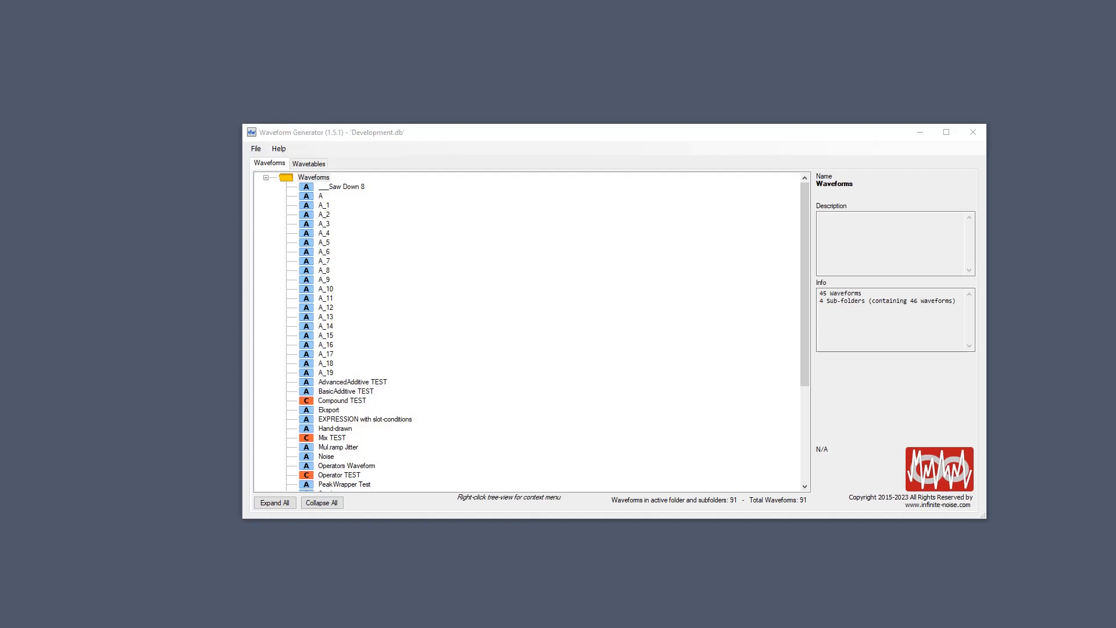
Step: Open the program's version history, move its window higher, review the Version 1.5.1 changes and close it
click(283, 148)
click(287, 148)
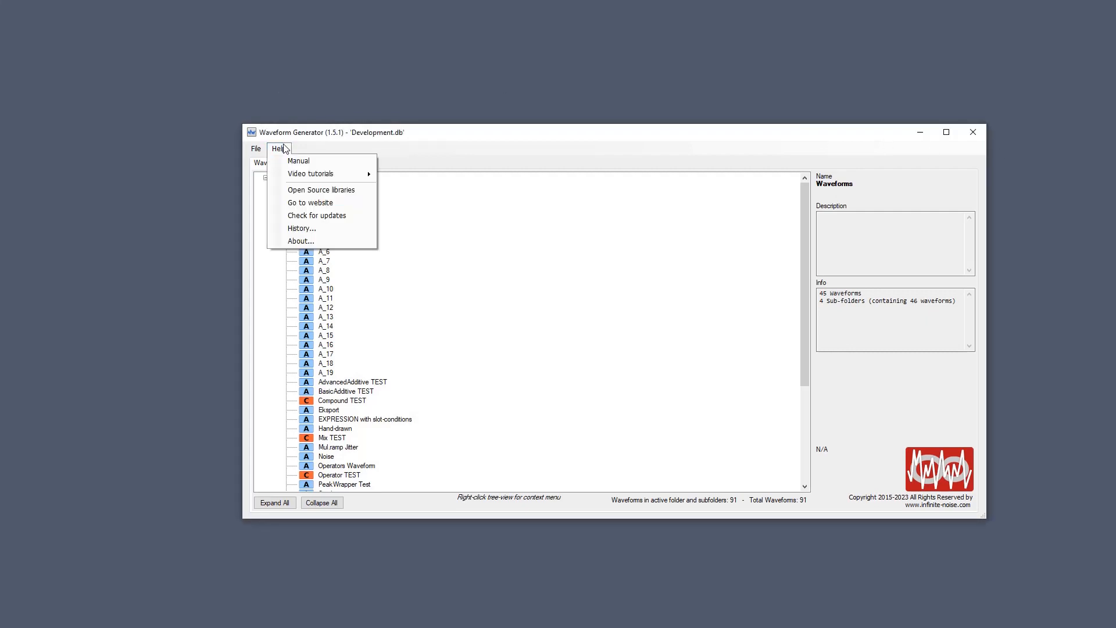
click(341, 225)
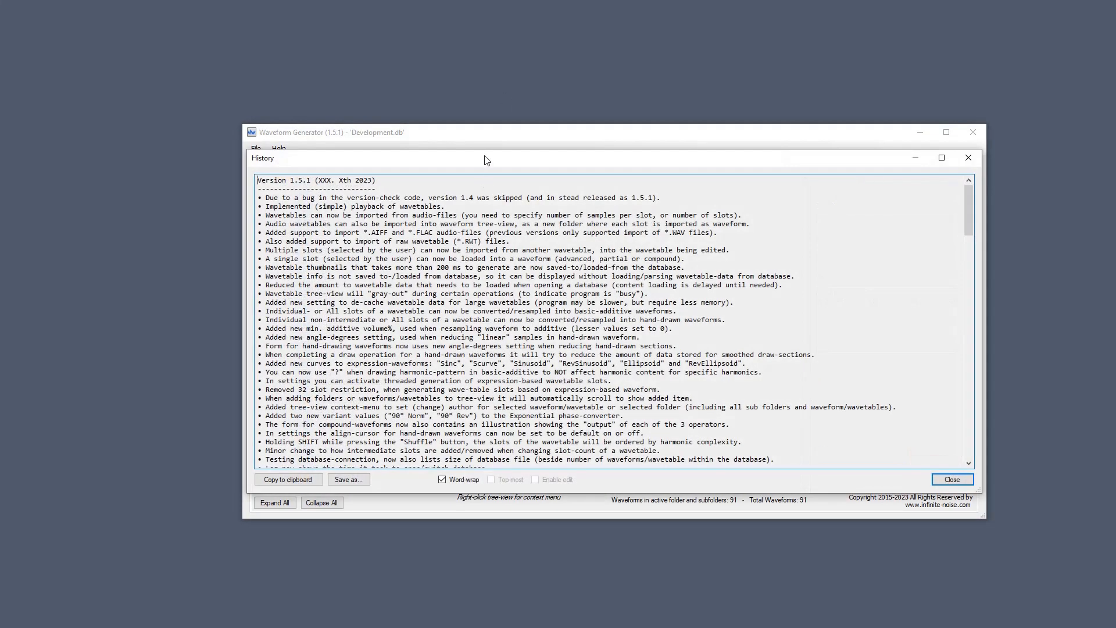
drag(484, 148, 492, 76)
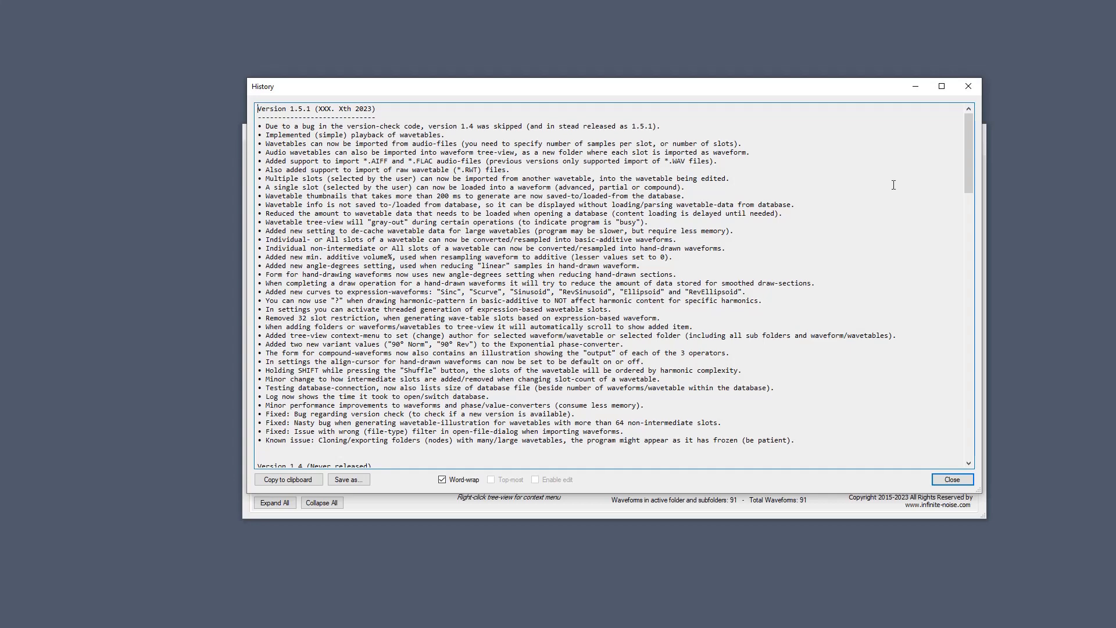
key(Escape)
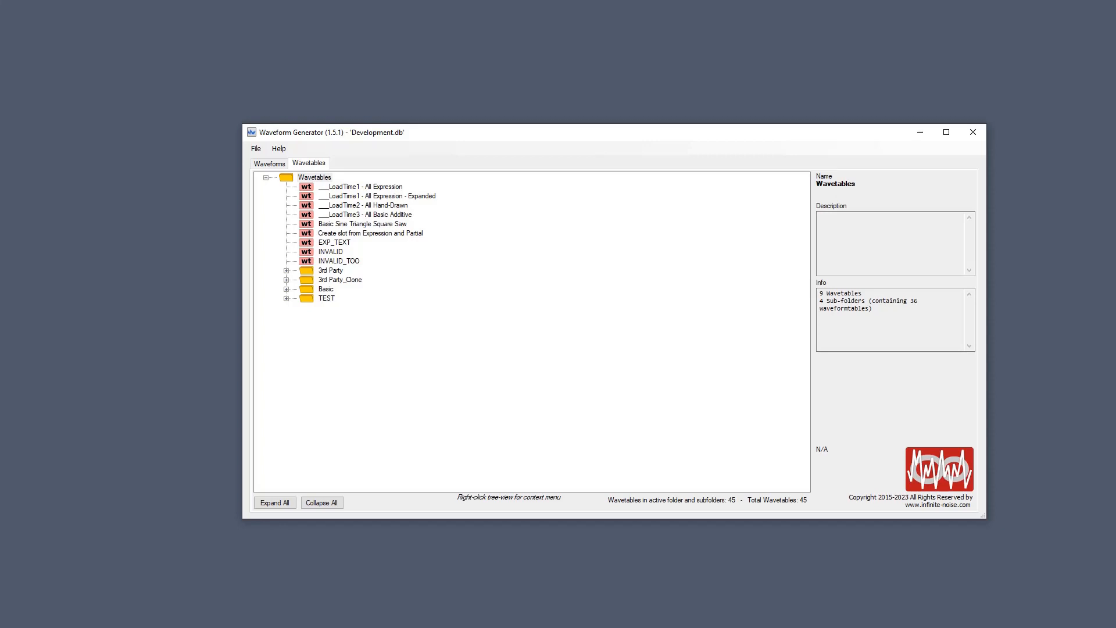
Step: Open the Basic Sine Triangle Square Saw wavetable from the Basic folder for editing and close the waveform viewer
click(286, 289)
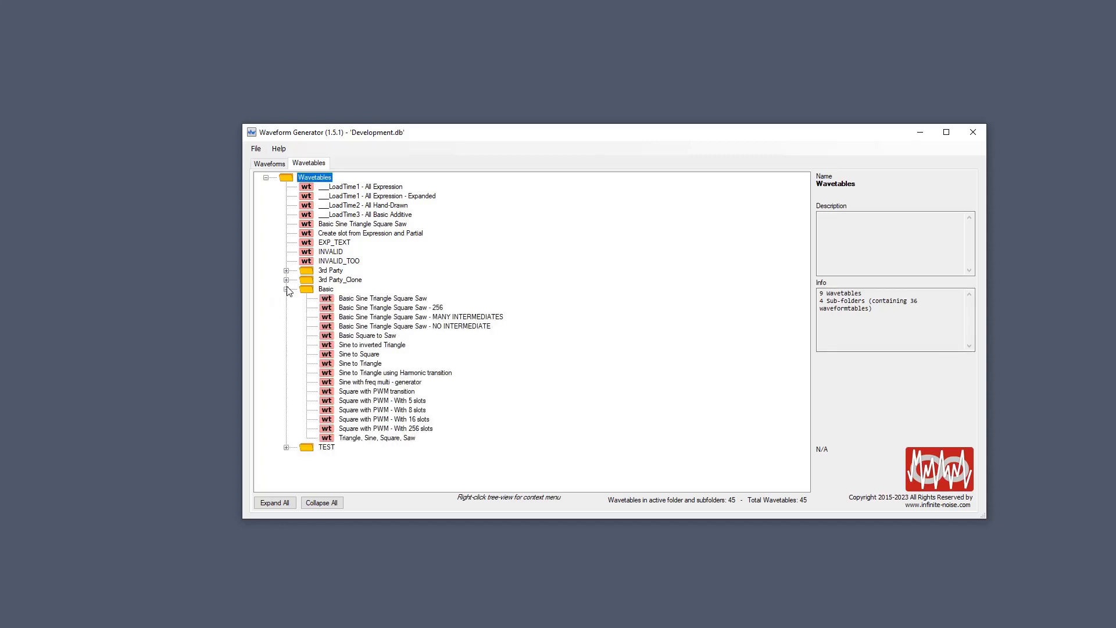
double_click(360, 298)
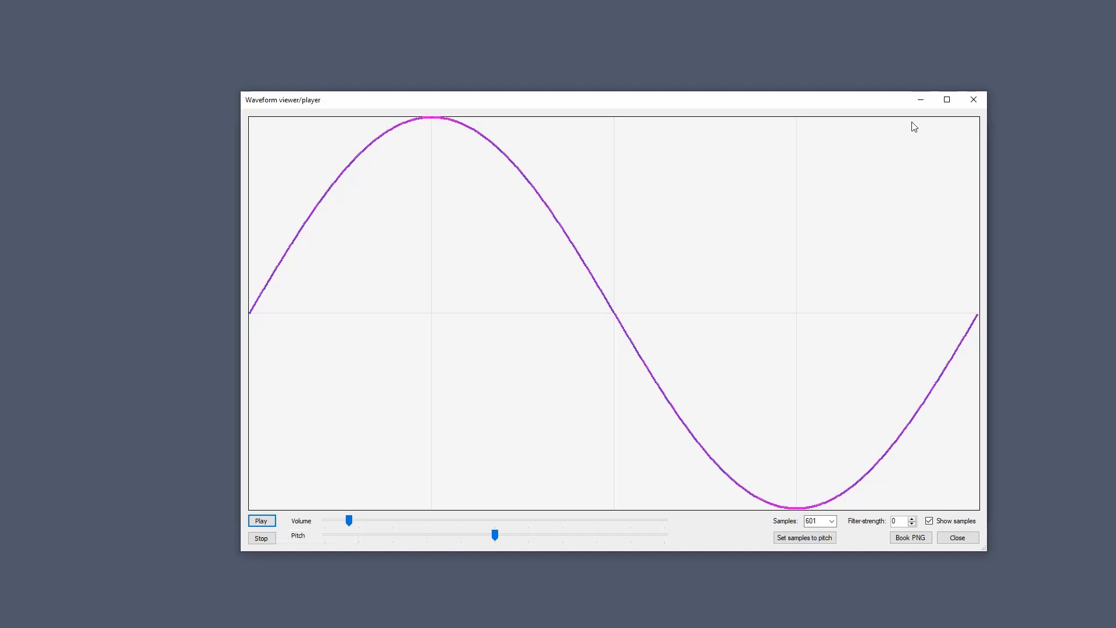
click(974, 102)
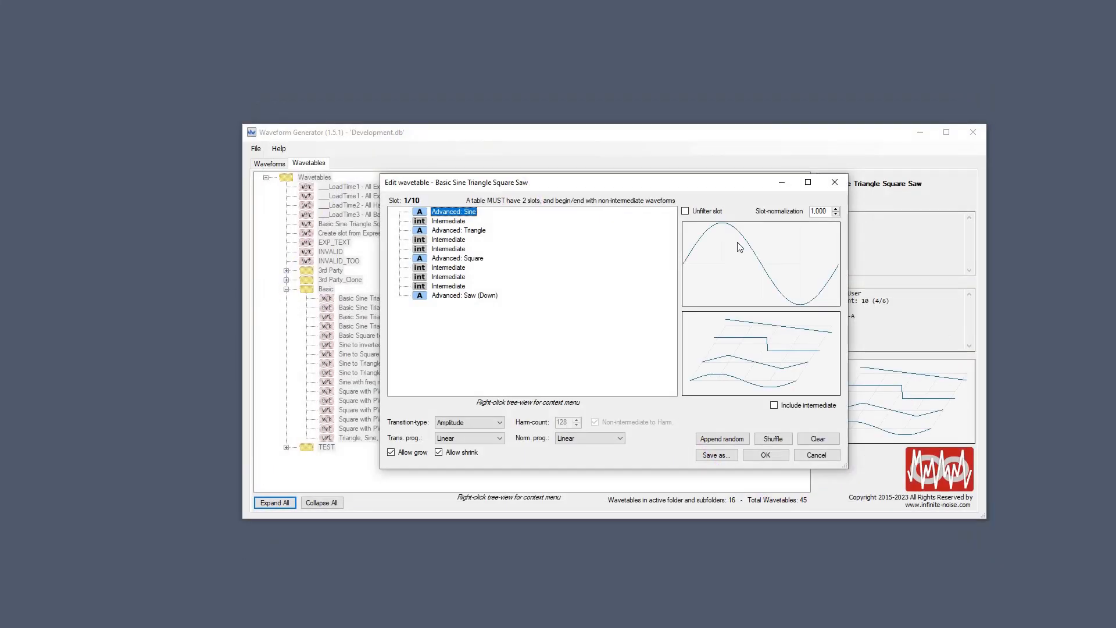
Step: Enlarge the wavetable's slot overview and compare it with the active slot and the intermediate slots shown and hidden
double_click(765, 344)
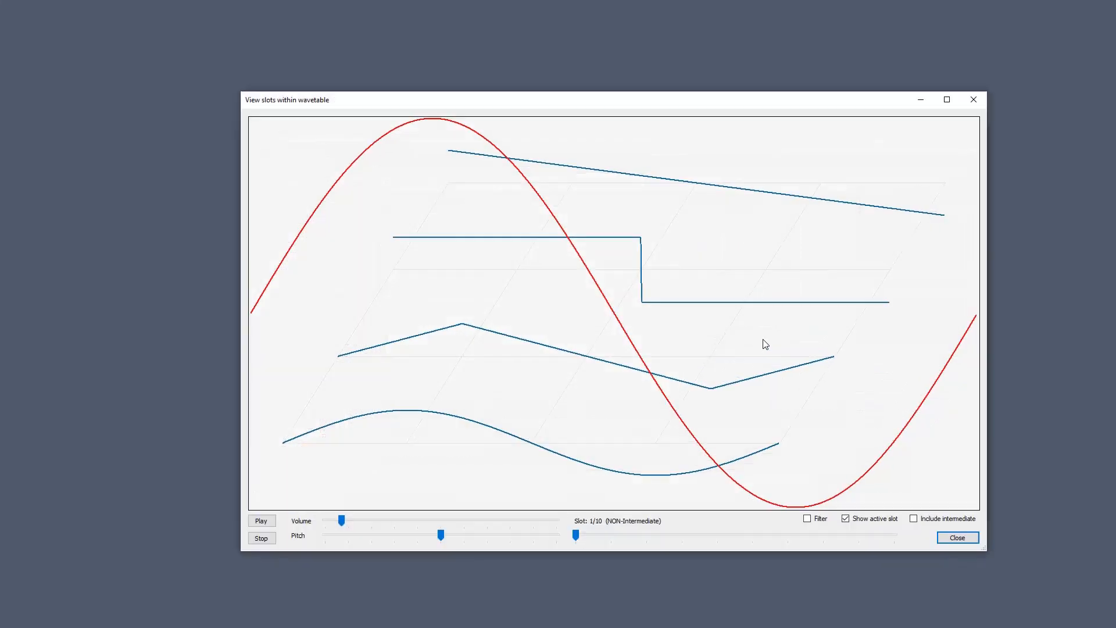
click(869, 517)
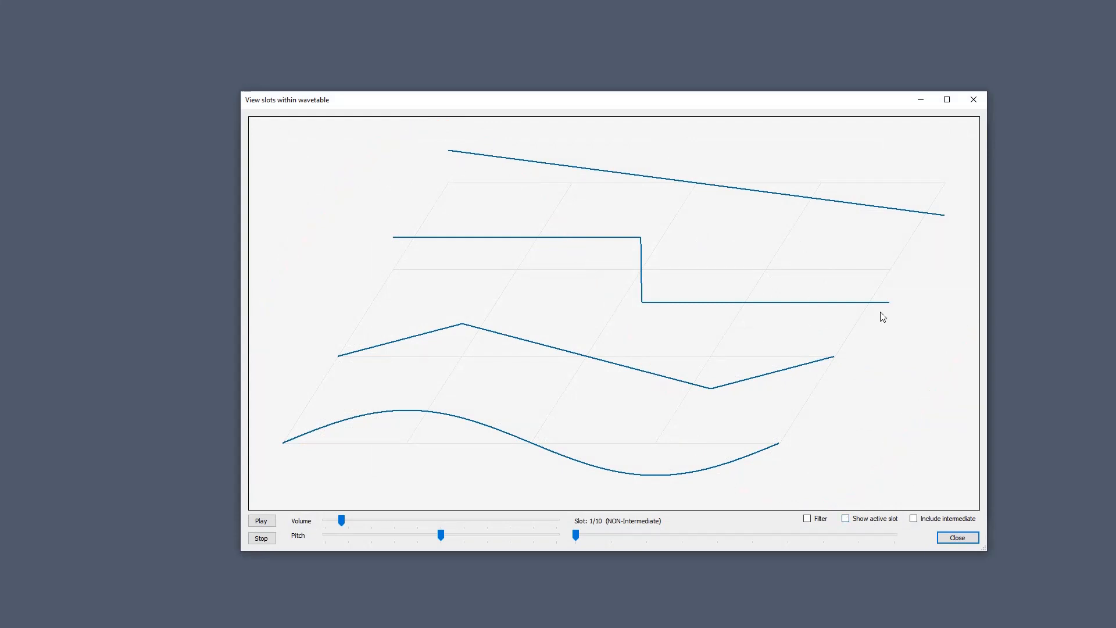
click(876, 520)
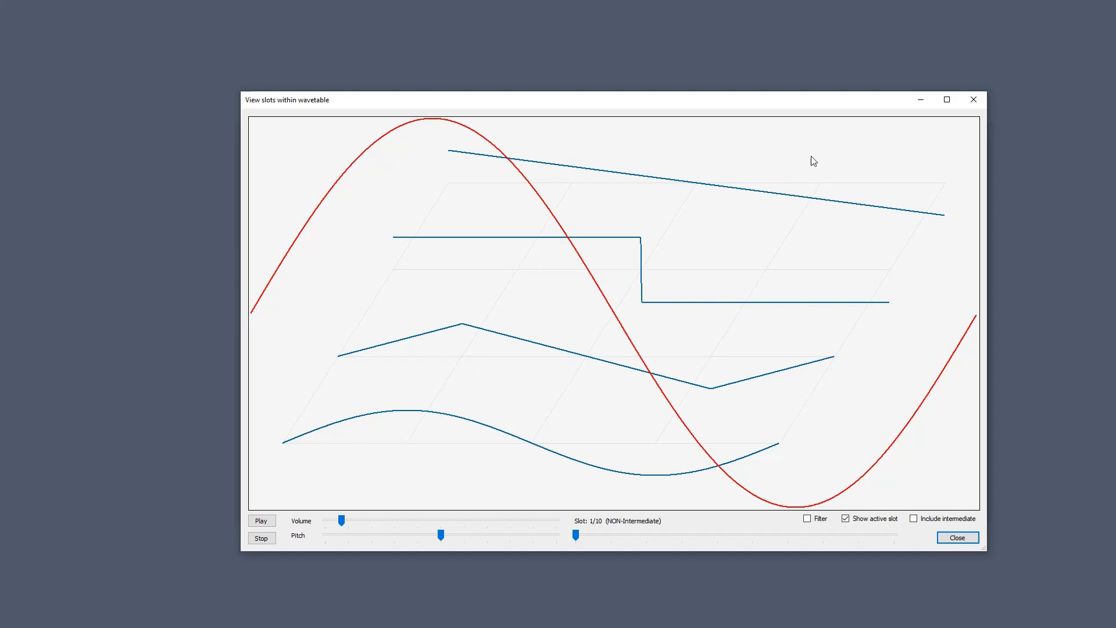
click(934, 520)
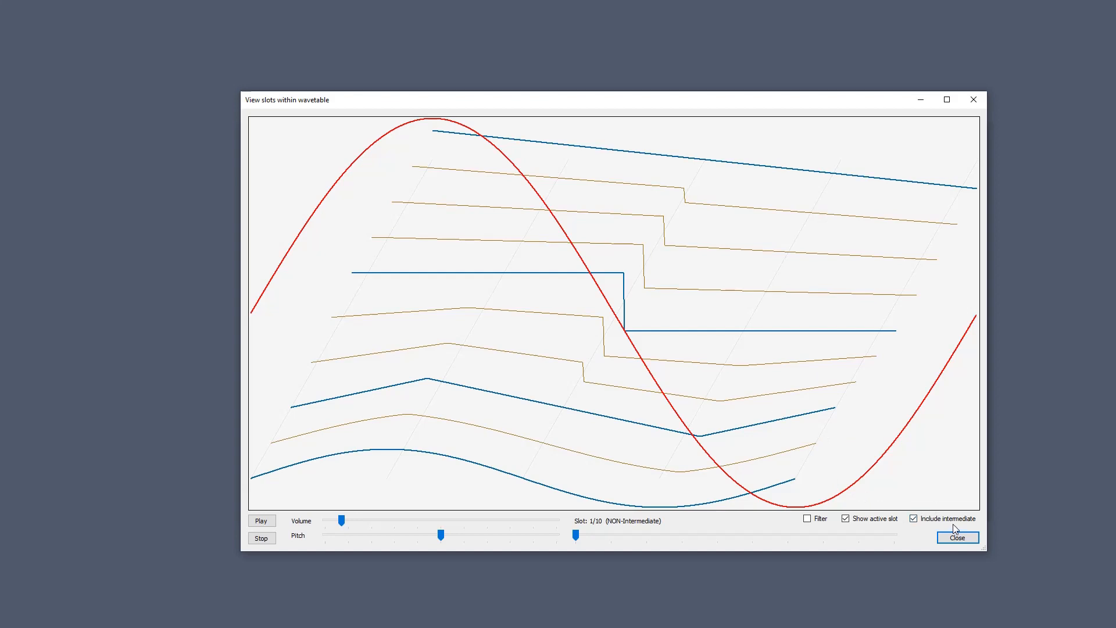
click(914, 518)
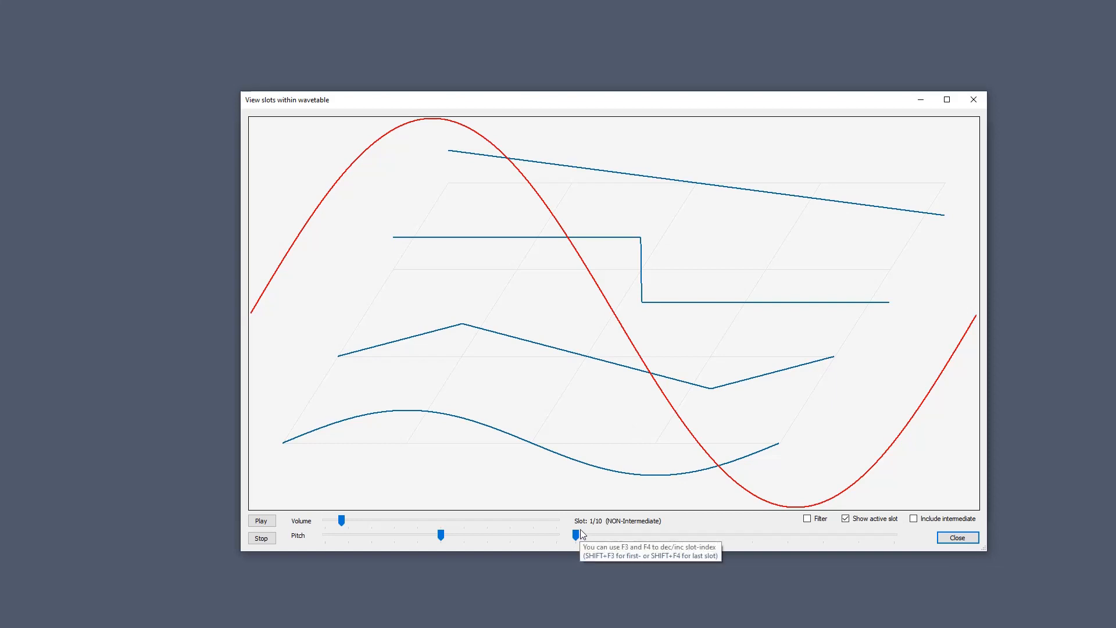
Step: Step the active slot through the wavetable up to slot 10 and close the slot view
key(F4)
key(F4)
key(F4)
key(F4)
key(F4)
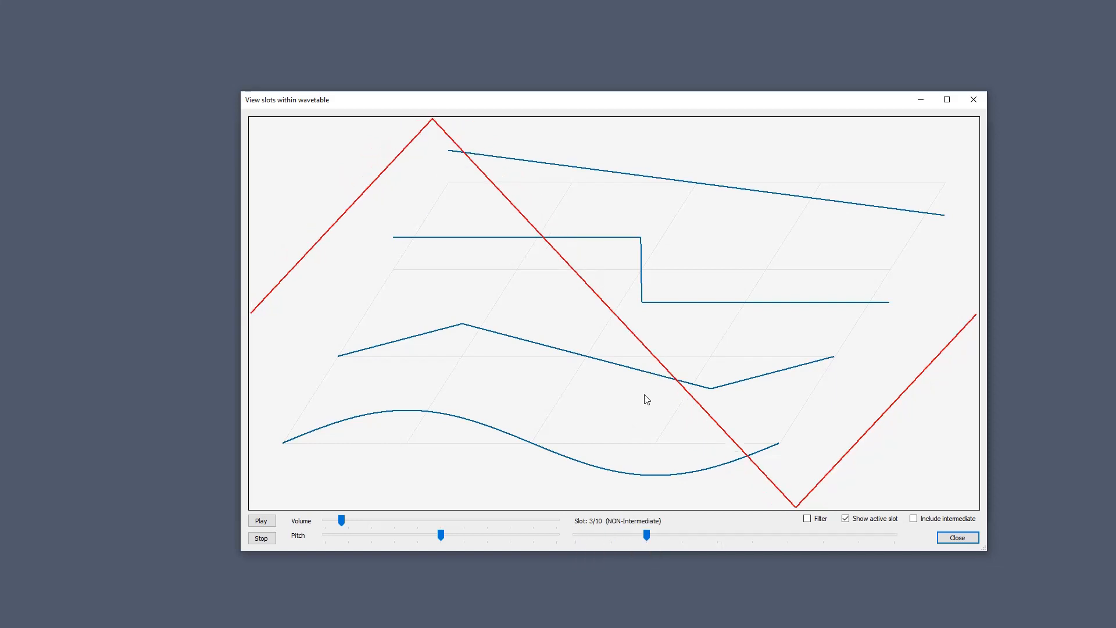
key(F4)
key(F4)
key(F4)
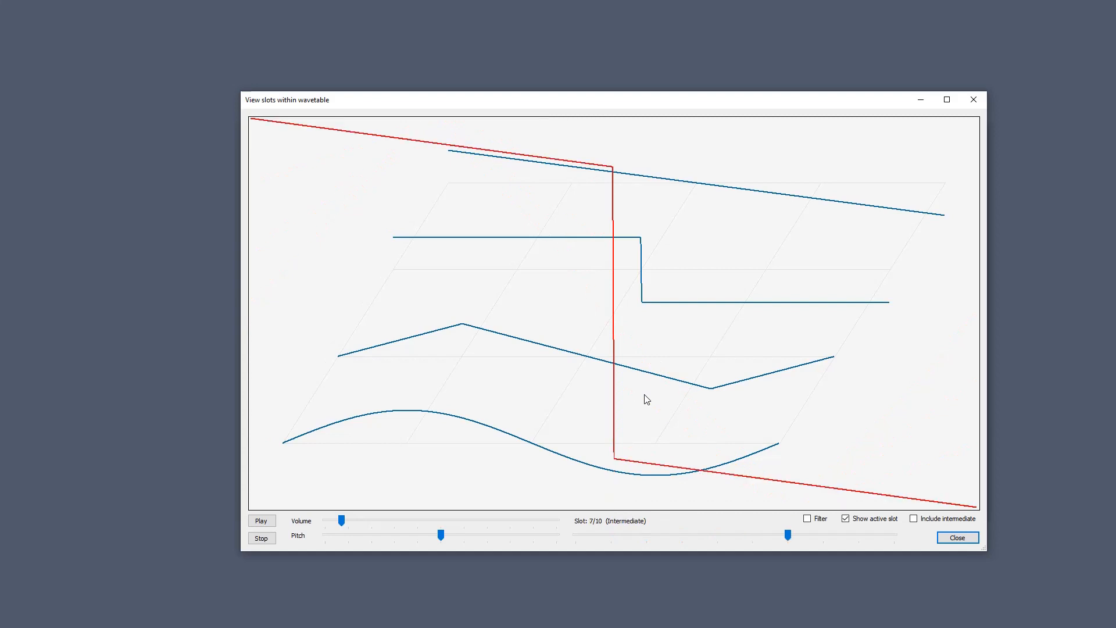
key(F4)
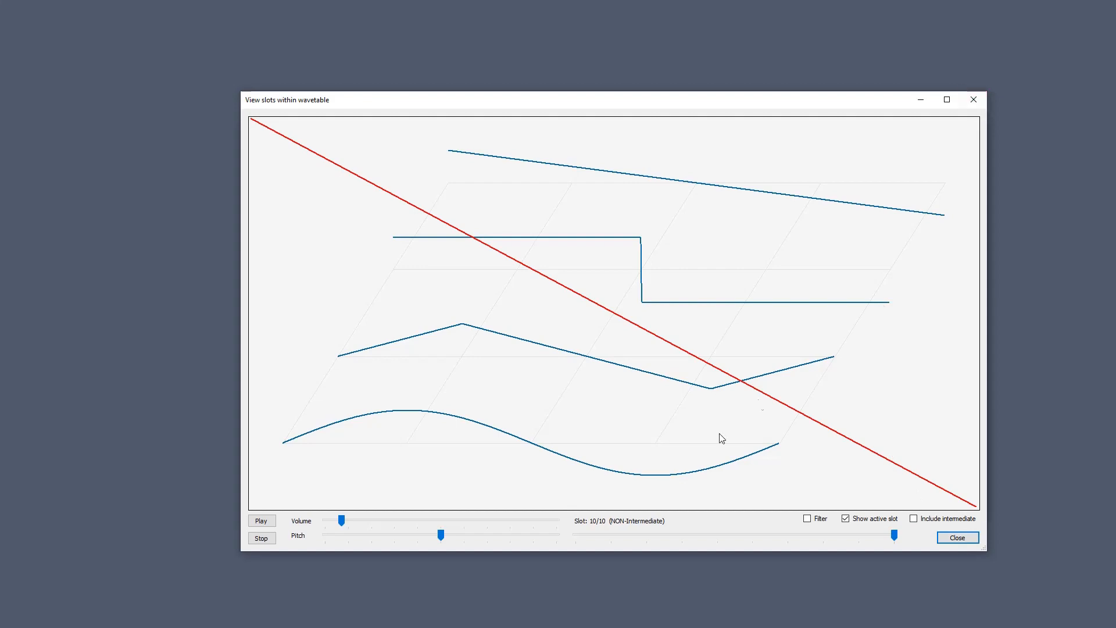
click(981, 104)
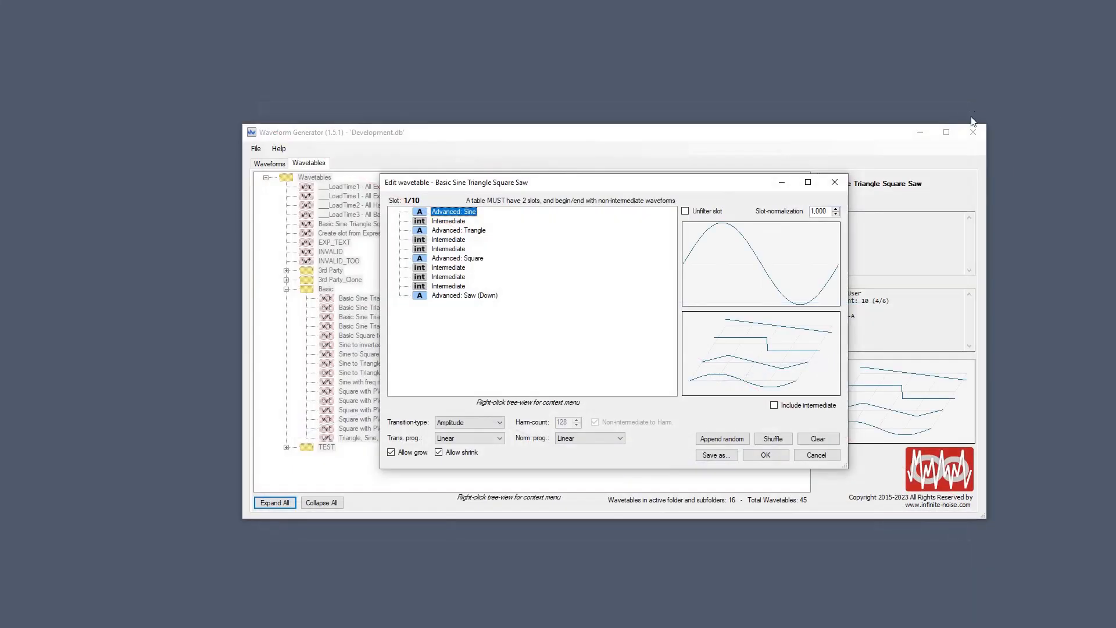
Step: Adjust the wavetable's slot count to 256
right_click(447, 270)
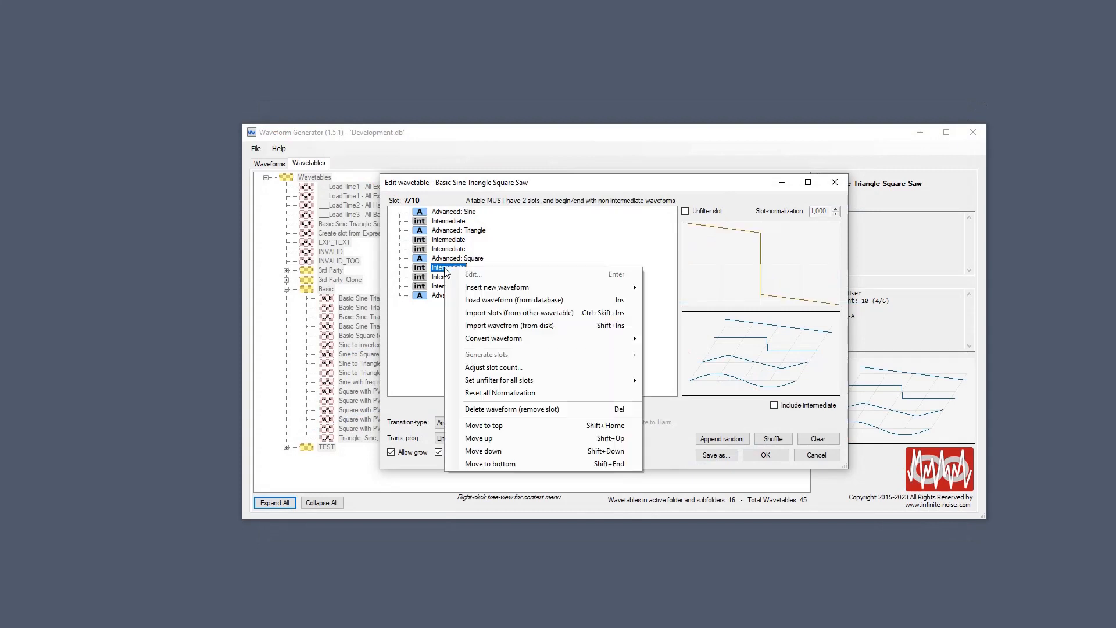
click(521, 366)
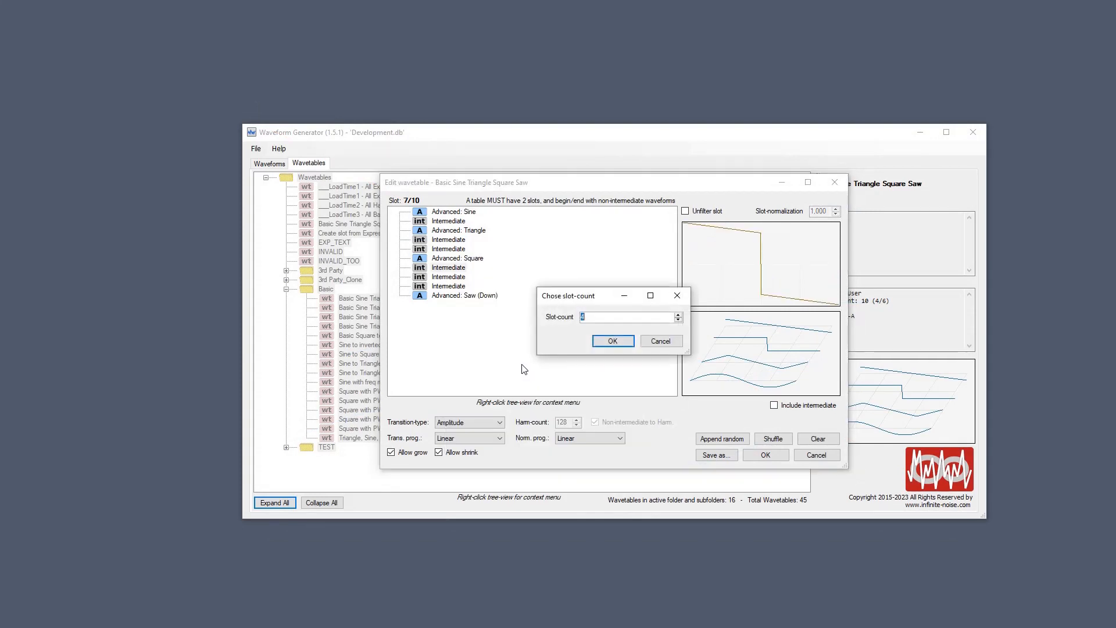
text(56)
click(621, 345)
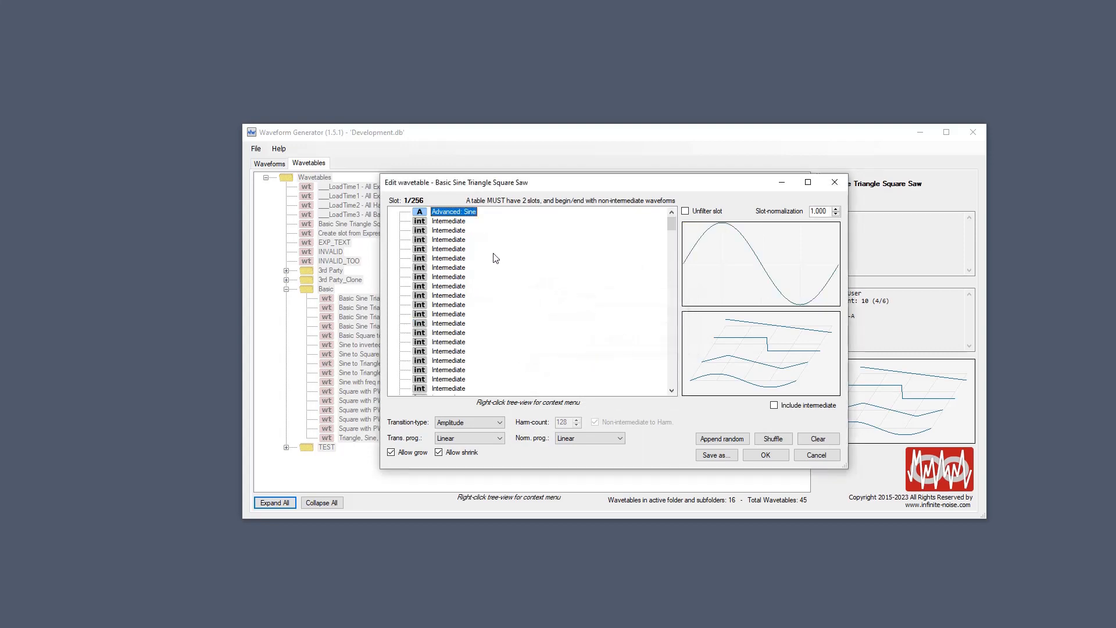
Step: Examine the expanded wavetable in the slot view, going to slot 222 and turning on the filter
click(768, 364)
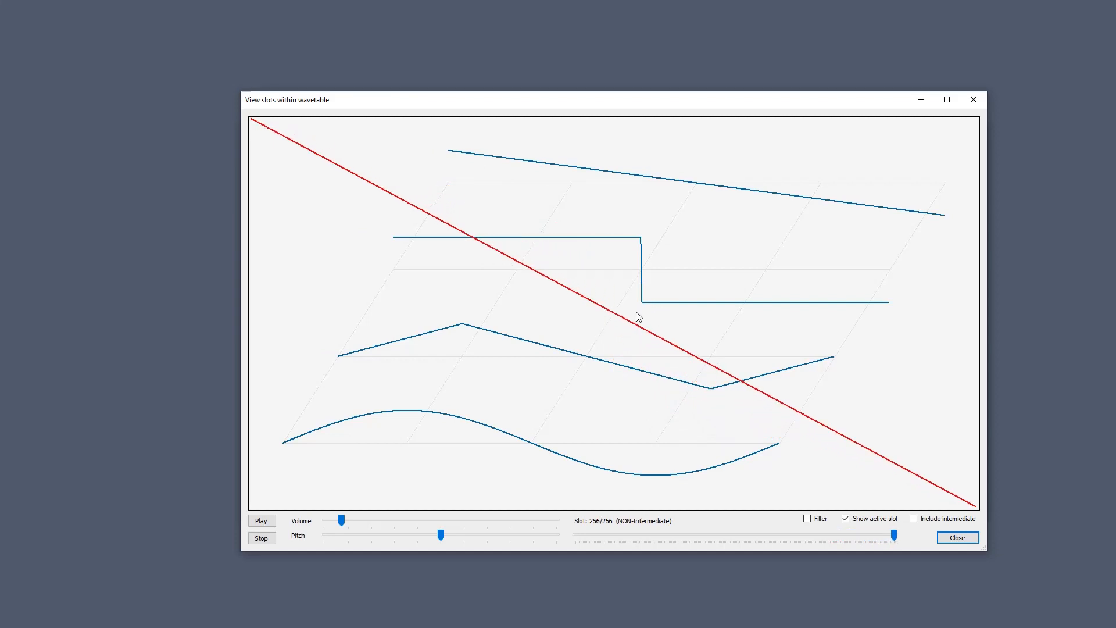
click(816, 536)
drag(886, 537, 852, 537)
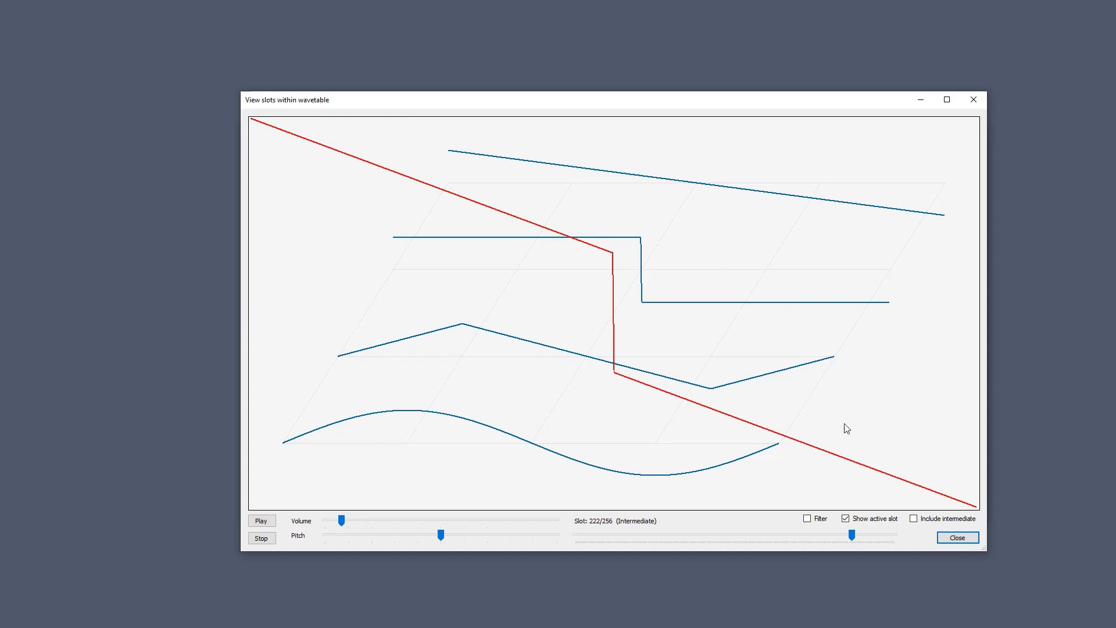
click(817, 519)
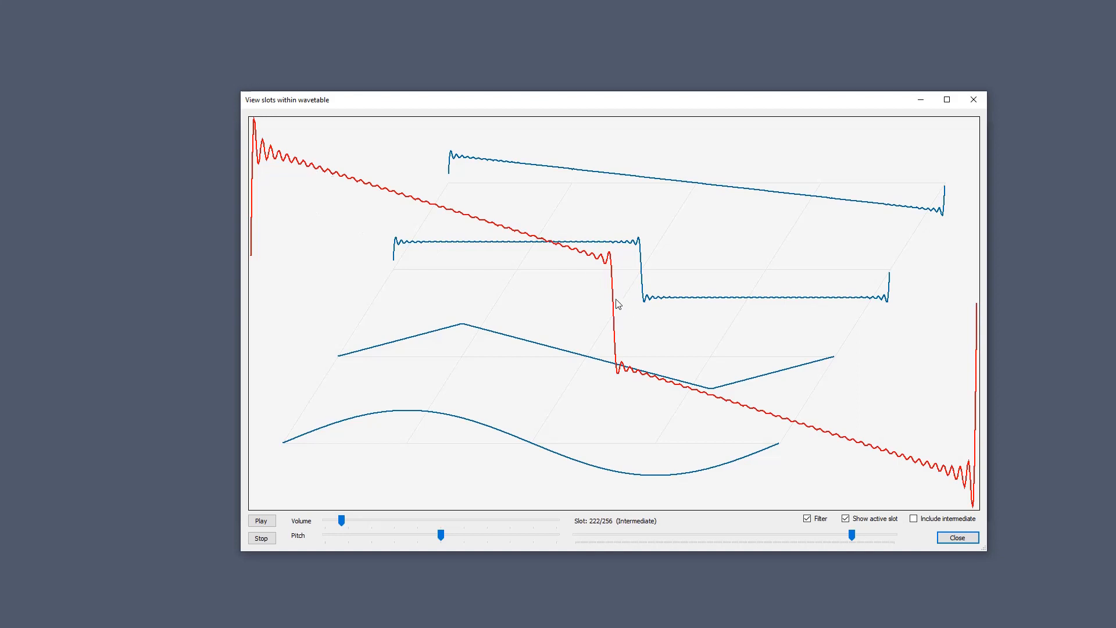
scroll(616, 300, up, 1)
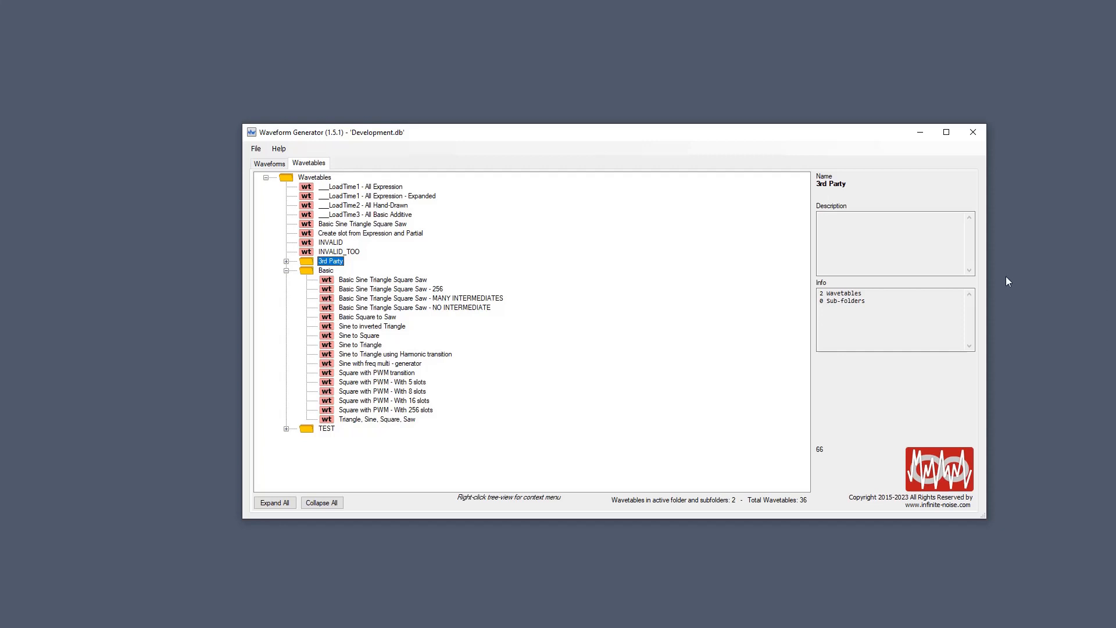
Step: Import the audio file DirtySaw.wav as a new wavetable in the 3rd Party folder
right_click(341, 262)
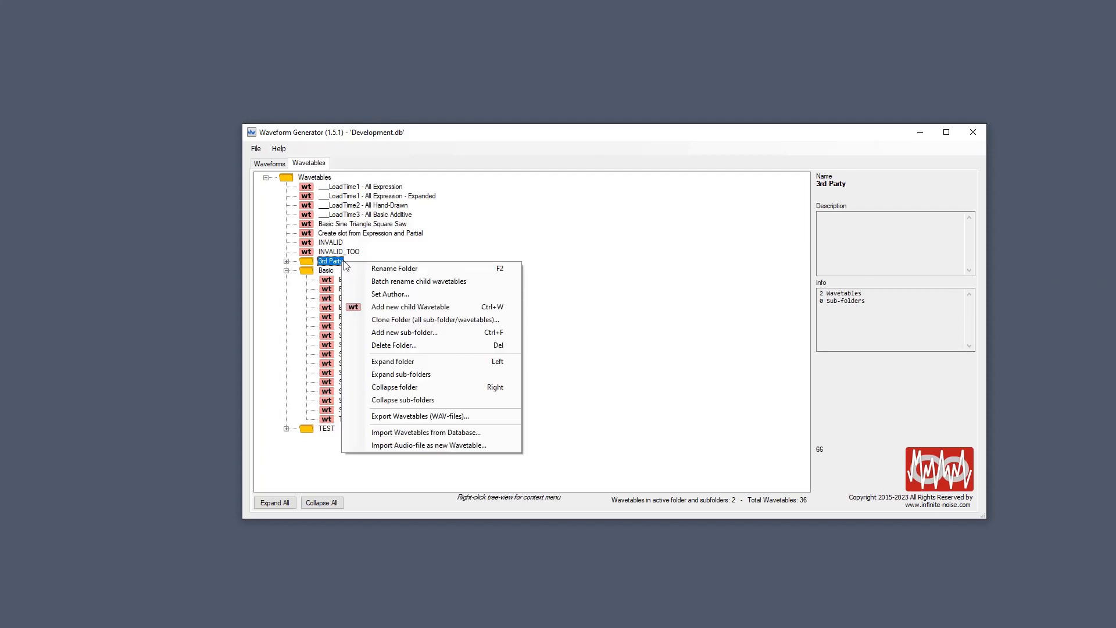
click(447, 445)
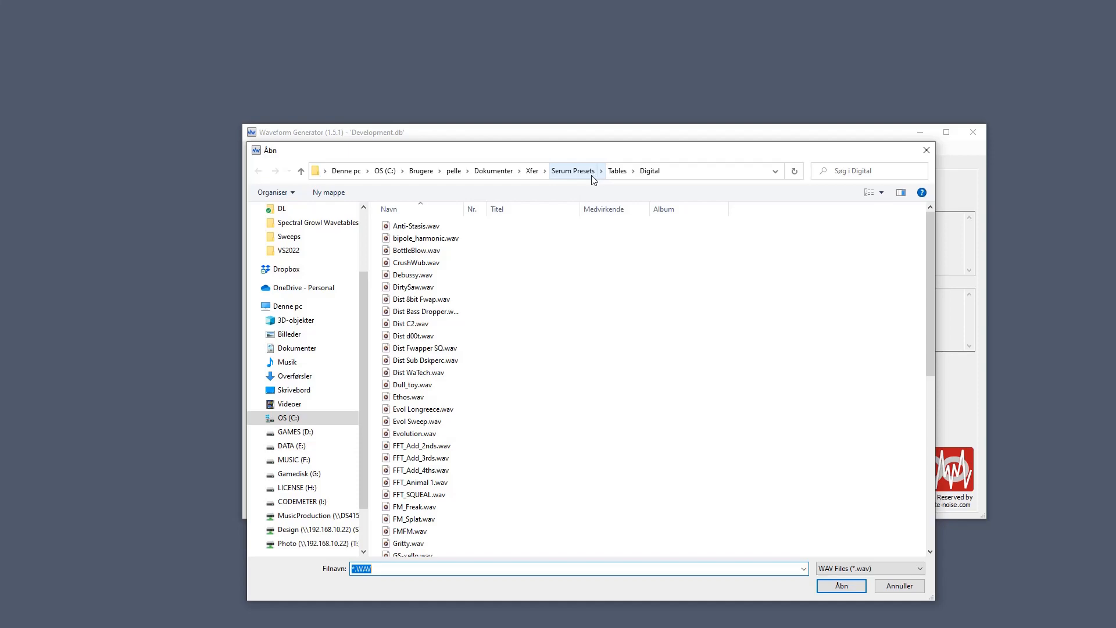
click(427, 290)
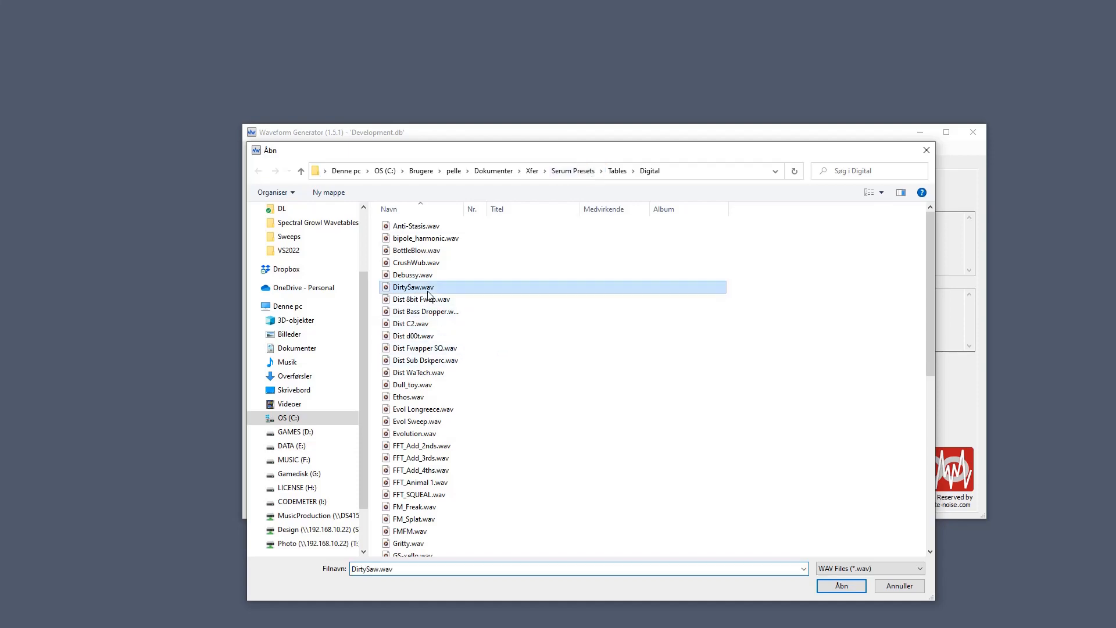
double_click(428, 289)
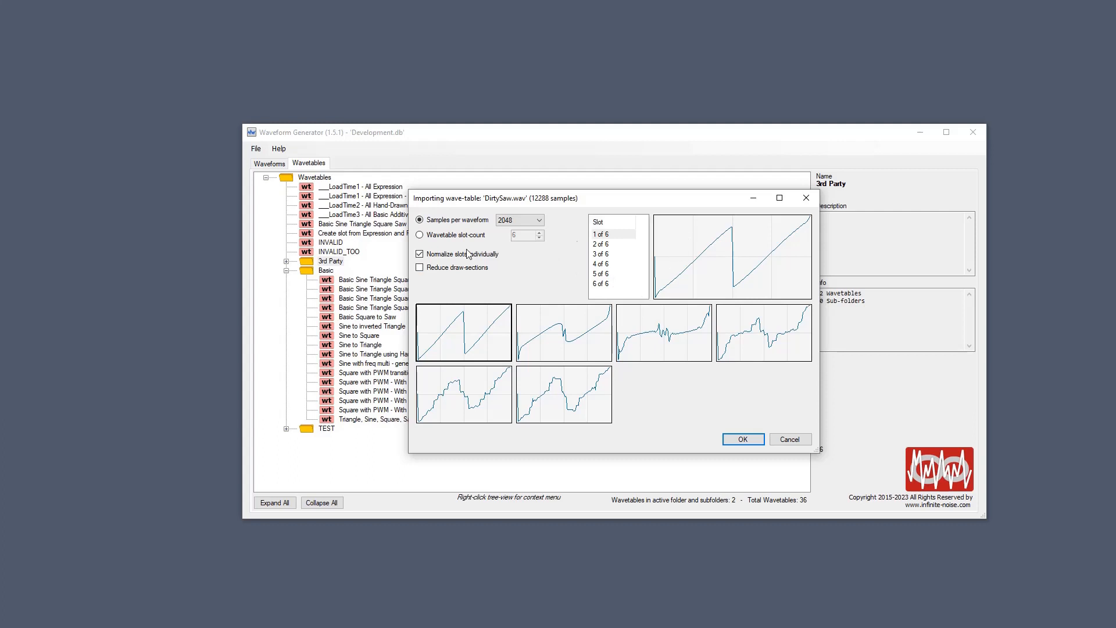
Step: Try importing with 512 samples per waveform and preview slots 1 and 2
click(519, 225)
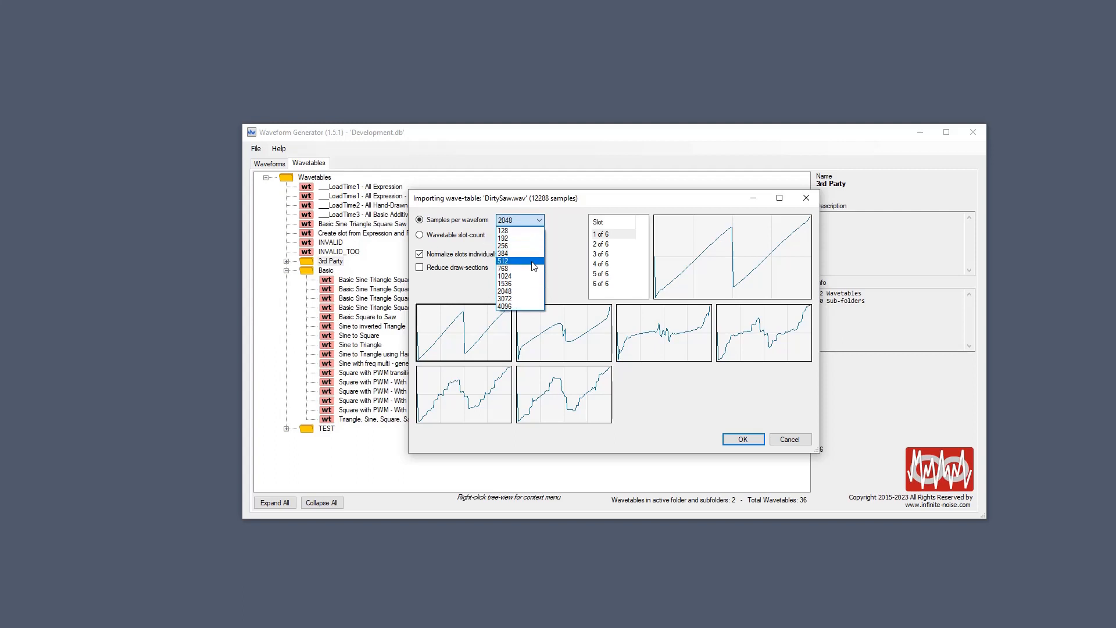
click(512, 261)
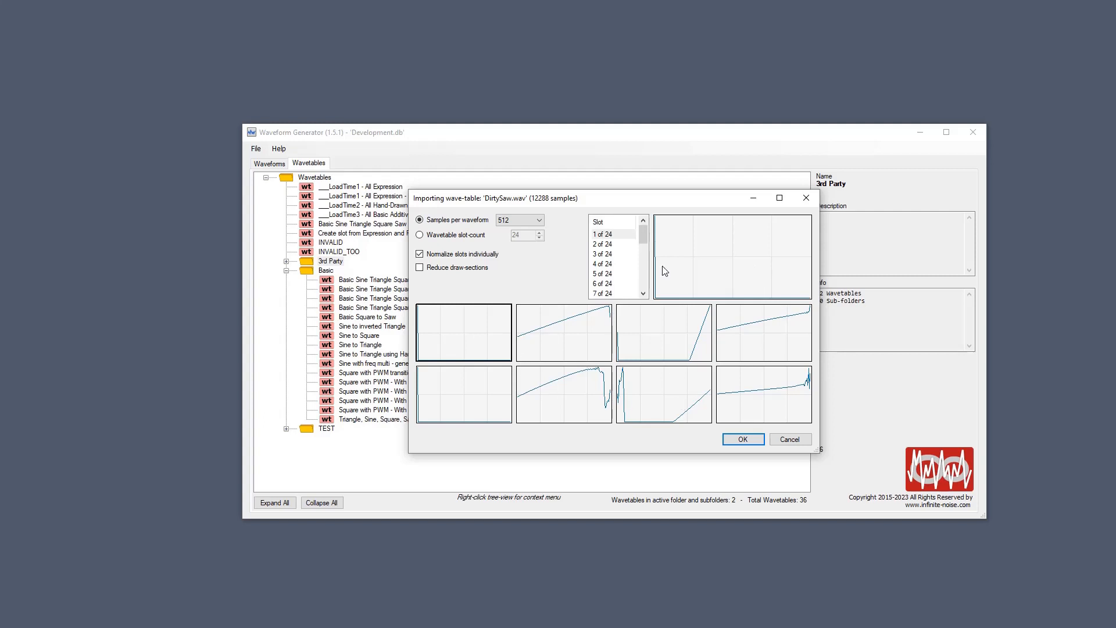
click(610, 263)
click(607, 235)
click(609, 245)
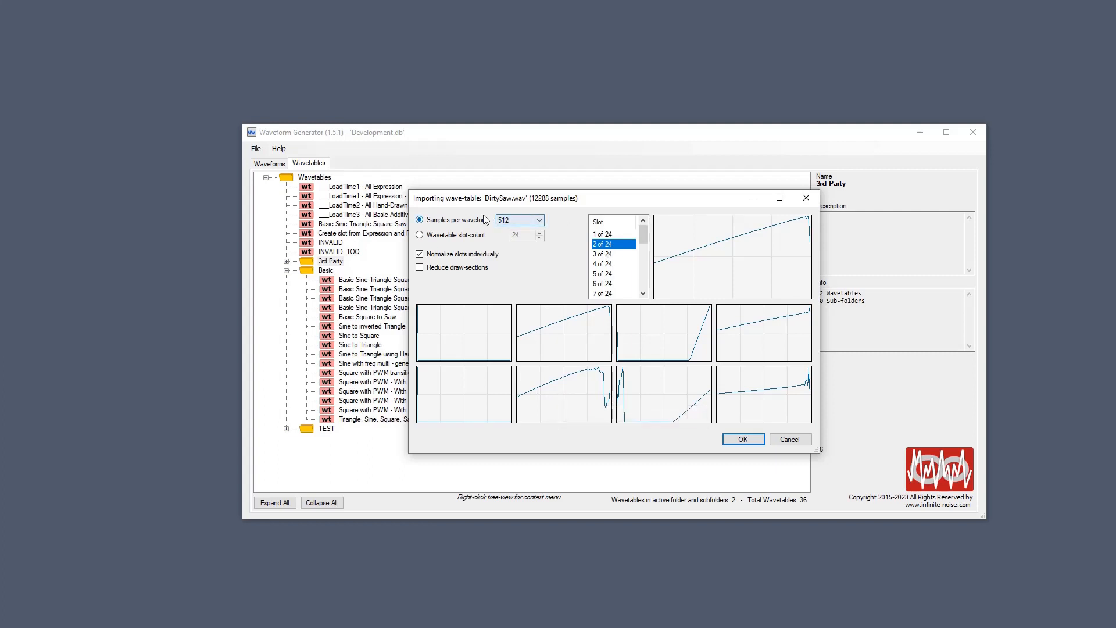
Step: Try dividing the audio by a wavetable slot-count of 16 and return to splitting by samples per waveform
click(479, 235)
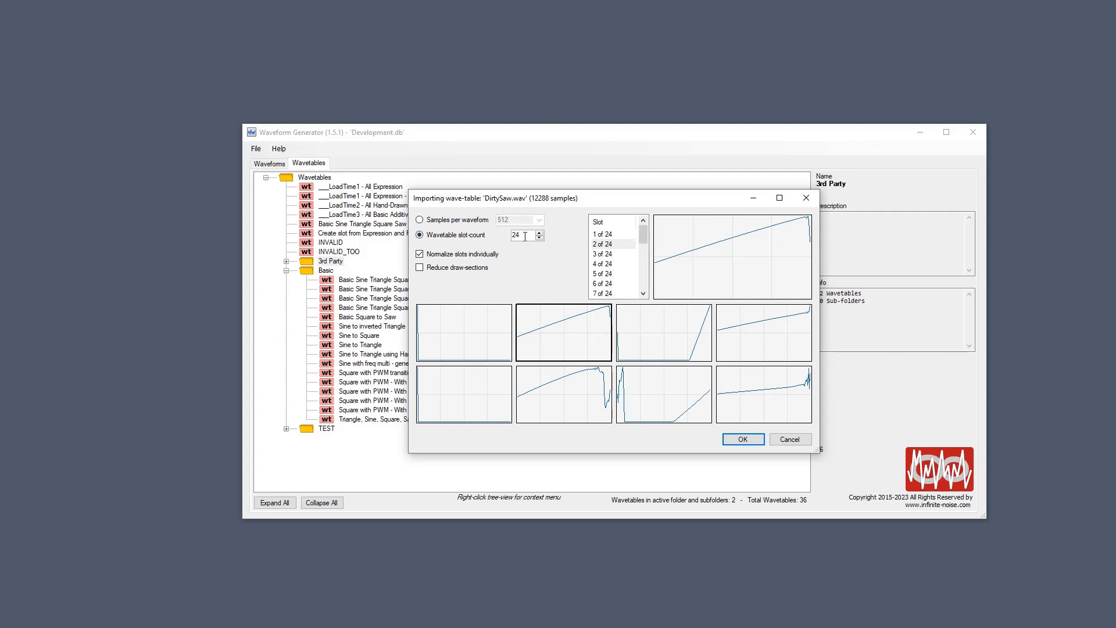
text(15)
click(461, 223)
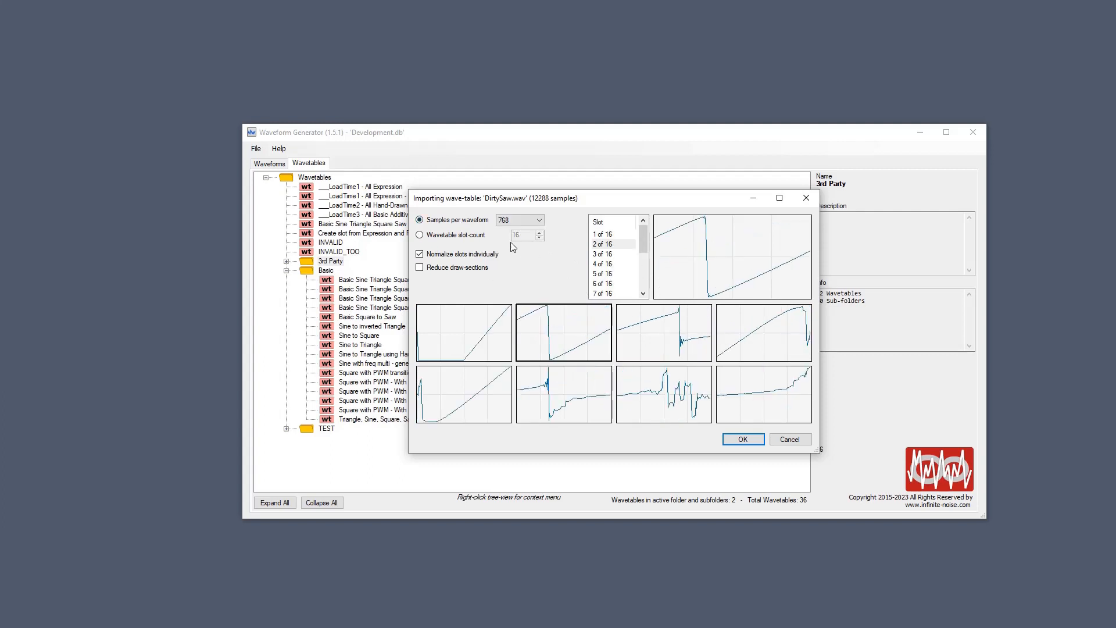
Step: Set the samples per waveform to 2048 and accept the import settings for DirtySaw.wav
click(541, 221)
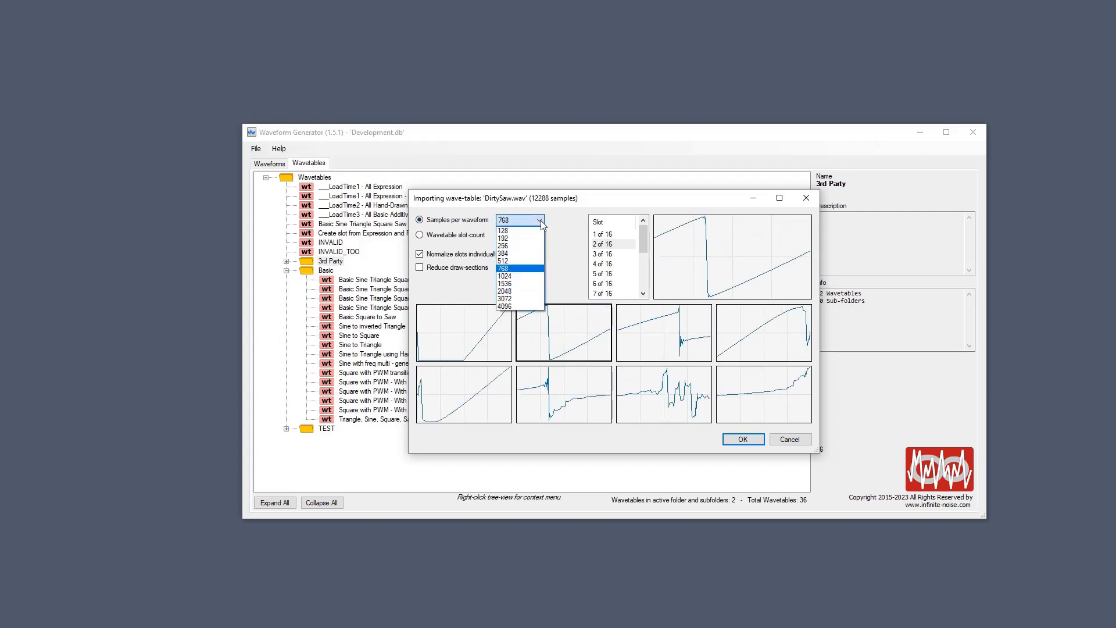
click(504, 291)
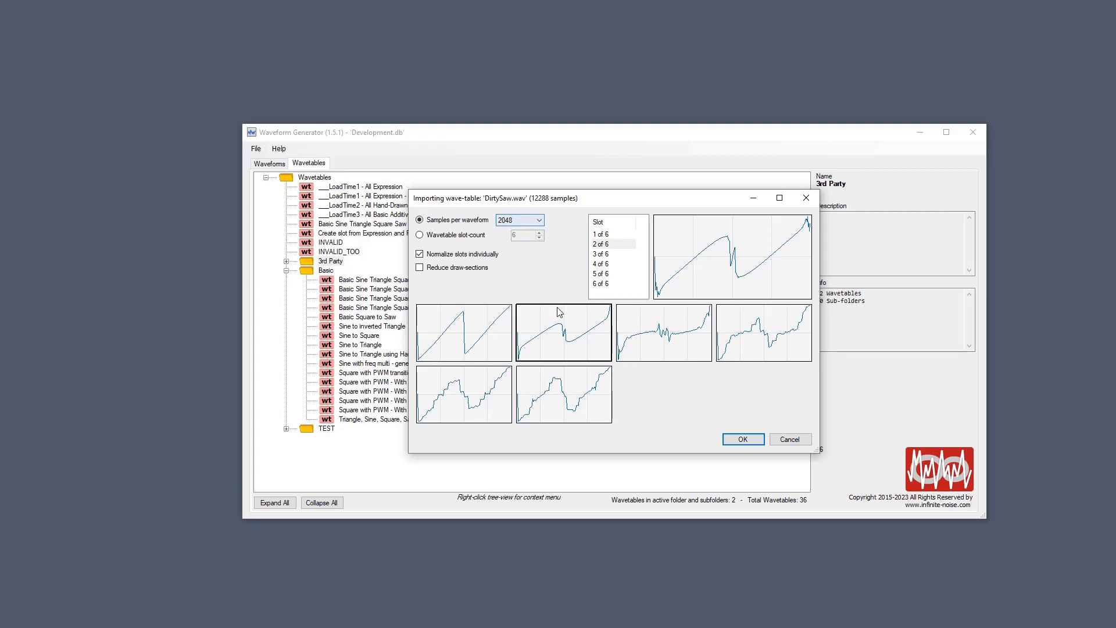
click(465, 220)
click(743, 440)
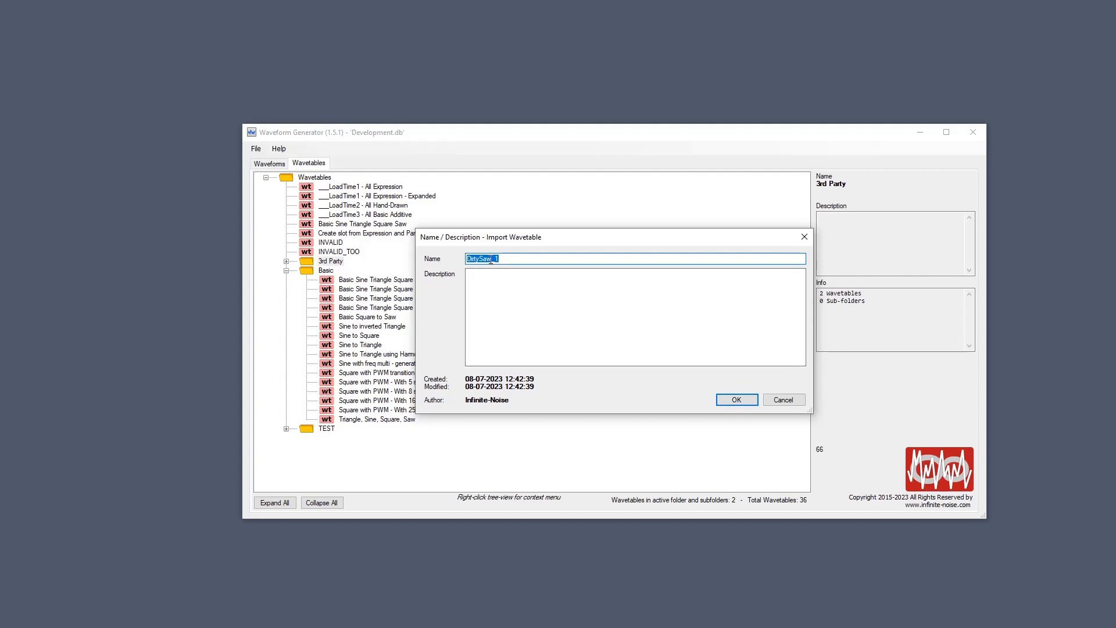
Step: Accept the name DirtySaw_1 for the imported wavetable
drag(492, 261, 424, 258)
drag(492, 261, 503, 260)
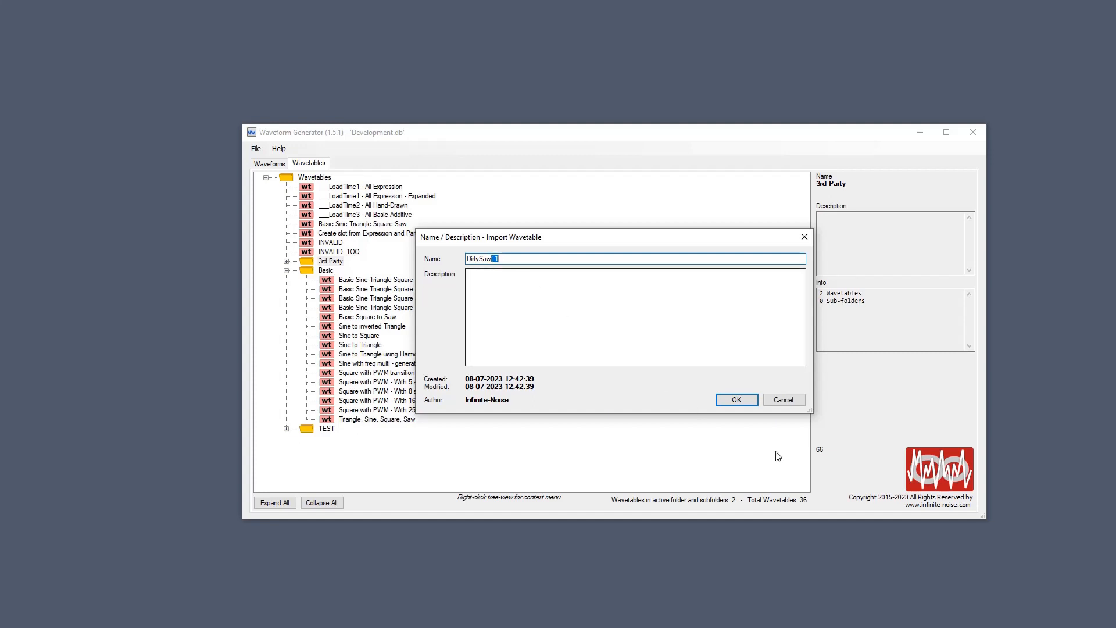
click(745, 399)
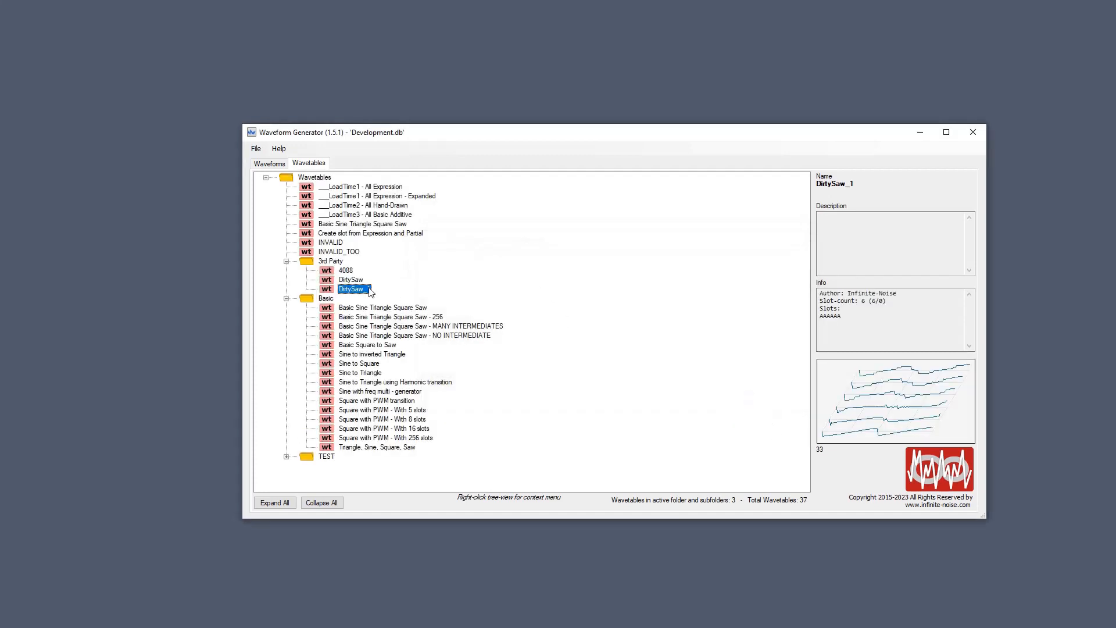
Step: Compare the DirtySaw and DirtySaw_1 wavetables and view the slots of DirtySaw_1 in the enlarged slot view
click(351, 280)
key(Down)
click(883, 400)
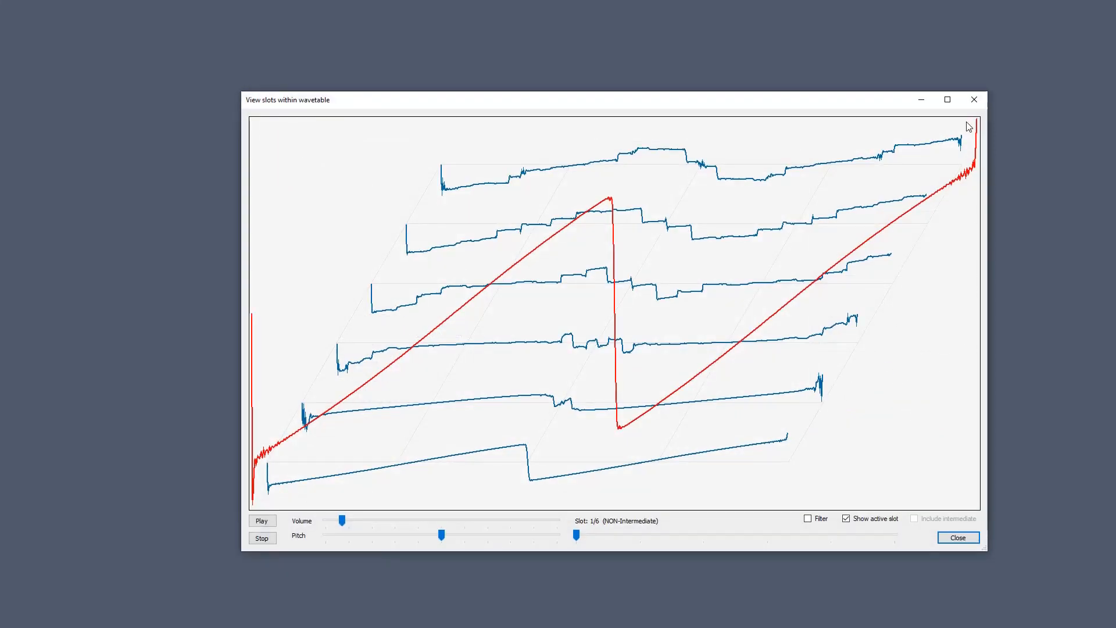
click(973, 100)
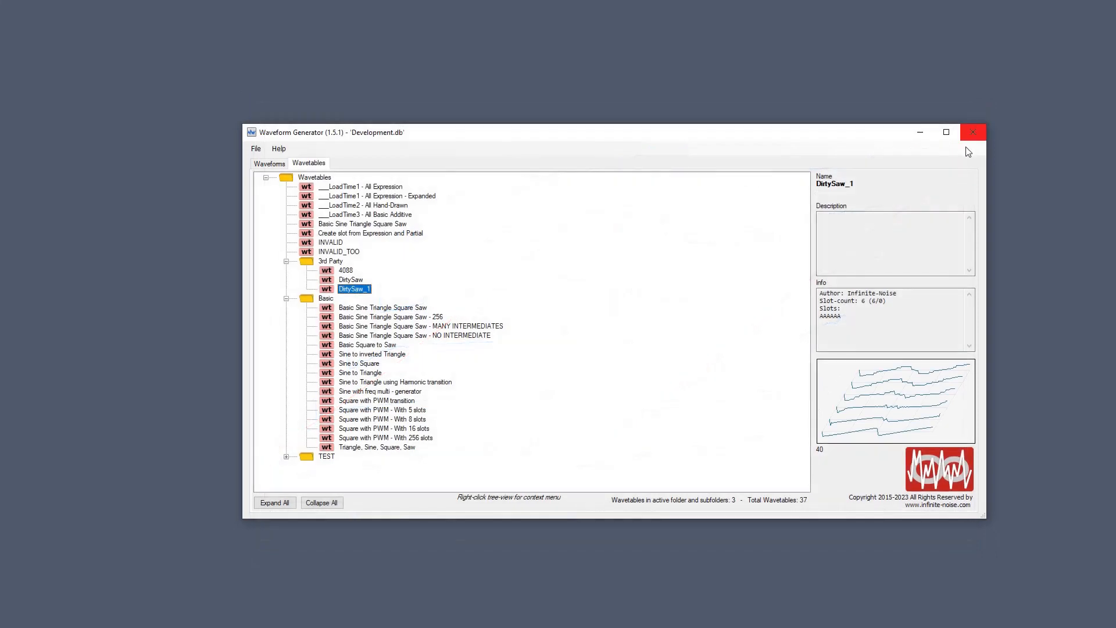
Step: Open the DirtySaw_1 wavetable for editing and go through its slots from first to last and back
double_click(355, 287)
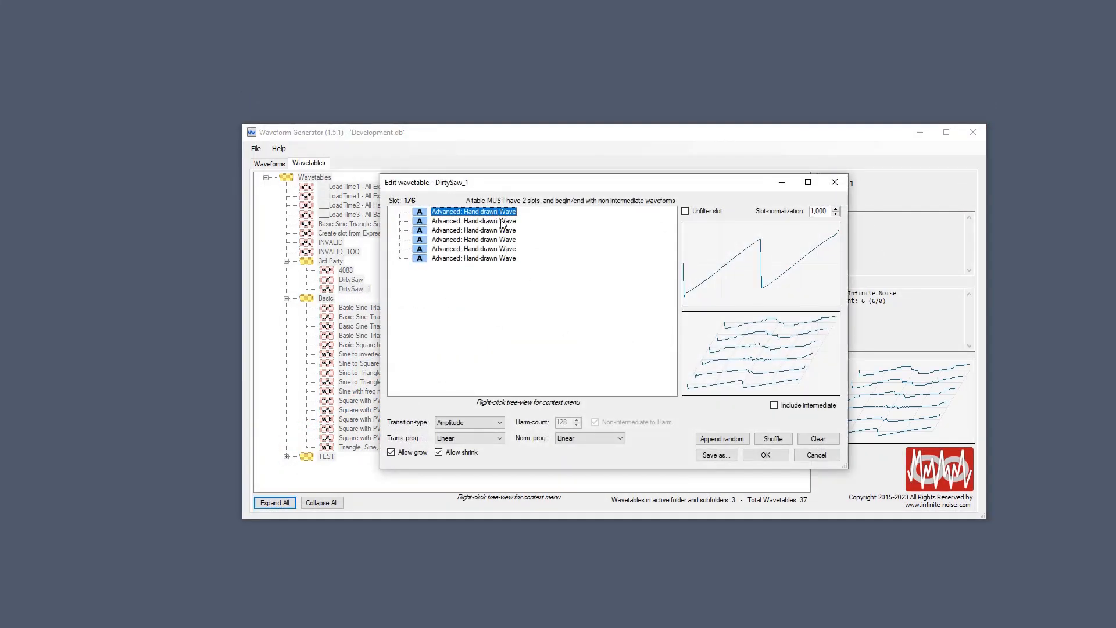
key(Down)
key(Down)
key(Down)
key(Down)
key(Down)
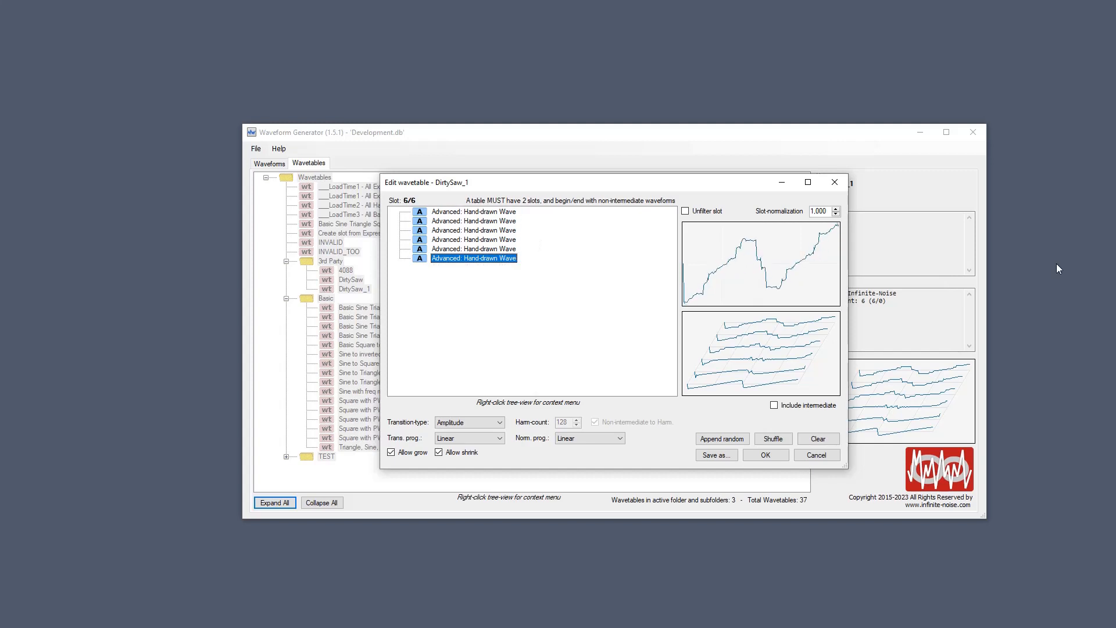
key(Up)
key(Up)
key(Up)
key(Up)
key(Up)
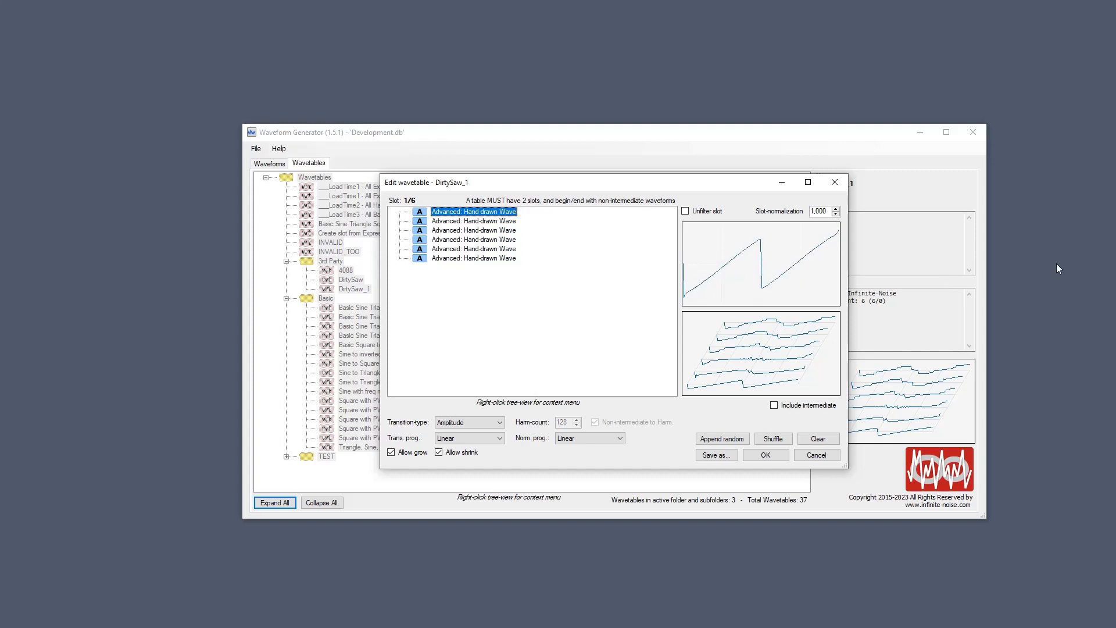
Step: Step through the slots of DirtySaw_1 in the enlarged slot view and back, and close the wavetable editor
click(772, 357)
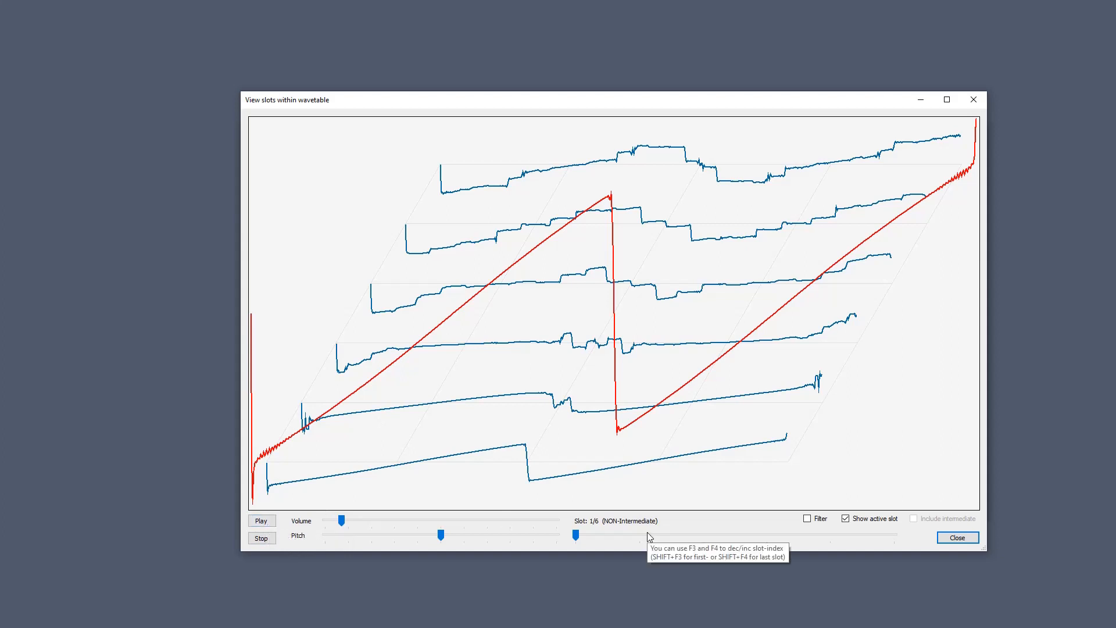
key(F4)
key(F4)
key(F4)
key(F4)
key(F4)
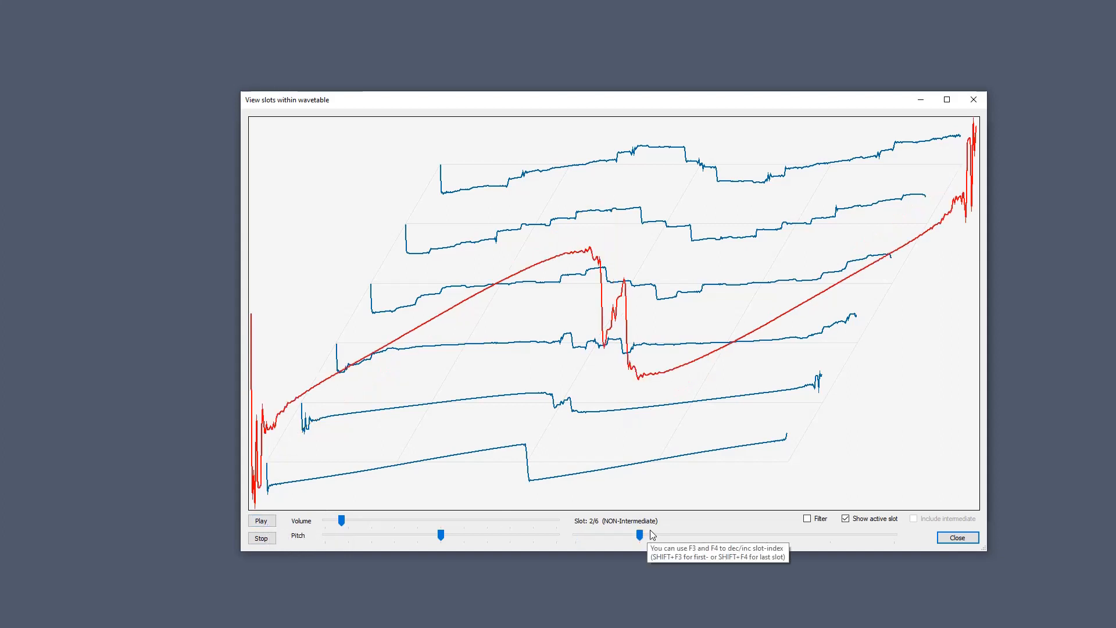
key(F3)
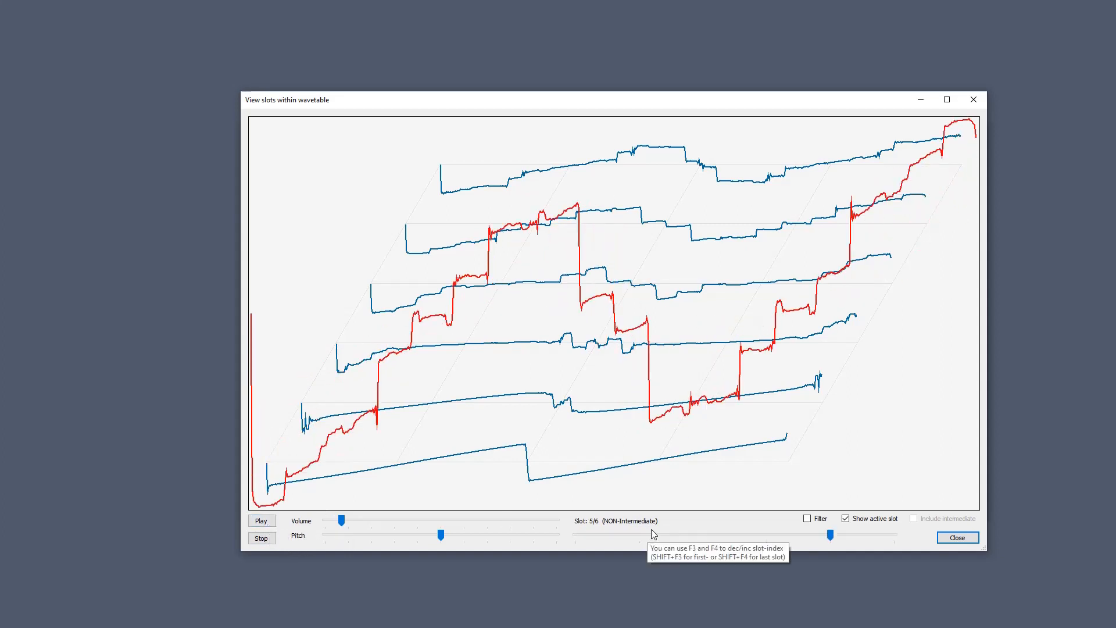
key(F3)
key(F3)
key(F3)
key(F3)
key(Escape)
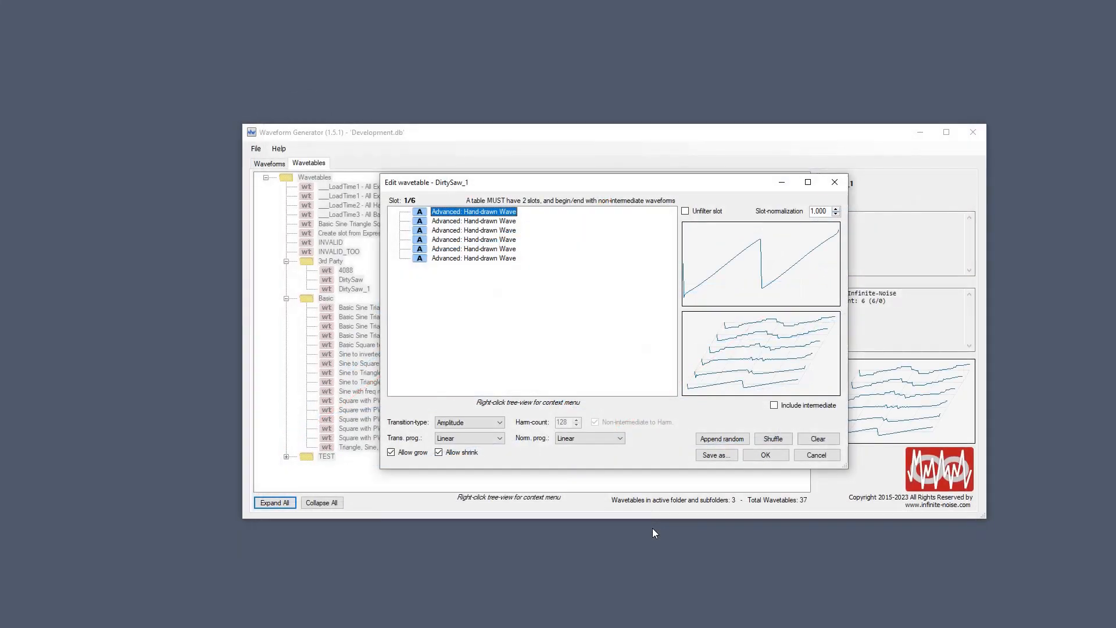
click(834, 182)
Step: Choose Monster 8 [SL].wav from the Spectral tables folder to import as a new wavetable in the 3rd Party folder
right_click(326, 263)
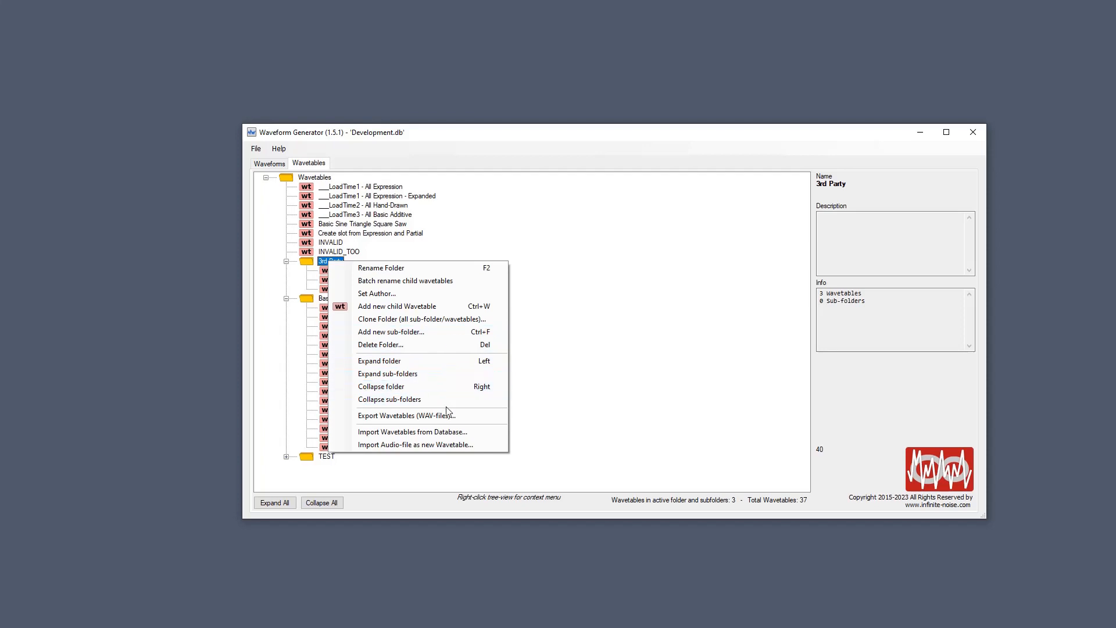
click(445, 445)
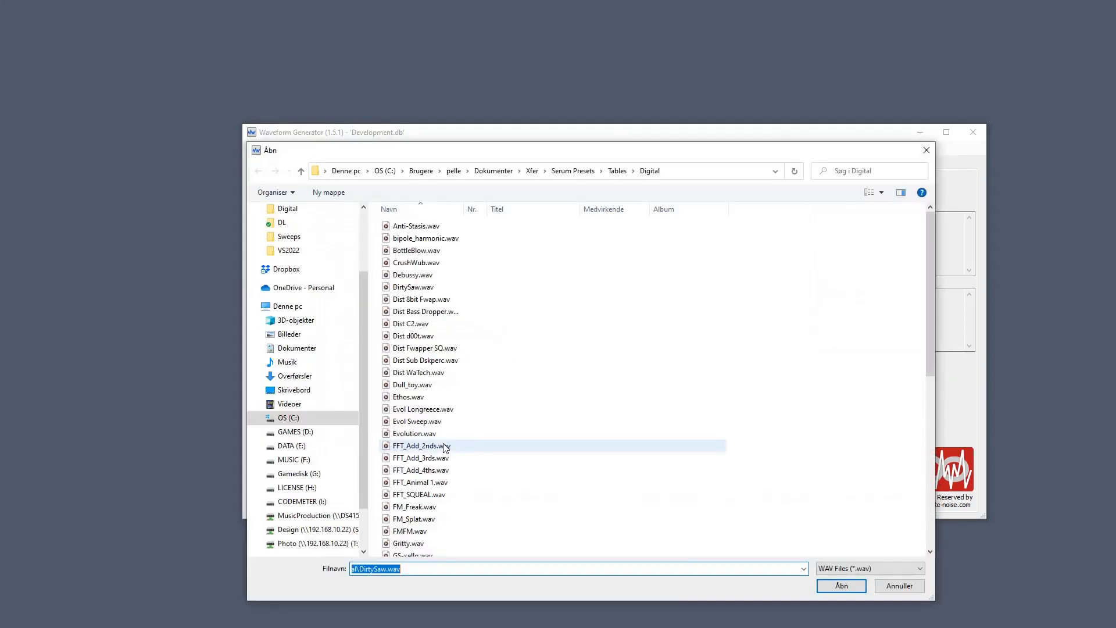
click(617, 171)
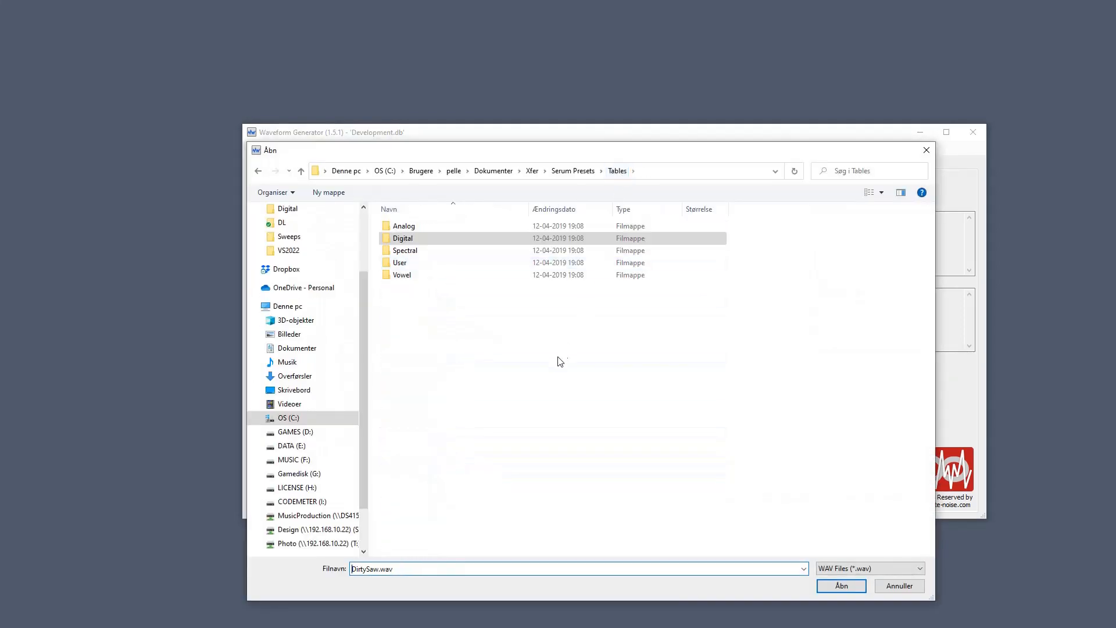
click(408, 252)
double_click(408, 252)
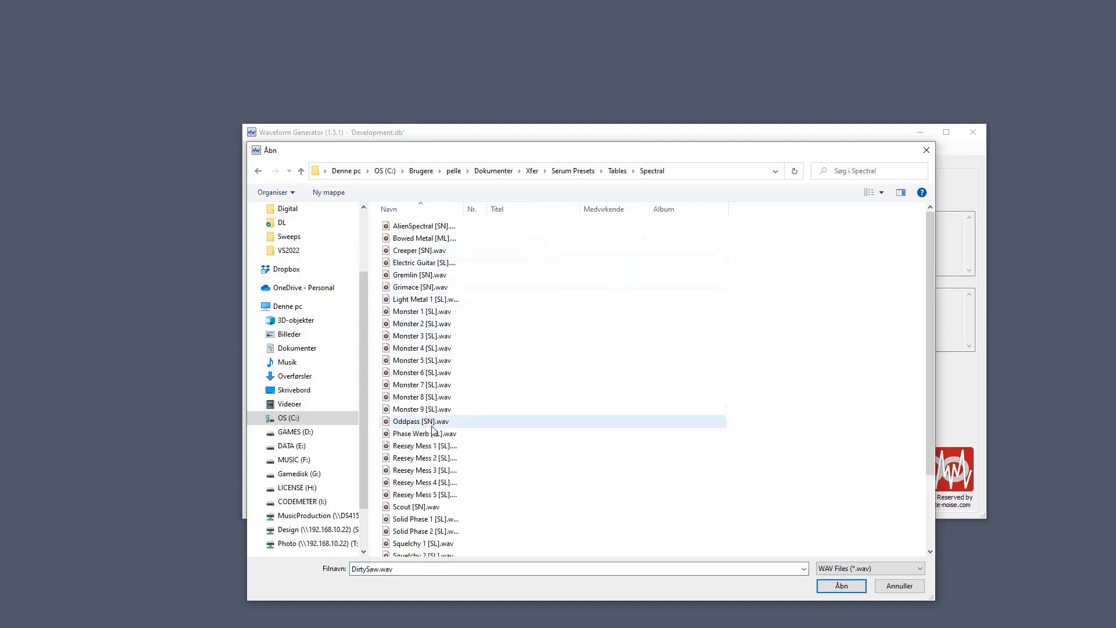
double_click(431, 396)
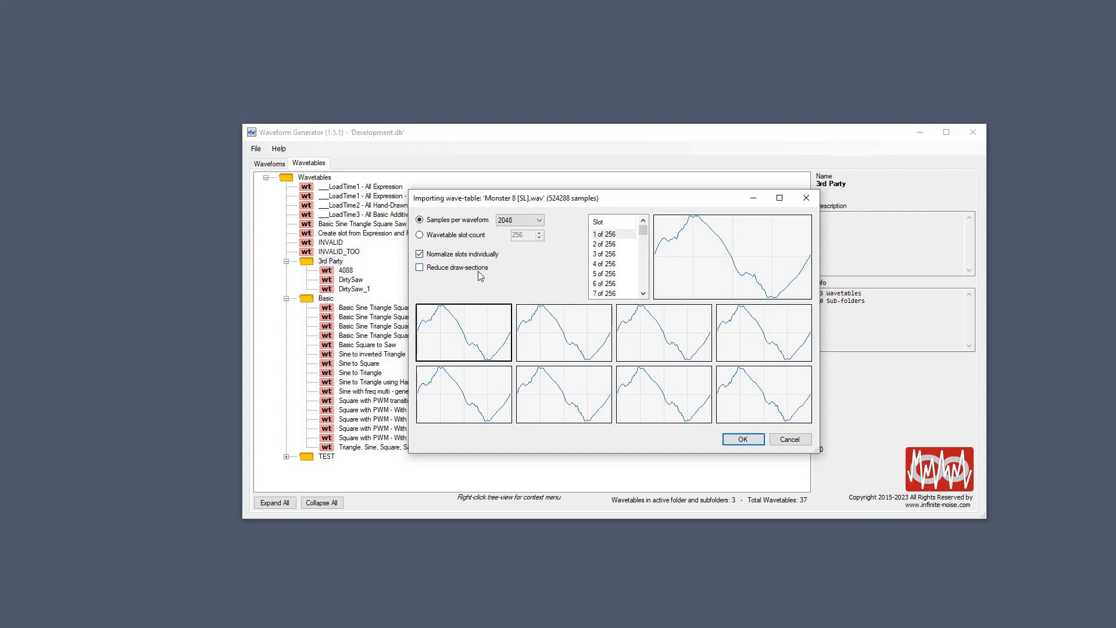
Step: Import the audio with 2048 samples per waveform and individually normalized slots, leaving draw-sections unreduced and the name Monster 8 [SL]
mouse_move(480, 272)
mouse_move(423, 275)
click(761, 440)
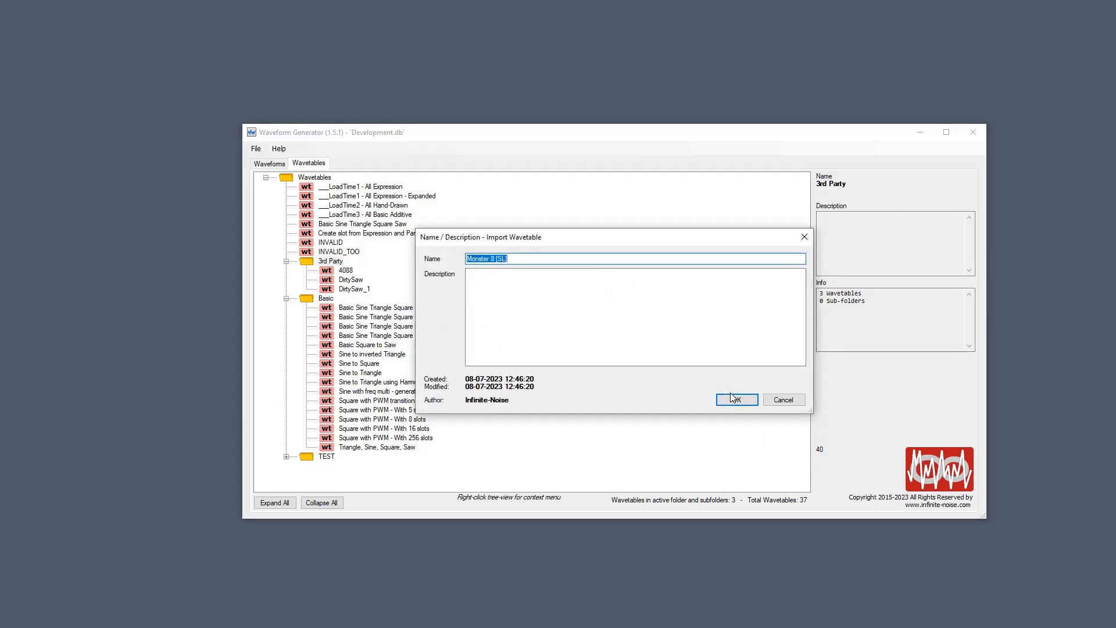
click(733, 399)
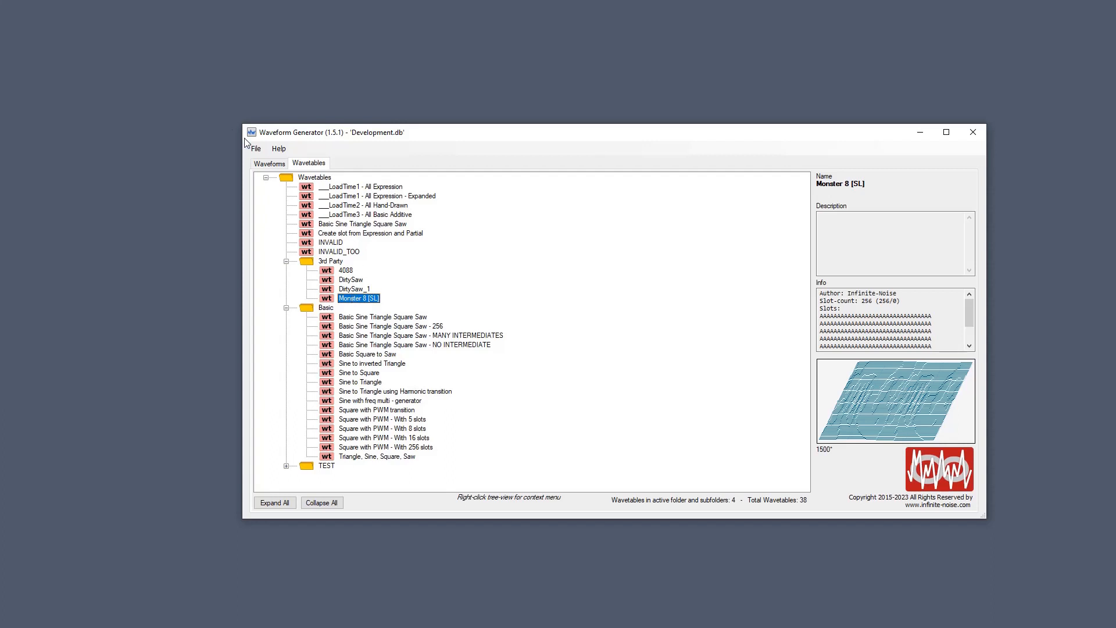
Step: Look over the waveform list and the general settings, closing the settings without saving
click(270, 163)
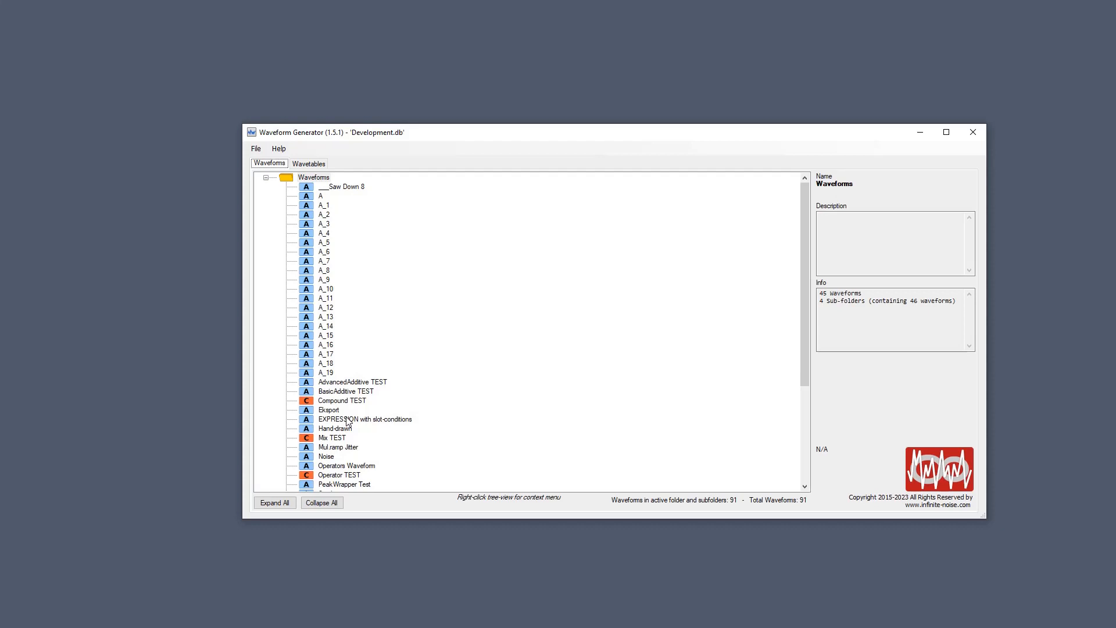
click(314, 163)
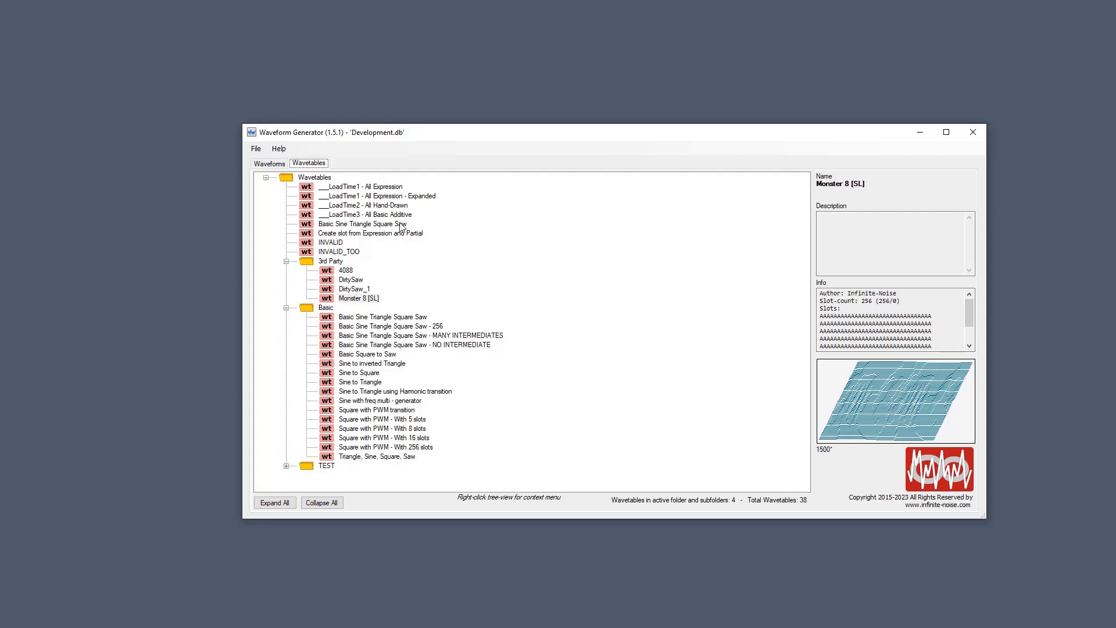
click(256, 150)
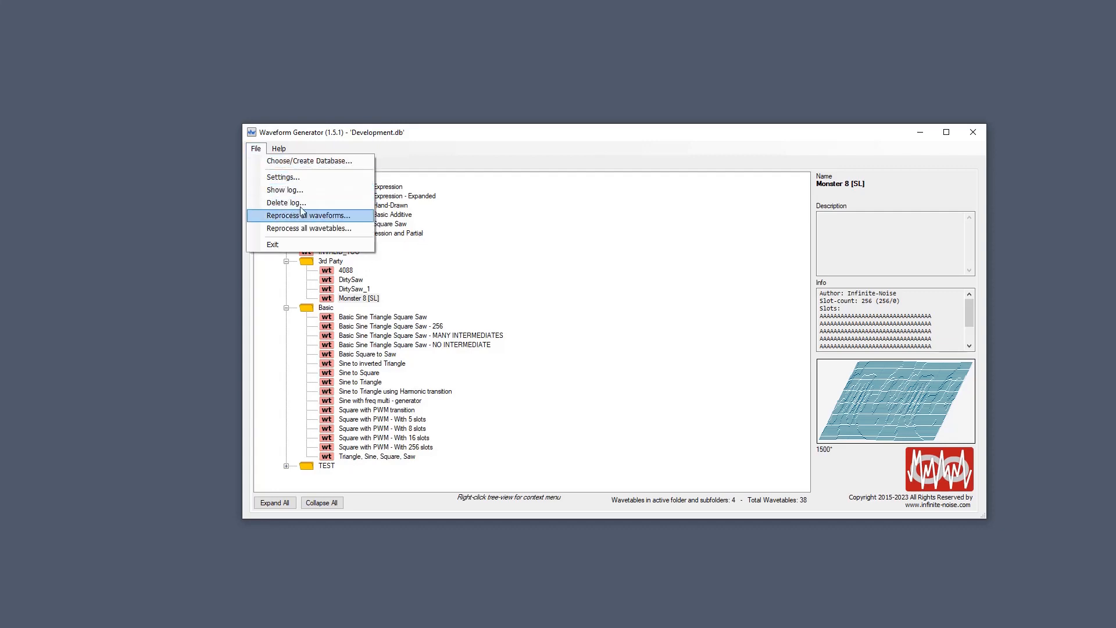
click(297, 179)
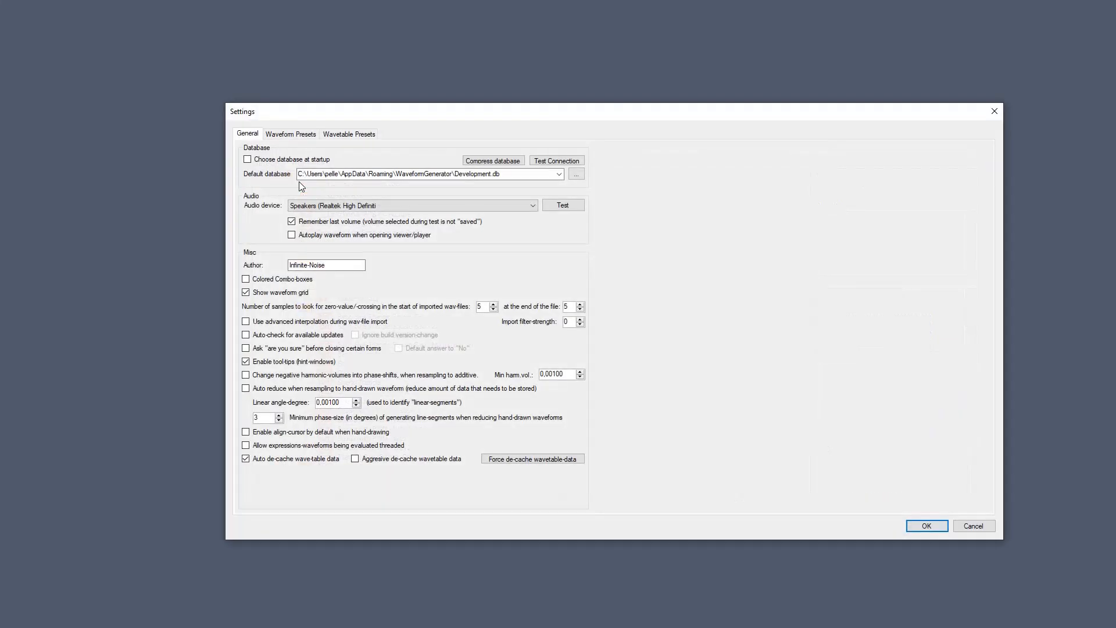
click(1000, 113)
click(645, 372)
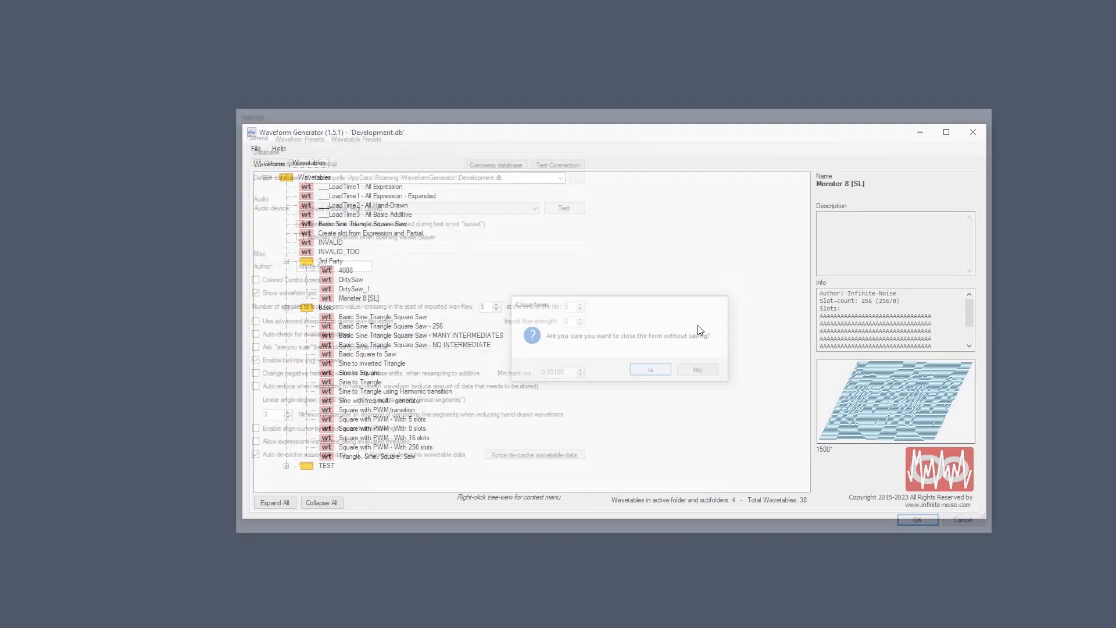
Step: Expand the 3rd Party folder and select Monster 8 [SL] to examine the figure below its preview
click(286, 261)
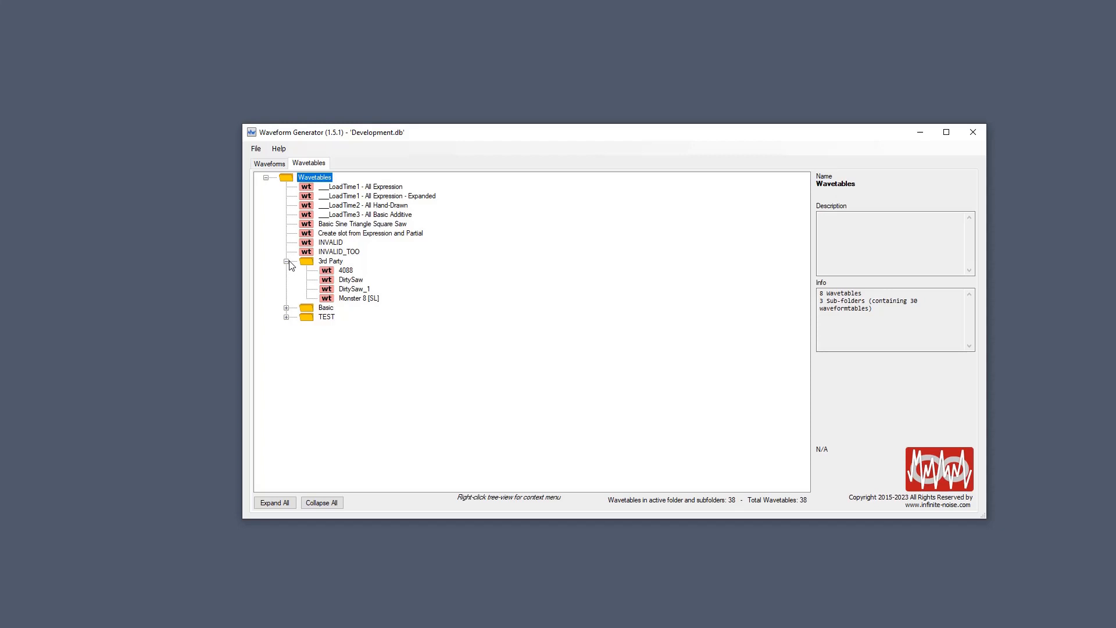
click(367, 299)
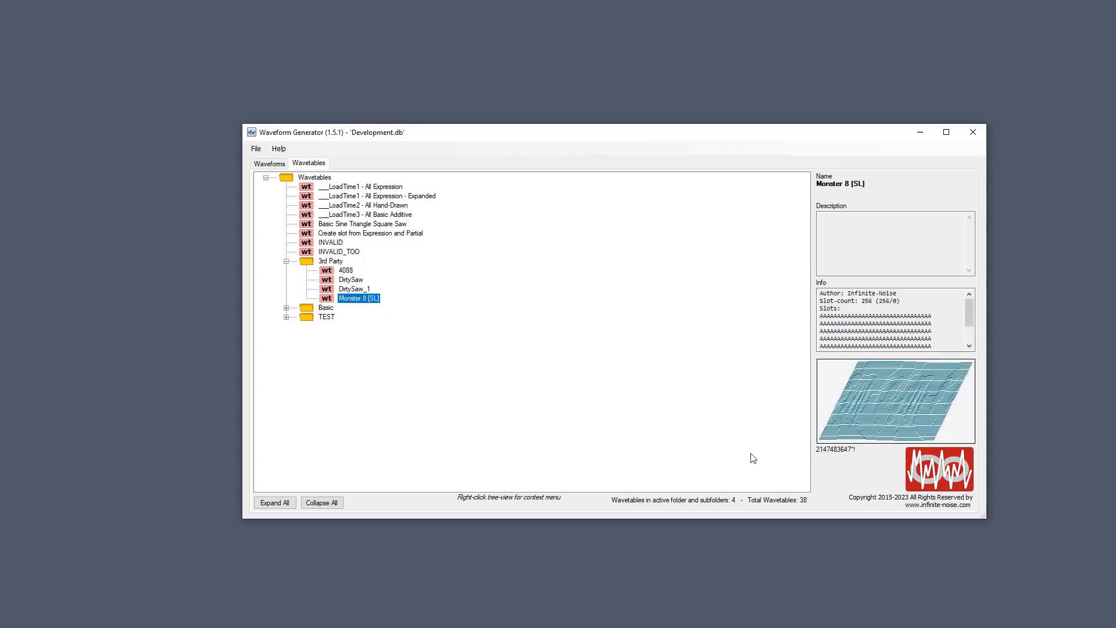
mouse_move(819, 449)
mouse_move(855, 452)
Step: Open the Monster 8 [SL] wavetable for editing, browse through its slots and accept the wavetable without changes
double_click(350, 298)
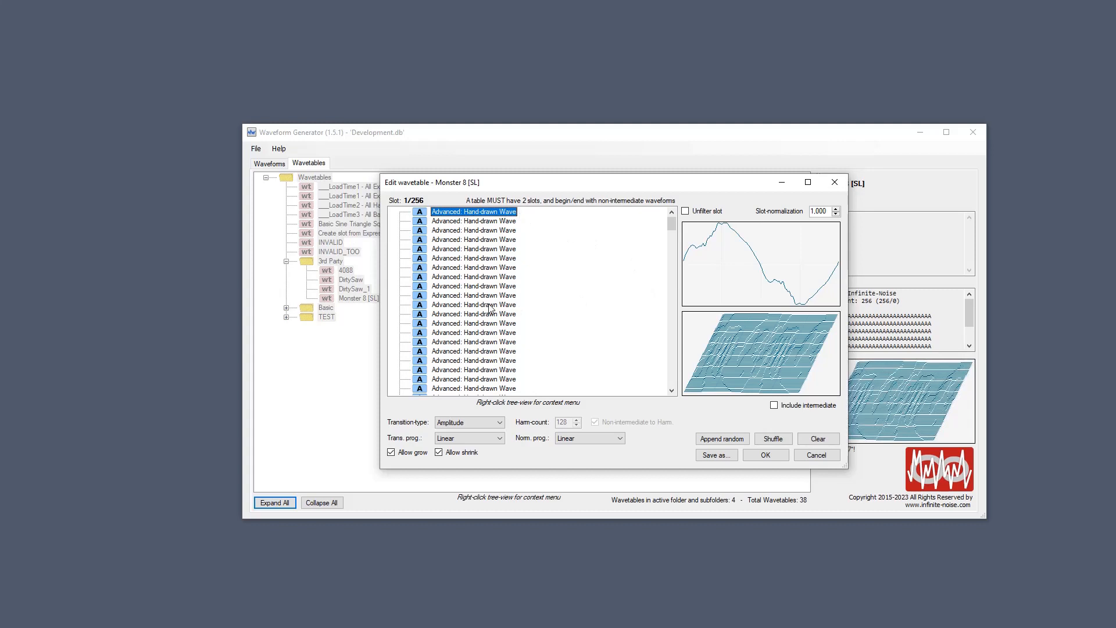
key(Down)
key(Down)
key(Down)
key(Down)
key(Down)
key(Down)
key(Down)
key(Down)
key(Down)
key(Down)
key(Down)
key(Down)
key(Down)
key(Down)
key(Down)
key(Down)
key(Down)
key(Down)
key(Down)
key(Down)
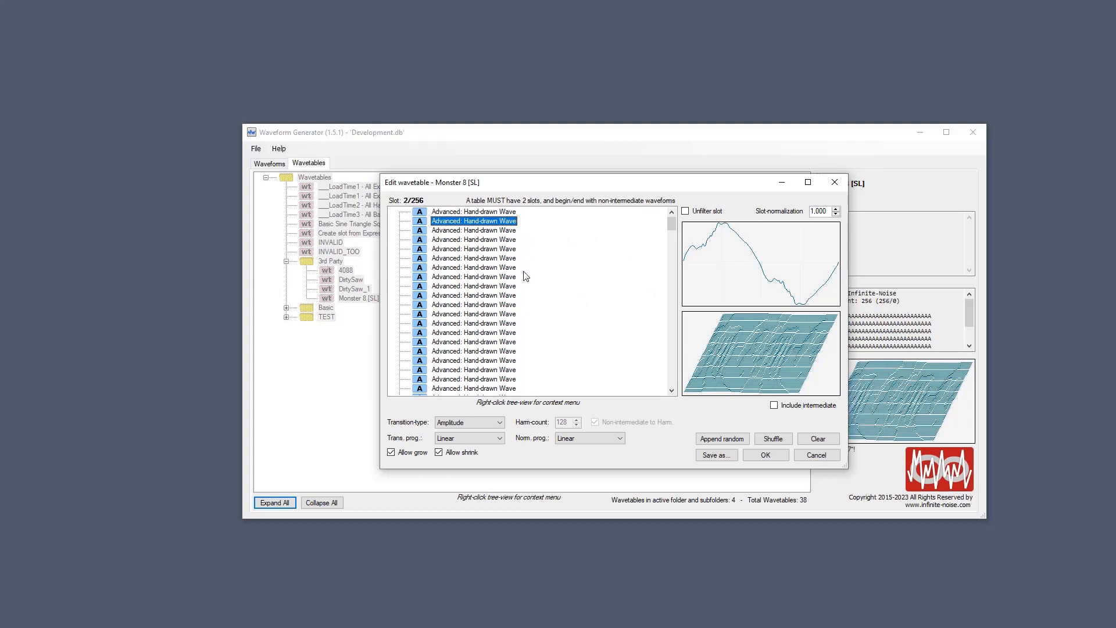
key(Down)
key(Down)
key(Down)
key(Down)
key(Down)
key(Down)
key(Down)
key(Down)
key(Down)
key(Down)
key(Down)
key(Down)
key(Down)
key(Down)
key(Down)
key(Down)
key(Down)
key(Down)
key(Down)
key(Down)
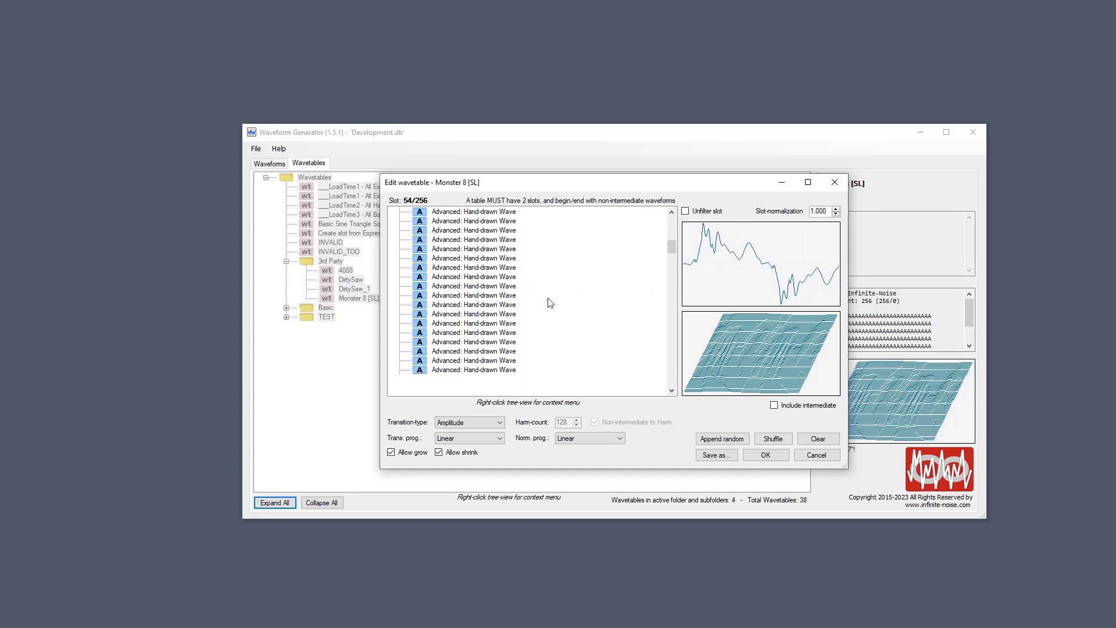
key(Up)
key(Up)
key(Up)
key(Up)
key(Up)
key(Up)
key(Up)
key(Up)
key(Up)
key(Up)
key(Up)
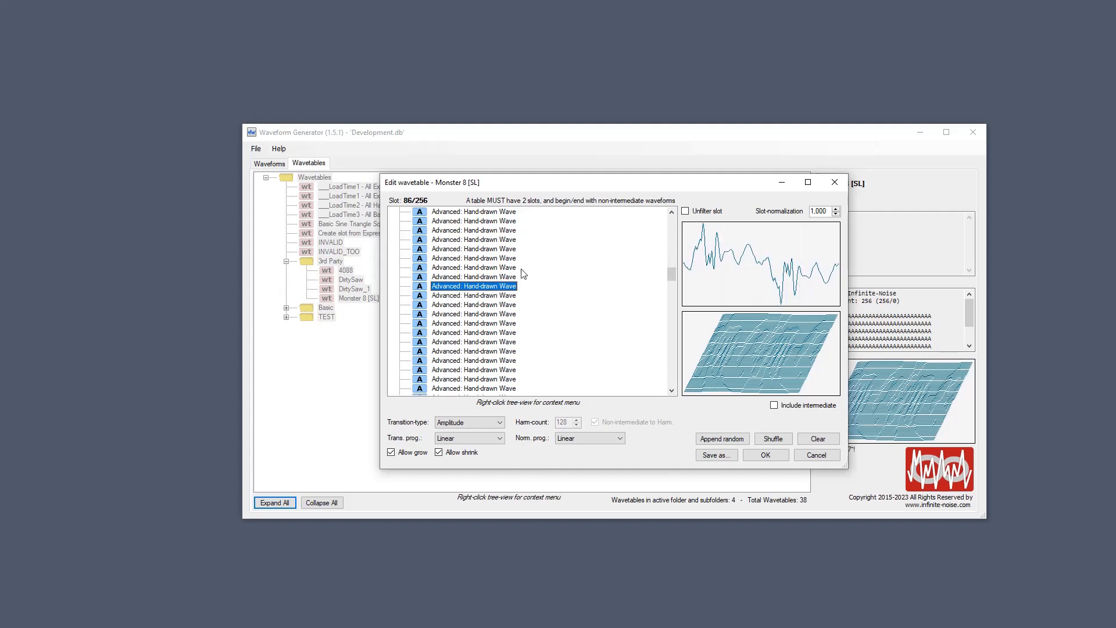
click(765, 455)
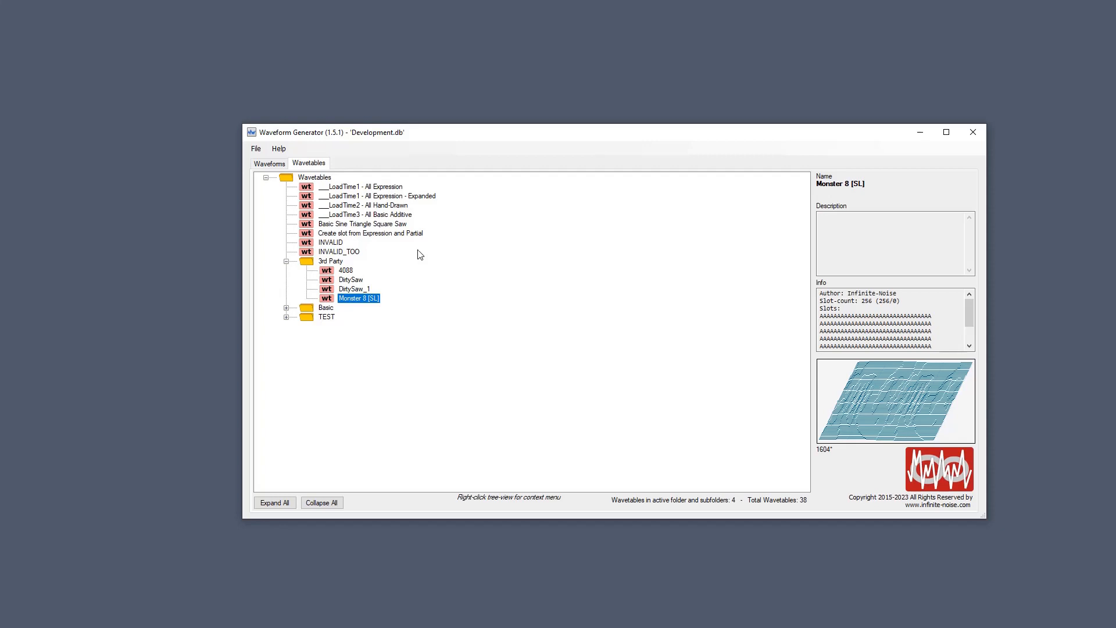
Step: Read the description of the auto de-cache wavetable data setting, close the settings without saving and select the Wavetables root folder
click(261, 150)
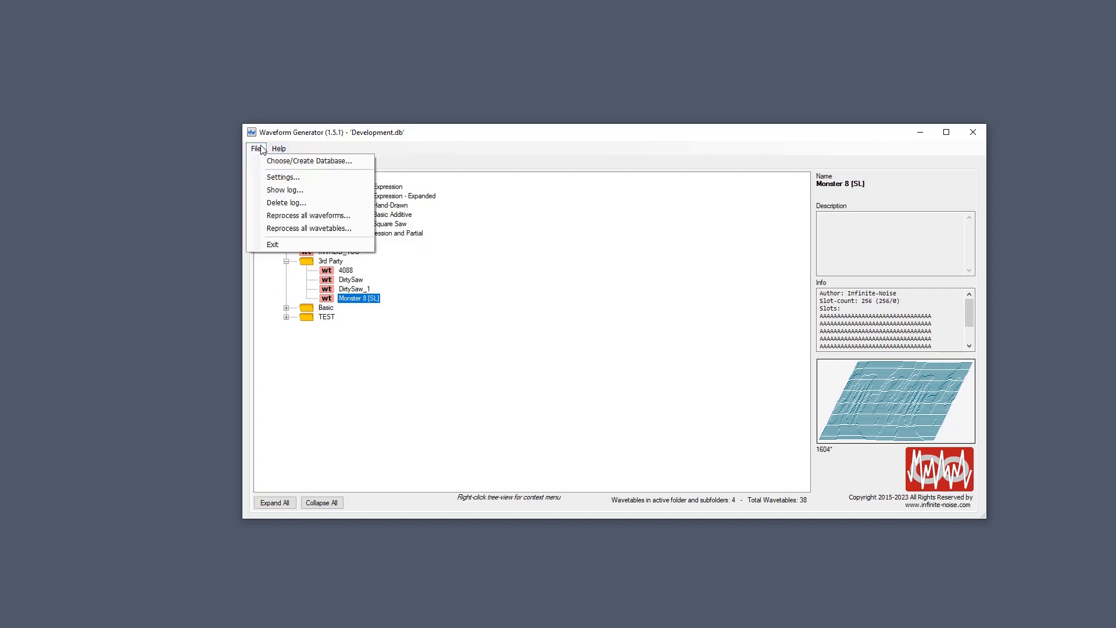
click(274, 178)
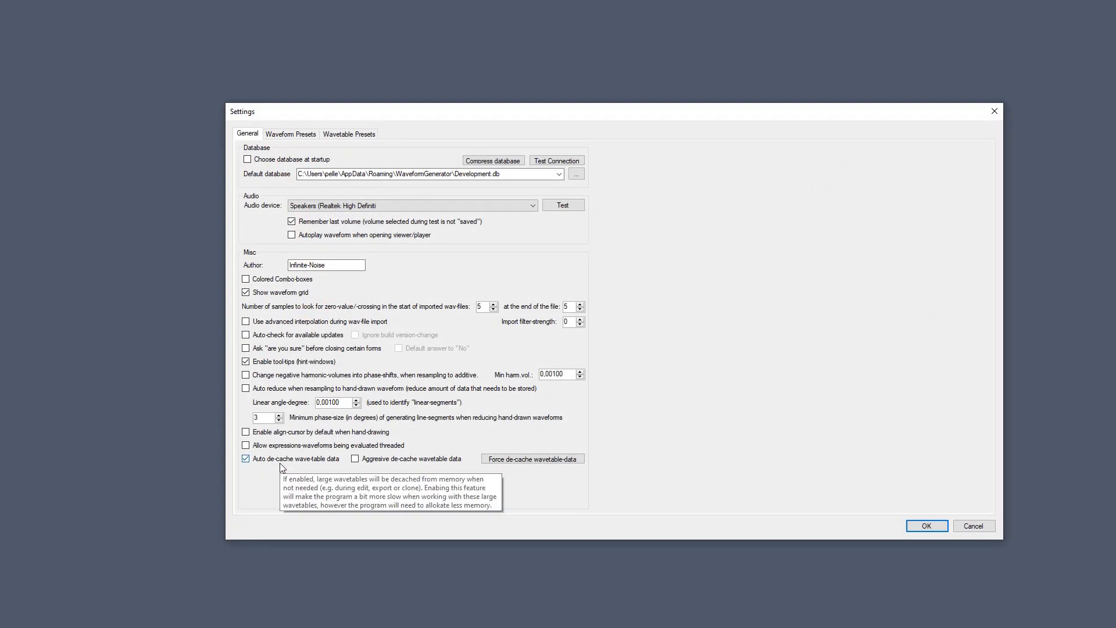
mouse_move(316, 462)
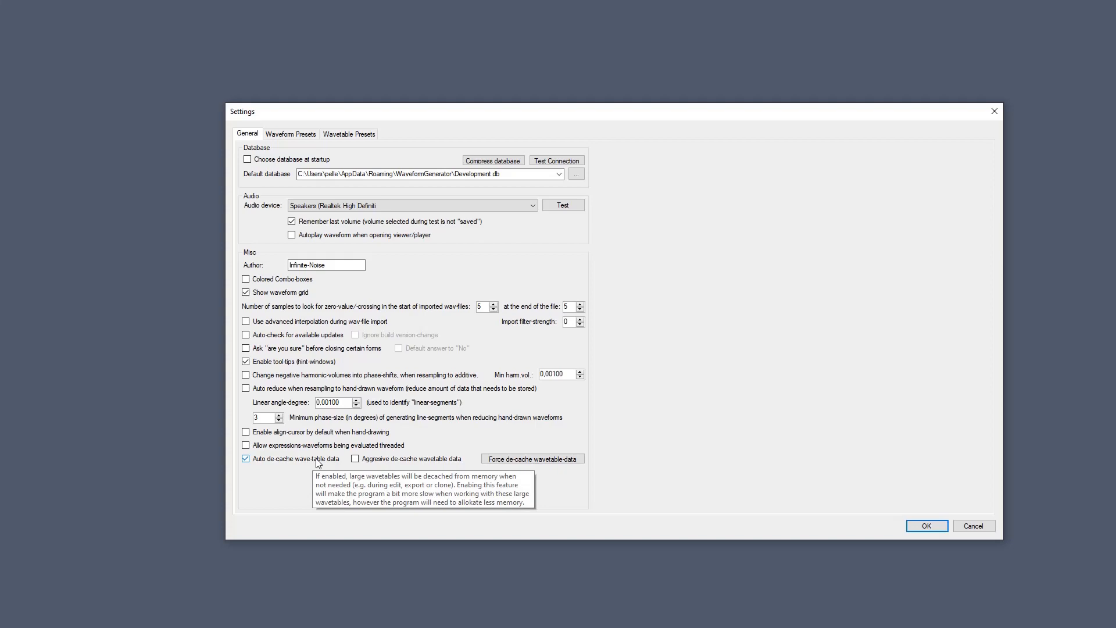
click(994, 111)
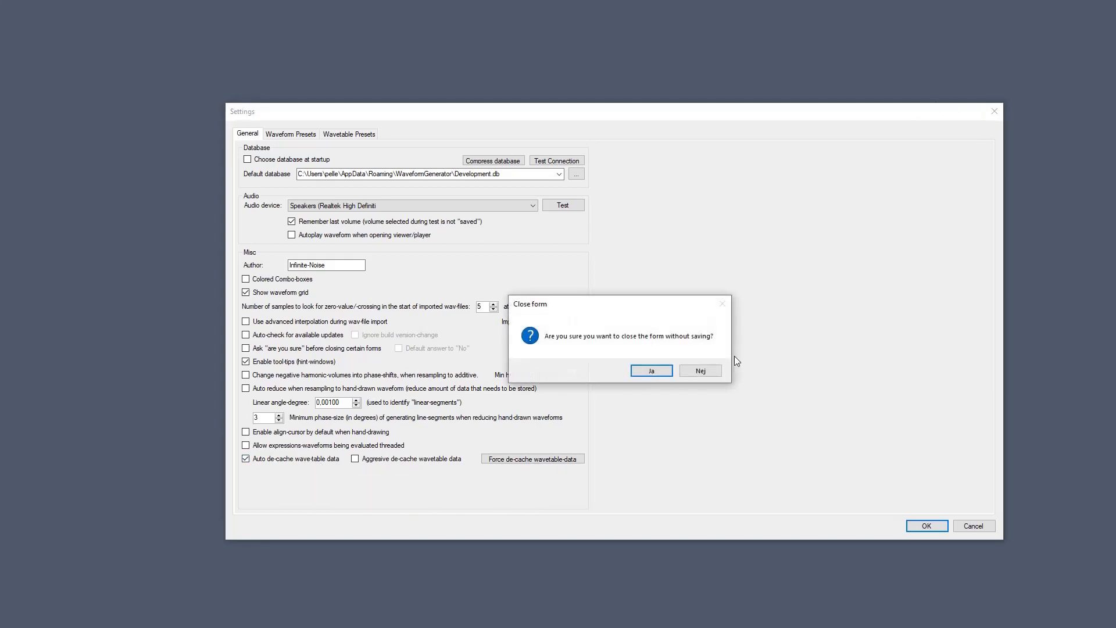
click(651, 371)
click(316, 180)
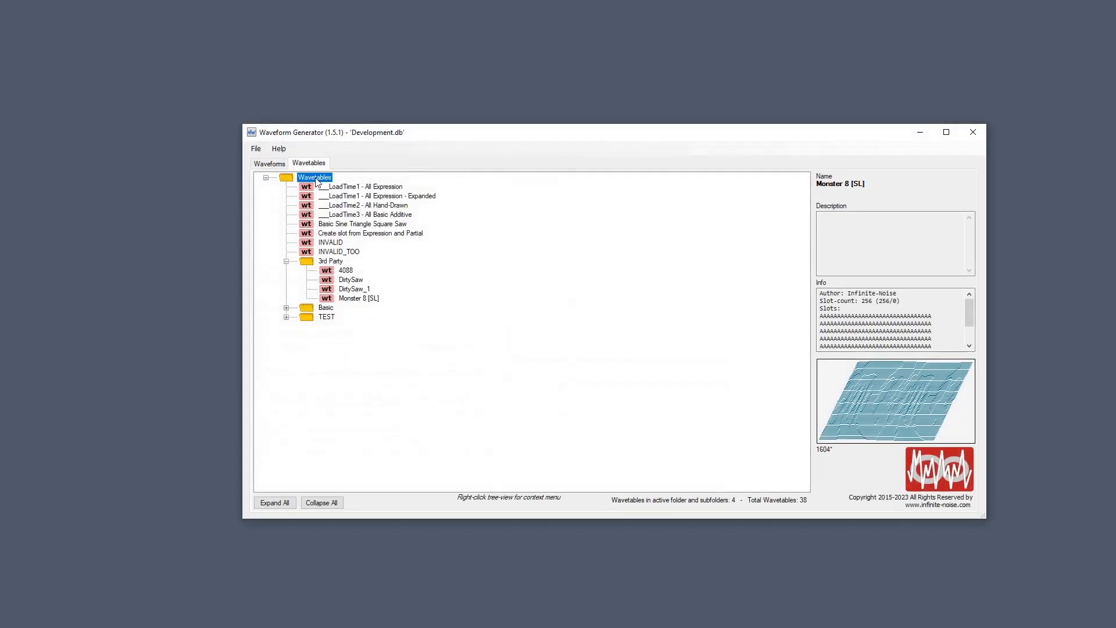
Step: Look over the commands of the Wavetables root folder and the de-cache settings, closing the settings without saving
right_click(316, 180)
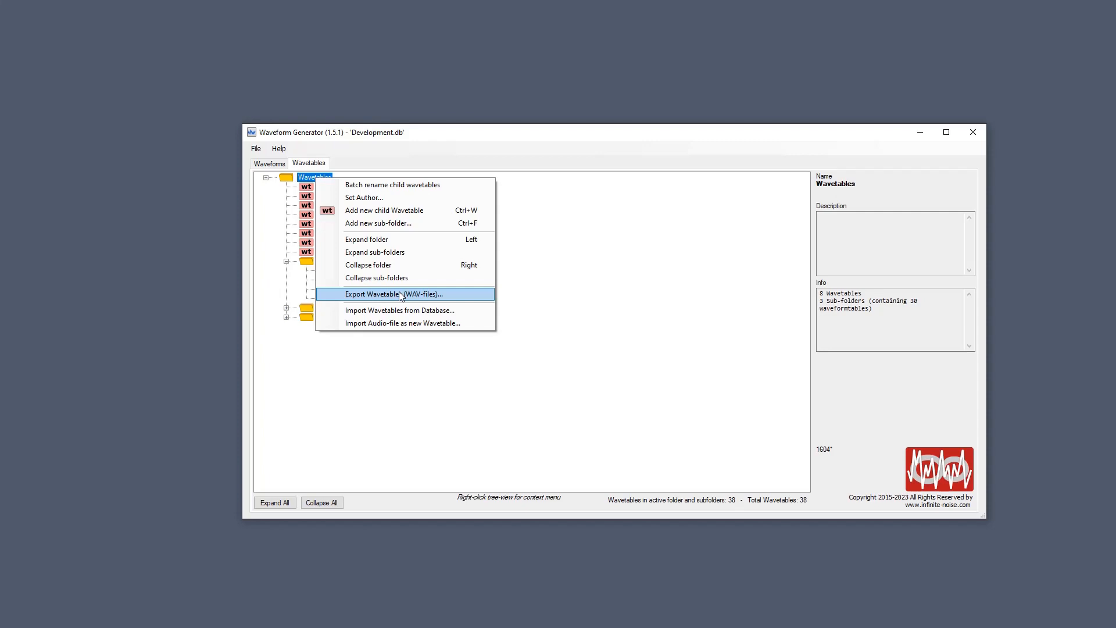
click(381, 359)
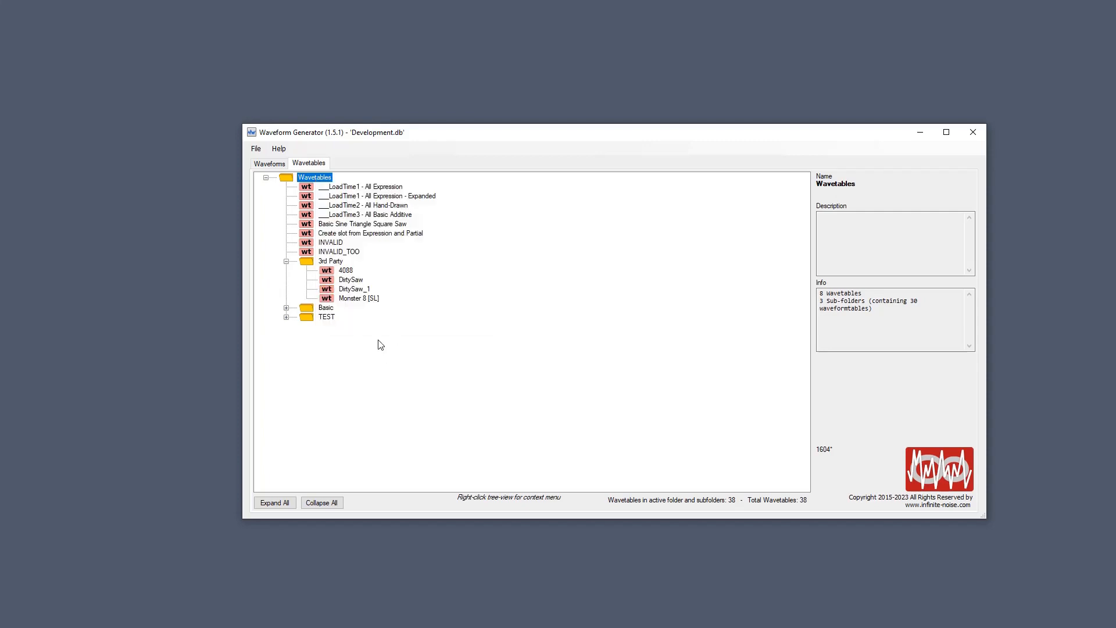
click(264, 153)
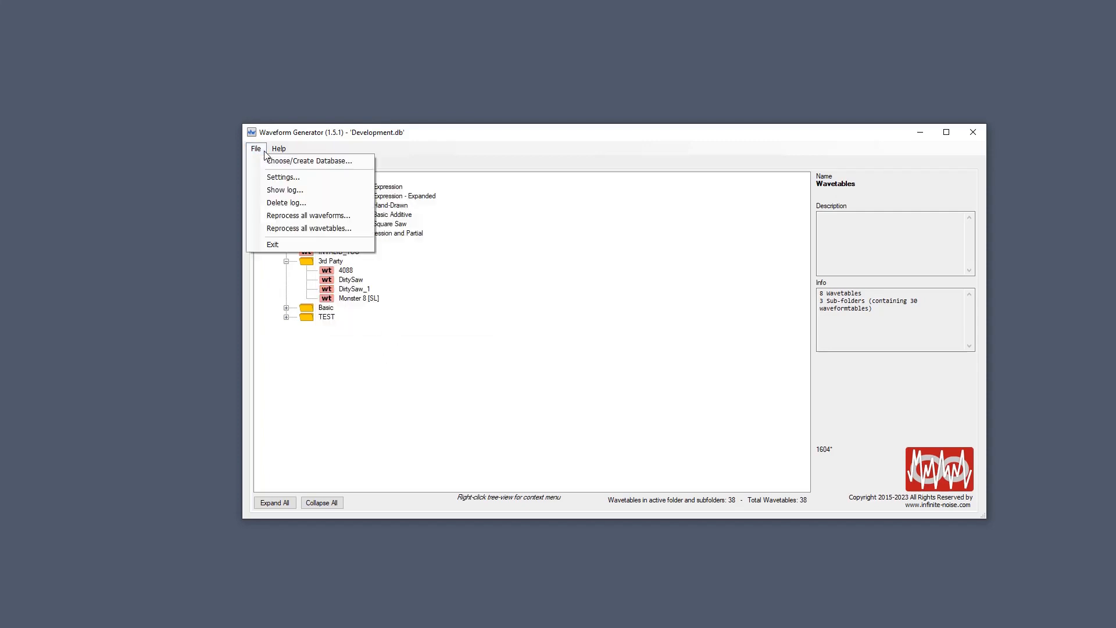
click(294, 177)
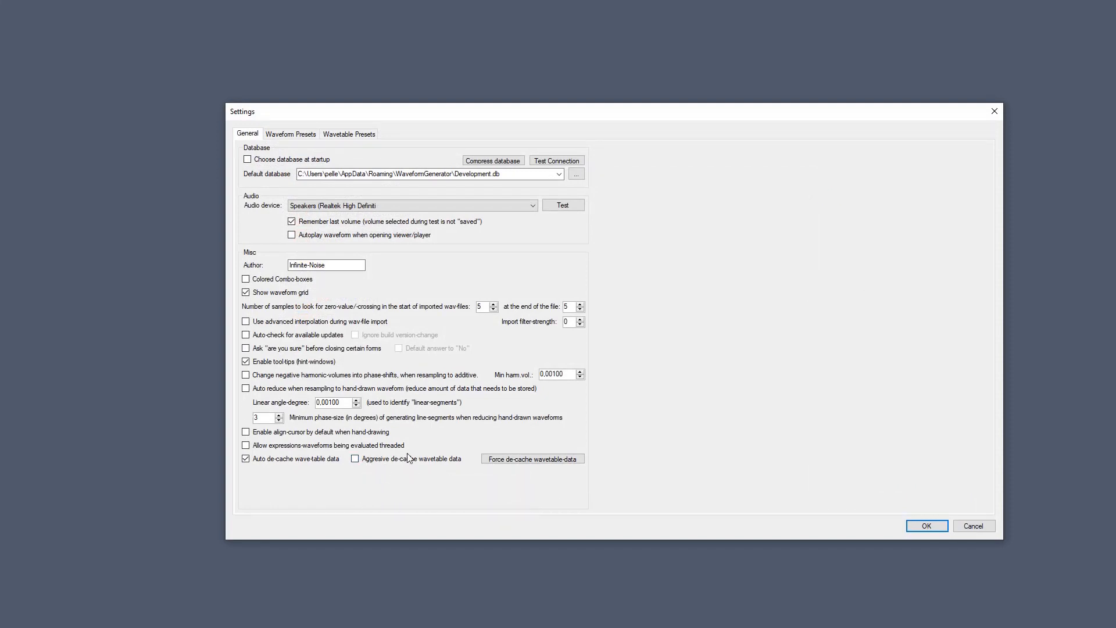
click(994, 111)
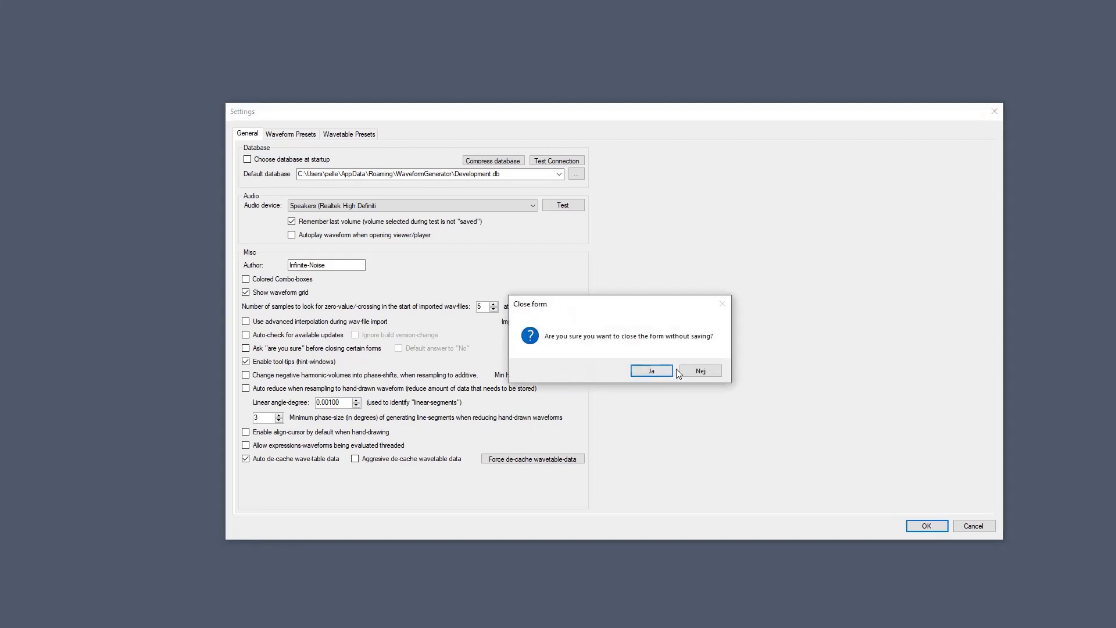
click(668, 372)
Step: Select Monster 8 [SL], enable aggressive de-caching of wavetable data in the general settings and accept the settings
click(372, 299)
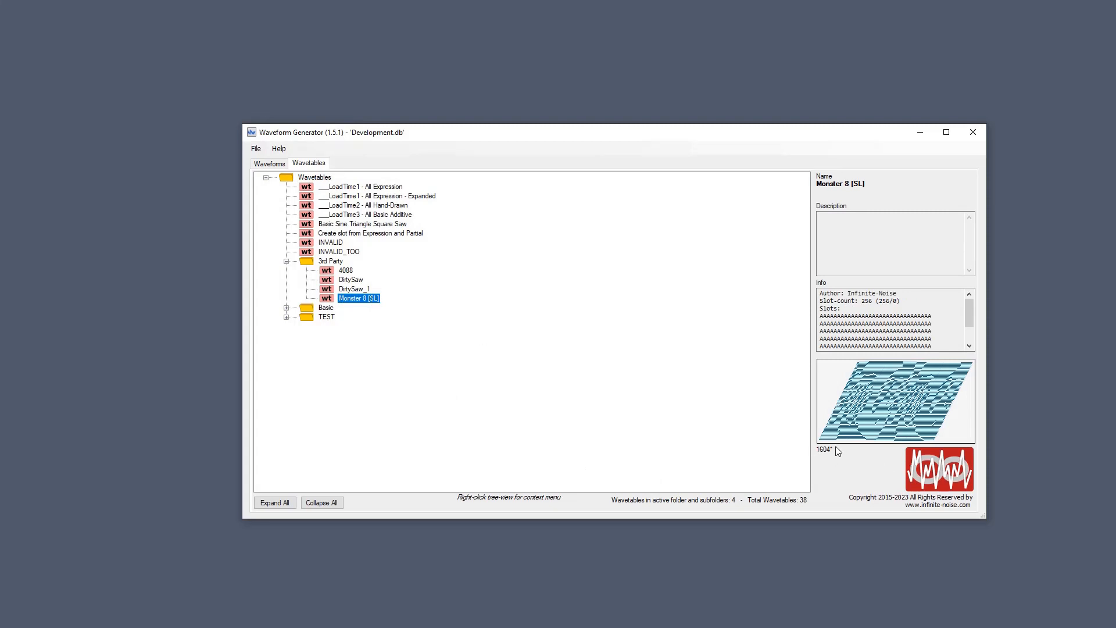
mouse_move(831, 450)
click(256, 149)
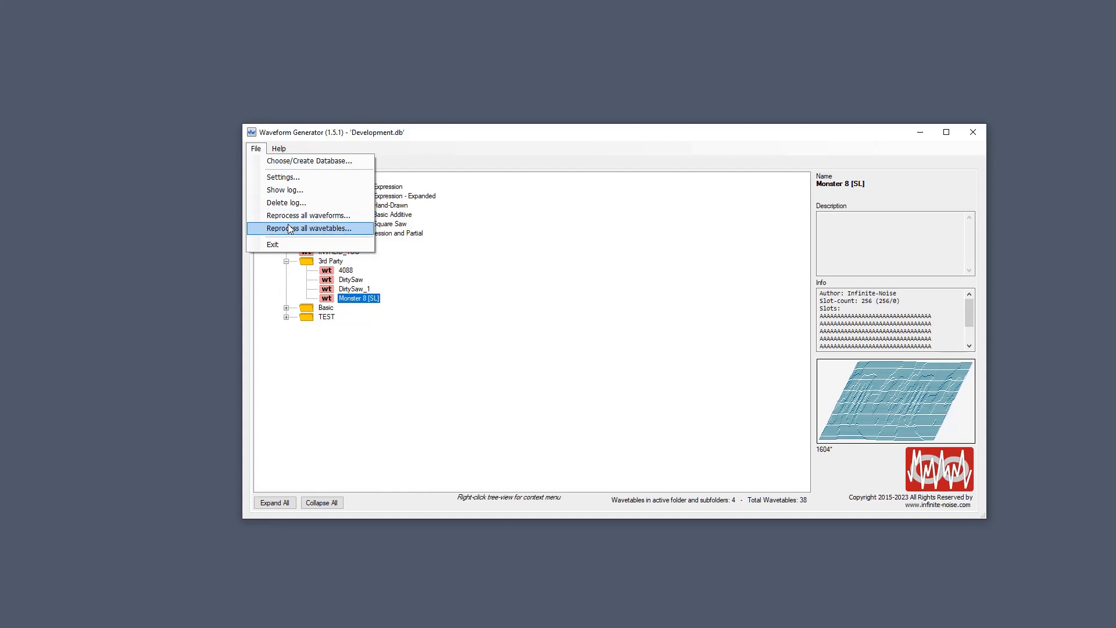
click(298, 177)
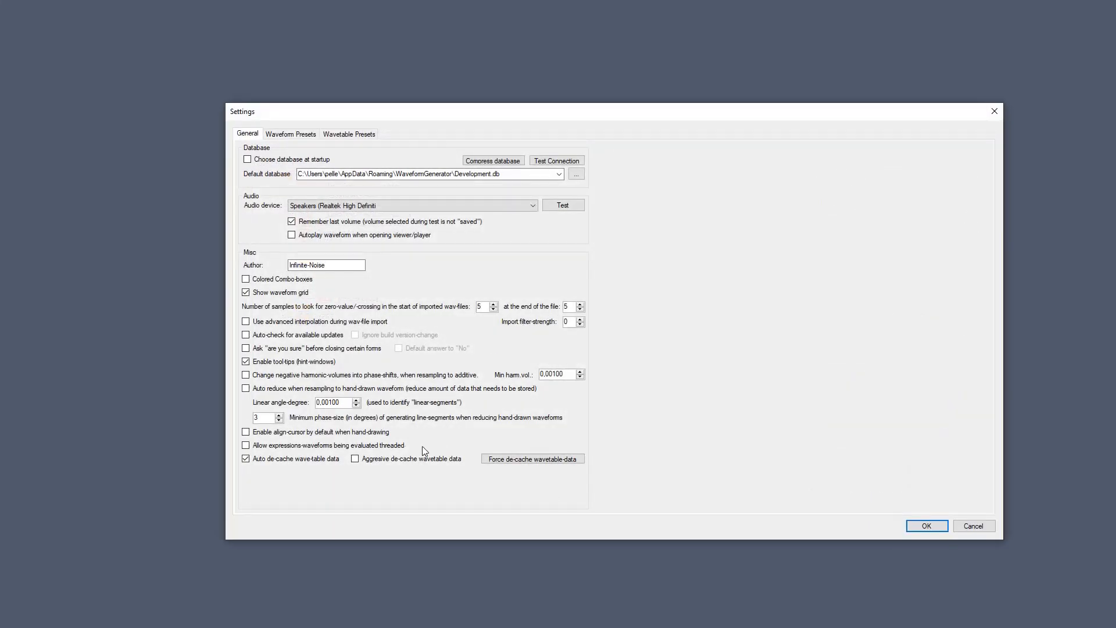
click(390, 458)
click(930, 527)
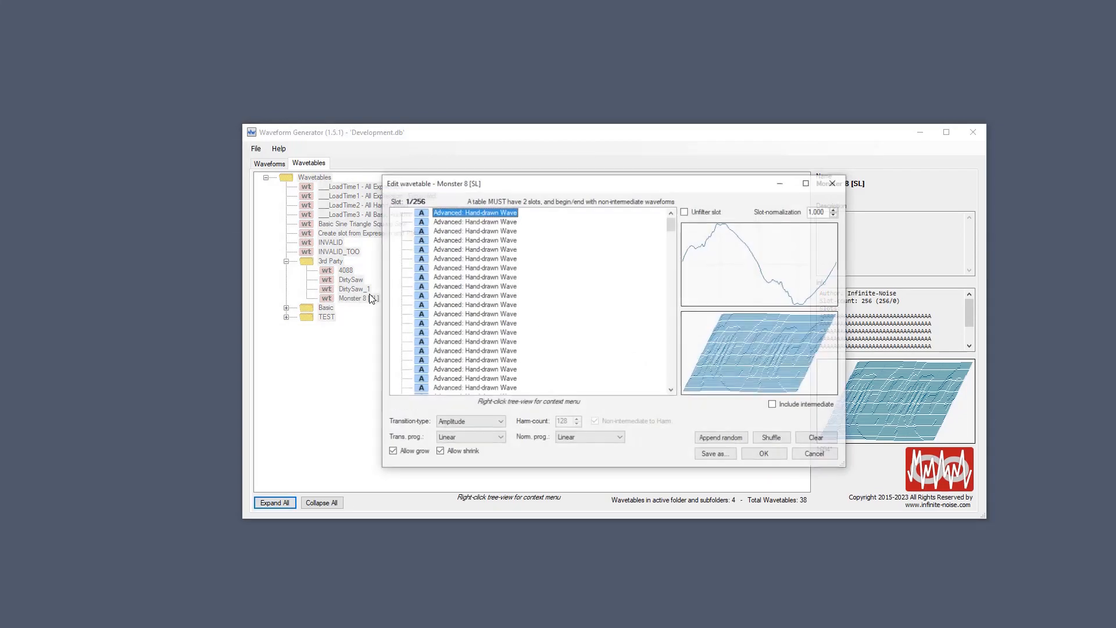
Step: Accept the open Monster 8 [SL] wavetable unchanged, reopen and close it without edits, and view the Wavetables folder's commands
click(773, 457)
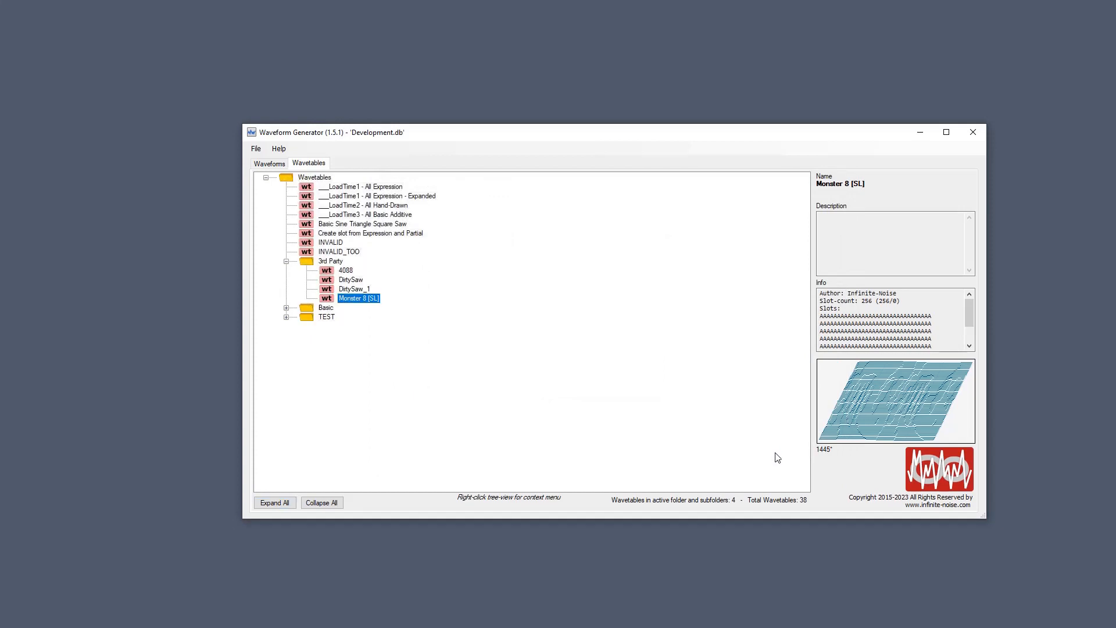
click(351, 290)
click(352, 297)
double_click(359, 300)
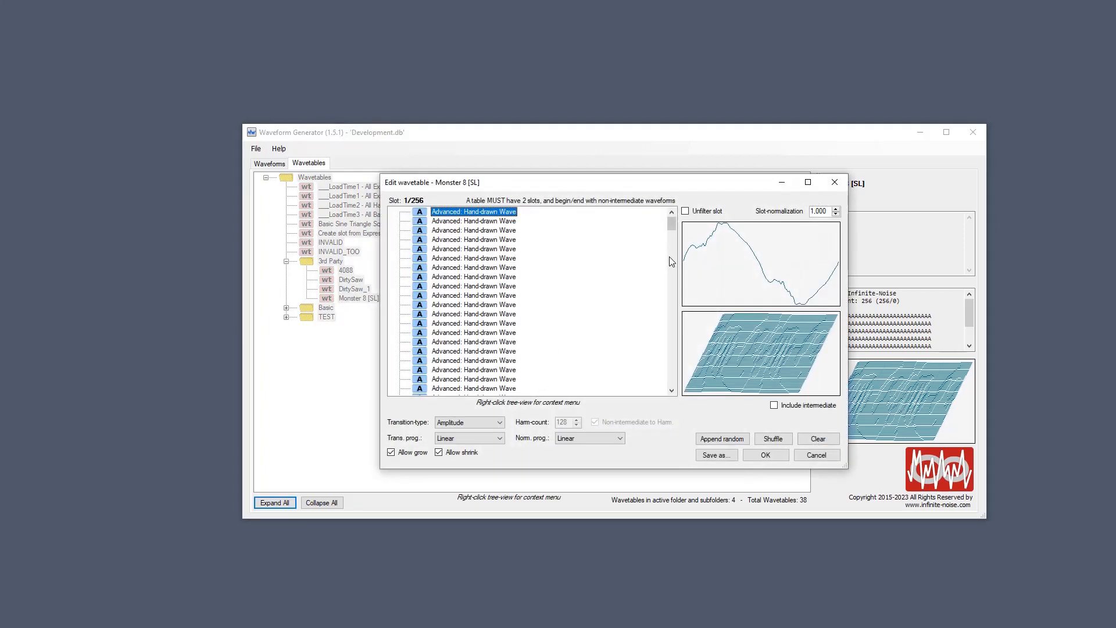
click(841, 178)
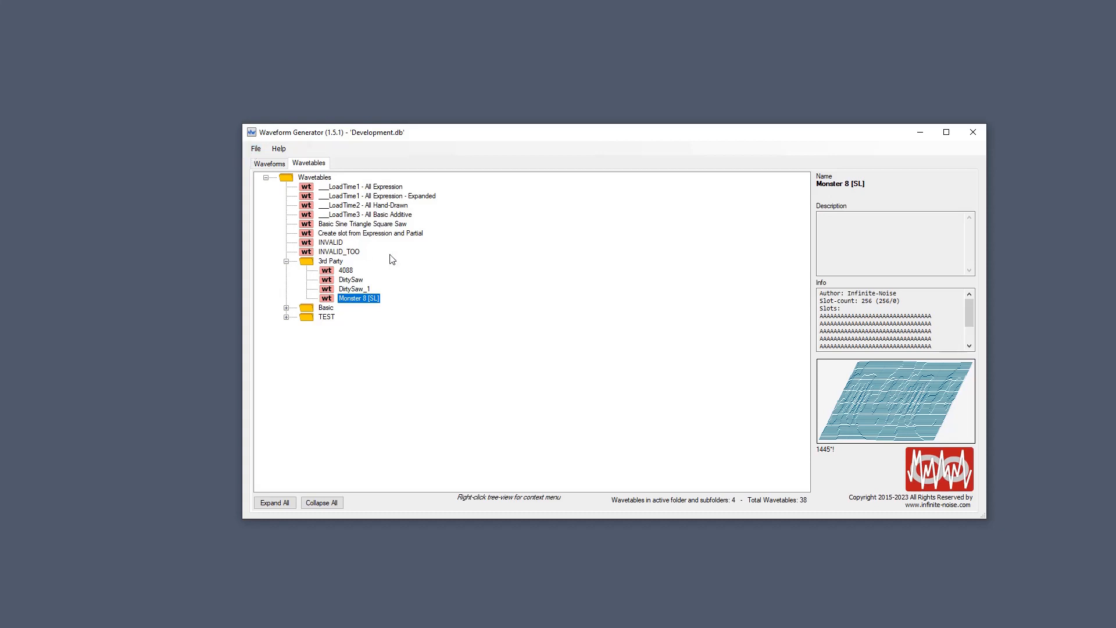
right_click(325, 177)
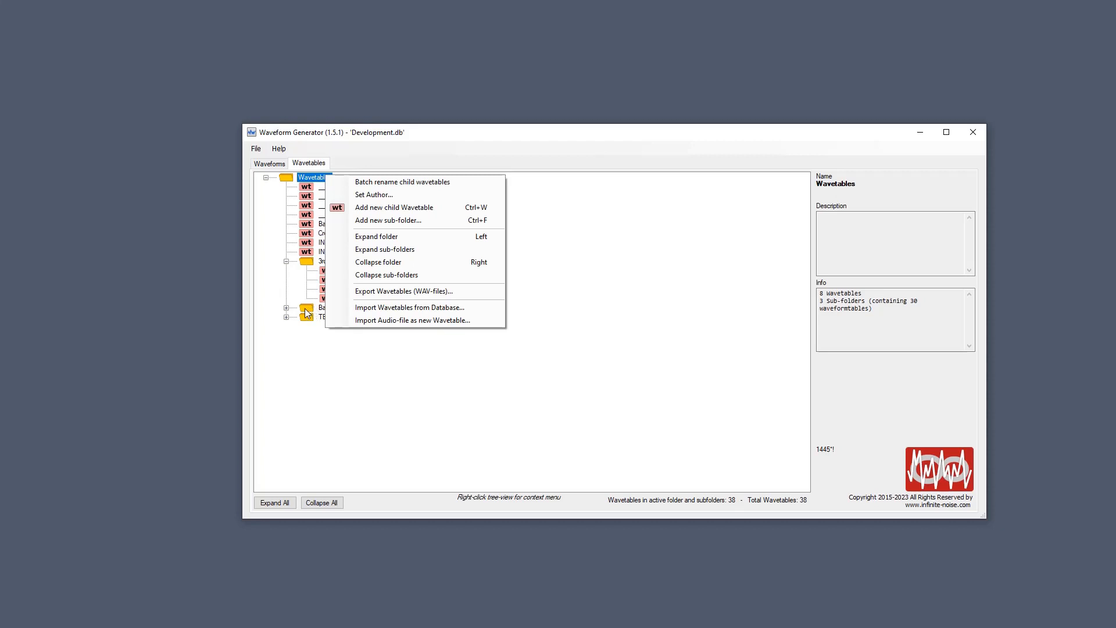
click(313, 276)
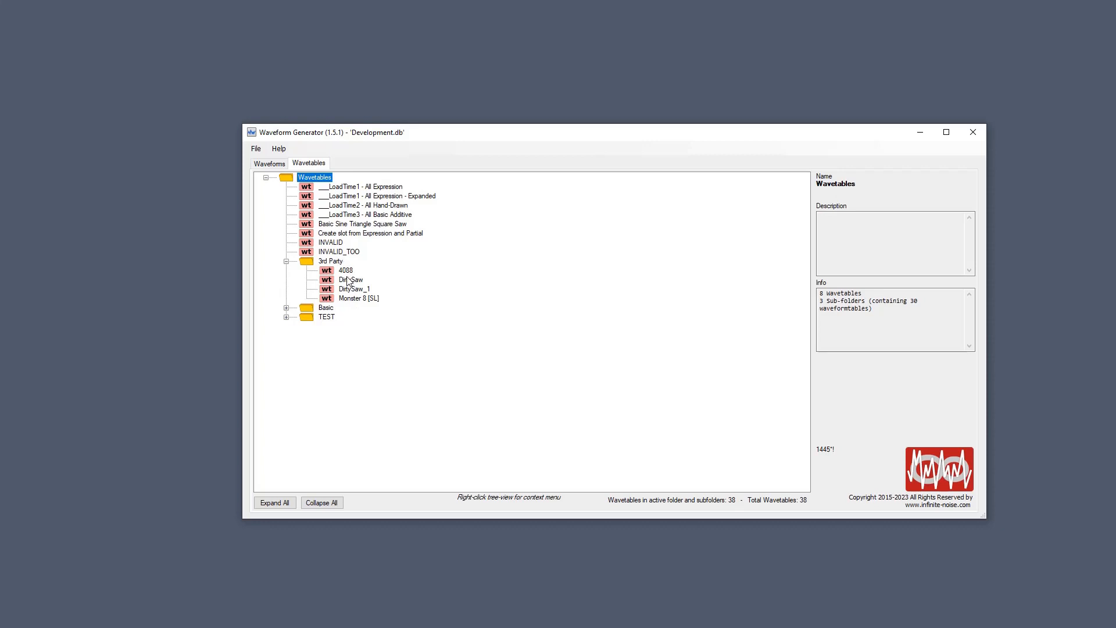
Step: Disable aggressive de-caching of wavetable data, read the description of the auto de-cache setting and accept the settings
click(277, 166)
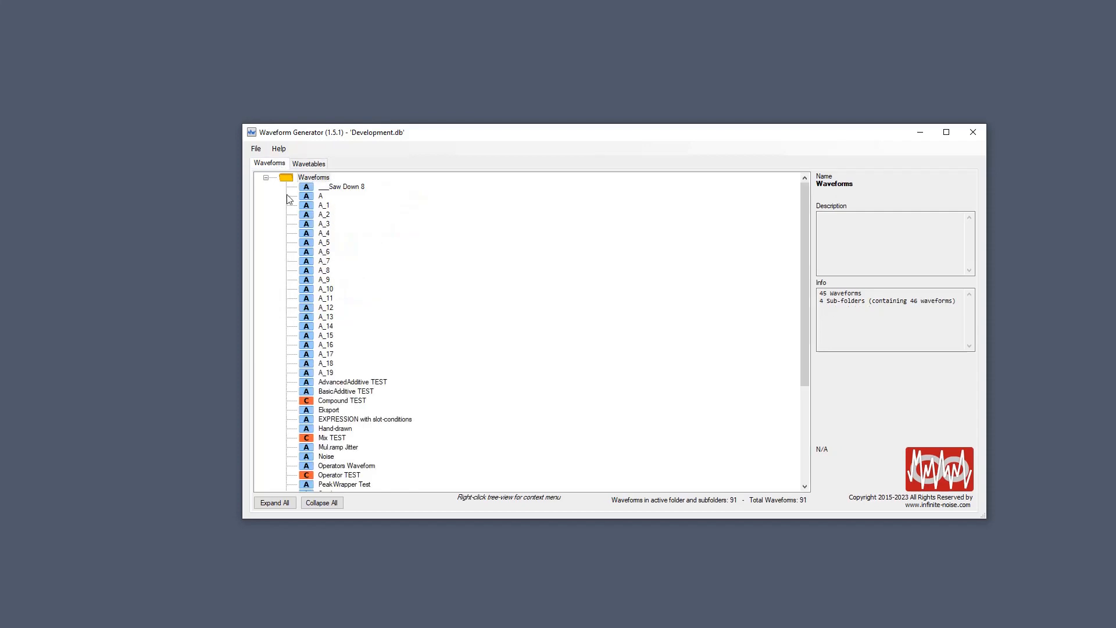
click(256, 149)
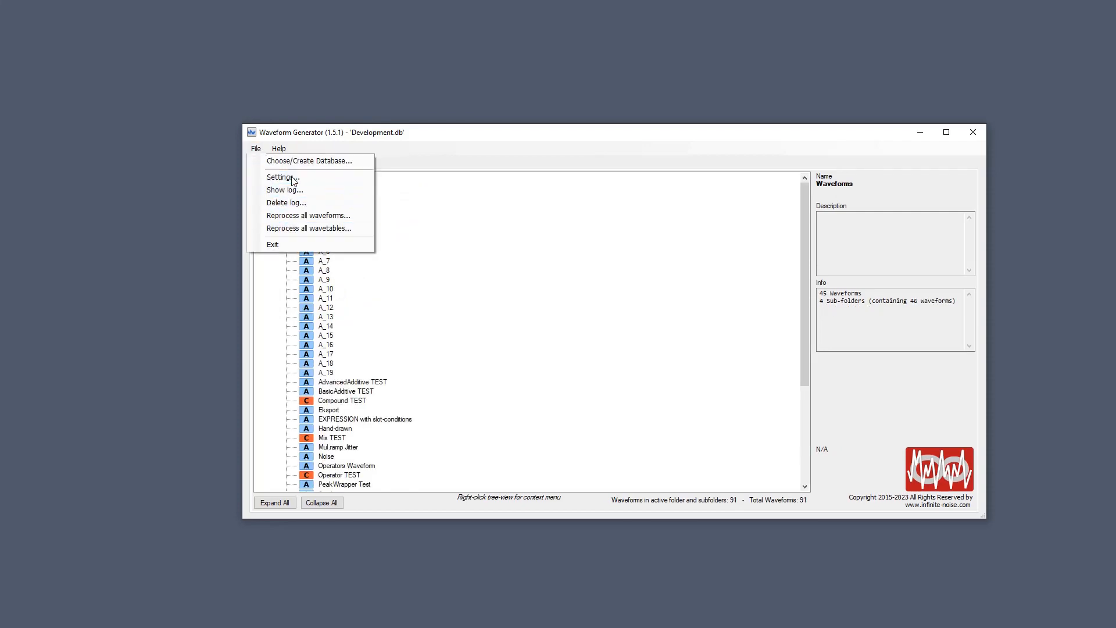
click(283, 177)
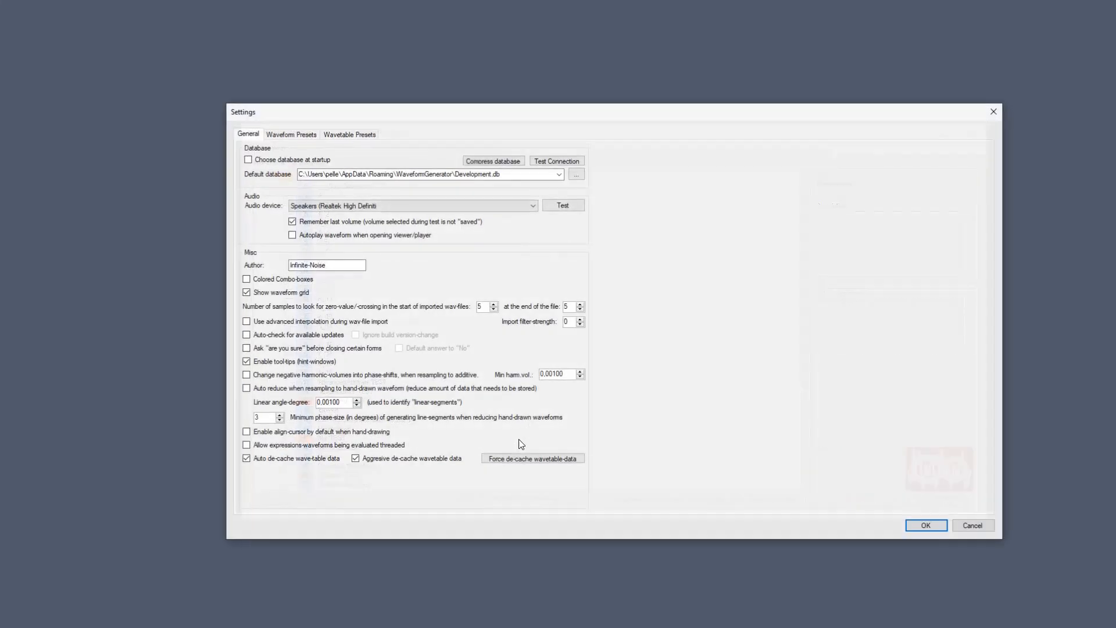
click(379, 459)
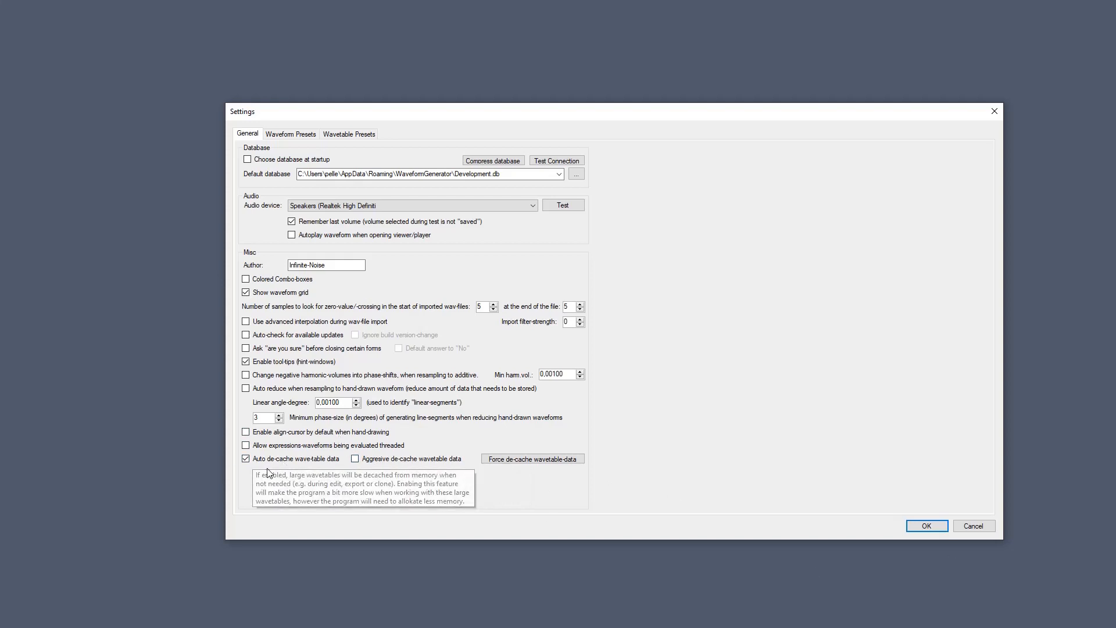
mouse_move(271, 463)
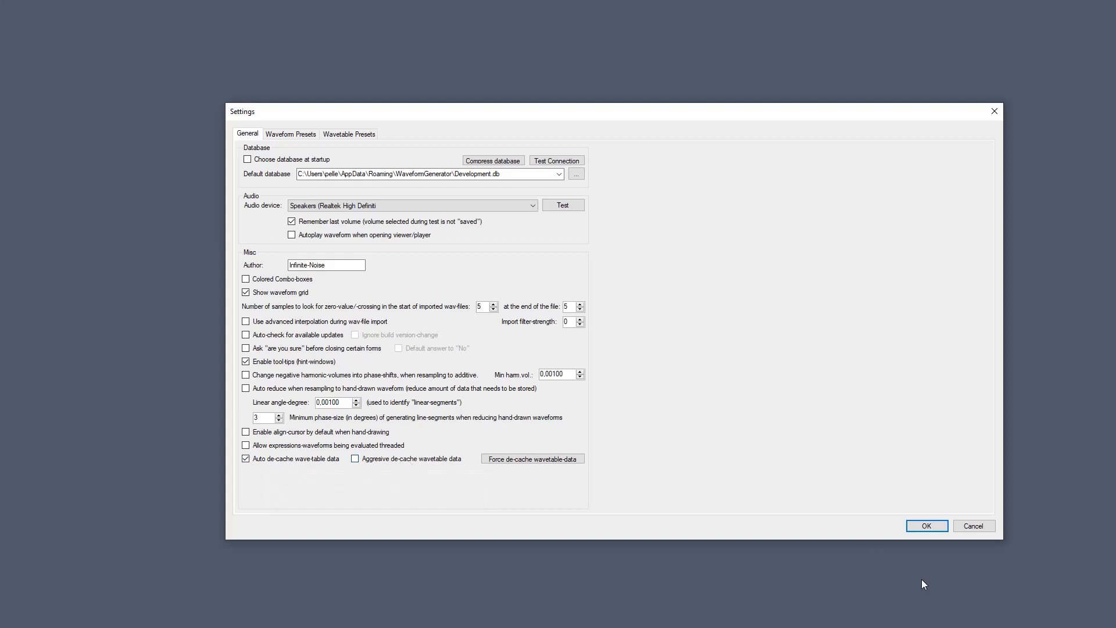
click(927, 526)
Step: Return to the wavetables, open Monster 8 [SL] for editing, accept it without changes and examine the figure below its preview
click(304, 163)
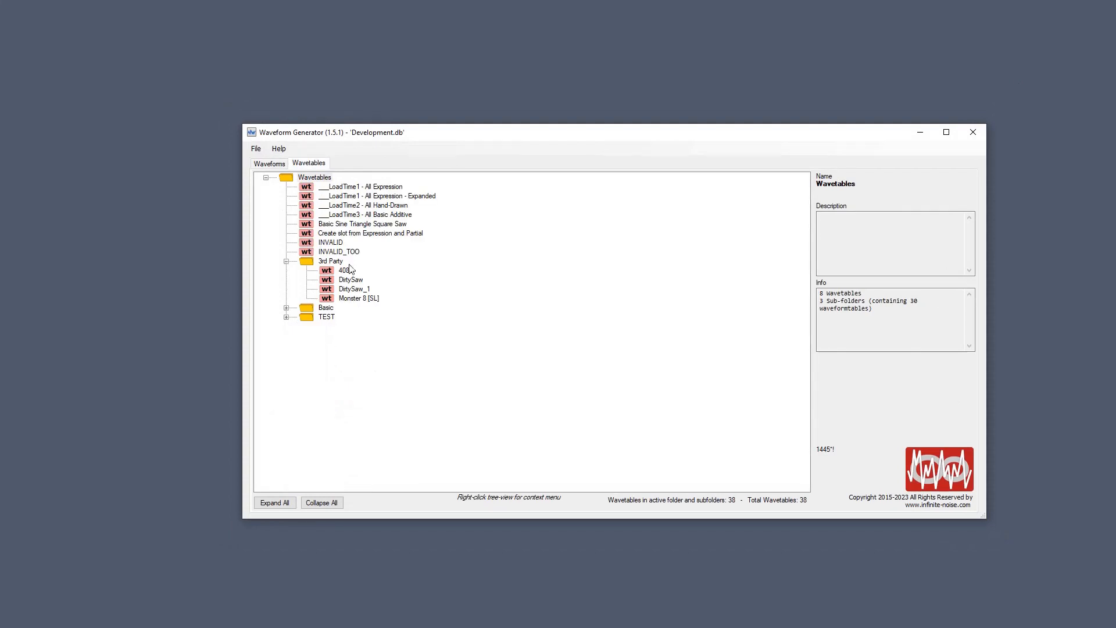
click(366, 292)
click(365, 299)
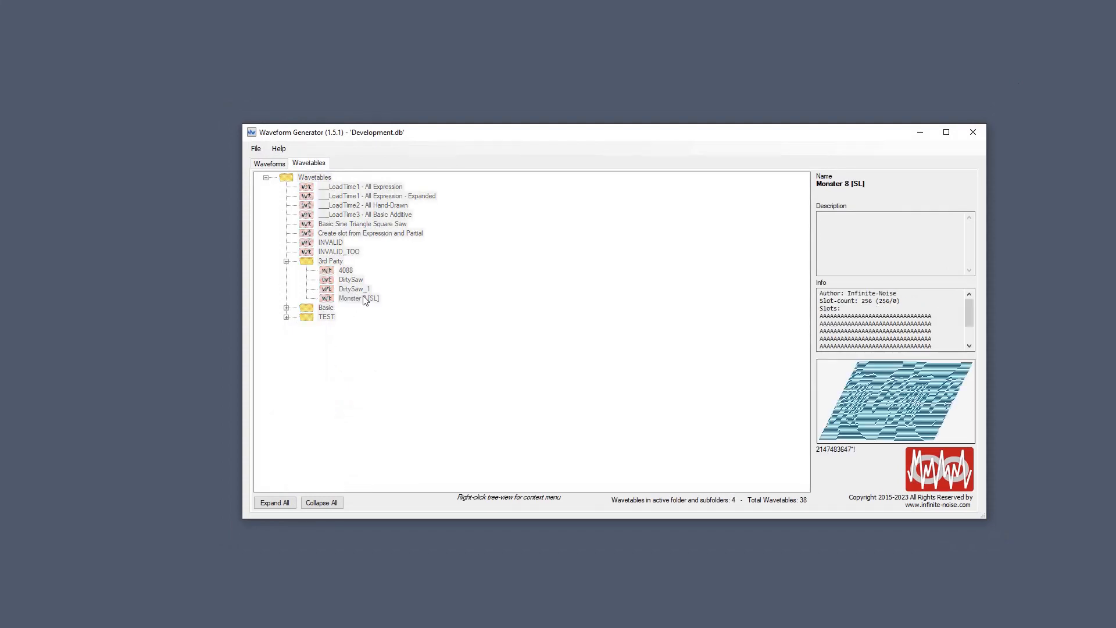
double_click(365, 300)
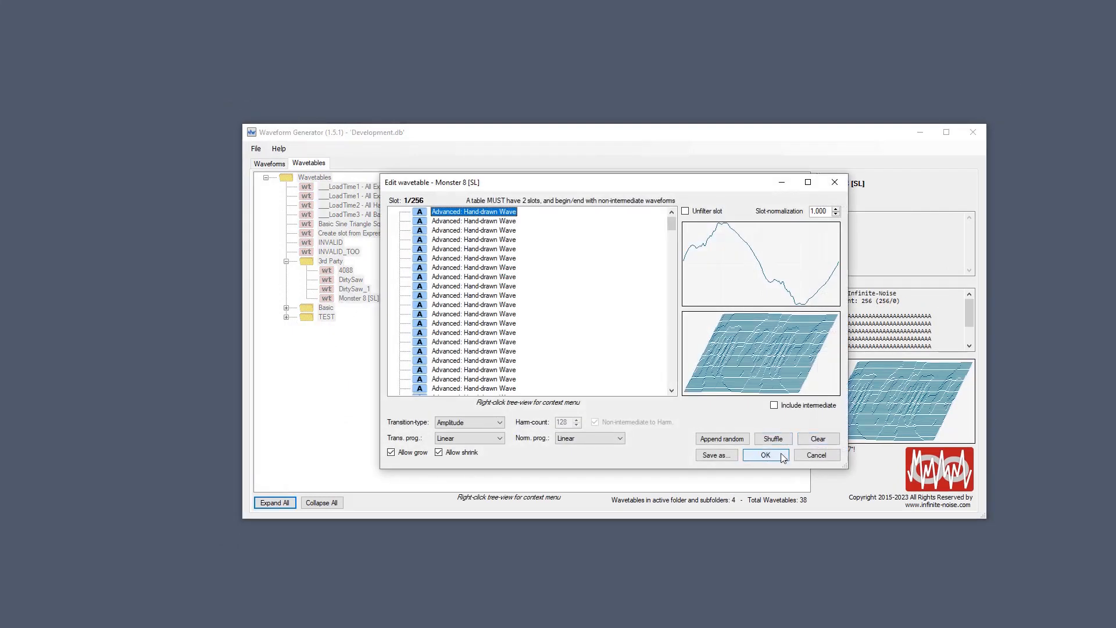
click(774, 455)
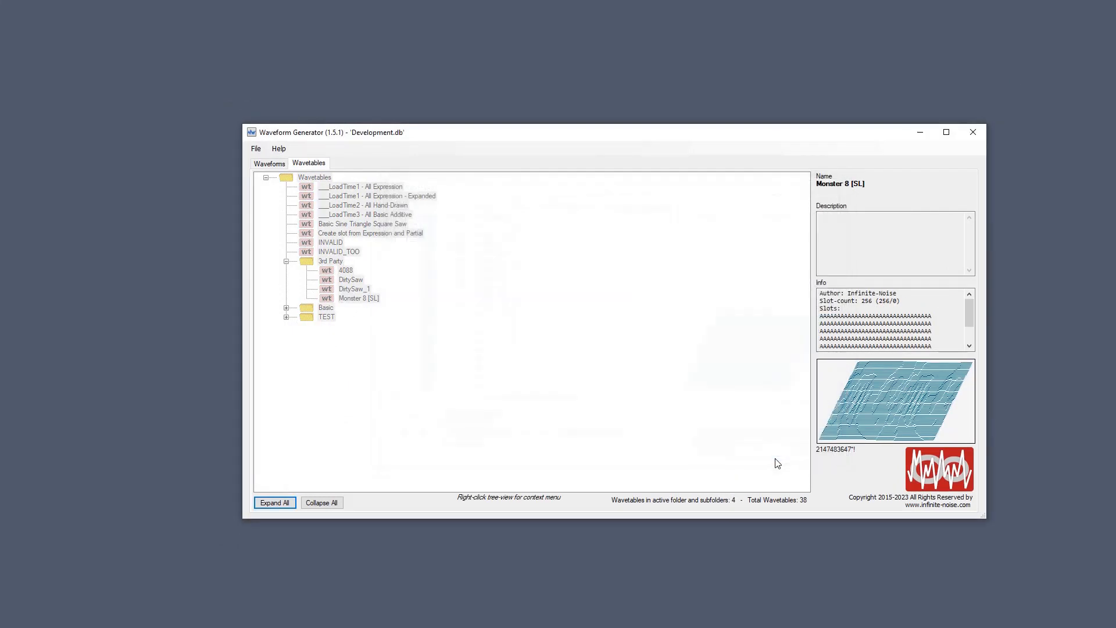
click(358, 288)
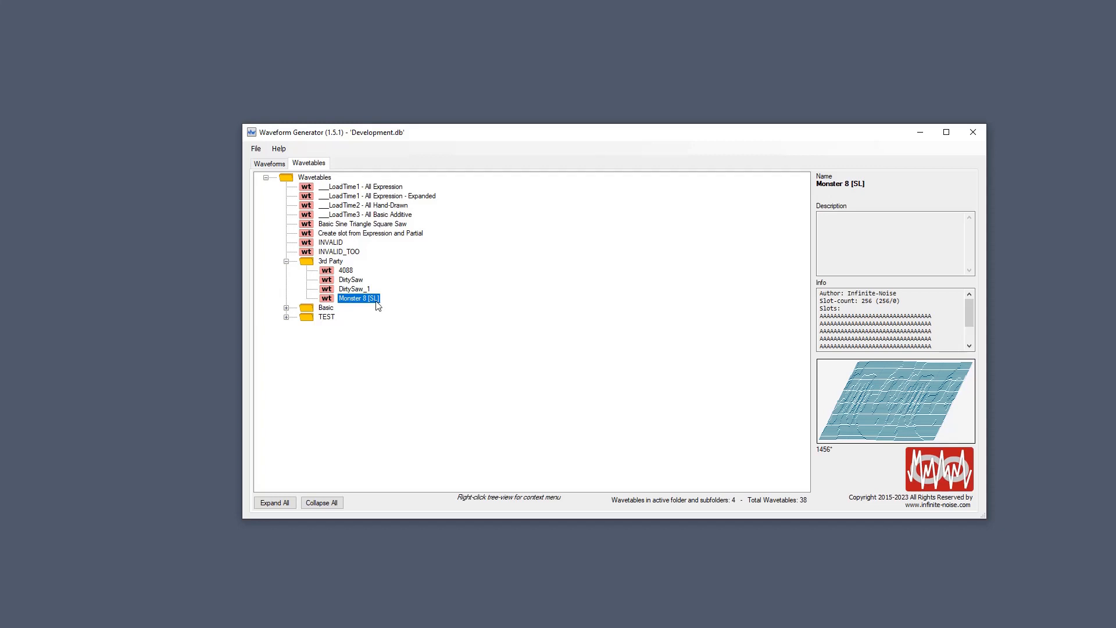
Step: Review the export and import commands available for the Wavetables root folder without running any of them
right_click(323, 179)
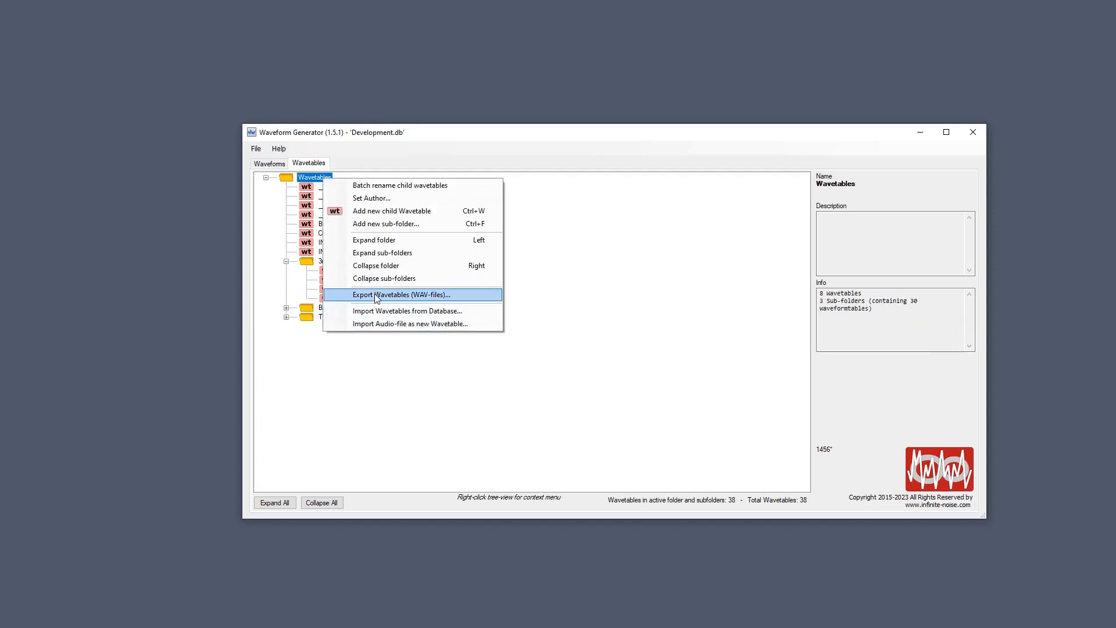
click(594, 292)
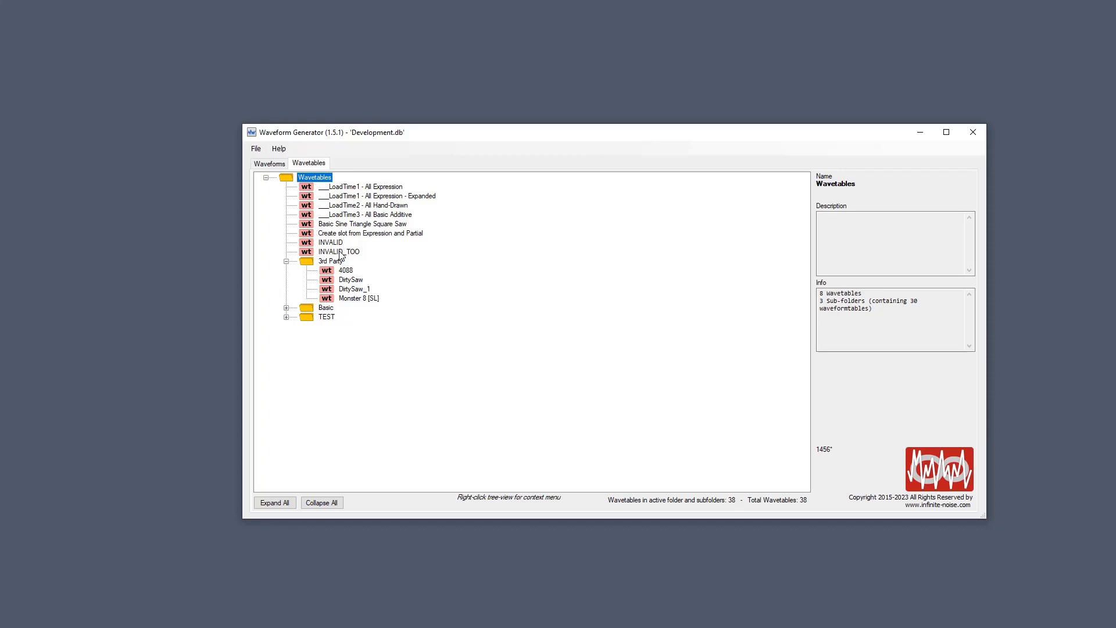
right_click(324, 179)
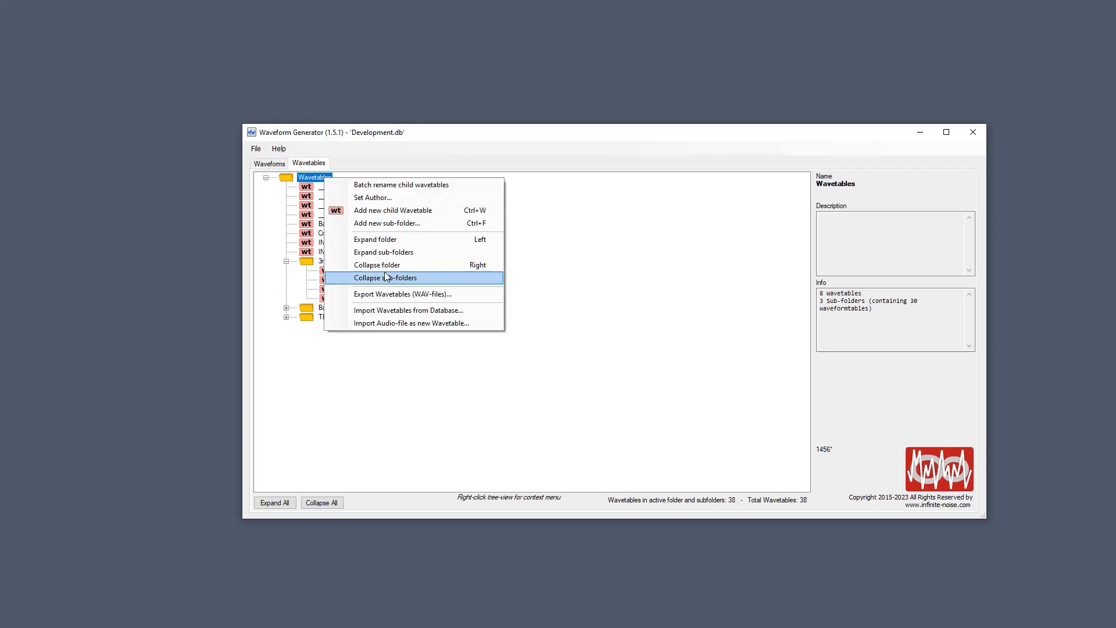
right_click(318, 261)
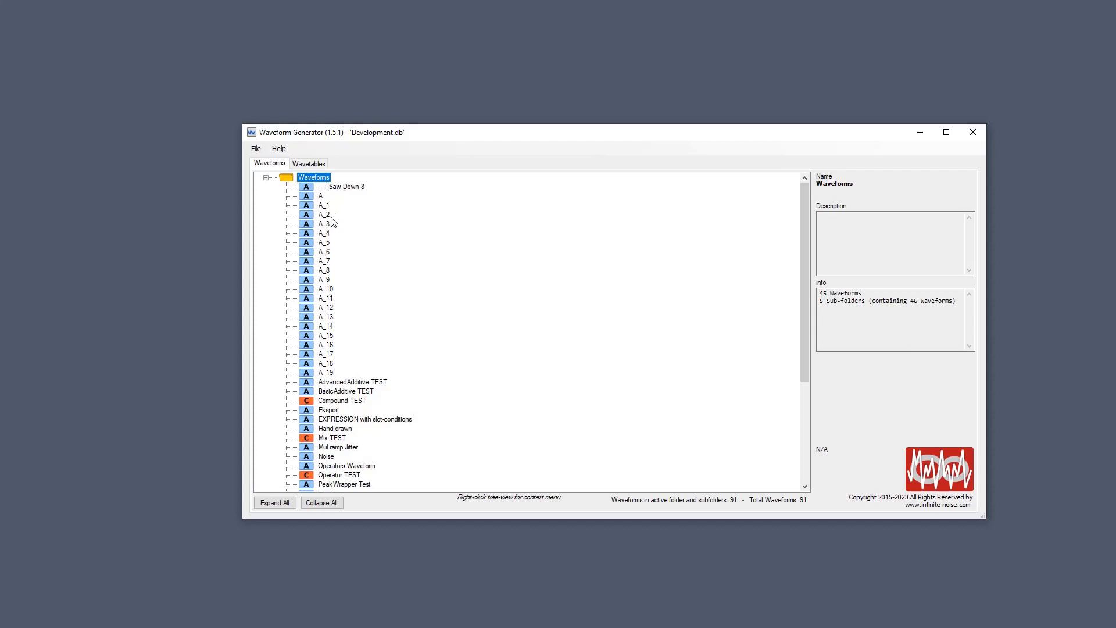
Step: Select the 3rd party folder among the waveforms and move the program window higher to make room for the folder's commands
scroll(333, 219, down, 6)
right_click(338, 448)
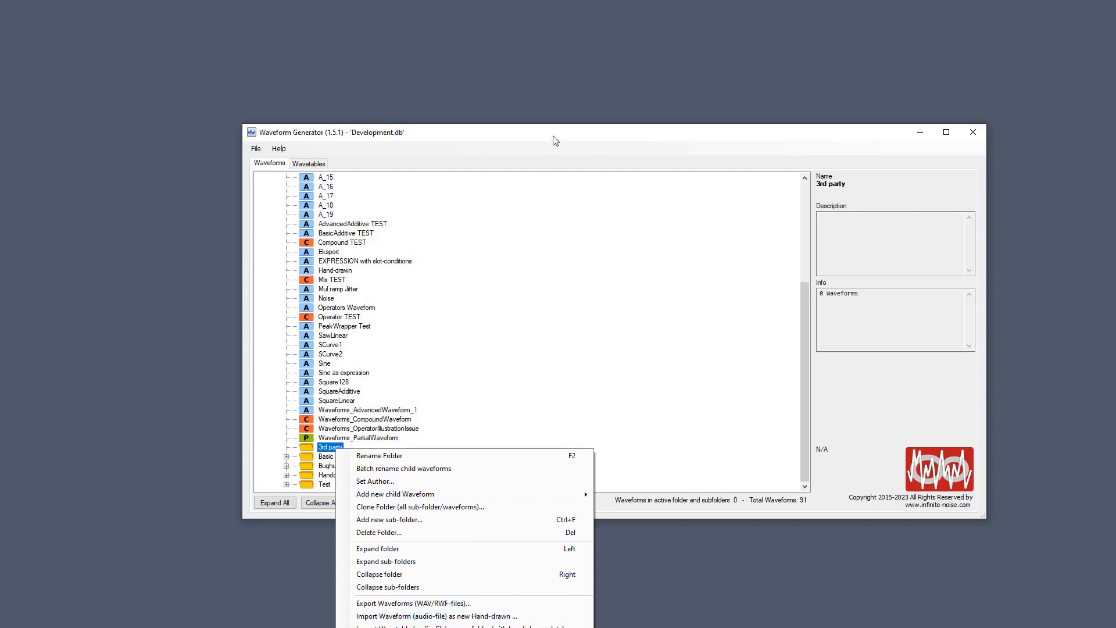
drag(553, 137, 551, 91)
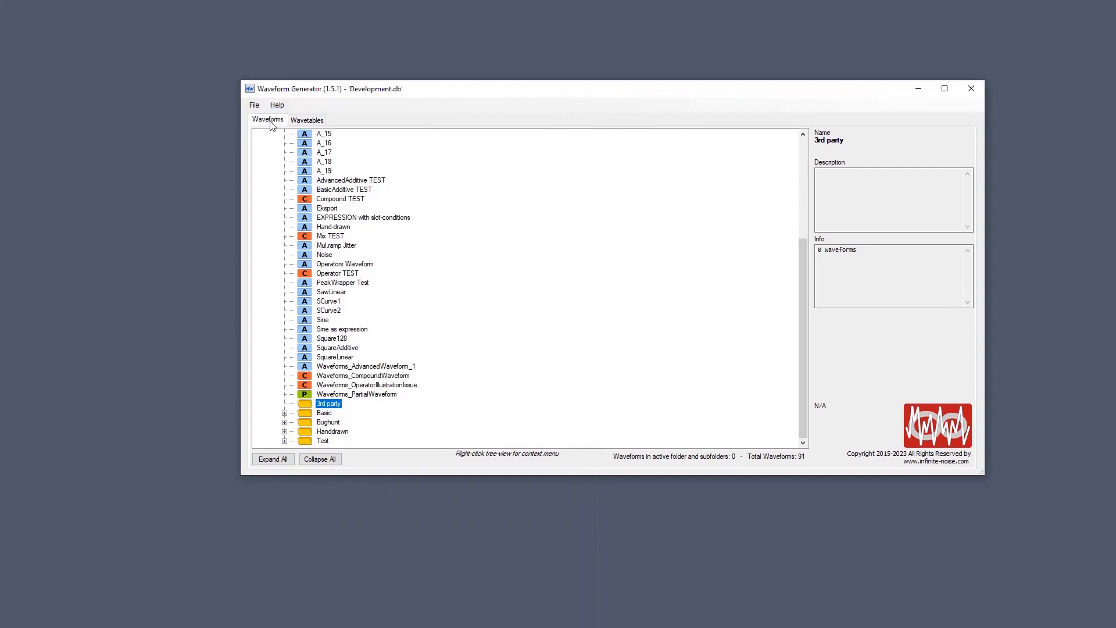
click(270, 122)
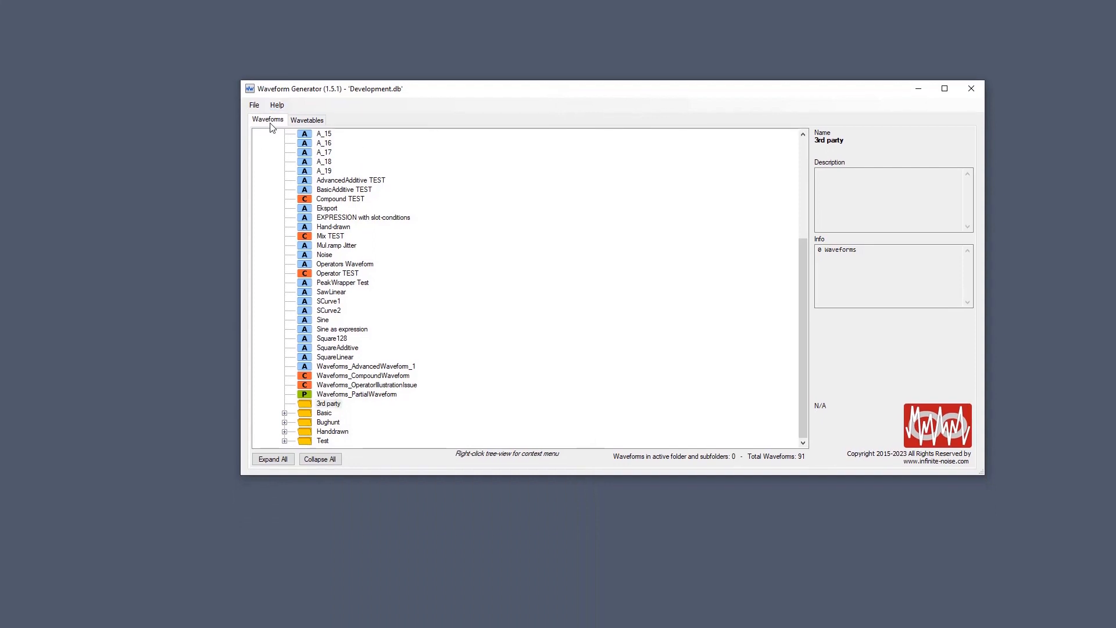
Step: Import Phase Werb [SL].wav into the 3rd party folder as a new folder of hand-drawn slots with 2048 samples per waveform
right_click(318, 406)
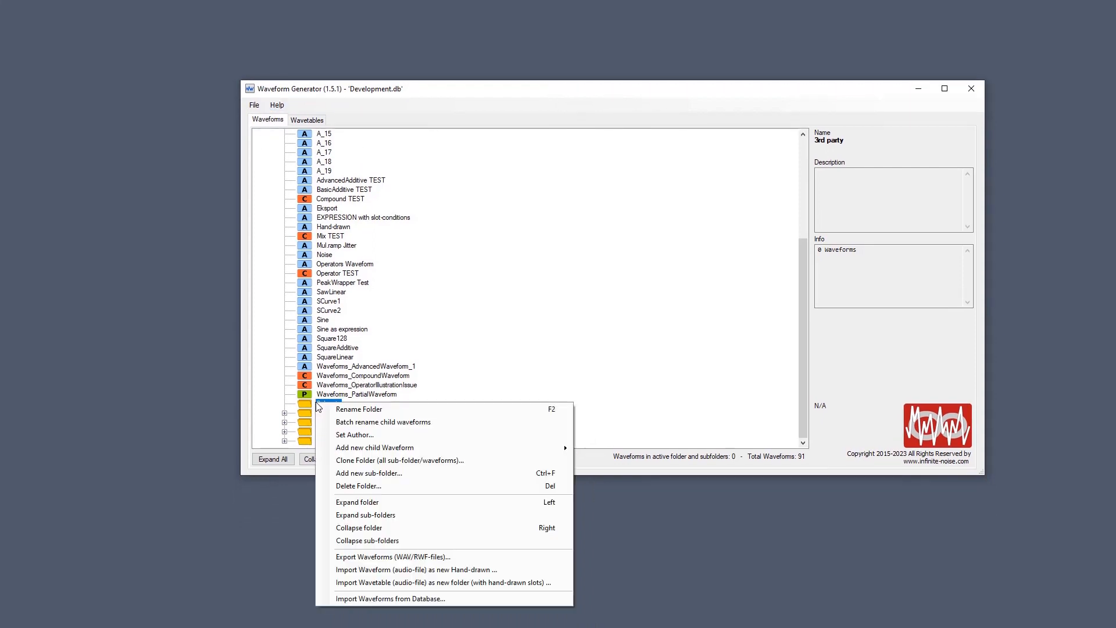
click(420, 582)
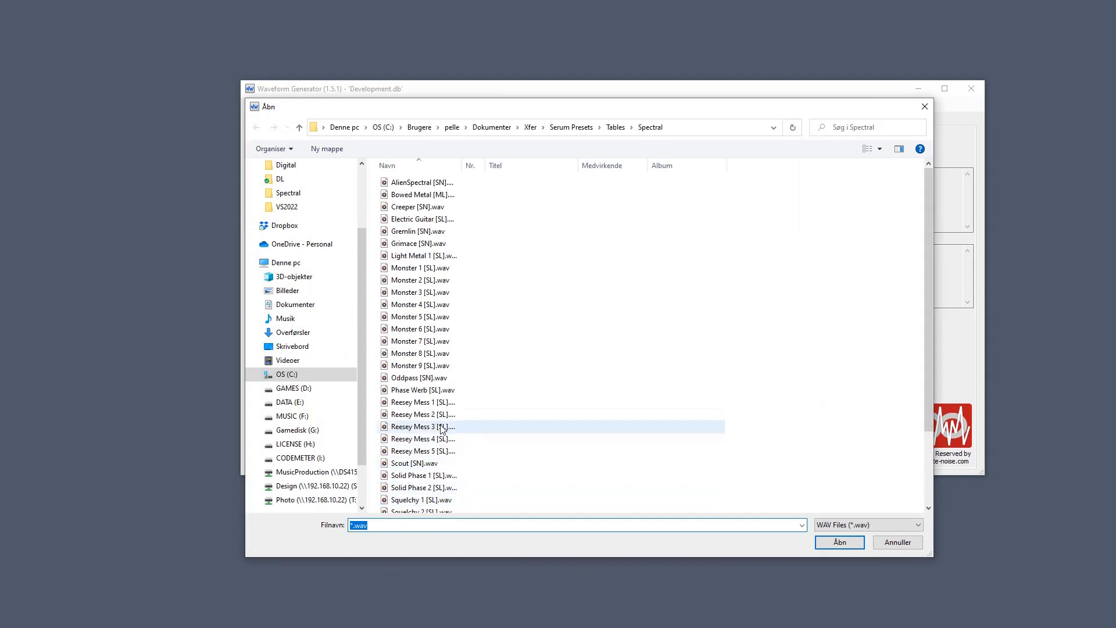
double_click(421, 390)
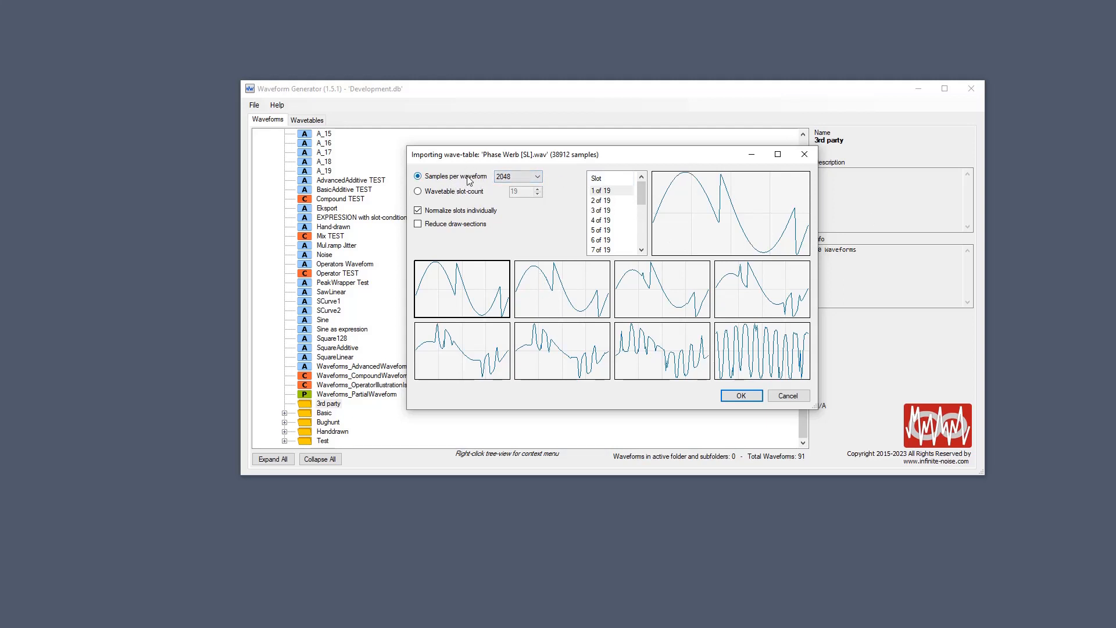
click(742, 396)
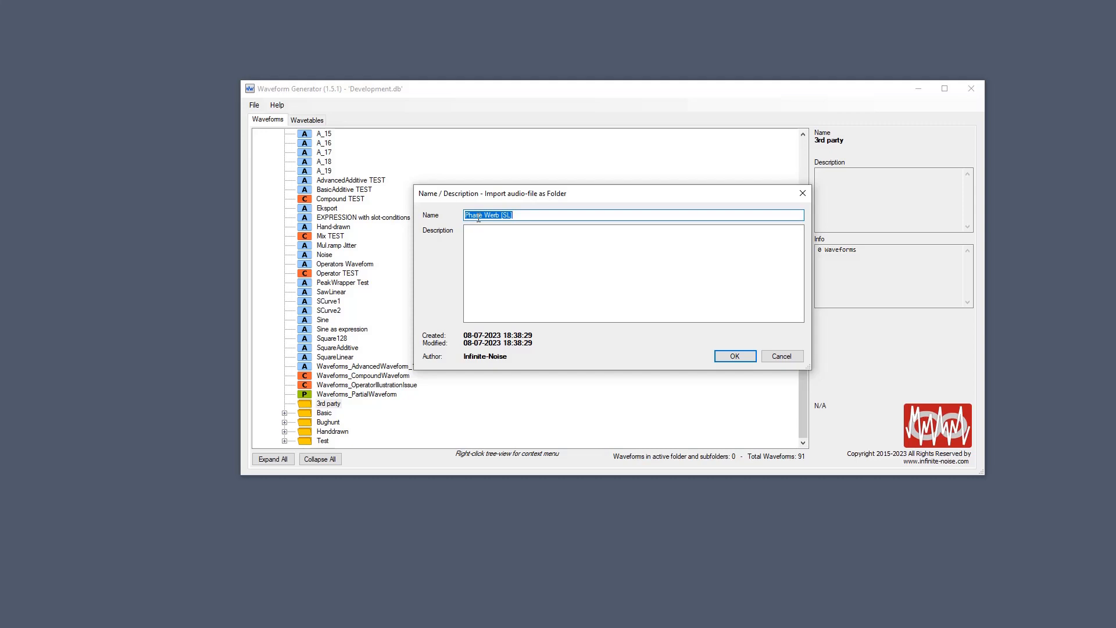
click(727, 357)
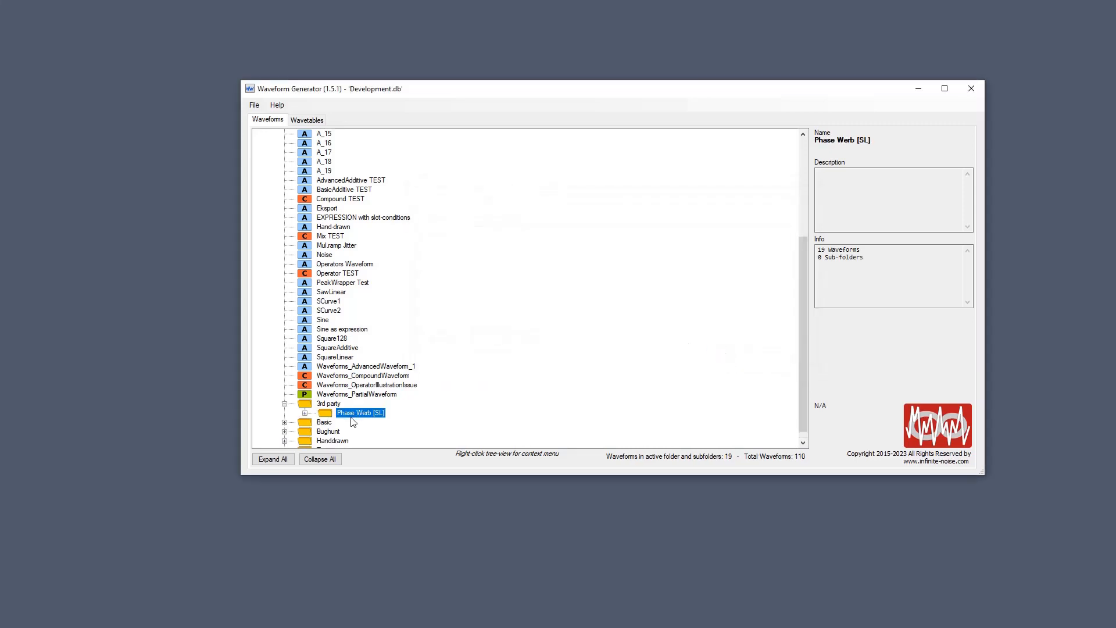
Step: Expand the imported Phase Werb [SL] folder and examine the previews of its individual hand-drawn waveforms
click(304, 413)
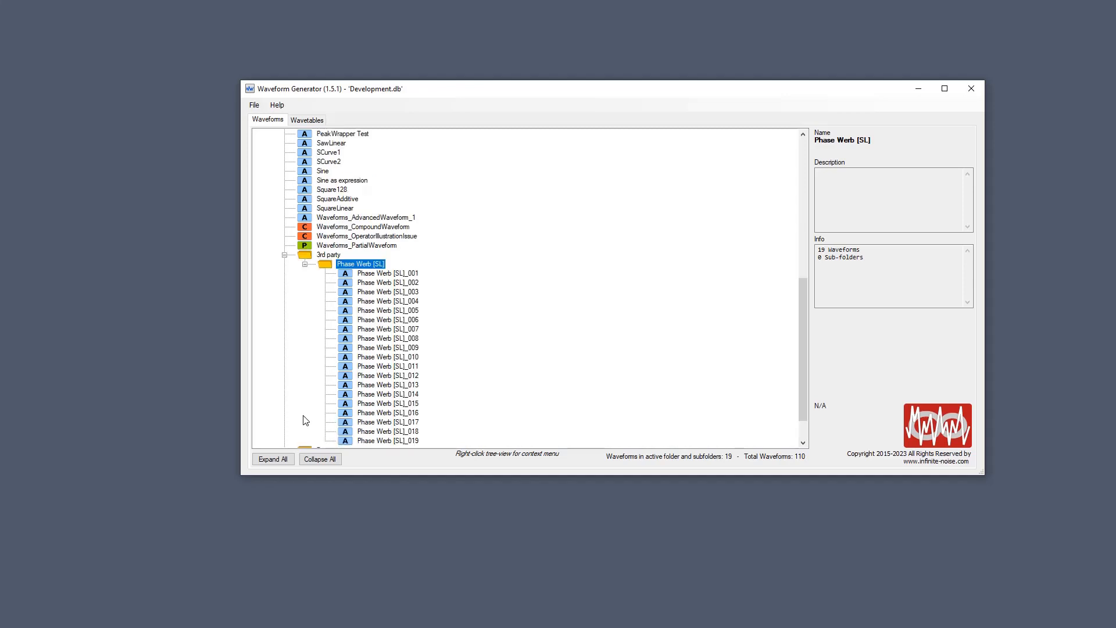
click(393, 275)
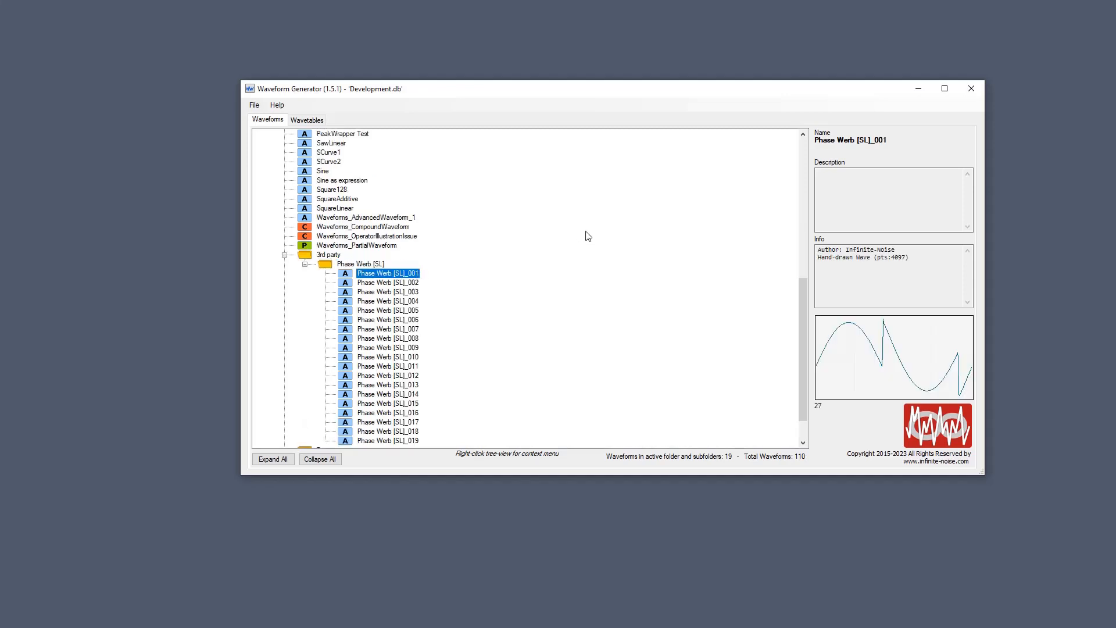
key(Down)
key(Down)
key(Down)
key(Down)
key(Down)
key(Down)
key(Down)
key(Down)
key(Down)
key(Down)
key(Down)
key(Down)
key(Down)
key(Down)
key(Down)
key(Down)
key(Down)
key(Down)
key(Down)
key(Down)
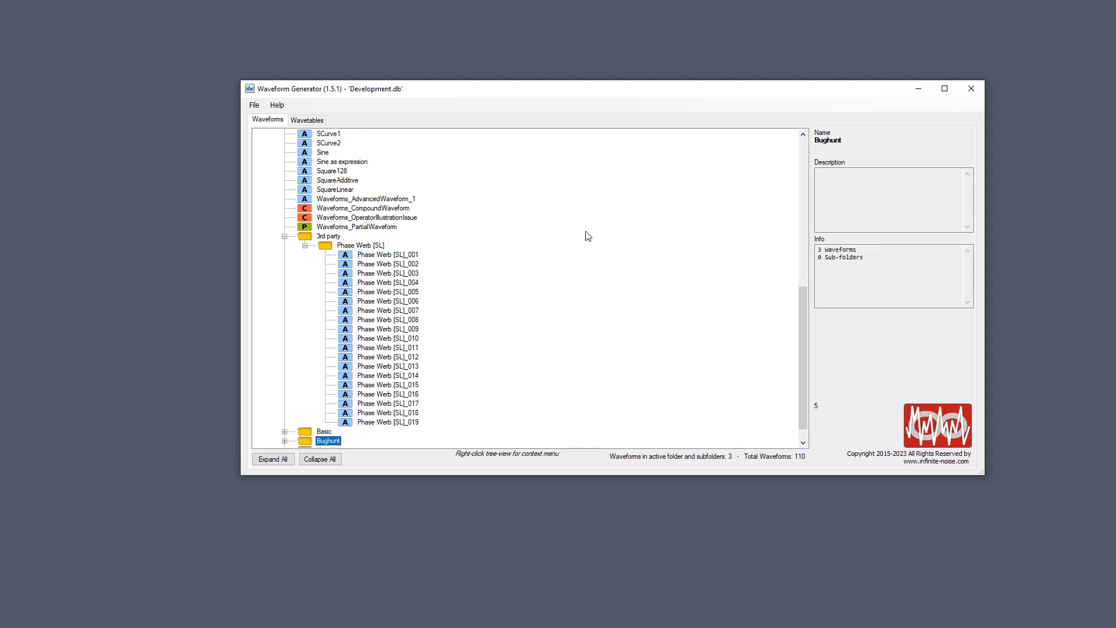
key(Up)
key(Up)
key(Up)
key(Up)
key(Up)
key(Up)
key(Up)
key(Up)
key(Up)
key(Up)
key(Up)
key(Up)
key(Up)
key(Up)
key(Up)
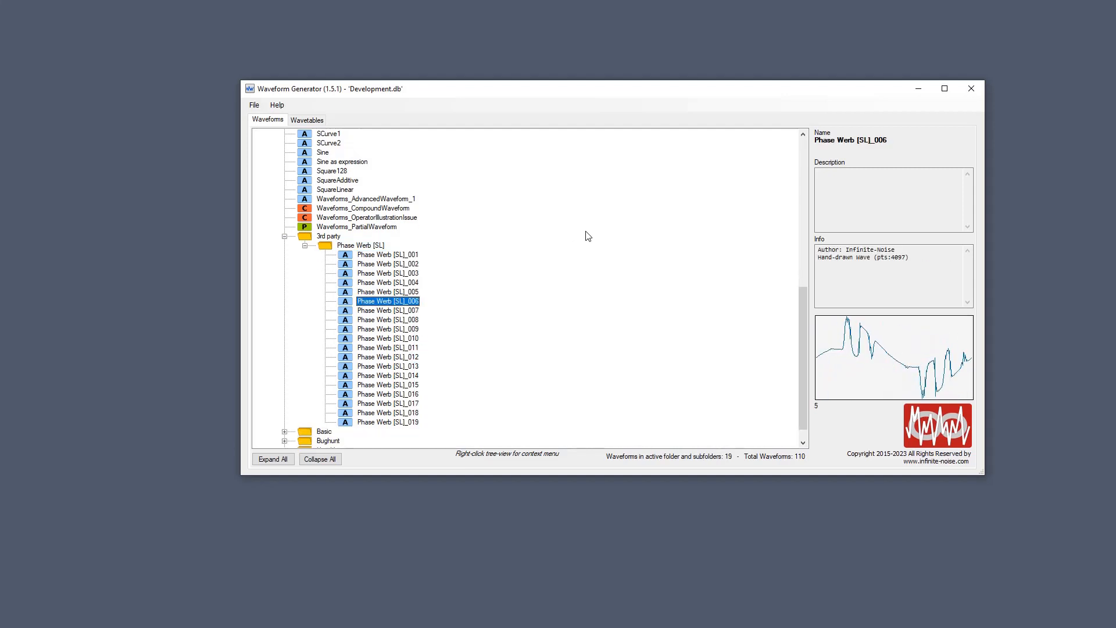
key(Up)
key(Up)
key(Up)
key(Up)
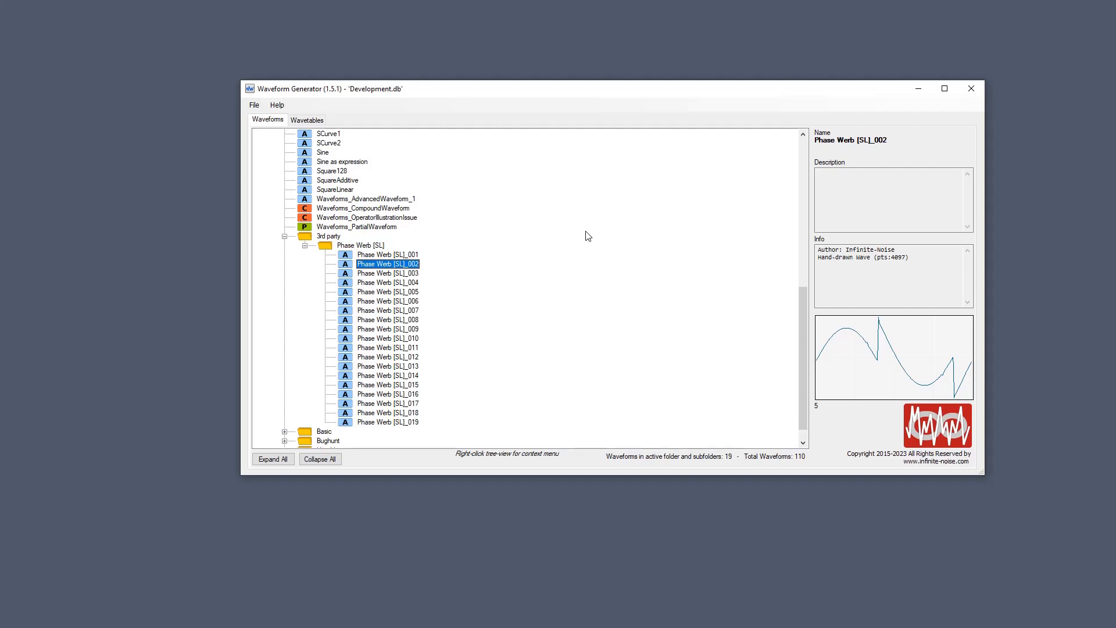
key(Up)
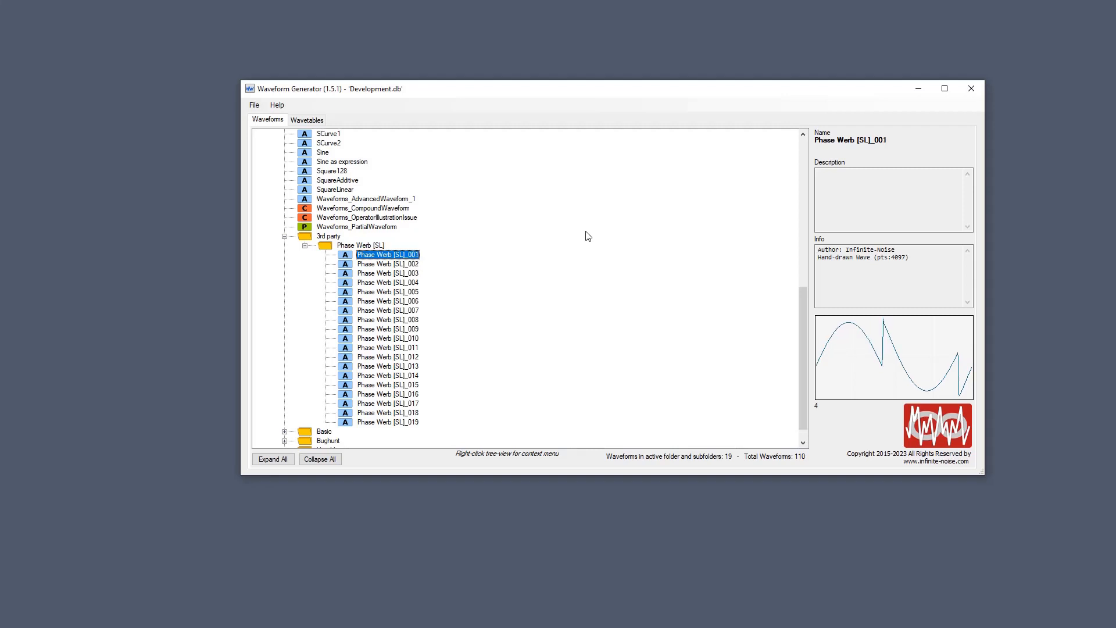
key(Down)
key(Down)
key(Down)
key(Down)
key(Down)
key(Down)
key(Down)
key(Down)
key(Down)
key(Down)
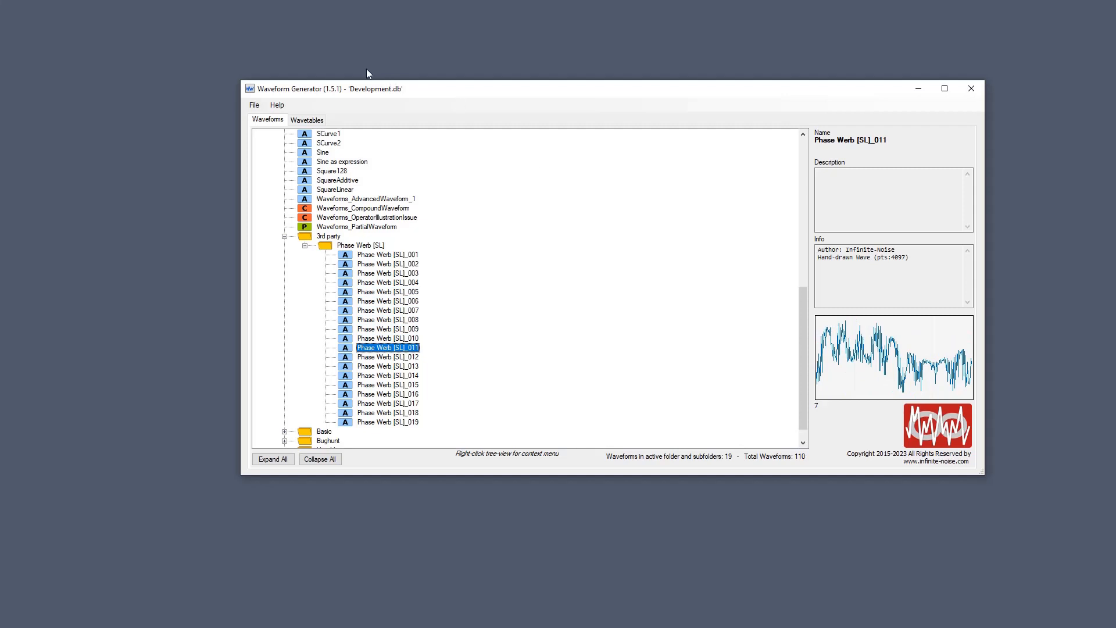
Step: Delete the imported Phase Werb [SL] folder from the 3rd party waveforms, confirming the removal
click(303, 121)
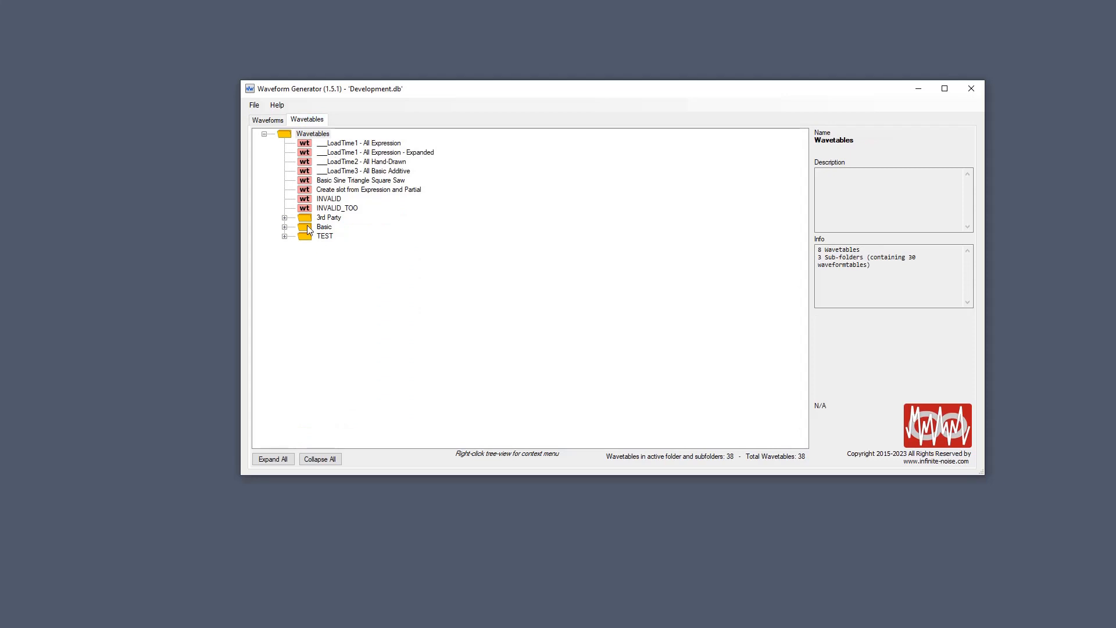
click(278, 121)
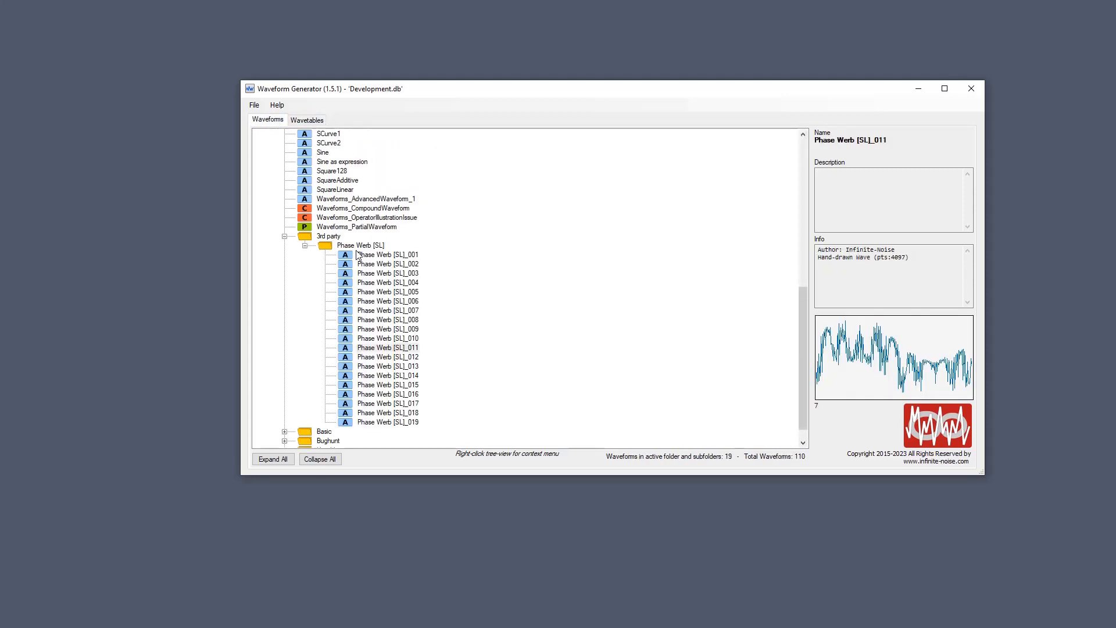
click(356, 247)
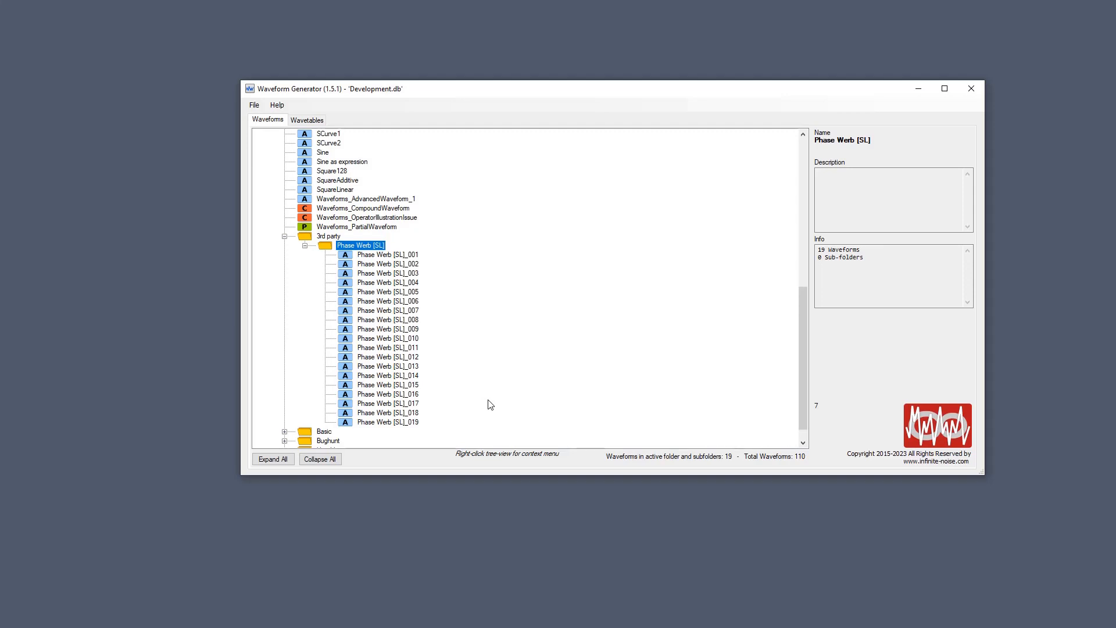
key(Delete)
key(Return)
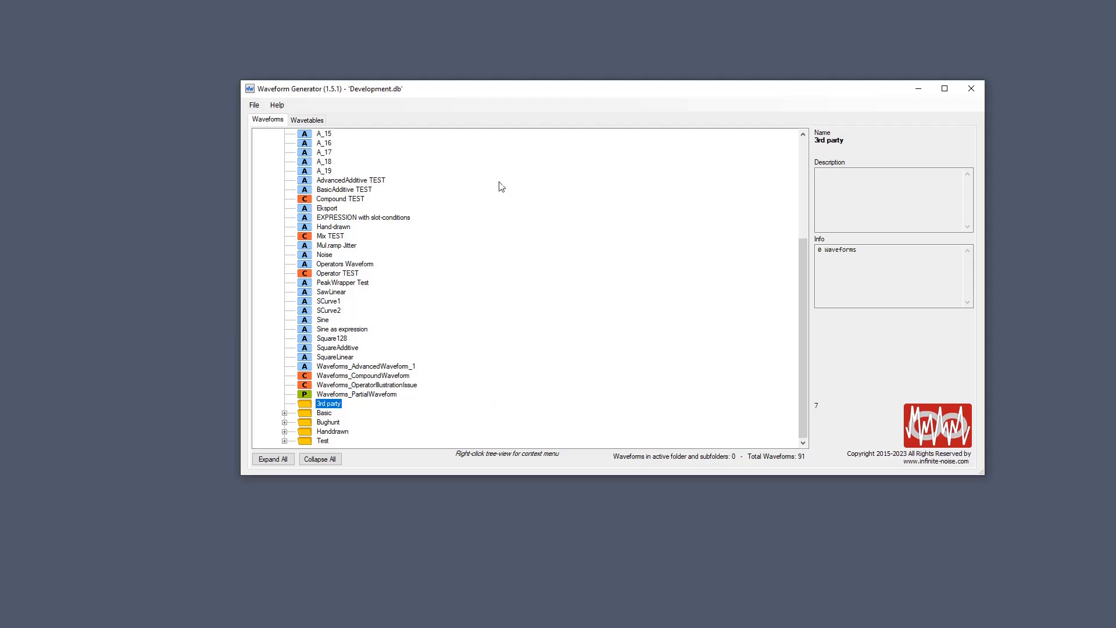
Step: Start a new advanced waveform beside Compound TEST and choose Monster 8 [SL] from the 3rd Party wavetables as its load source
right_click(379, 199)
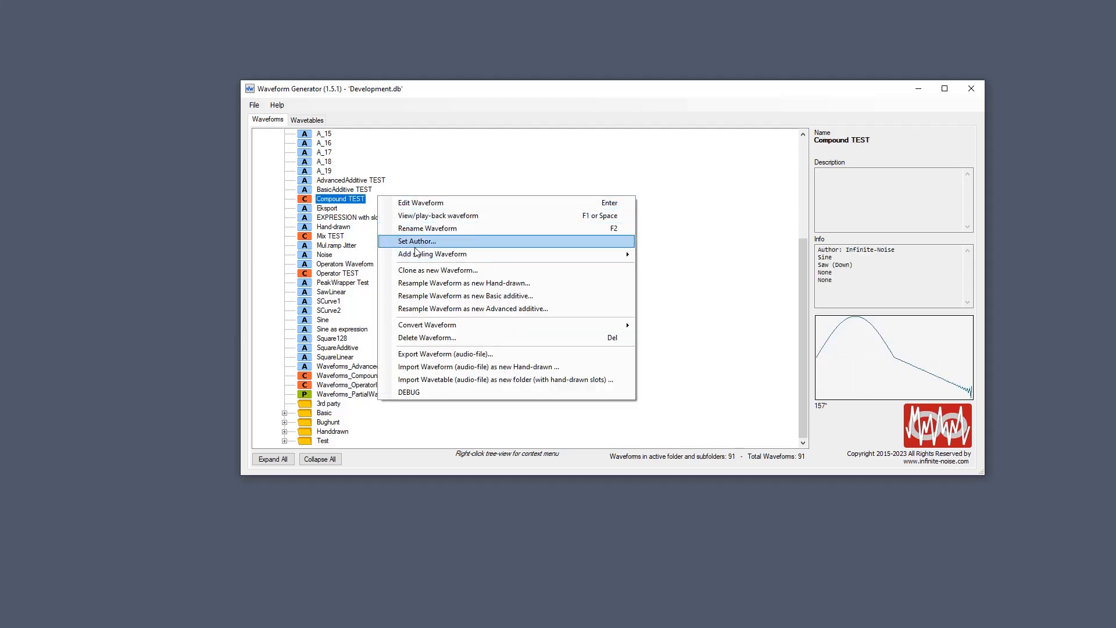
mouse_move(459, 254)
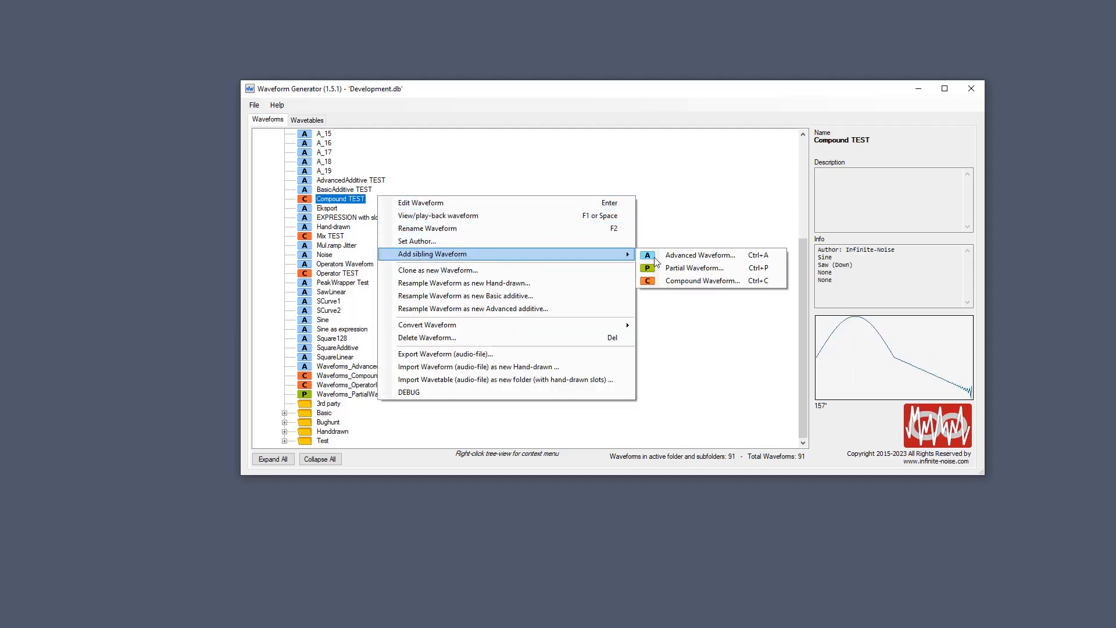
click(760, 254)
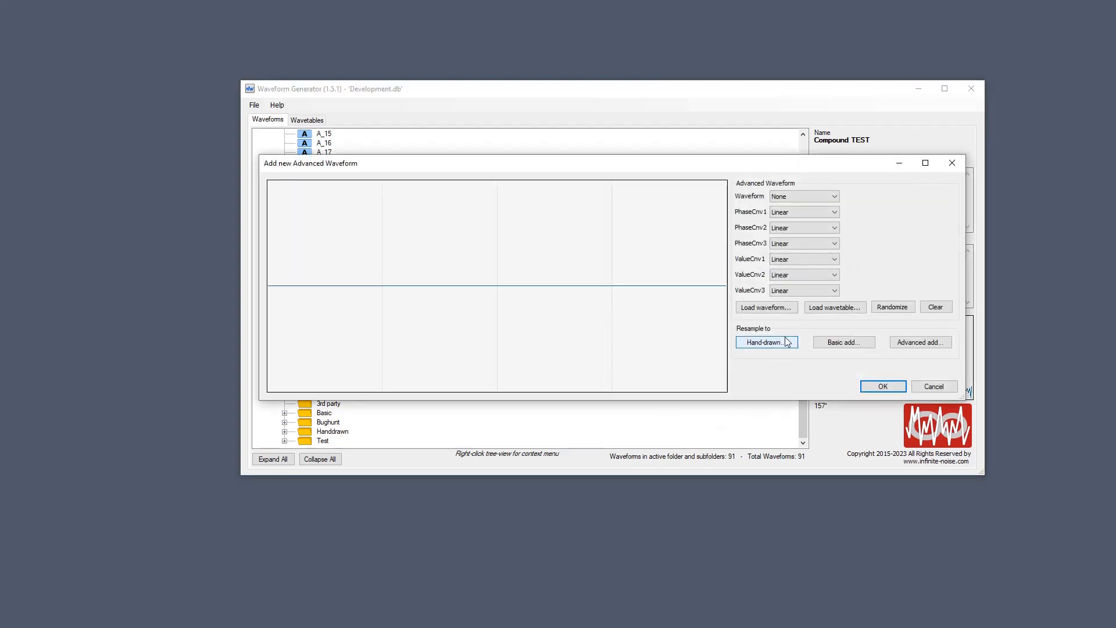
click(826, 311)
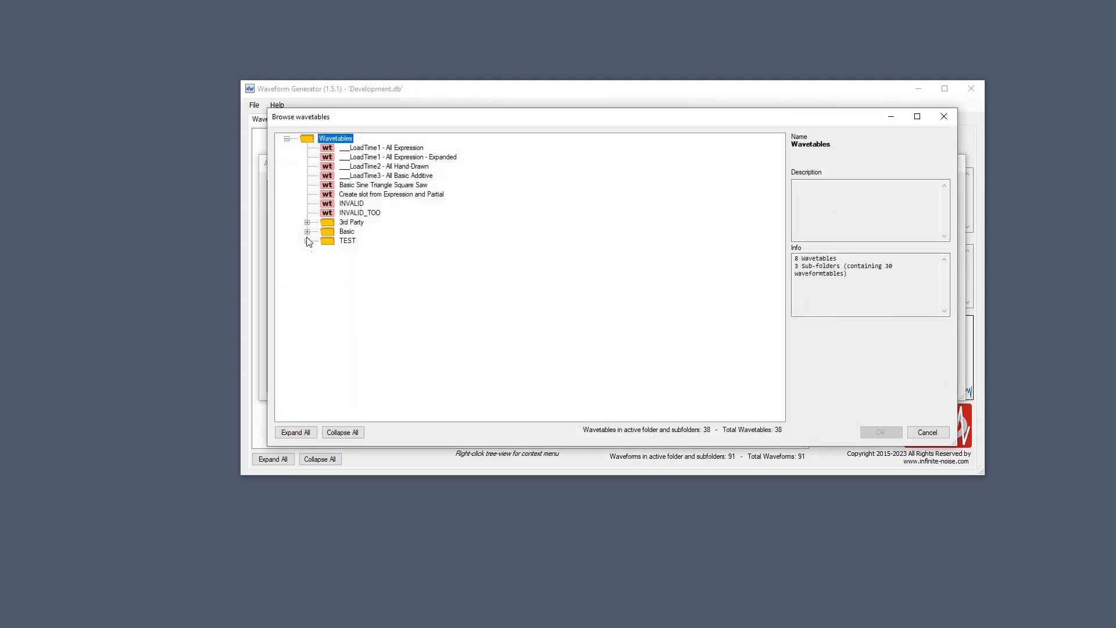
click(307, 222)
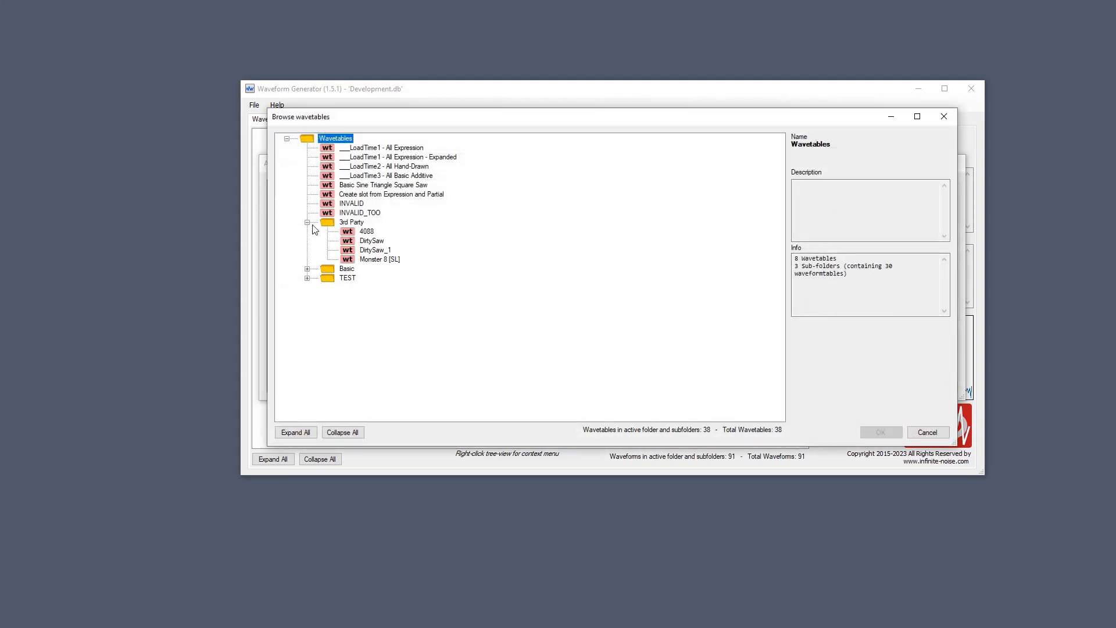
click(373, 261)
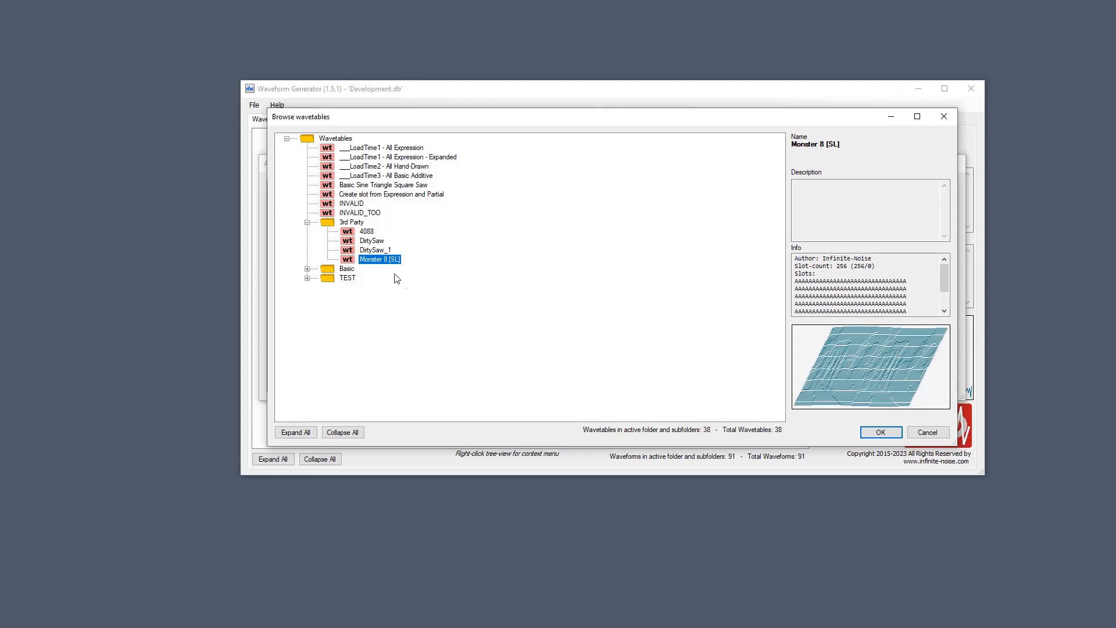
double_click(379, 259)
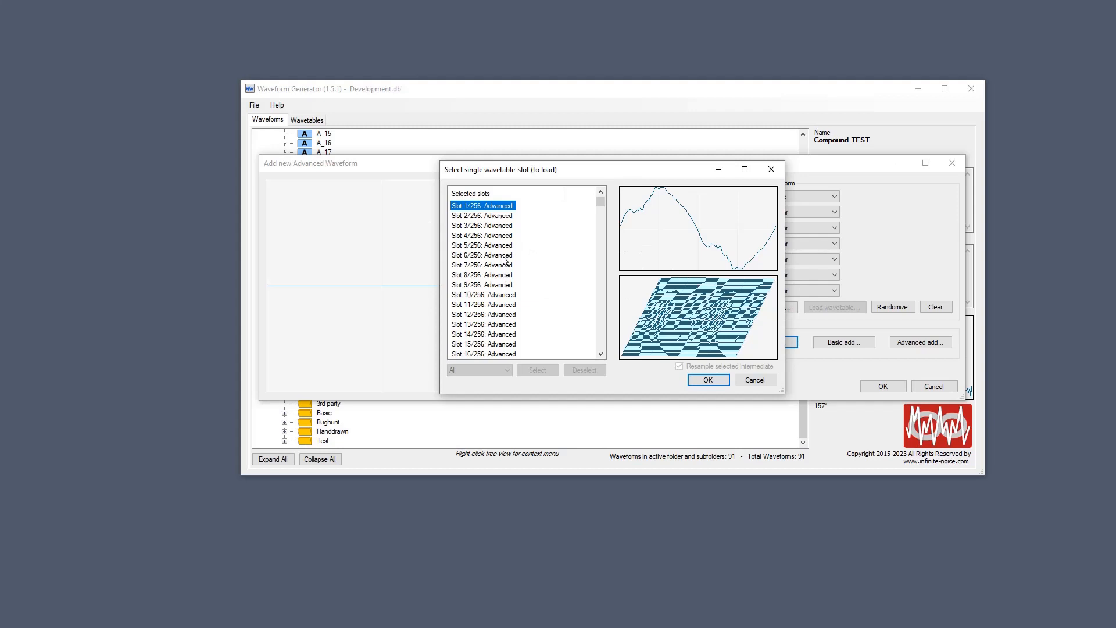
Step: Step through the slots of Monster 8 [SL] and examine the waveform preview of each one
key(Down)
key(Down)
key(Down)
key(Down)
key(Down)
key(Down)
key(Down)
key(Down)
key(Down)
key(Down)
key(Down)
key(Down)
key(Down)
key(Down)
key(Down)
key(Down)
key(Down)
key(Down)
key(Down)
key(Down)
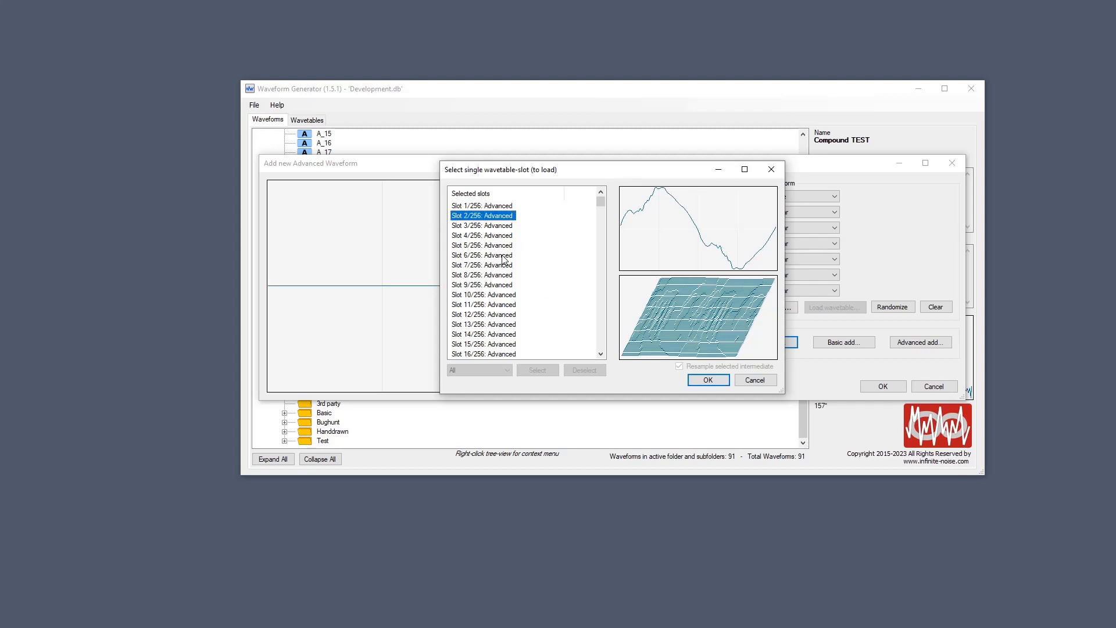
key(Down)
key(Down)
key(Down)
key(Down)
key(Down)
key(Down)
key(Down)
key(Down)
key(Down)
key(Down)
key(Down)
key(Down)
key(Down)
key(Down)
key(Down)
key(Down)
key(Down)
key(Down)
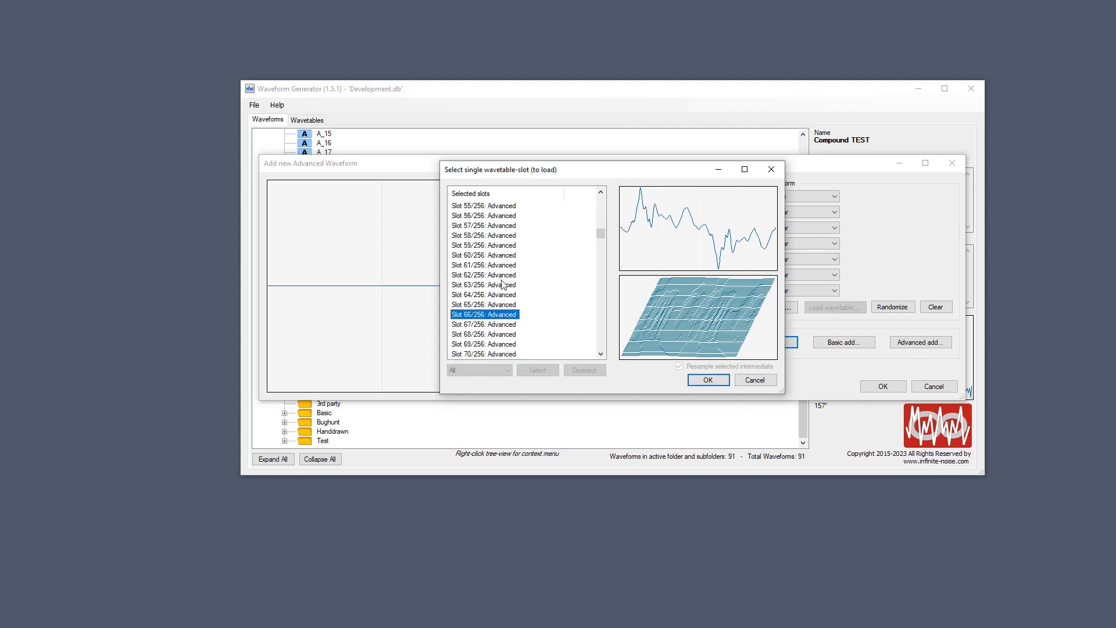
Step: Load slot 62/256 into the new advanced waveform and close the editor without saving it
click(503, 276)
double_click(503, 276)
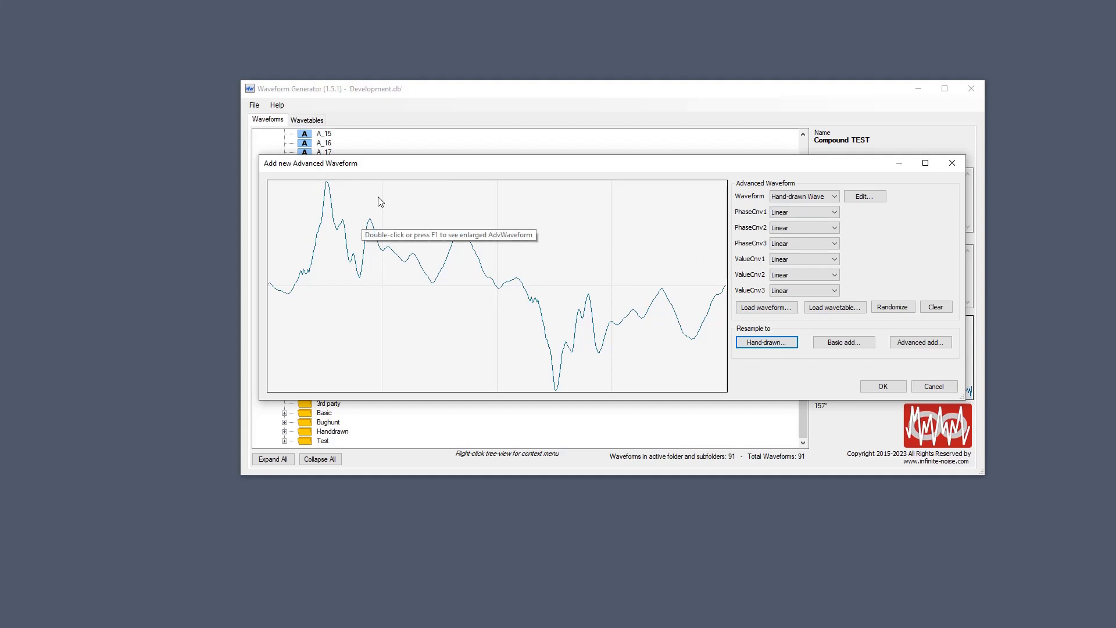
click(955, 163)
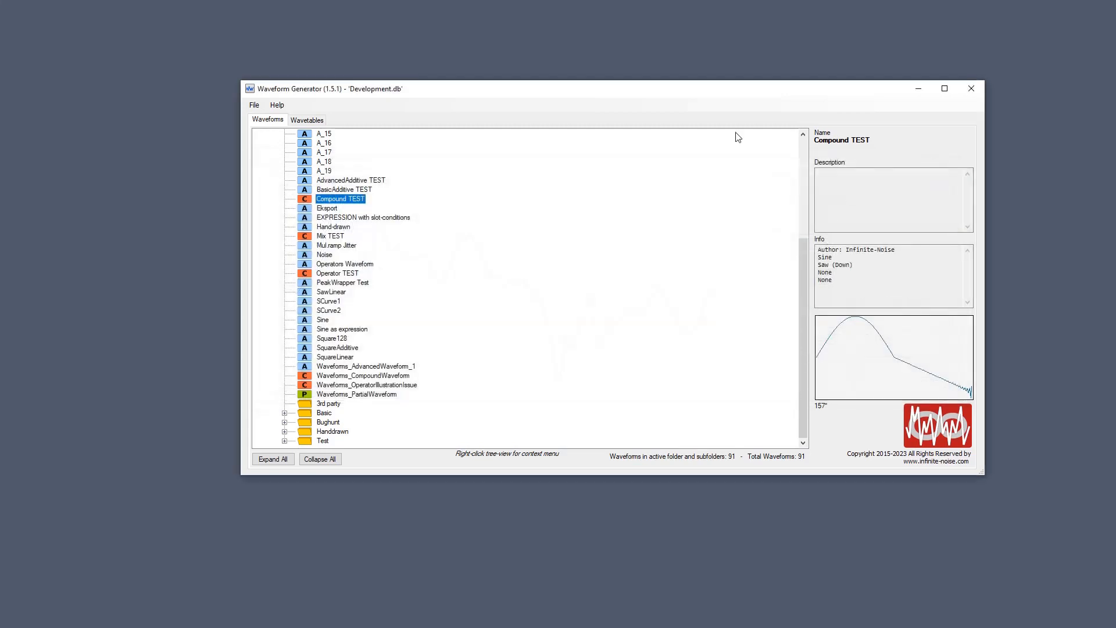
Step: Go to the wavetables and start a new wavetable beside ___LoadTime2 - All Hand-Drawn
click(318, 122)
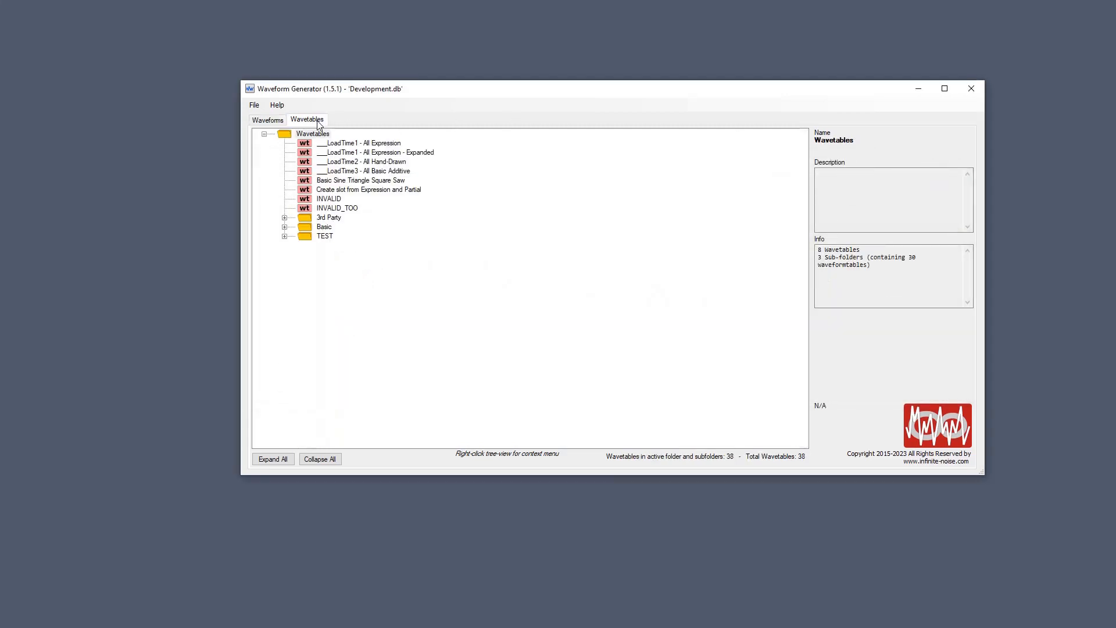
right_click(365, 161)
click(450, 210)
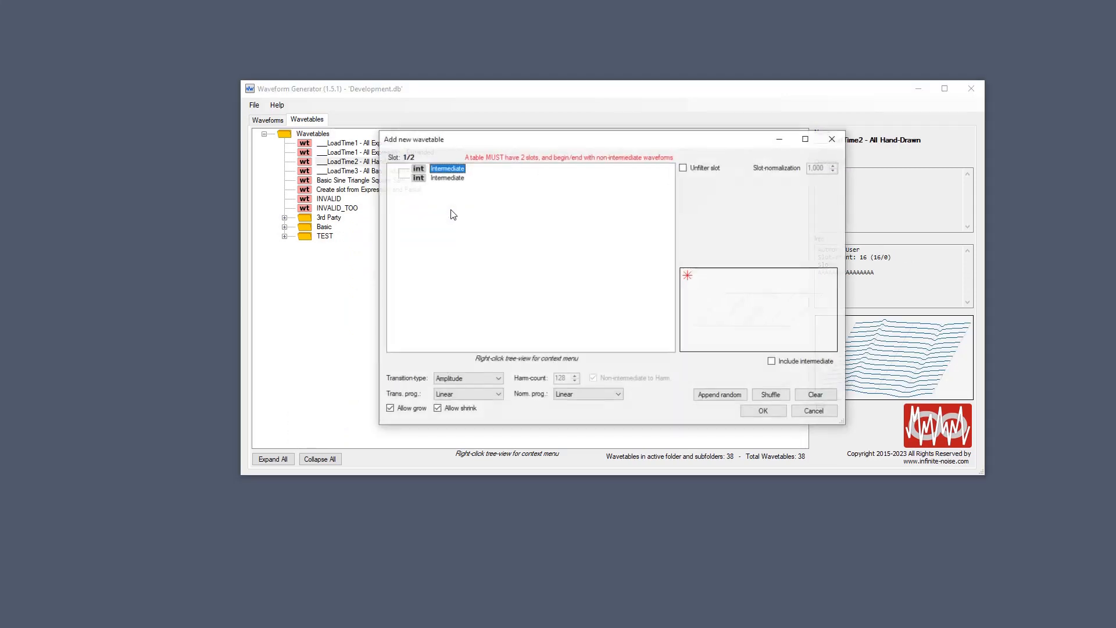
Step: Review the Monster 8 [SL] slots offered for import at the new wavetable's first slot, and cancel without importing any
right_click(449, 170)
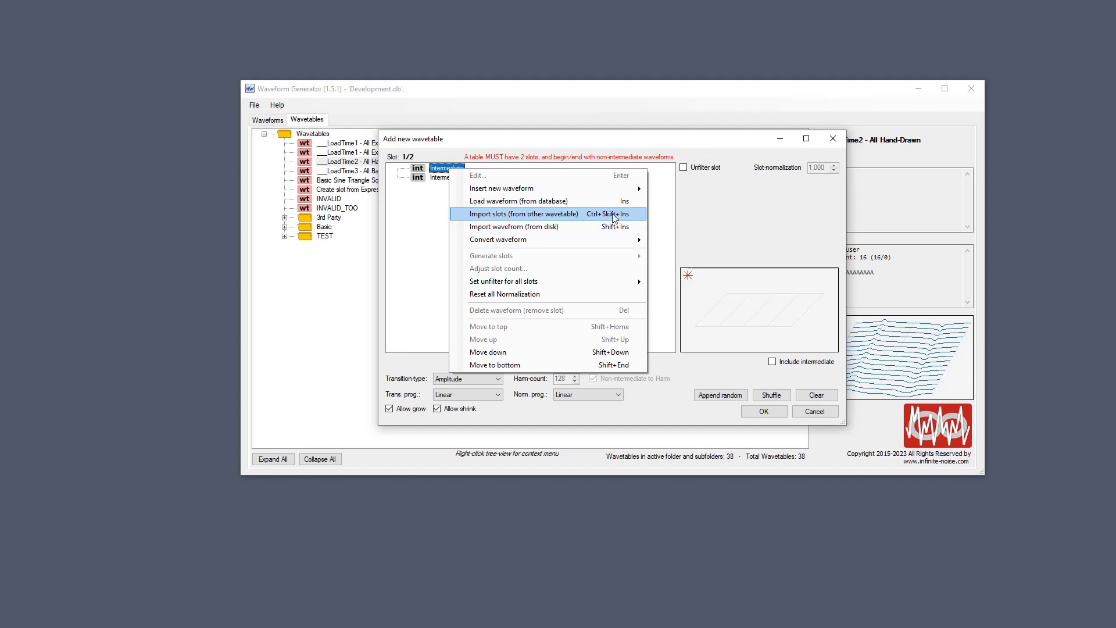
click(525, 215)
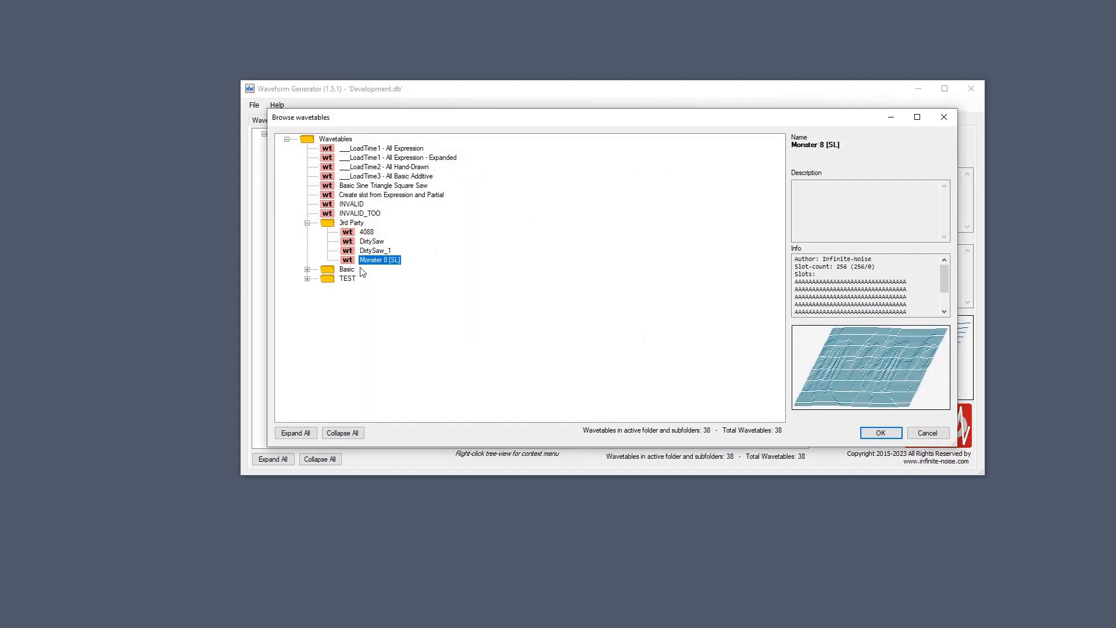
double_click(372, 259)
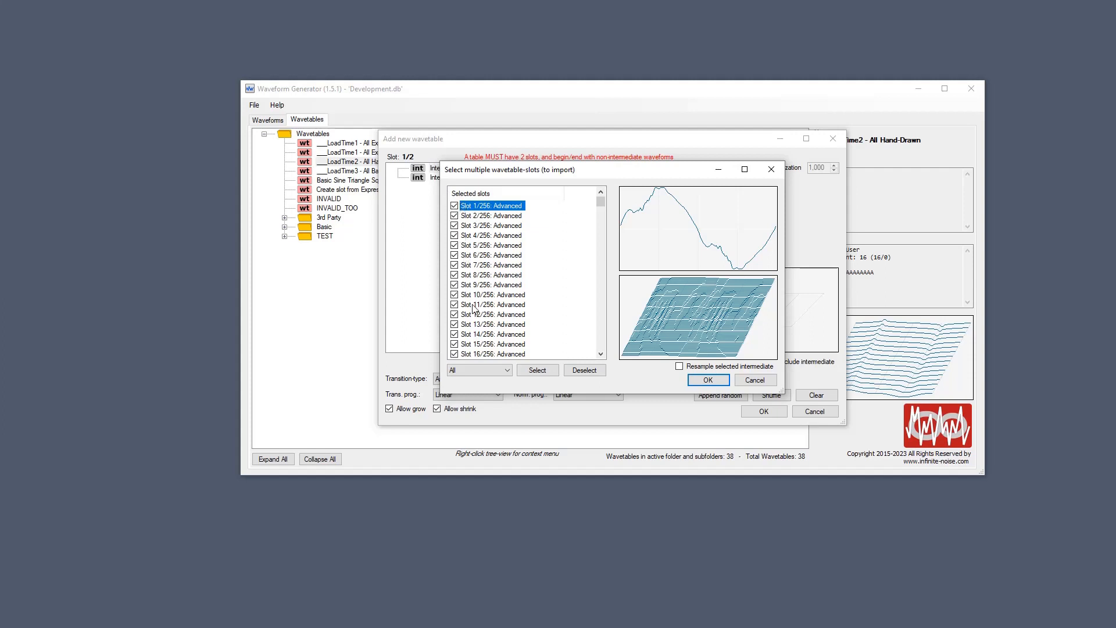
drag(601, 201, 614, 317)
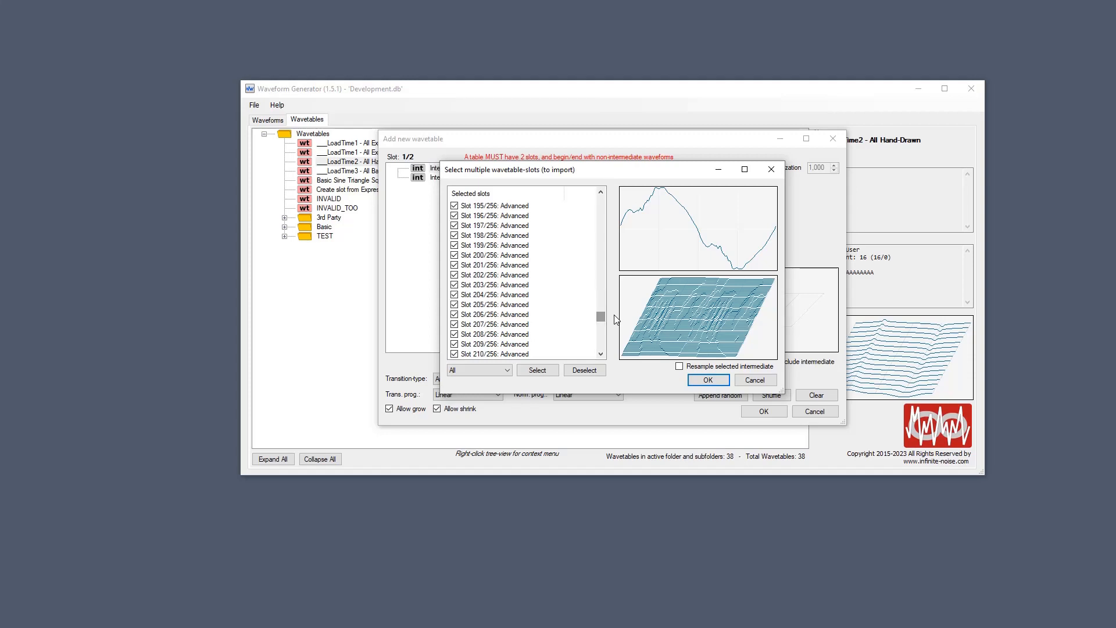
click(767, 170)
Step: Import only the non-intermediate slots 1, 3, 6 and 10 of Basic Sine Triangle Square Saw at the new wavetable's first slot
right_click(460, 169)
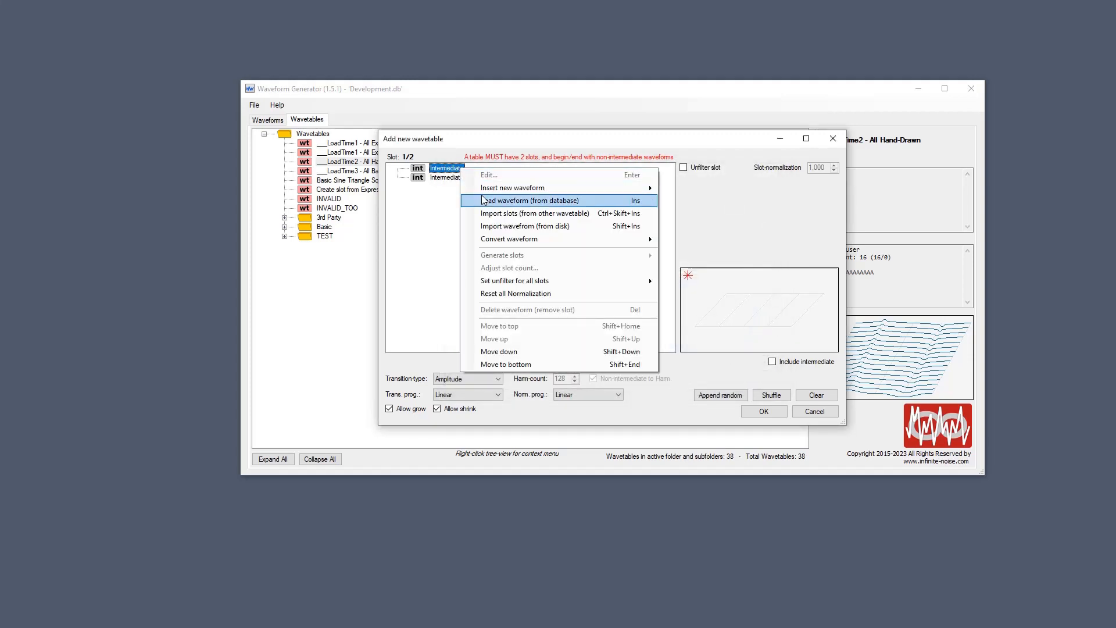
click(488, 213)
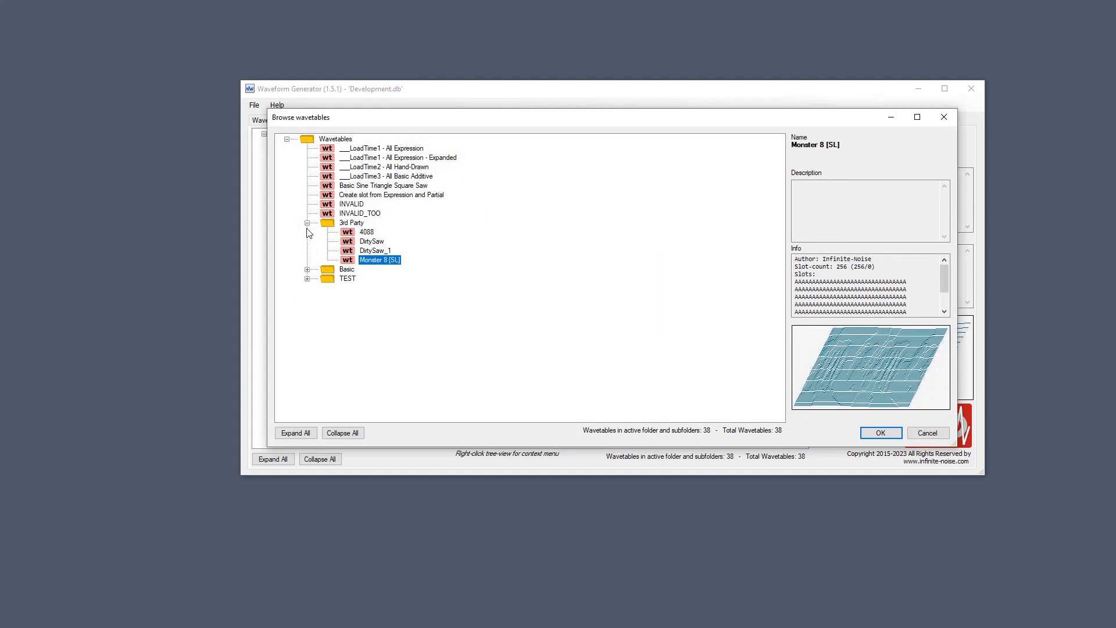
click(307, 270)
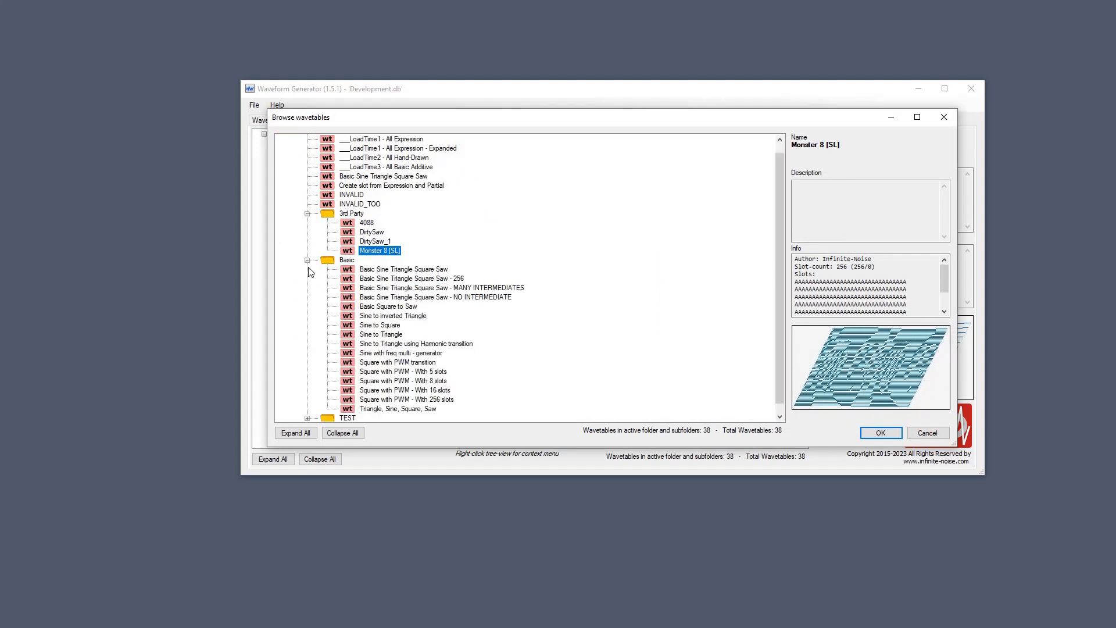
click(418, 270)
double_click(419, 271)
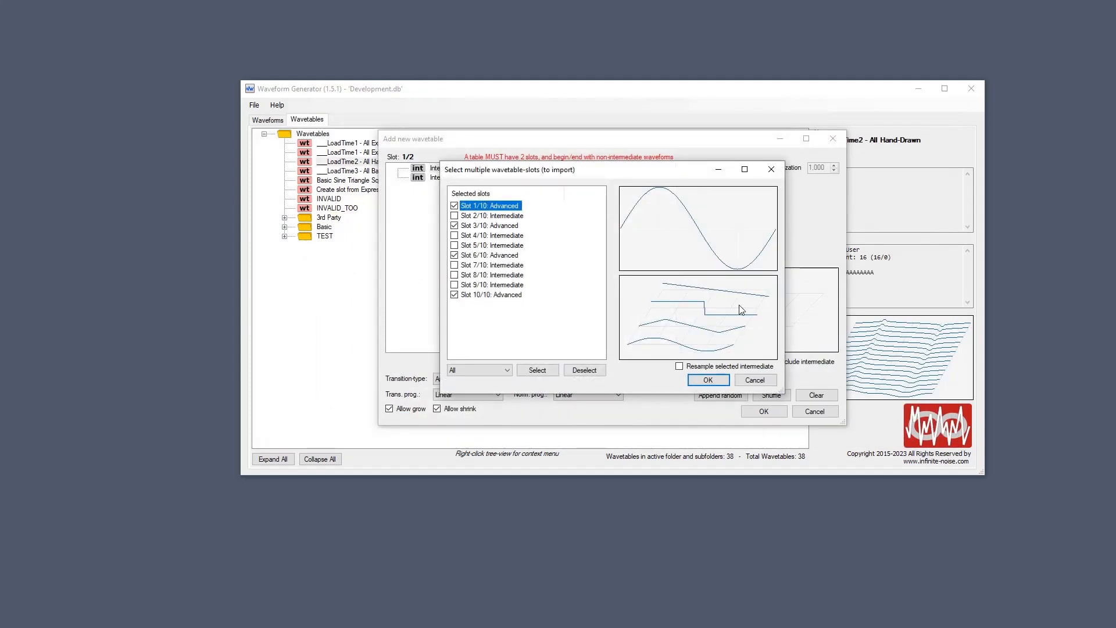
click(514, 217)
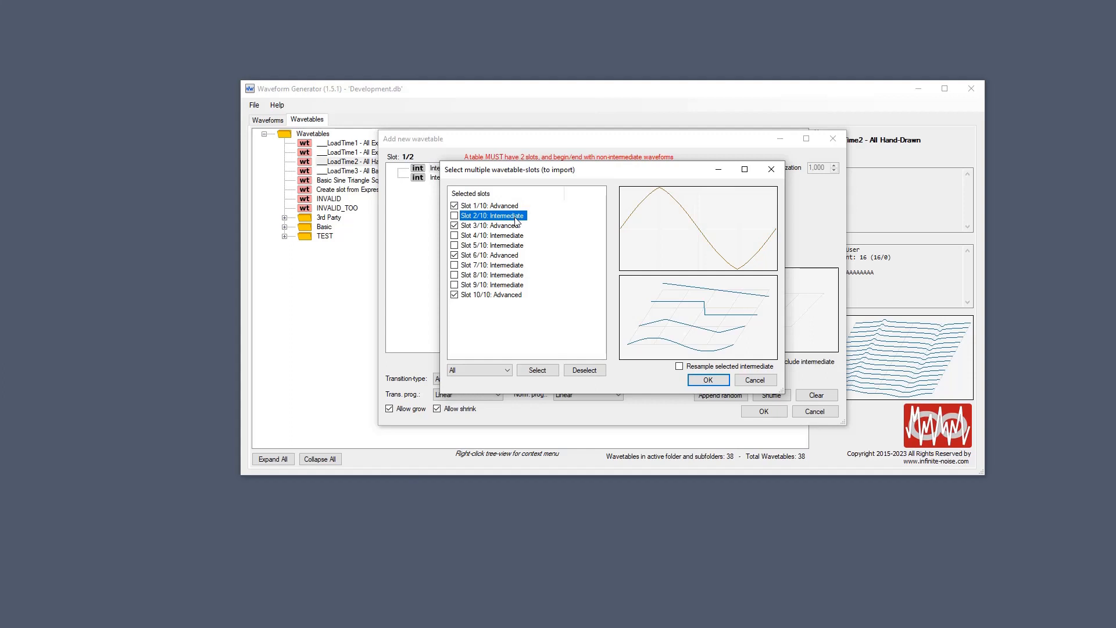
click(487, 207)
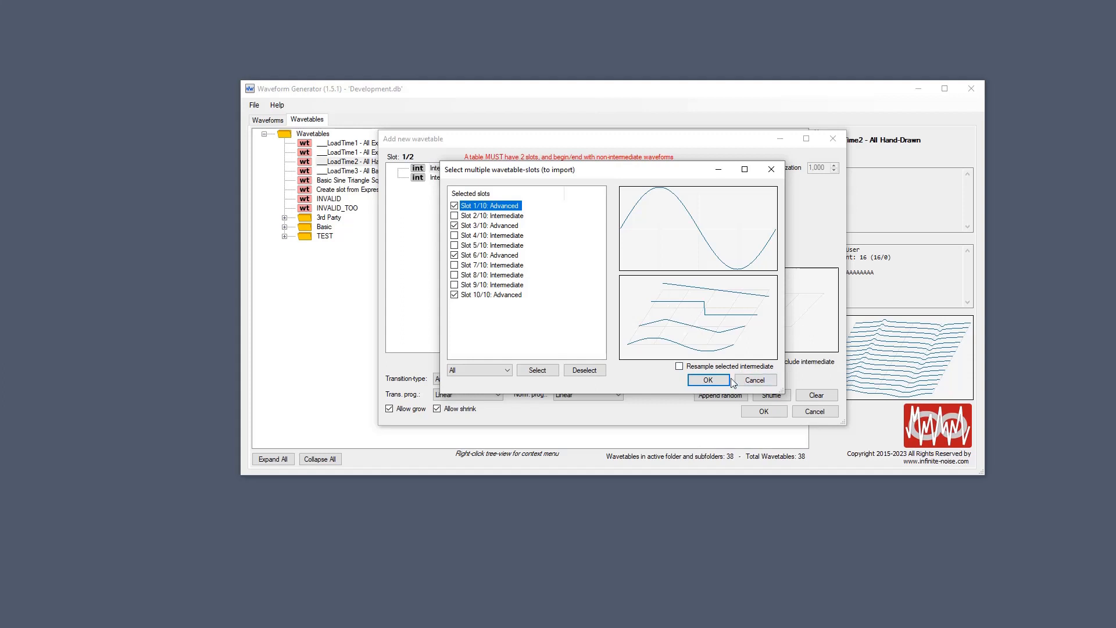
click(708, 379)
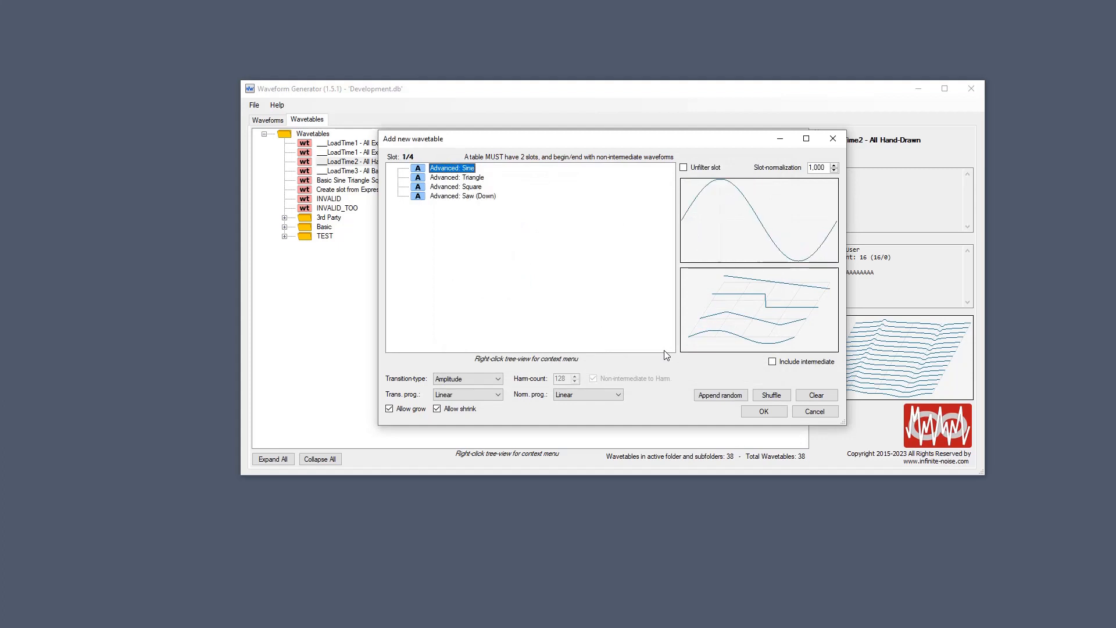
Step: Insert two intermediate slots between the imported sine and triangle slots
key(ctrl+i)
key(ctrl+i)
key(Up)
key(Up)
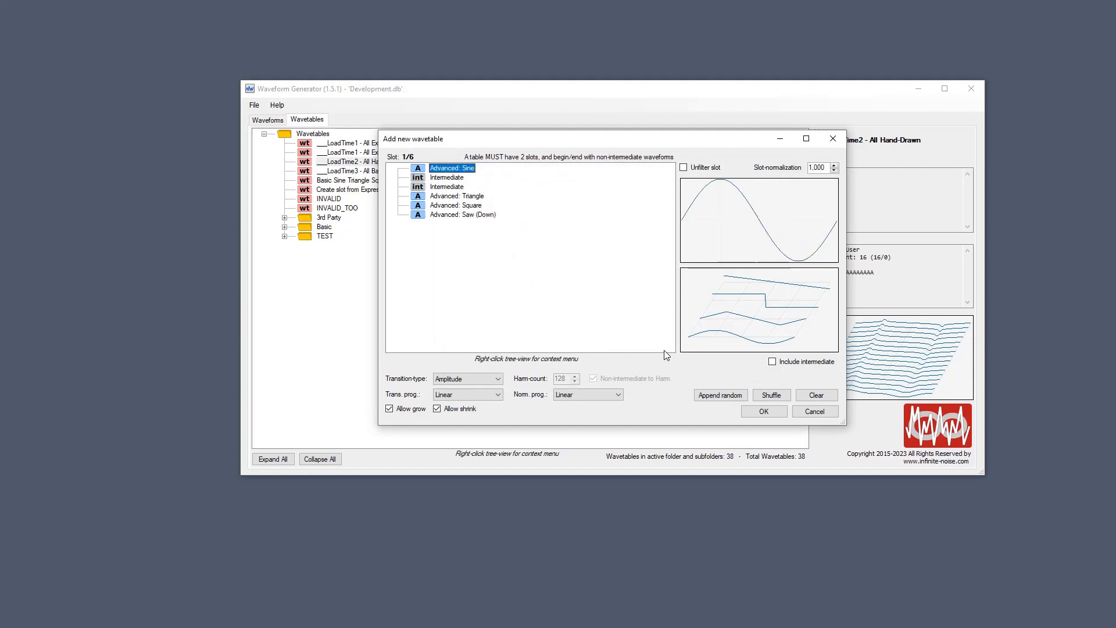
Step: Delete the imported waveforms so the new wavetable holds only its two intermediate slots, and select the first one
key(Delete)
key(Down)
key(Down)
key(Delete)
key(Delete)
key(Delete)
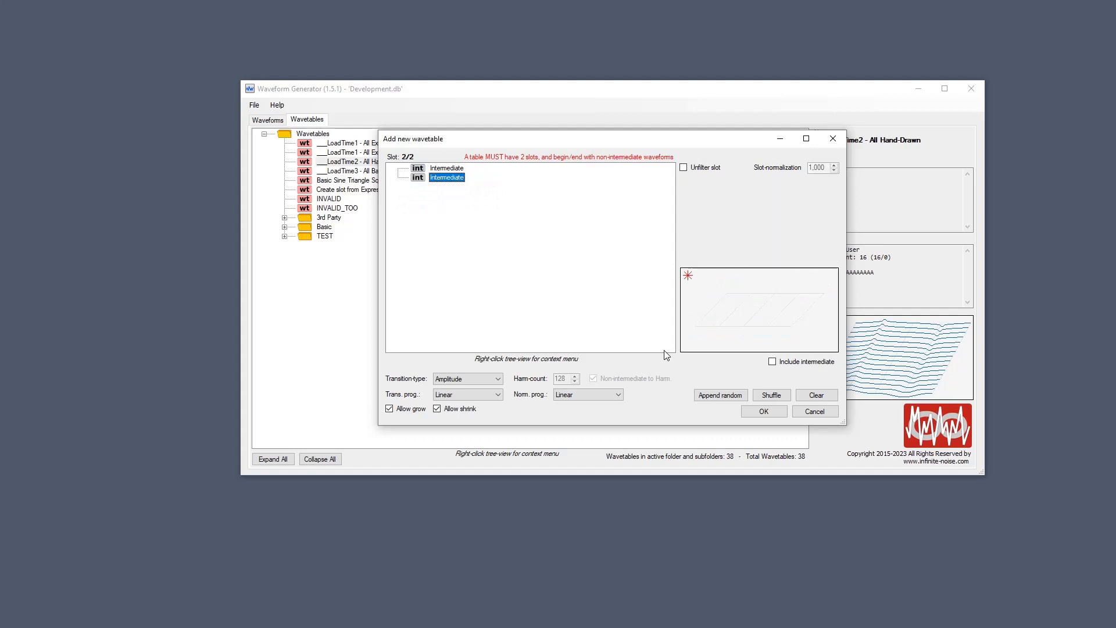
key(Up)
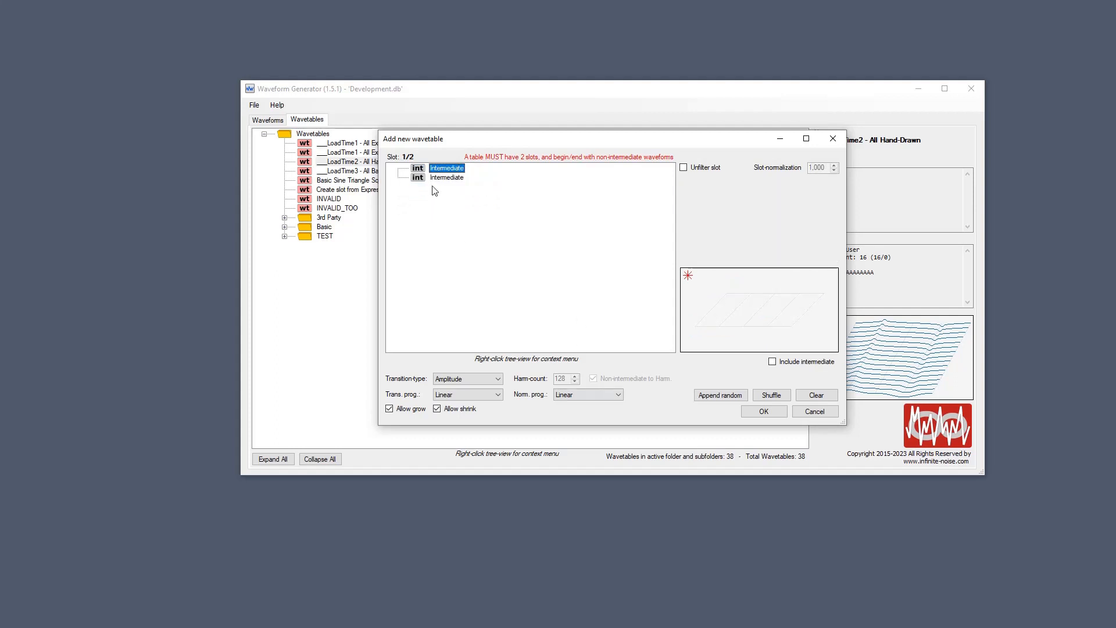
Step: Offer Basic Sine Triangle Square Saw for import at the first slot and mark all ten of its slots, intermediates included
right_click(460, 170)
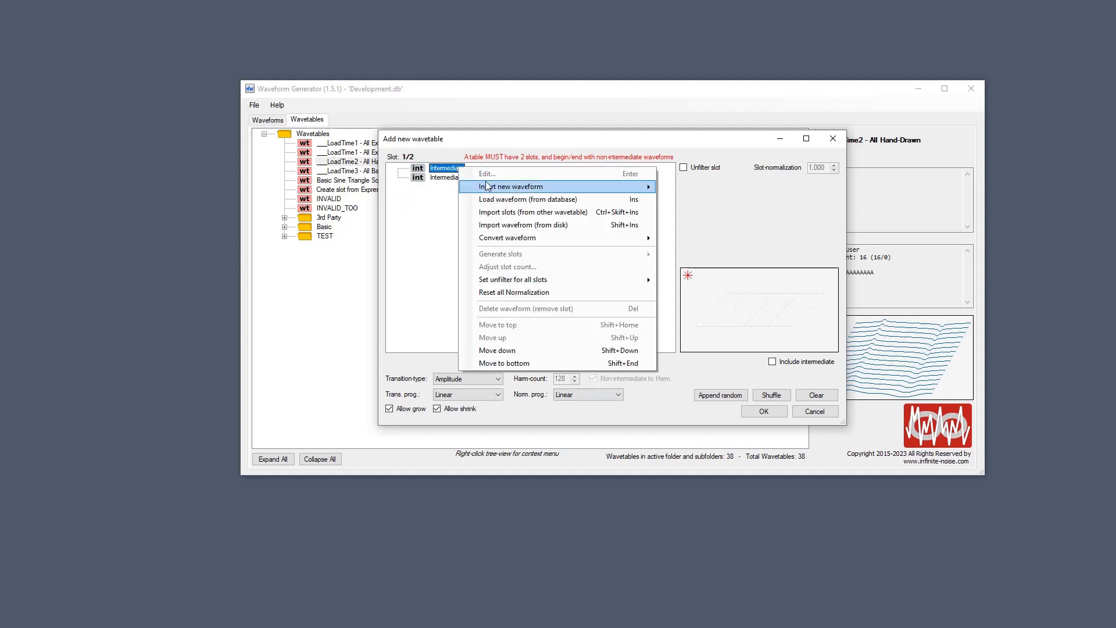
click(529, 217)
double_click(413, 242)
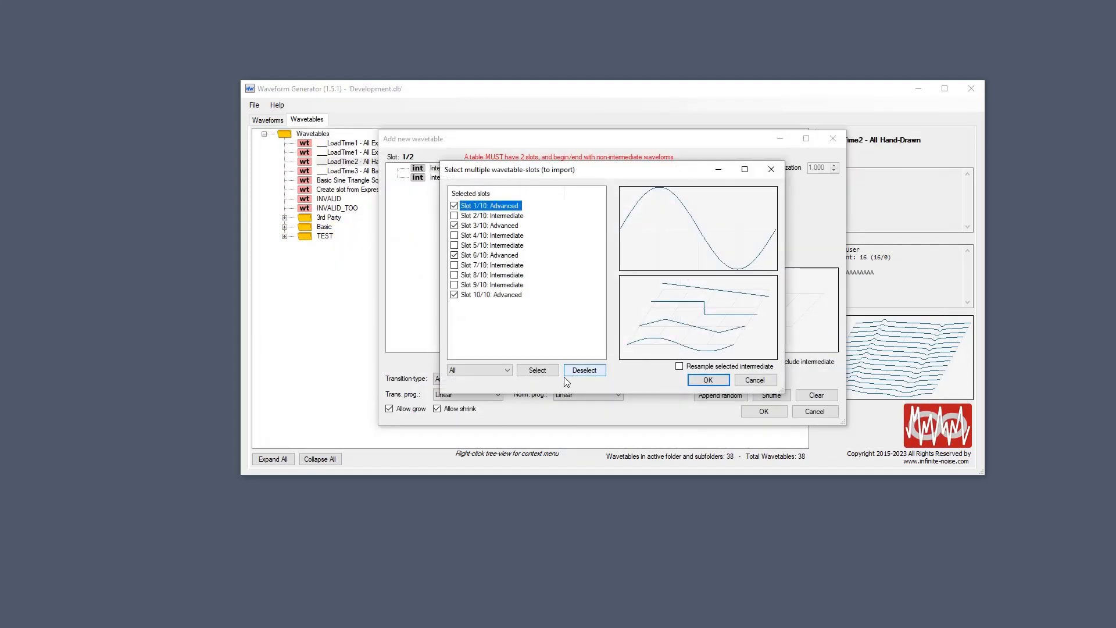
click(474, 370)
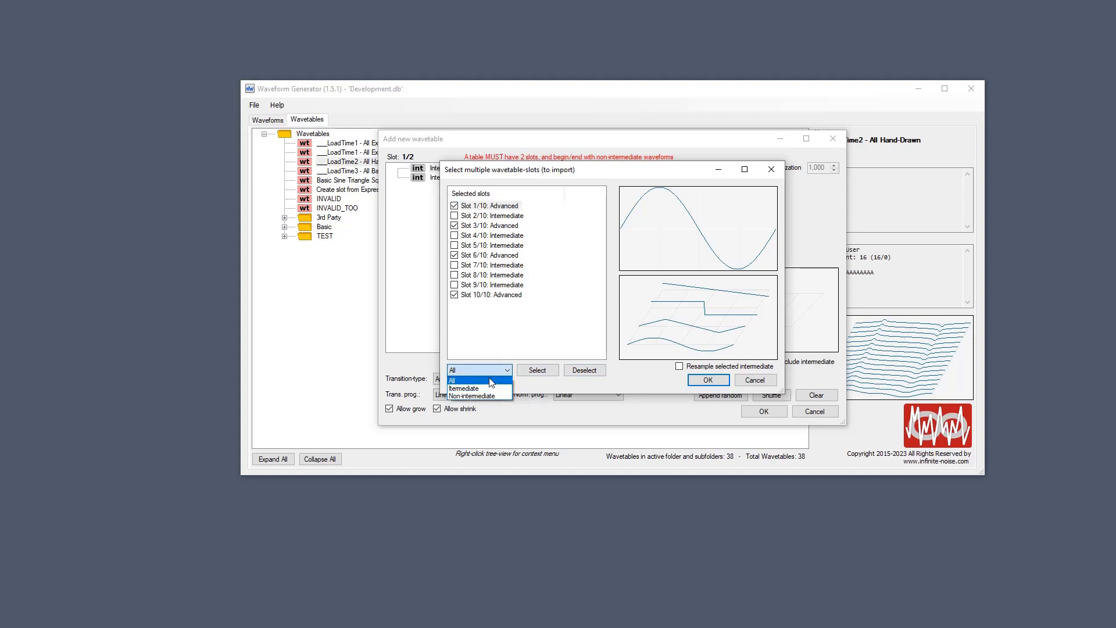
click(488, 378)
click(536, 371)
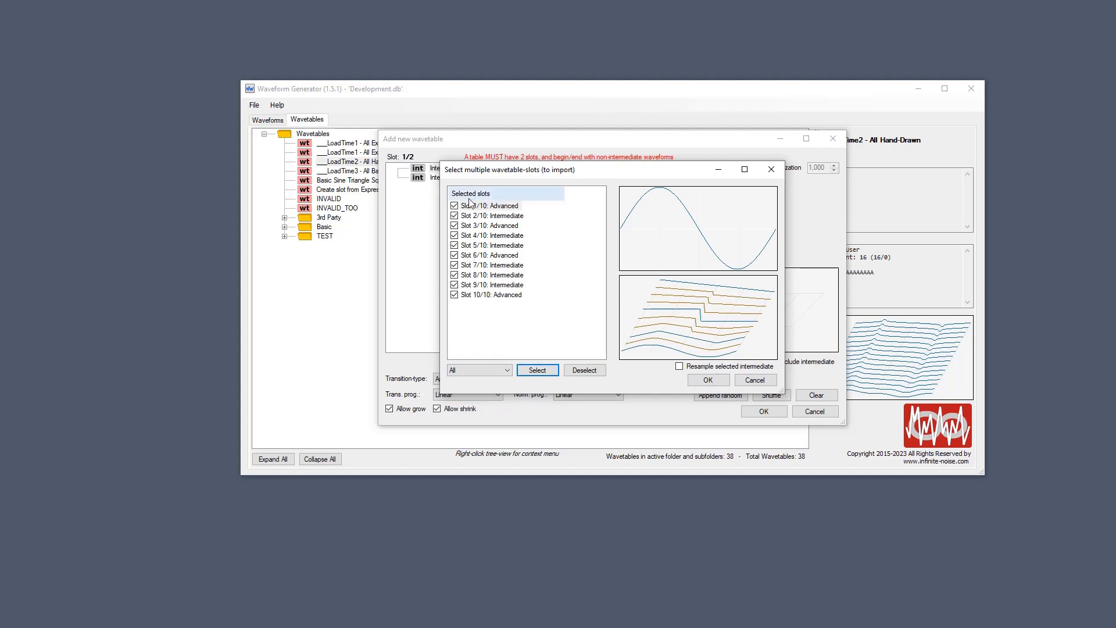
Step: Highlight slots 1 to 10 together, toggle their inclusion off and on, and import them without resampling the intermediates
click(494, 207)
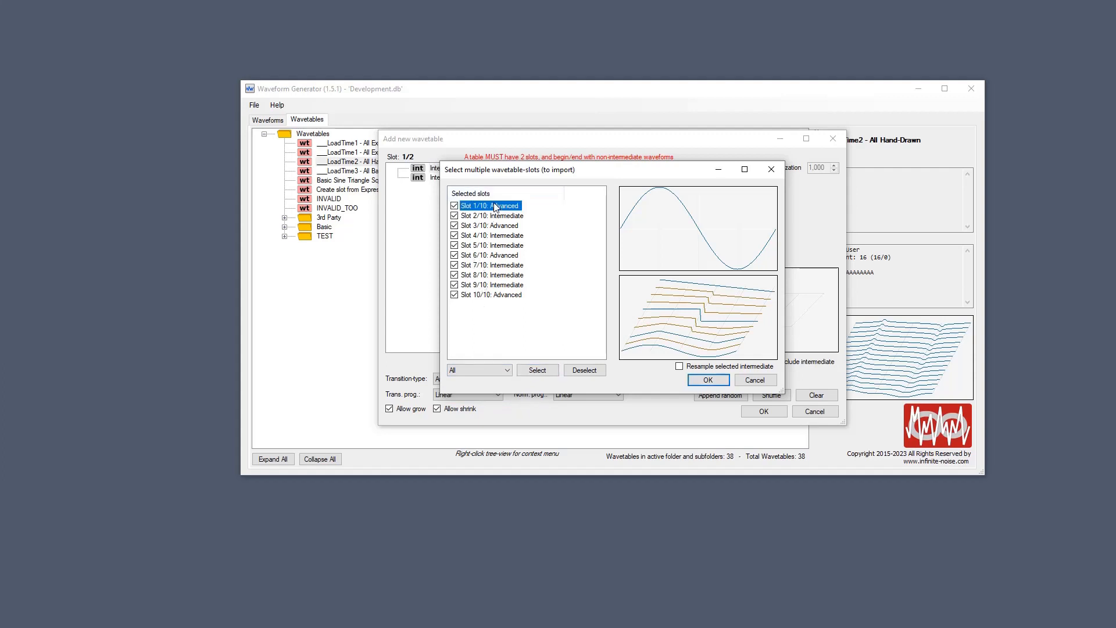
shift+click(503, 296)
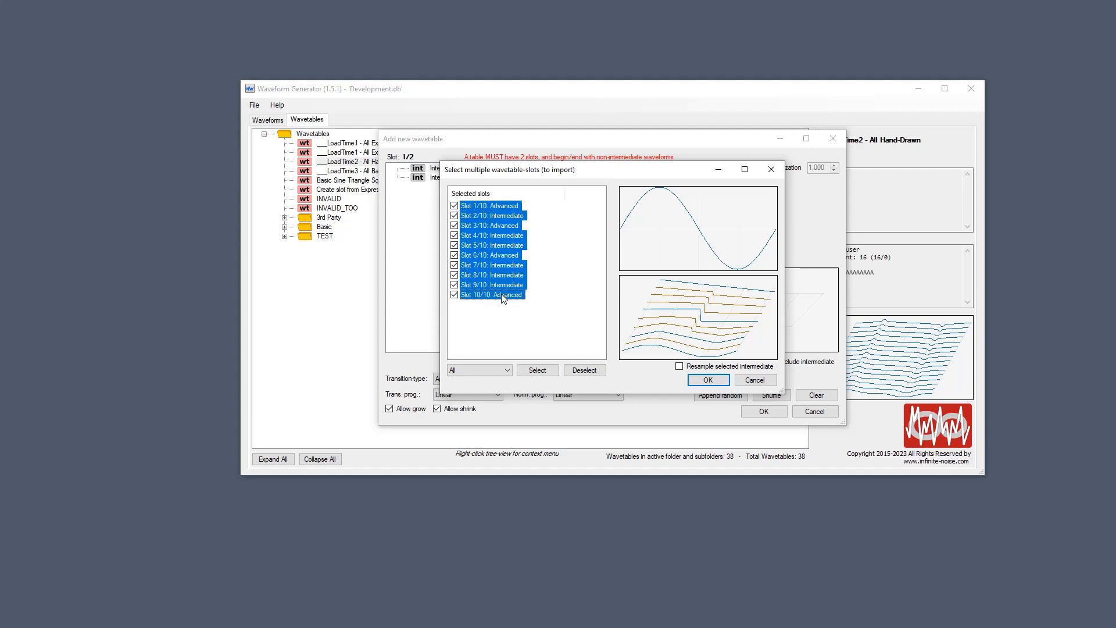
click(454, 295)
click(455, 295)
click(703, 380)
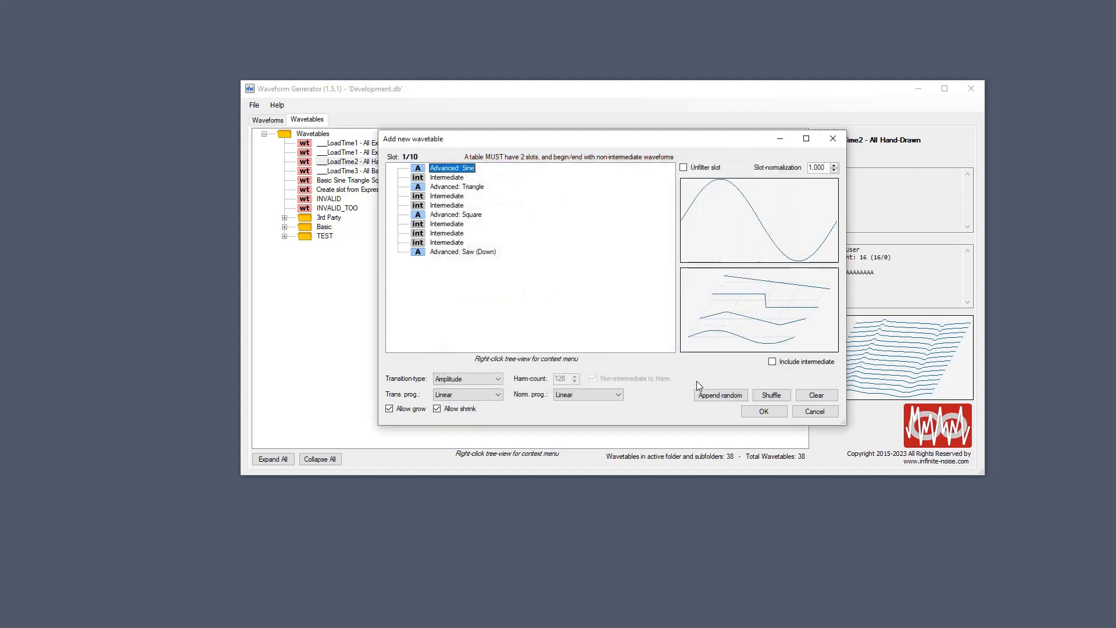
Step: Step through the first imported slots to examine their previews, and clear the wavetable back to two intermediate slots
key(Down)
key(Down)
key(Down)
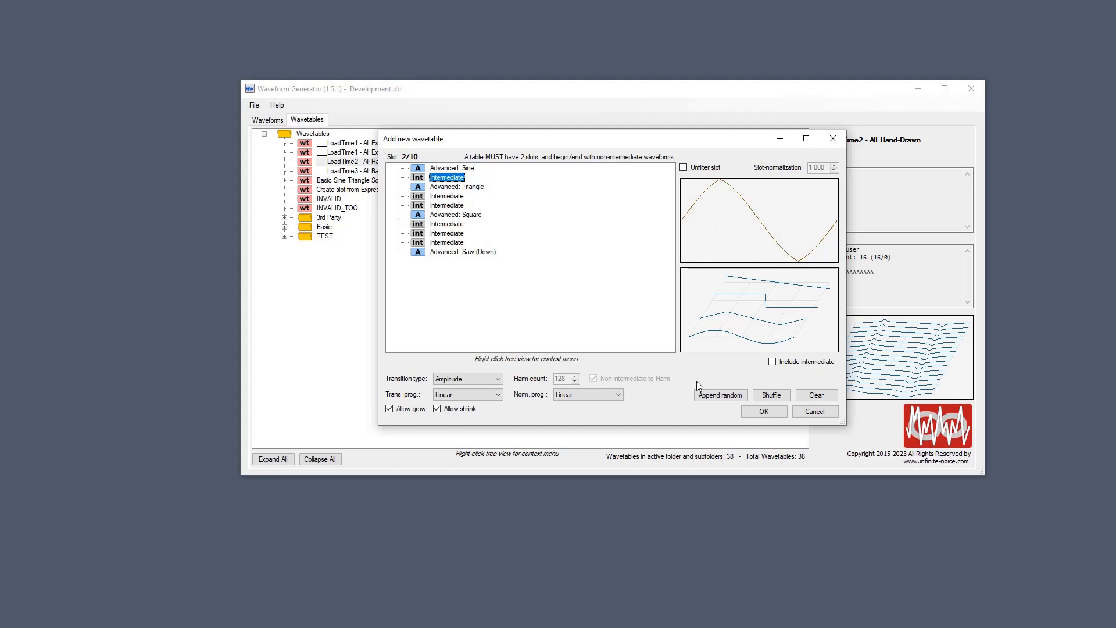
key(Down)
key(Down)
key(Up)
key(Up)
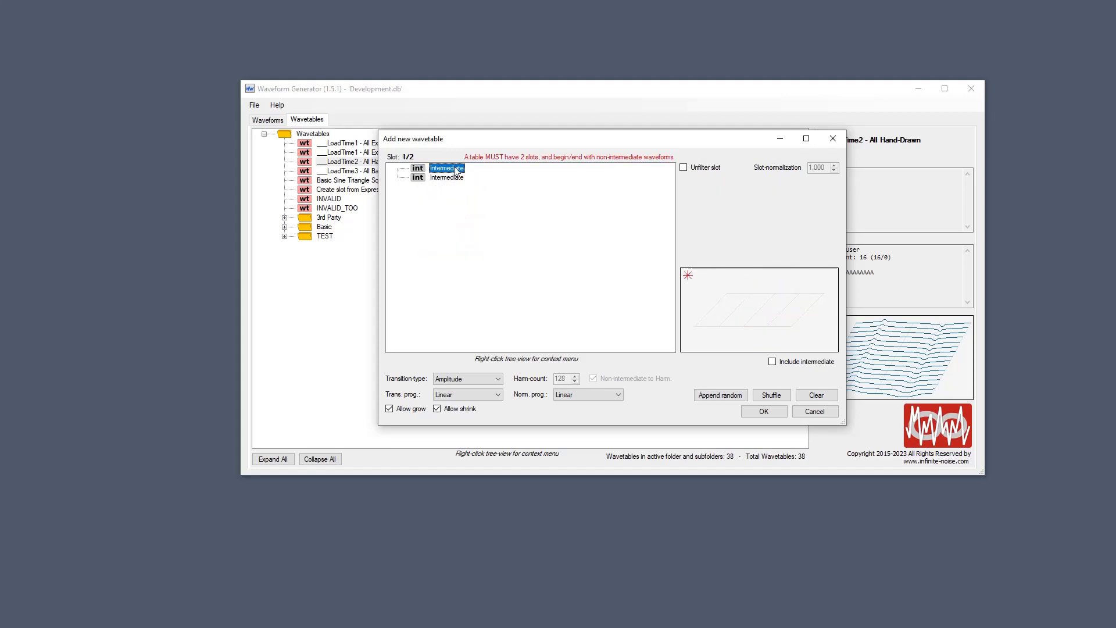
Step: Import all ten slots of Basic Sine Triangle Square Saw at the first slot with the selected intermediates resampled
right_click(456, 170)
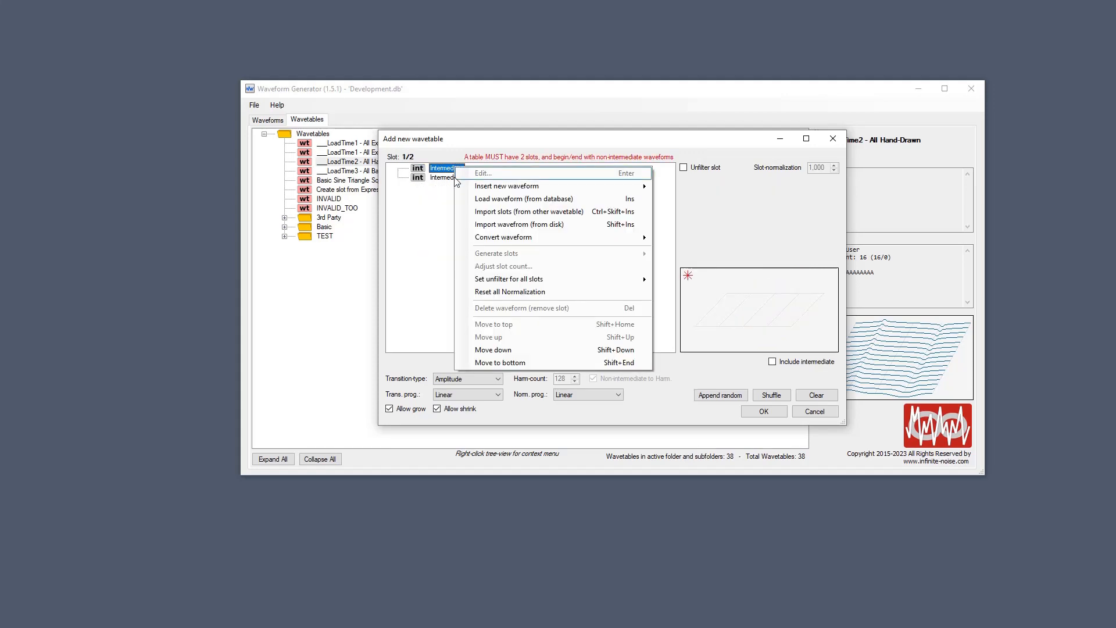
click(471, 198)
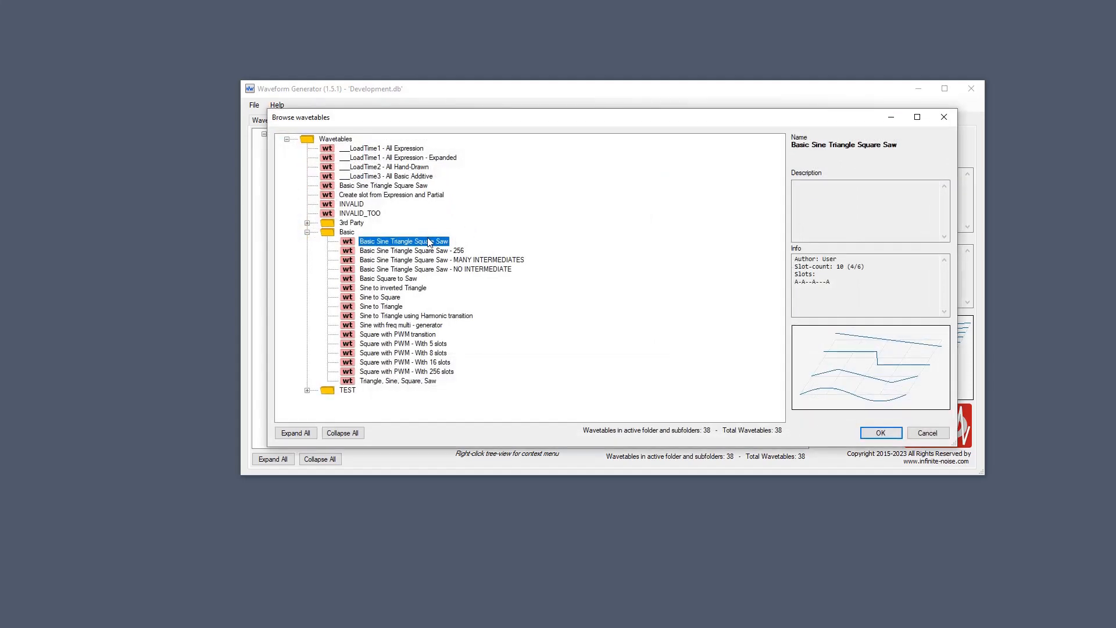
double_click(428, 242)
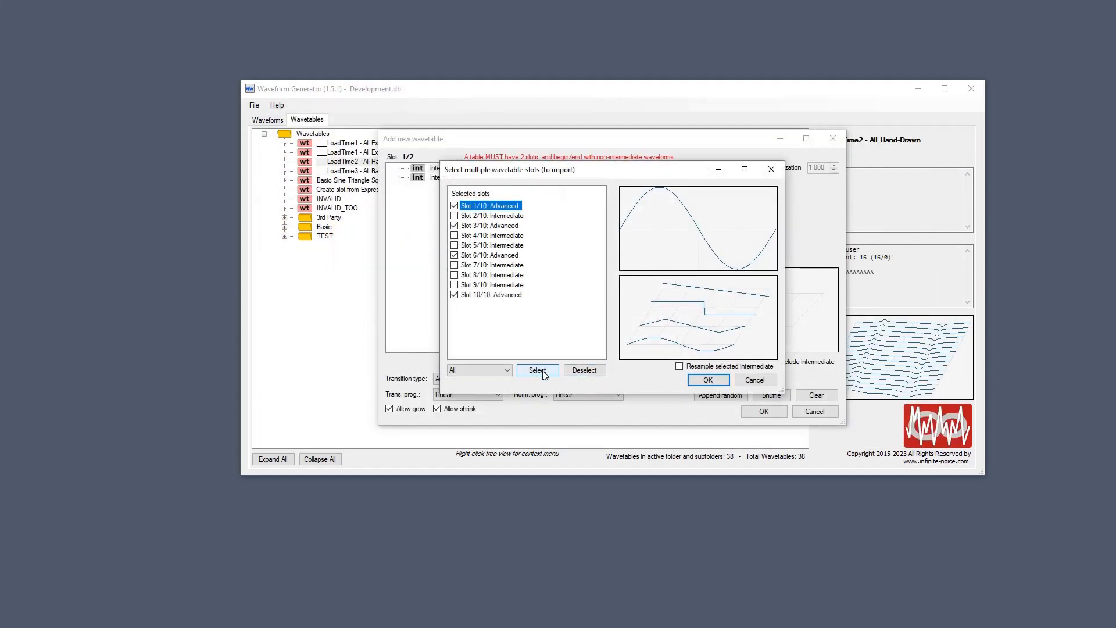
click(544, 371)
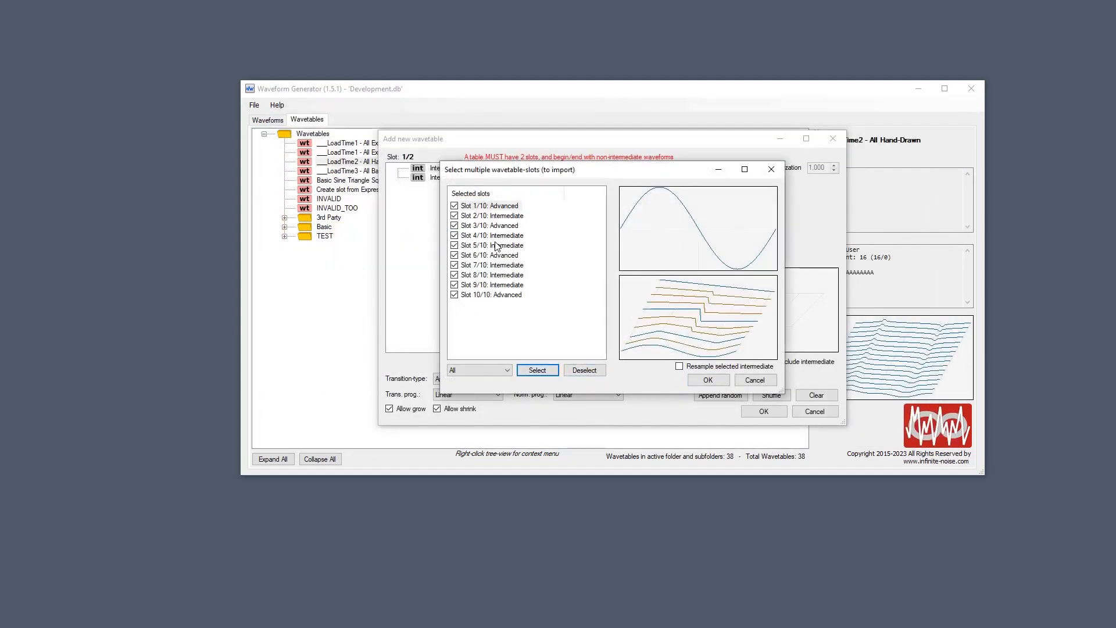
click(697, 367)
click(516, 219)
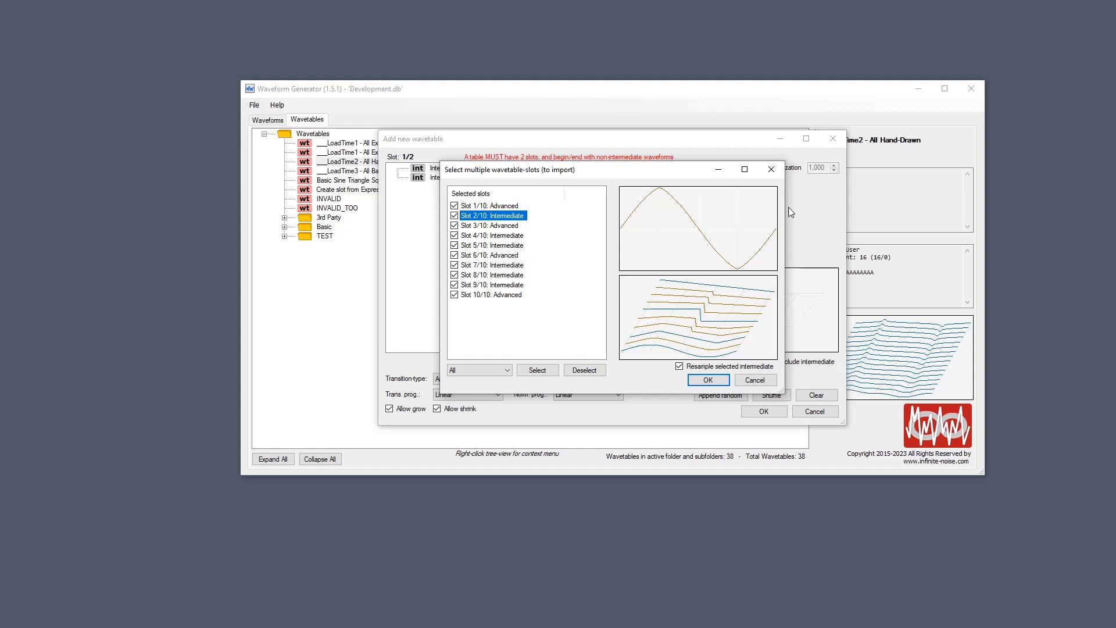
click(718, 379)
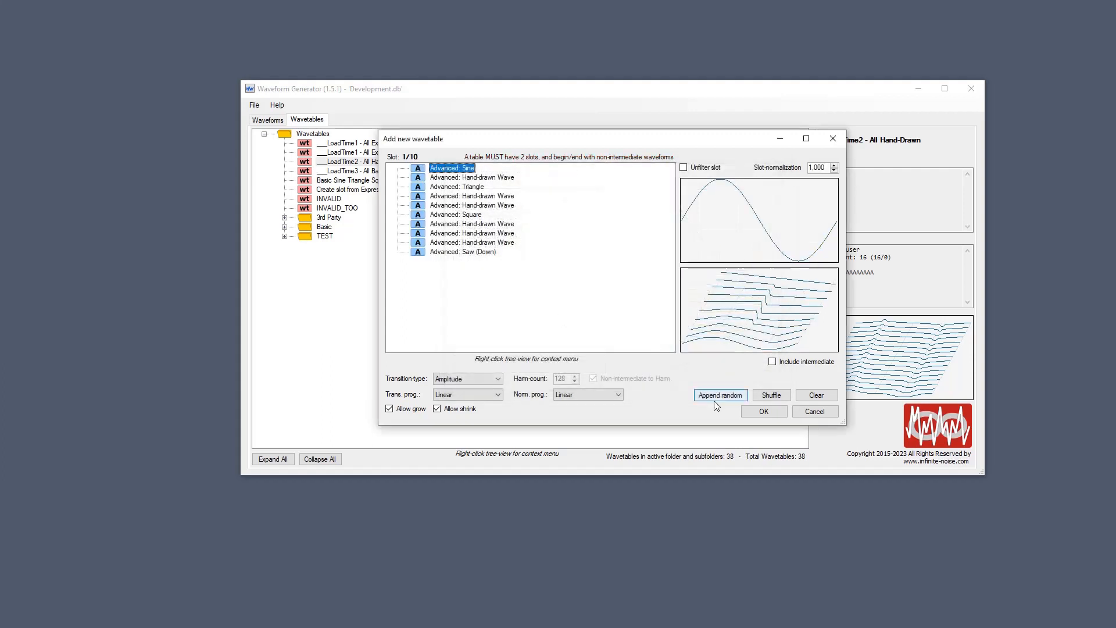
Step: Inspect the resampled second slot in the hand-drawn waveform editor and close it without changing anything
click(460, 178)
double_click(460, 178)
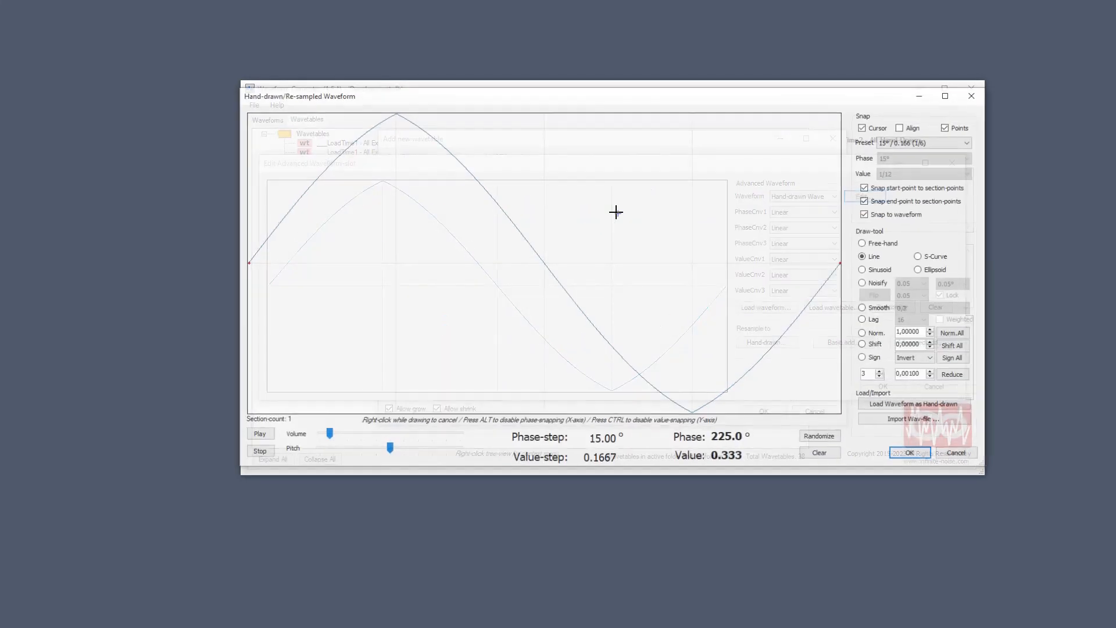
click(976, 95)
click(954, 163)
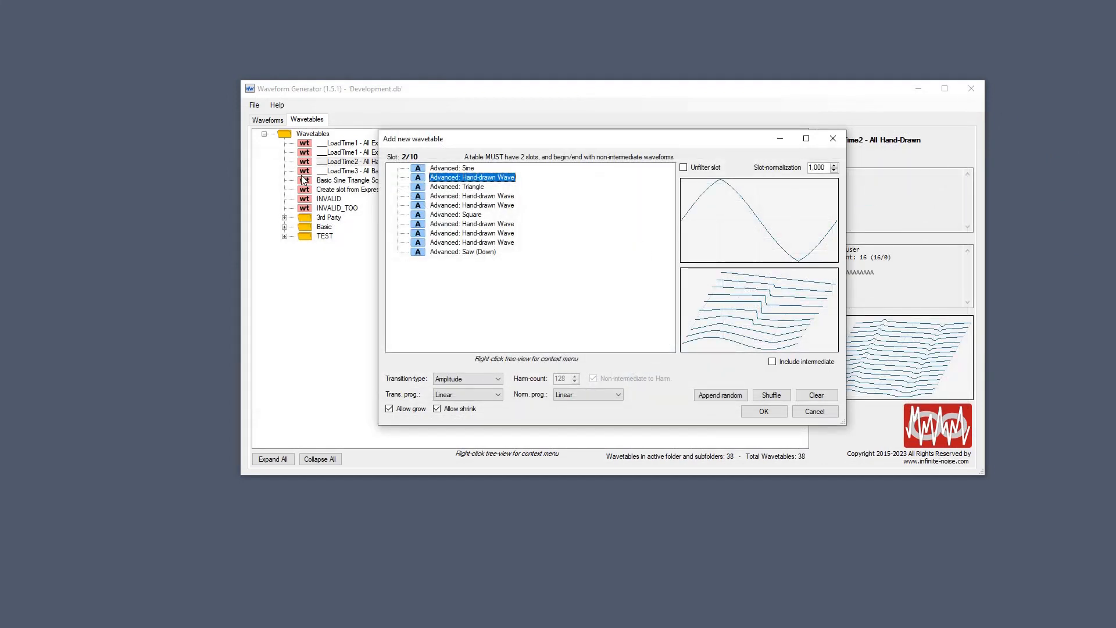
Step: Discard the new wavetable and start another one beside ___LoadTime1 - All Expression
click(830, 140)
click(384, 147)
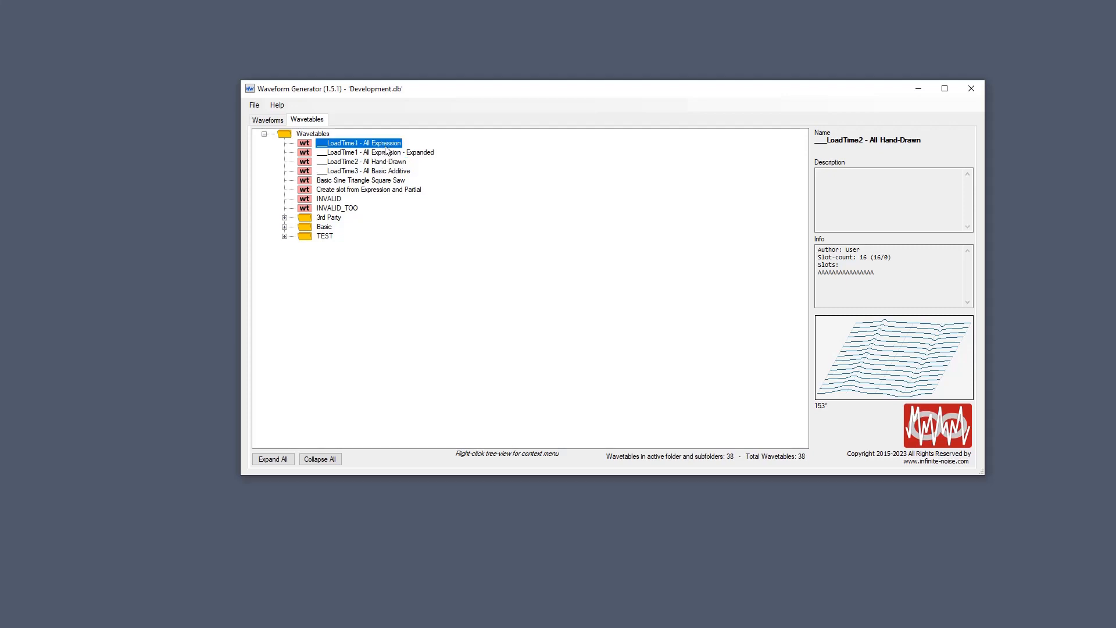
right_click(397, 140)
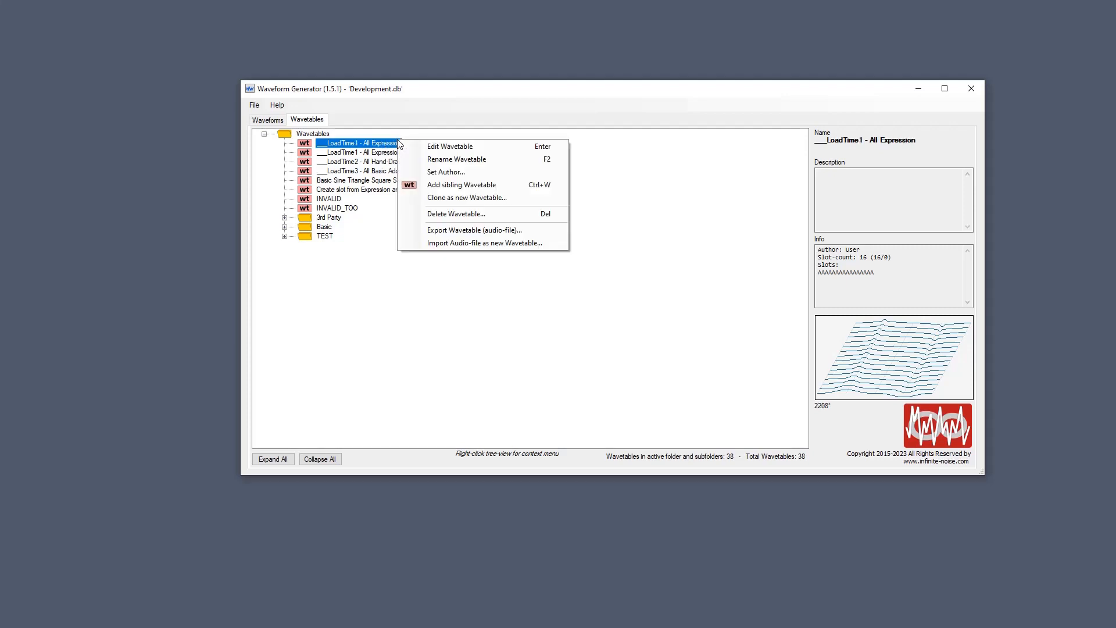
click(428, 185)
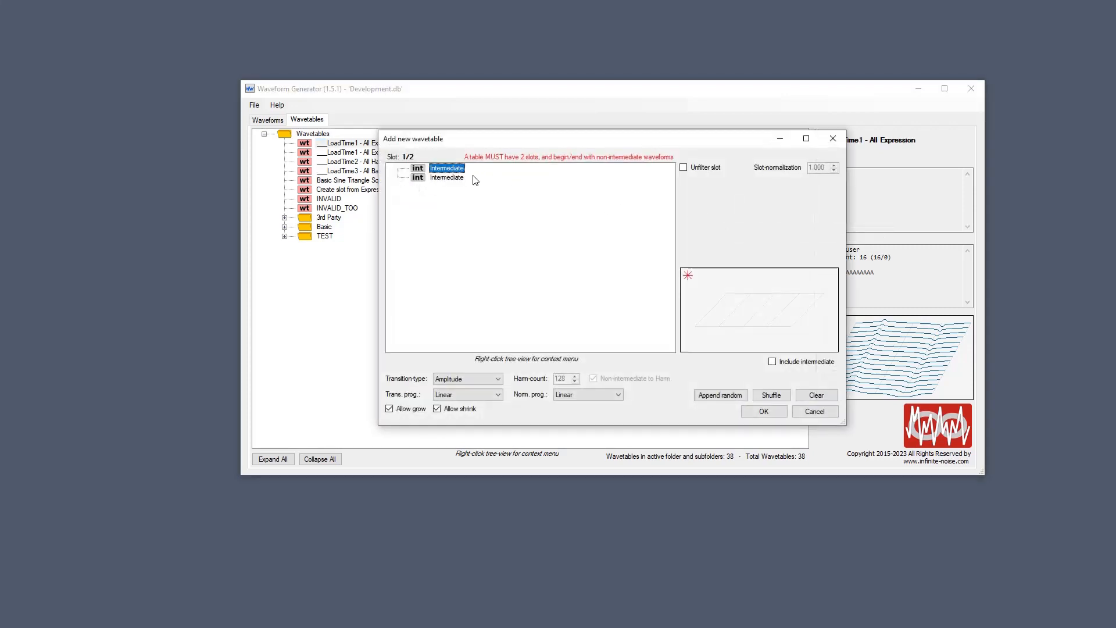
Step: Import only slots 1, 8 and 15 of the 3rd Party wavetable 4088 at the first intermediate slot
right_click(466, 171)
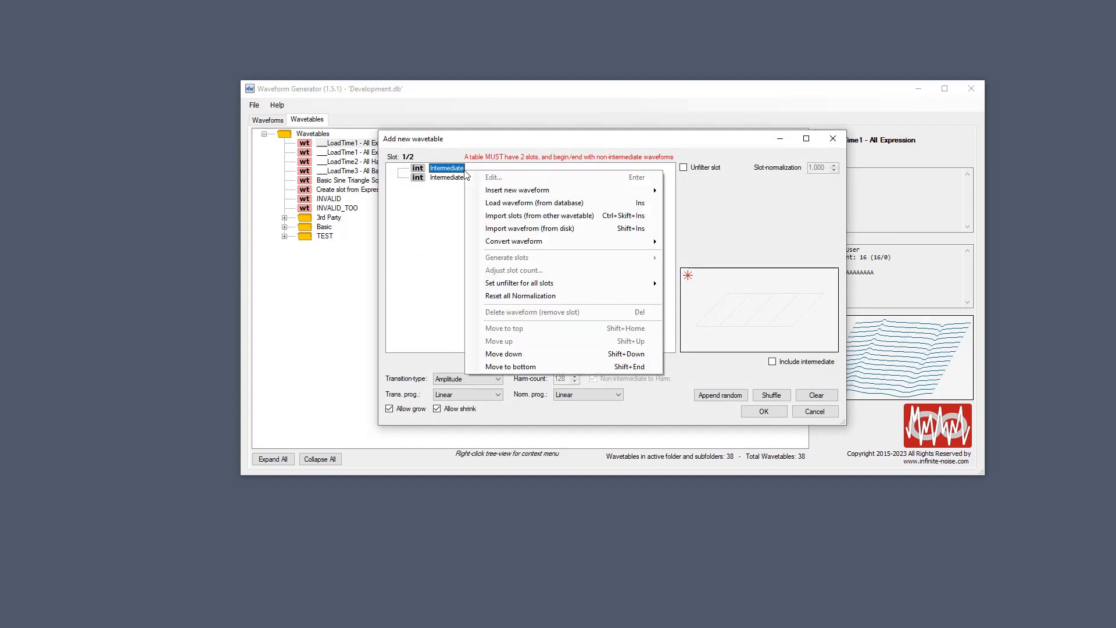
click(503, 216)
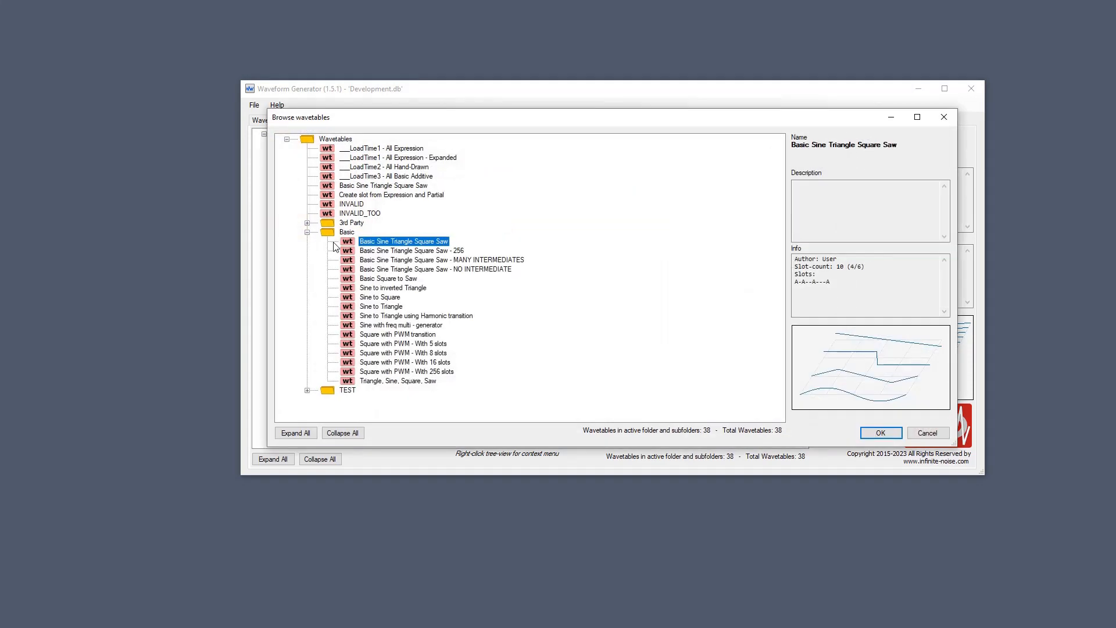
click(307, 223)
double_click(372, 231)
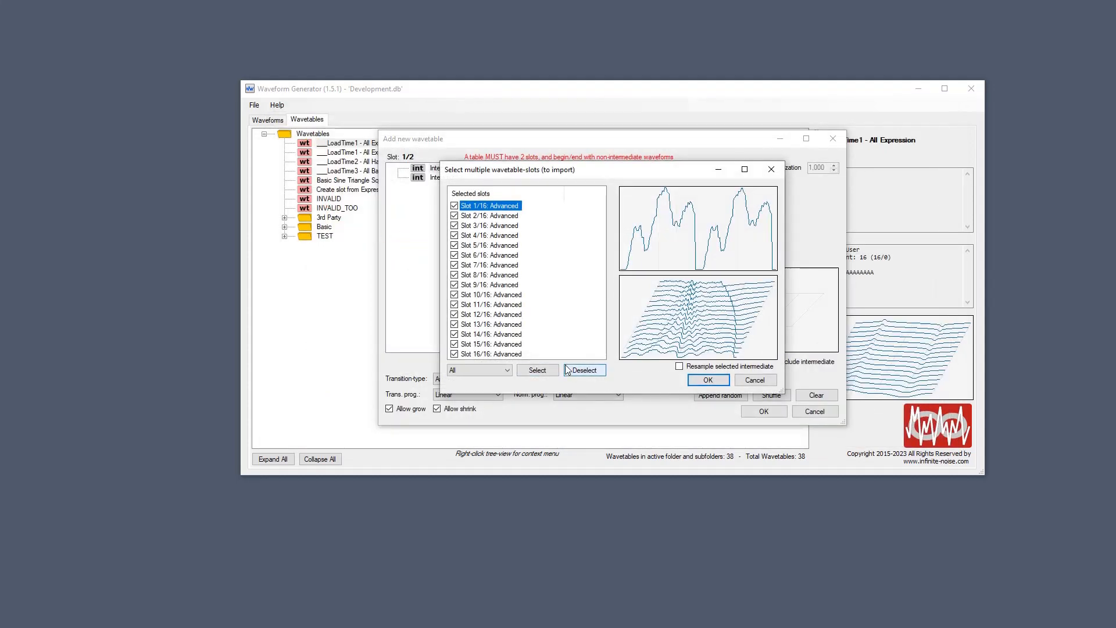
click(584, 372)
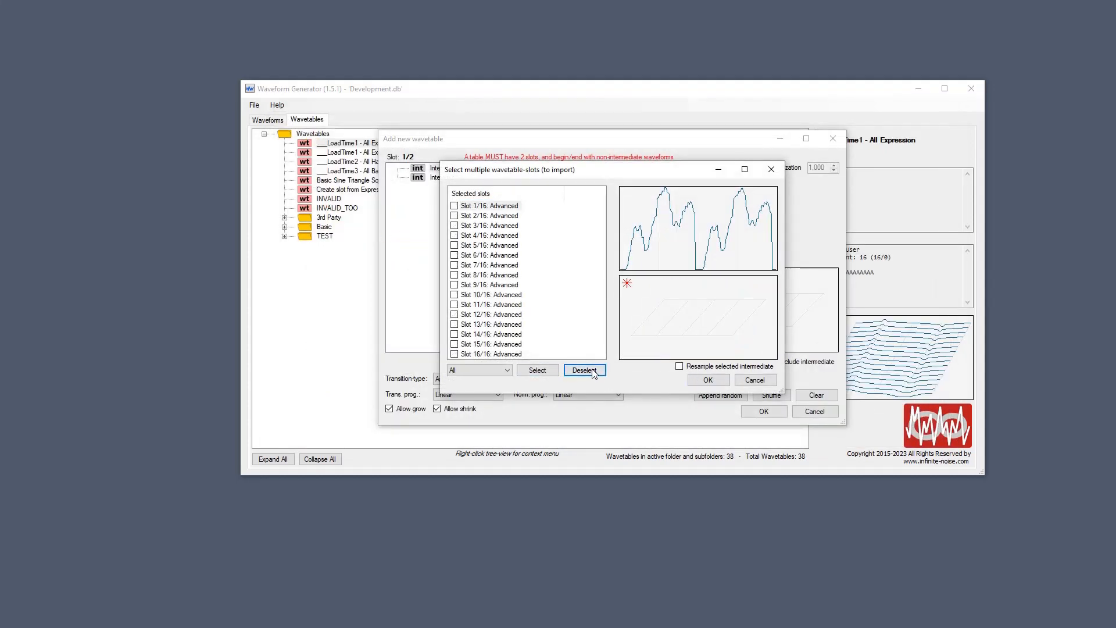
click(455, 207)
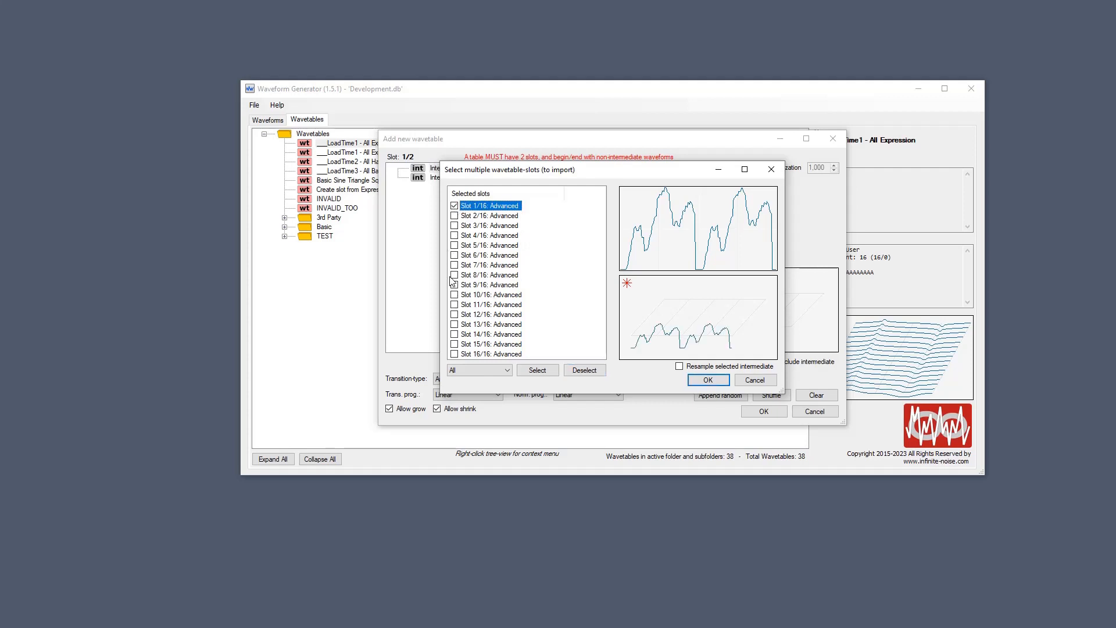
click(454, 275)
click(455, 344)
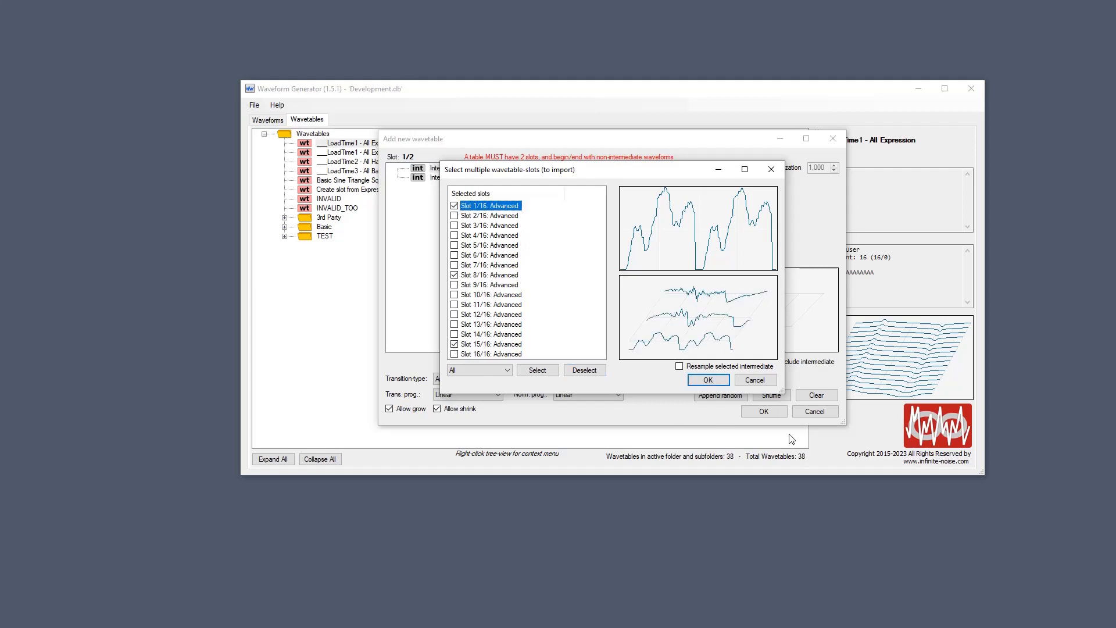
click(708, 380)
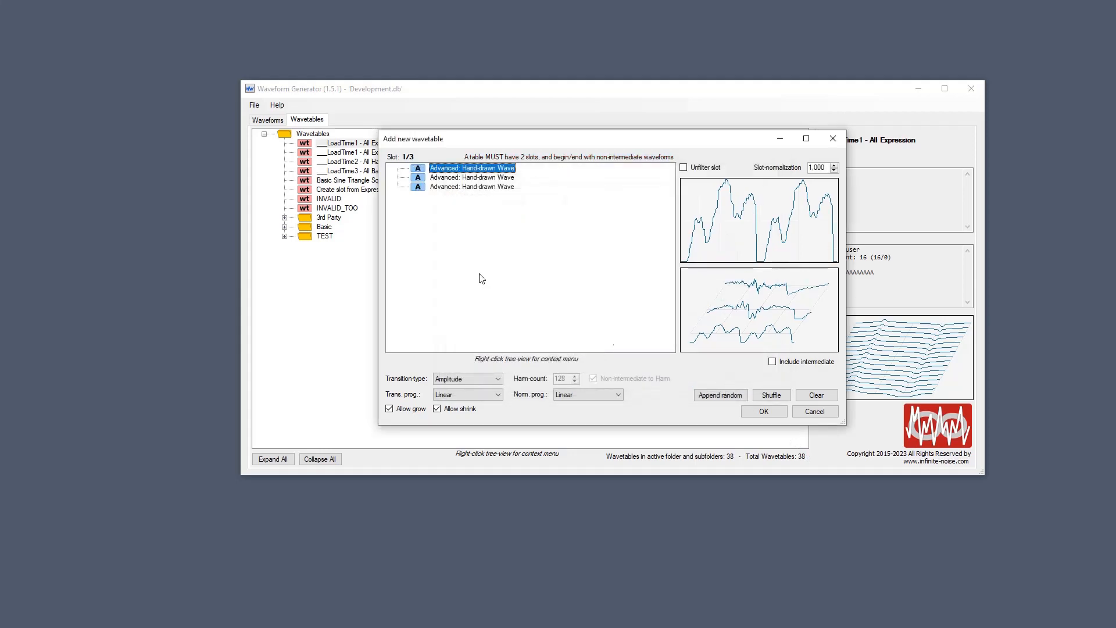
Step: Import all six slots of the 3rd Party wavetable DirtySaw at the third slot
right_click(460, 193)
click(494, 234)
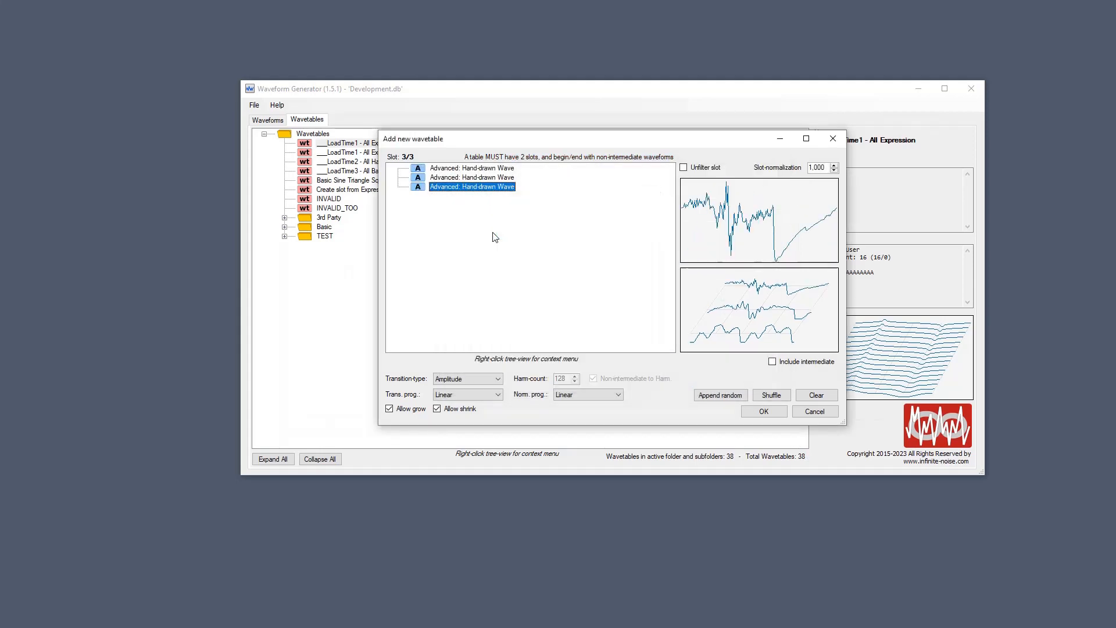
click(369, 243)
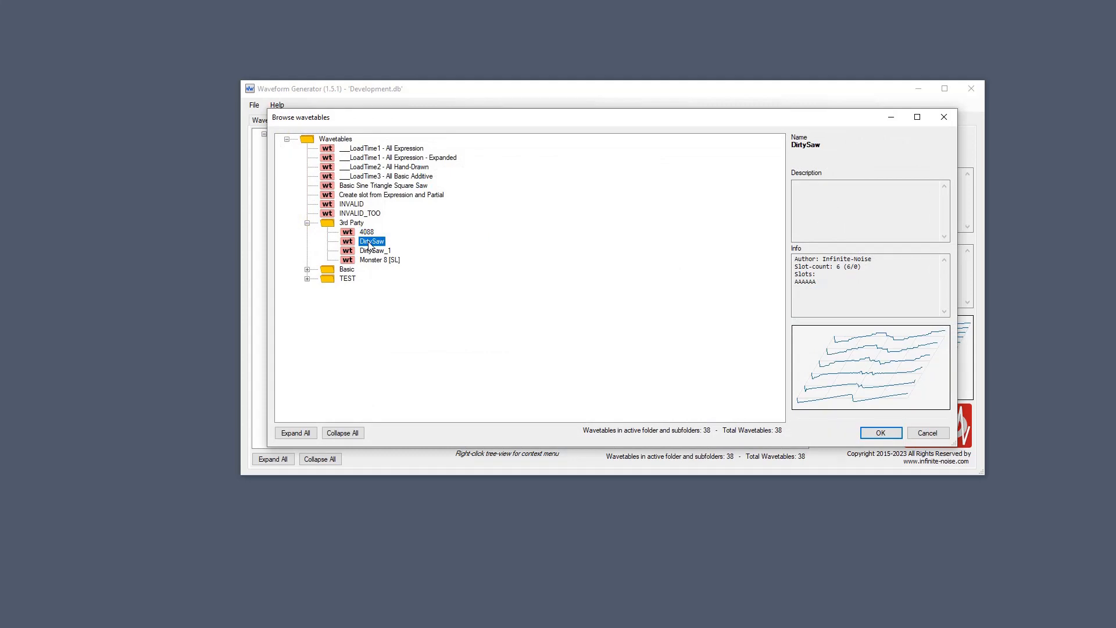
double_click(368, 245)
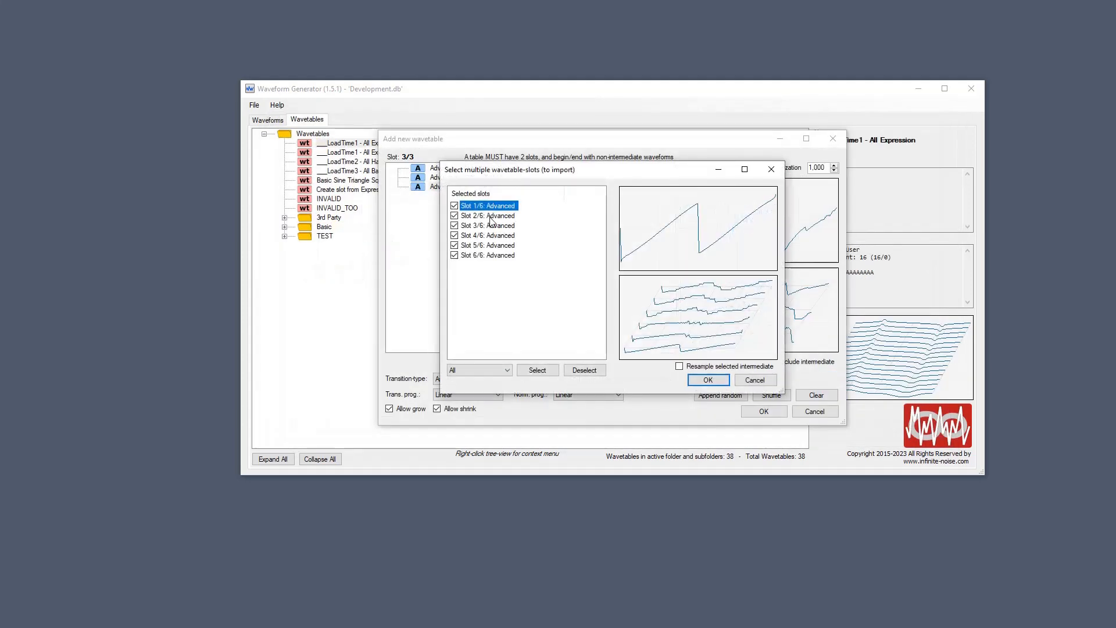
click(715, 388)
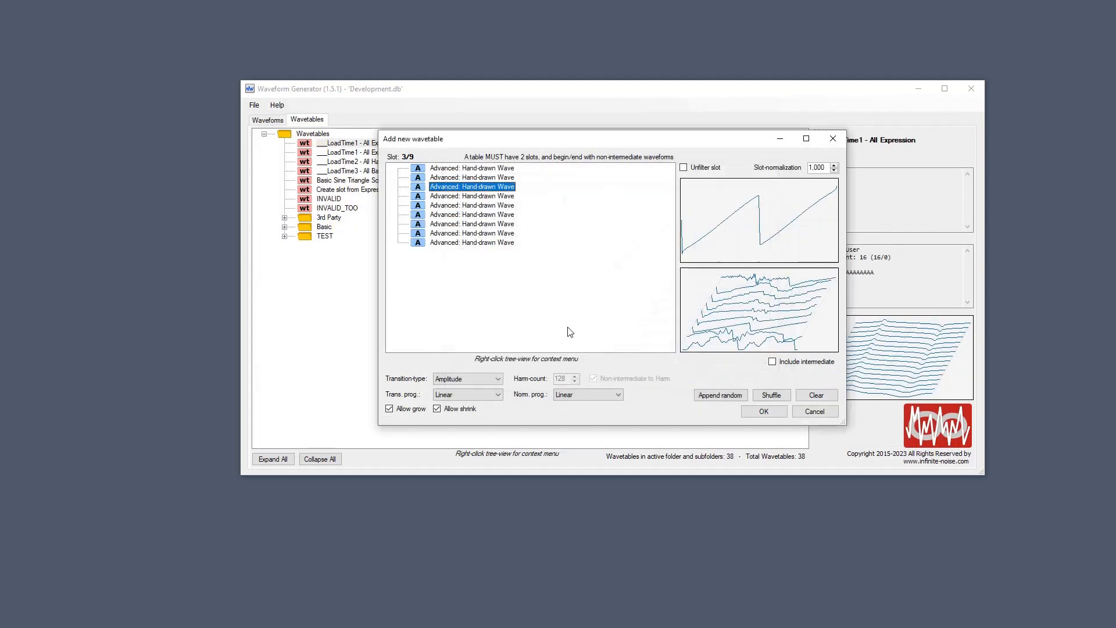
Step: Import only slots 3, 10 and 16 of the 3rd Party wavetable Monster 8 [SL] at the ninth slot
right_click(501, 244)
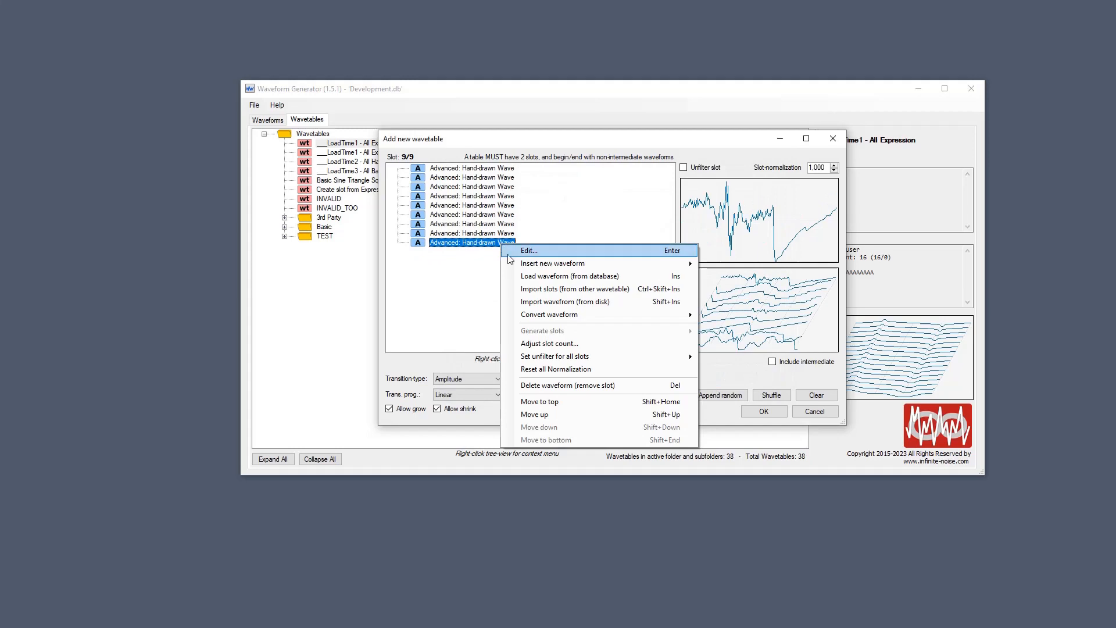
click(537, 291)
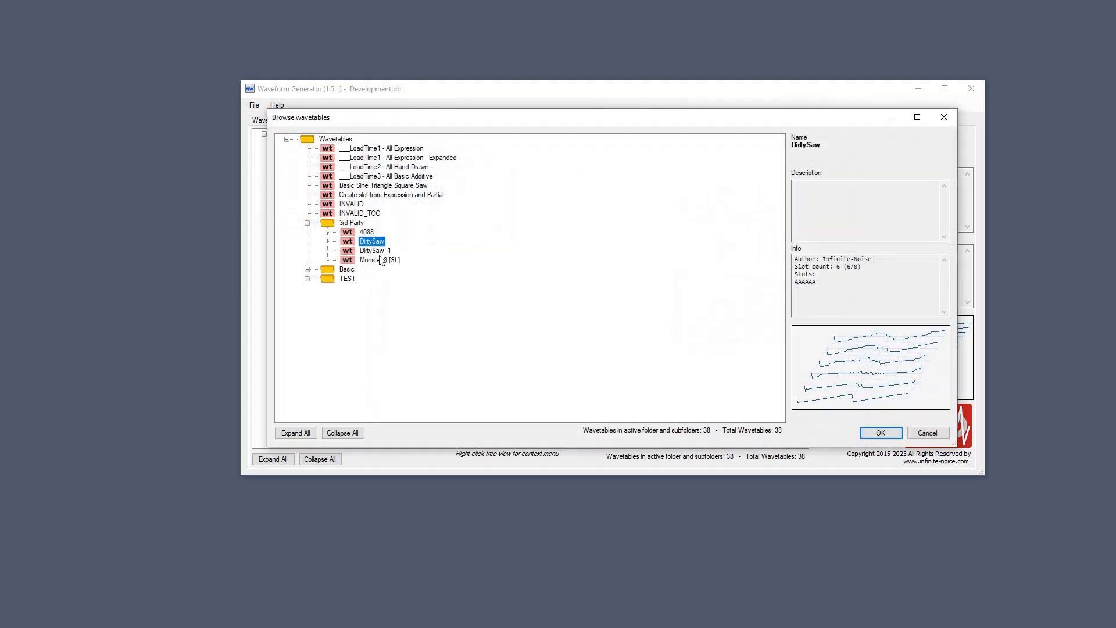
double_click(381, 260)
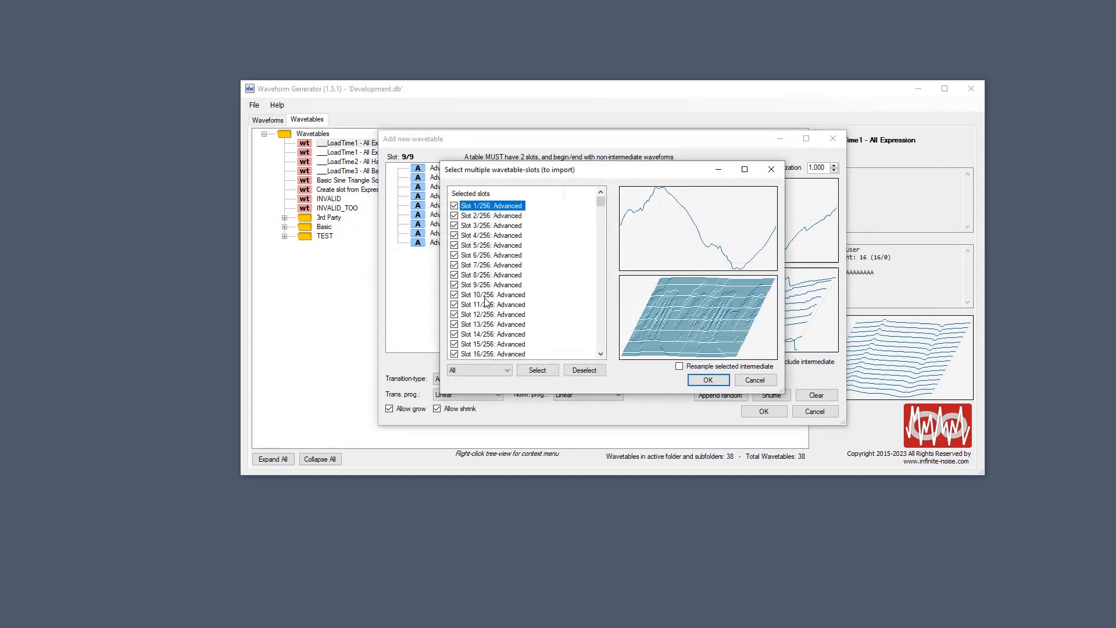
click(584, 369)
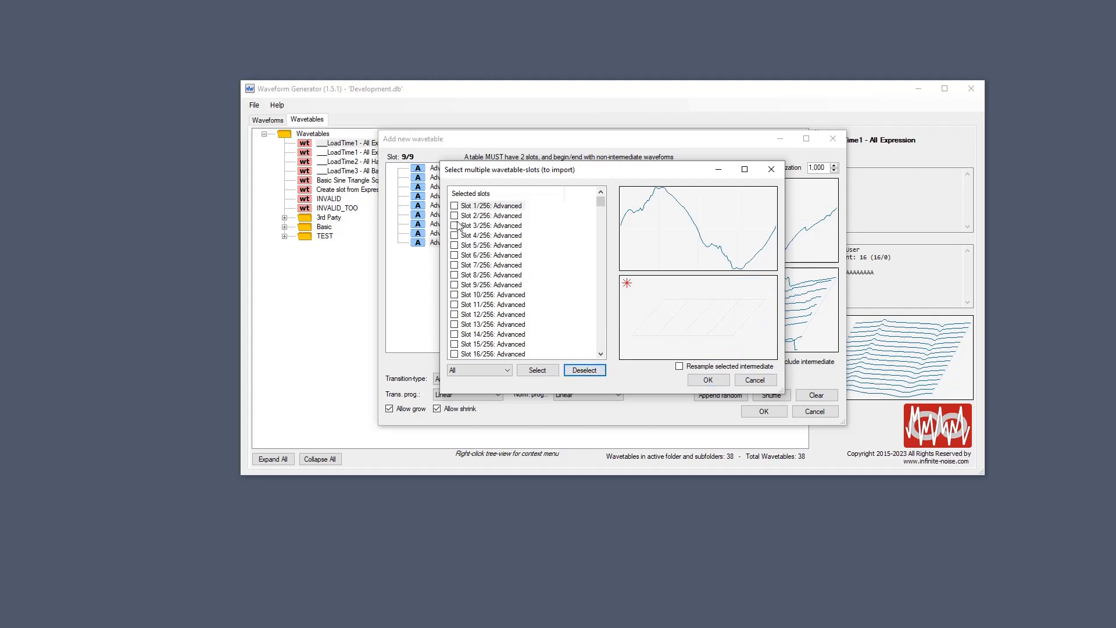
click(455, 225)
click(455, 295)
click(453, 353)
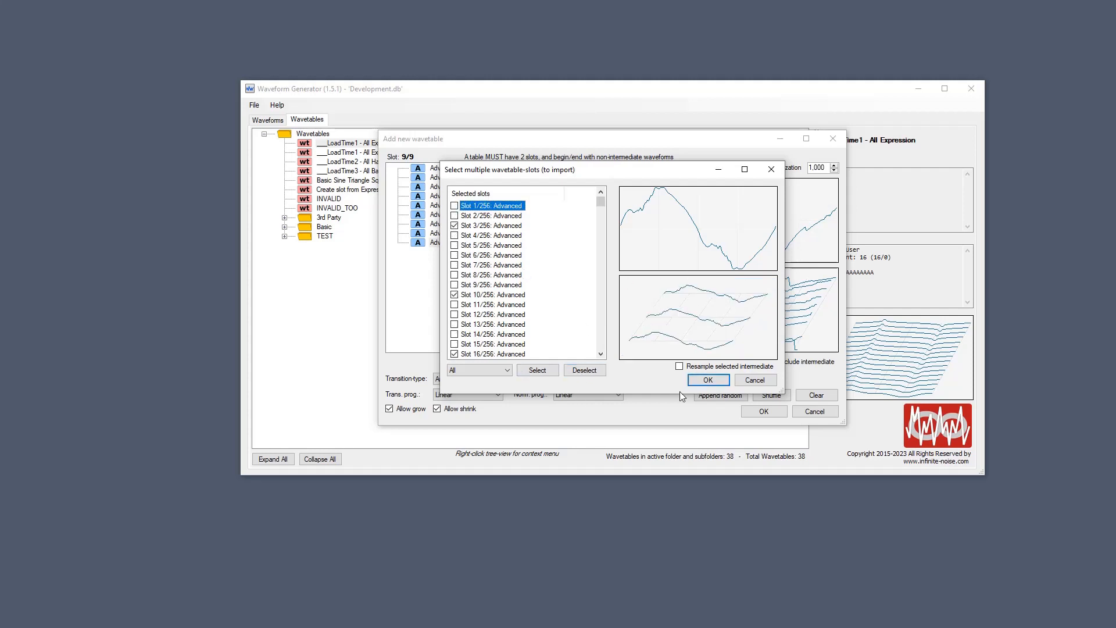
click(710, 380)
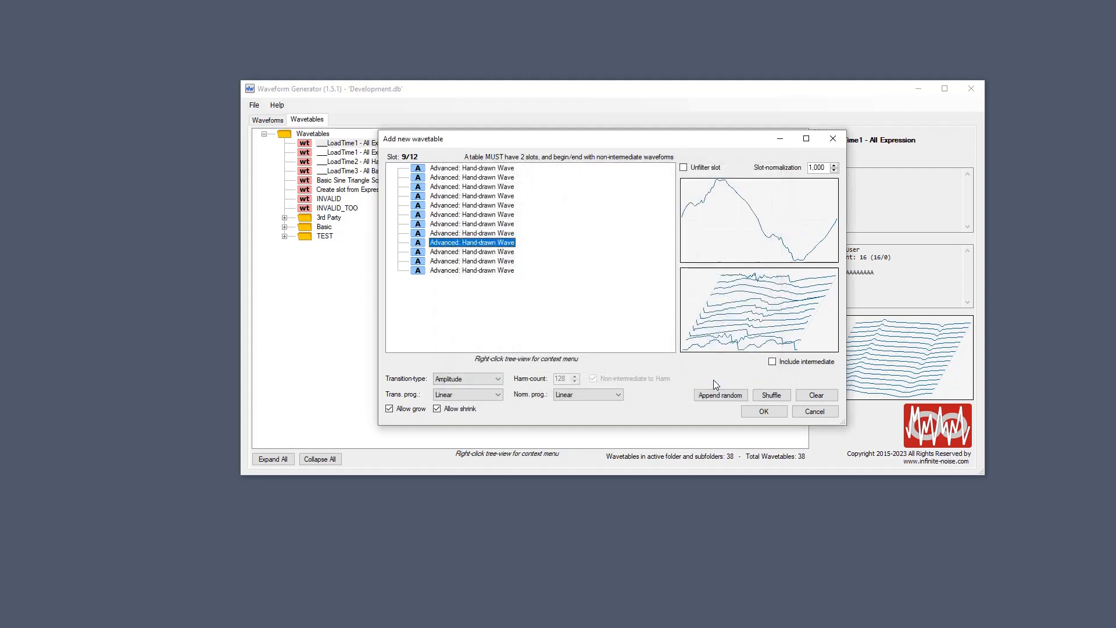
Step: Step back and forth through the combined slots to examine their waveform previews, and discard the new wavetable
key(Up)
key(Up)
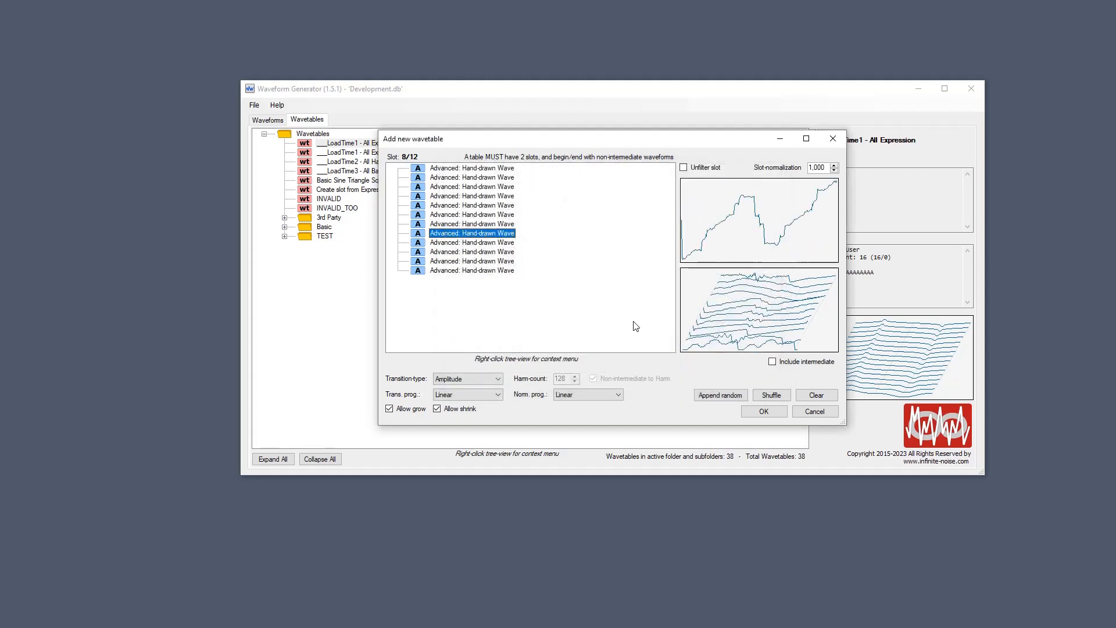
key(Home)
key(Down)
key(Down)
key(Down)
key(Down)
key(Down)
key(Down)
key(Down)
key(Down)
key(Down)
key(Down)
key(Down)
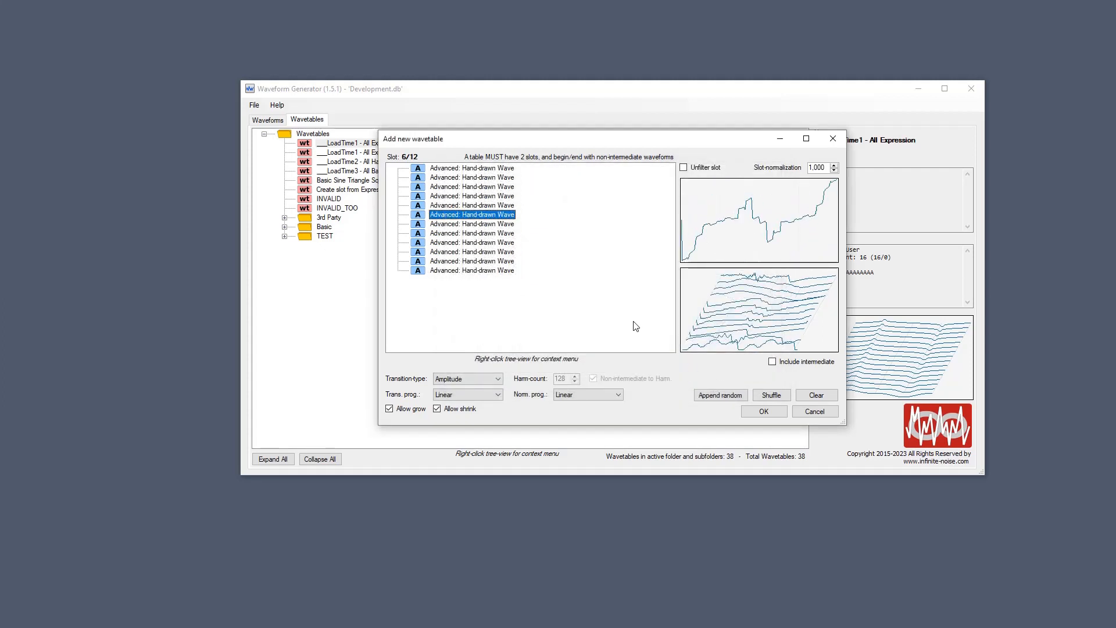
key(Up)
key(Up)
key(Up)
key(Up)
key(Up)
key(Up)
key(Up)
key(Up)
key(Up)
key(Up)
key(Up)
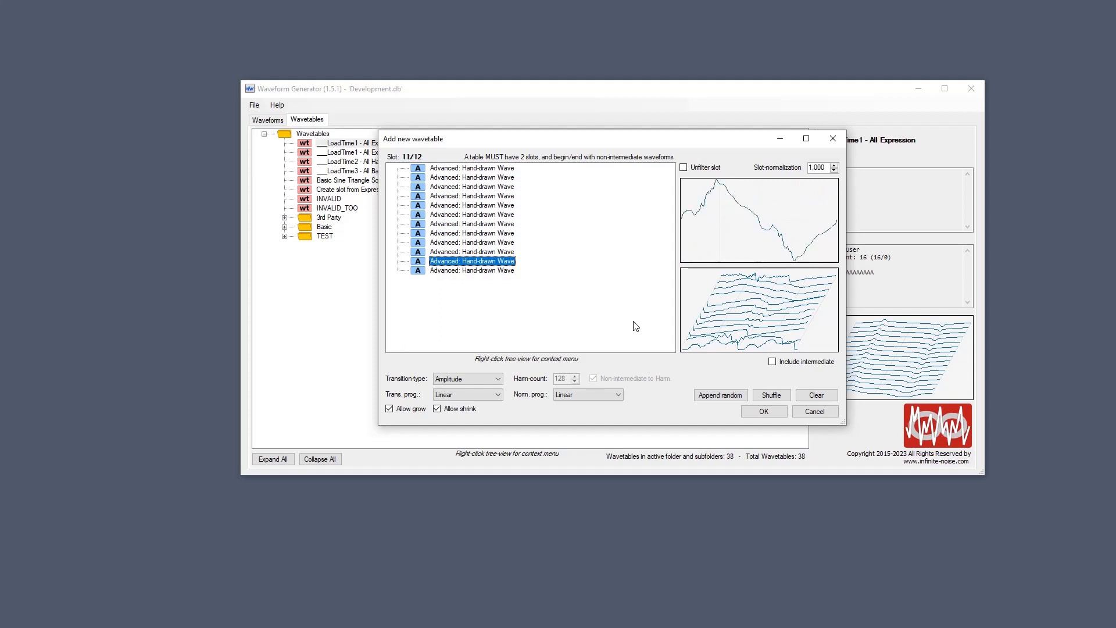
key(Down)
key(Down)
key(Down)
key(Down)
key(Down)
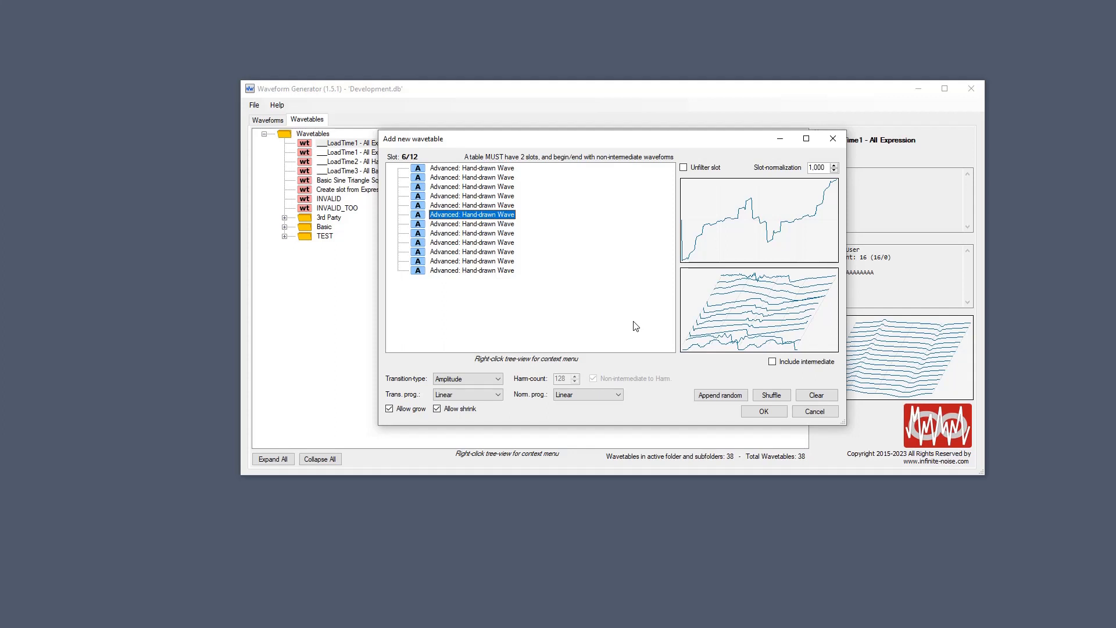
click(831, 139)
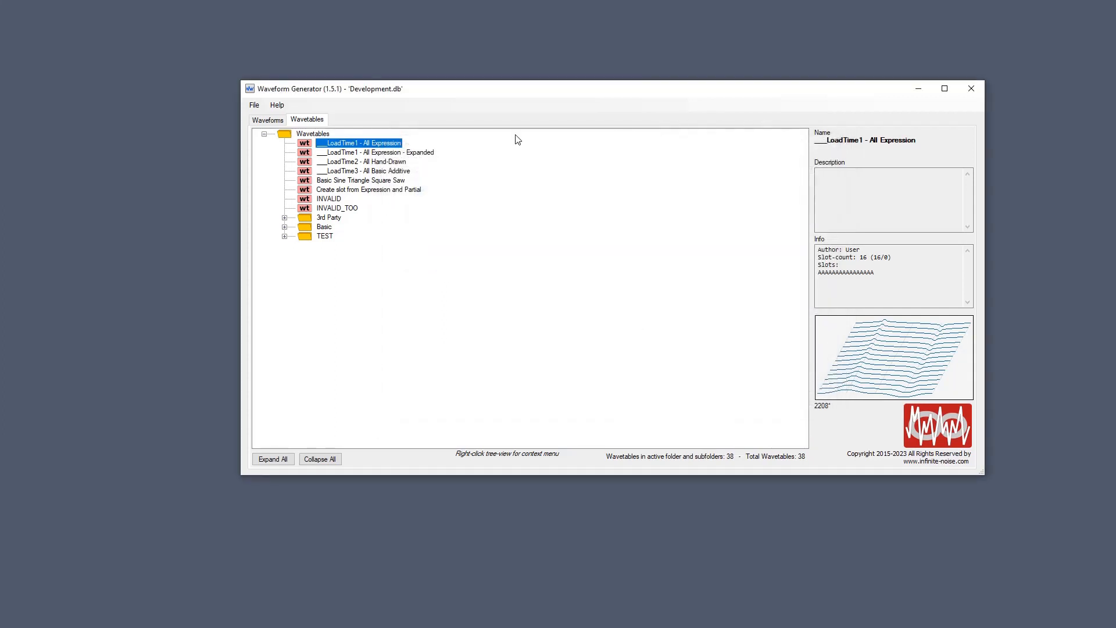
Step: Add a sub-folder named YouTube under the root Waveforms folder
click(271, 120)
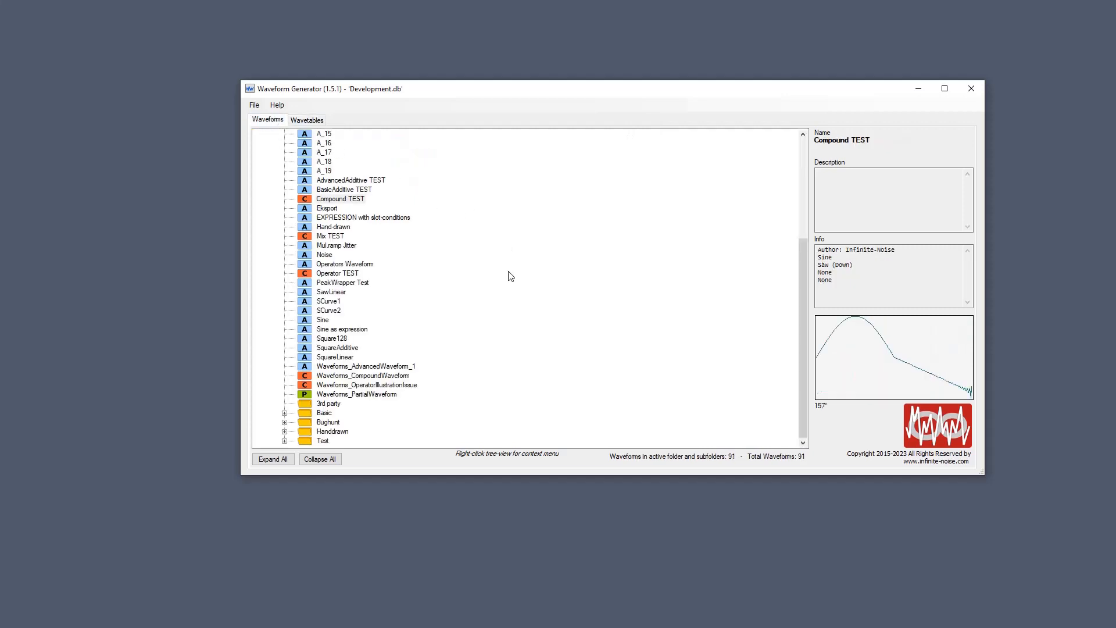
scroll(510, 276, up, 6)
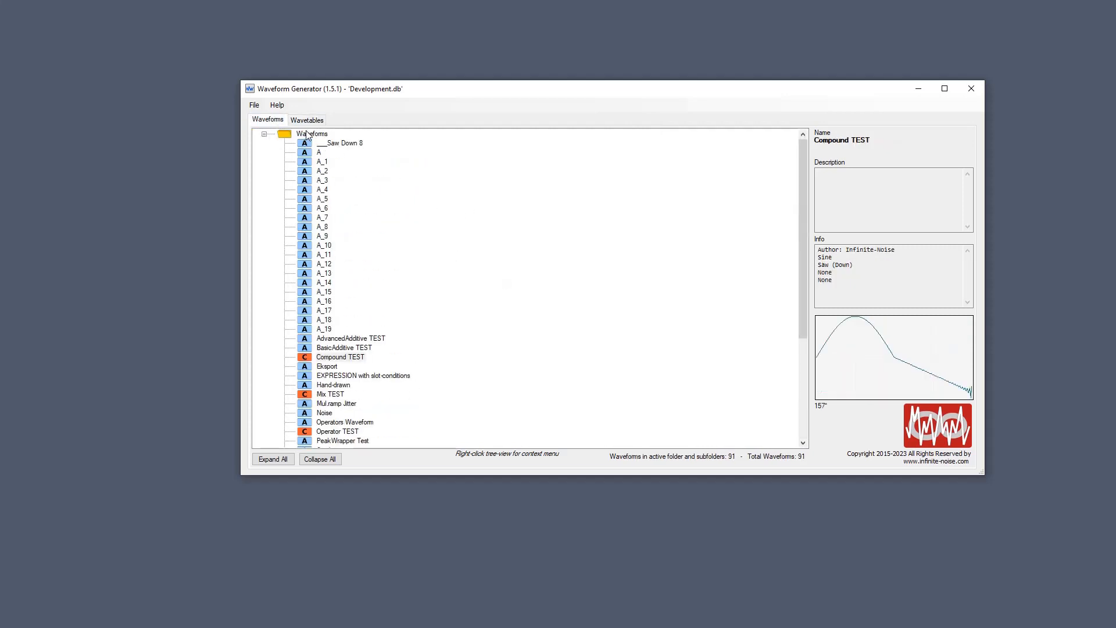
click(326, 136)
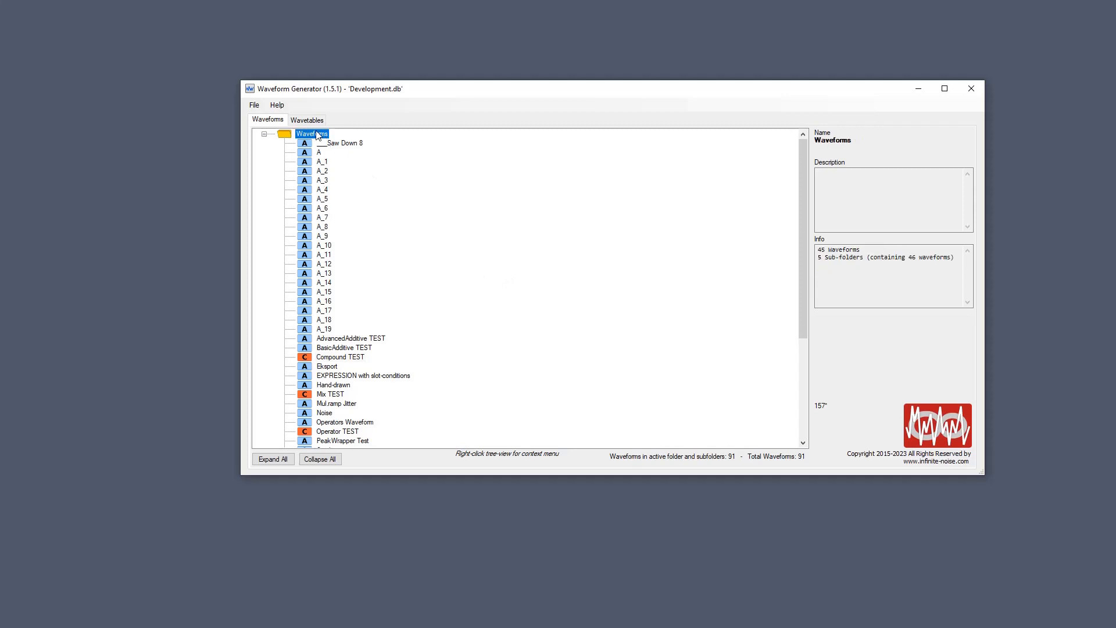
scroll(335, 384, down, 5)
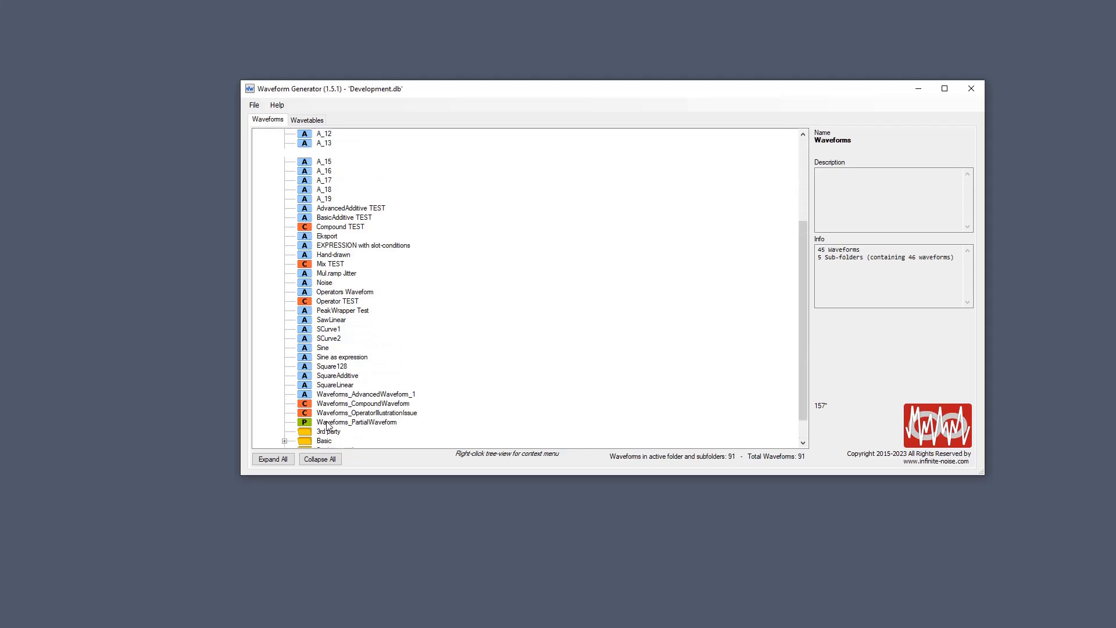
scroll(330, 422, up, 5)
right_click(317, 134)
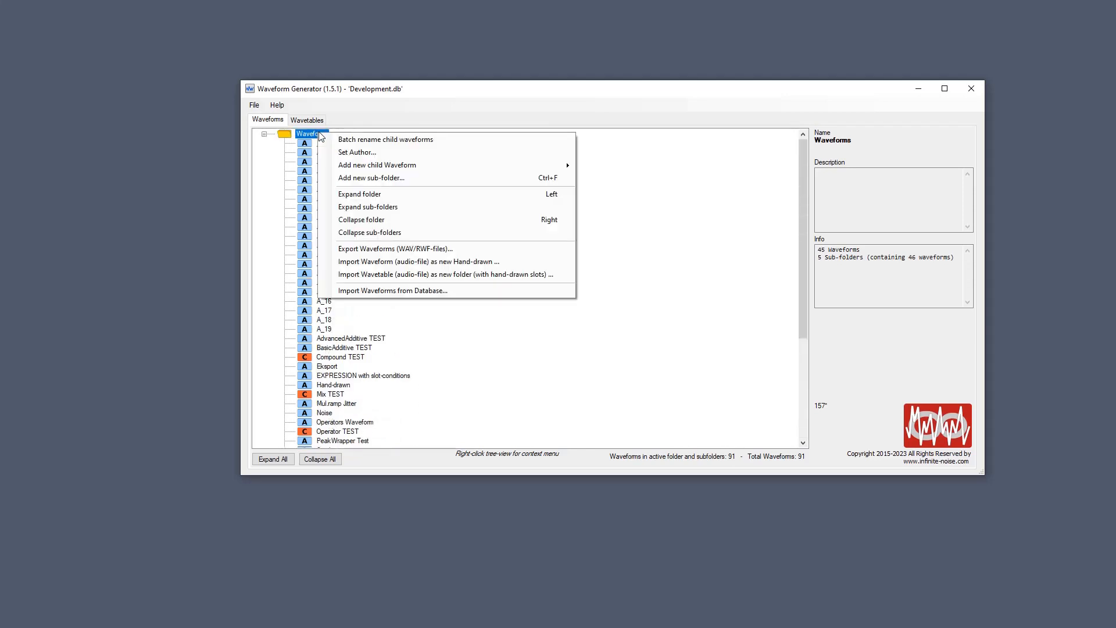
mouse_move(376, 171)
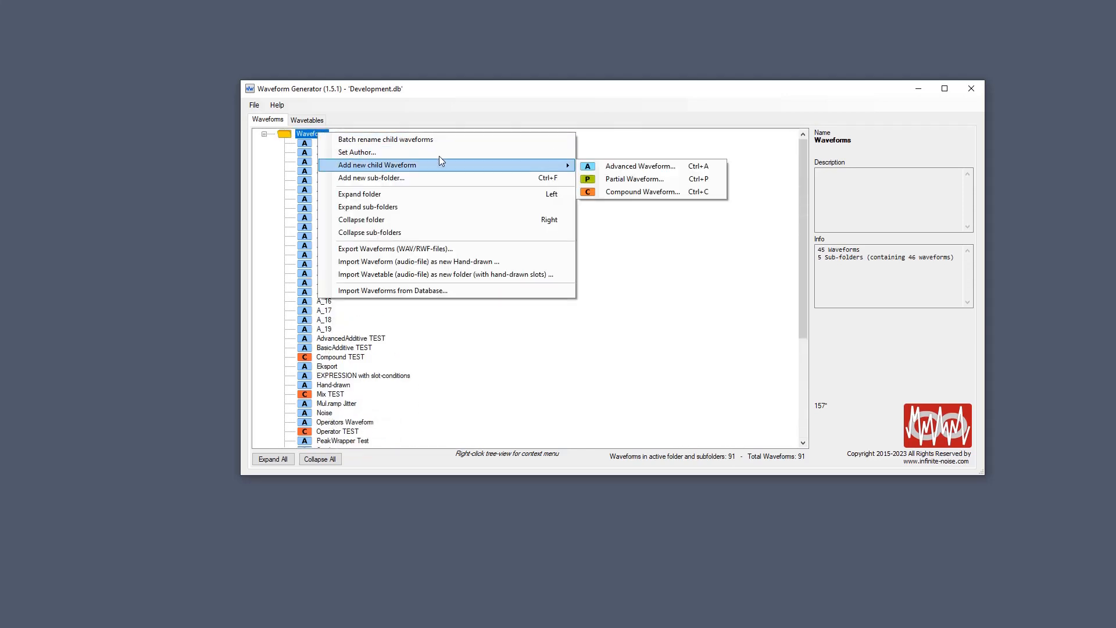
click(457, 176)
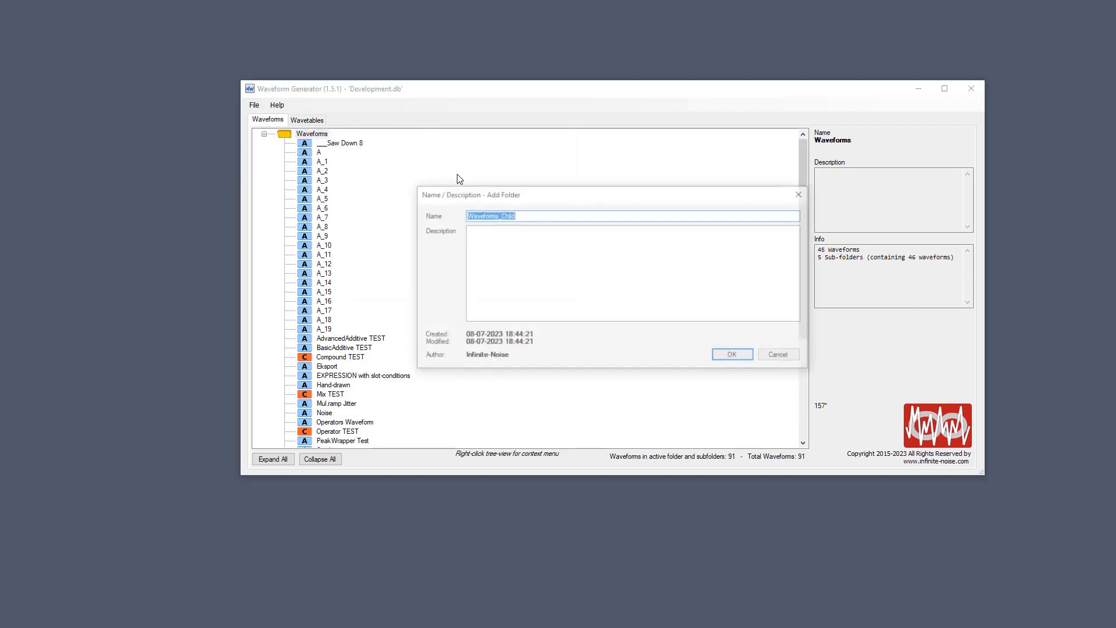
text(YouTube)
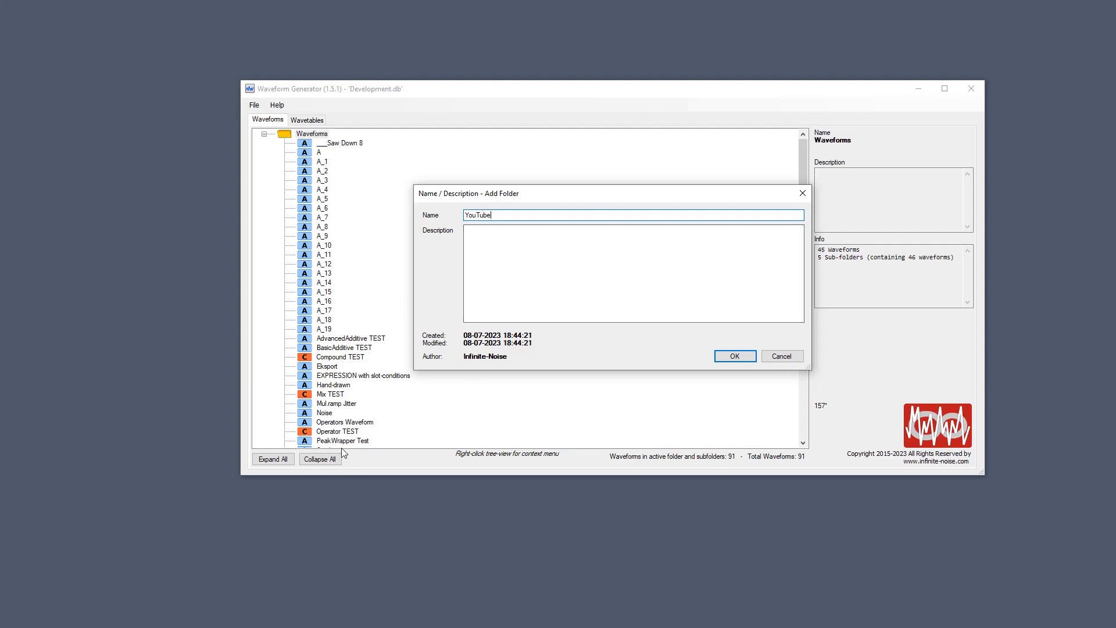
click(734, 357)
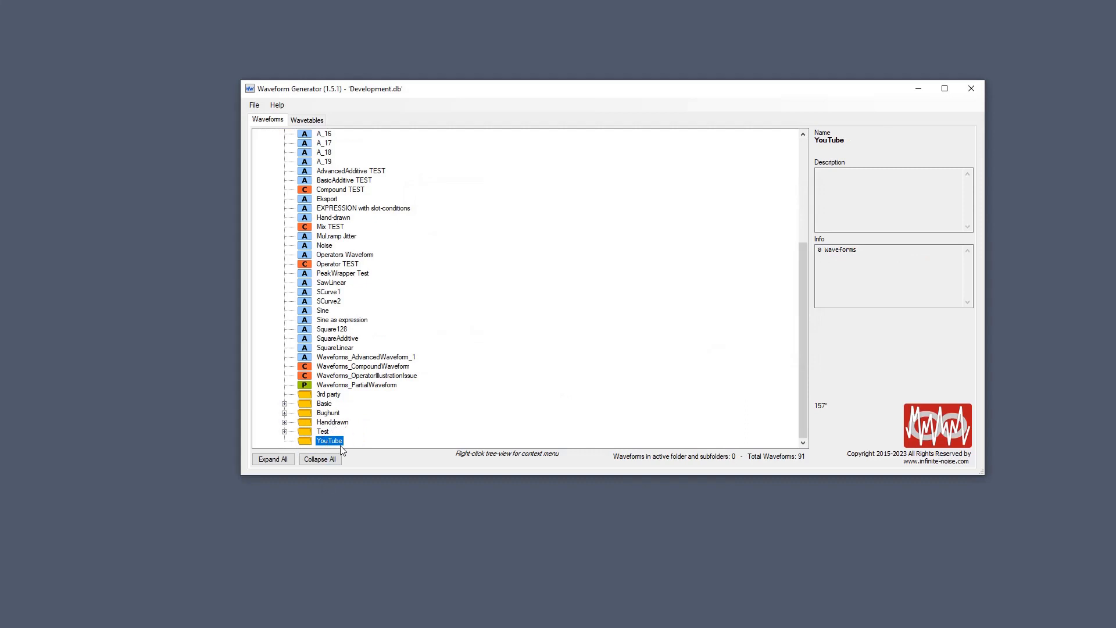
Step: Delete the empty YouTube folder from the waveforms
key(Delete)
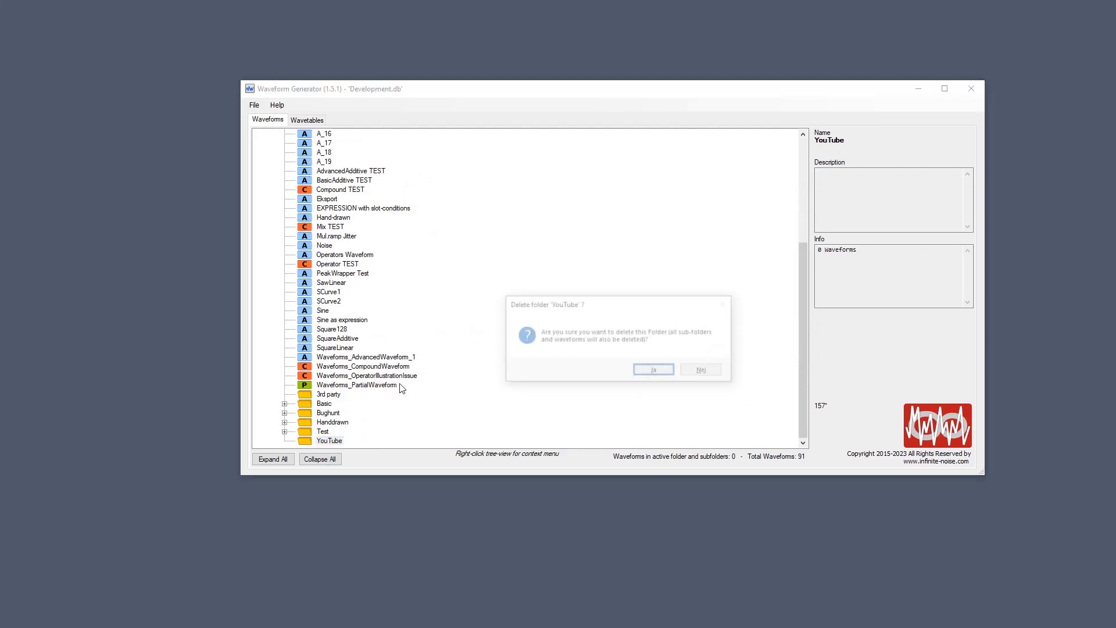
key(Return)
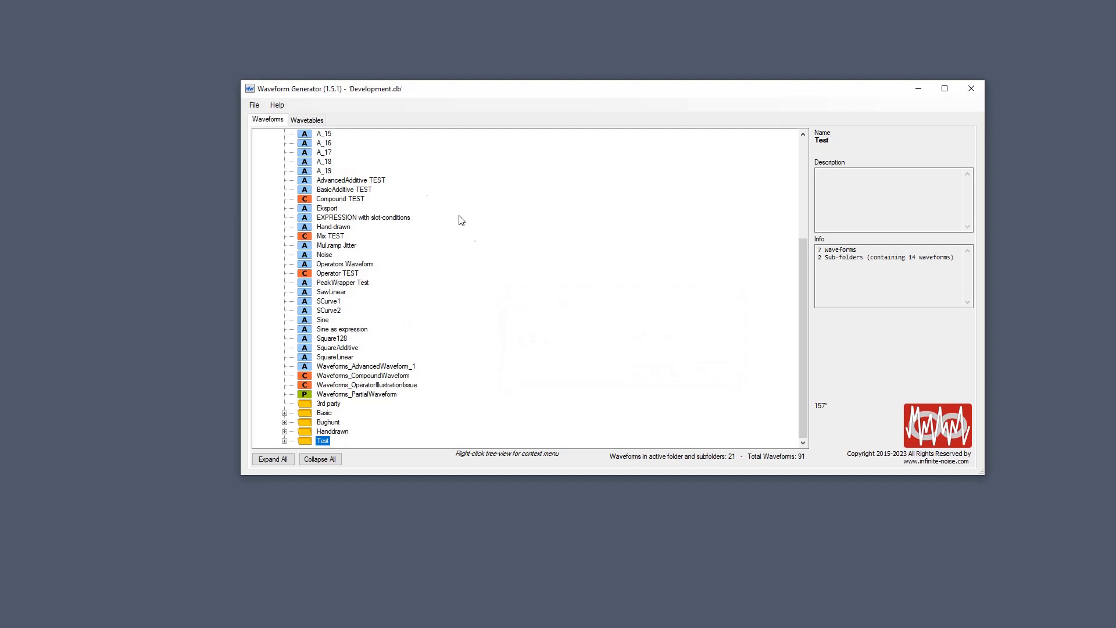
Step: Check the author and date details of wavetable 4088 in the 3rd Party folder without renaming it
click(306, 122)
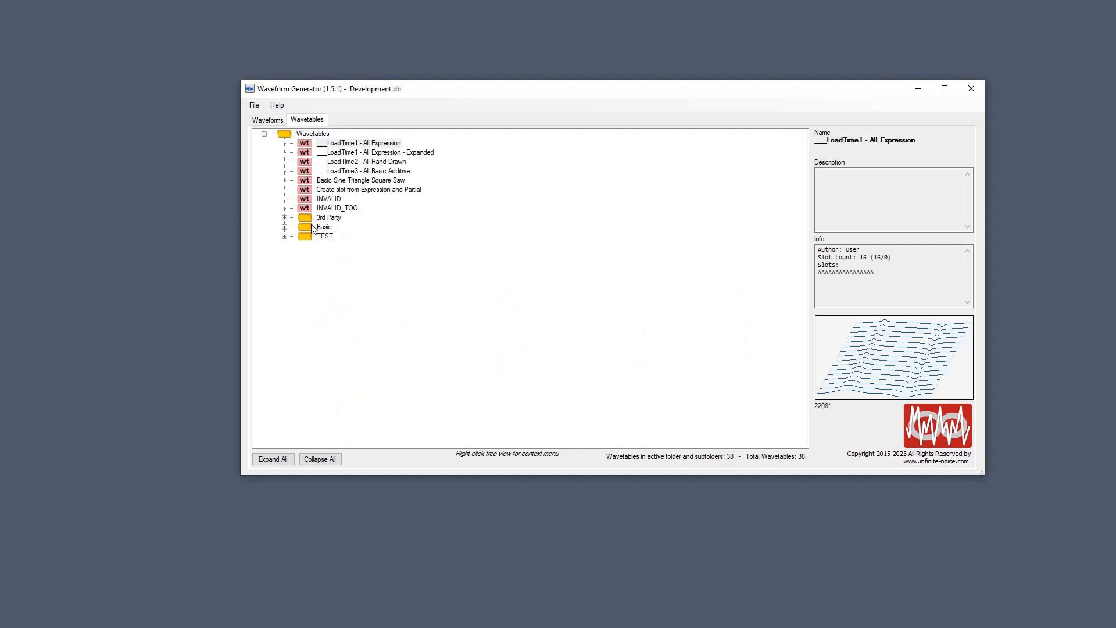
click(285, 218)
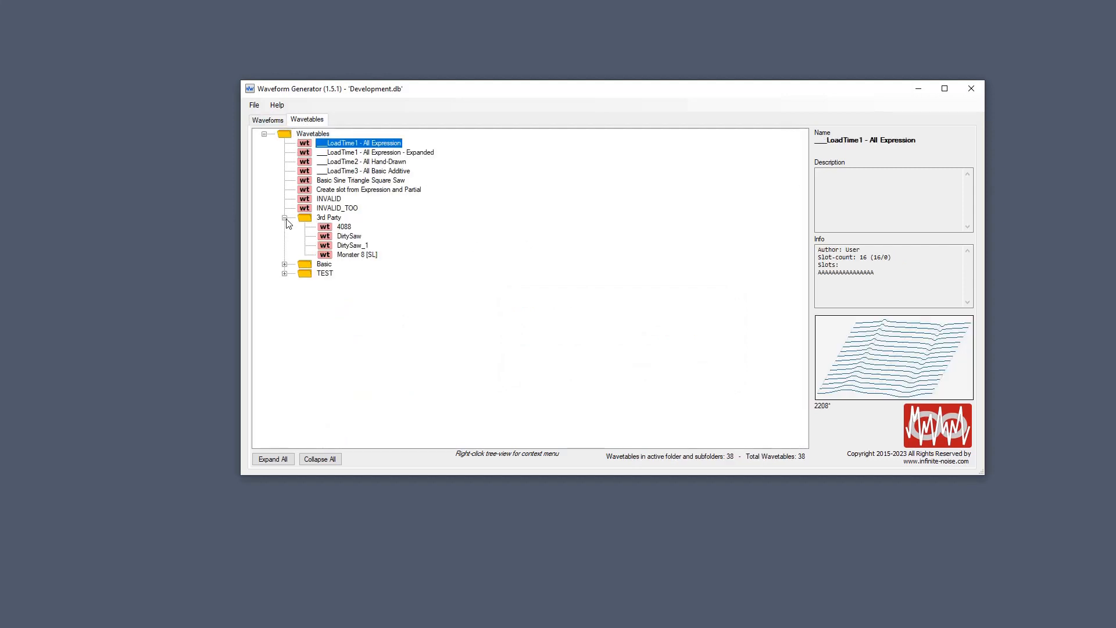
click(347, 229)
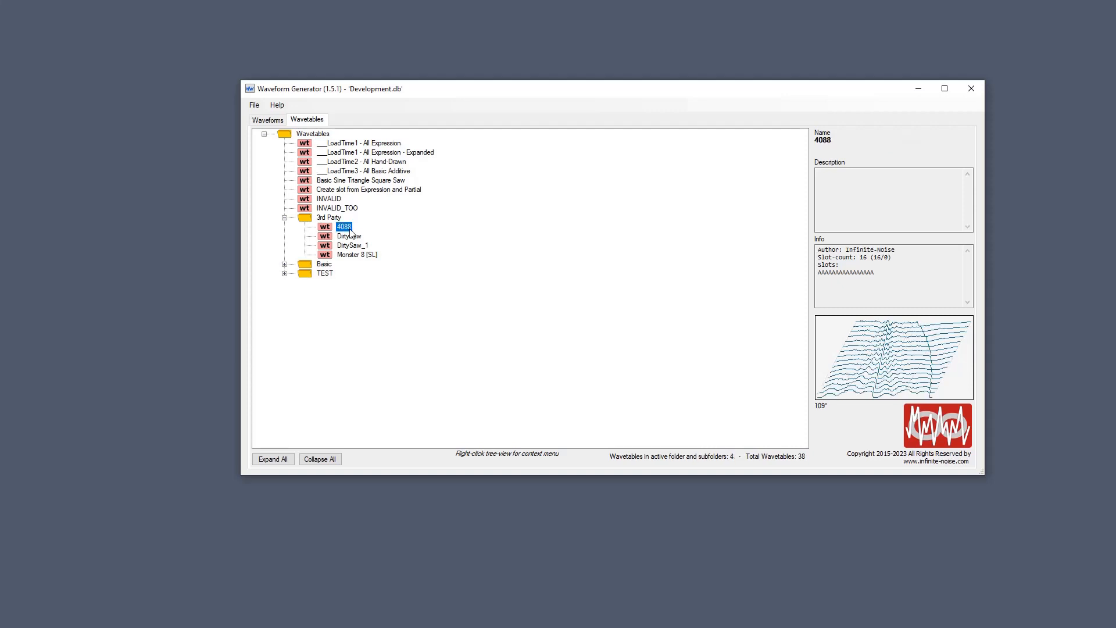
right_click(351, 233)
click(386, 253)
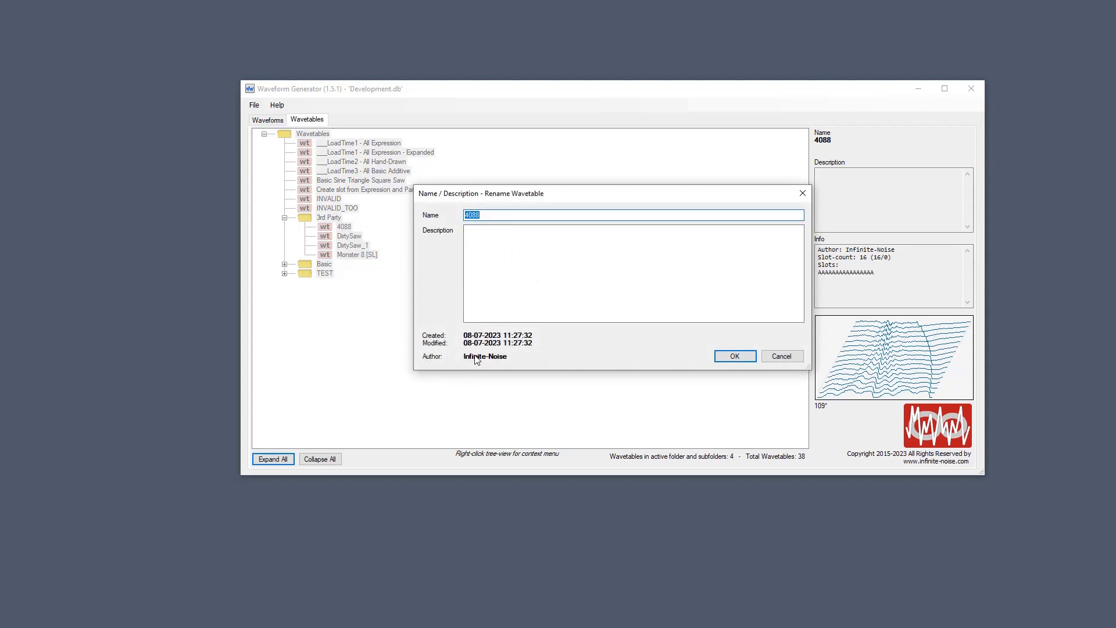
click(782, 356)
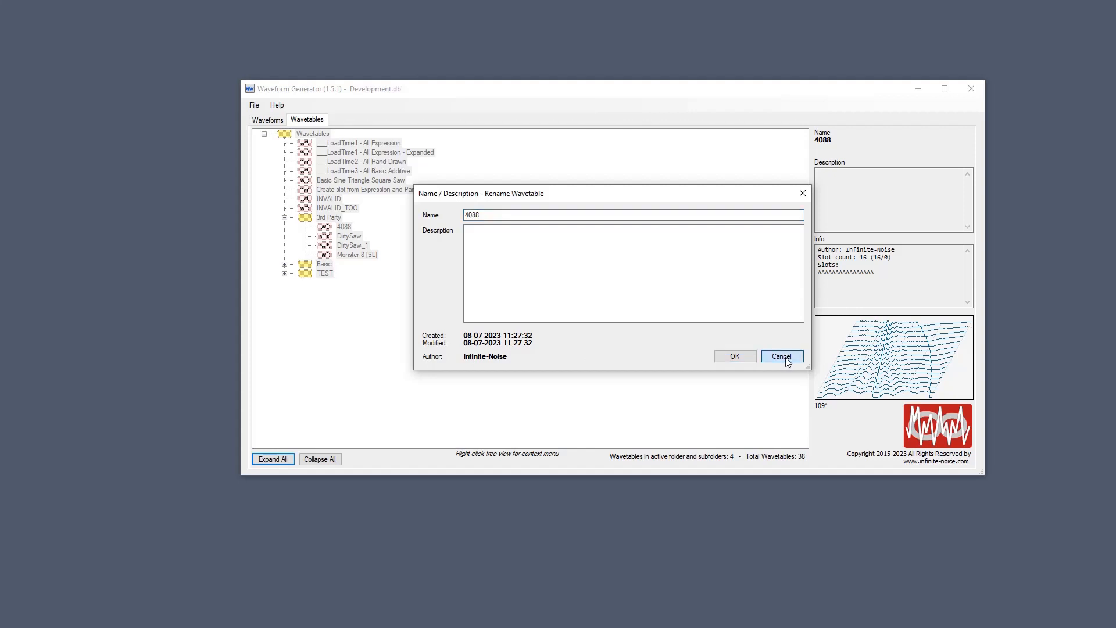
Step: Examine the Author entry in the general settings and close the settings without saving
click(259, 110)
click(271, 132)
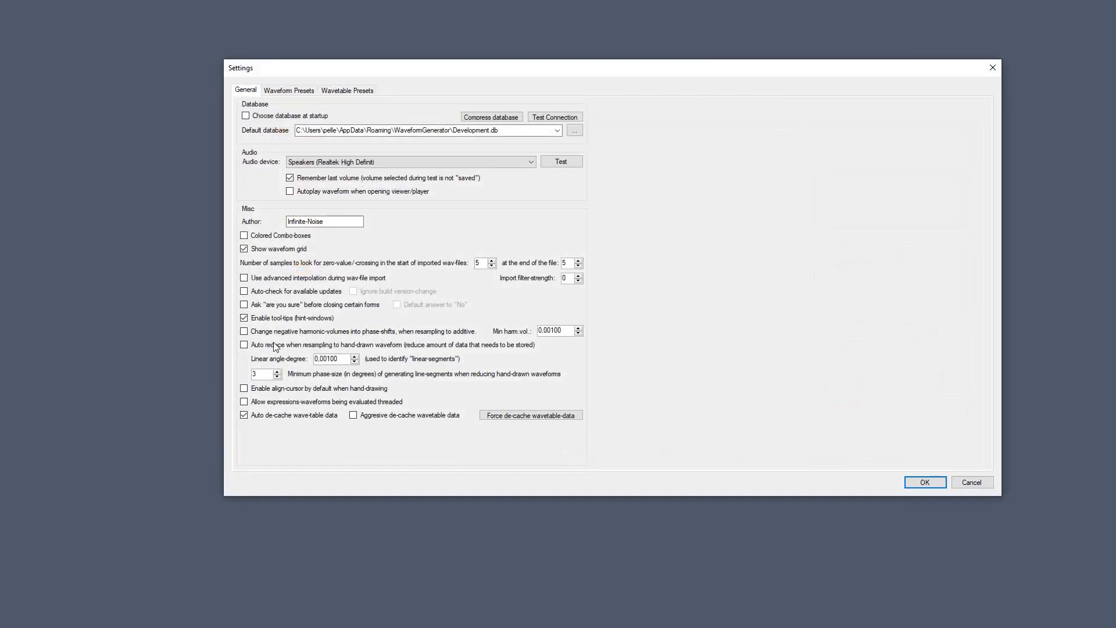
drag(343, 224, 257, 226)
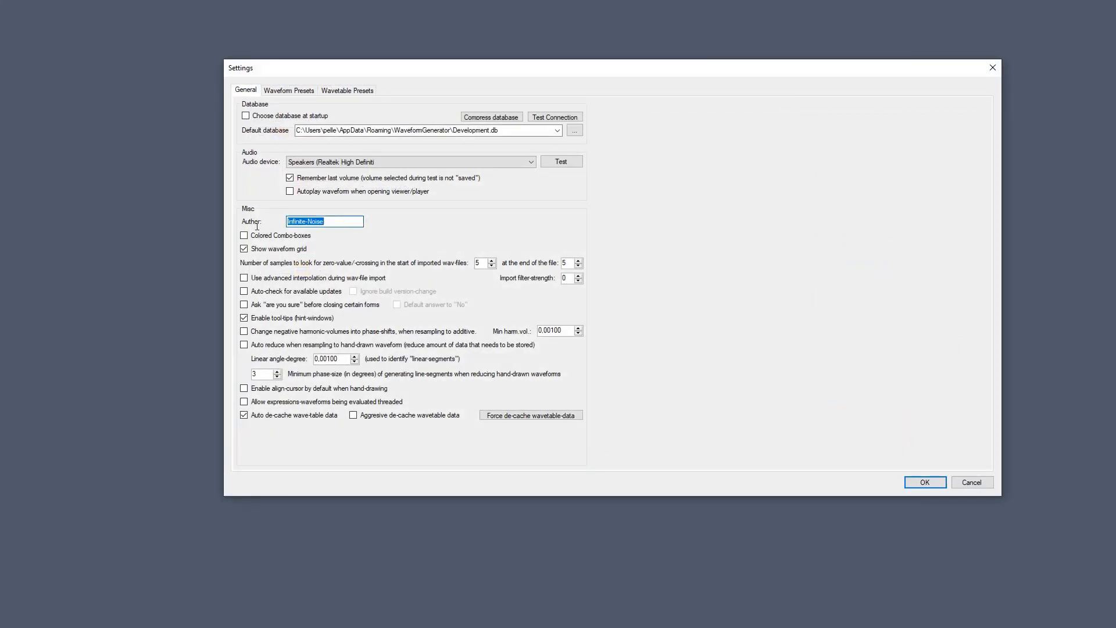
click(992, 68)
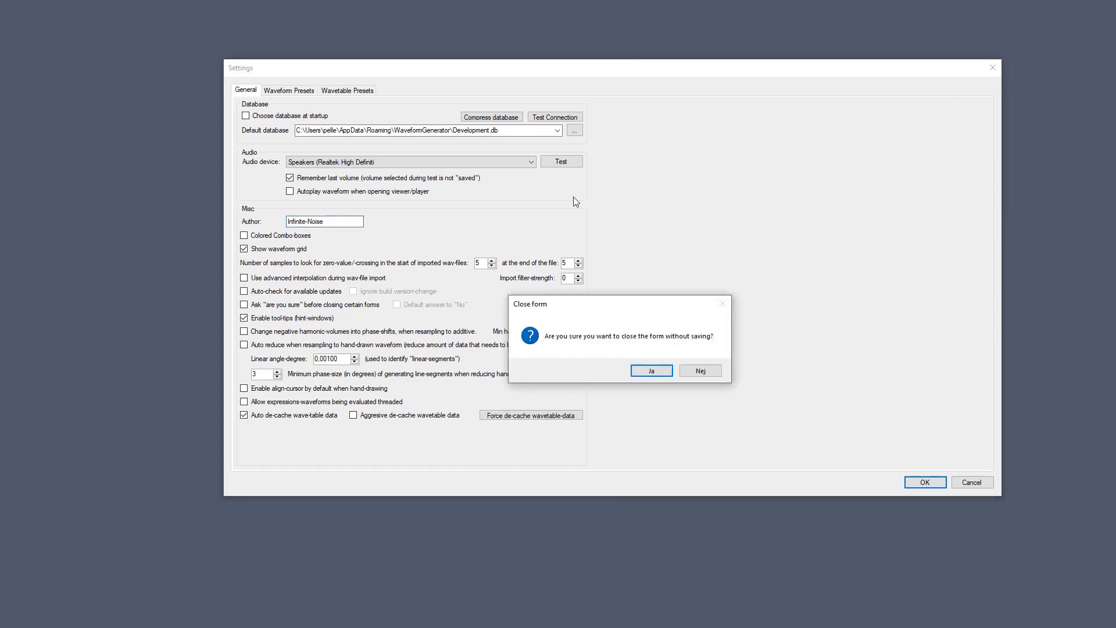
click(650, 371)
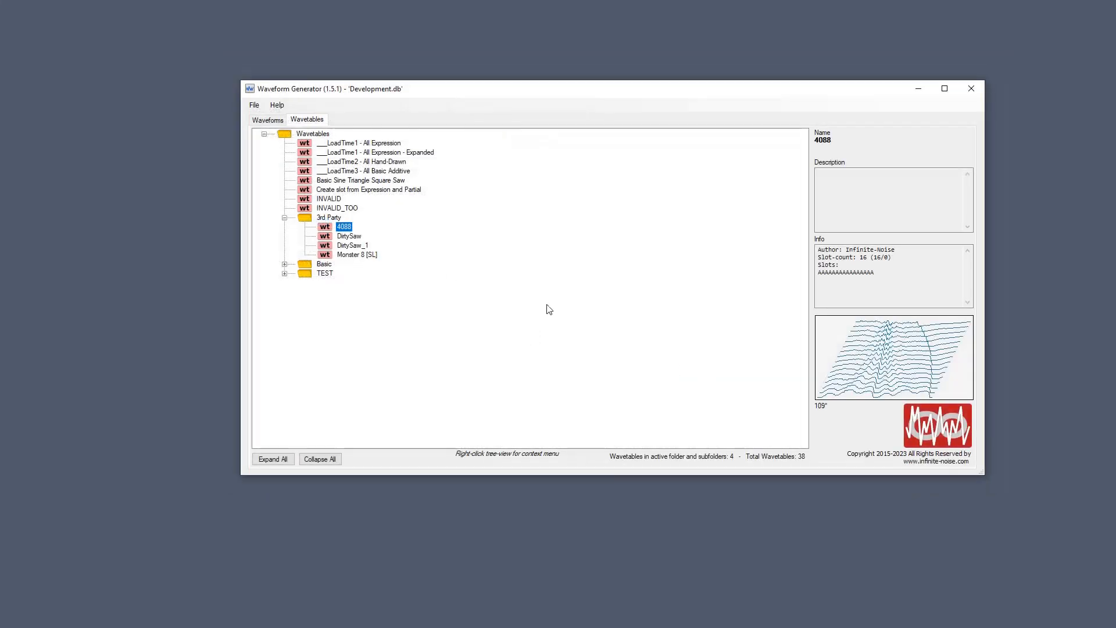
Step: Add a sub-folder named Seerum under the 3rd Party wavetable folder
right_click(330, 219)
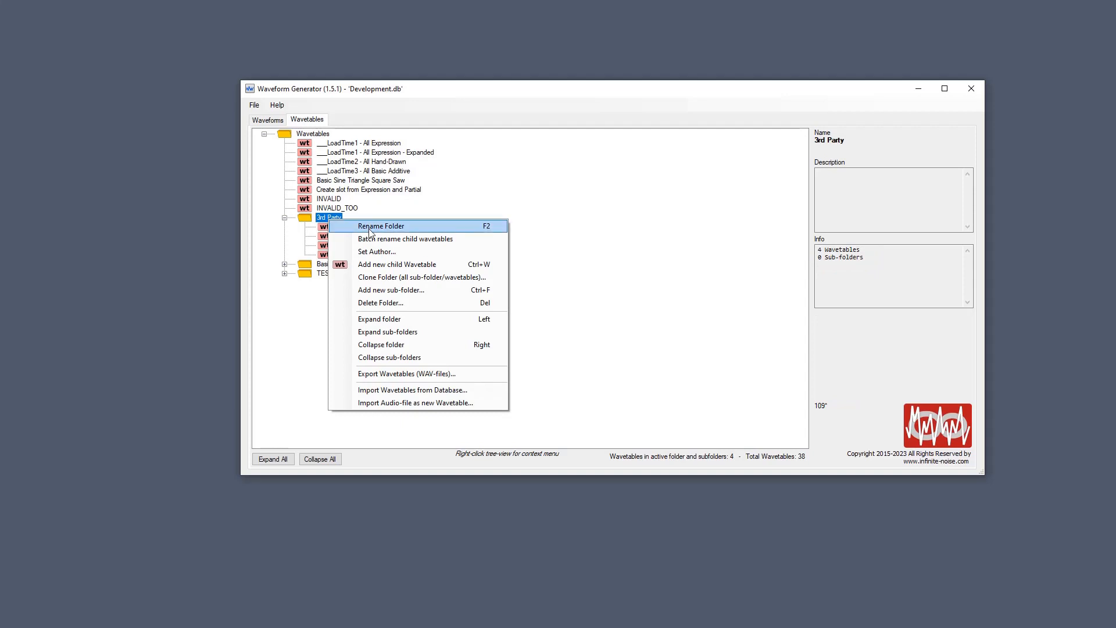
click(383, 291)
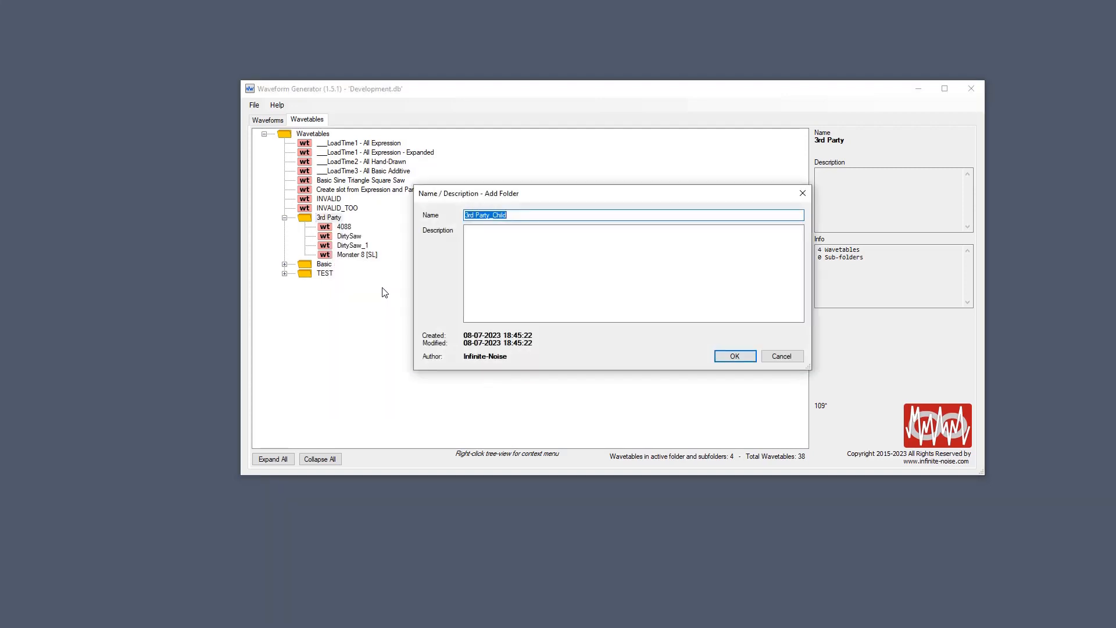
text(Seerum)
key(Return)
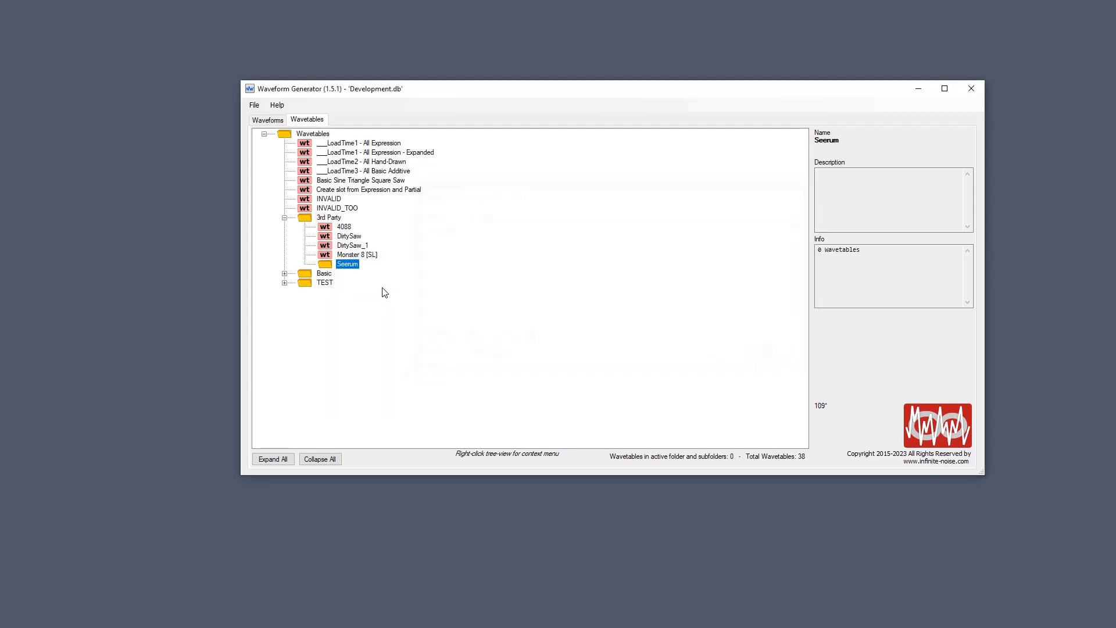
Step: Move the wavetables 4088, DirtySaw, DirtySaw_1 and Monster 8 [SL] from 3rd Party into its Seerum sub-folder
click(356, 258)
drag(356, 258, 347, 237)
click(348, 227)
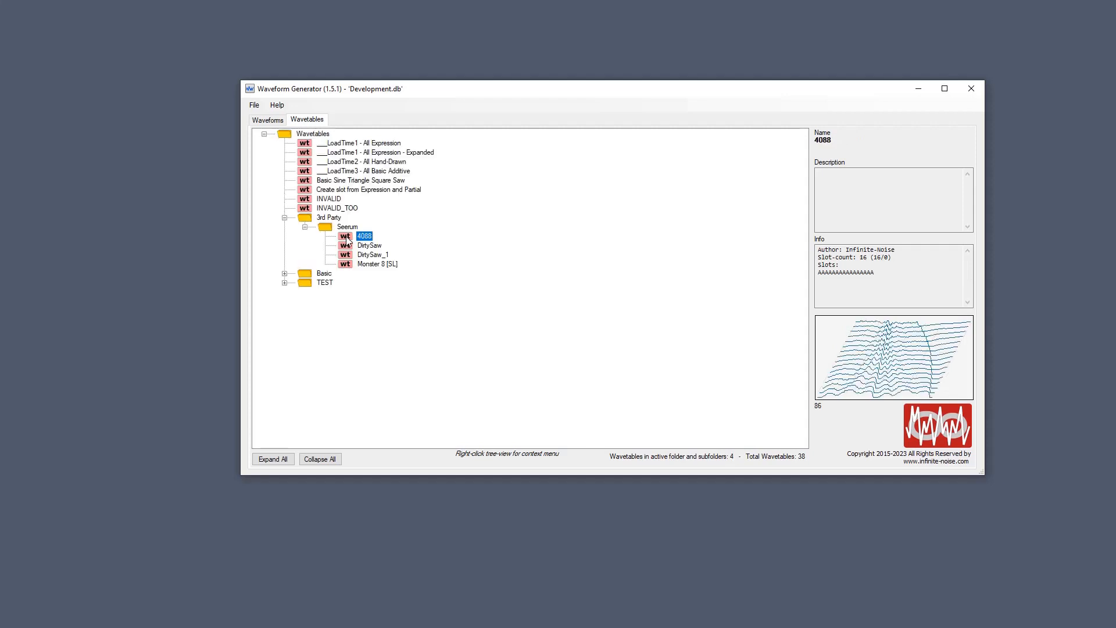
Step: Set the author of the Seerum folder's wavetables to Xfer
right_click(349, 227)
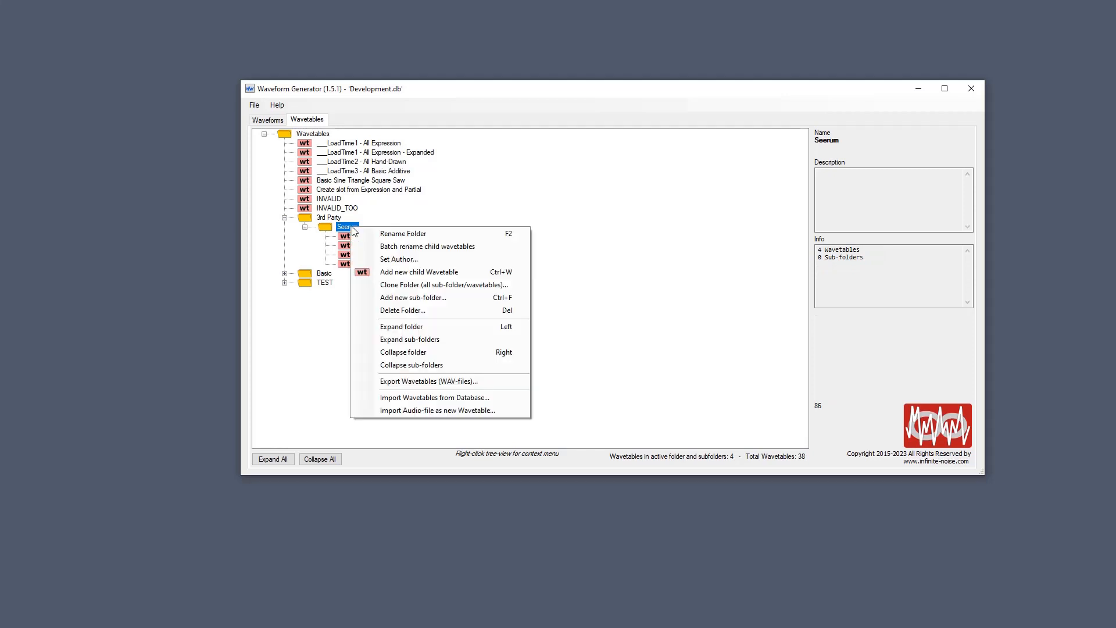
click(405, 259)
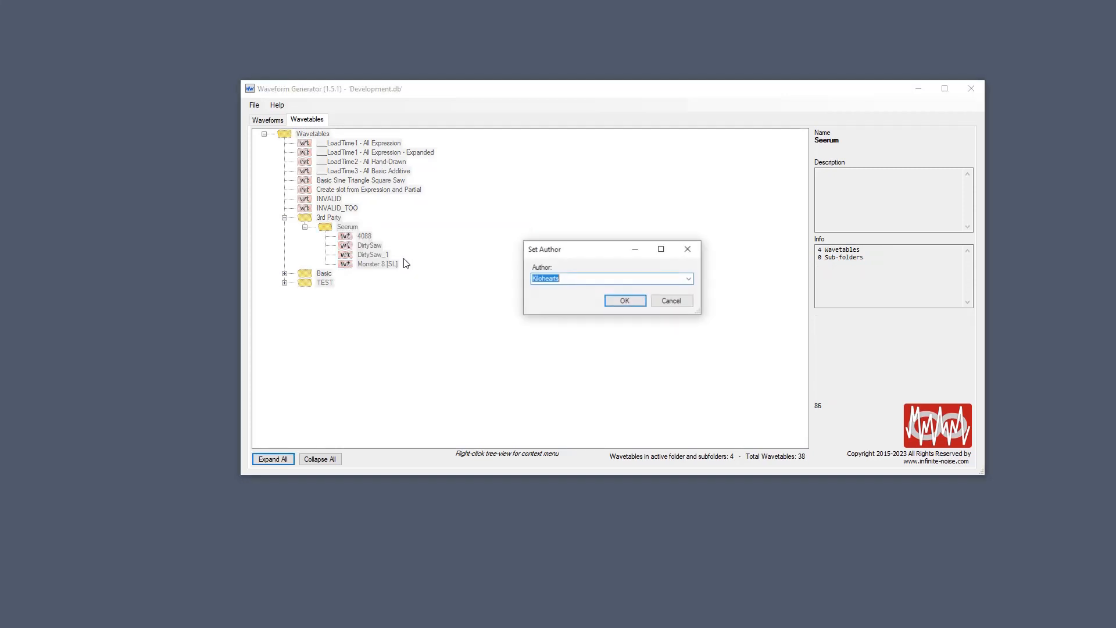
text(Xf)
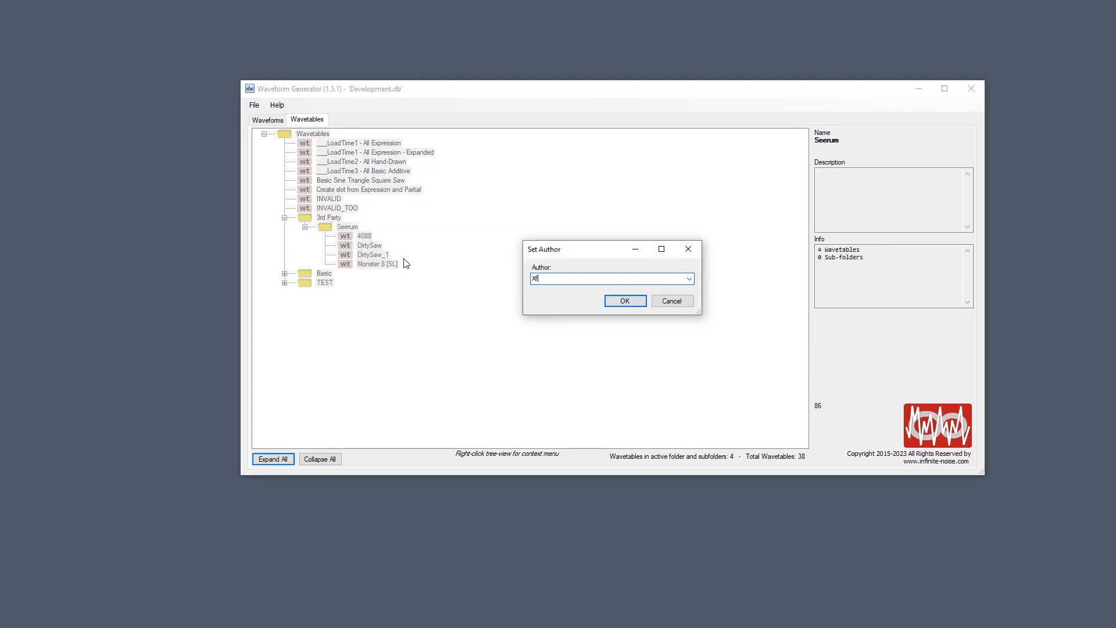
text(er)
click(626, 300)
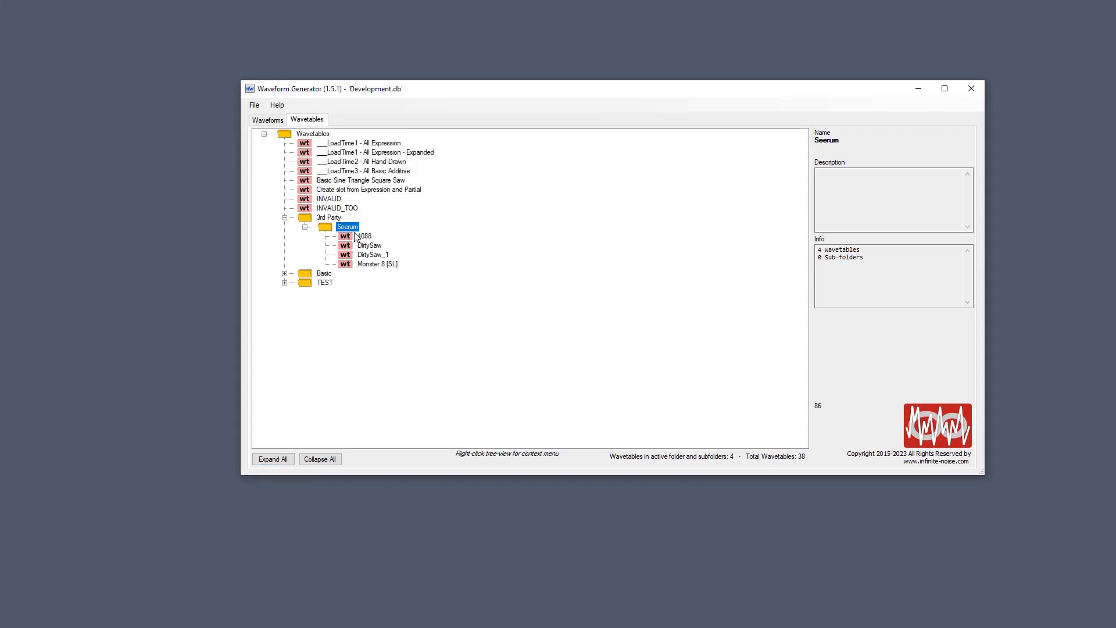
Step: Inspect the current and original author of wavetable 4088 in its name and description details
click(365, 236)
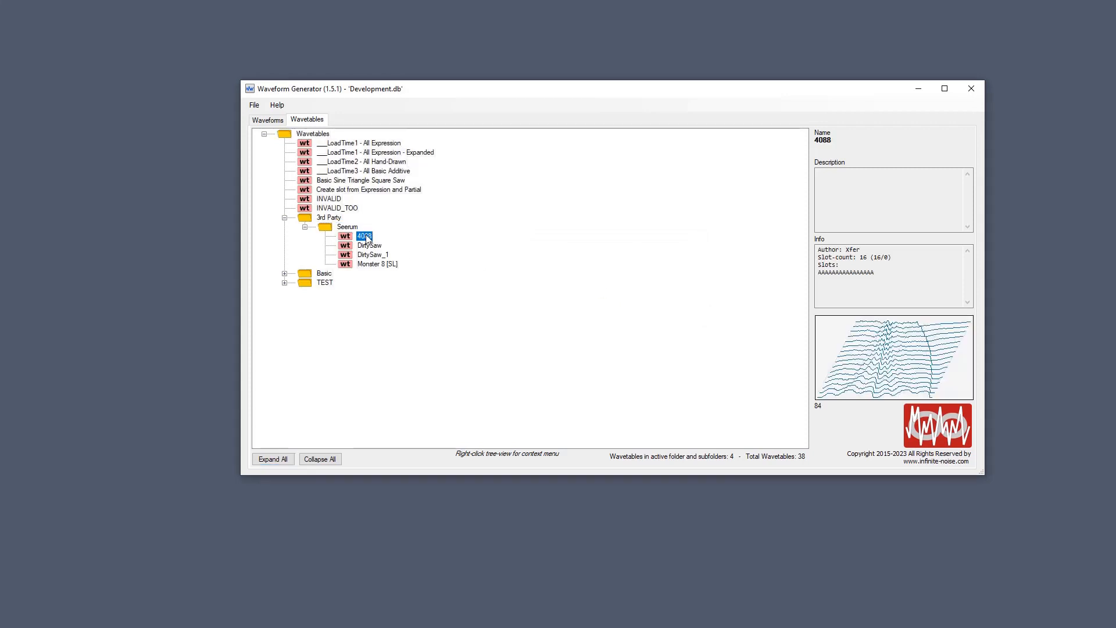
double_click(365, 237)
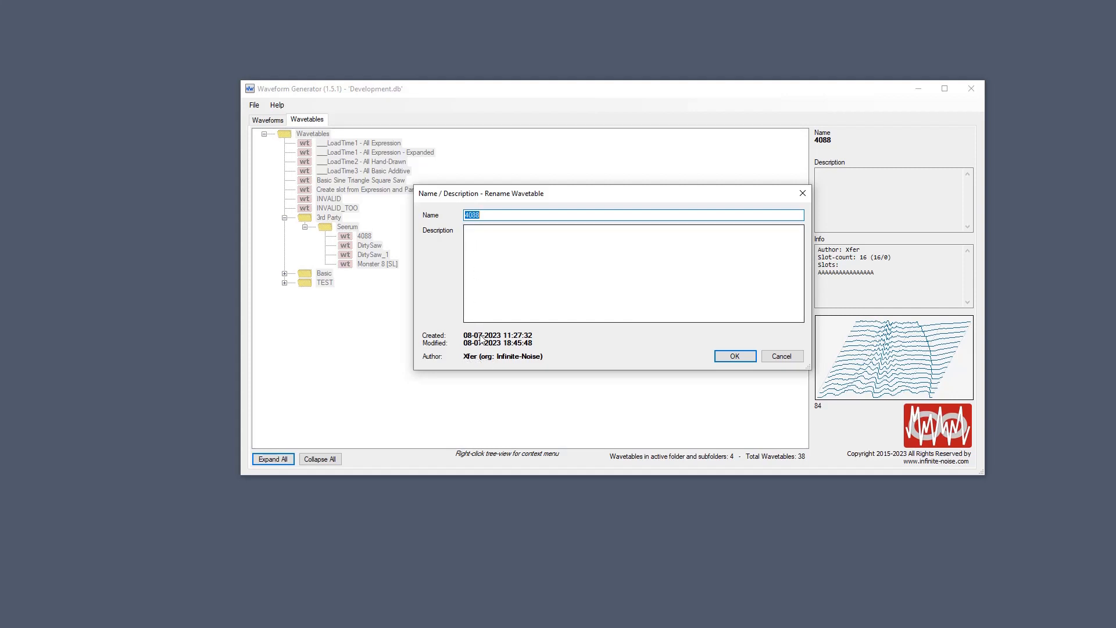
click(801, 191)
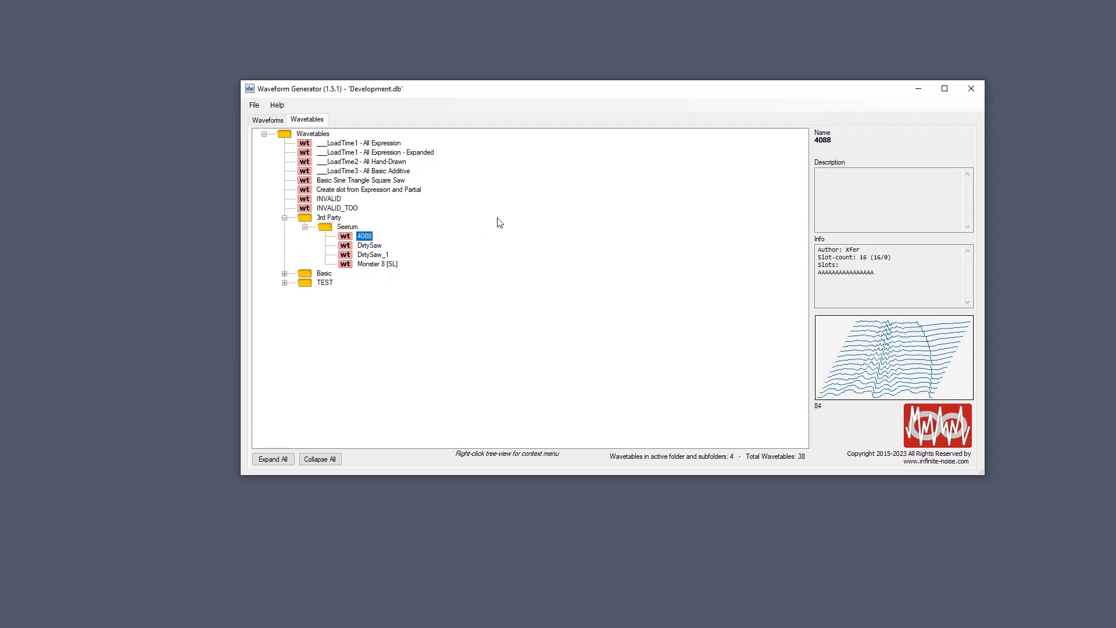
Step: Open wavetable 4088 for editing, save it without changes, and check its author details again
double_click(363, 237)
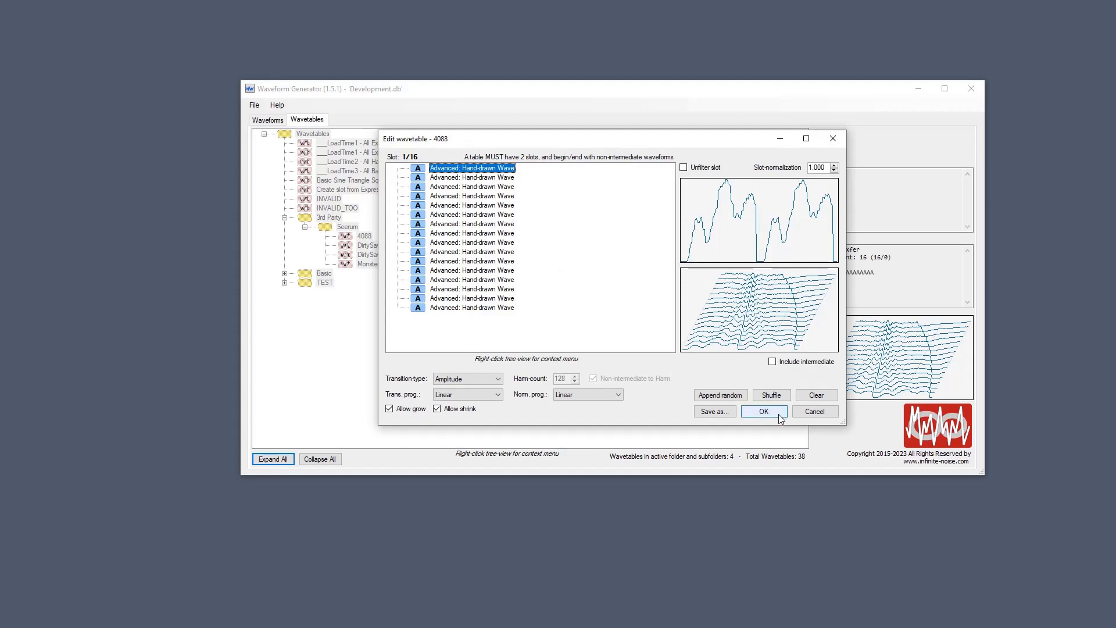
click(779, 413)
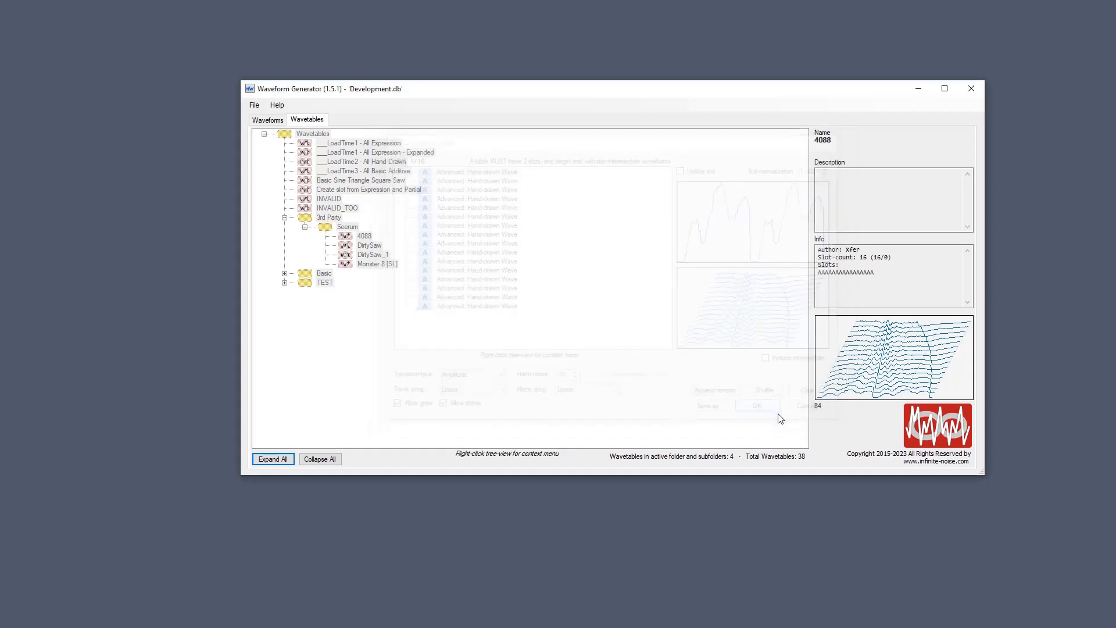
right_click(361, 237)
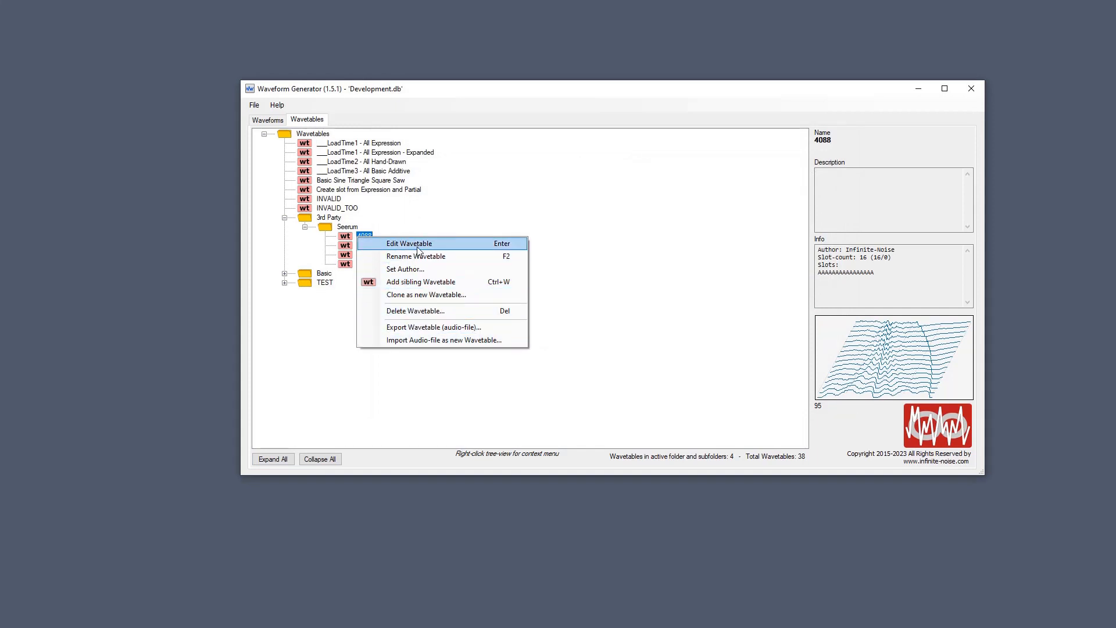
click(419, 269)
click(622, 301)
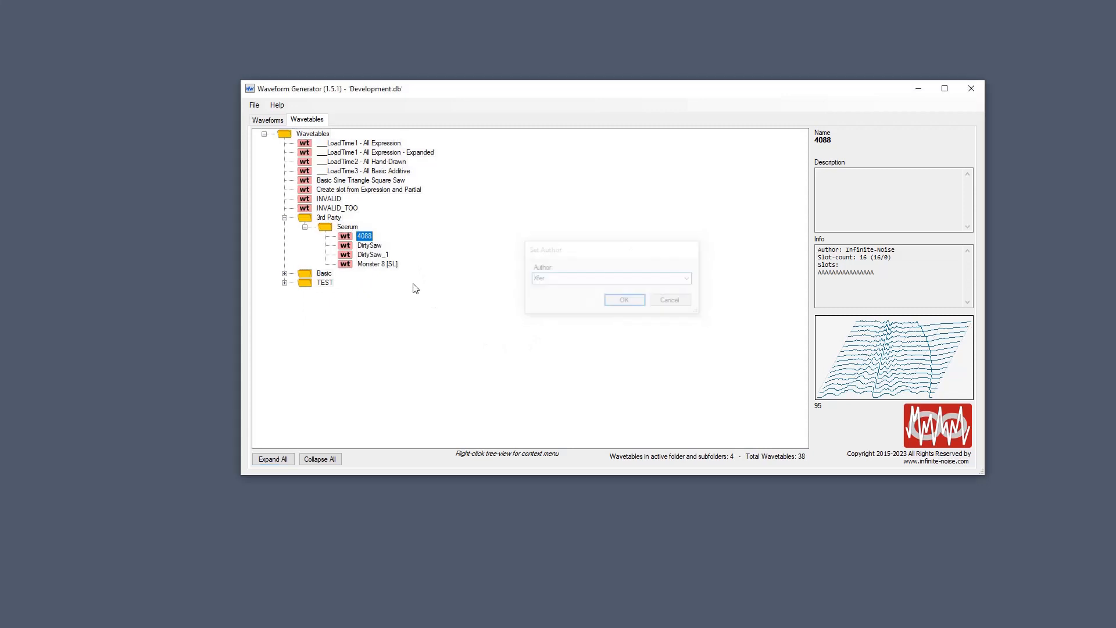
key(F2)
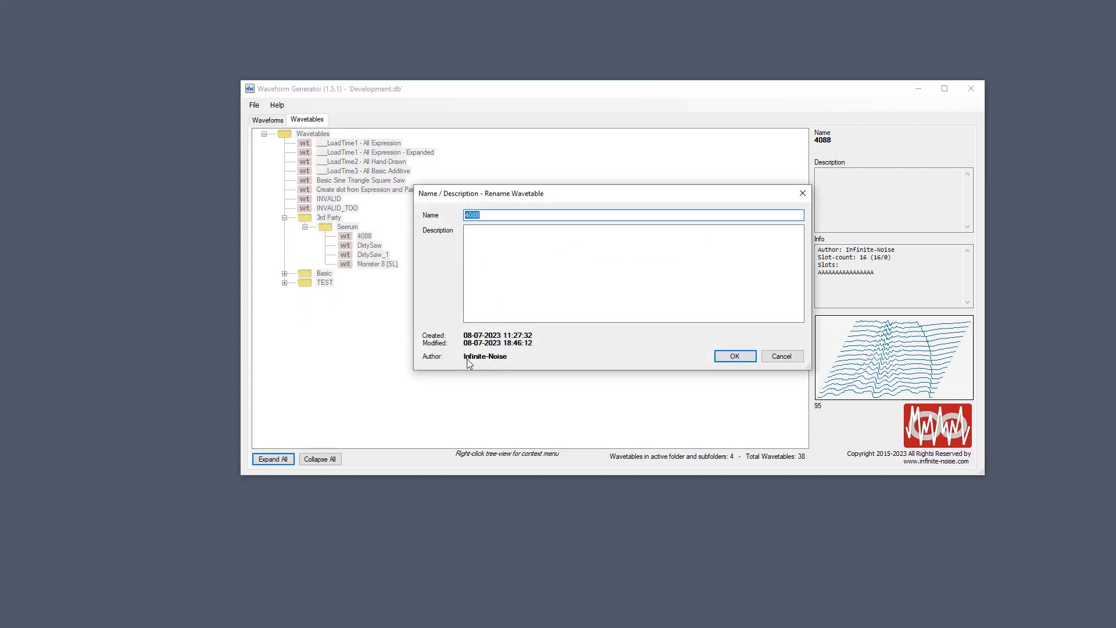
key(Escape)
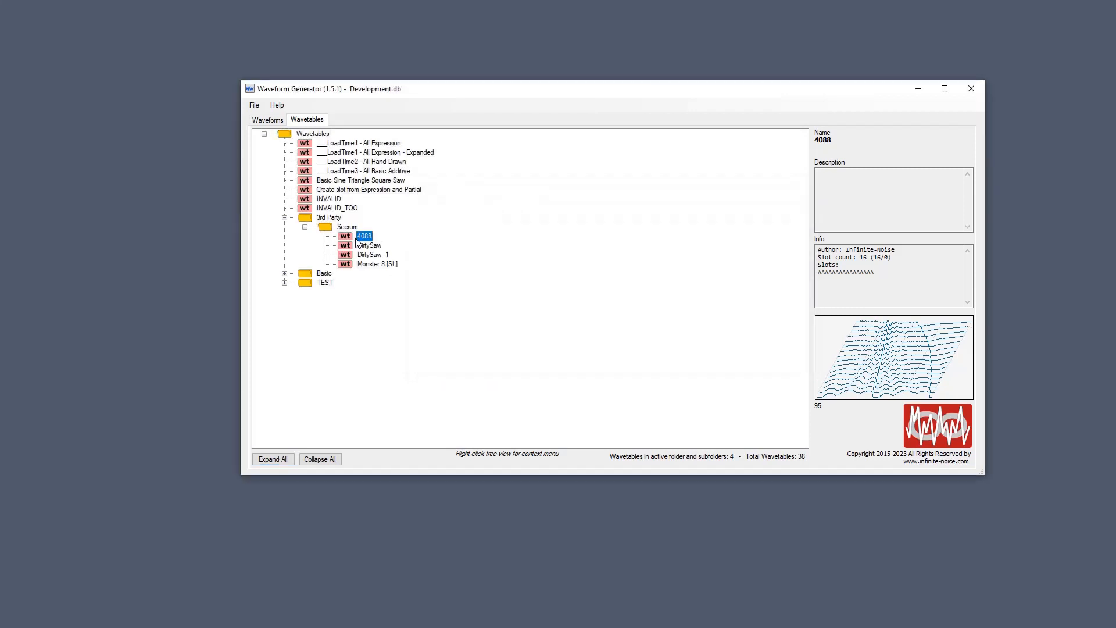
Step: Set the author of the single wavetable 4088 to Xfer
right_click(361, 236)
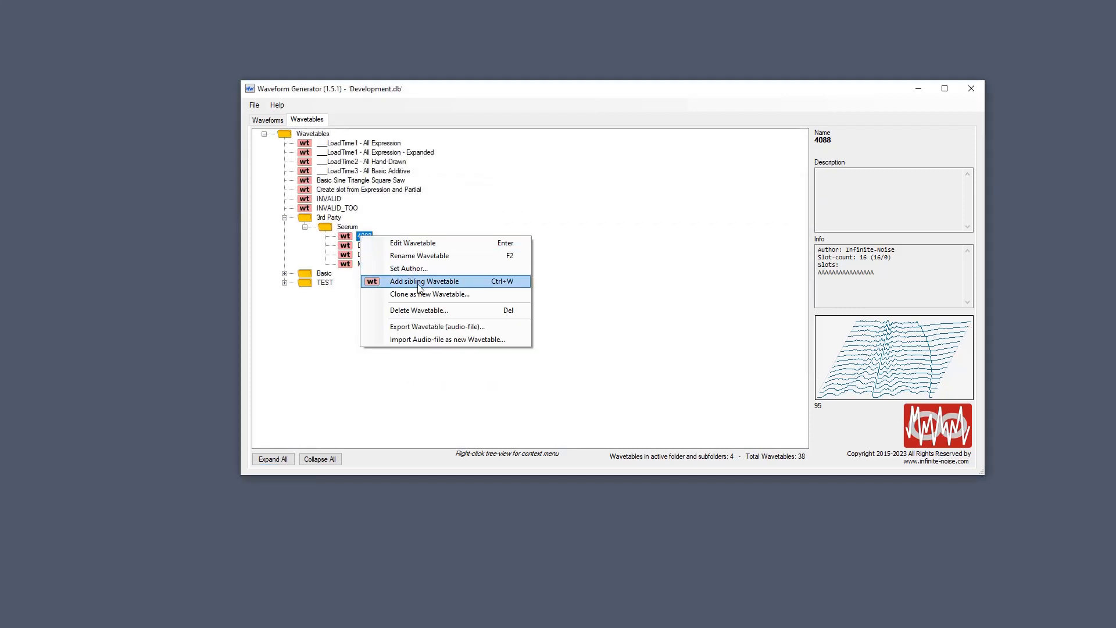
click(421, 268)
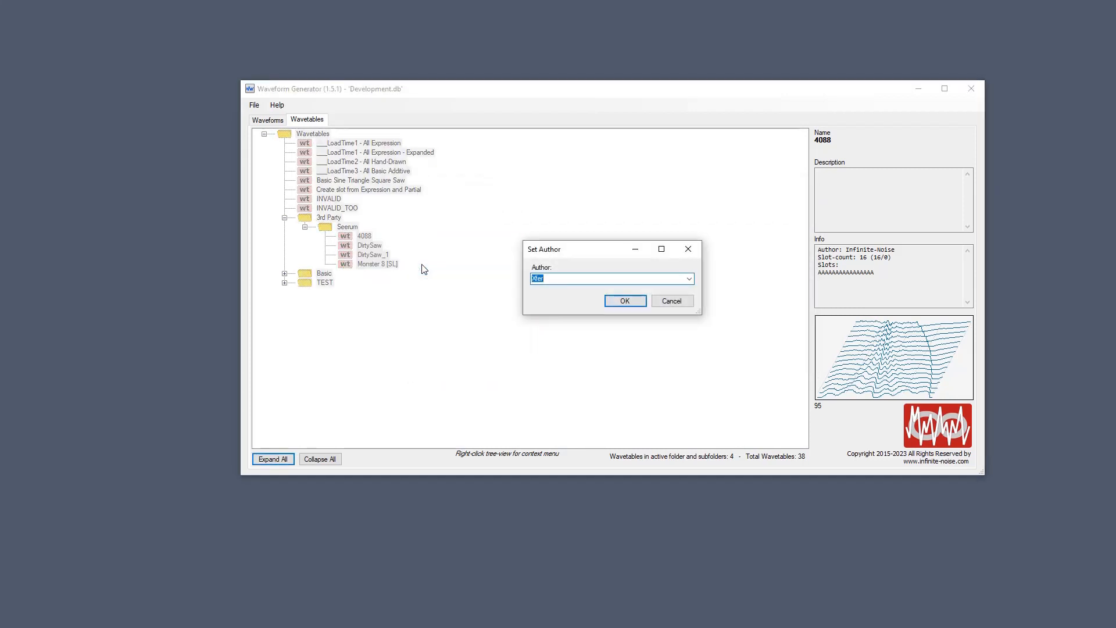
click(625, 302)
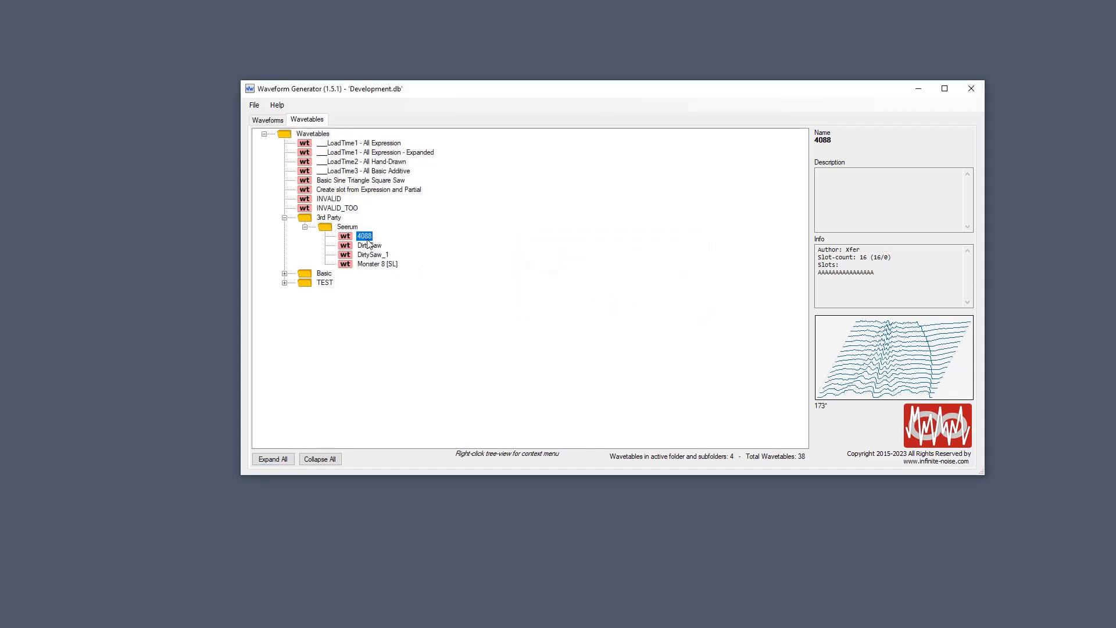
Step: View the remembered author in wavetable 4088's Set Author dialog and close it without applying
right_click(366, 236)
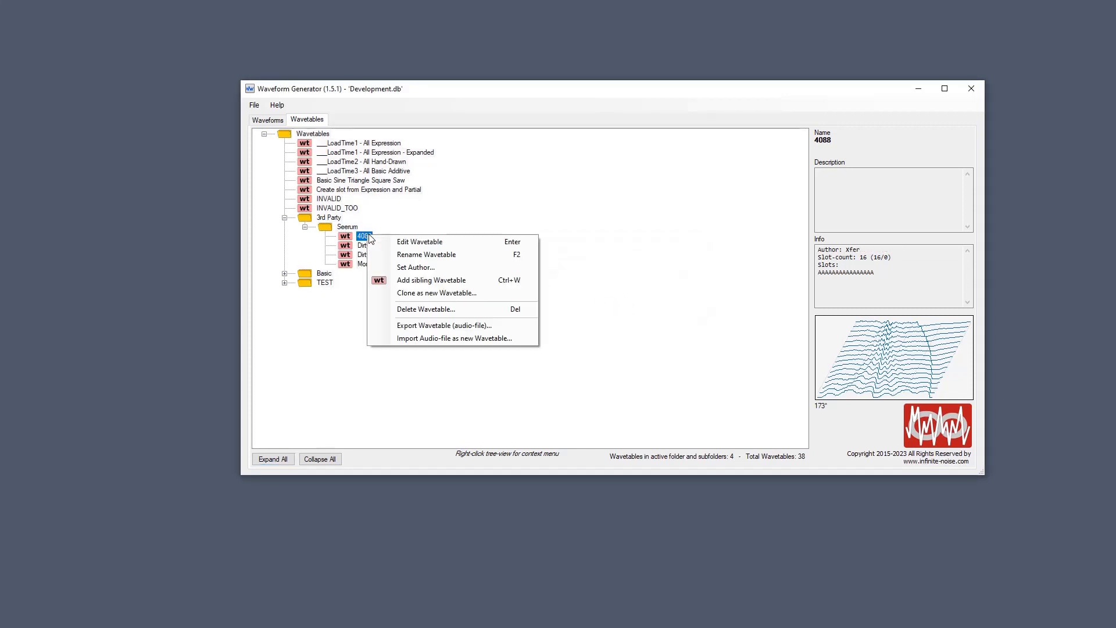
click(421, 267)
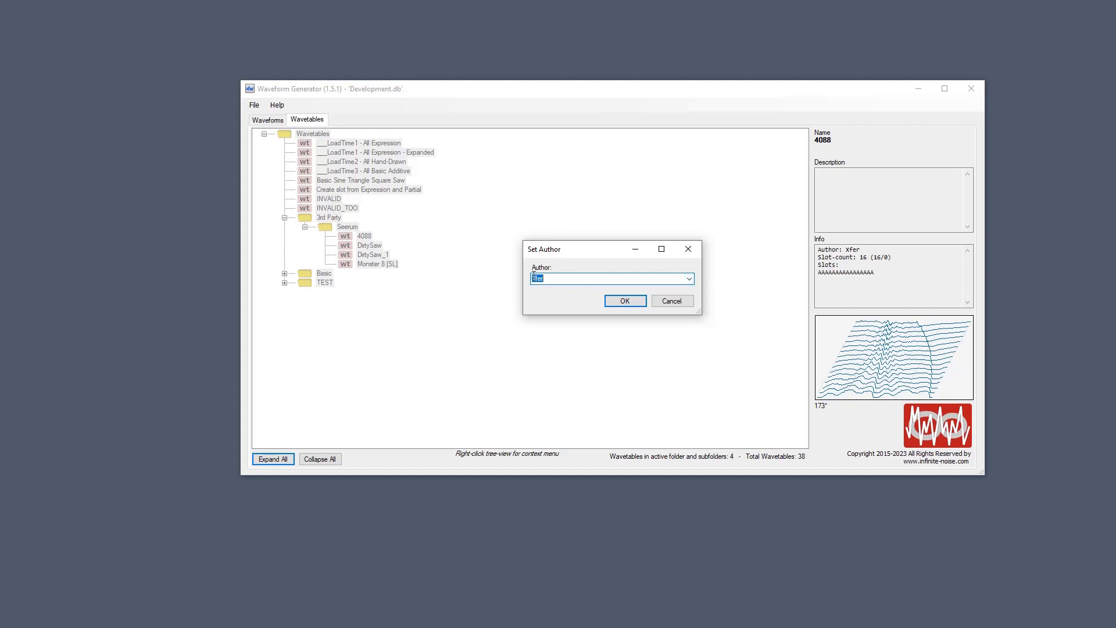
click(688, 250)
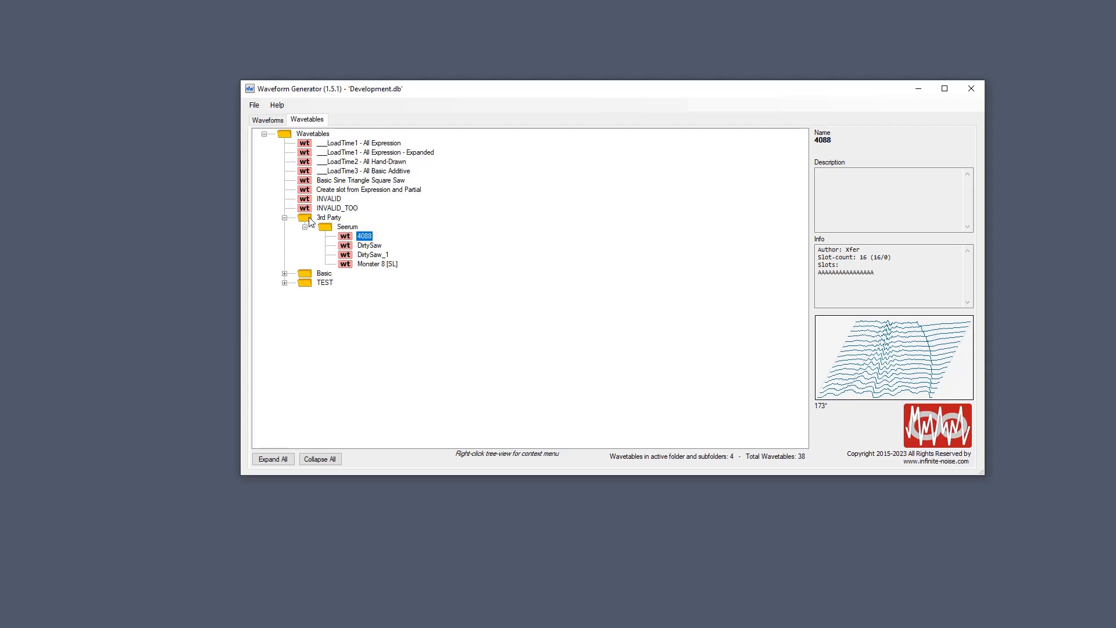
Step: Add a new advanced waveform as a sibling of waveform A_3, with Expression as its type, and open its expression editor
click(270, 121)
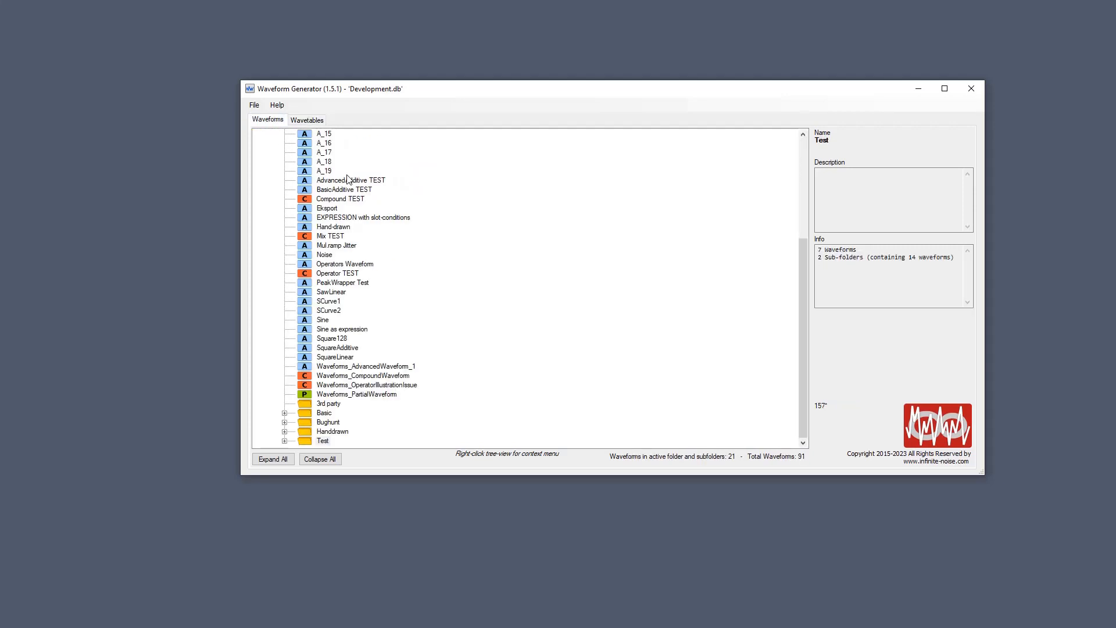
scroll(347, 222, up, 6)
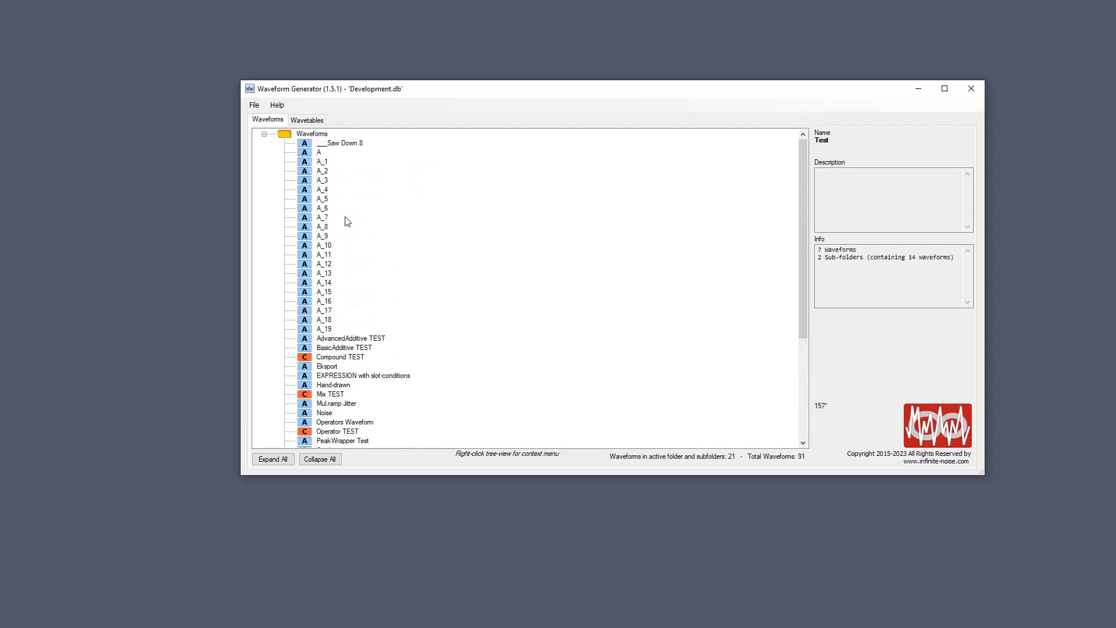
right_click(328, 182)
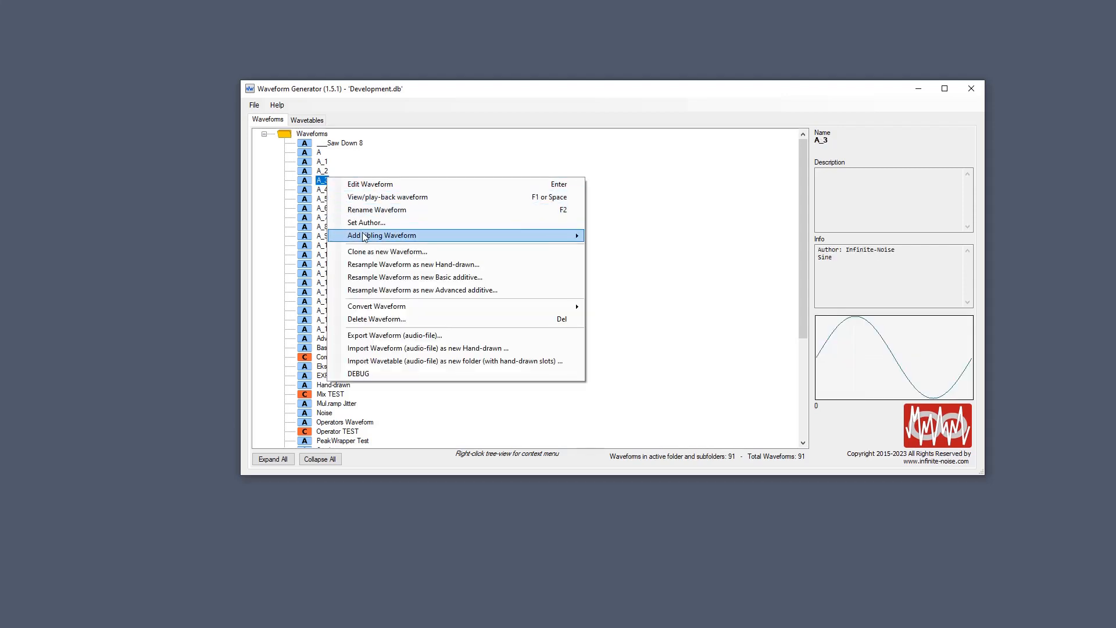
mouse_move(366, 236)
click(690, 238)
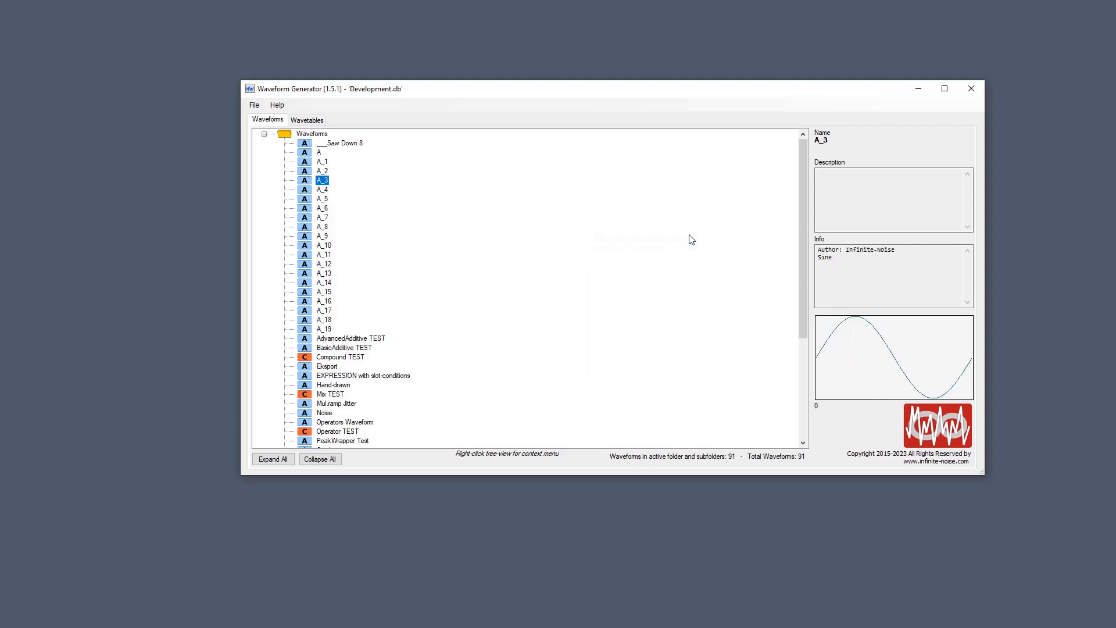
click(808, 196)
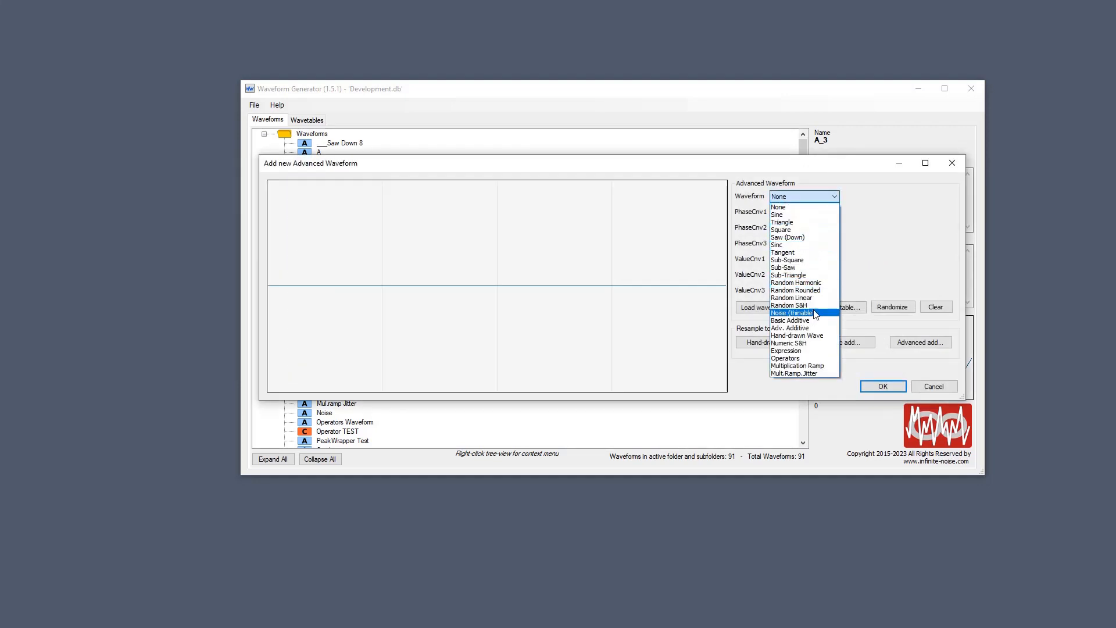
click(818, 351)
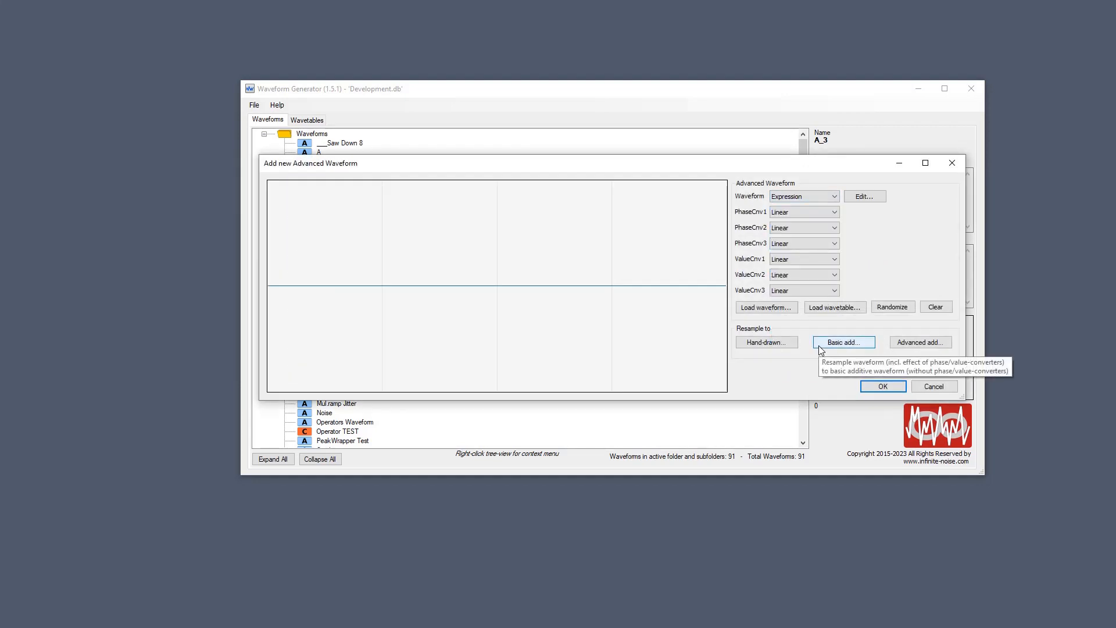
click(864, 196)
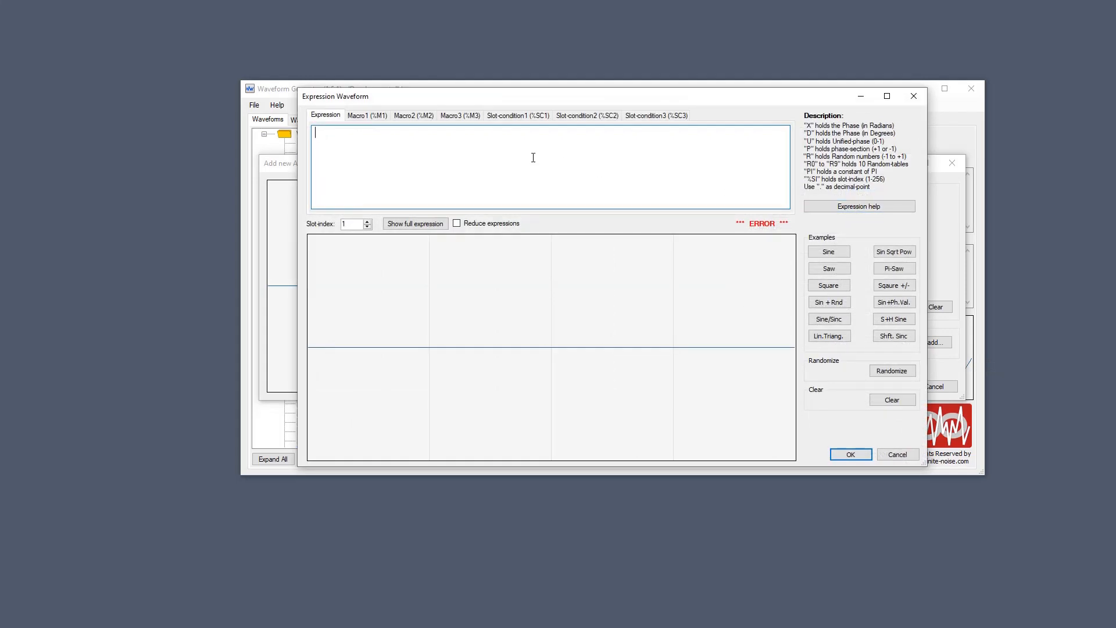
Step: Review the Curves section of the expression help, from Sinc(x) to RevEllipsoid(x), and close the help
click(848, 207)
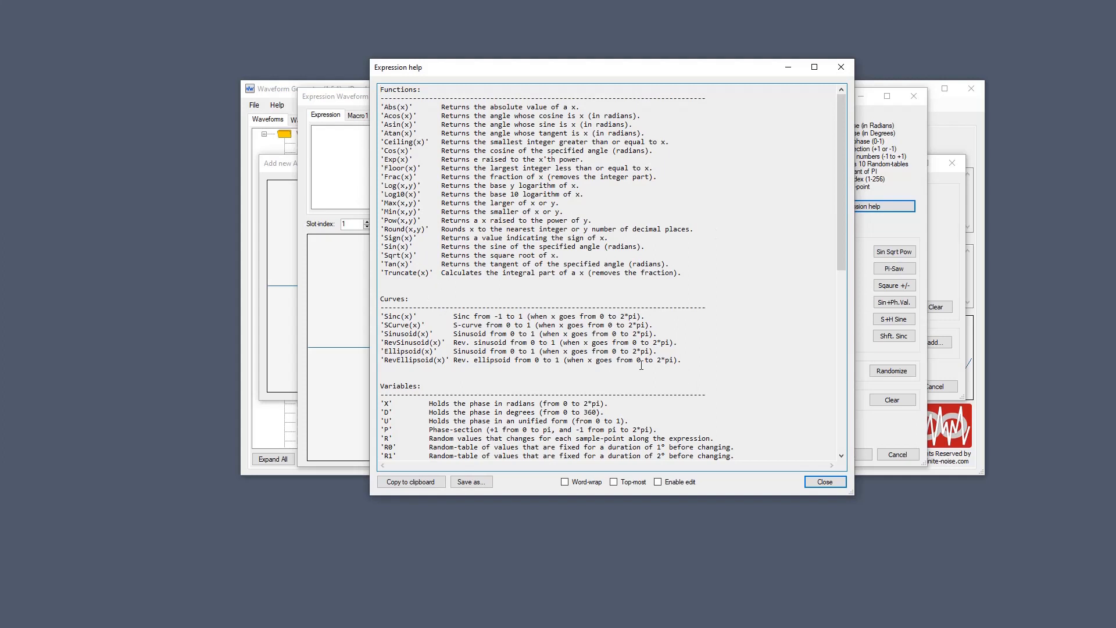
drag(641, 365, 354, 321)
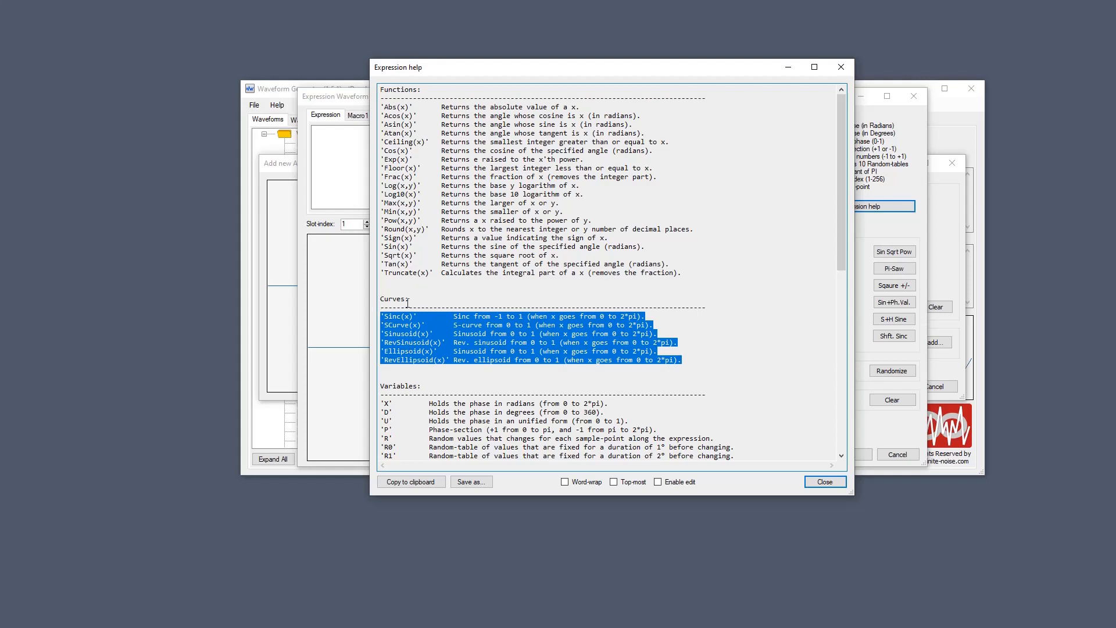
drag(407, 300, 363, 296)
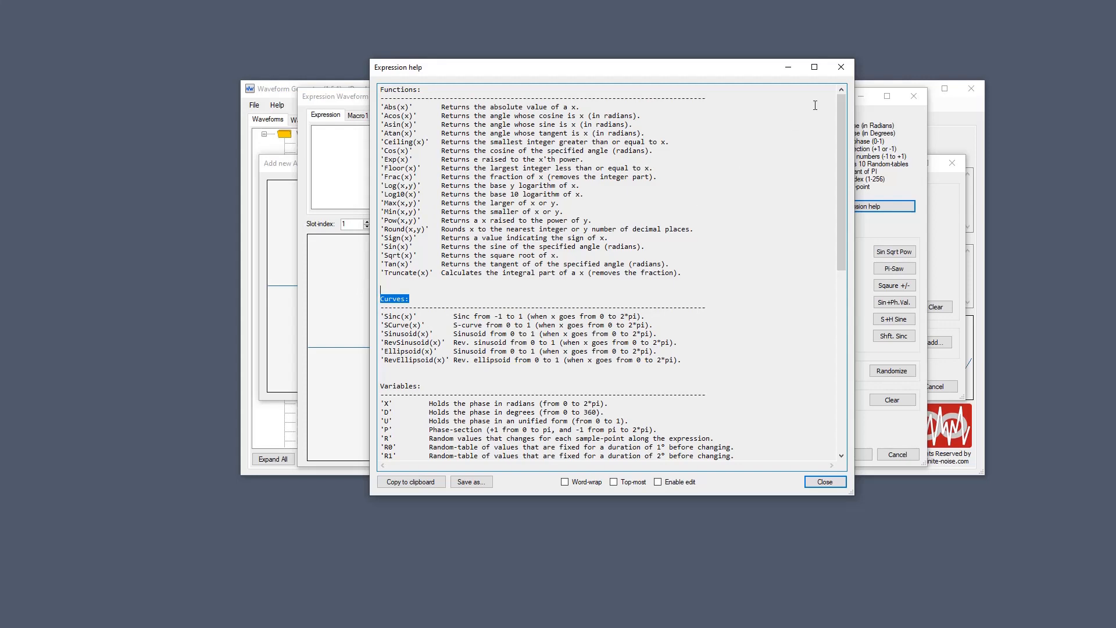
click(840, 69)
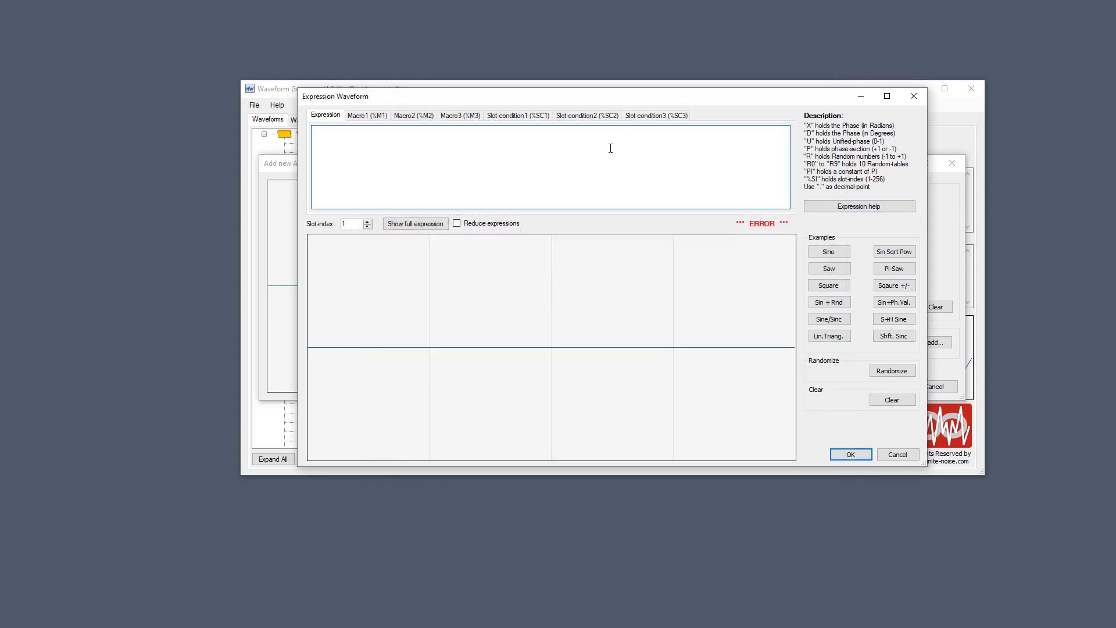
Step: Enter the expression Sinc(x) and extend it to Sinc(x*2)*sin(x)
text(inc(x))
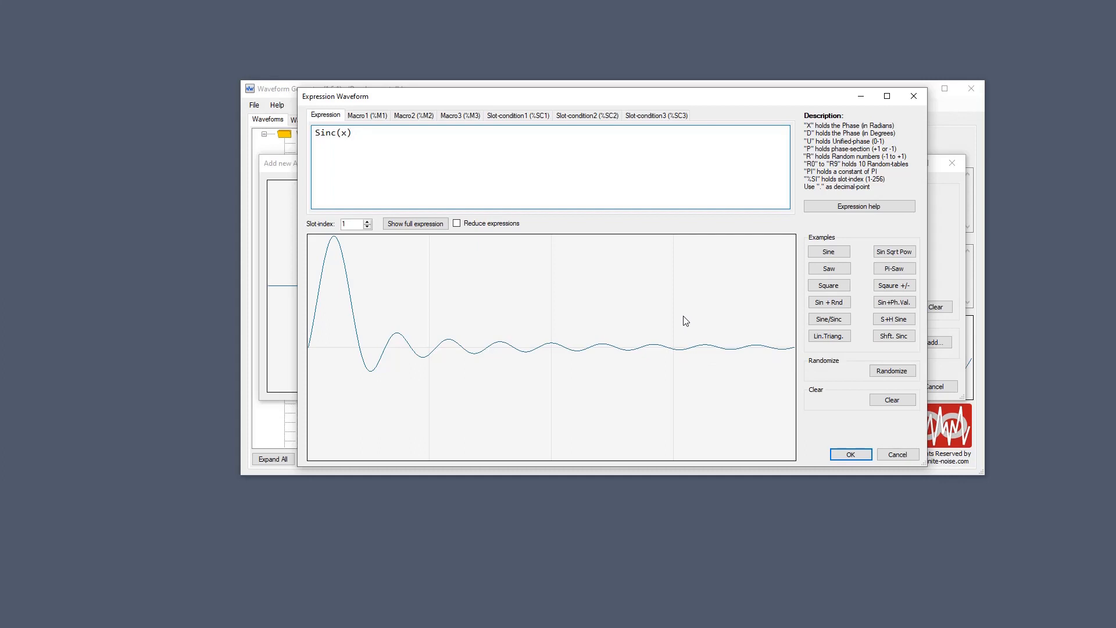
text(*2)
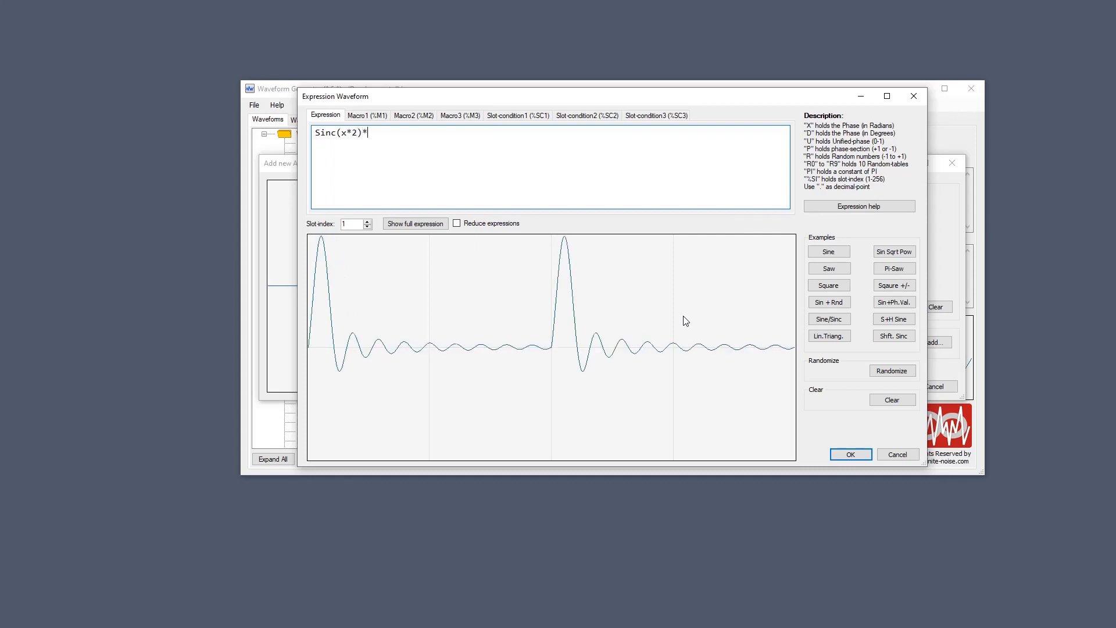
text(s)
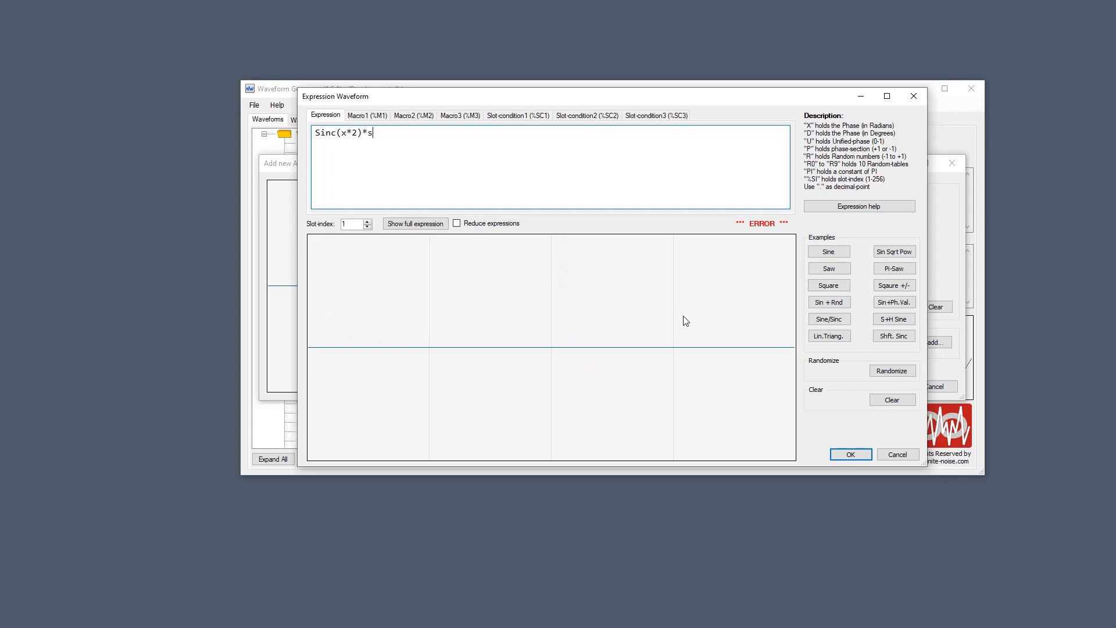
text(in(x))
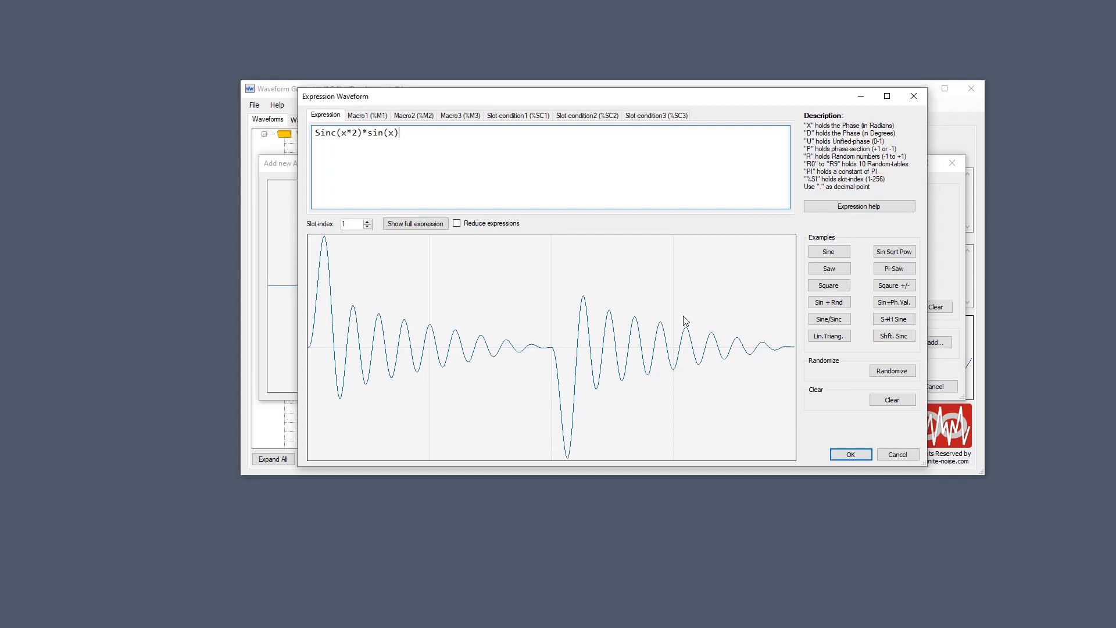
Step: Replace the expression with scurve(x) and scale it to scurve(x)*2-1
key(ctrl+a)
text(scurve(x))
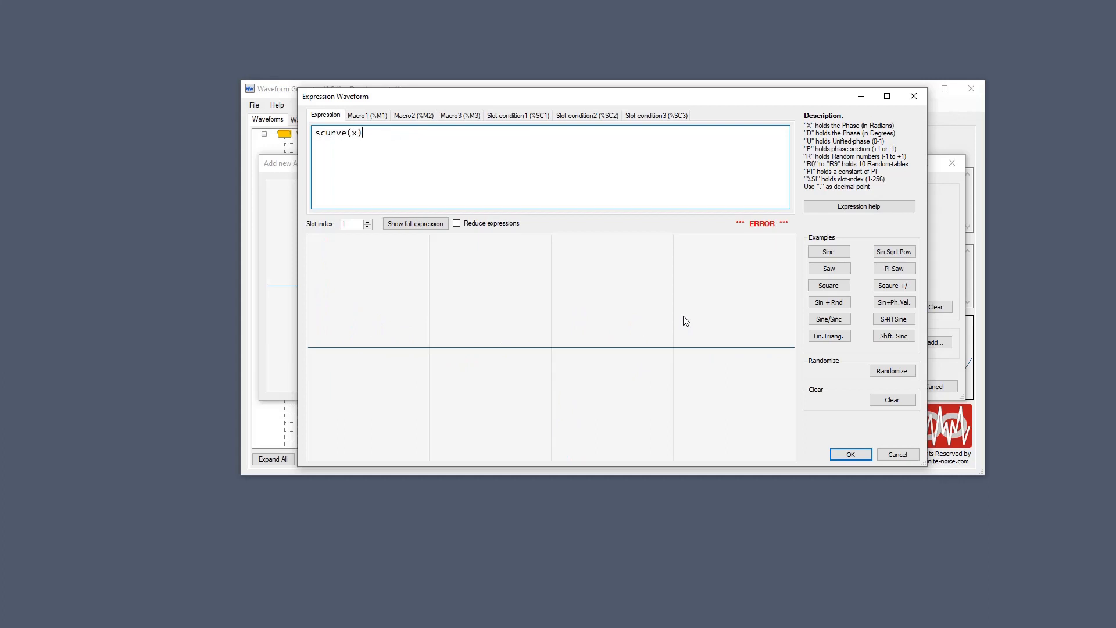
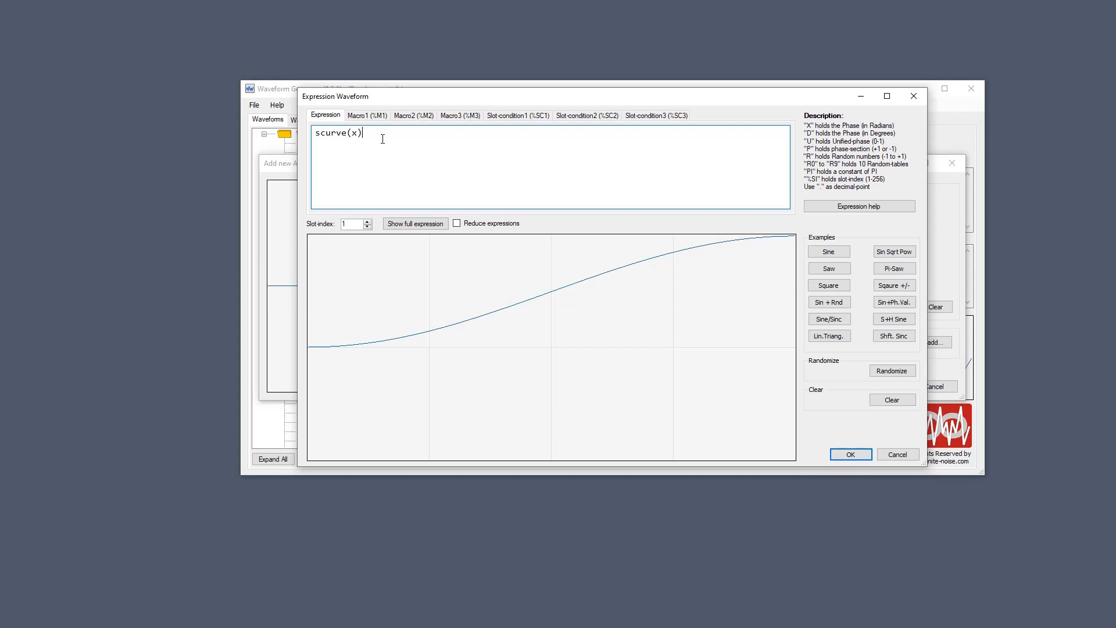
text(*1)
text(-1)
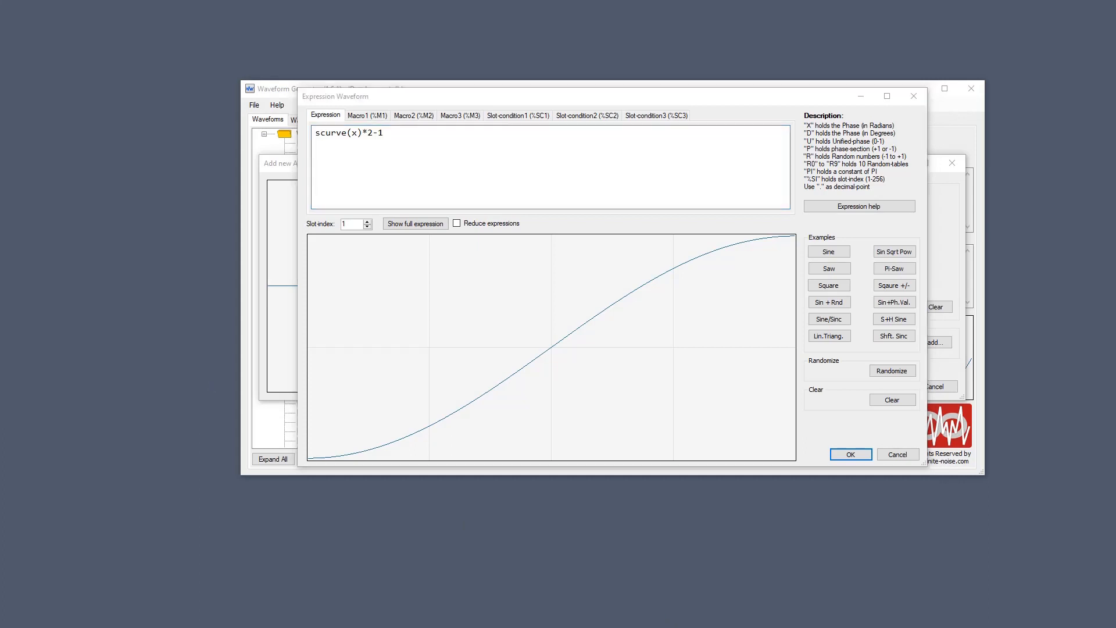
Step: Replace the expression with sin(scurve(x)*2*pi) and extend it with the slot index to sin(scurve(x)*2*pi*(%si+1)/2)
click(398, 137)
key(ctrl+a)
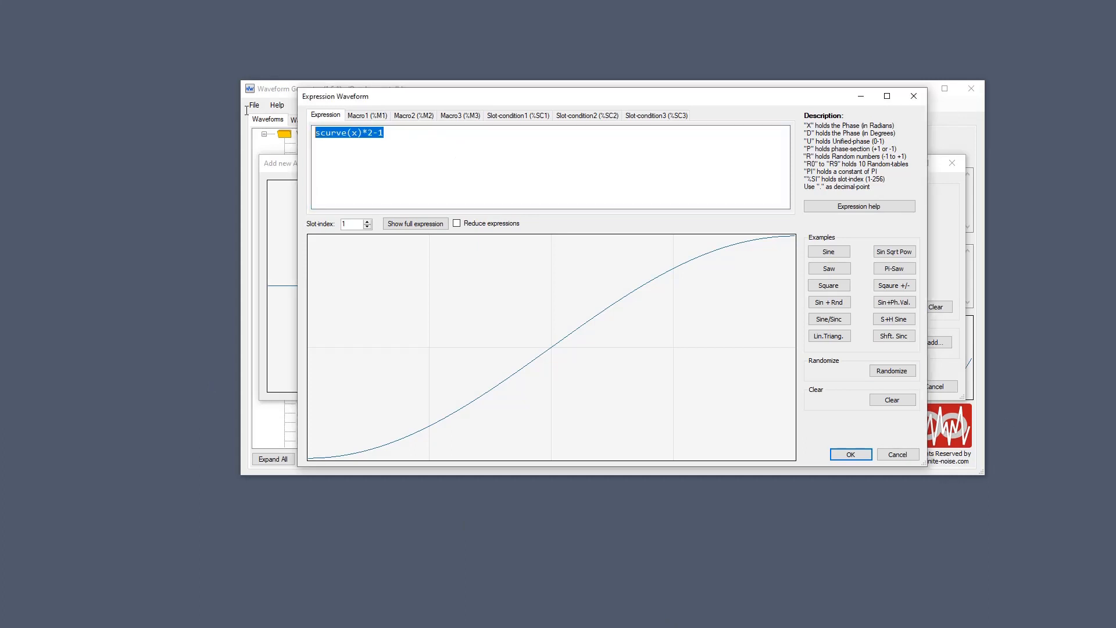
text(sin(scurve(x)*2*pi))
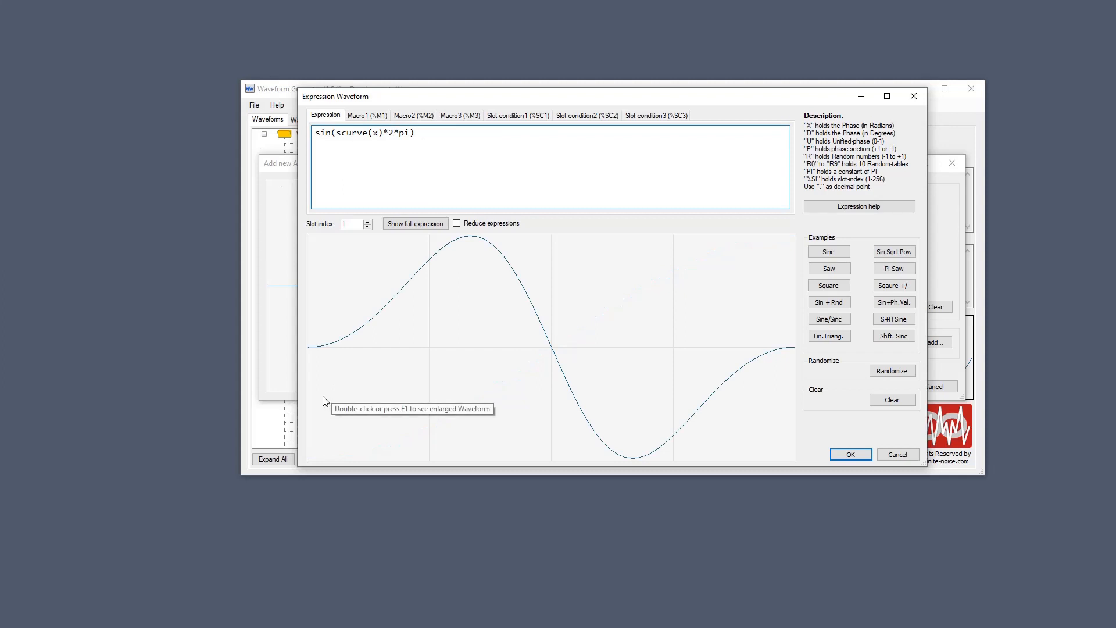
click(393, 132)
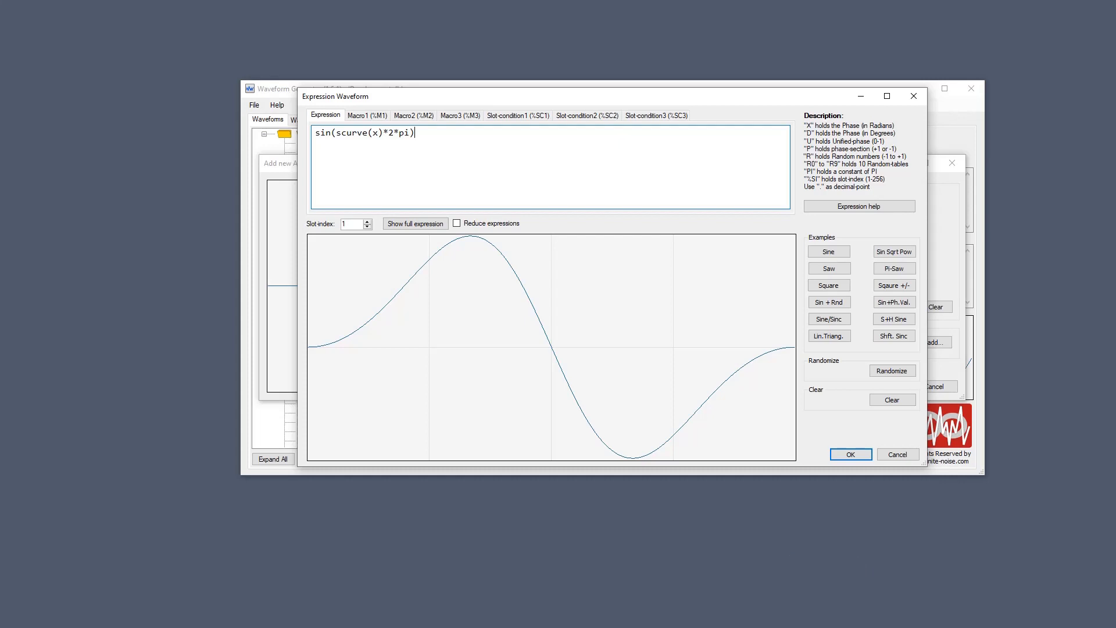
key(ctrl+z)
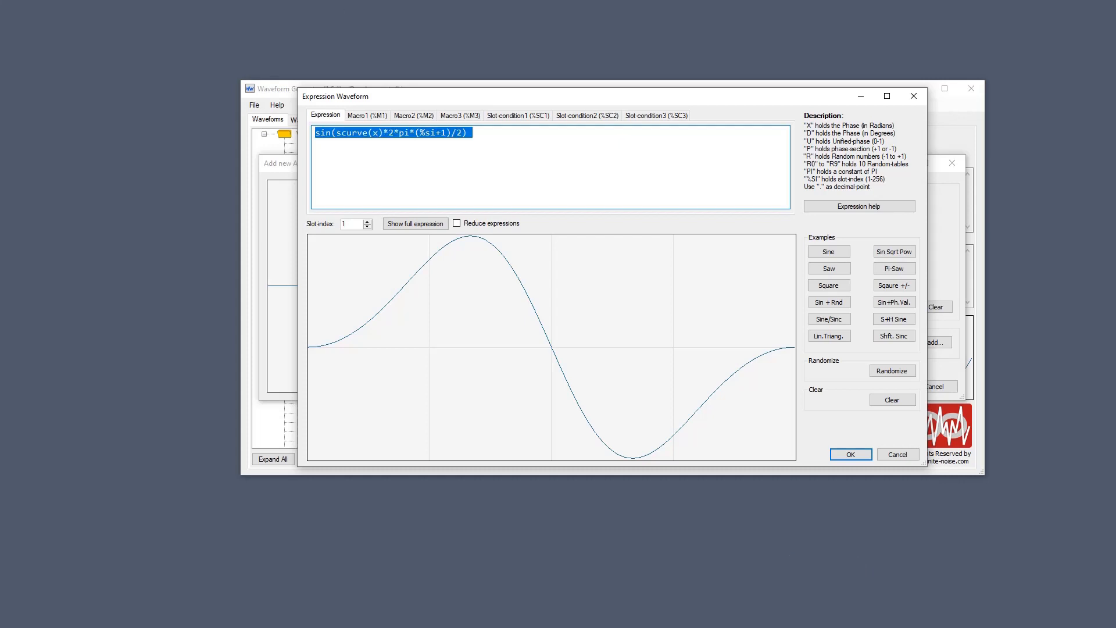
Step: Replace the expression with sinusoid(x) and compare its curve with the reversed form revsinusoid(x)
text(sin)
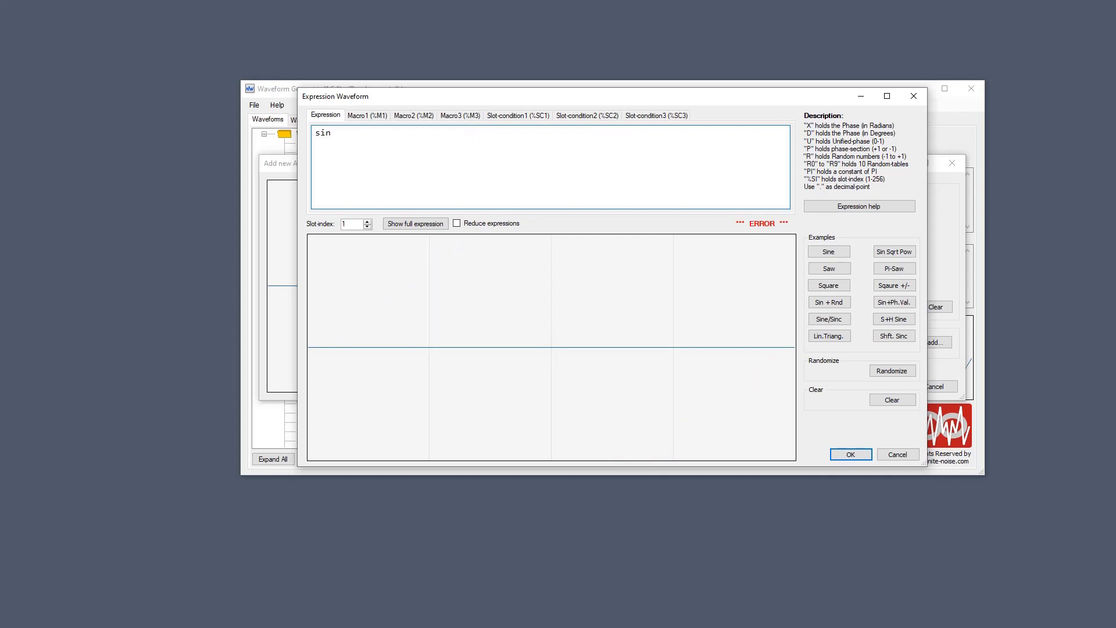
text(usoid(x))
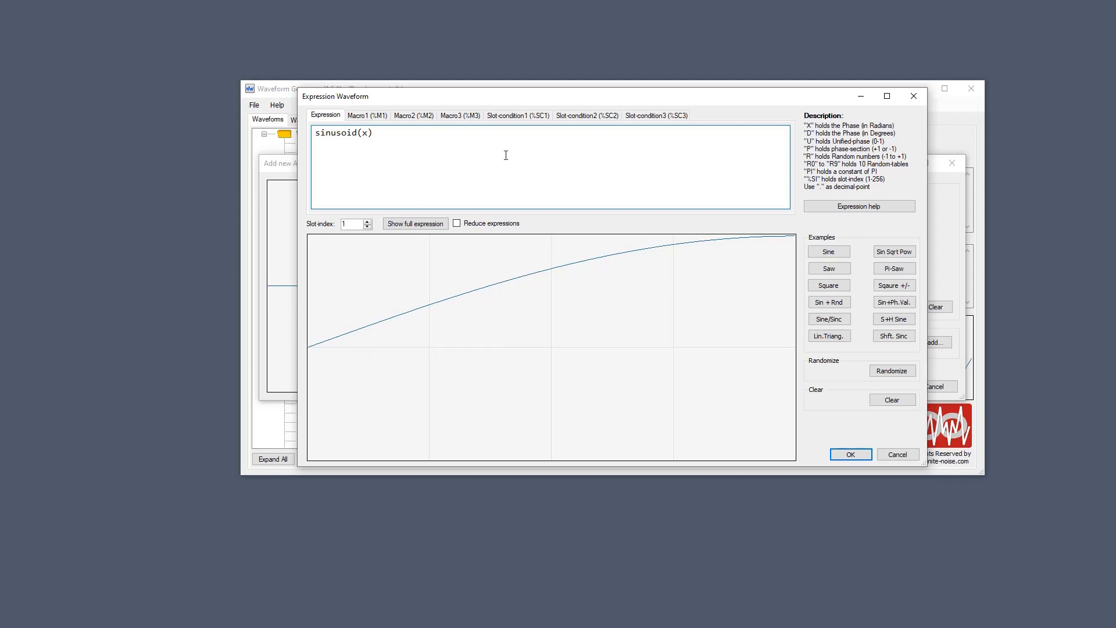
text(rev)
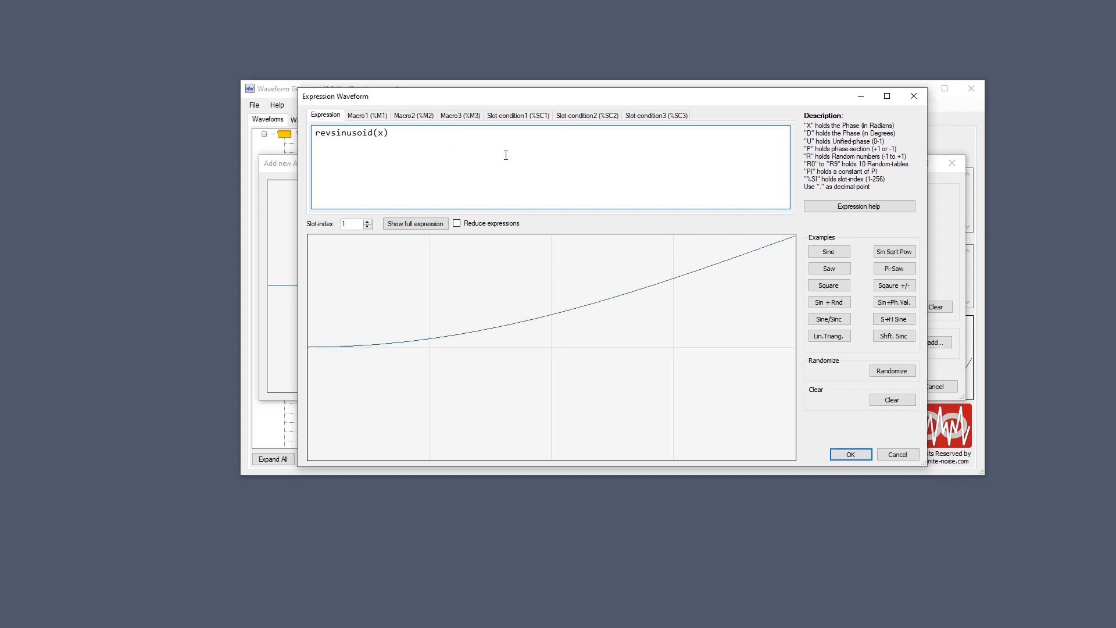
key(shift+Home)
key(BackSpace)
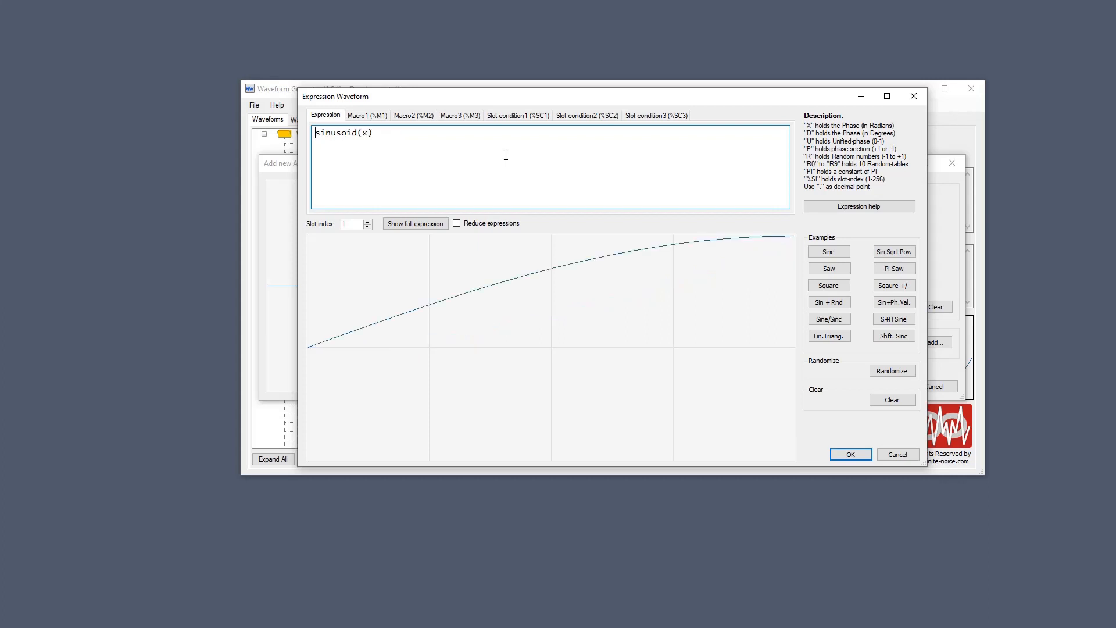
text(rev)
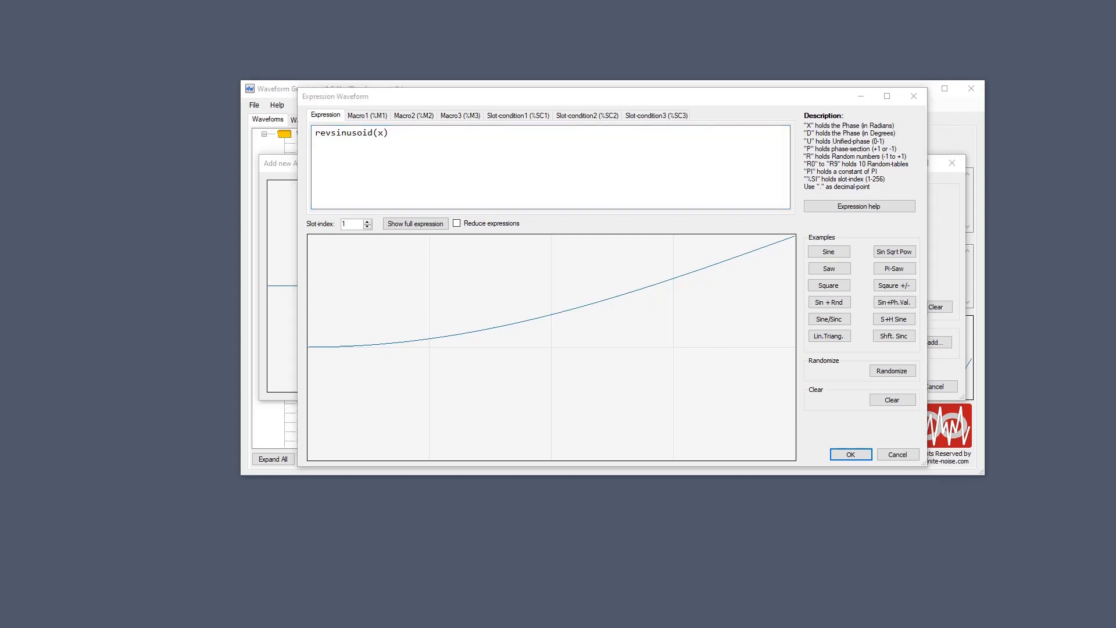
Step: Use the sinusoid curve as a sine's phase by setting the expression to sin(sinusoid(x)*2*pi)
click(497, 157)
key(ctrl+a)
text(sin(sinusoid(x)*2*pi))
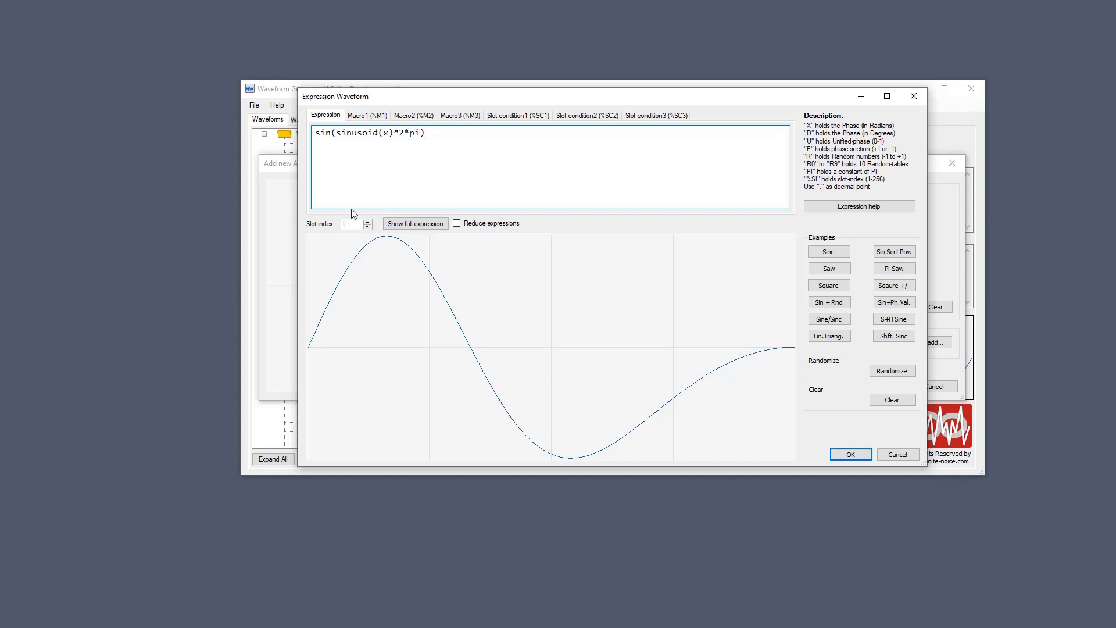
Step: Replace the expression with ellipsoid(x) and change it to the reversed form revellipsoid(x)
drag(446, 145, 244, 105)
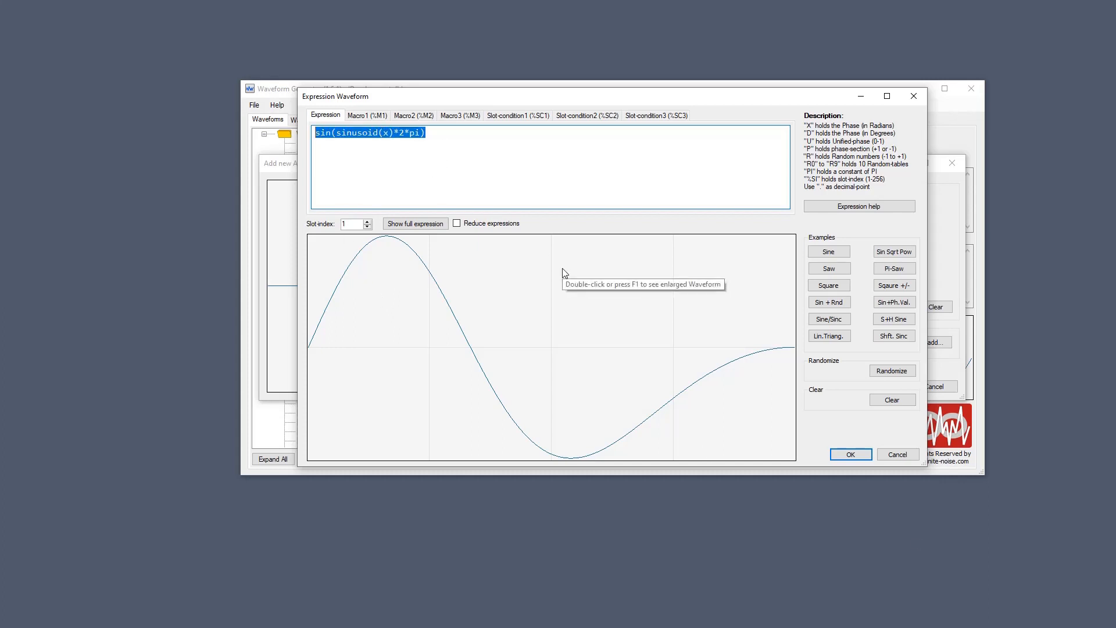
text(elli)
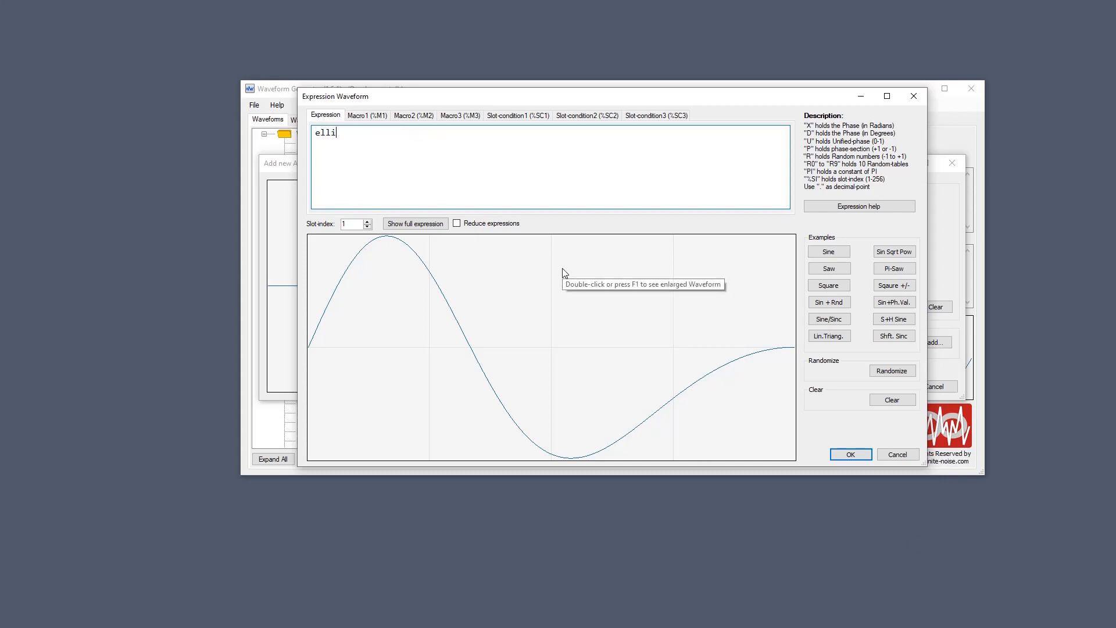
text(psoid(x))
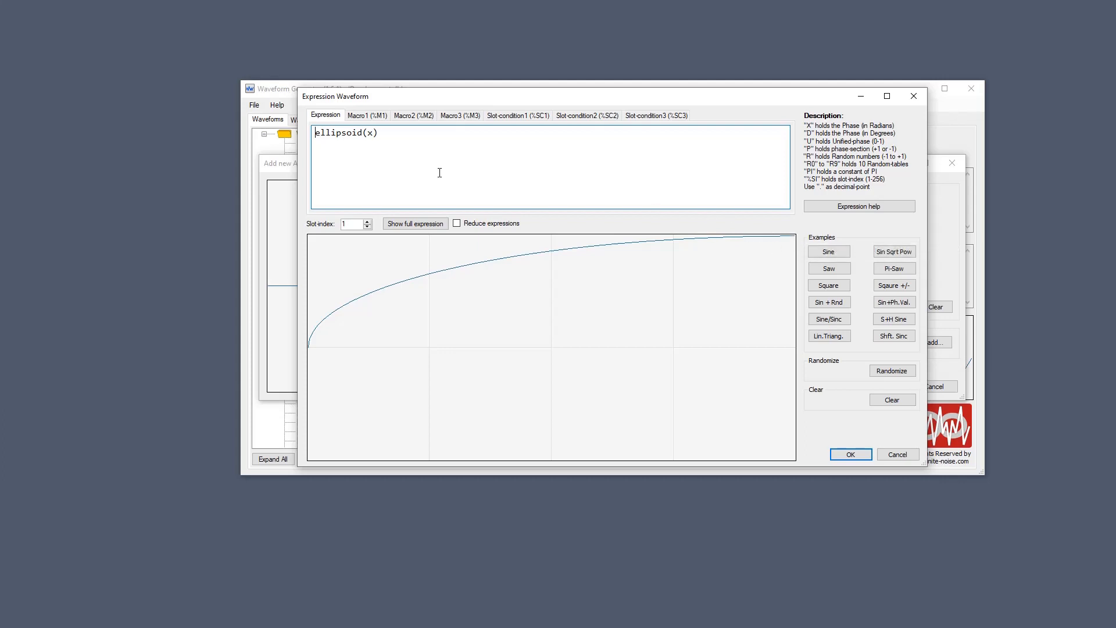
text(rev)
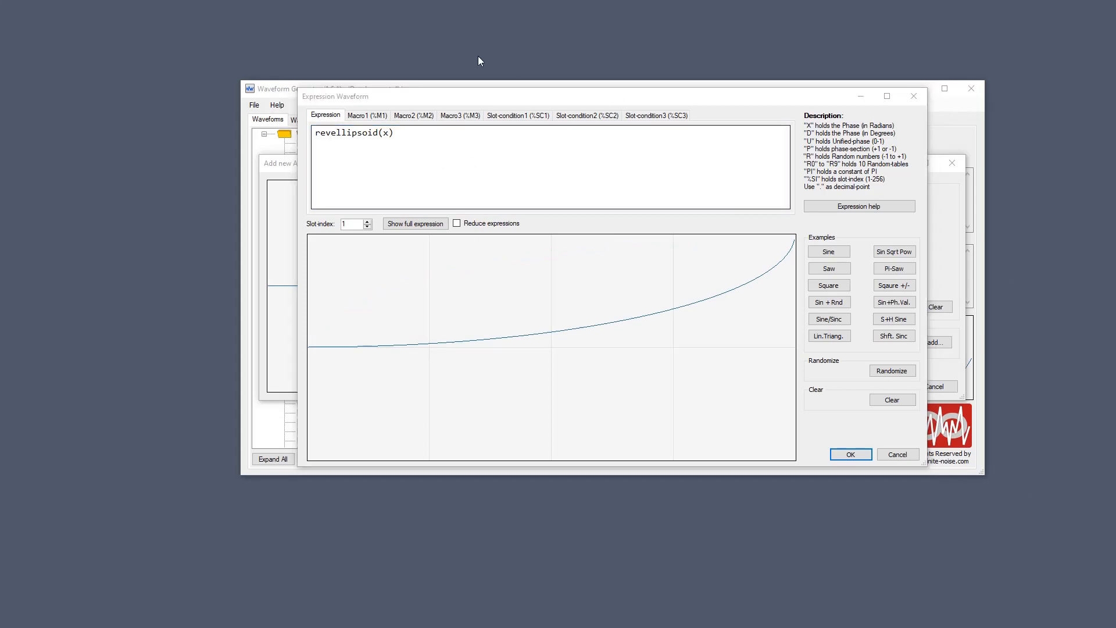
Step: Set the expression to sin(ellipsoid(x)*2*pi) and consult the curve functions in the expression help
click(463, 147)
key(ctrl+a)
text(sin(ellipsoid(x)*2*pi))
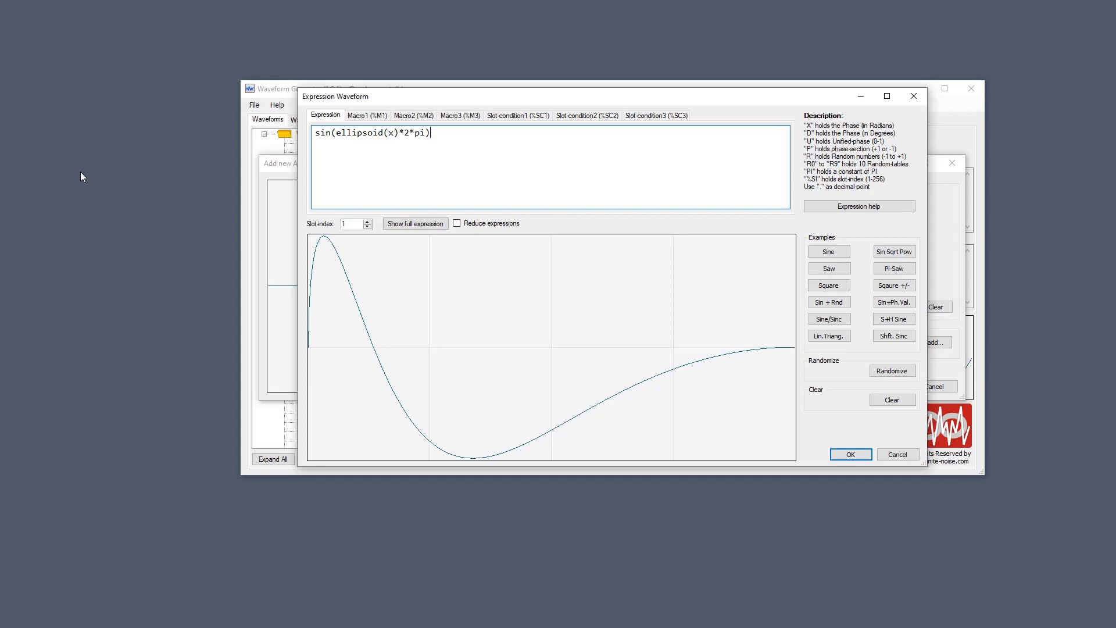
click(858, 206)
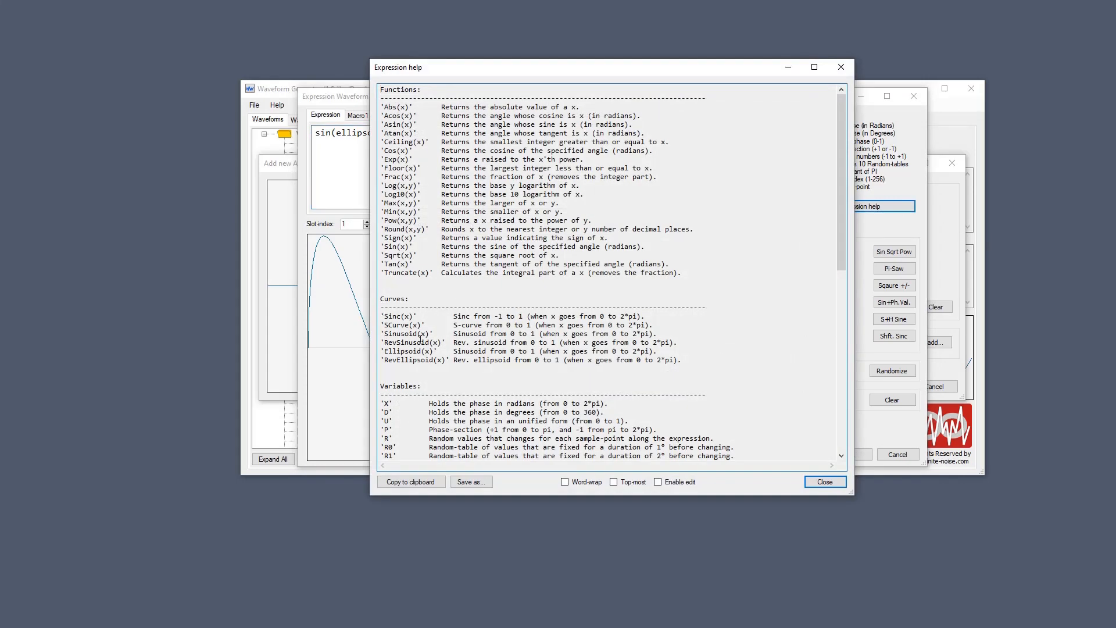
click(841, 66)
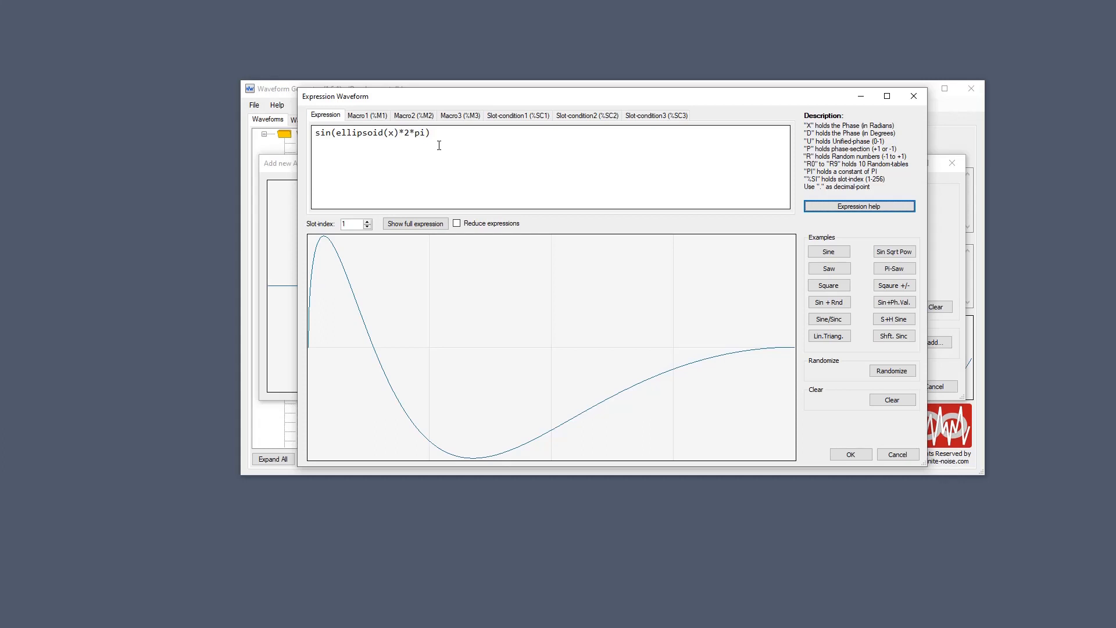
Step: Replace the argument inside the sine so the expression reads sin(x^2)
click(455, 132)
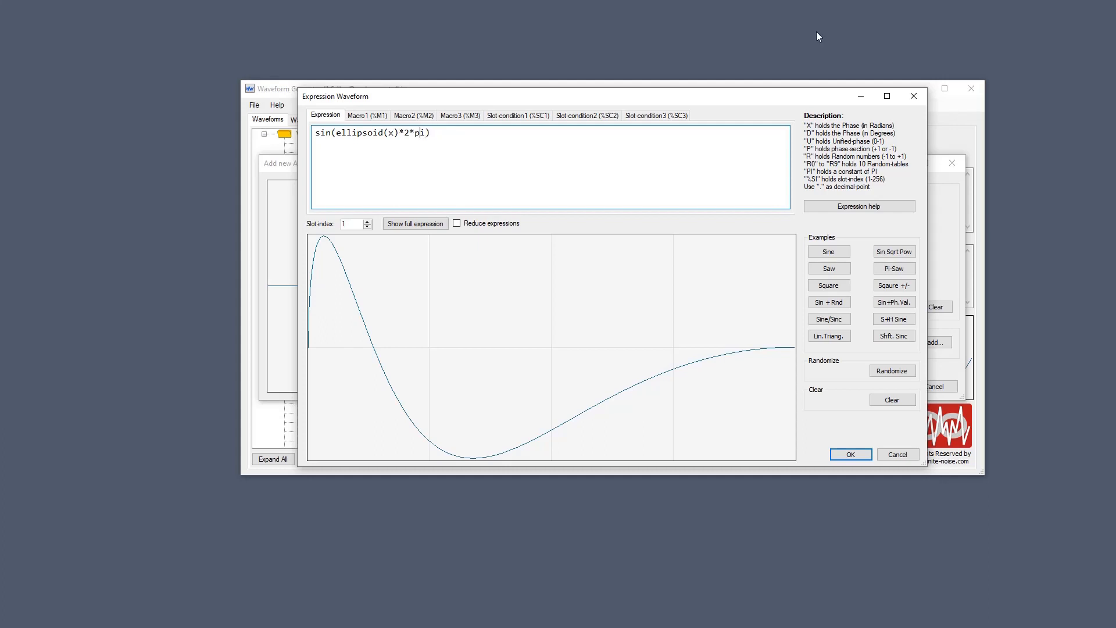
key(shift+Left)
key(shift+Left)
key(shift+Left)
key(shift+Left)
key(shift+Left)
key(shift+Left)
key(shift+Left)
key(shift+Left)
key(shift+Left)
key(shift+Left)
key(shift+Left)
key(shift+Left)
key(shift+Left)
key(shift+Left)
key(shift+Left)
key(shift+Left)
key(shift+Left)
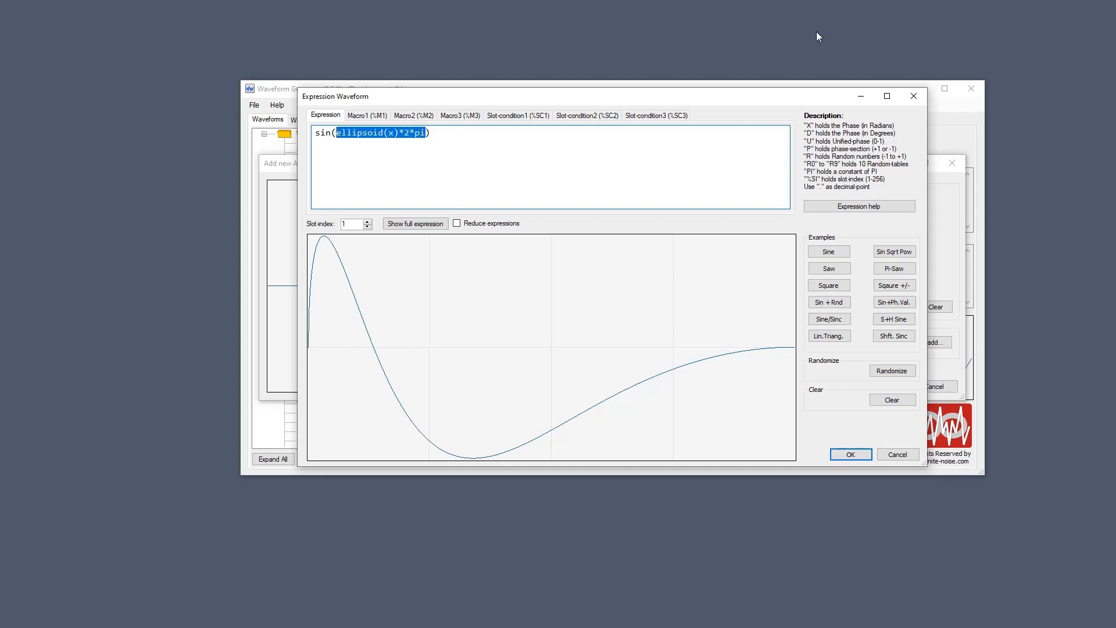
text(x)
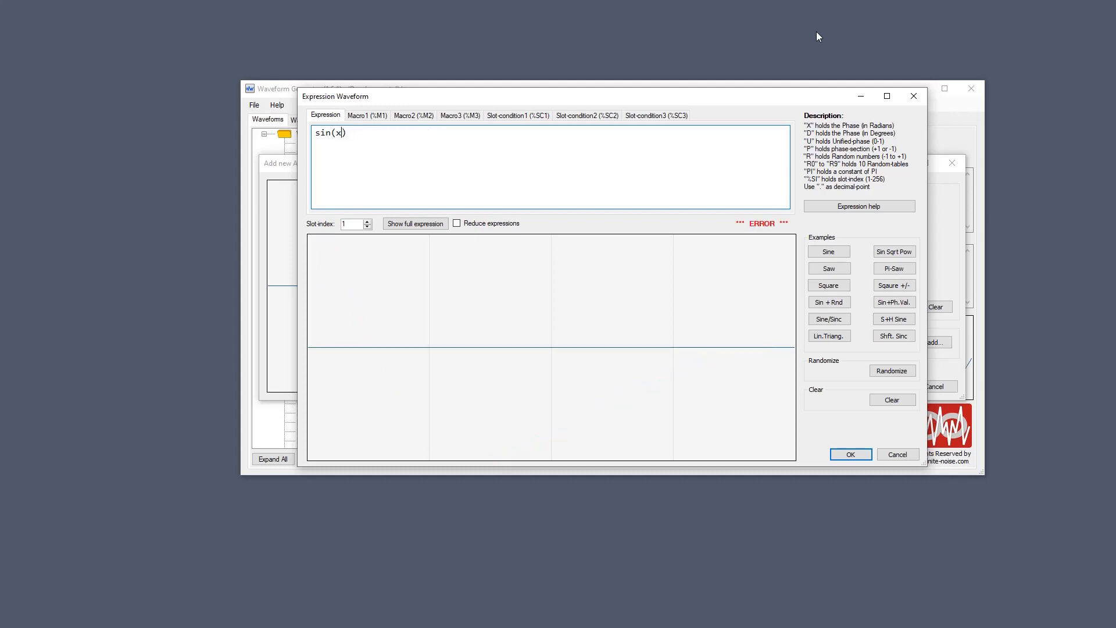
text(^2)
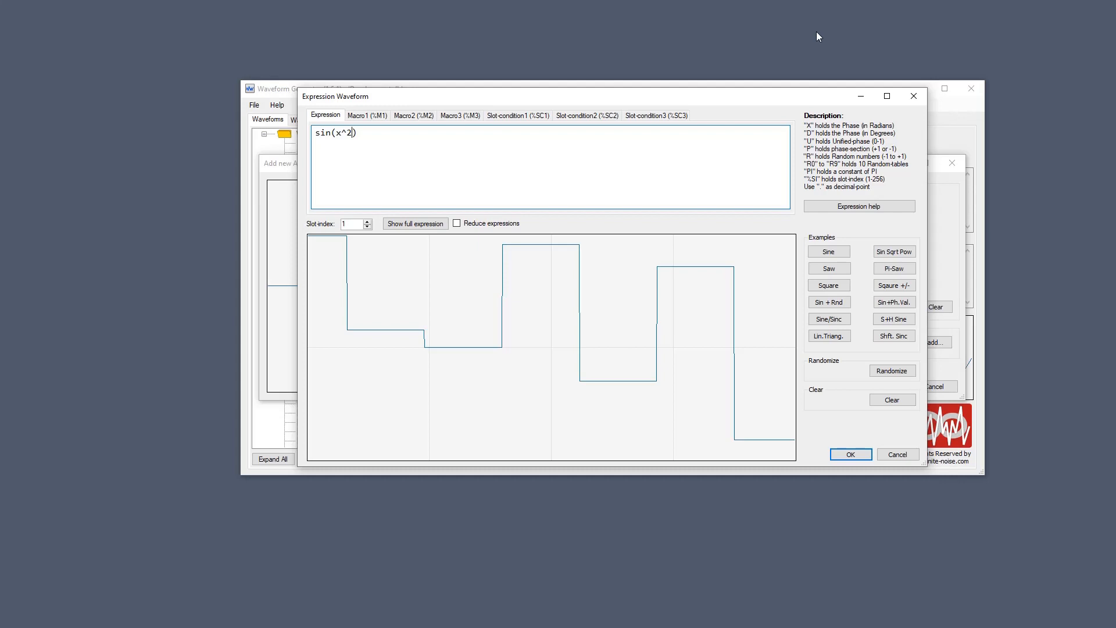
Step: Rewrite the squared phase with the power function as sin(pow(x,2)), and discard the new advanced waveform
key(BackSpace)
key(BackSpace)
key(BackSpace)
text(pos)
key(BackSpace)
text(w()
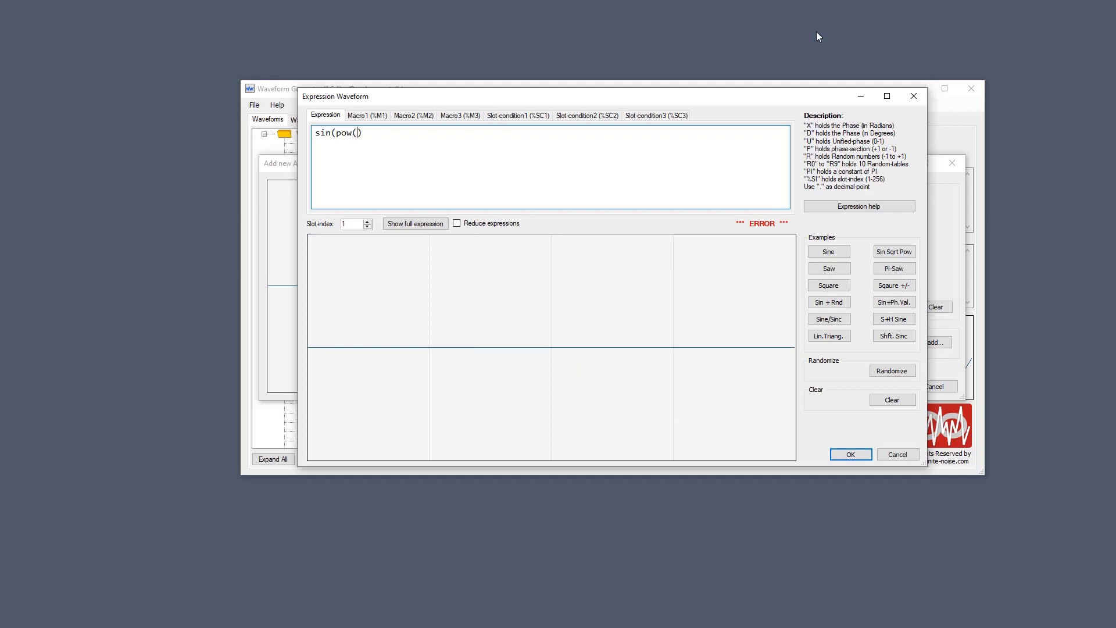
text(xx,2))
key(Delete)
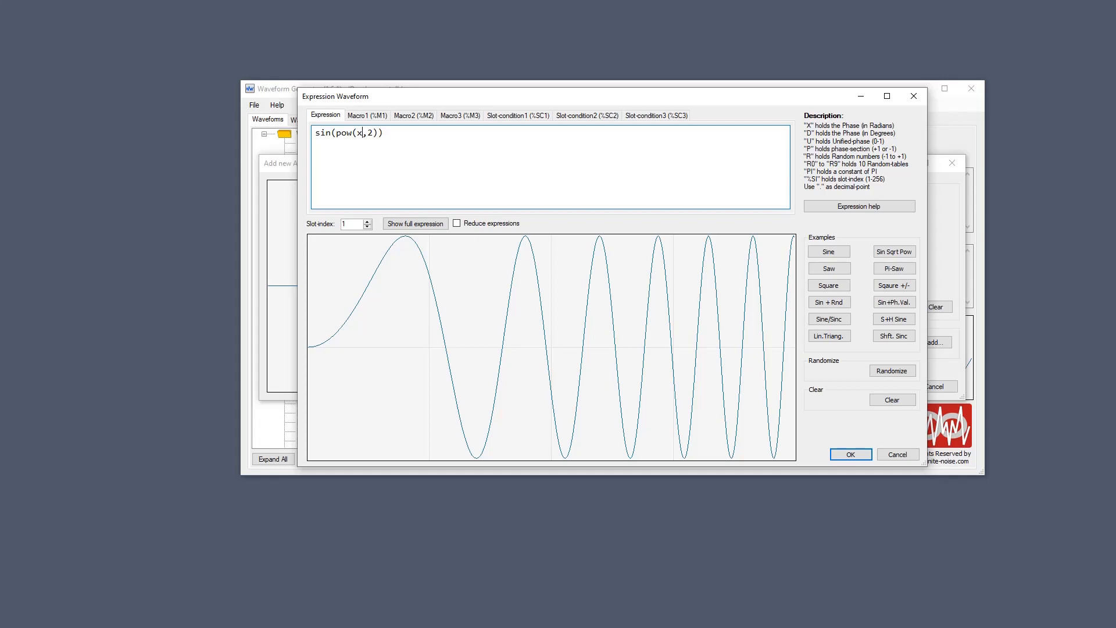
click(922, 100)
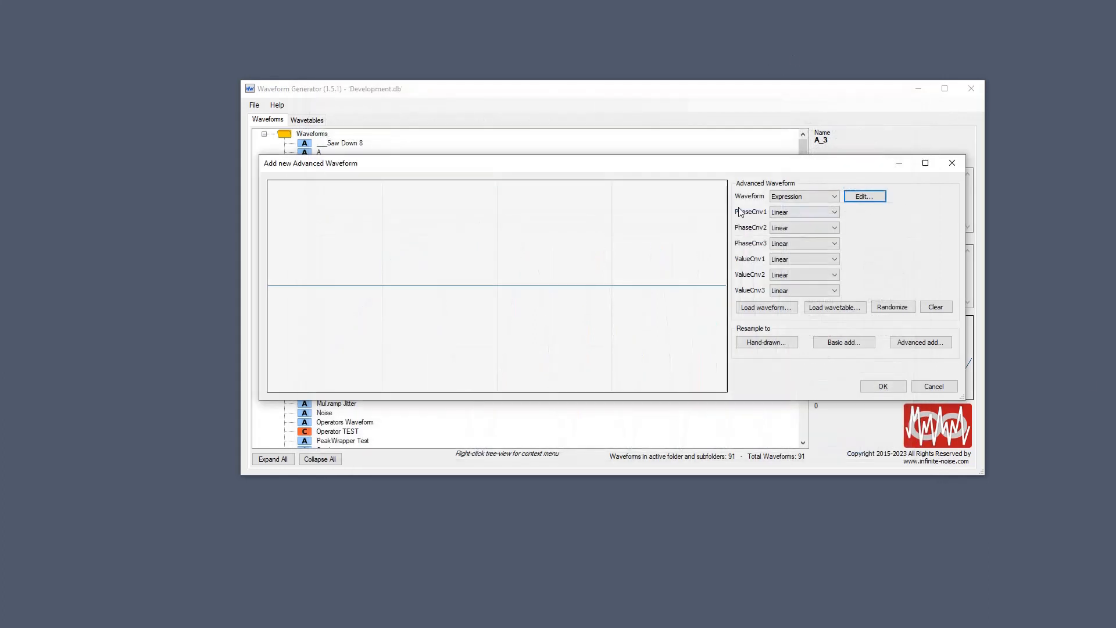
click(957, 170)
Step: Find the wavetable Fun with ChatGPT in the TEST wavetable folder and open it for editing
scroll(500, 291, down, 6)
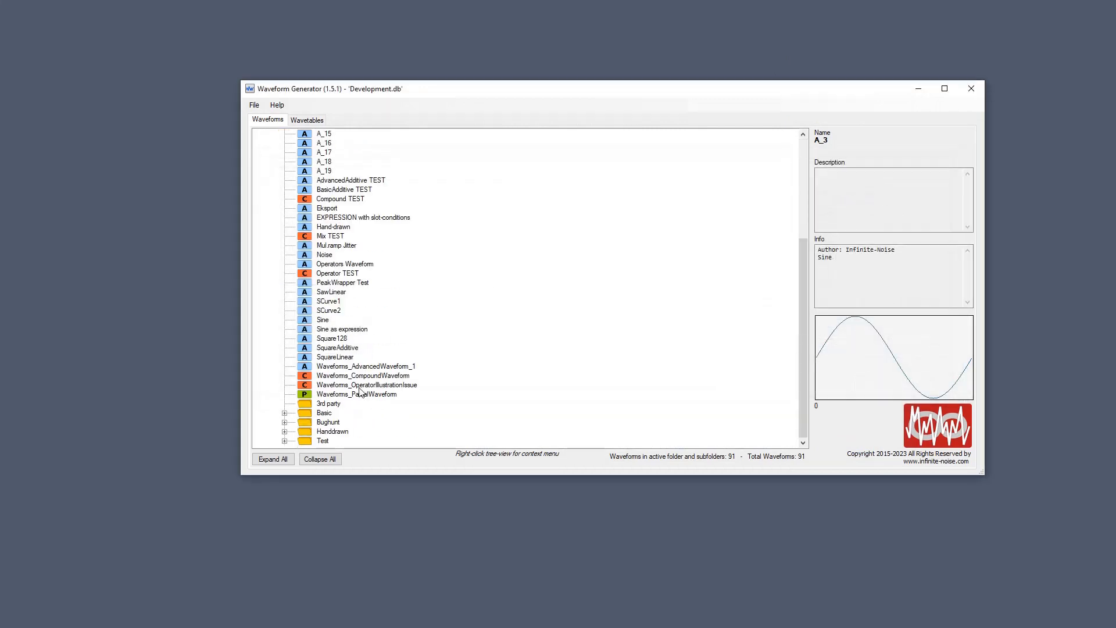
click(284, 441)
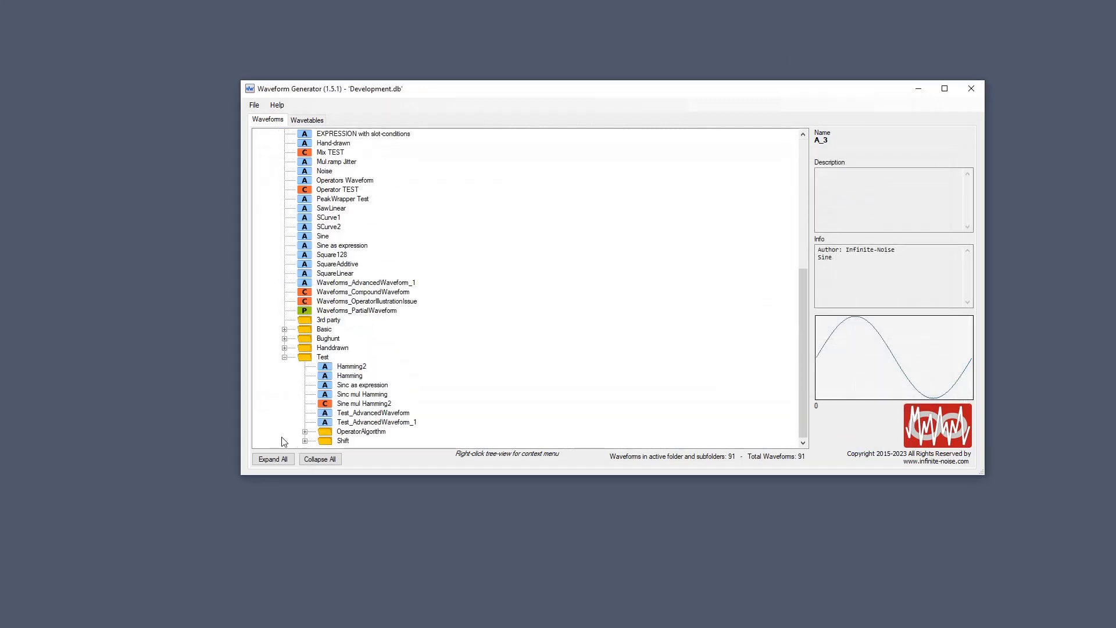
click(308, 120)
click(284, 282)
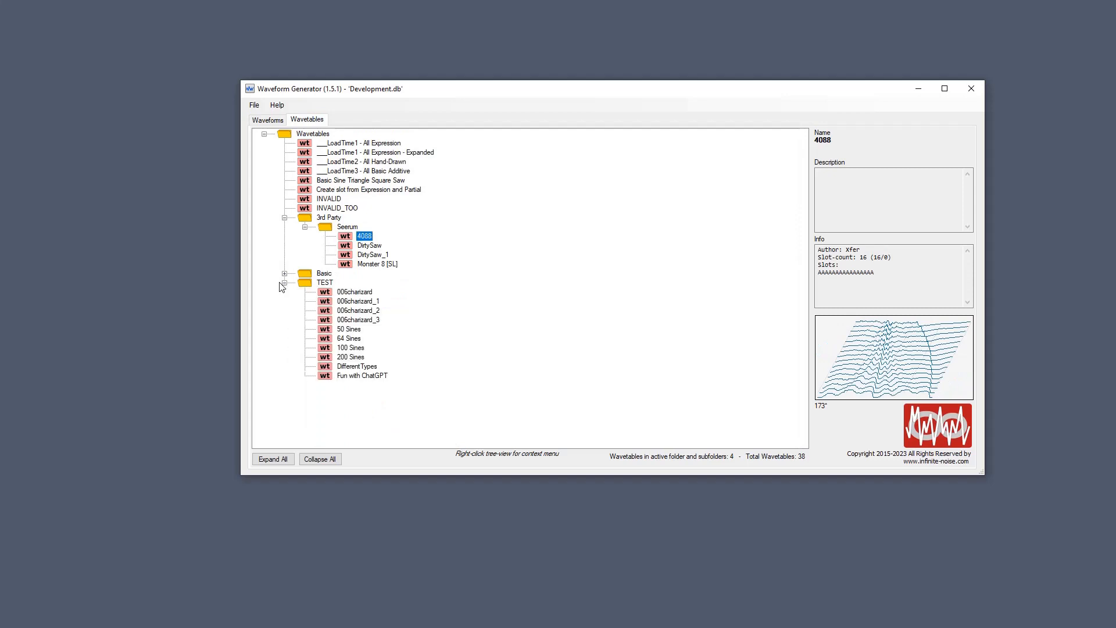
click(377, 378)
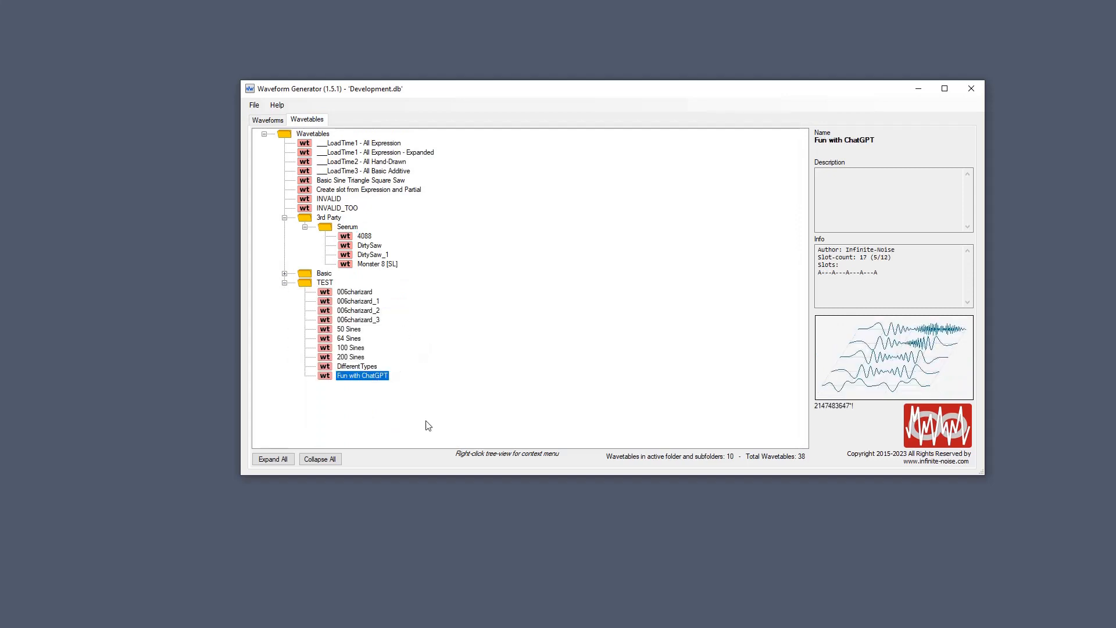
double_click(377, 377)
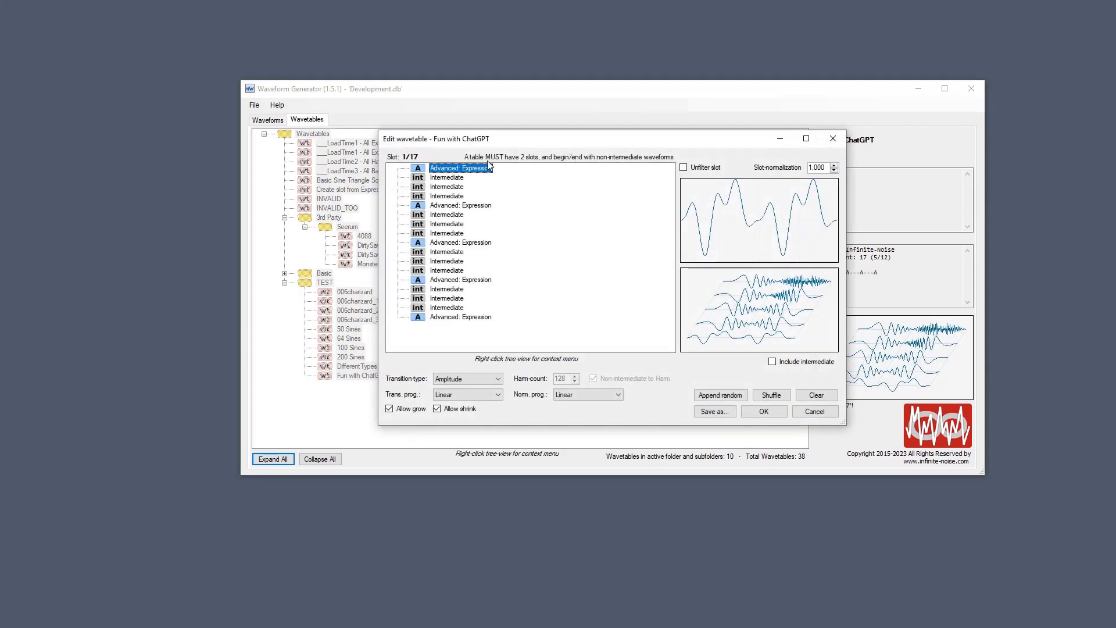
Step: Examine the expression behind the wavetable's first slot and close the expression editor without changes
right_click(490, 169)
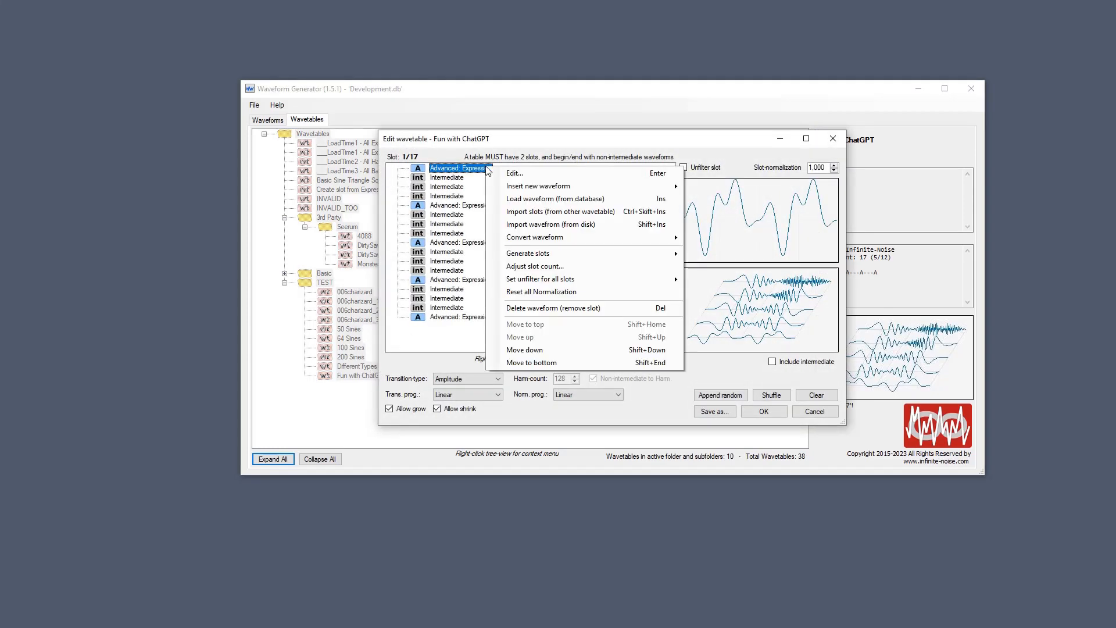
click(507, 173)
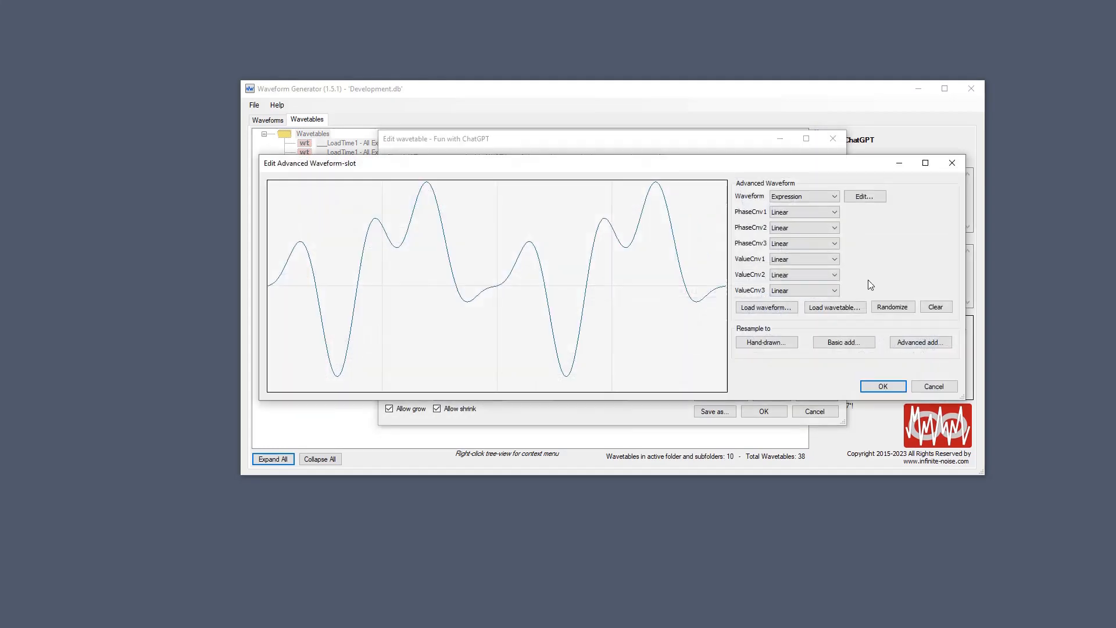
click(864, 196)
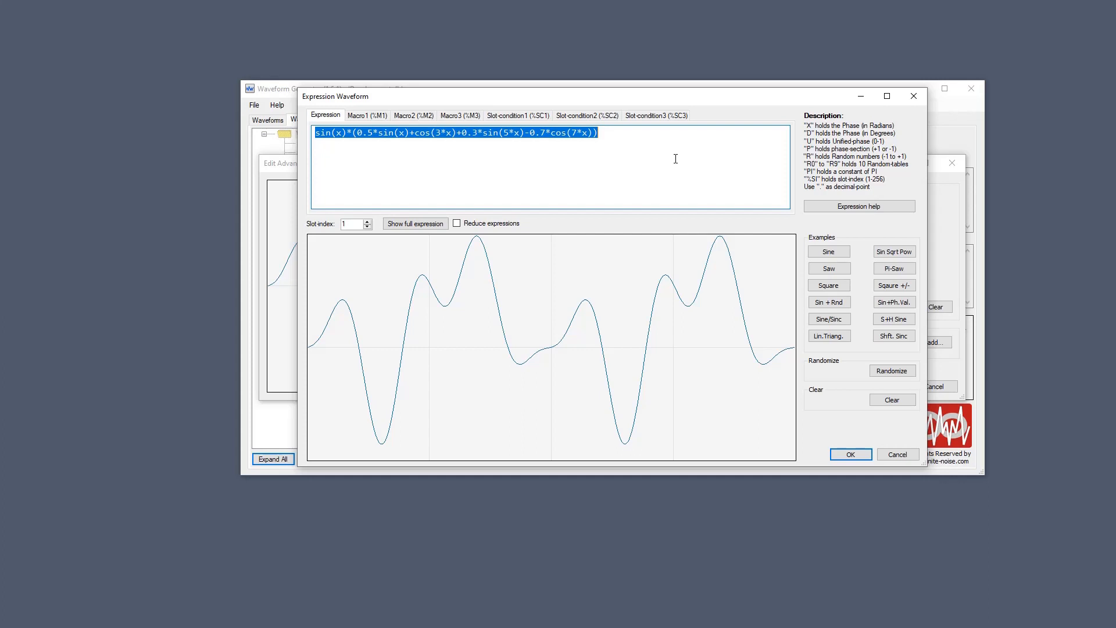
key(Escape)
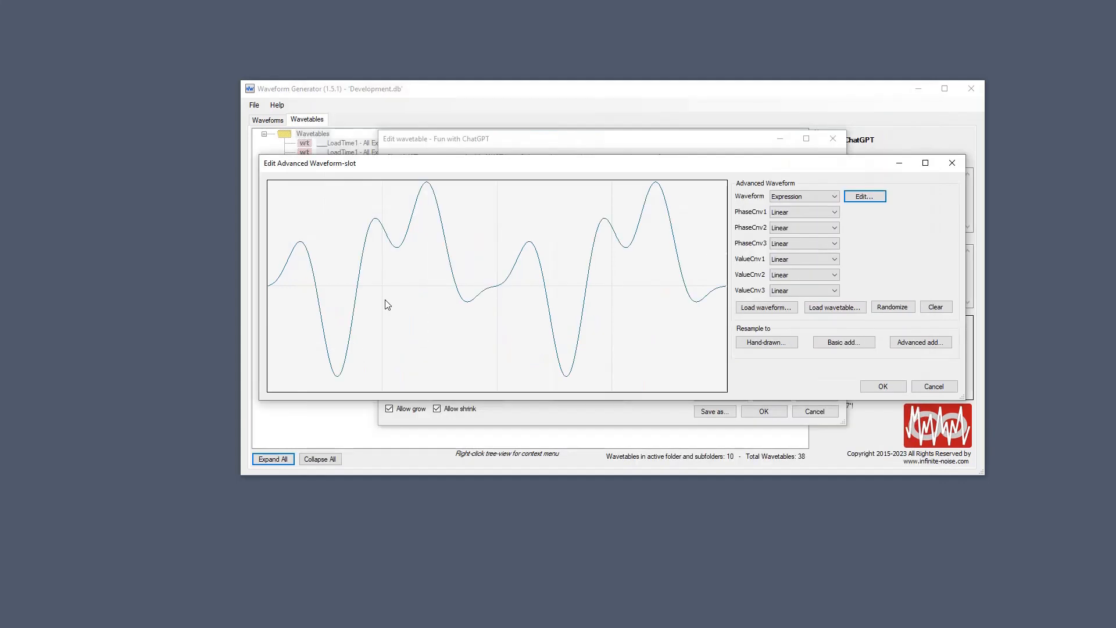
Step: Examine the expression and the advanced waveform of the first slot in the Fun with ChatGPT wavetable, leaving both unmodified
click(865, 197)
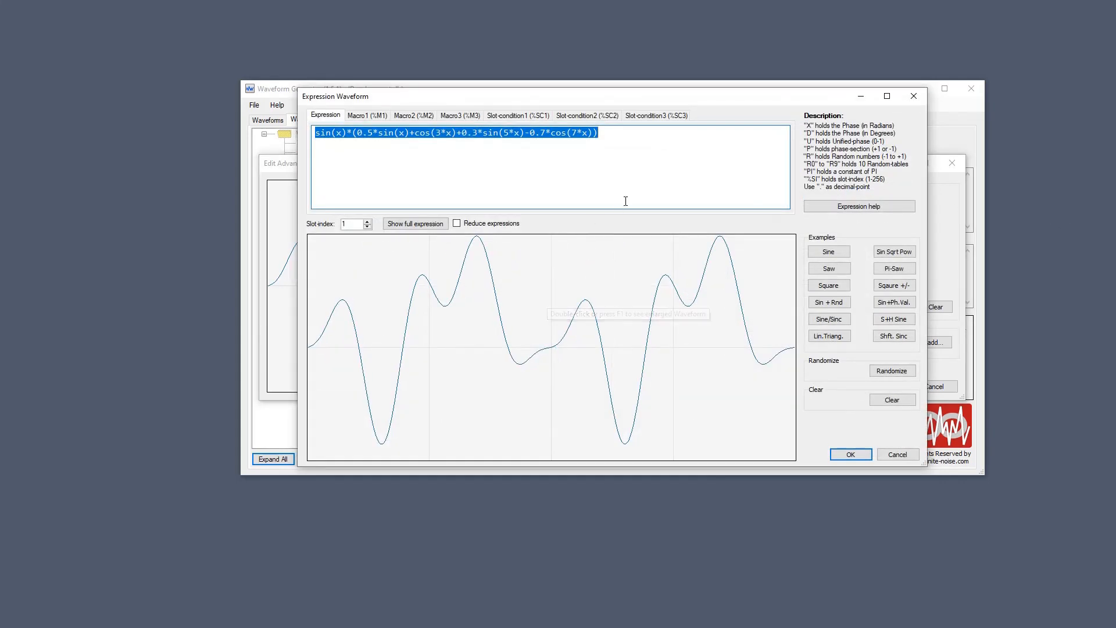
key(Escape)
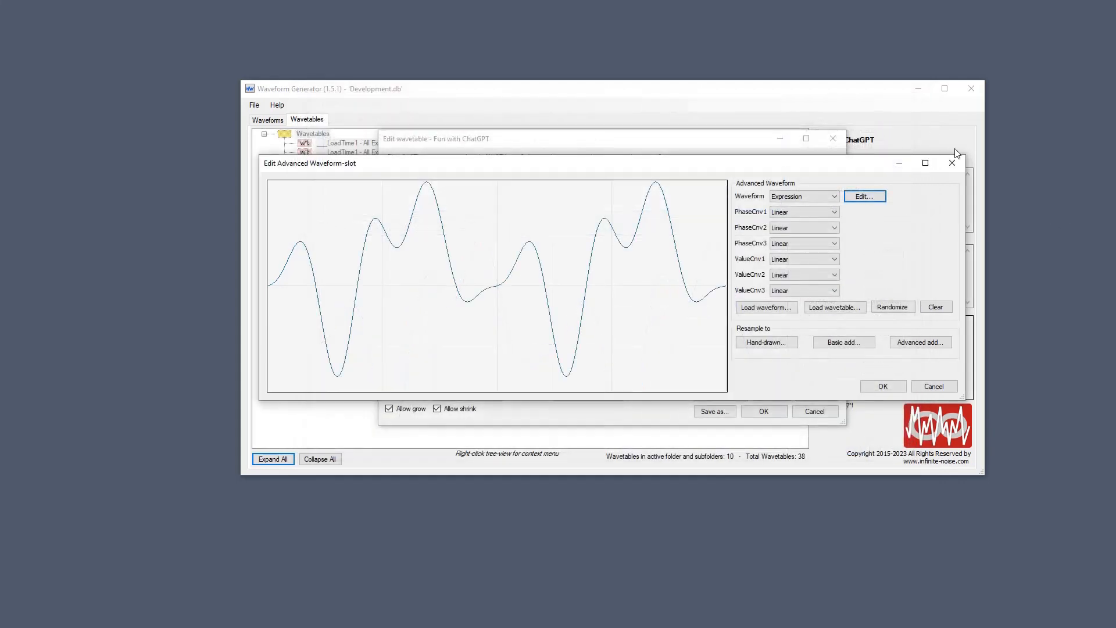
click(952, 163)
click(472, 207)
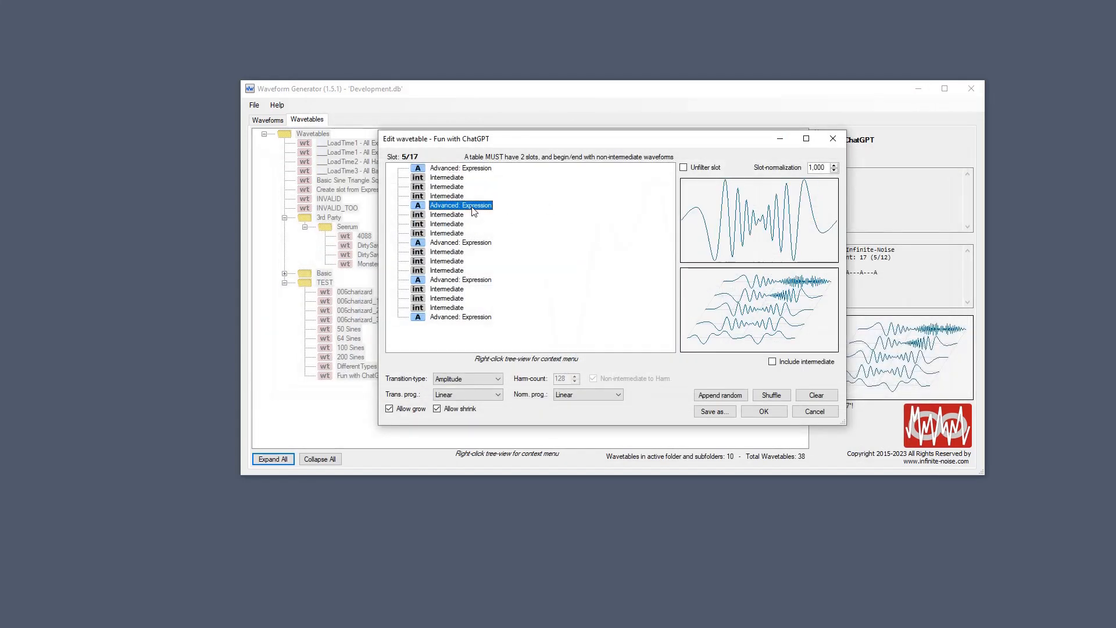
click(477, 169)
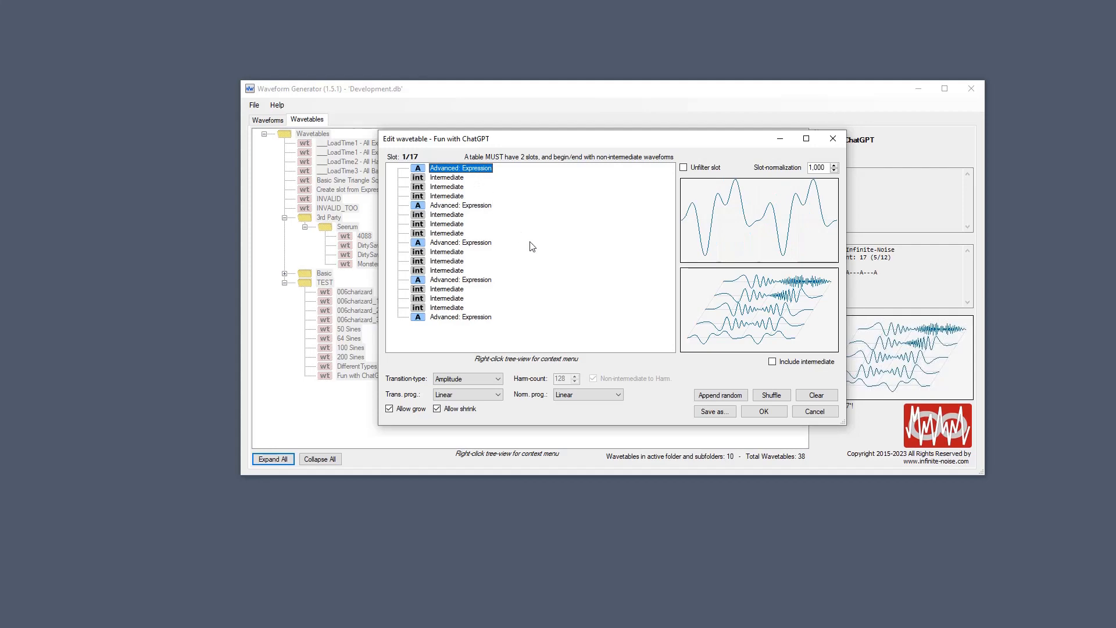
key(Return)
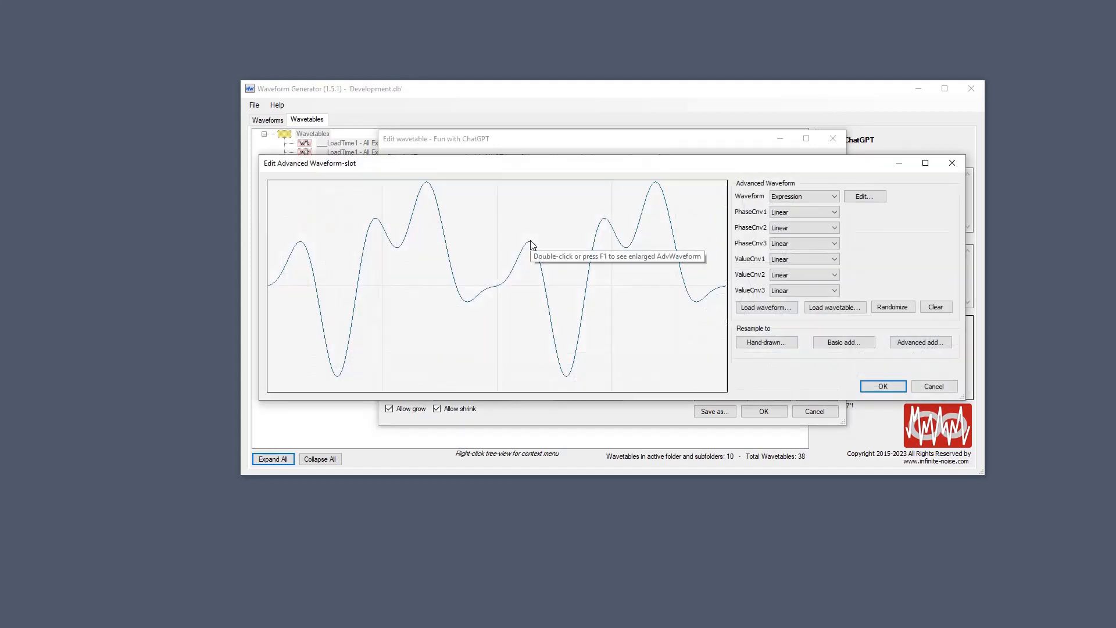
click(948, 158)
Step: Step through the slots of the Fun with ChatGPT wavetable to compare their waveforms, and close the wavetable editor
key(End)
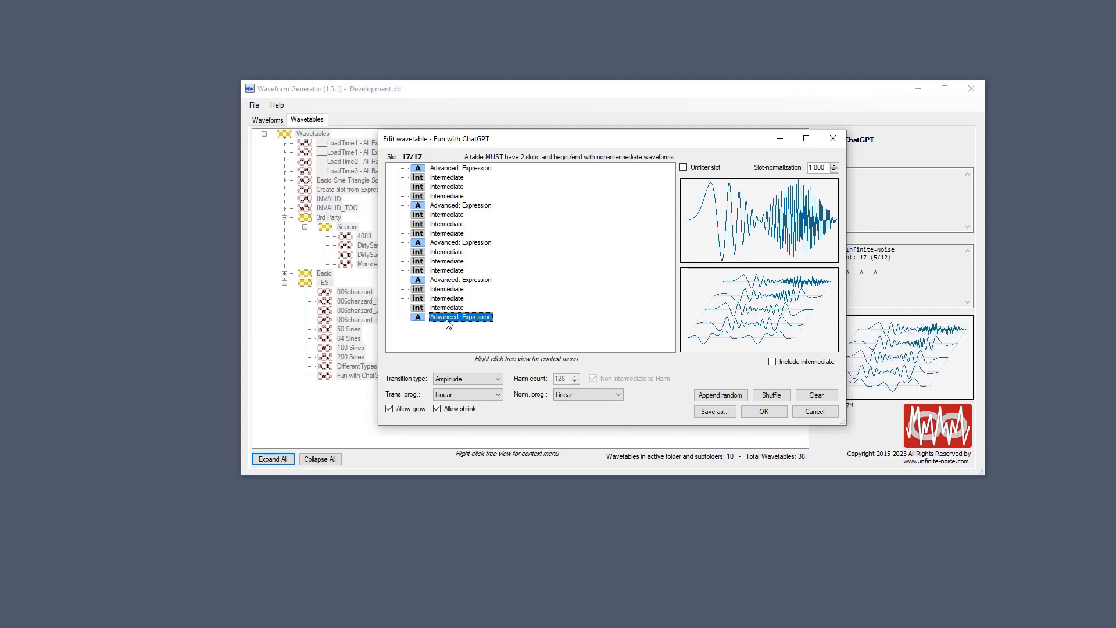
key(Up)
key(Up)
key(Up)
key(Up)
key(Up)
key(Up)
key(Up)
key(Up)
key(Up)
key(Up)
key(Up)
key(Up)
key(Up)
key(Up)
key(Up)
key(Up)
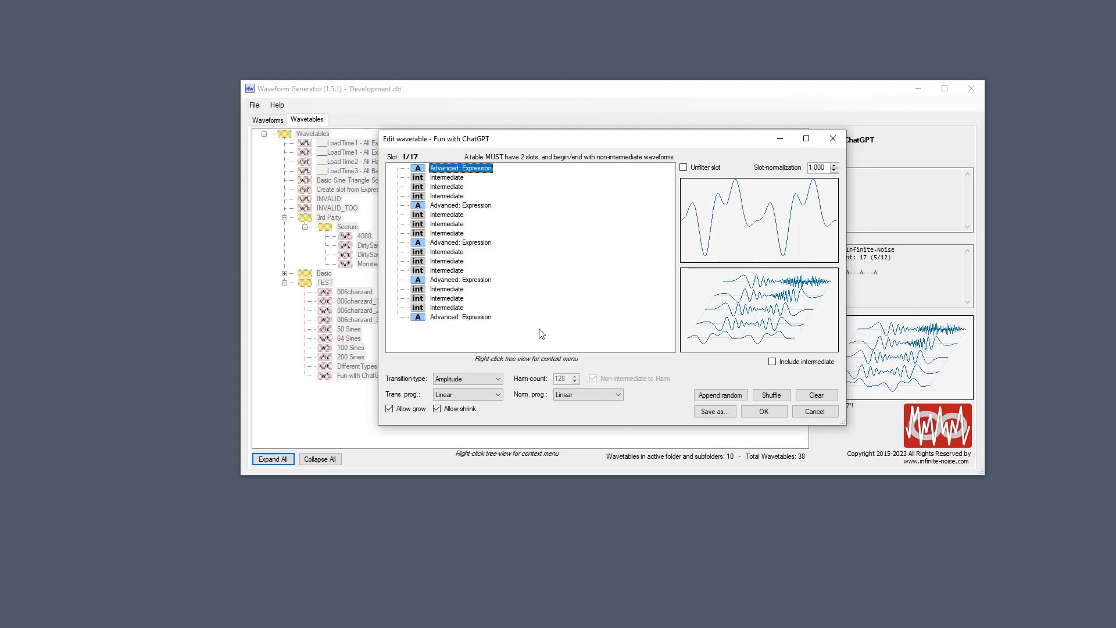
key(Down)
key(Down)
key(Down)
key(Down)
key(Down)
key(Down)
key(Down)
click(843, 139)
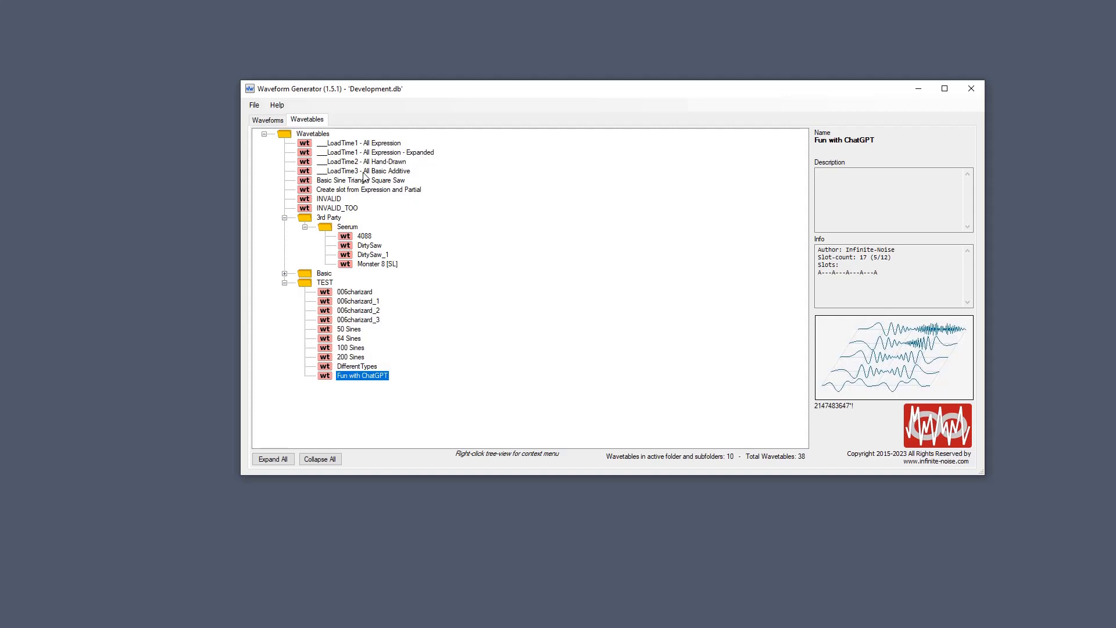
Step: Add a sibling wavetable beside ___LoadTime3 - All Basic Additive and insert a new Advanced waveform slot in it
right_click(363, 172)
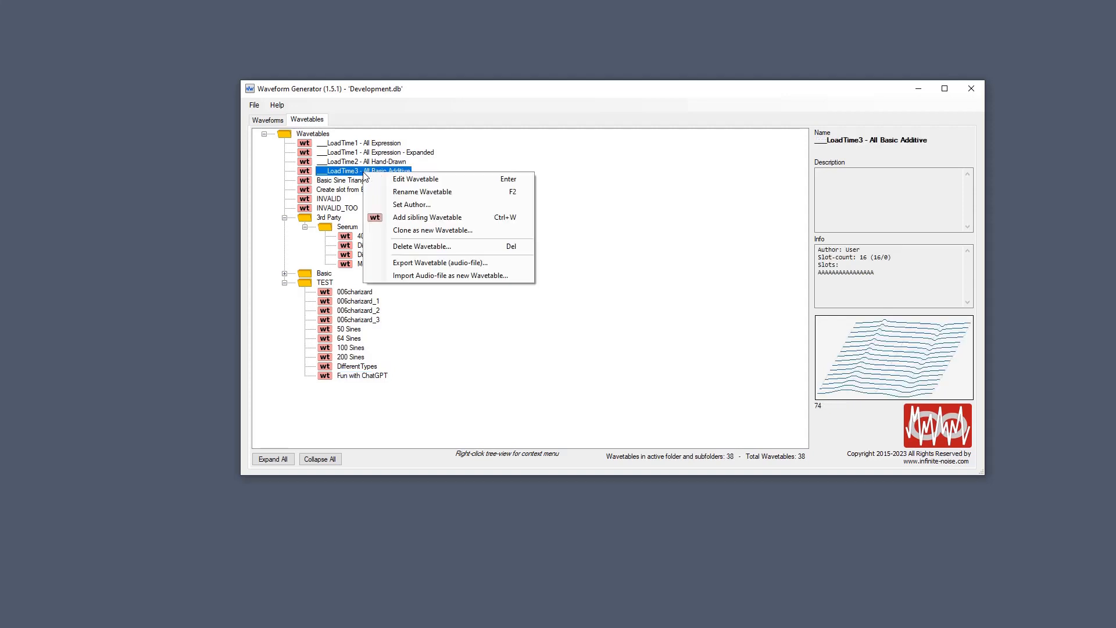
click(386, 218)
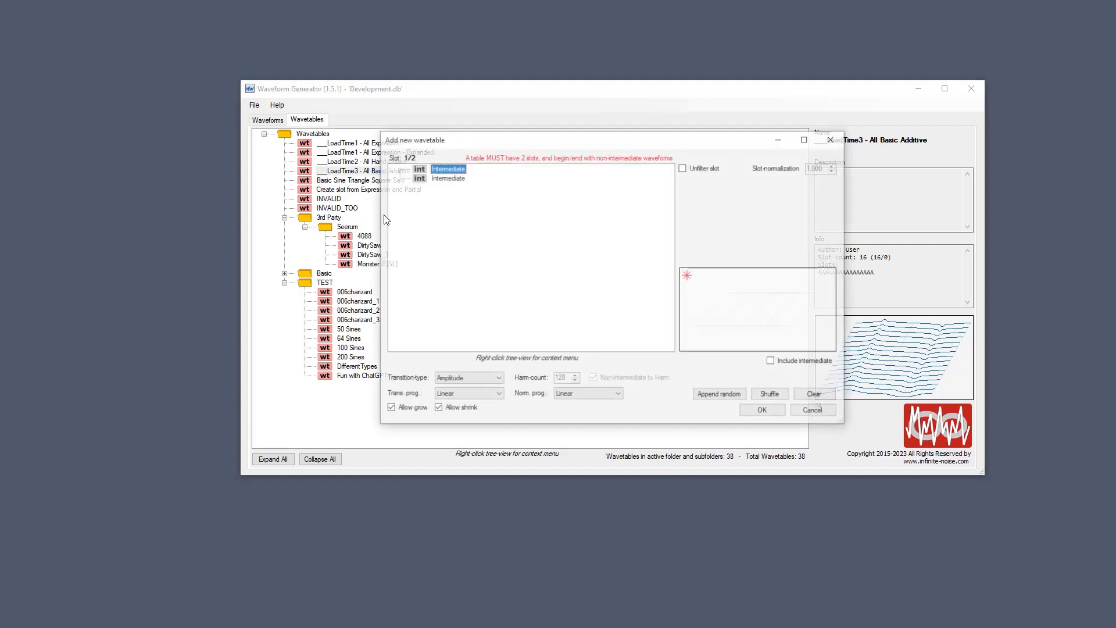
right_click(459, 171)
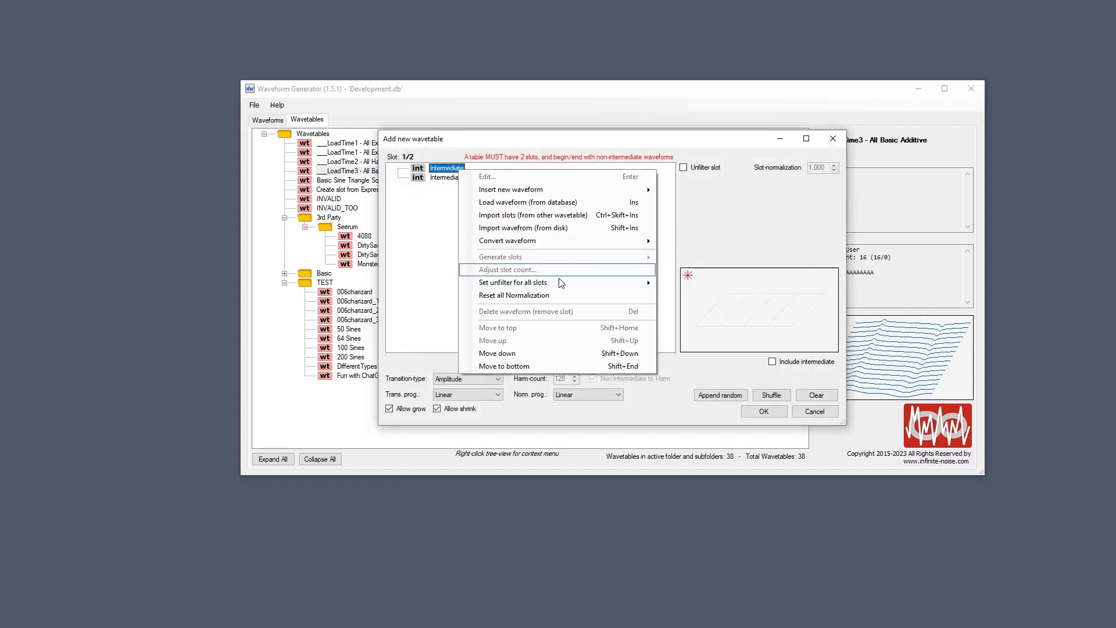
mouse_move(533, 247)
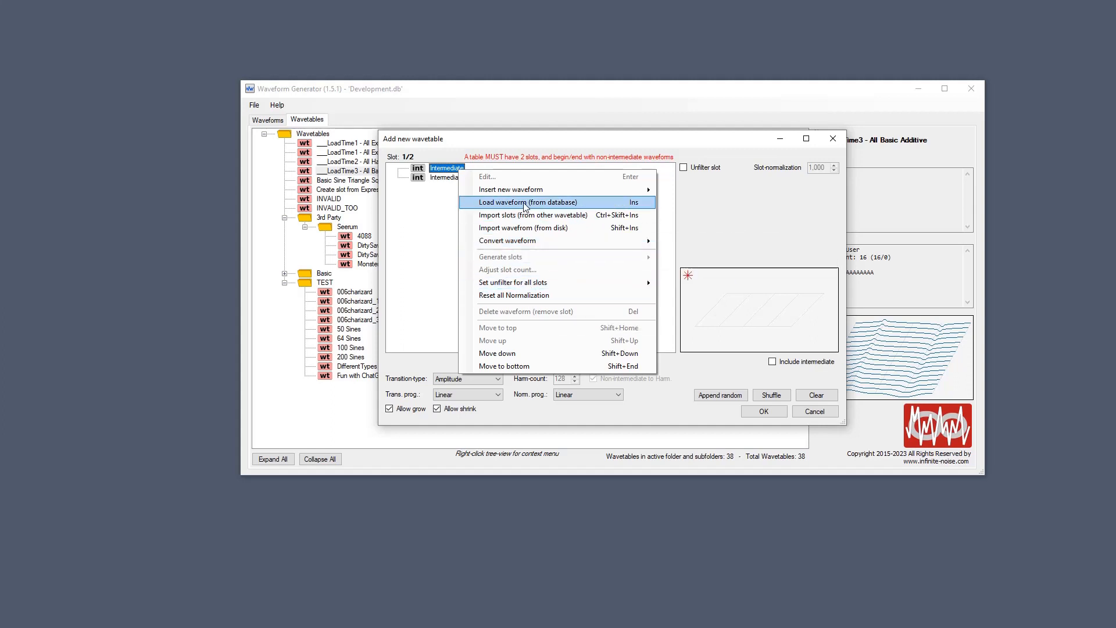
mouse_move(624, 188)
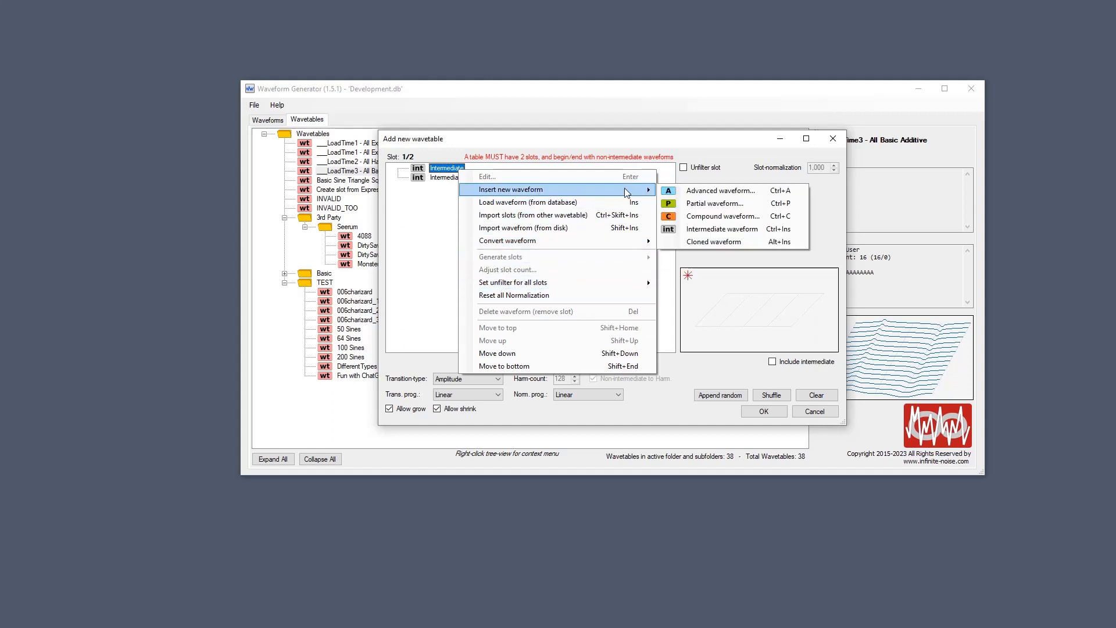
click(720, 190)
Step: Set the new slot's waveform to Expression and enter the expression sin(x/2)
click(817, 198)
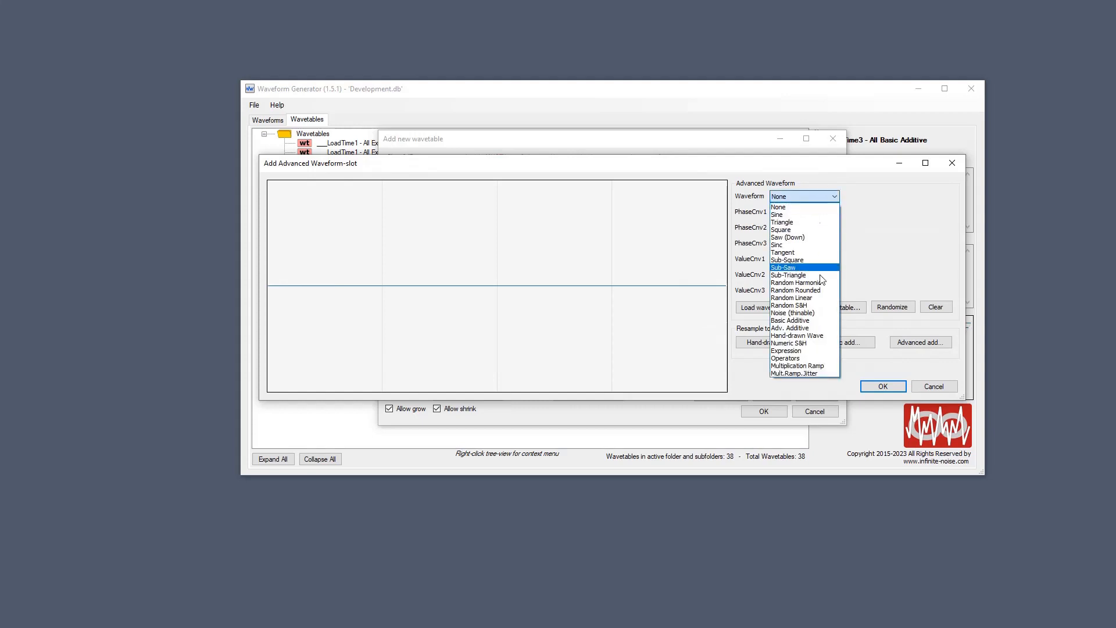
click(808, 350)
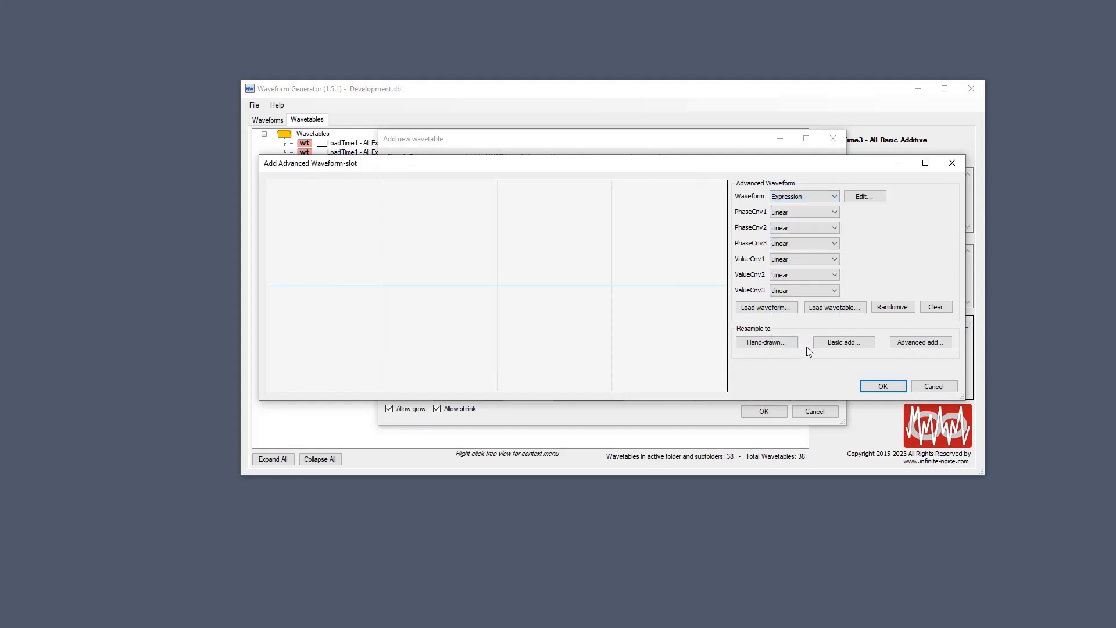
click(864, 196)
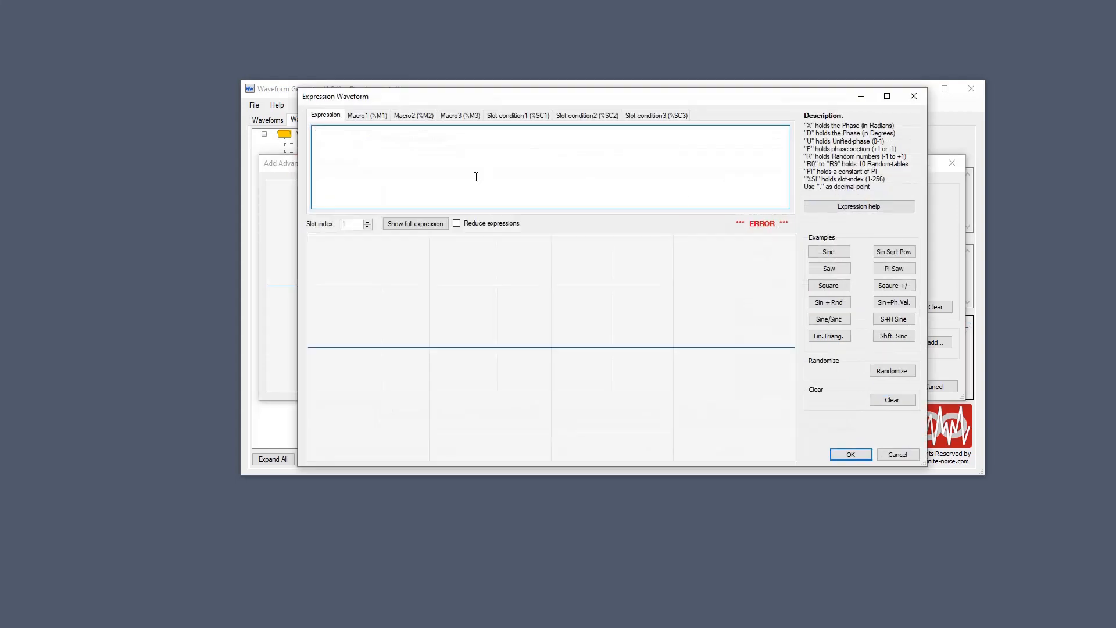
text(sin)
key(BackSpace)
key(BackSpace)
key(BackSpace)
text(sin(x/2))
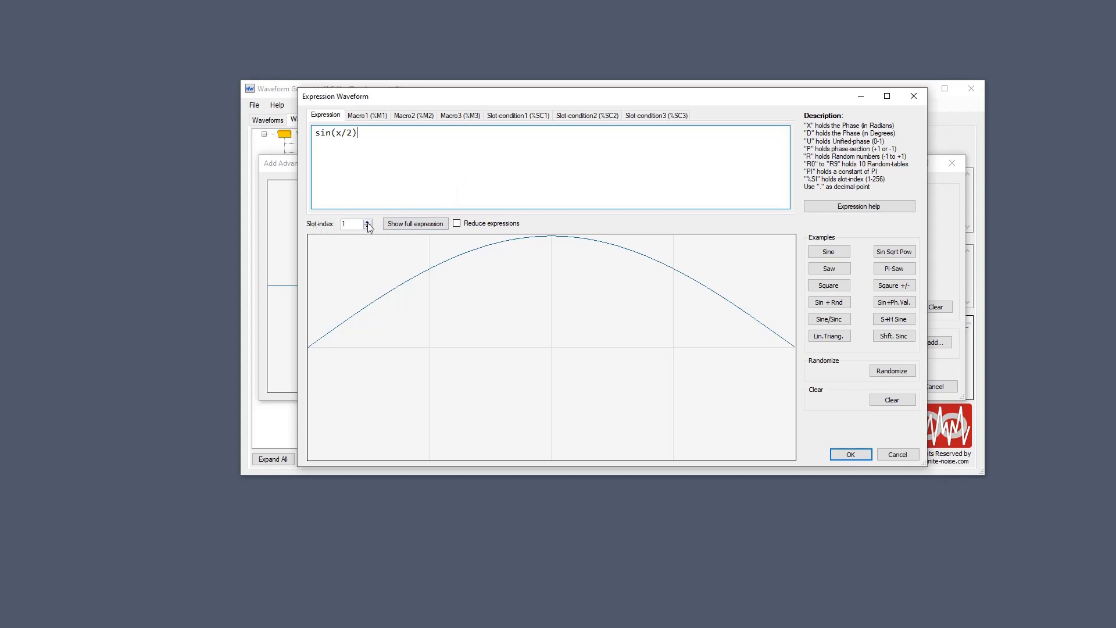
Step: Replace the divisor with the slot-index variable so the expression reads sin(x/%si), and check its full expanded form
key(shift+Left)
text(%si)
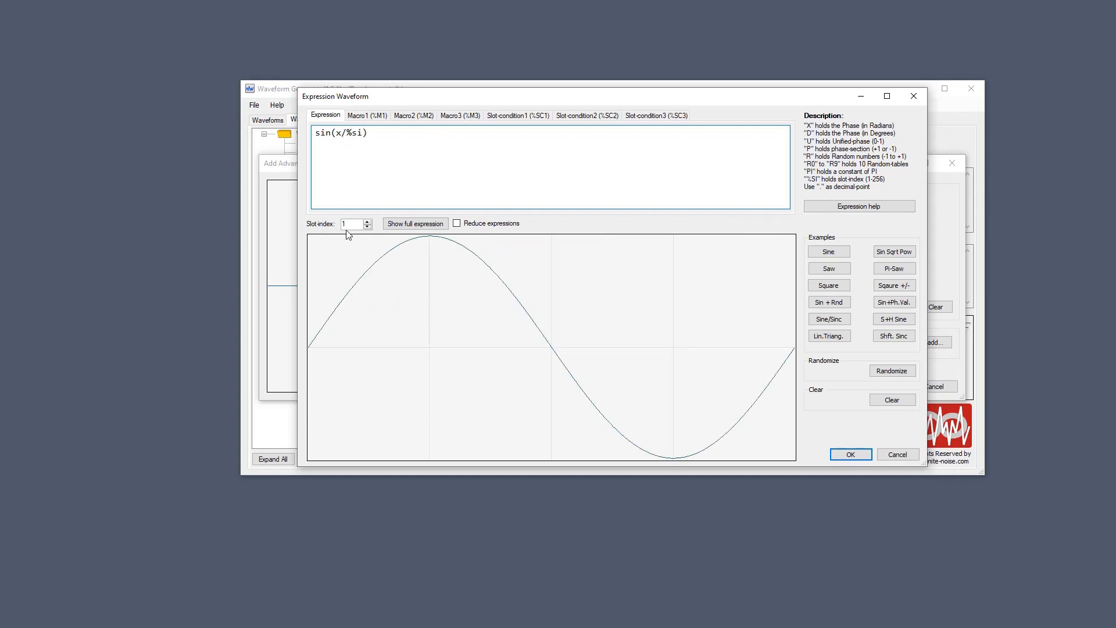
click(418, 224)
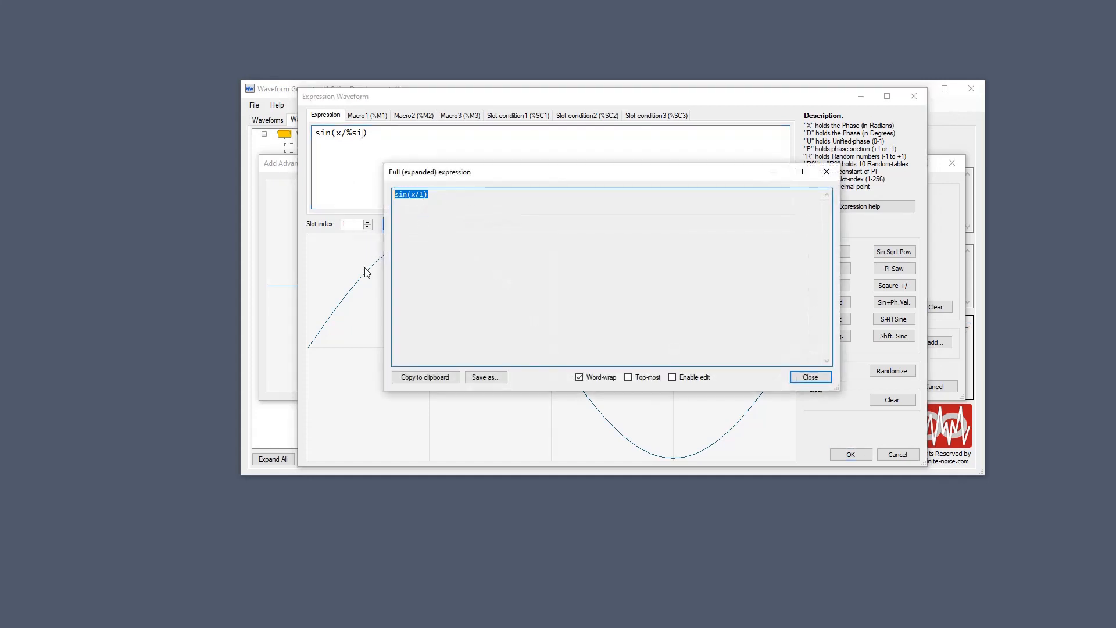
click(832, 173)
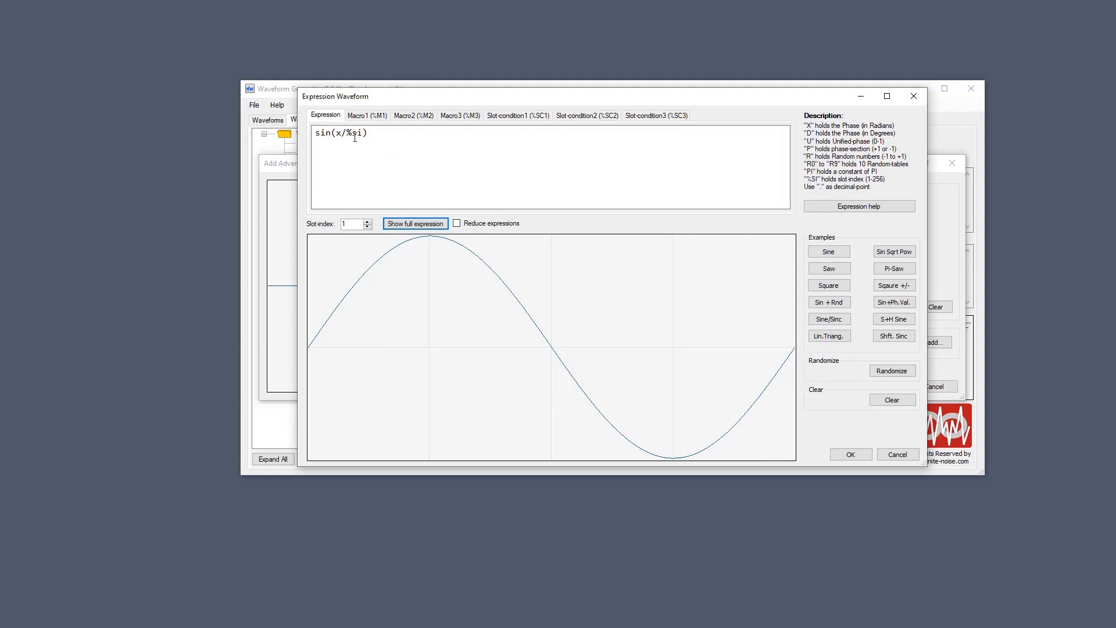
Step: Halve the slot-index divisor by changing the expression to sin(x/(%si/2)), and check its full expanded form
click(351, 133)
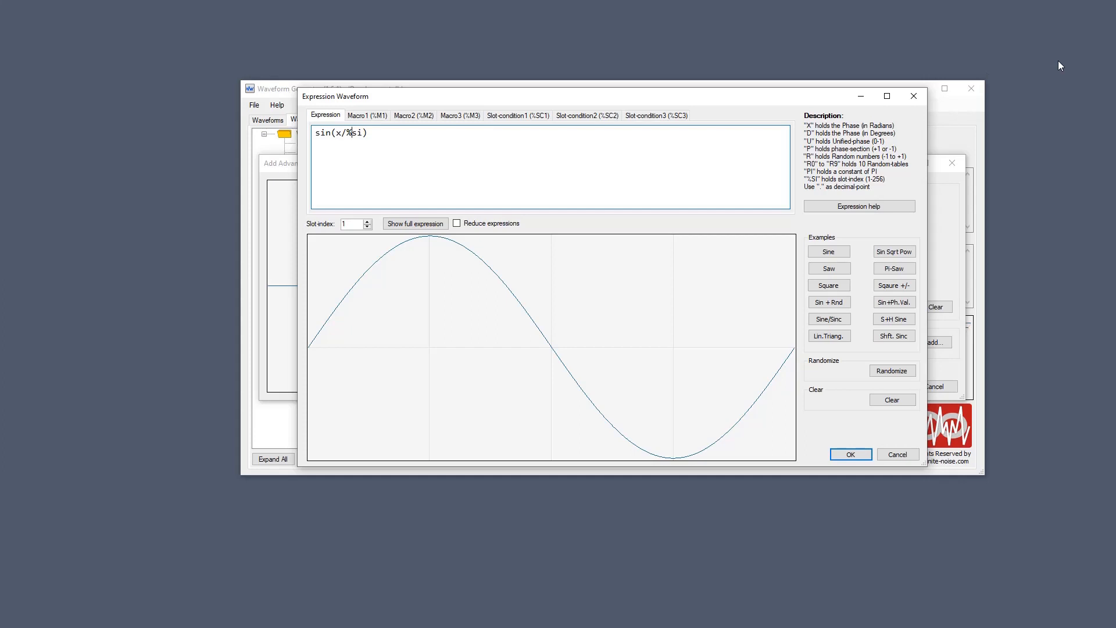
text(()
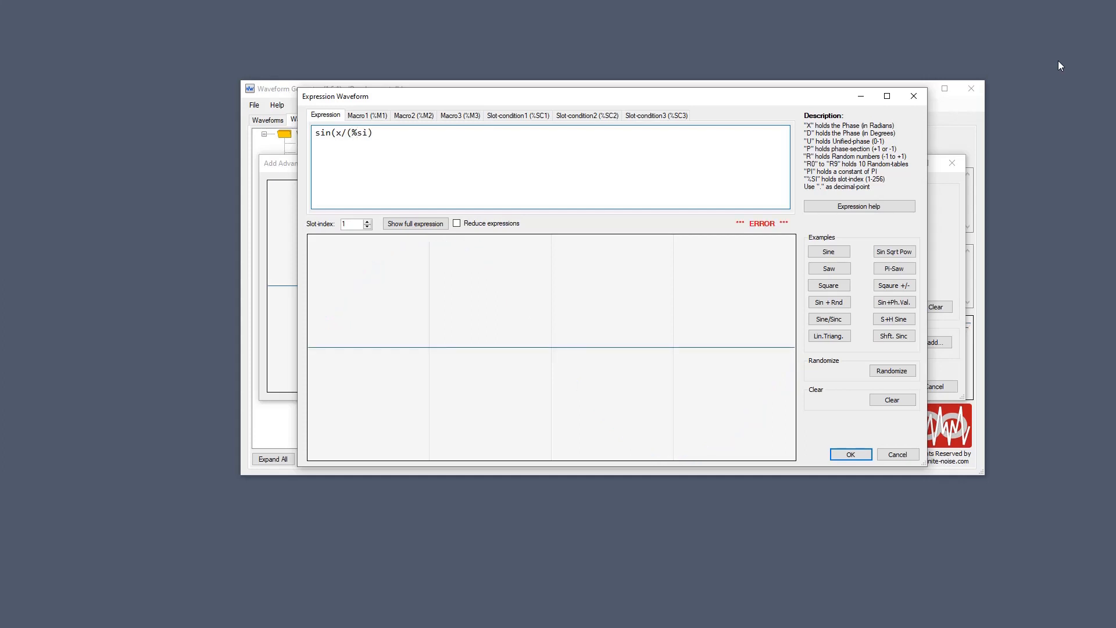
text())
text(/2)
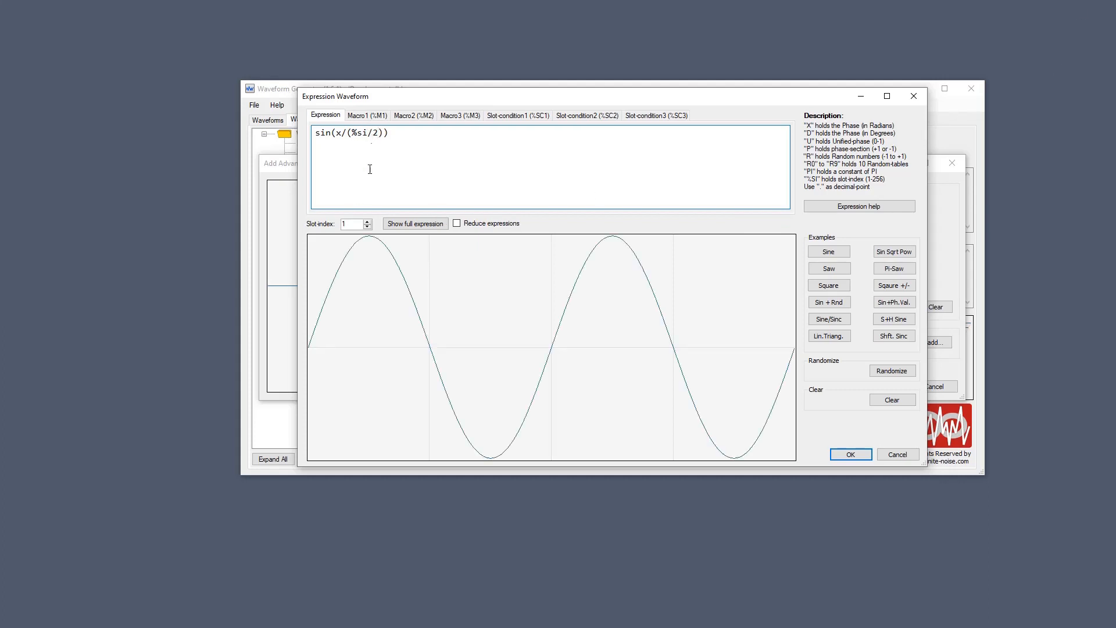
click(403, 224)
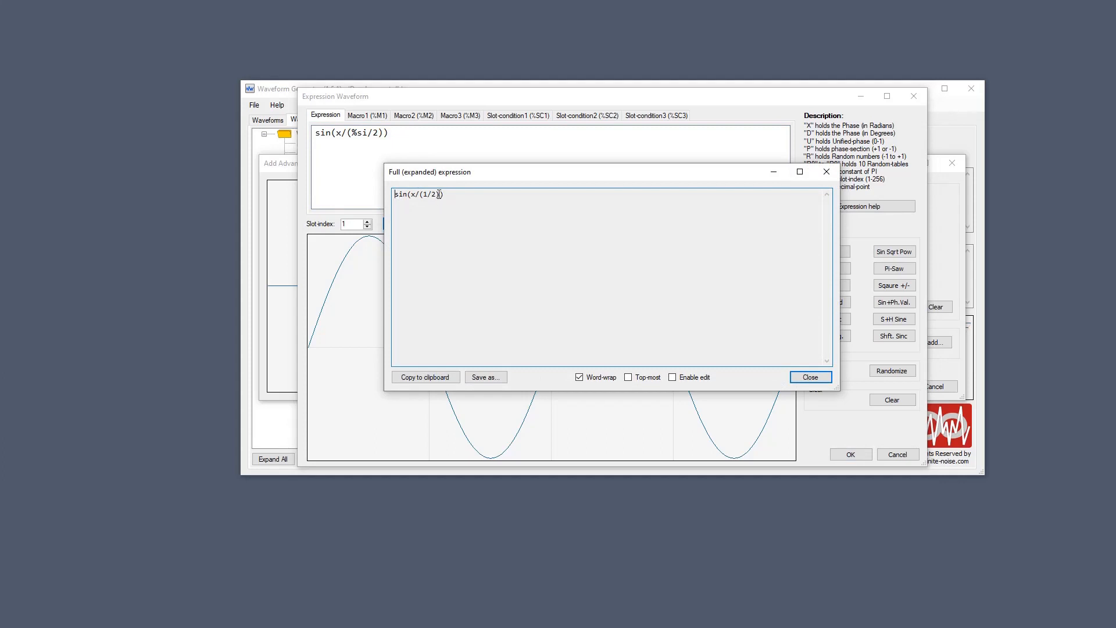
click(824, 170)
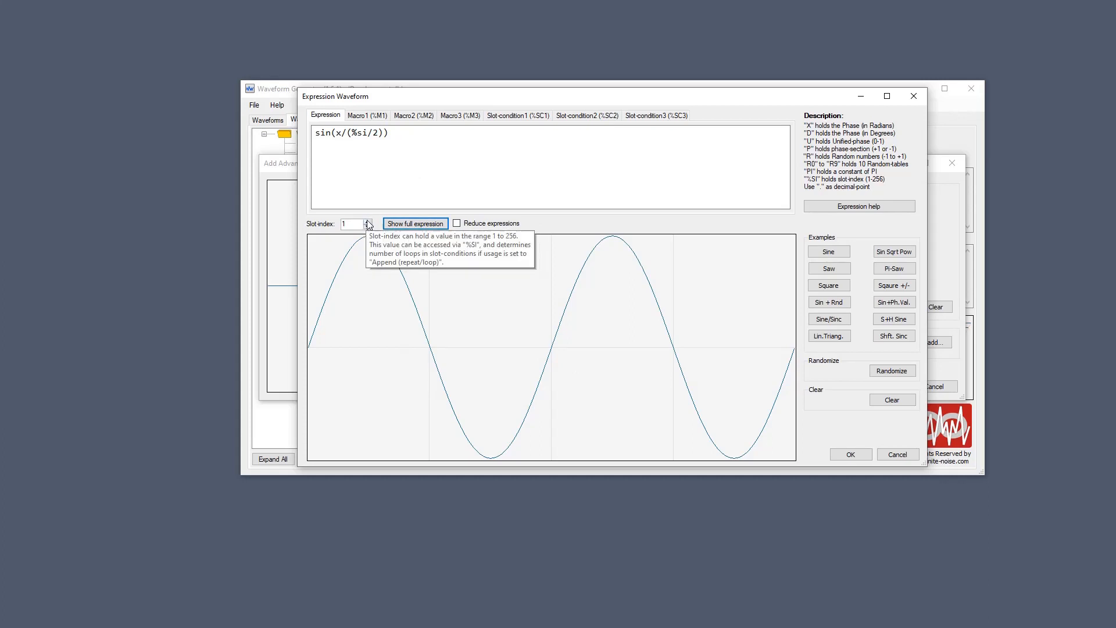
Step: Raise the slot index stepwise to 12 to preview how the divided sine changes between slots
click(367, 222)
click(367, 222)
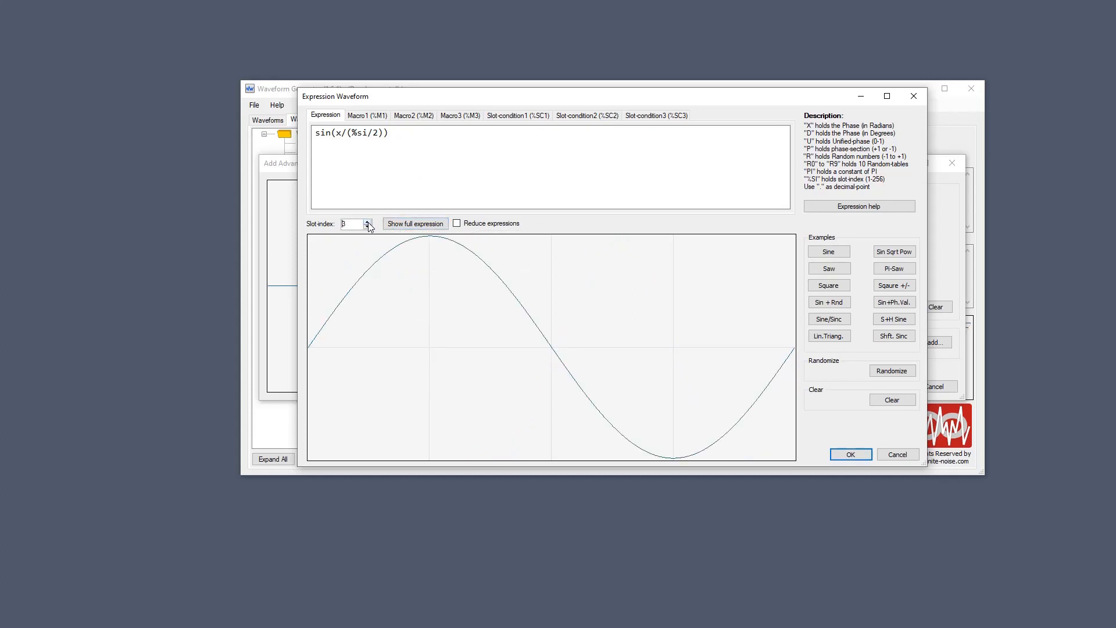
click(368, 222)
click(367, 222)
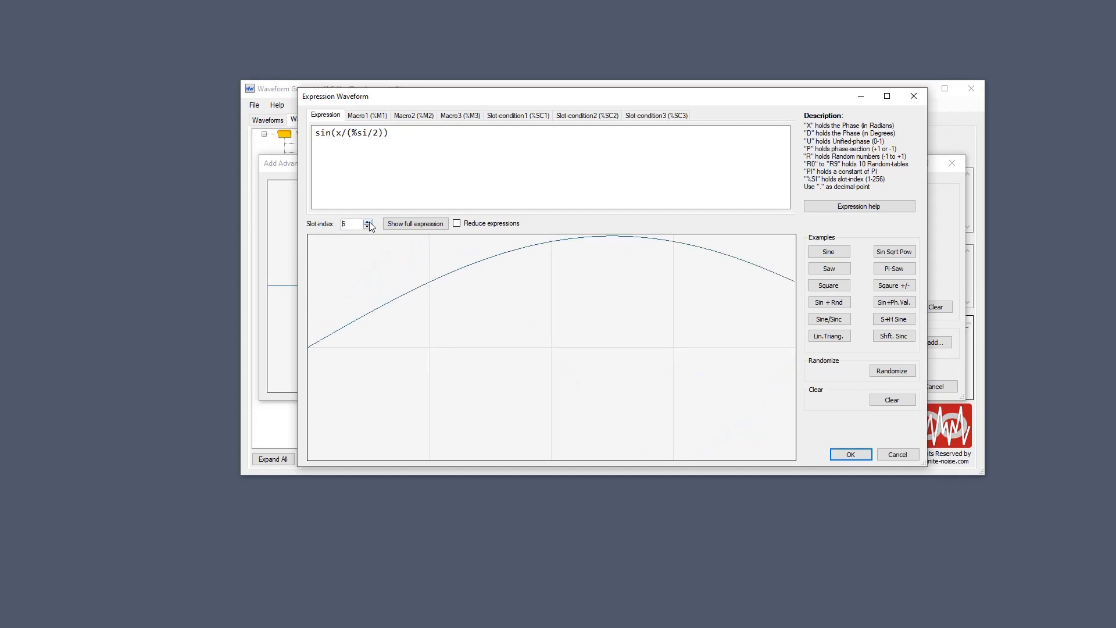
click(368, 222)
click(367, 222)
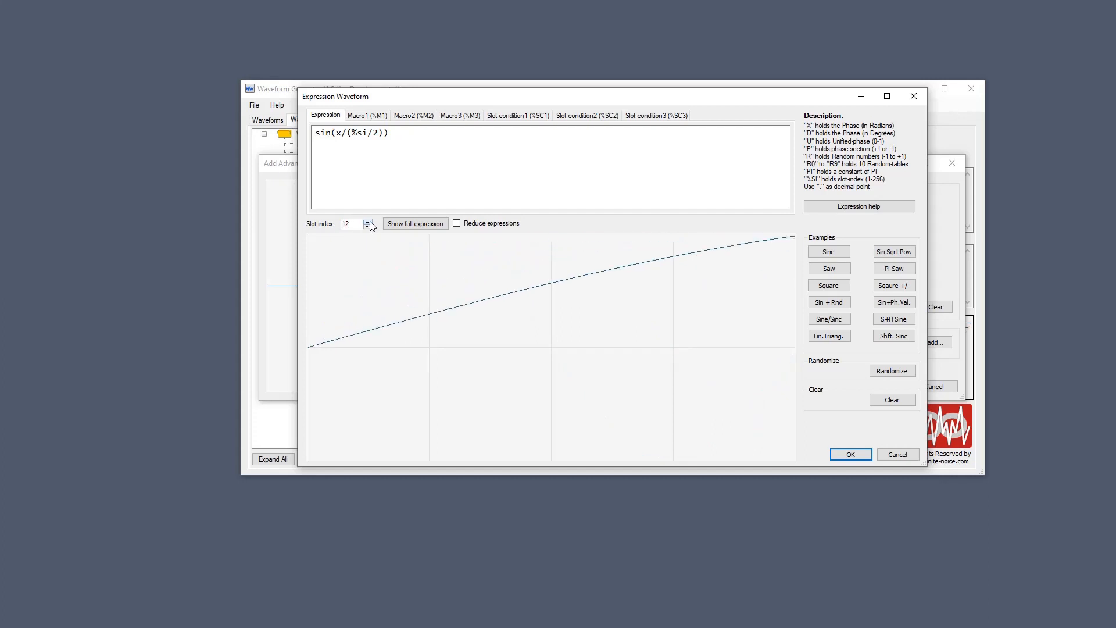
Step: Change the division of x into a multiplication so the expression reads sin(x*(%si/2))
click(347, 134)
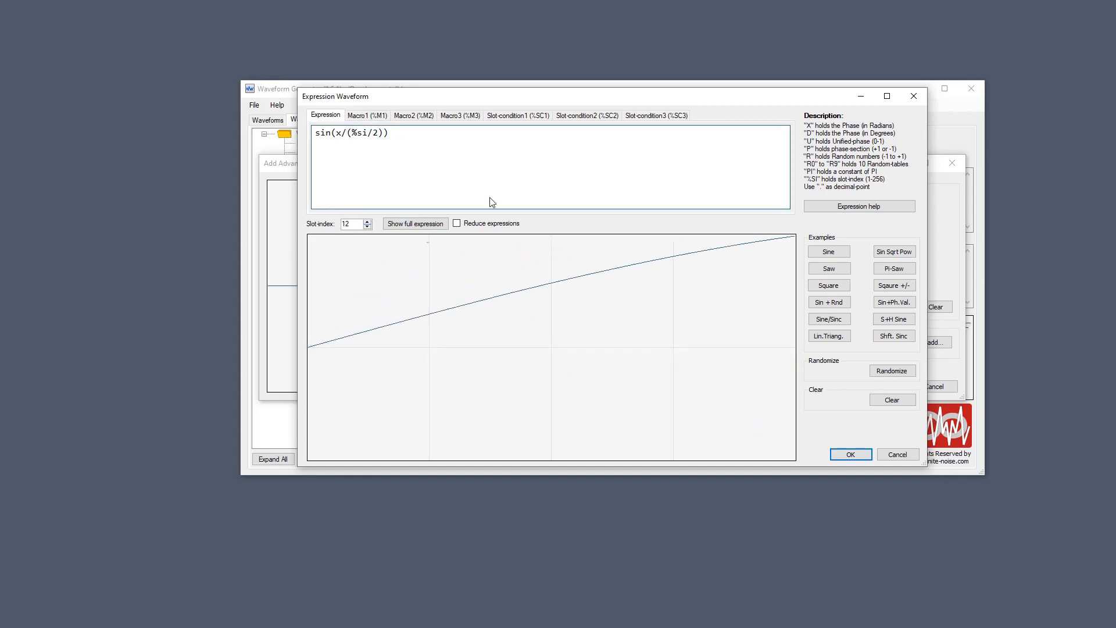
key(shift+Left)
text(*)
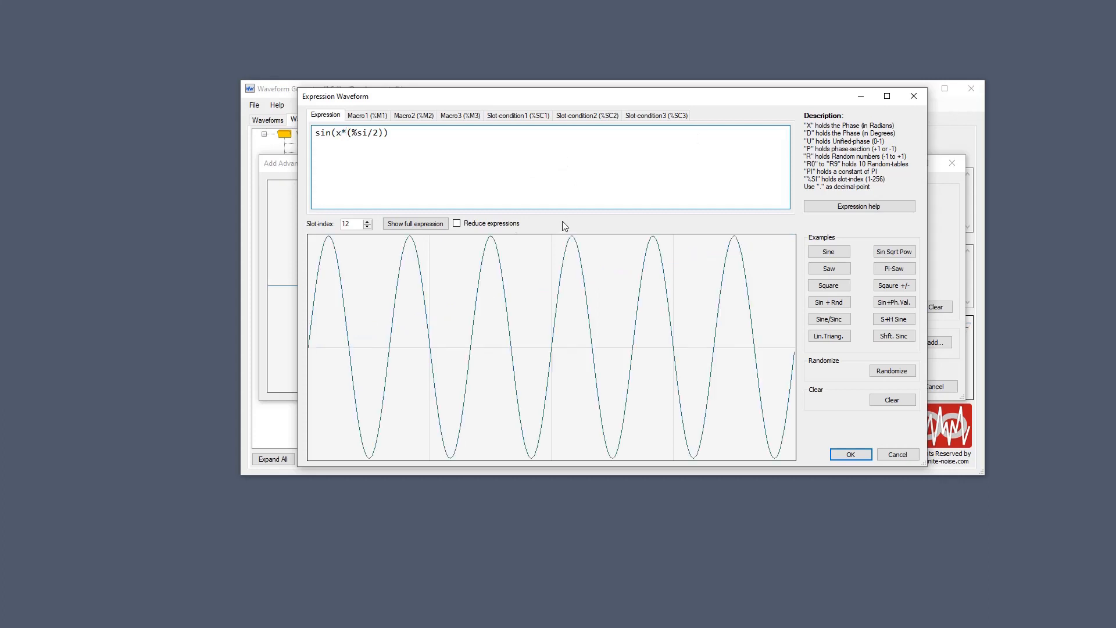
Step: Reset the slot index to 1 and raise it stepwise to 19 to preview the multiplied sine across slots
click(354, 224)
key(BackSpace)
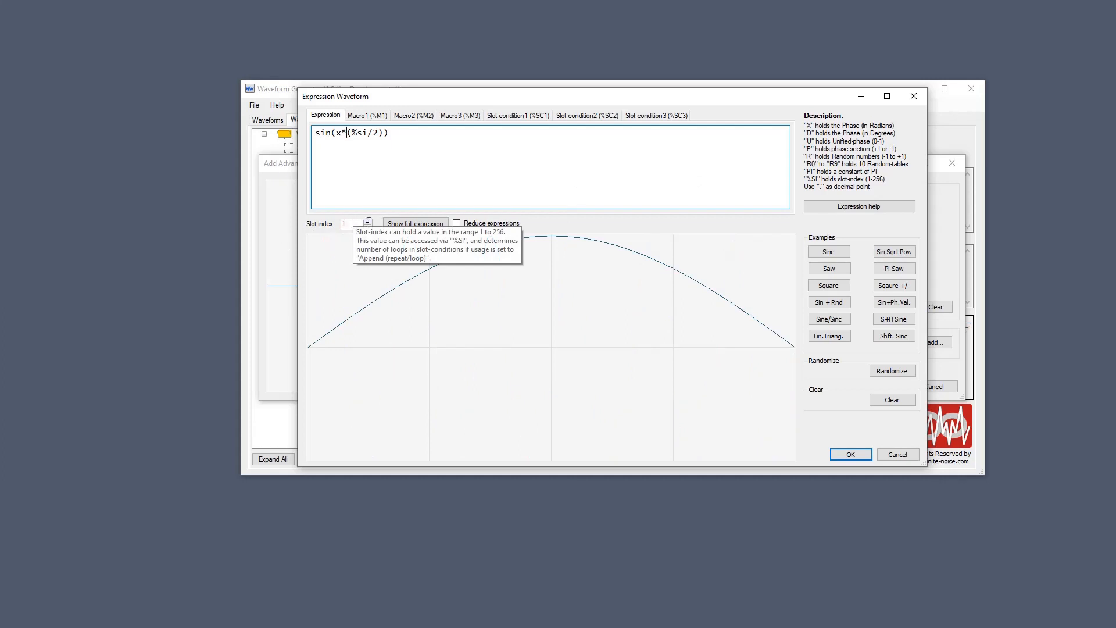
click(366, 221)
click(367, 221)
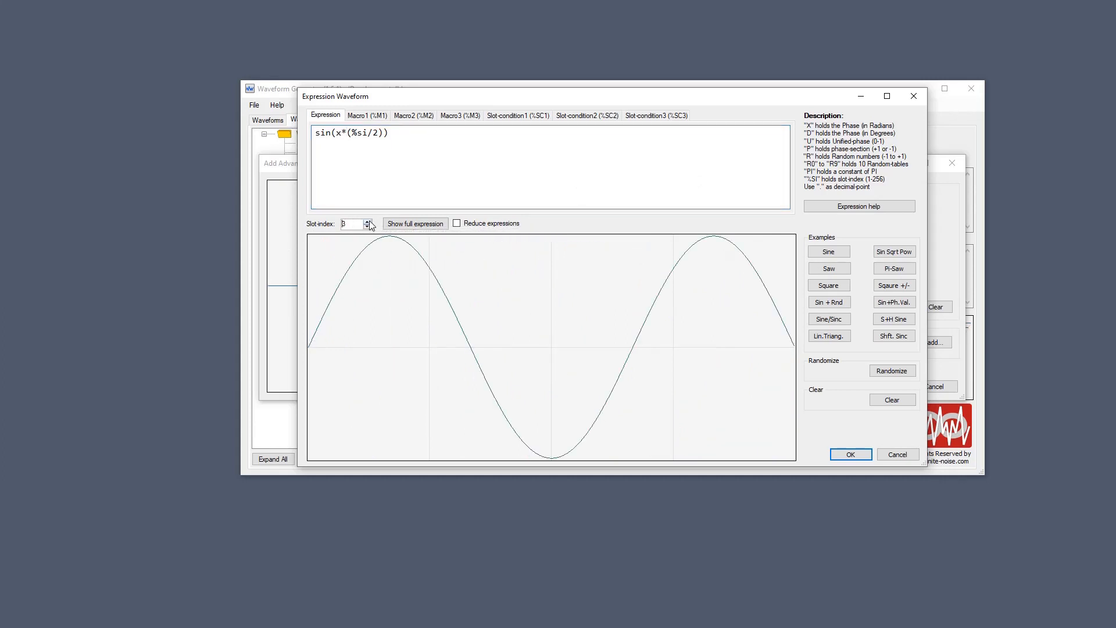
click(366, 221)
click(367, 221)
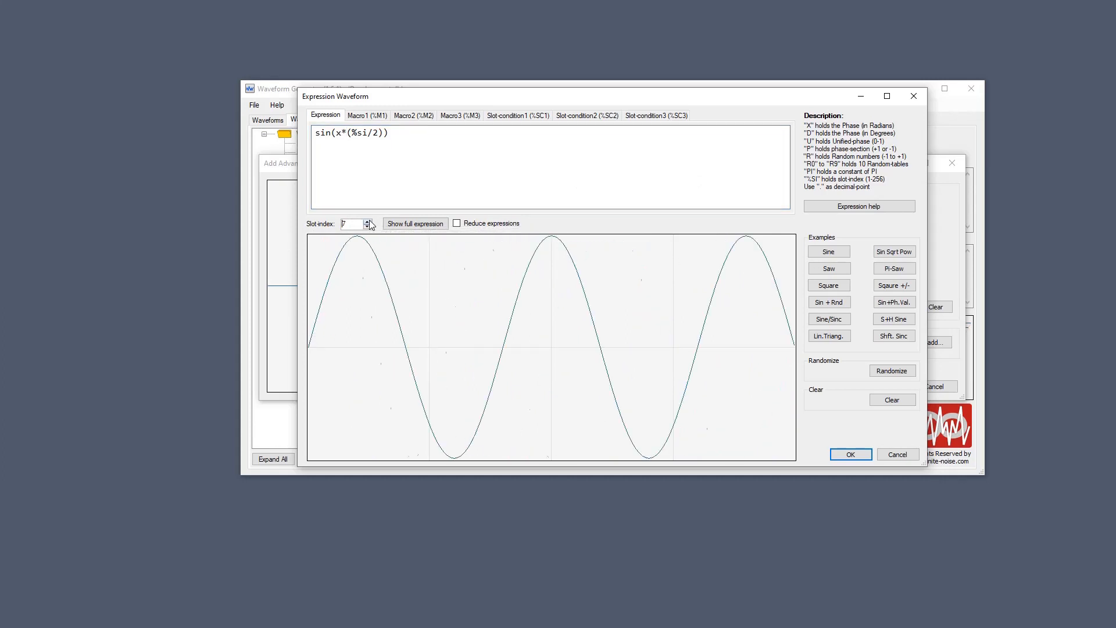
click(367, 222)
click(367, 221)
click(368, 221)
click(368, 222)
click(368, 222)
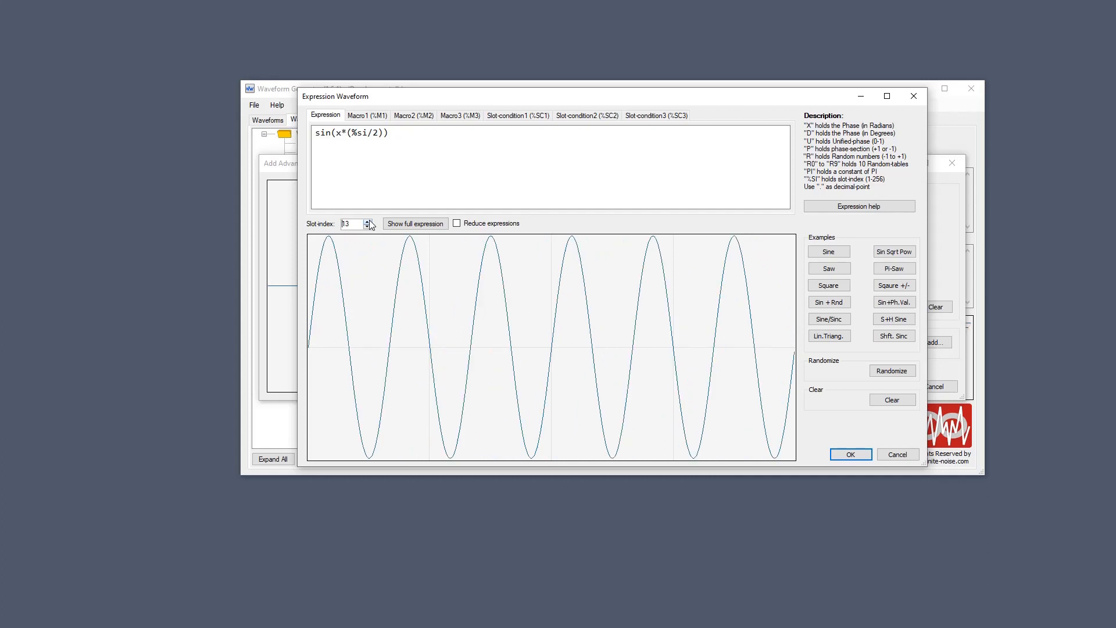
click(368, 221)
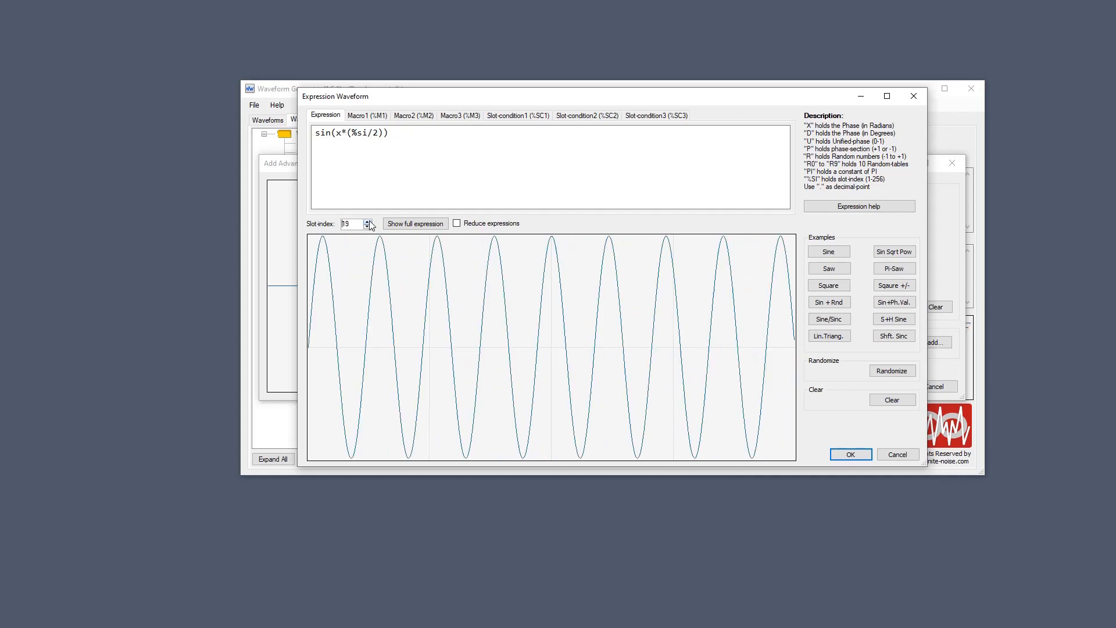
Step: Raise the slot index to 21 and set it to 12 to preview the multiplied sine at those slots
click(367, 222)
click(367, 221)
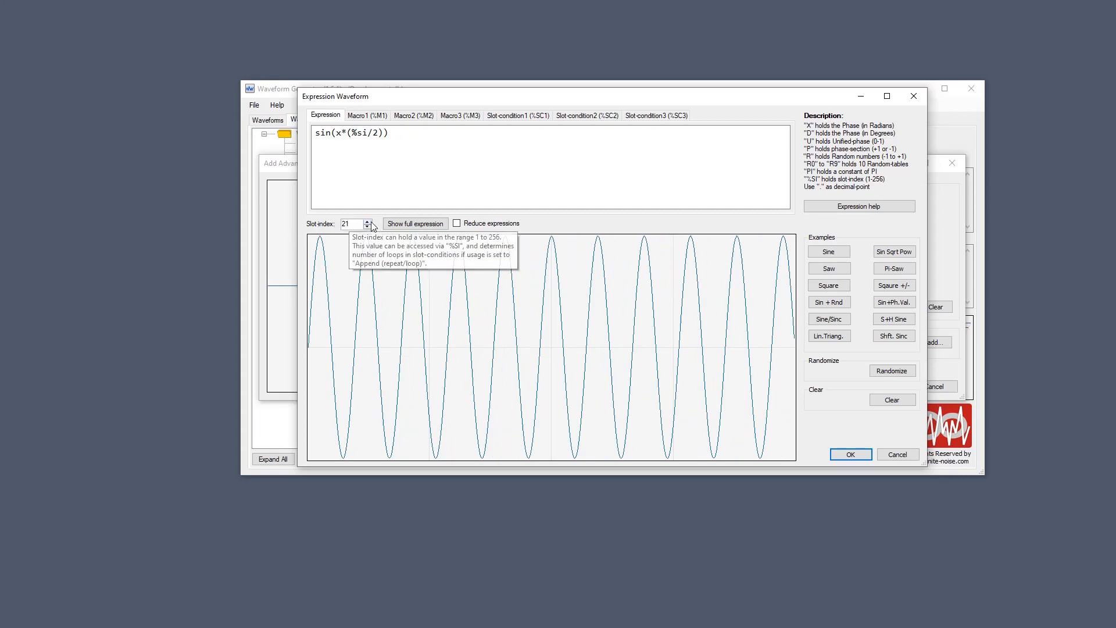
double_click(351, 226)
text(12)
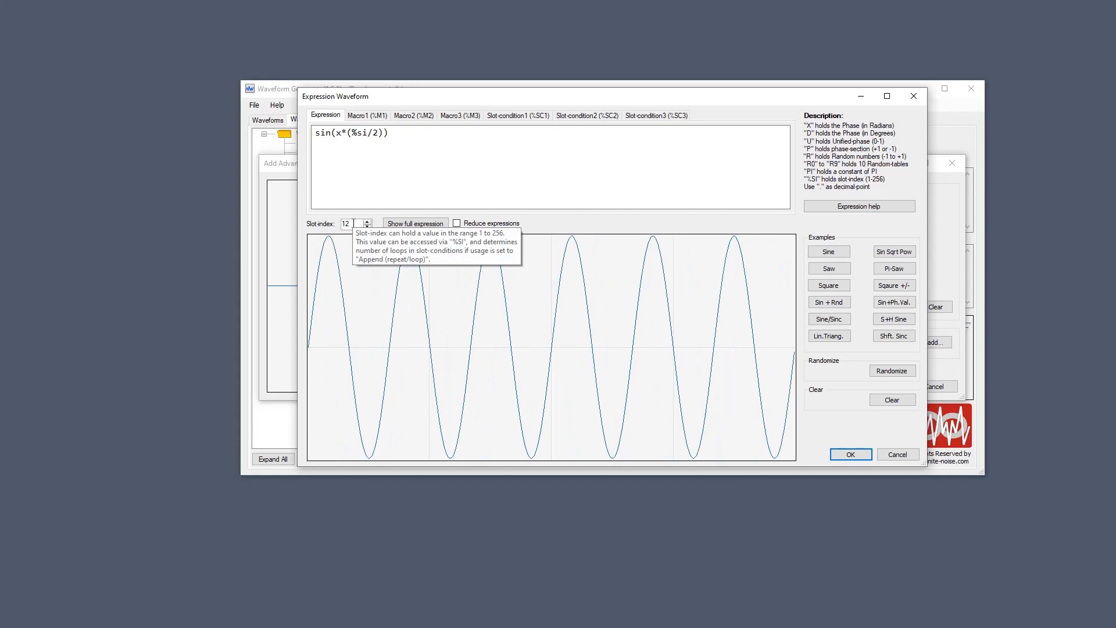
Step: Accept the expression waveform as an advanced slot and delete the intermediate slot above it
click(859, 453)
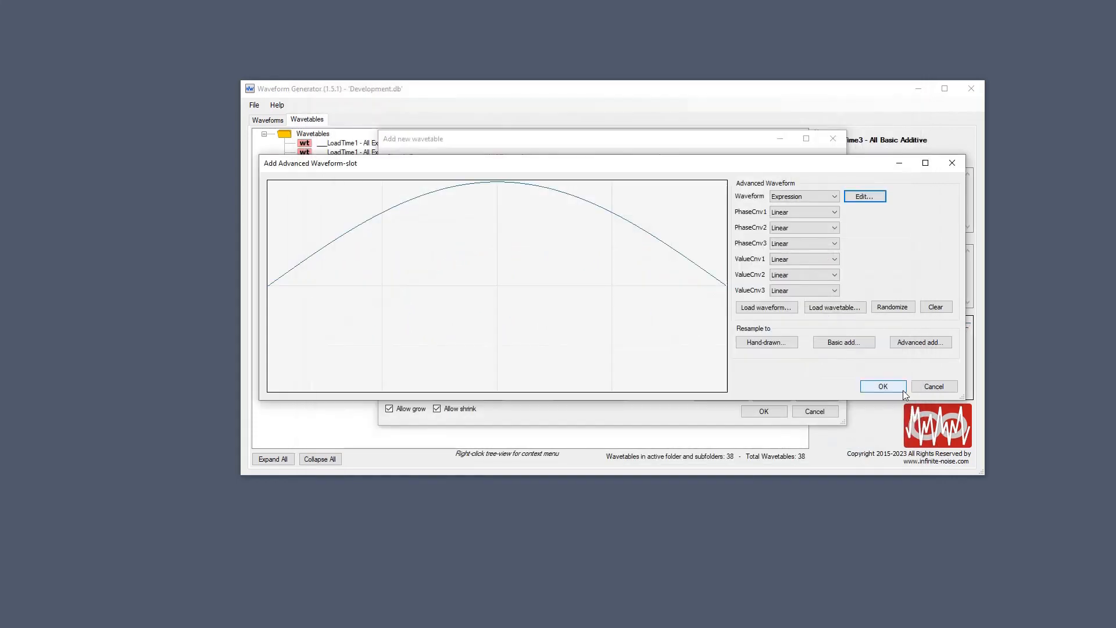
click(897, 394)
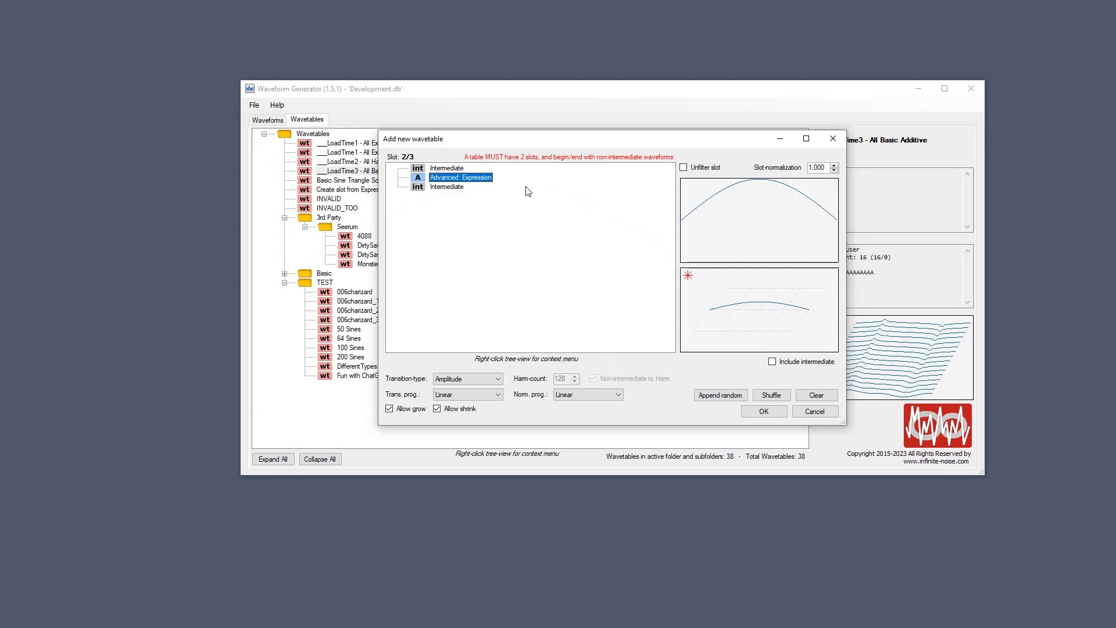
key(Up)
key(Delete)
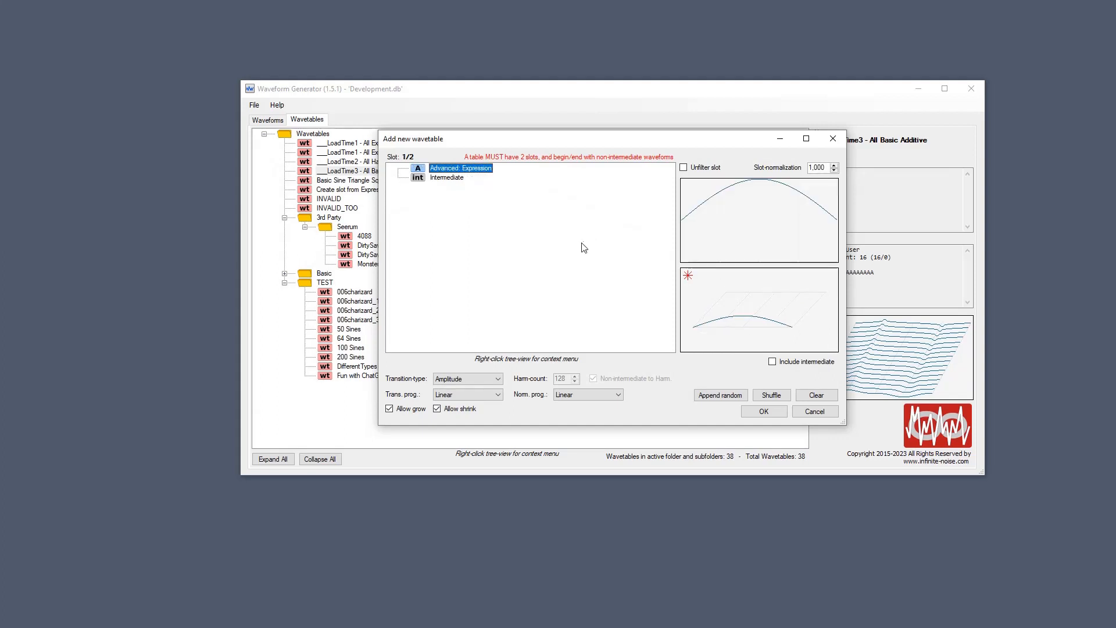
Step: Generate 32 slots from the advanced expression waveform
right_click(472, 168)
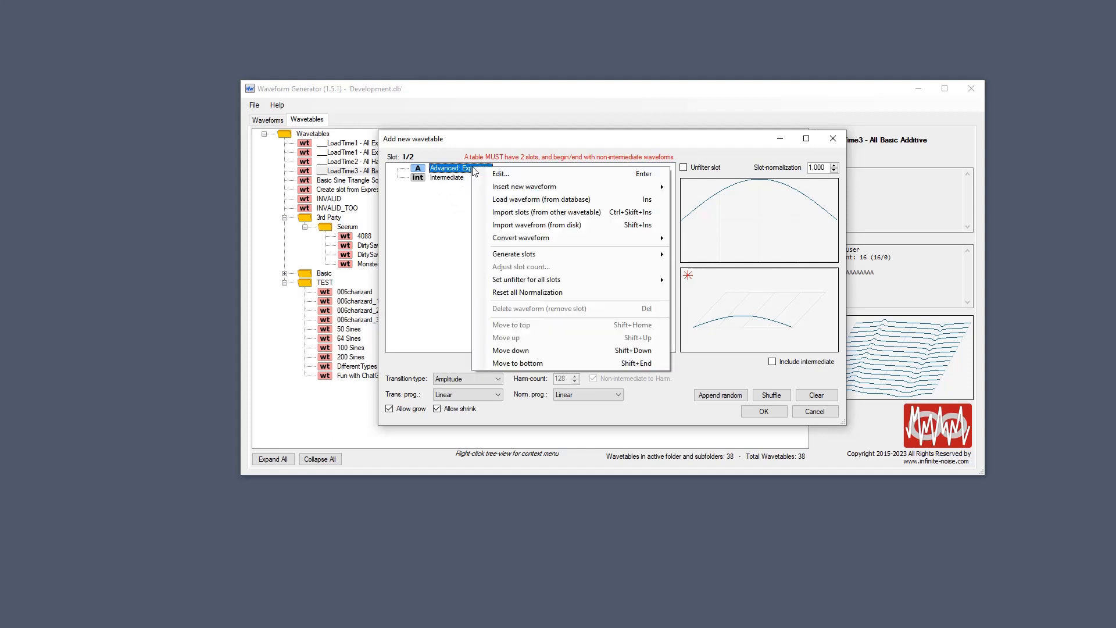
mouse_move(511, 260)
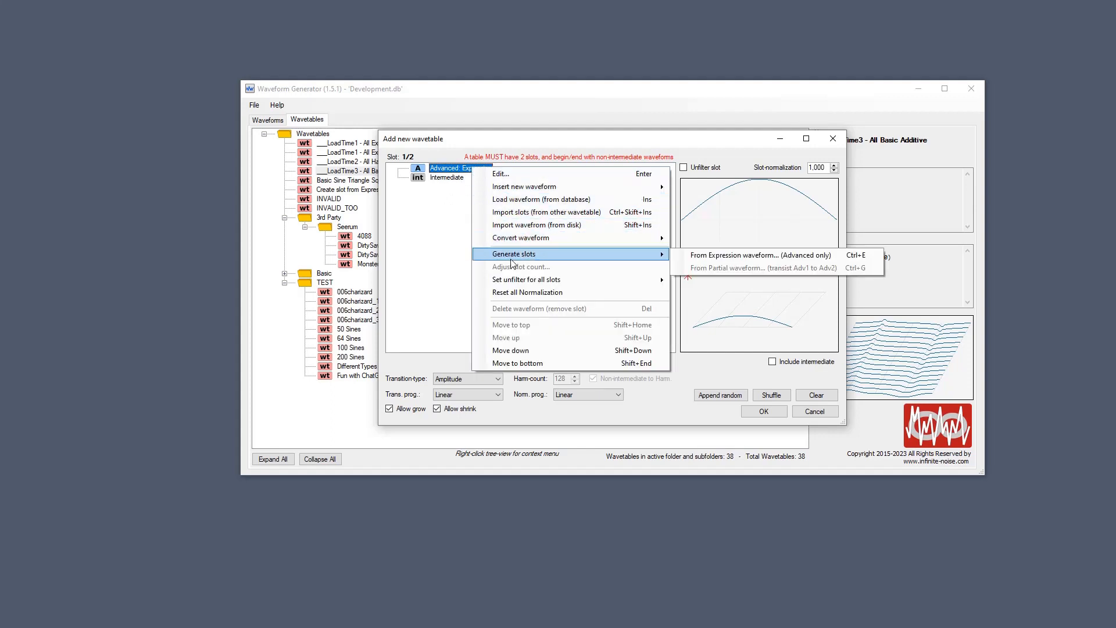
click(728, 256)
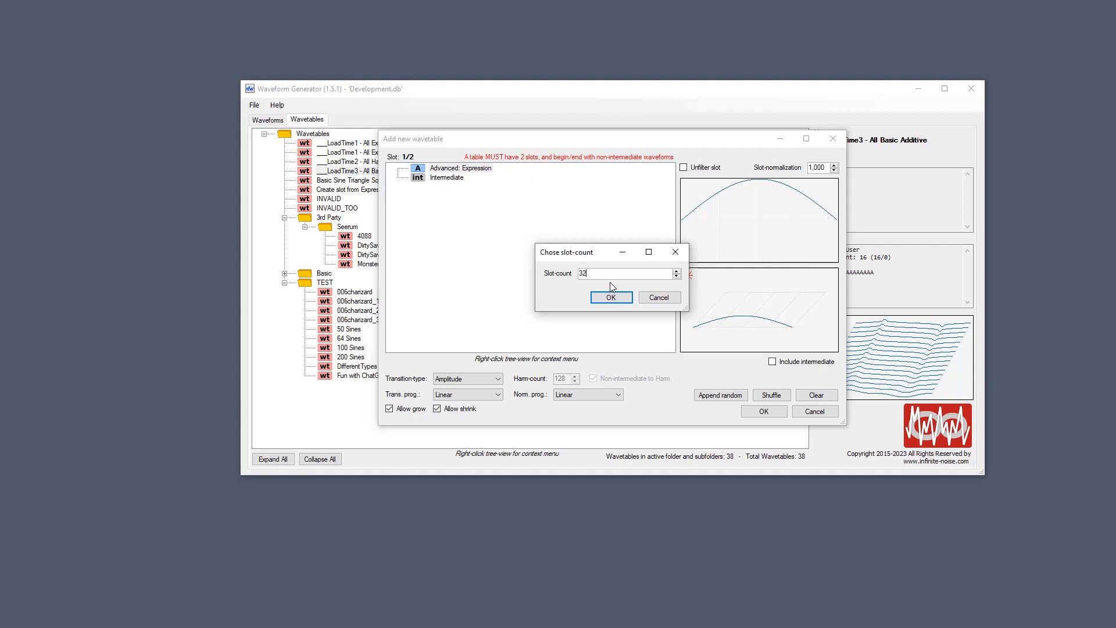
click(614, 298)
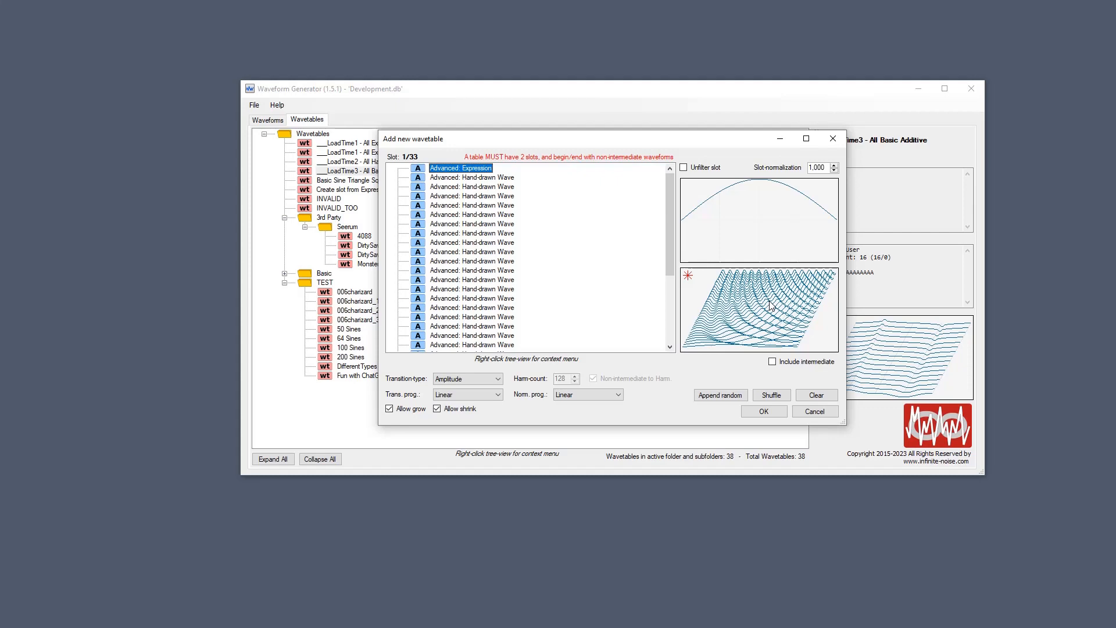
Step: Delete all generated hand-drawn slots, leaving only the expression slot and the final intermediate slot
key(Insert)
key(Down)
key(Delete)
key(Delete)
key(Delete)
key(Delete)
key(Delete)
key(Delete)
key(Delete)
key(Delete)
key(Delete)
key(Delete)
key(Delete)
key(Delete)
key(Delete)
key(Delete)
key(Delete)
key(Delete)
key(Delete)
key(Delete)
key(Delete)
key(Delete)
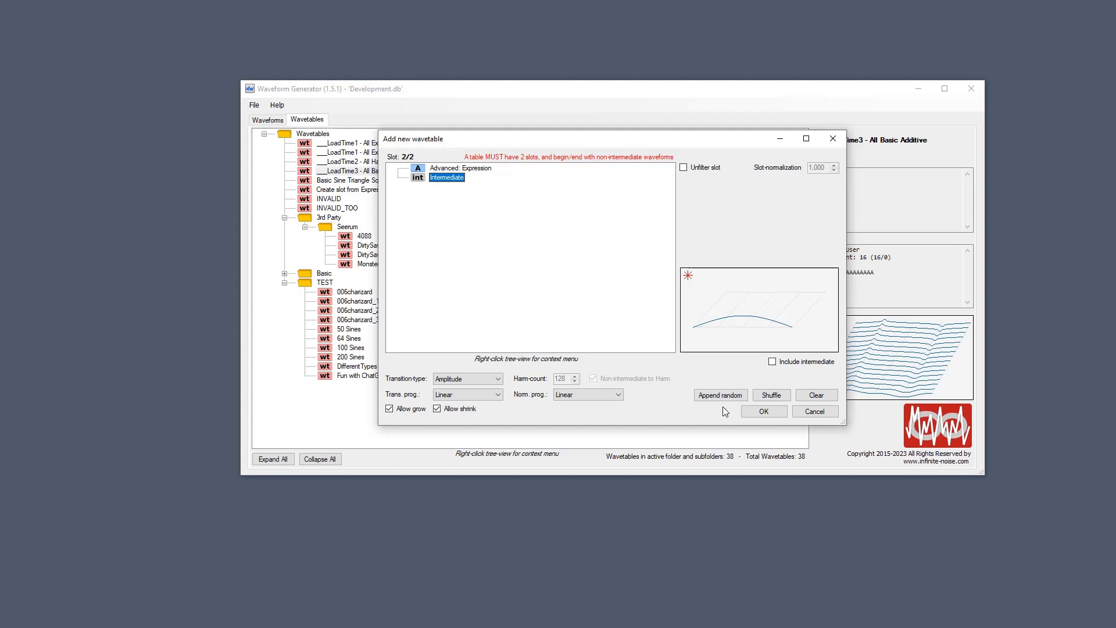
Step: Save the new wavetable under the name EXP_TEXT
click(765, 412)
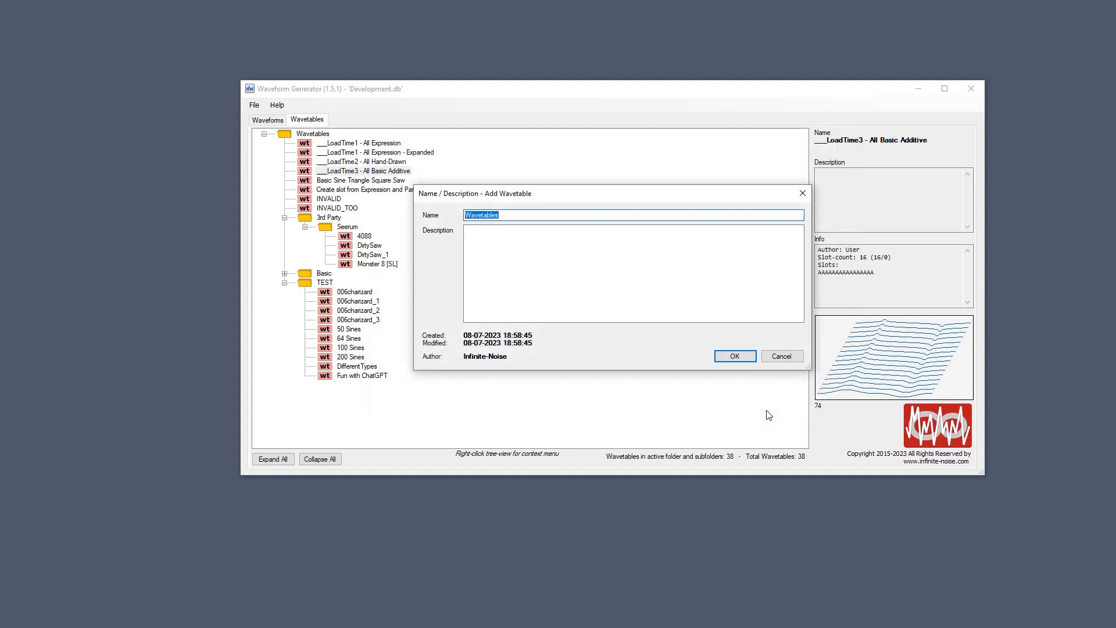
text(EXP_TEXT)
key(Return)
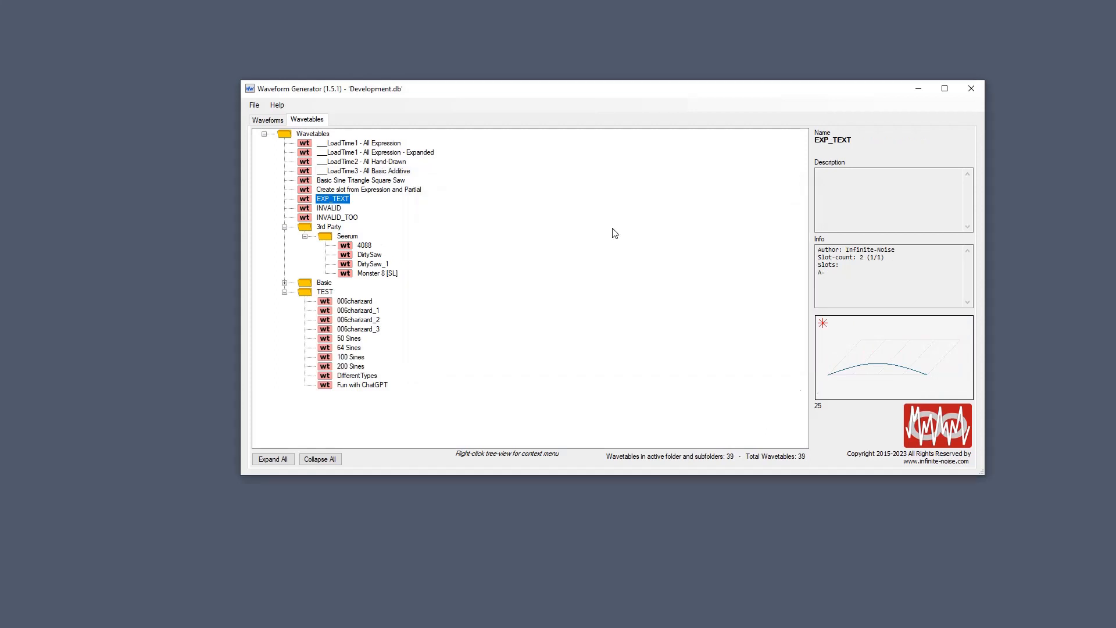
Step: Look at the threaded evaluation option for expression waveforms in the settings and close them without saving
click(254, 106)
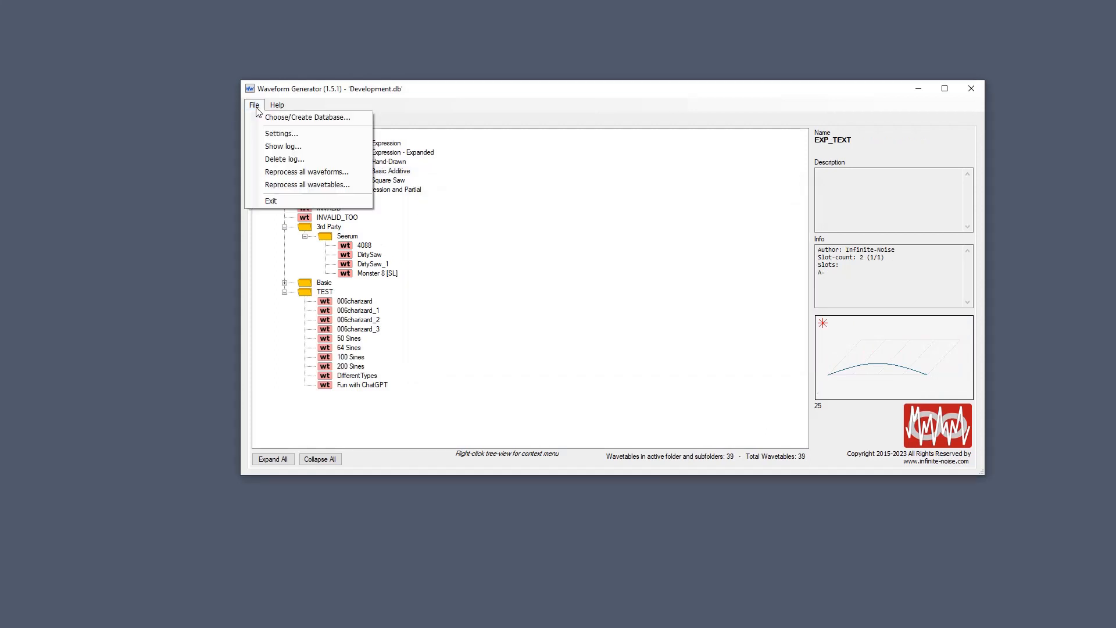
click(272, 134)
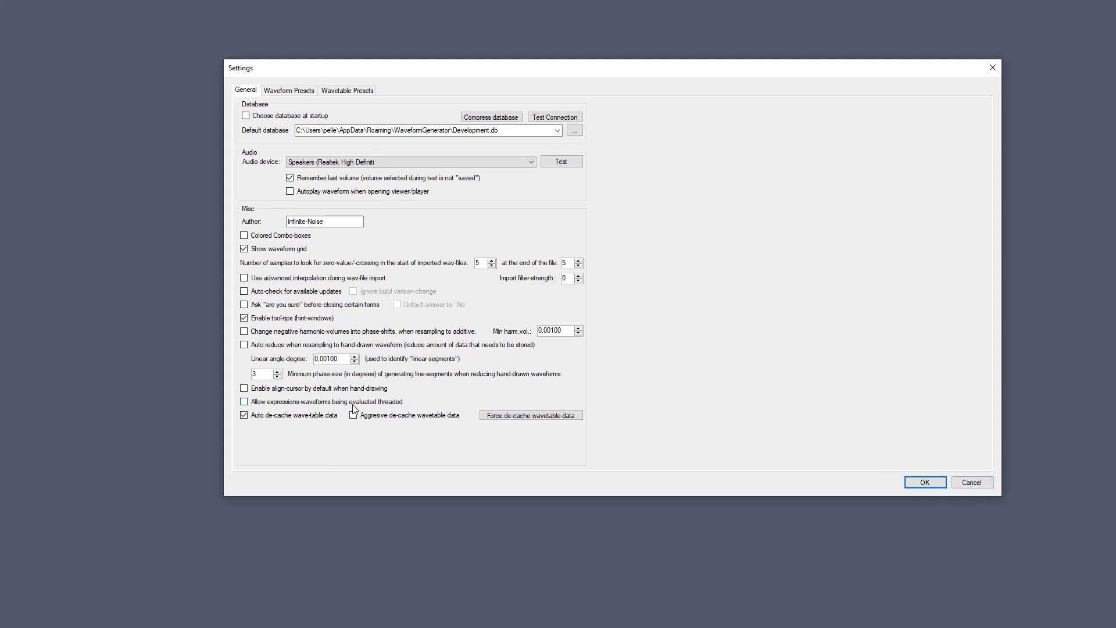
click(977, 486)
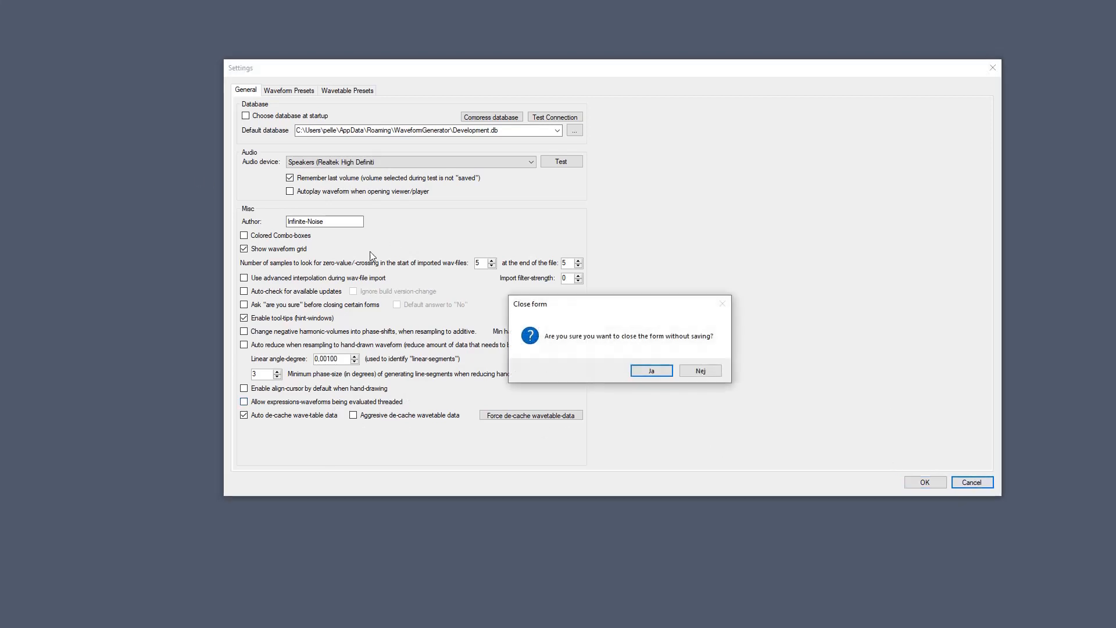
click(642, 373)
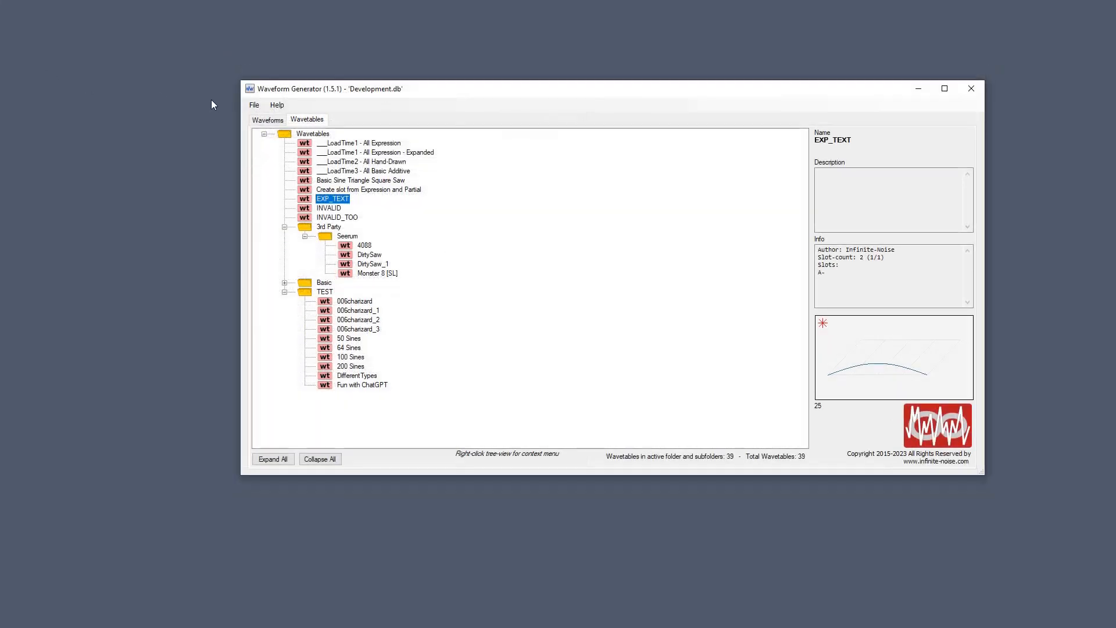
Step: Delete the application's log file
click(254, 105)
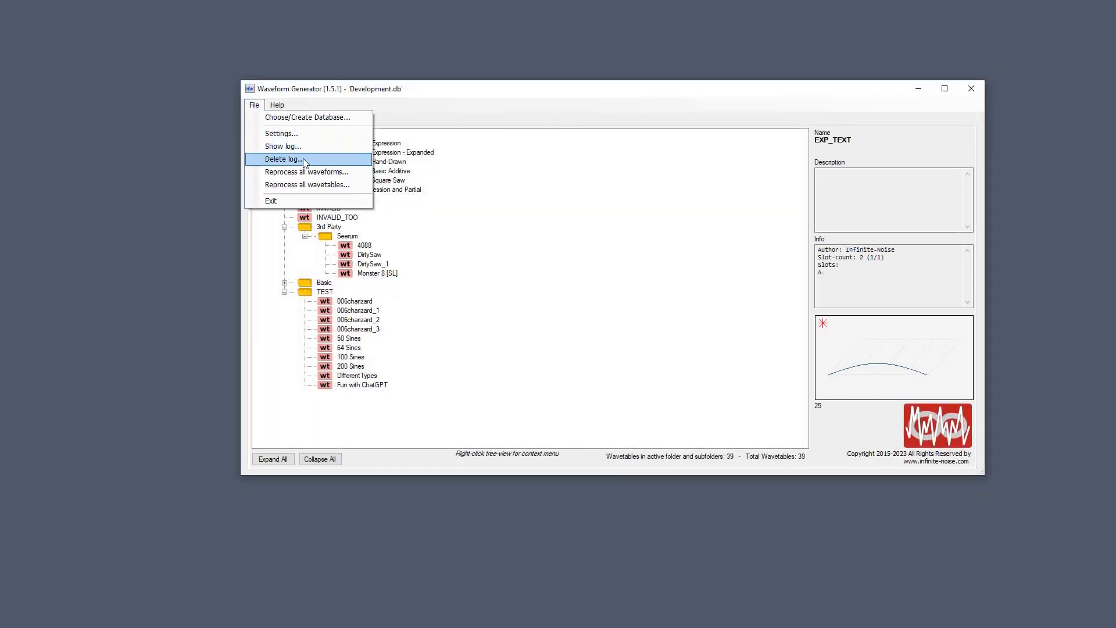
click(303, 159)
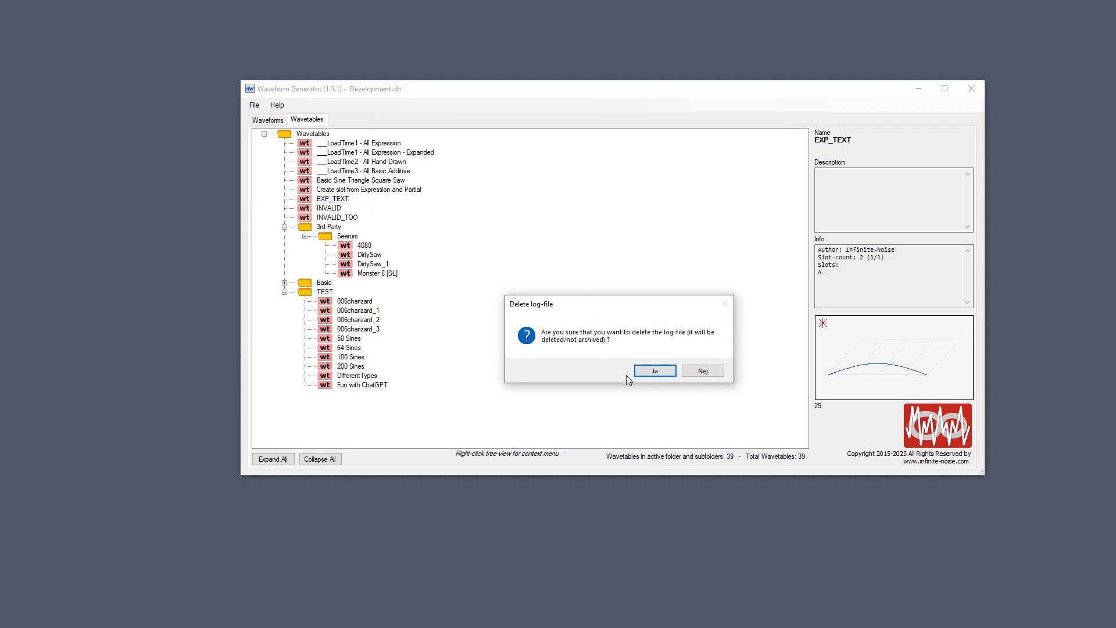
click(655, 371)
Step: Open the EXP_TEXT wavetable, generate 64 slots from its expression waveform, and close the editor without saving
double_click(337, 196)
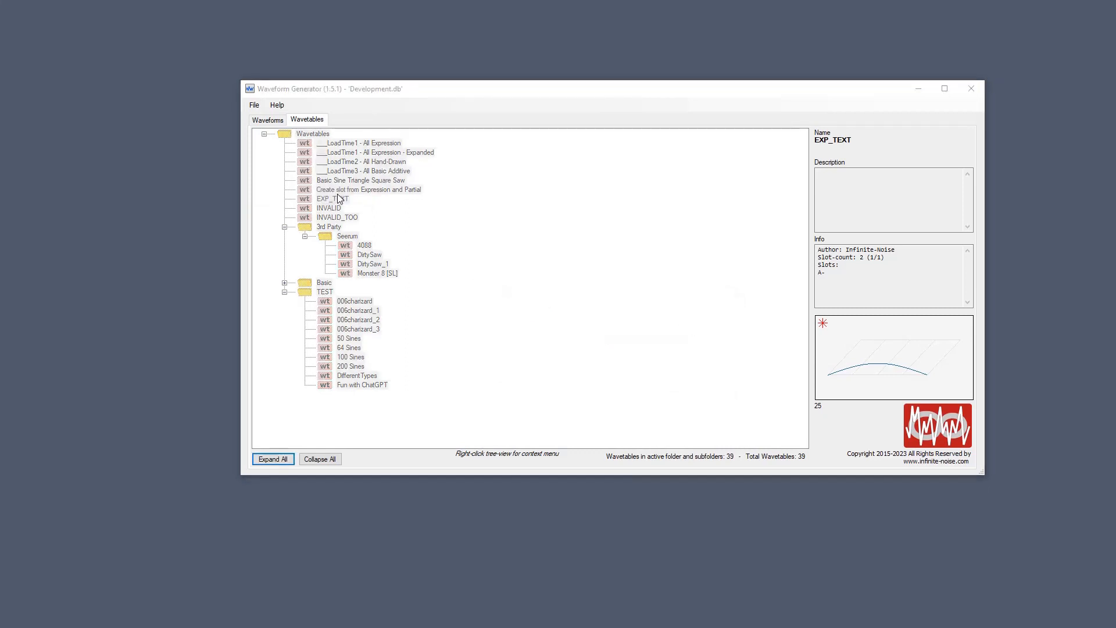
right_click(486, 169)
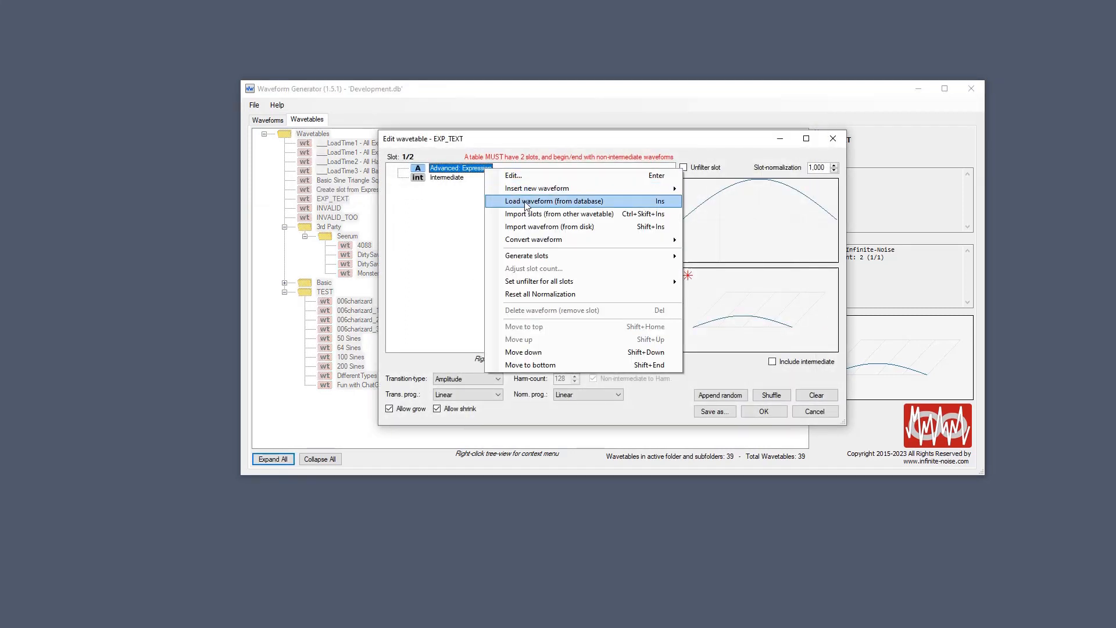
mouse_move(542, 257)
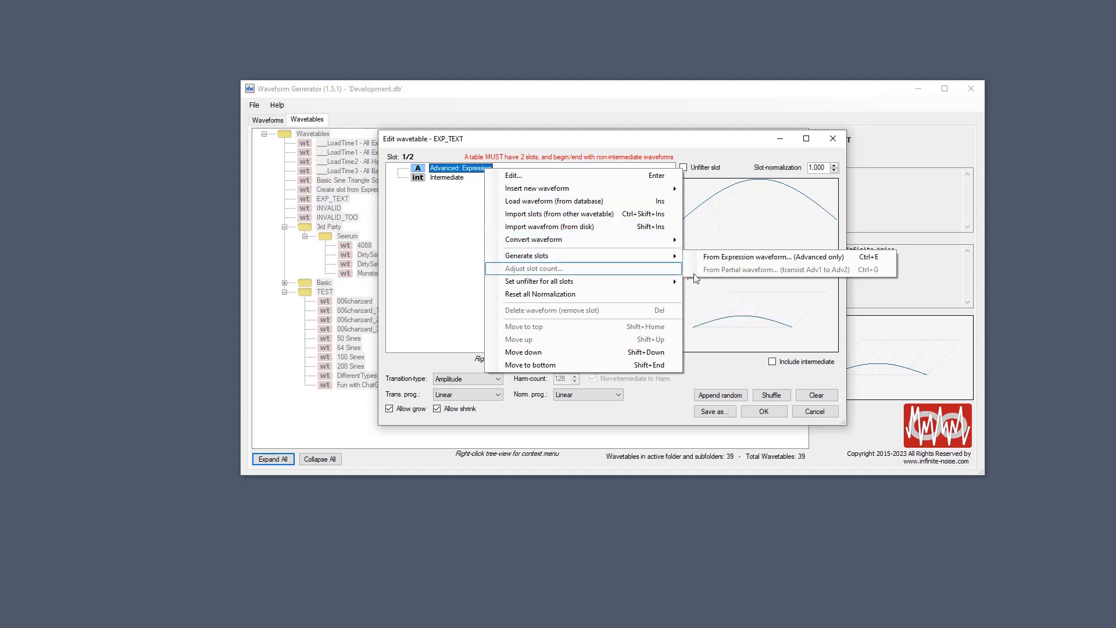
click(721, 261)
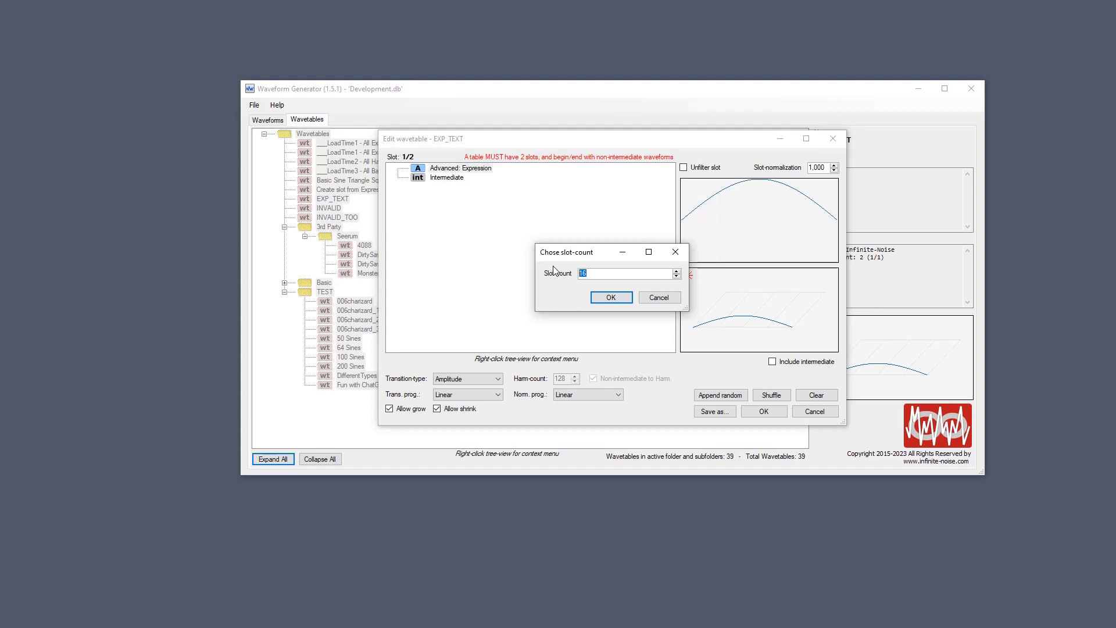
text(64)
click(610, 298)
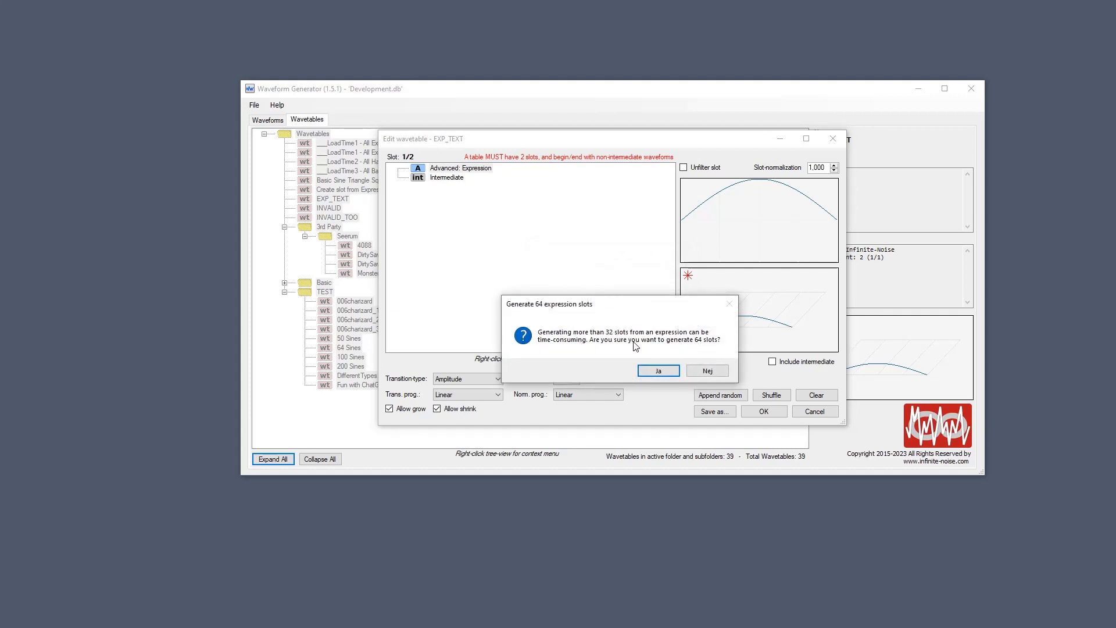
click(660, 371)
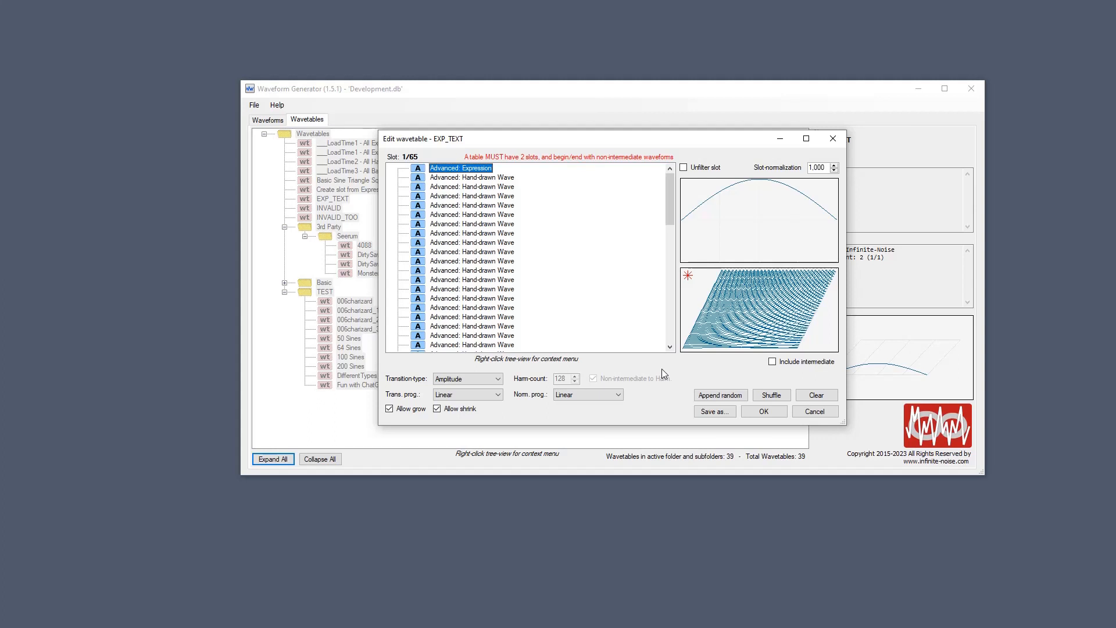
key(Down)
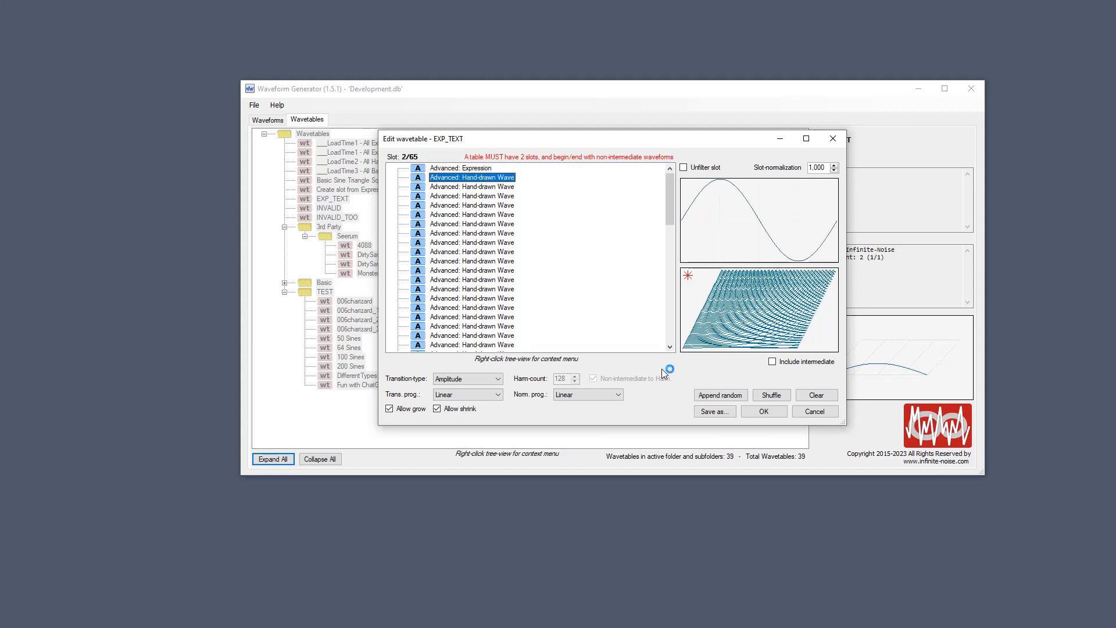
click(833, 140)
Step: Open the log, highlight the entry showing how long the 64-slot generation took, and close the log
click(254, 105)
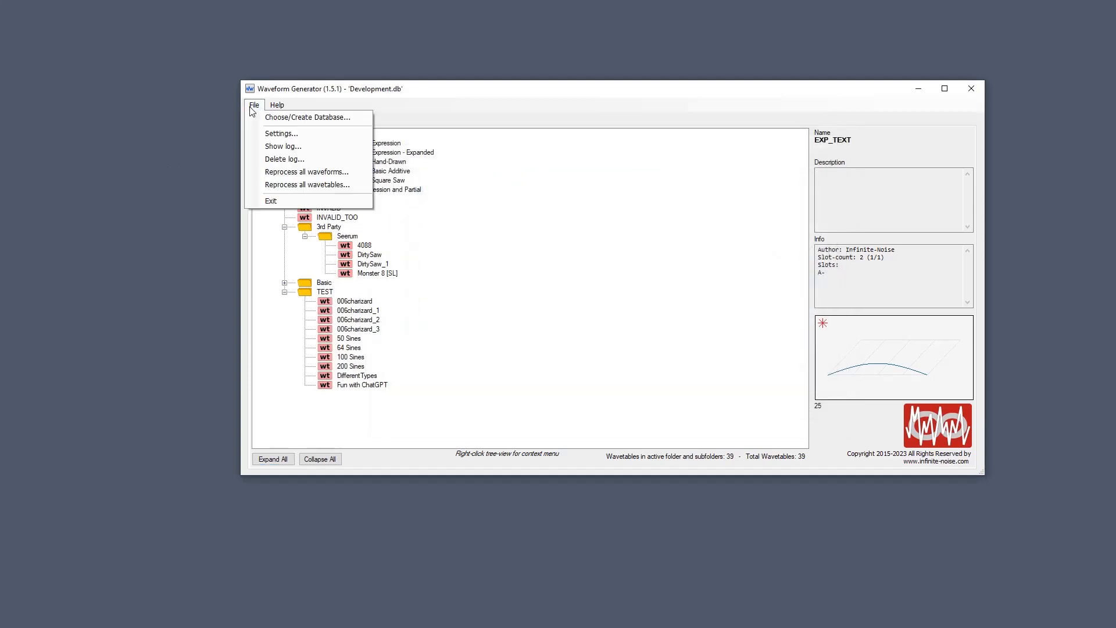
click(345, 146)
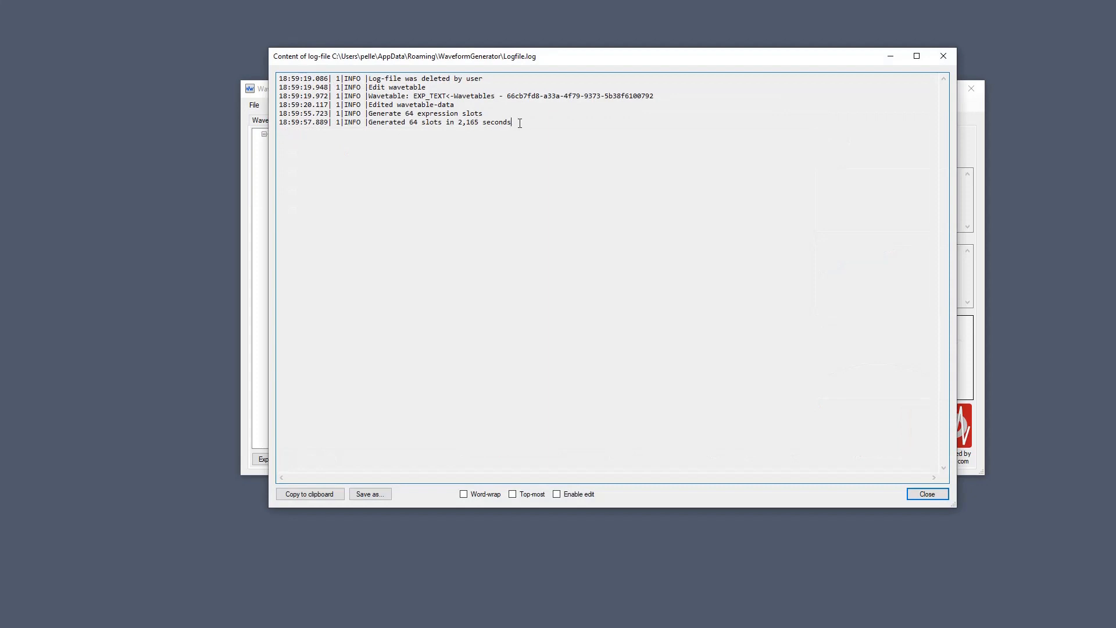
drag(518, 123, 247, 122)
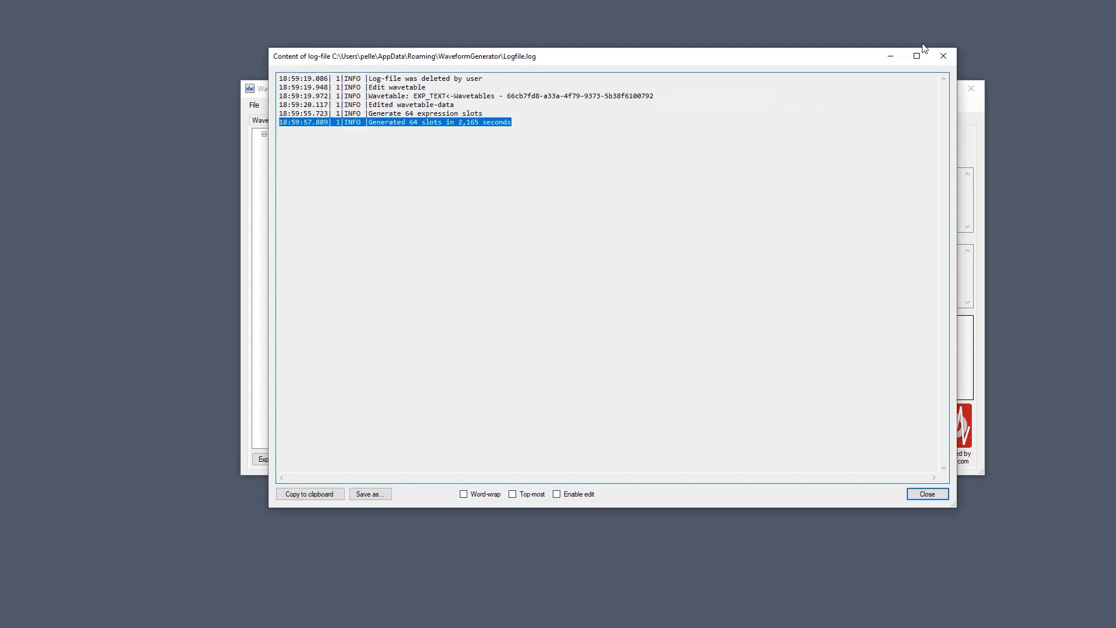
click(943, 56)
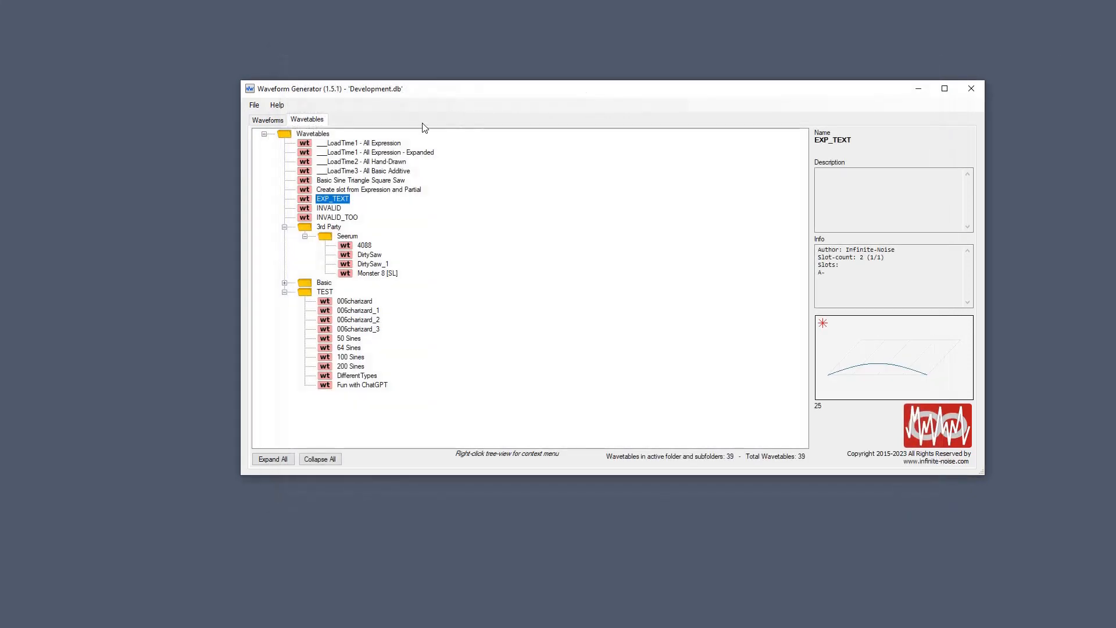
Step: Allow expression waveforms to be evaluated threaded and save the settings
click(255, 106)
click(271, 132)
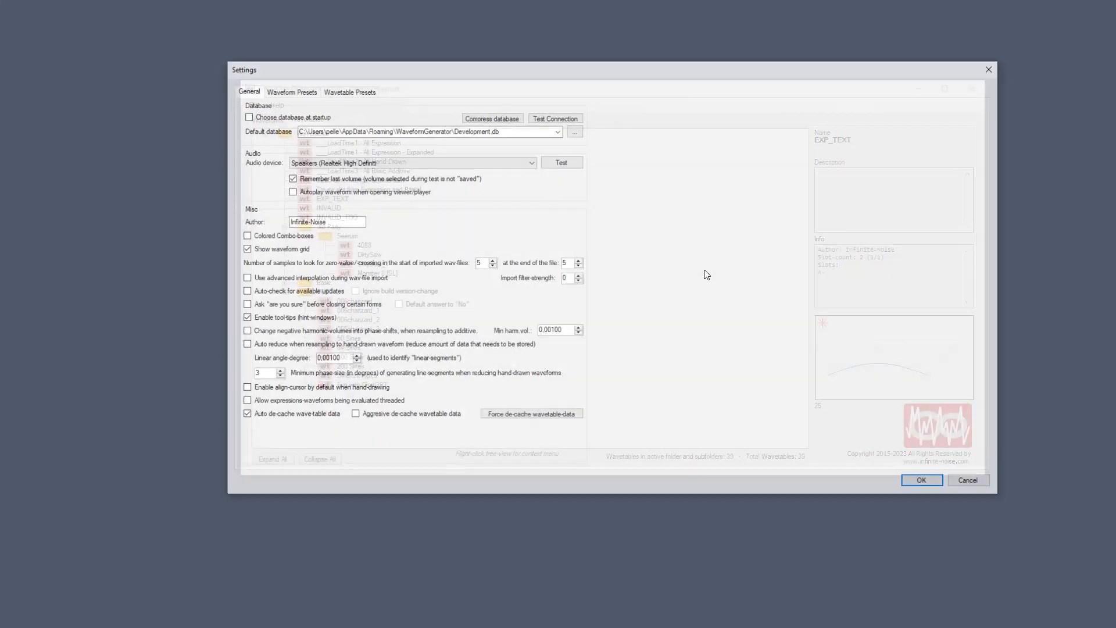
click(244, 401)
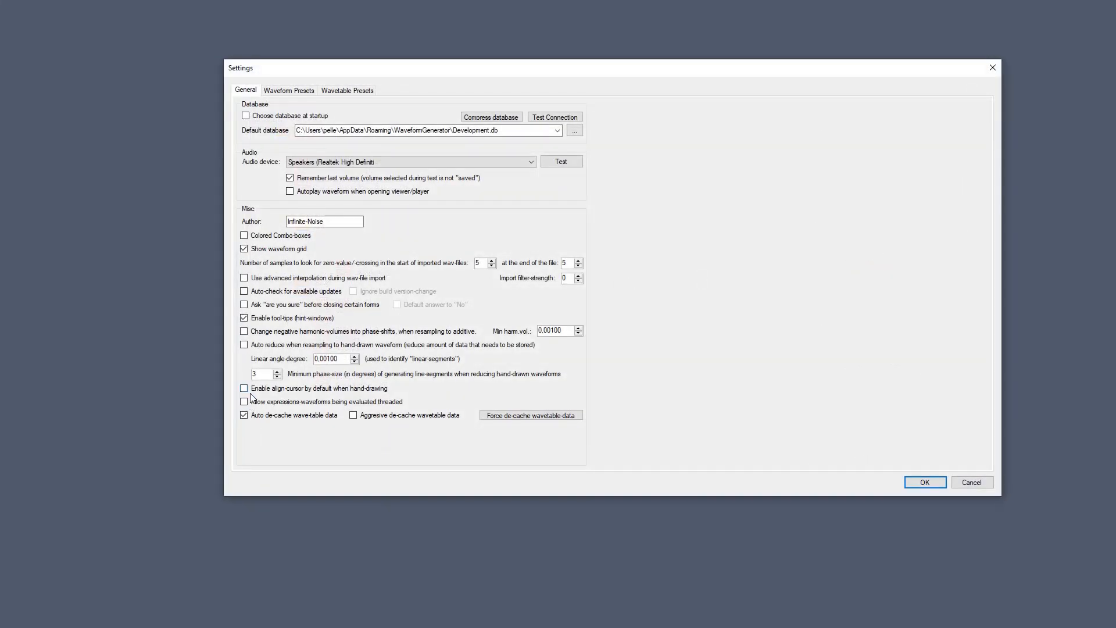
click(907, 481)
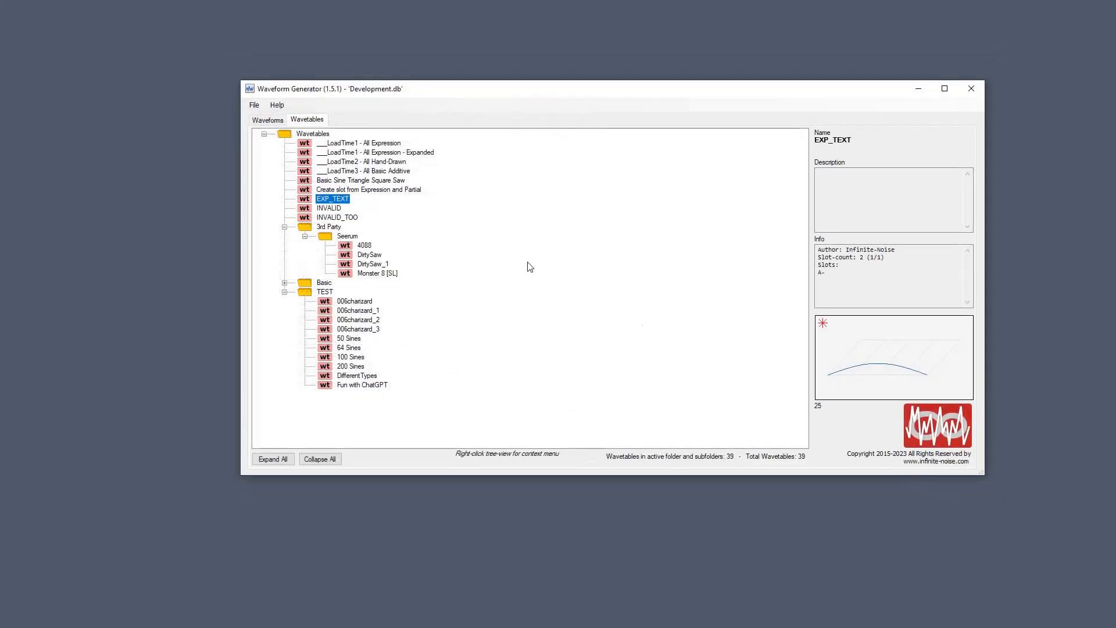
Step: Open the EXP_TEXT wavetable, generate 64 slots from its expression waveform with threaded evaluation on, and close the editor without saving
right_click(339, 197)
double_click(333, 196)
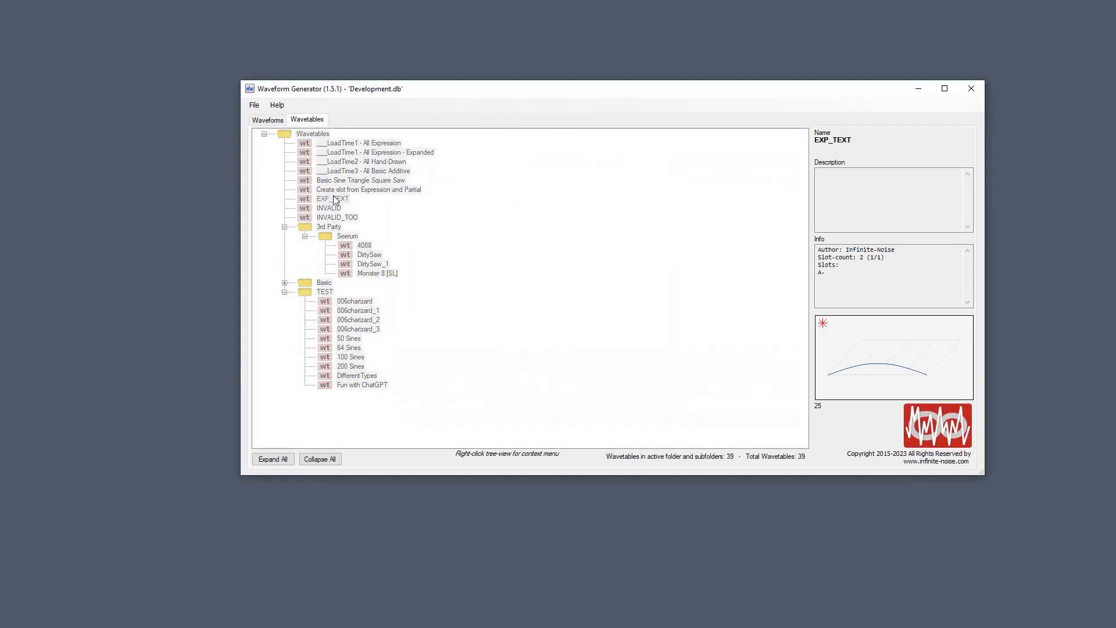
right_click(486, 167)
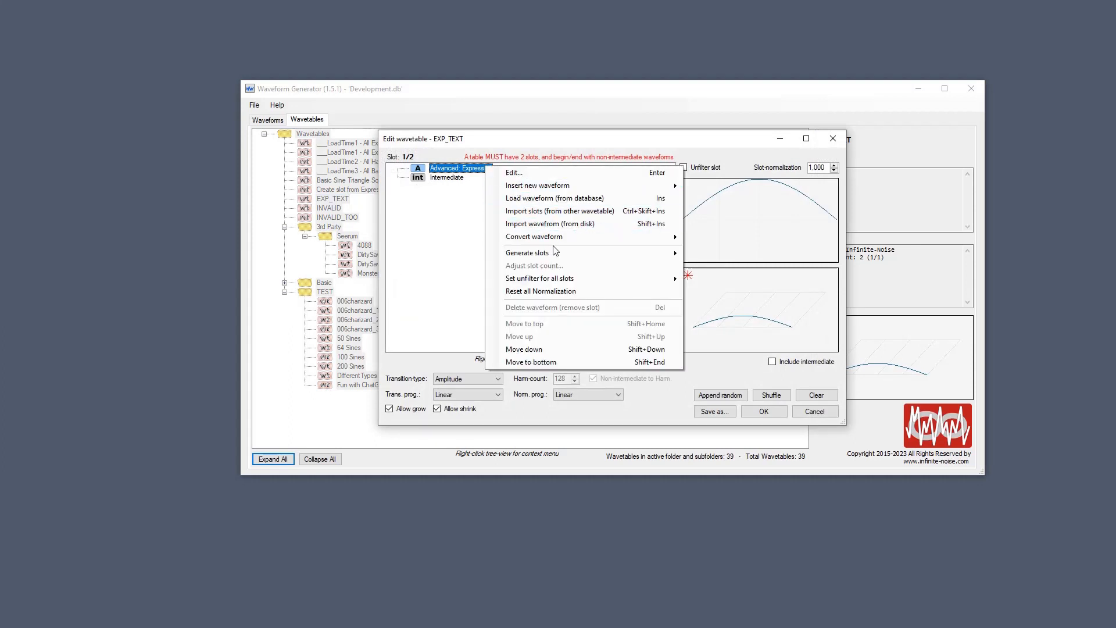
mouse_move(555, 250)
click(800, 256)
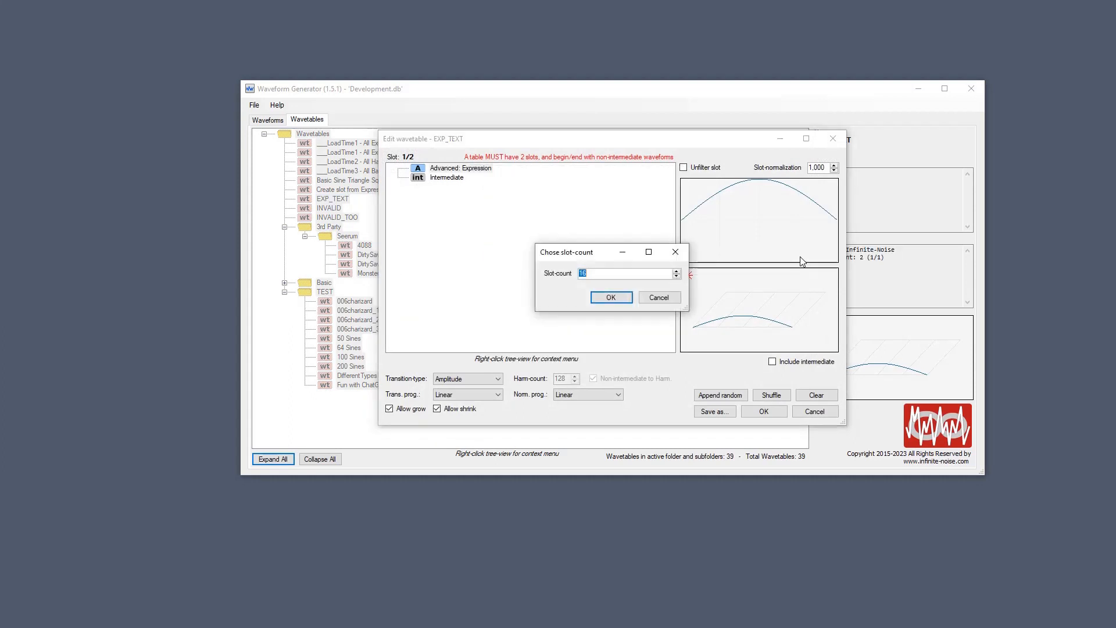
text(64)
click(627, 300)
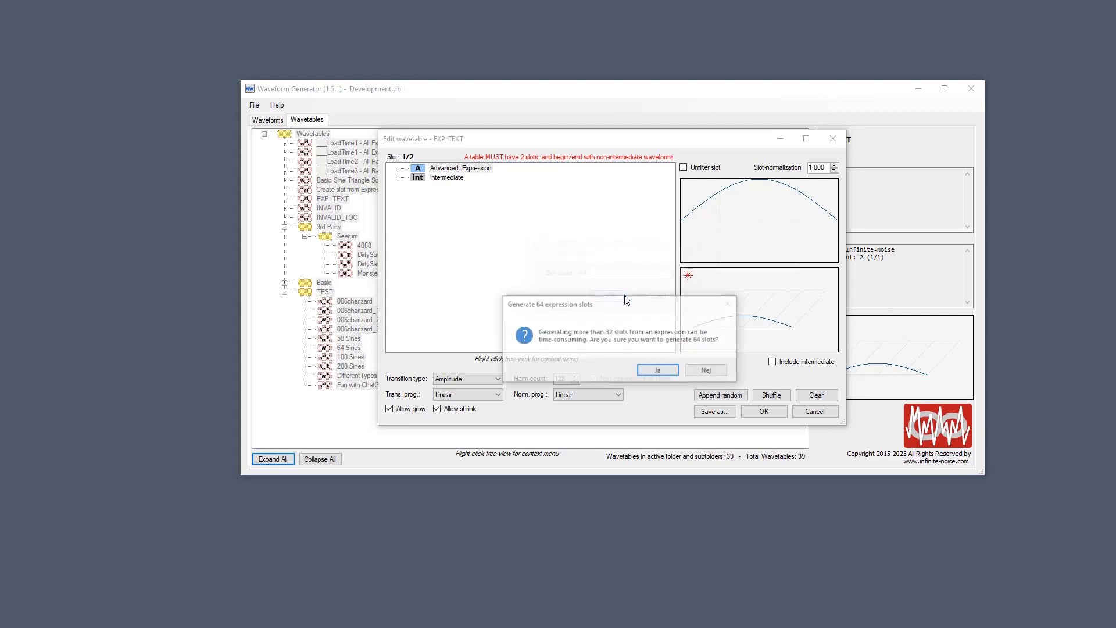
click(656, 368)
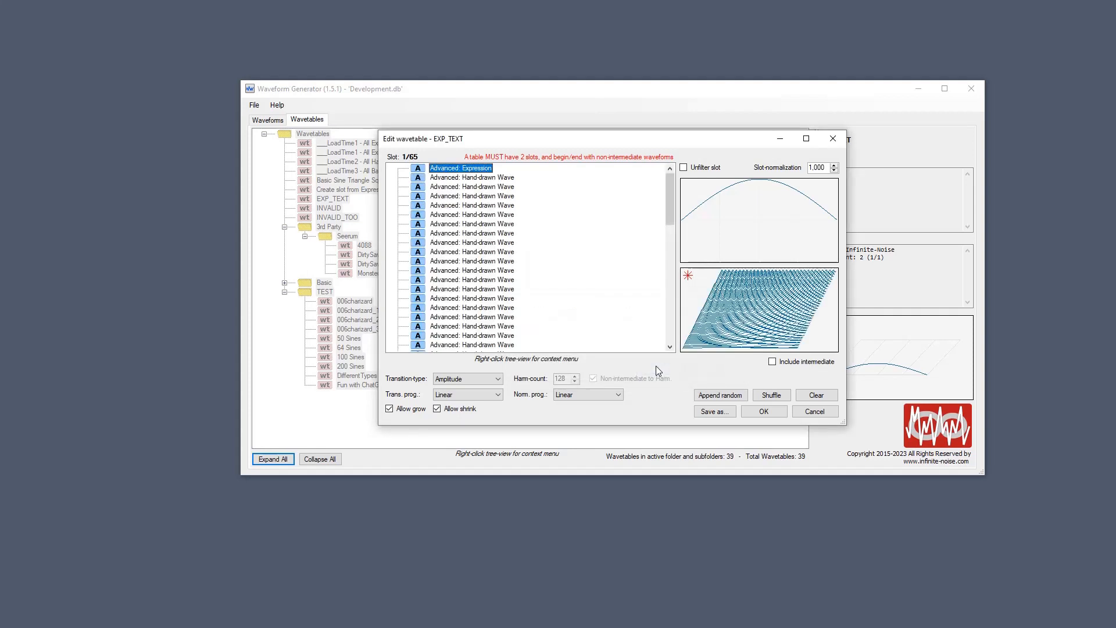
click(832, 139)
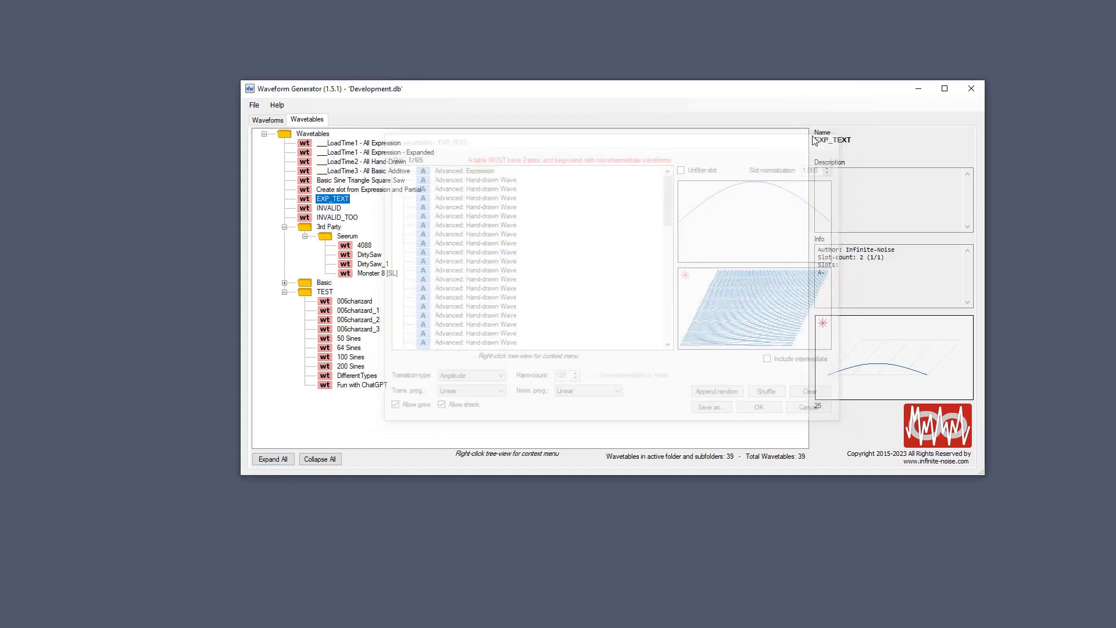
Step: Open the log, highlight the duration entries of both 64-slot generations for comparison, and close the log
click(254, 104)
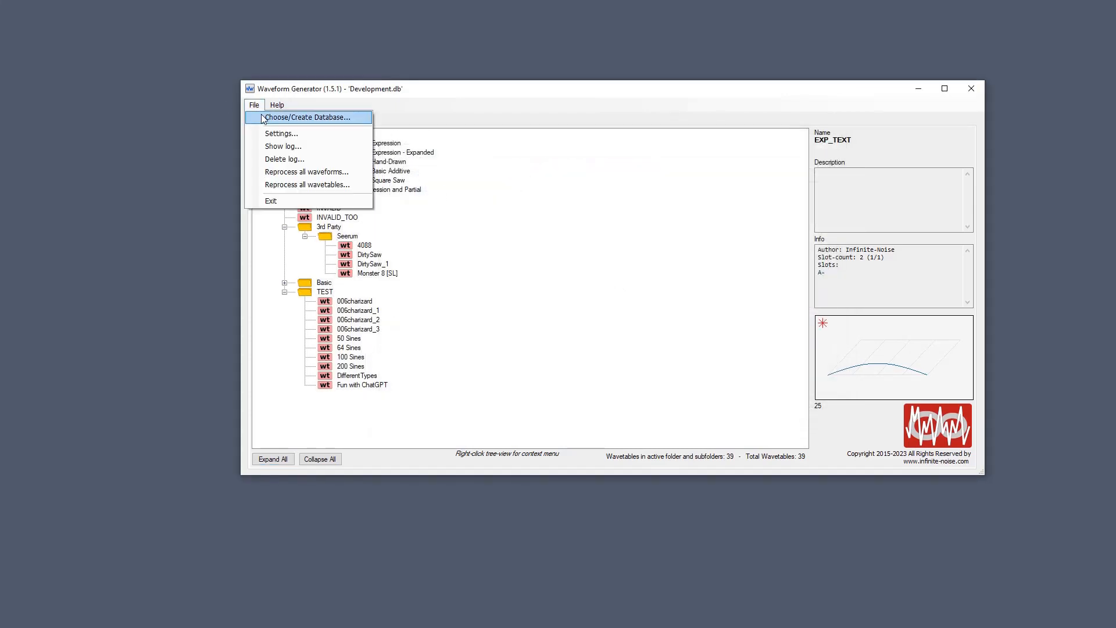
click(310, 154)
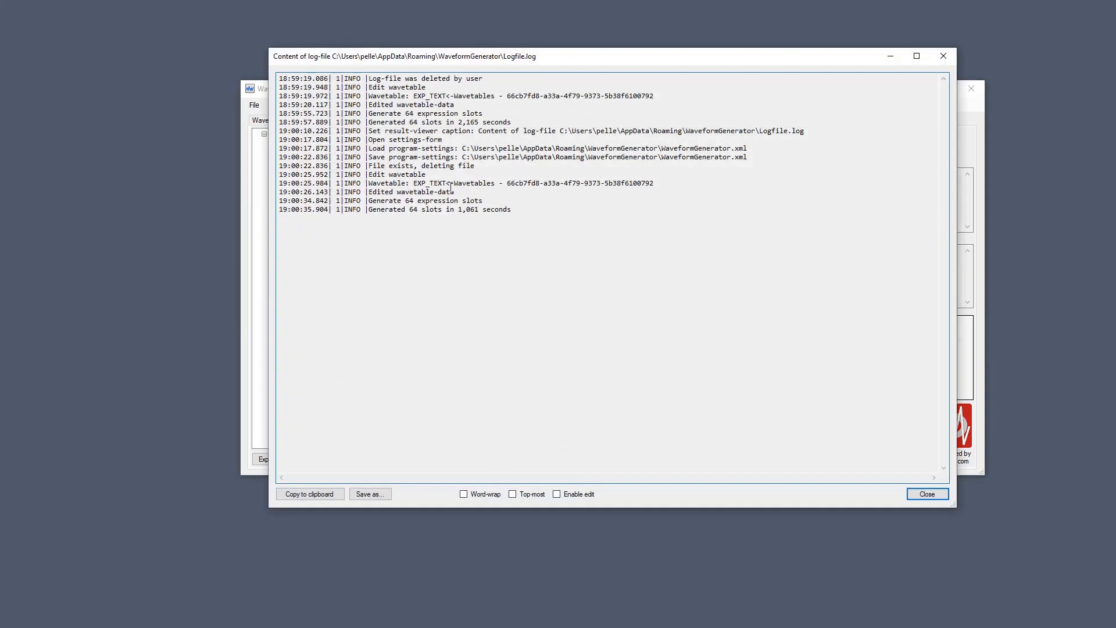
click(516, 213)
drag(512, 123, 439, 126)
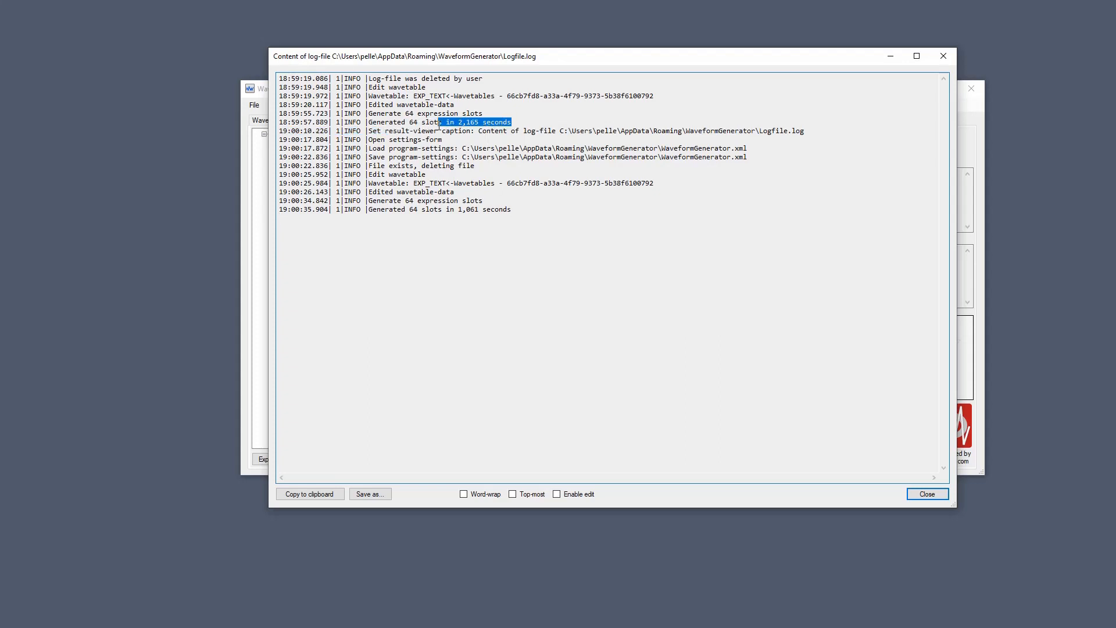
click(509, 216)
shift+click(398, 210)
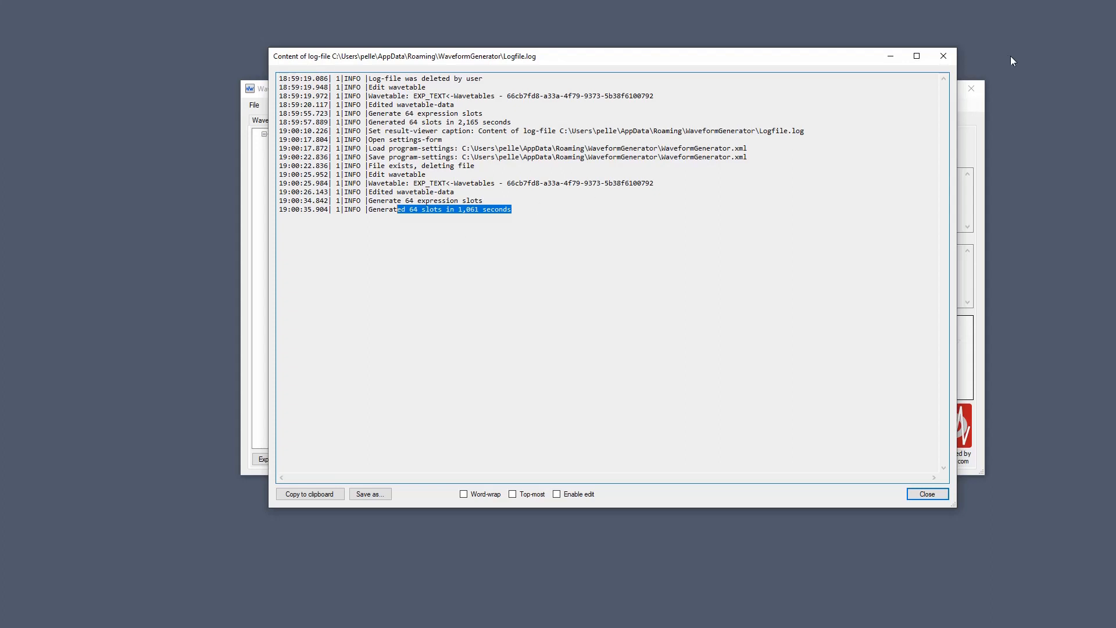
click(946, 58)
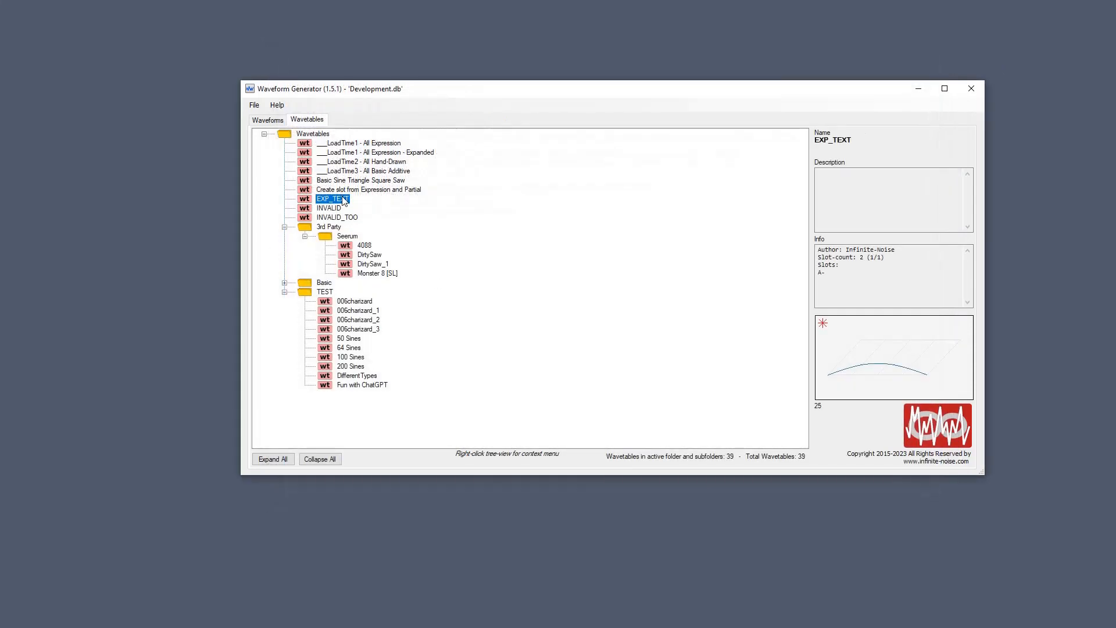
Step: Reopen the EXP_TEXT wavetable, generate slots from its expression waveform with a slot count of 256, and close the editor
double_click(343, 201)
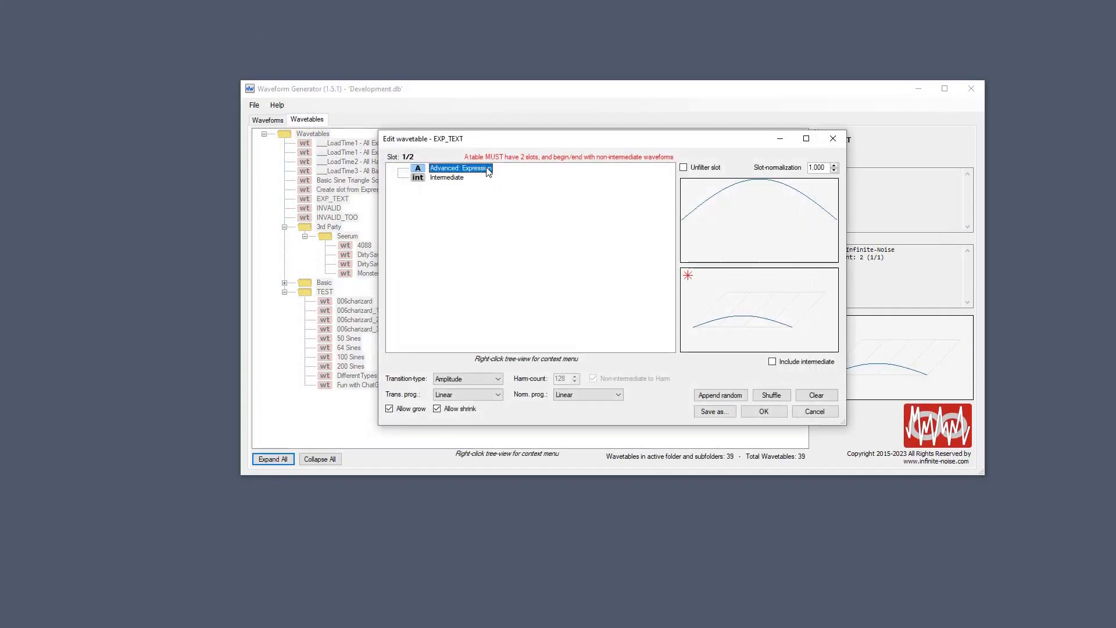
right_click(489, 170)
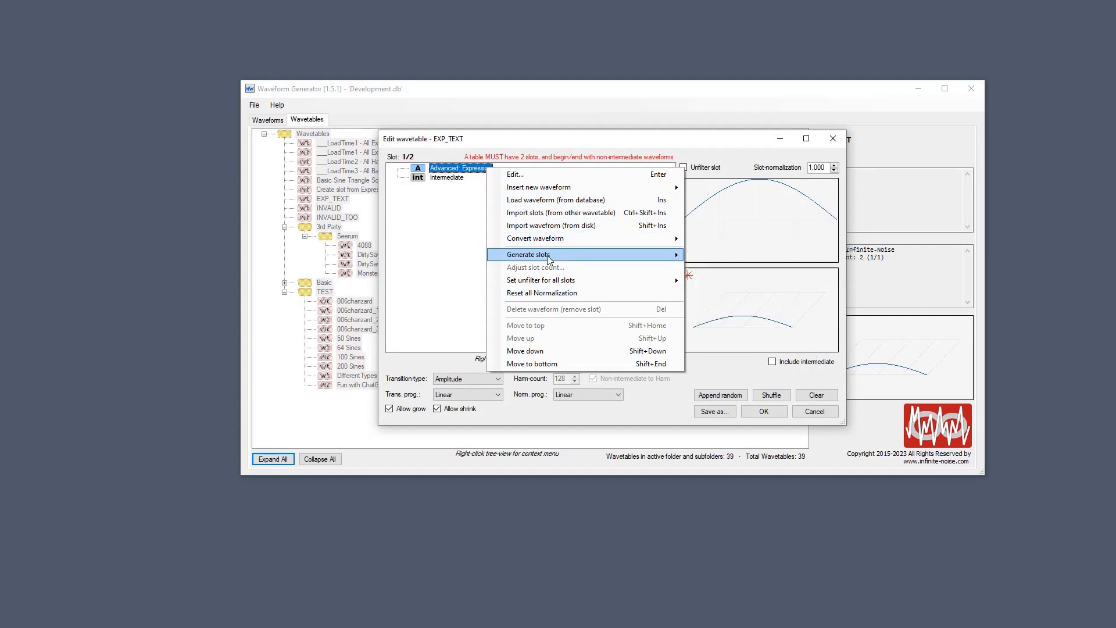
mouse_move(598, 255)
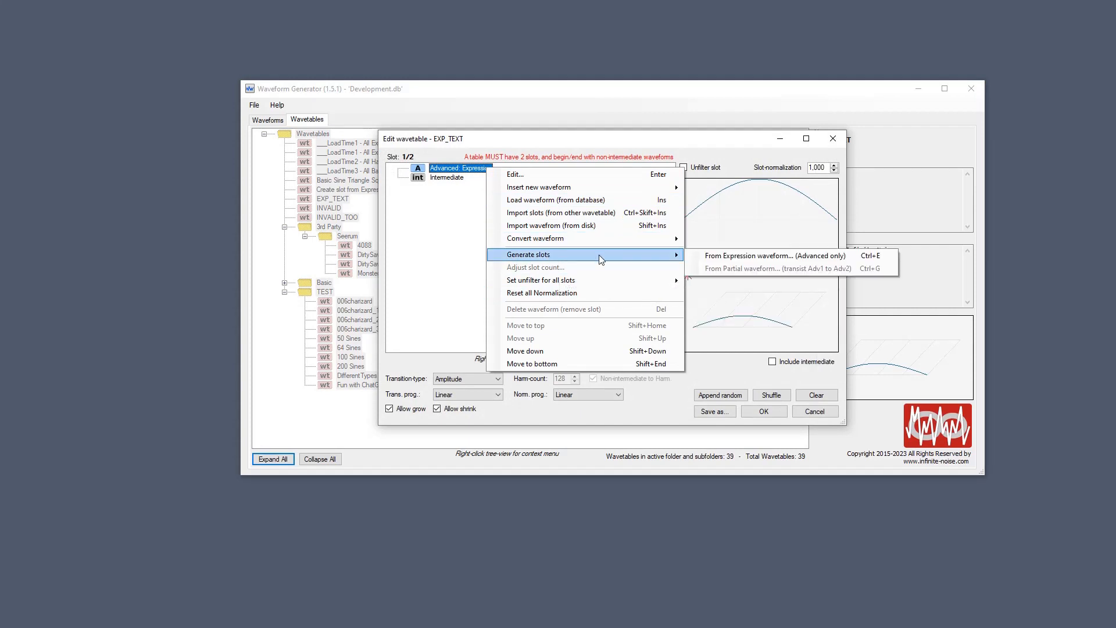
click(711, 255)
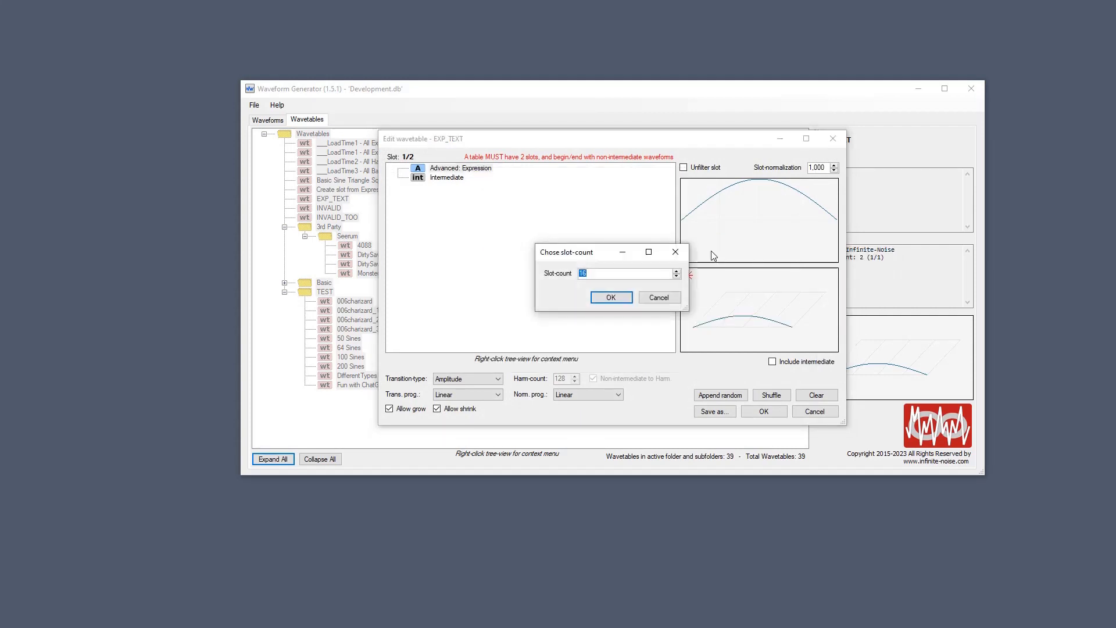
text(256)
click(623, 300)
click(652, 373)
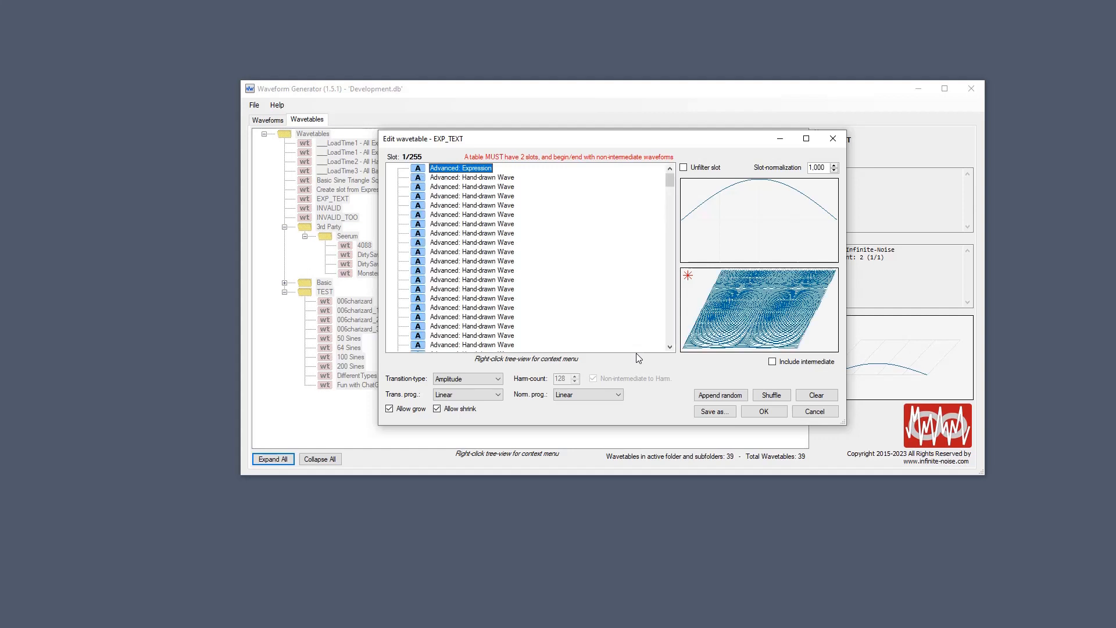
click(835, 138)
Step: Open the log, highlight the duration entry of the latest, larger slot generation, and close the log
click(254, 105)
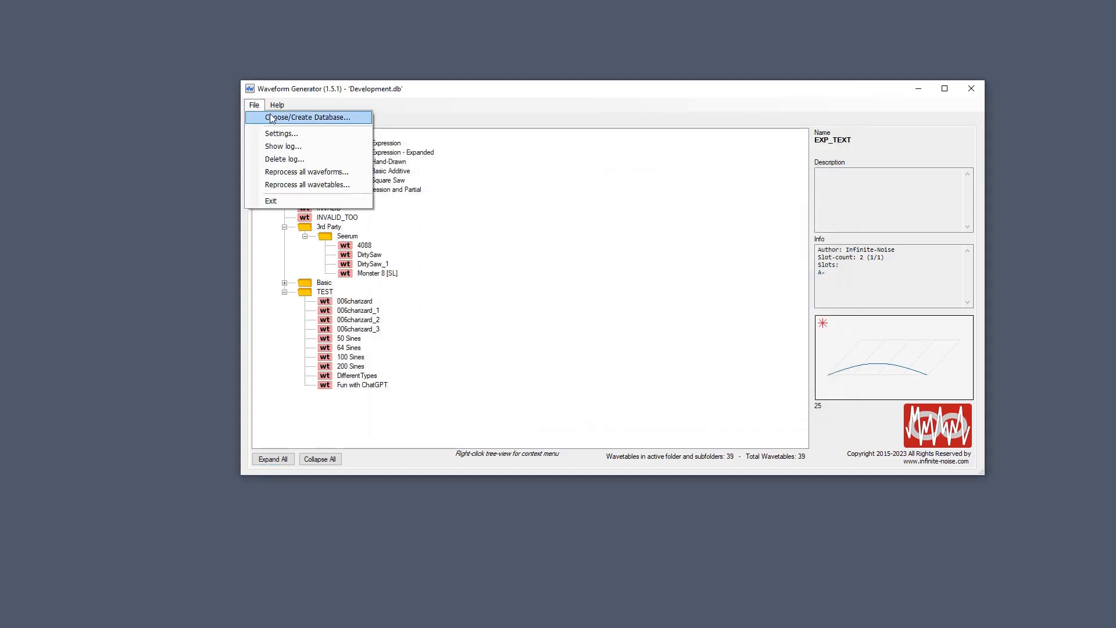
click(310, 147)
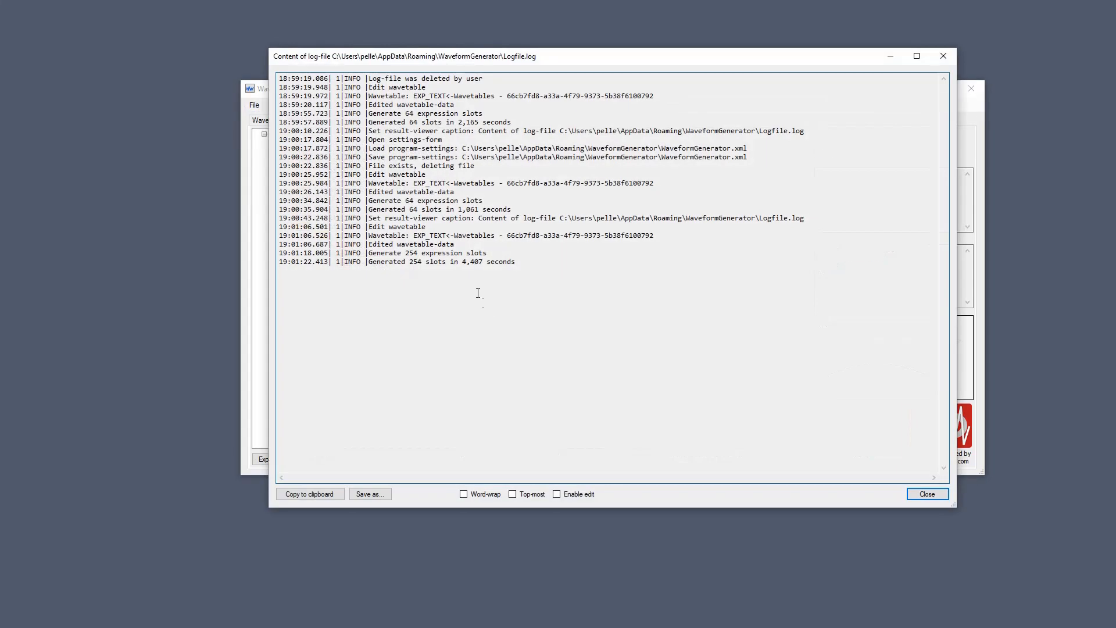
drag(521, 260, 356, 262)
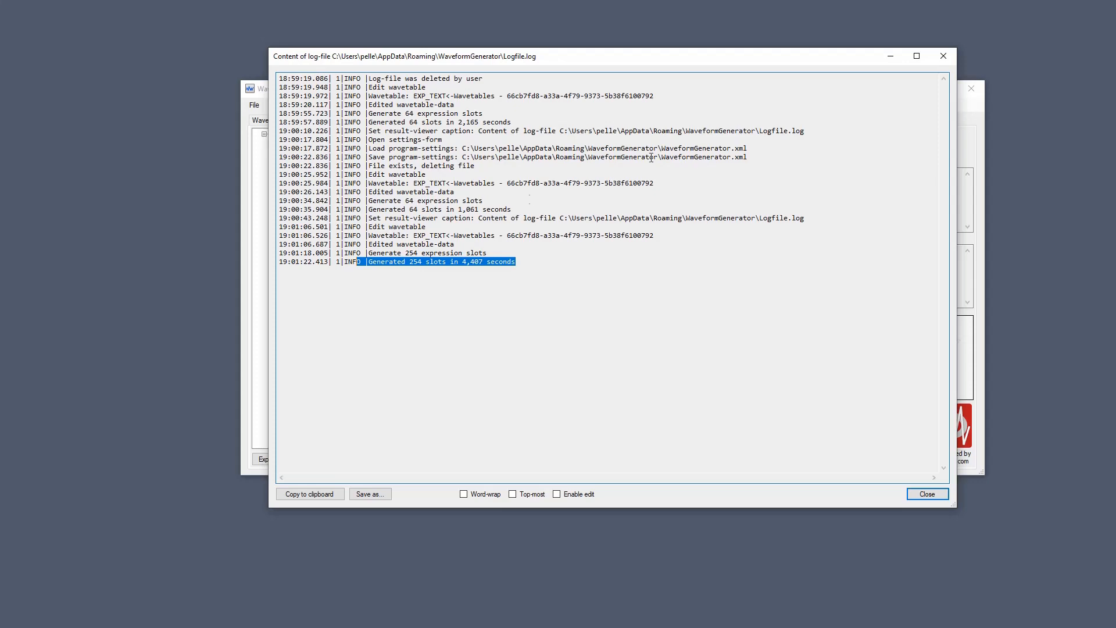
click(942, 56)
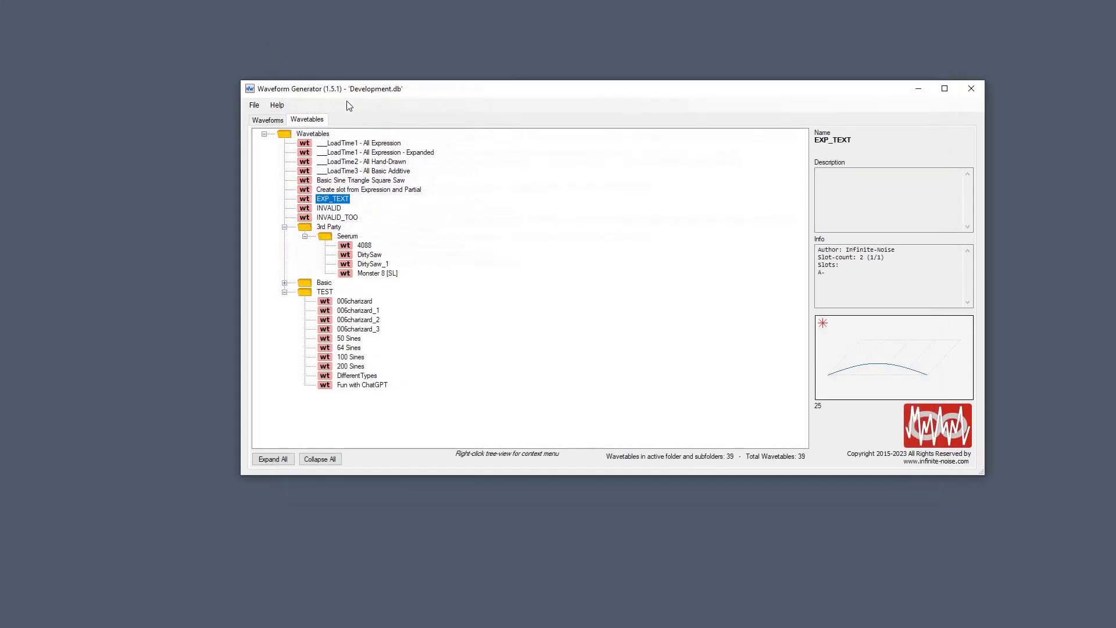
Step: Review the option for evaluating expression waveforms threaded in the settings, and close the settings without saving
click(260, 106)
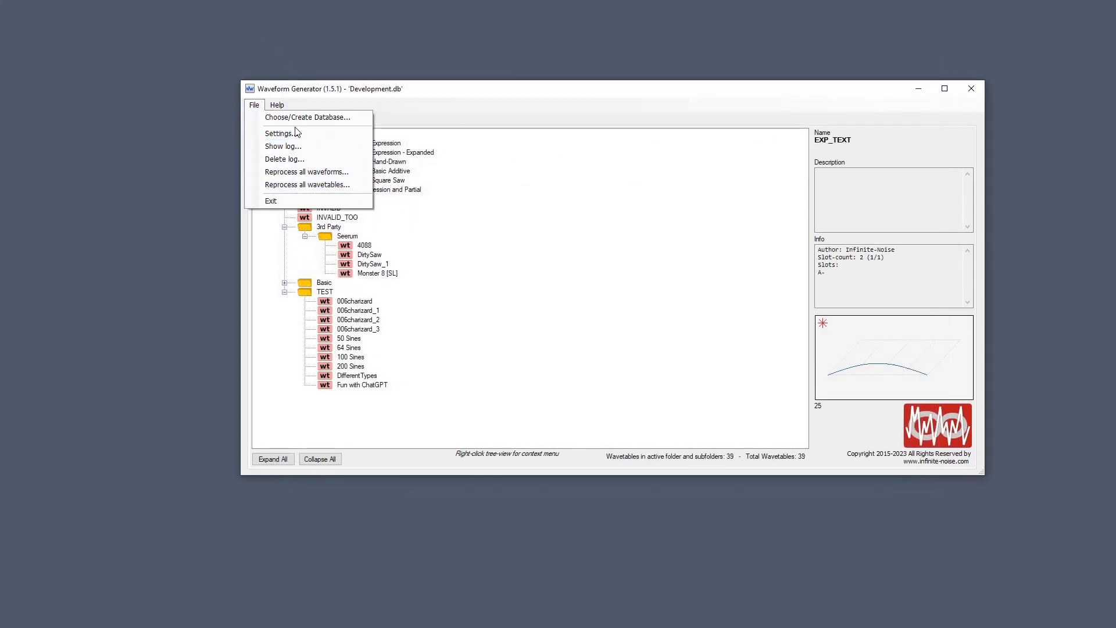
click(279, 133)
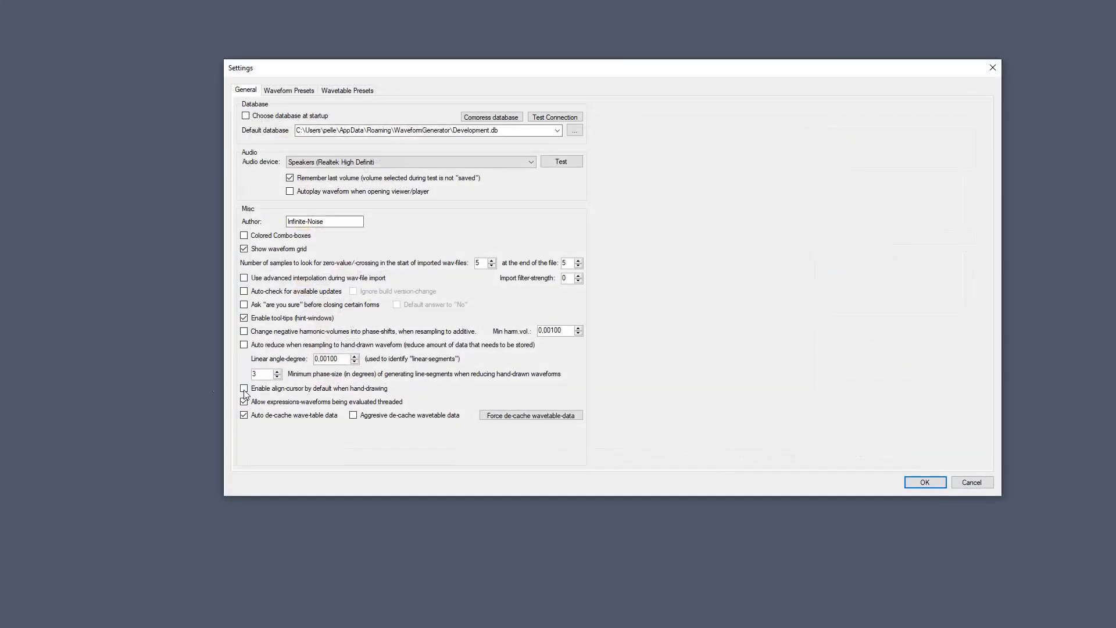
mouse_move(289, 402)
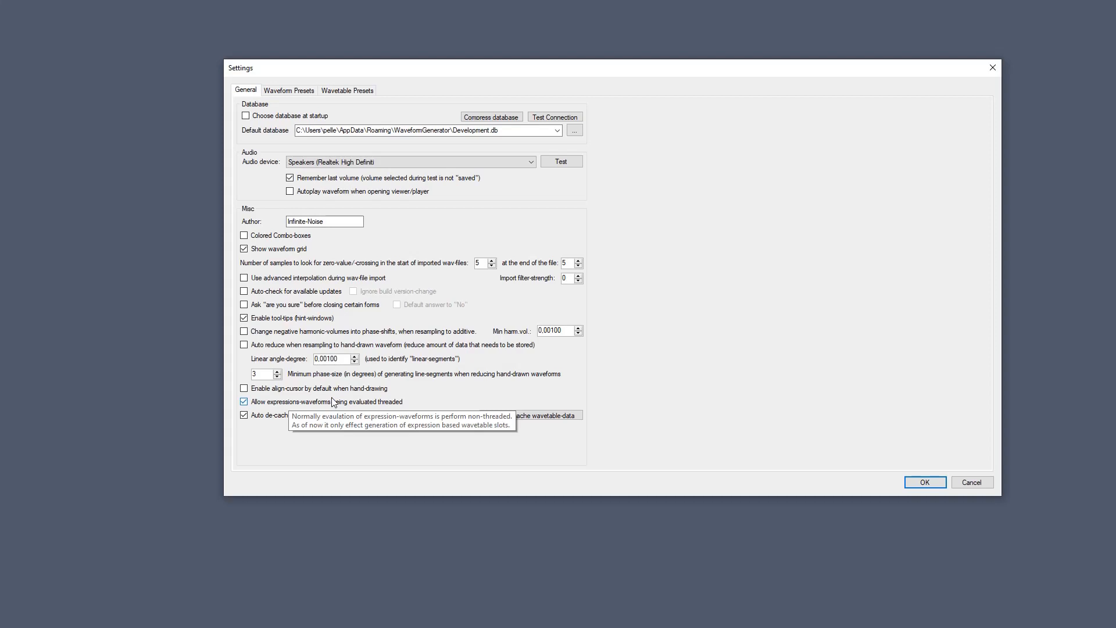
click(243, 401)
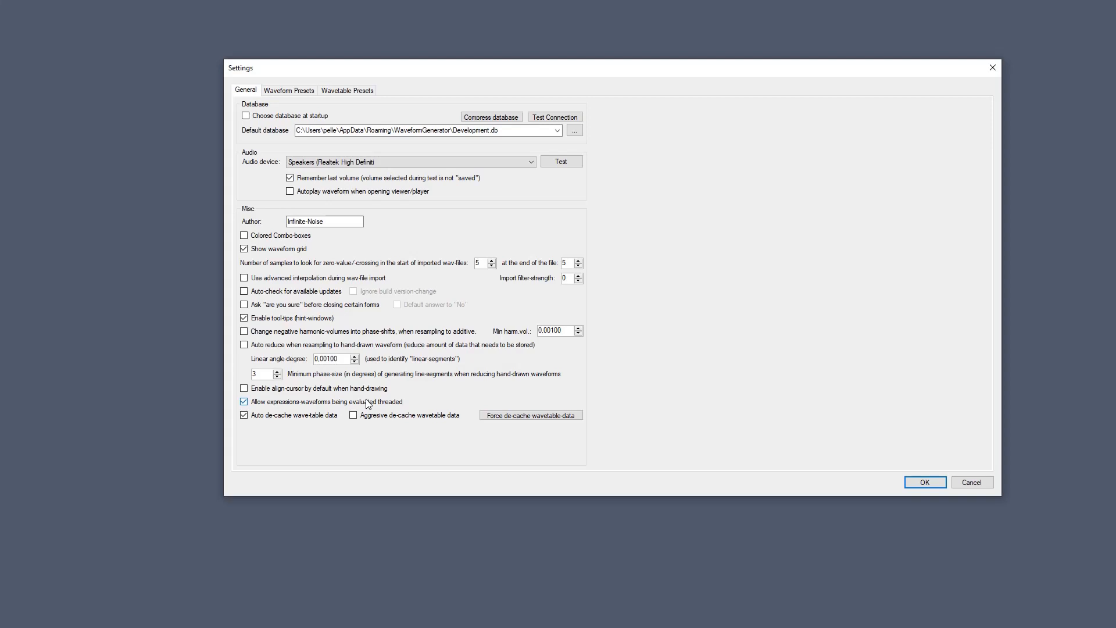
click(991, 70)
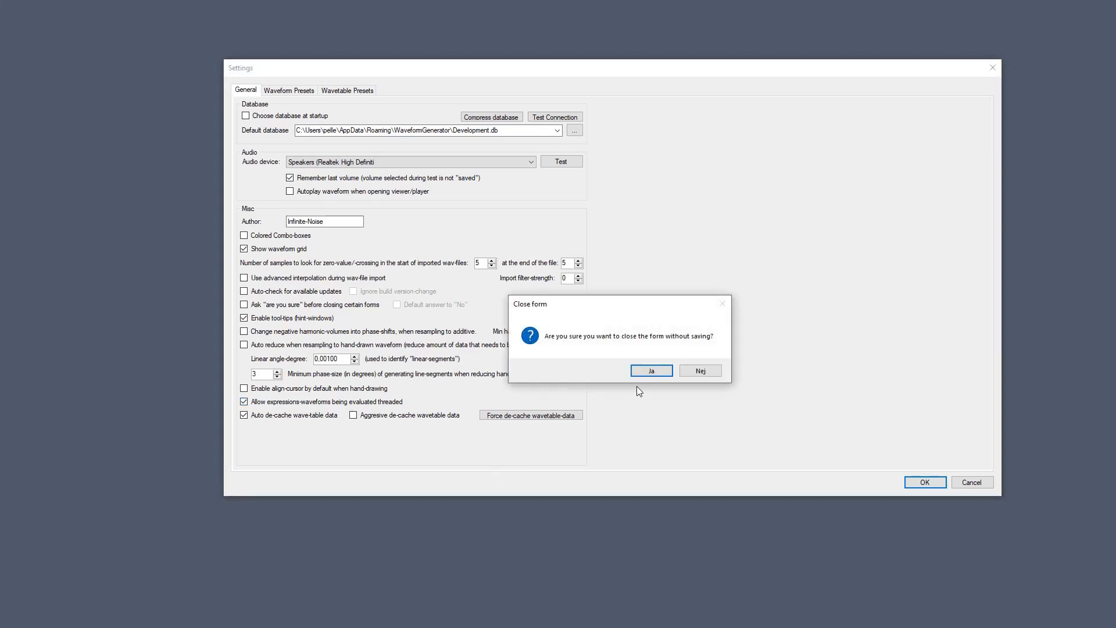
click(652, 371)
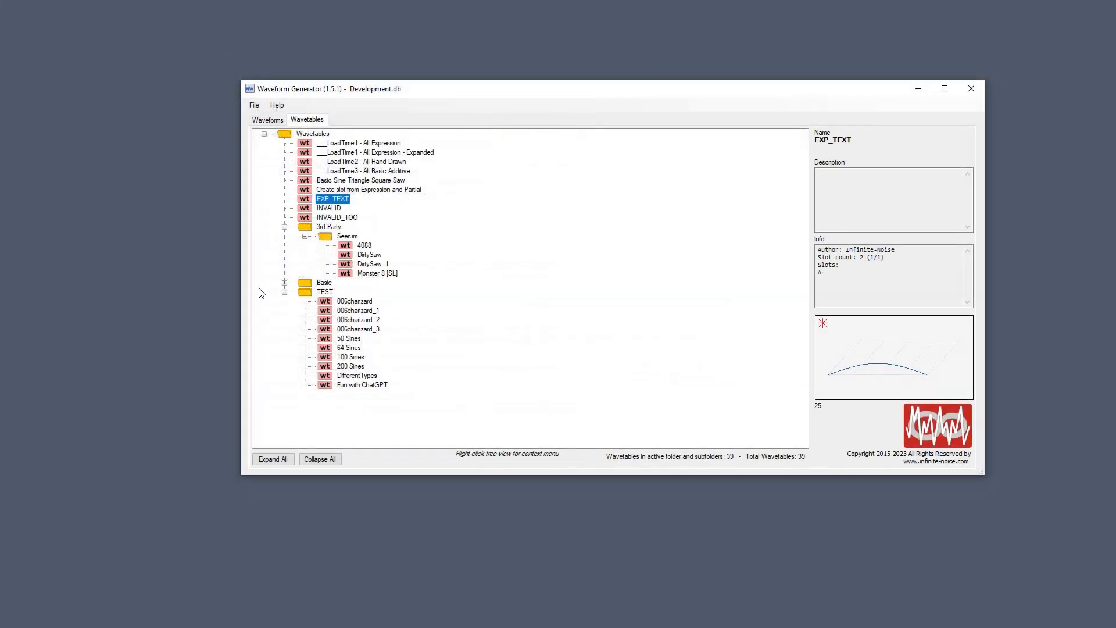
Step: Open the Basic Sine Triangle Square Saw wavetable in the Basic folder and resample all its slots to basic-additive
click(284, 283)
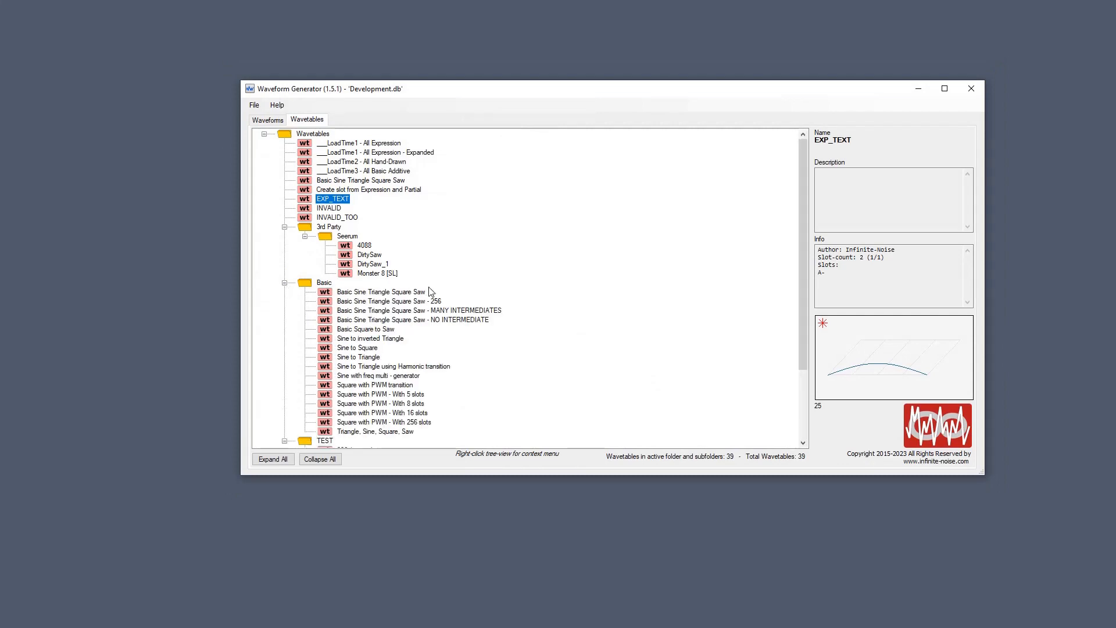
click(410, 292)
double_click(410, 293)
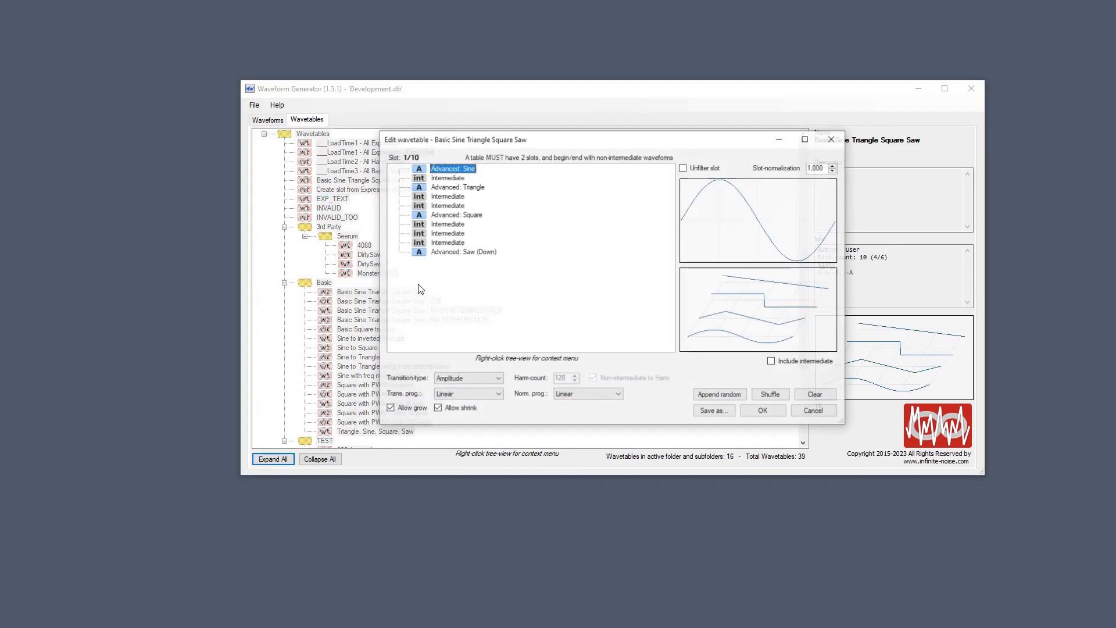
right_click(469, 170)
mouse_move(566, 243)
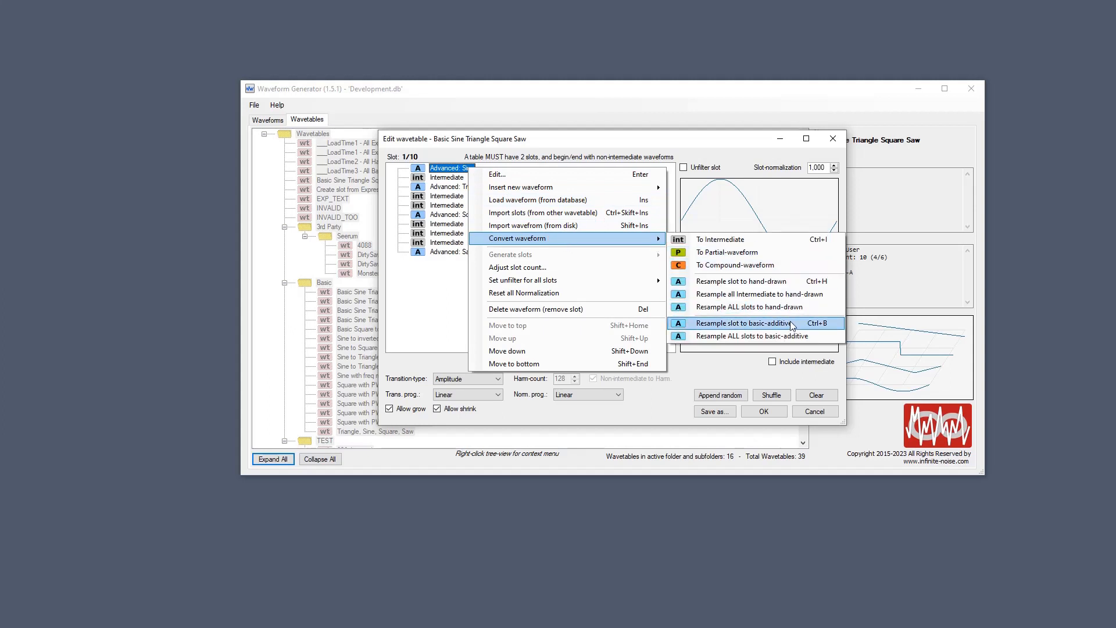
click(761, 337)
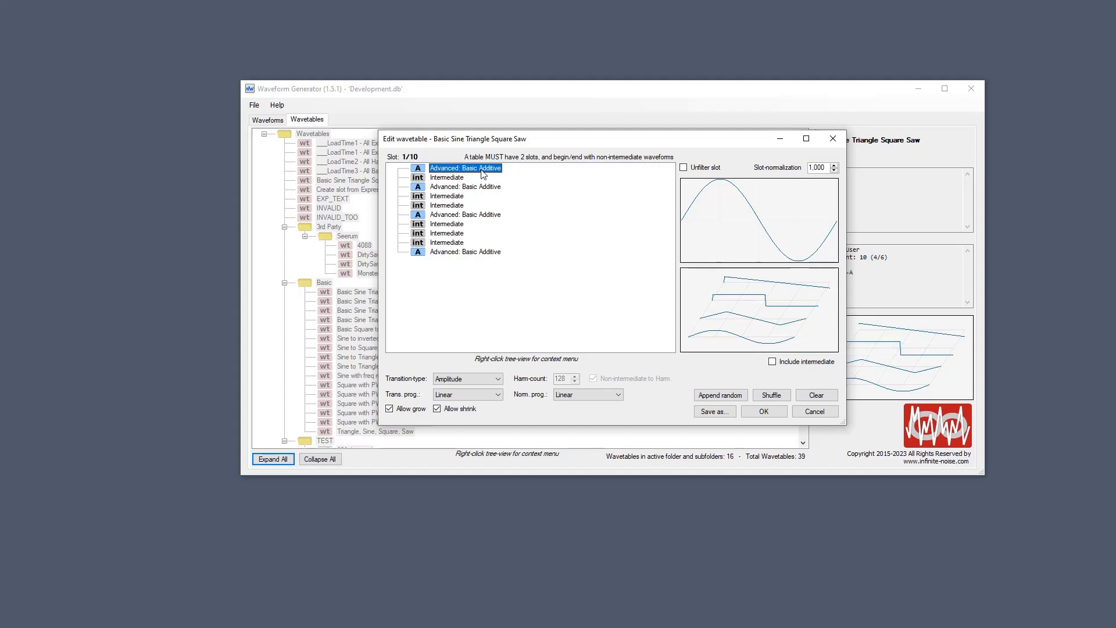
Step: Inspect the resampled slots and the last slot's harmonics in the Basic Additive editor, and close the waveform editors without changes
click(487, 188)
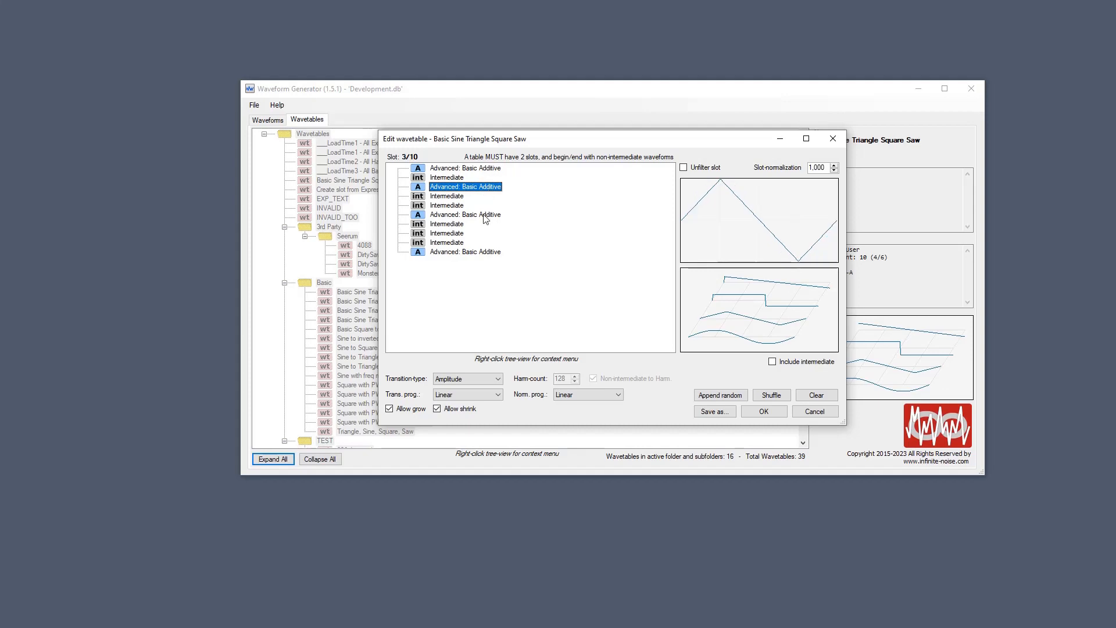
click(485, 215)
click(481, 253)
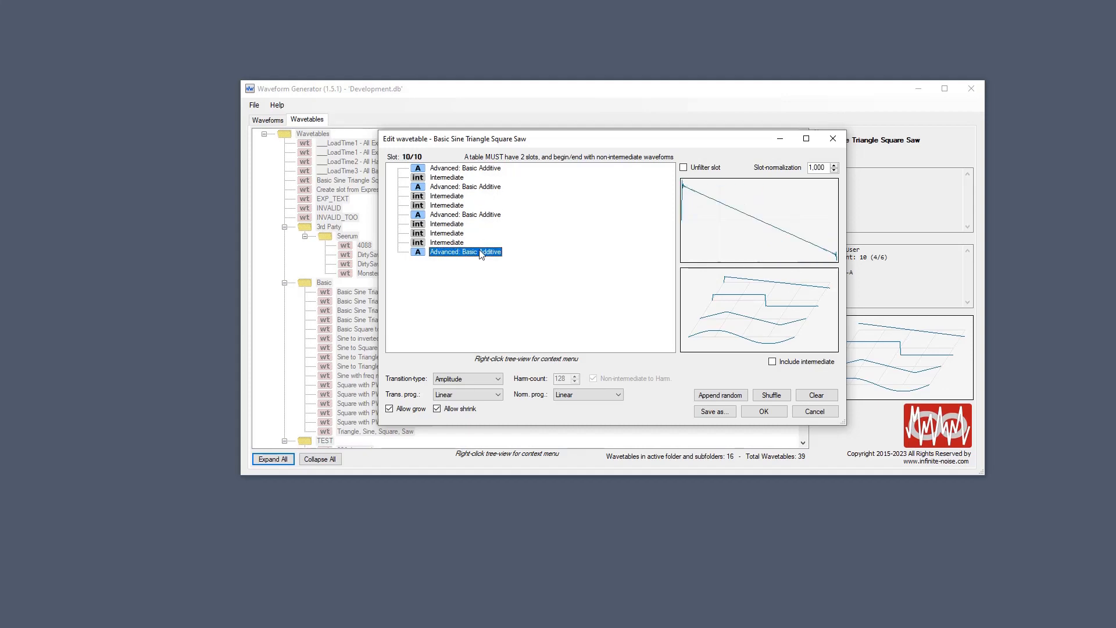
double_click(482, 253)
click(867, 196)
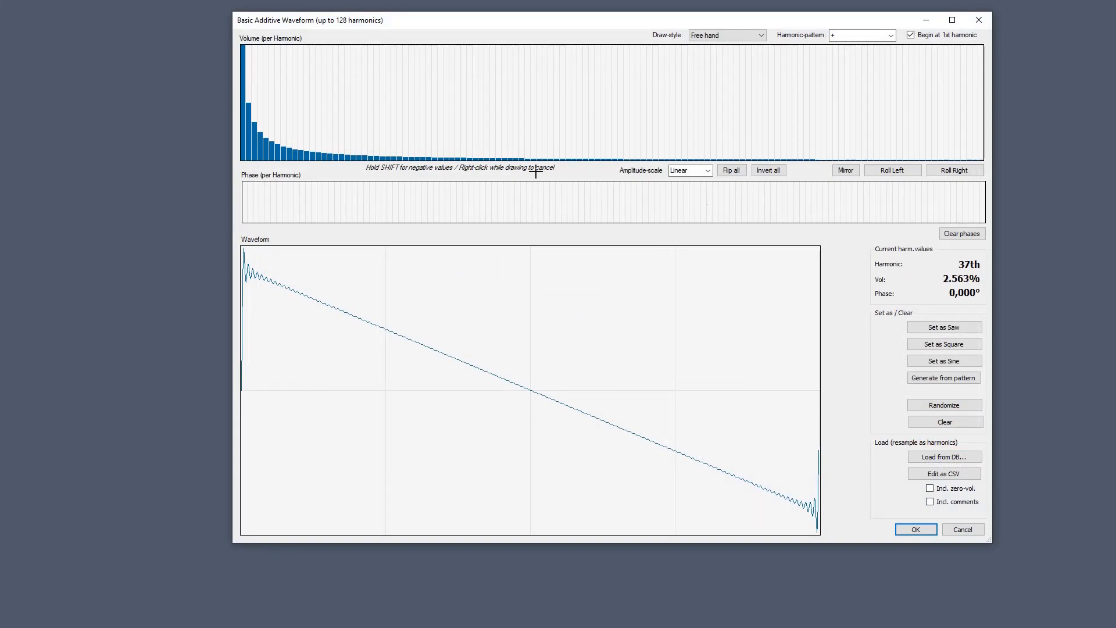
click(981, 19)
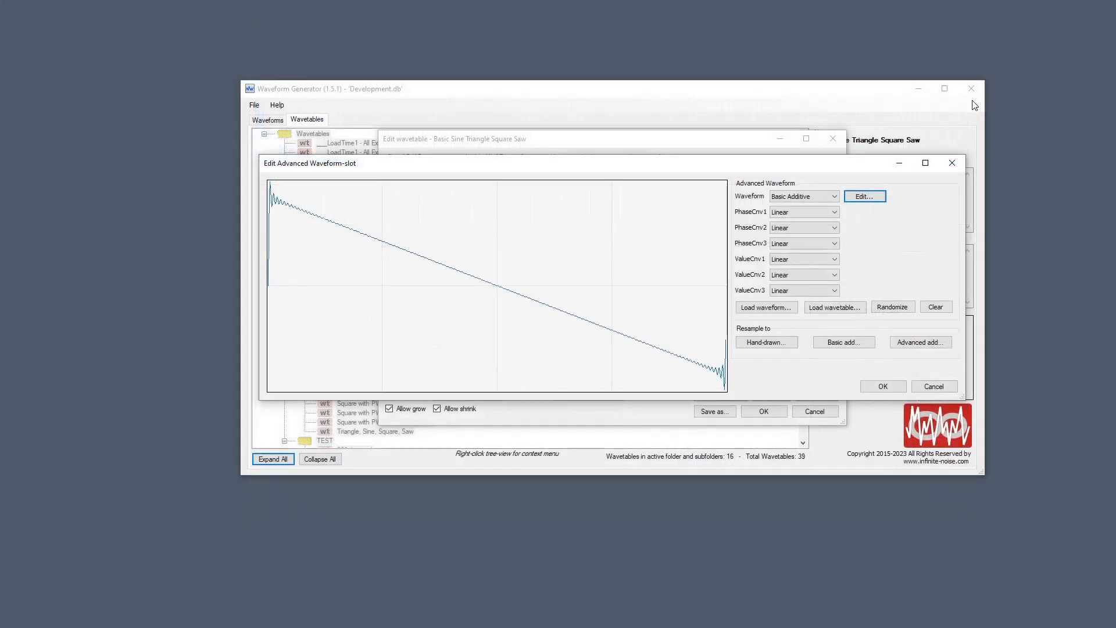
click(936, 163)
click(476, 168)
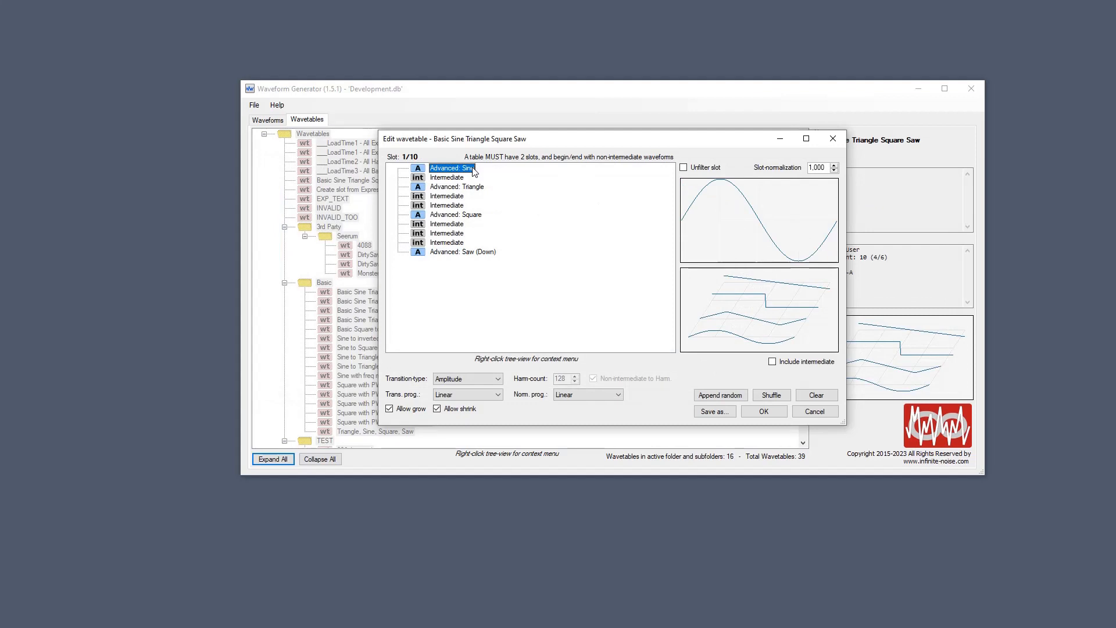
Step: Resample all slots of the Basic Sine Triangle Square Saw wavetable to hand-drawn waveforms
right_click(474, 169)
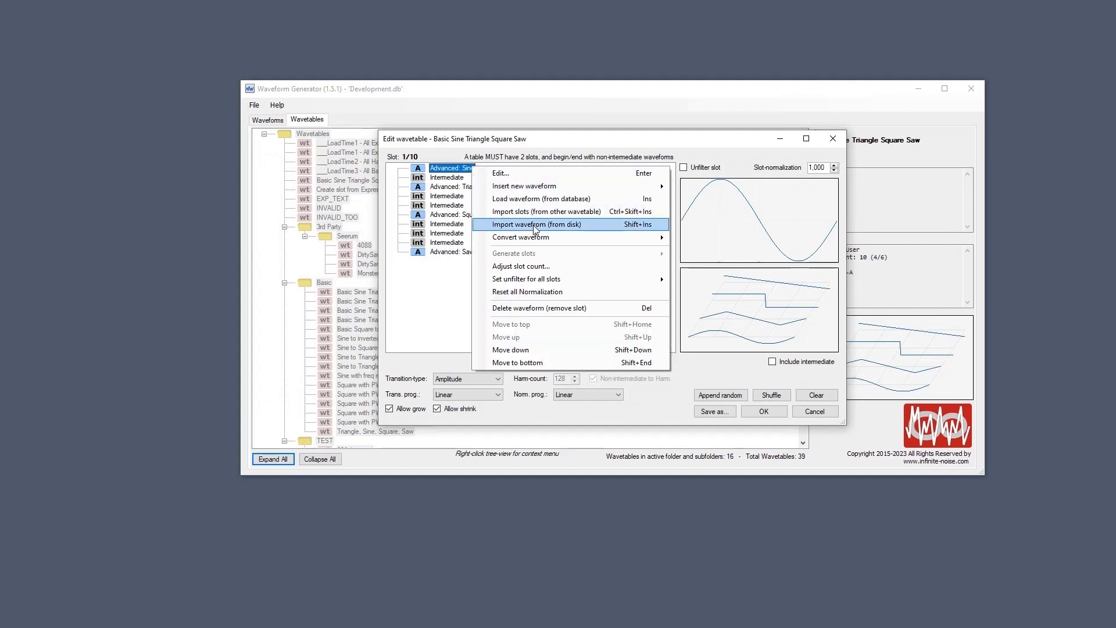
mouse_move(542, 238)
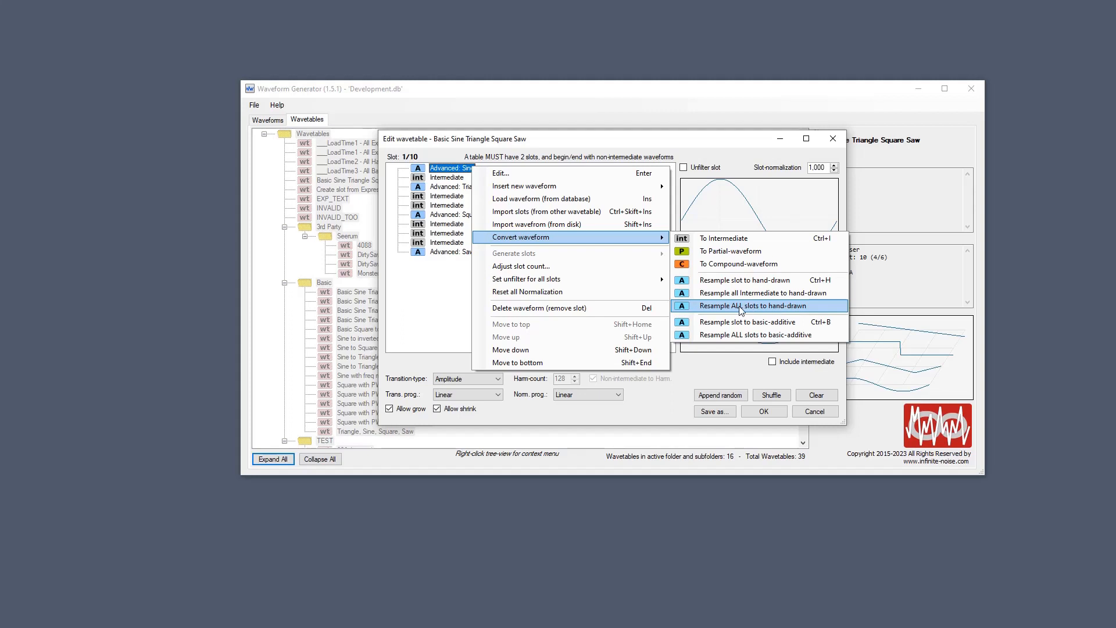
mouse_move(488, 186)
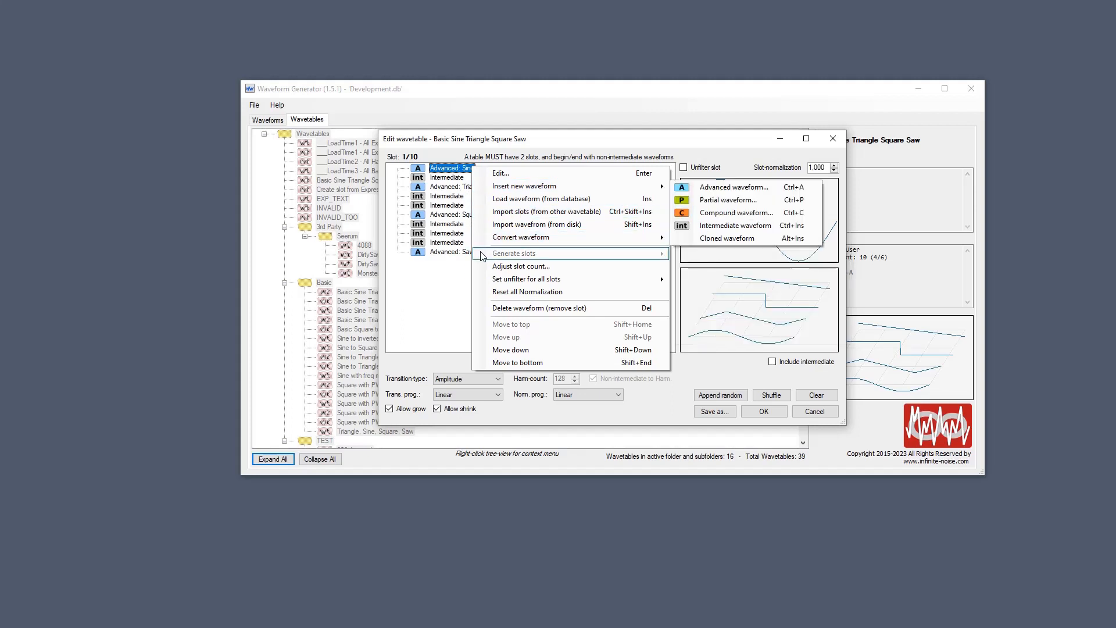
mouse_move(584, 233)
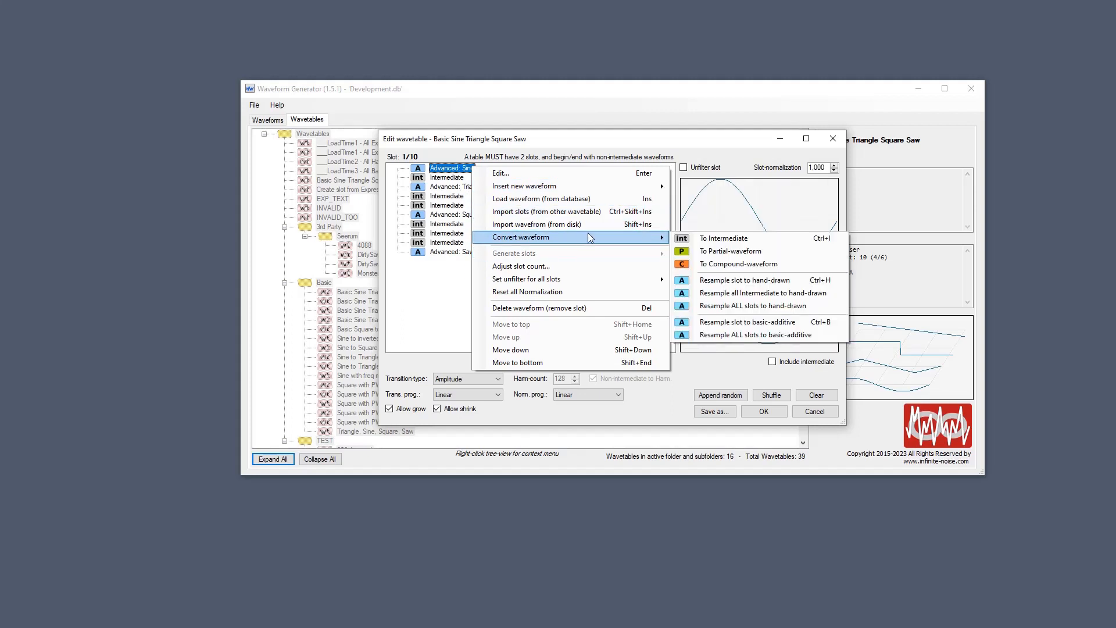
click(758, 306)
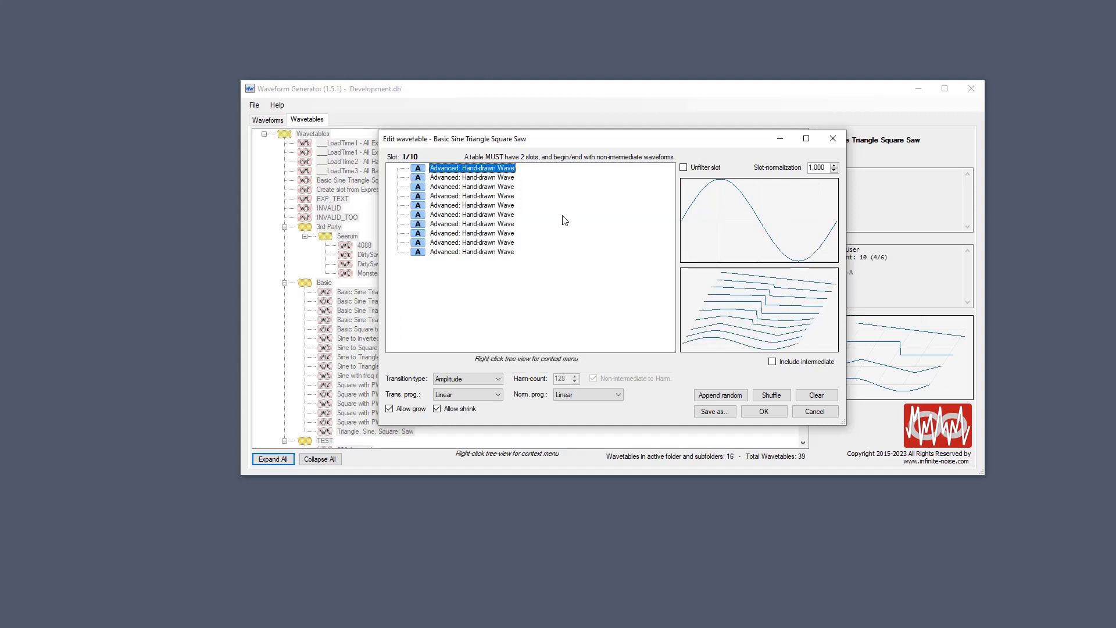
Step: Step through the hand-drawn slots down the list and back to the first, and undo the resampling
key(Down)
key(Down)
key(Down)
key(Down)
key(Down)
key(Down)
key(Down)
key(Down)
key(Down)
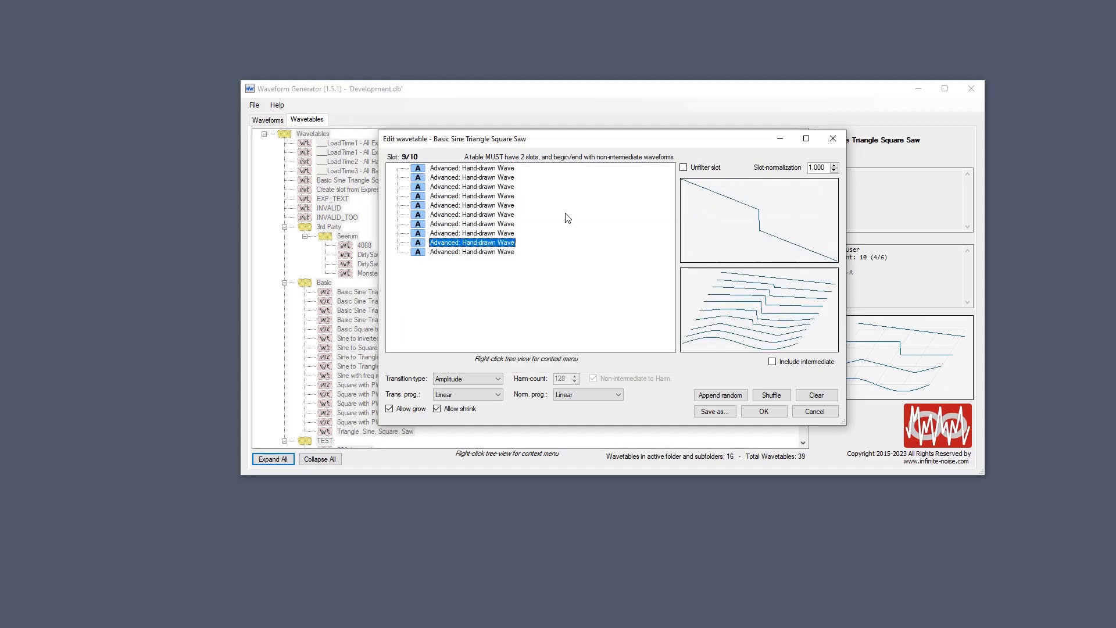
key(Up)
key(Up)
key(Up)
key(Up)
key(Up)
key(Up)
key(Up)
key(Up)
key(Up)
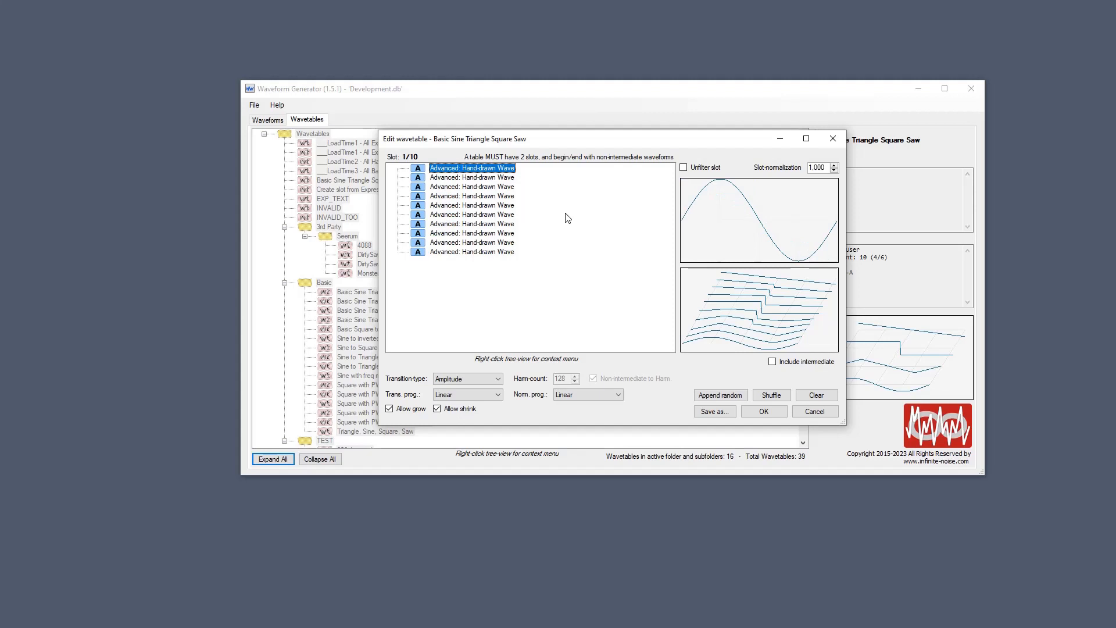
key(ctrl+z)
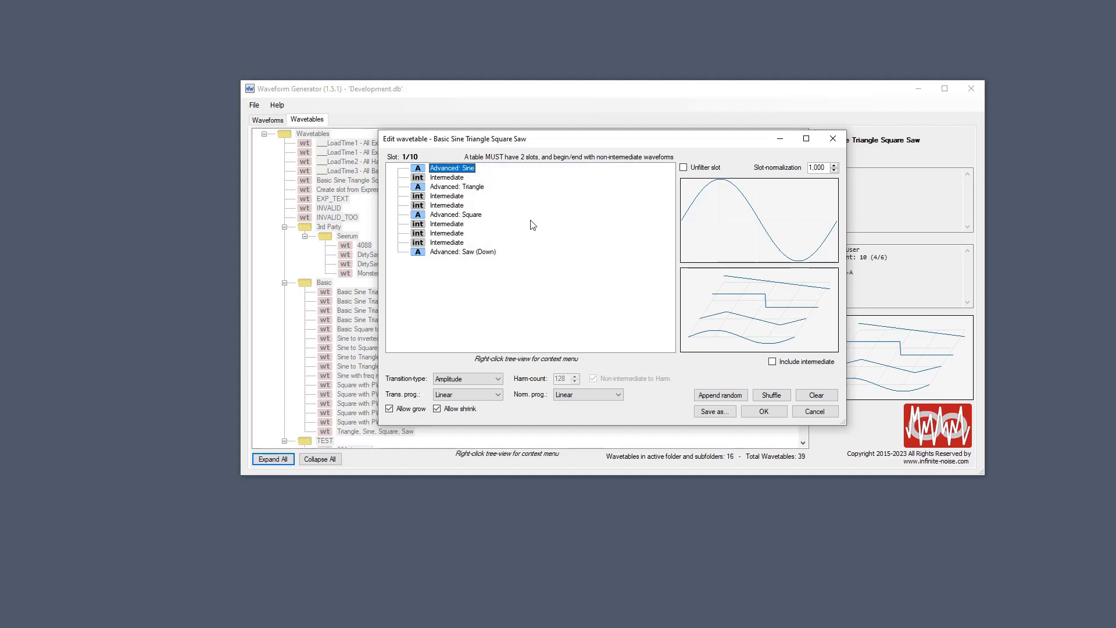
Step: Resample only the Advanced: Square slot to basic-additive
right_click(472, 215)
mouse_move(553, 288)
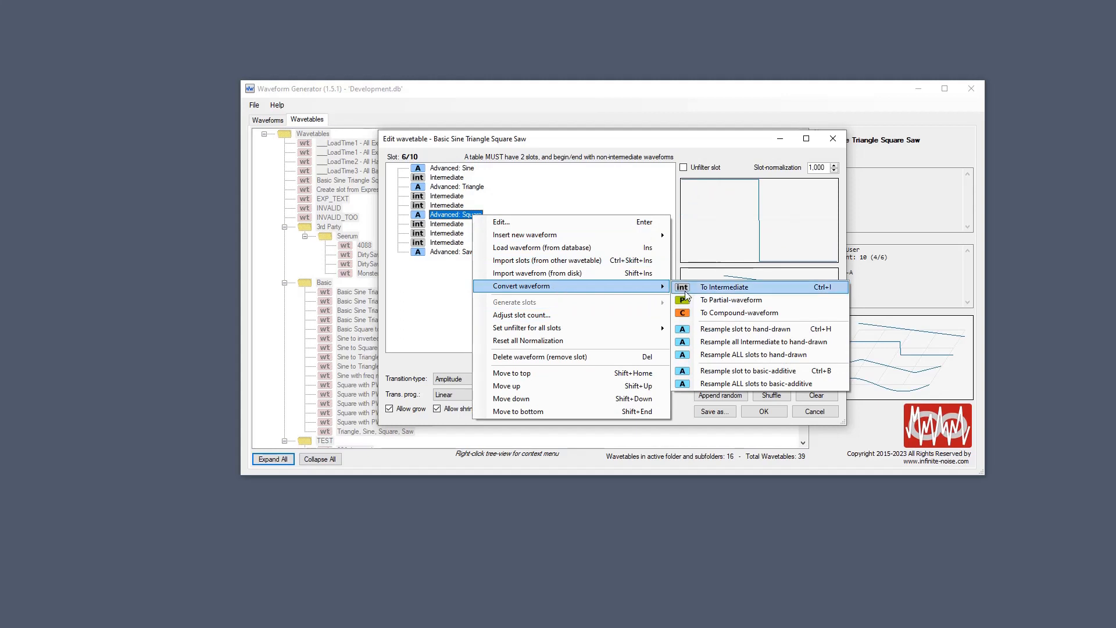
click(756, 371)
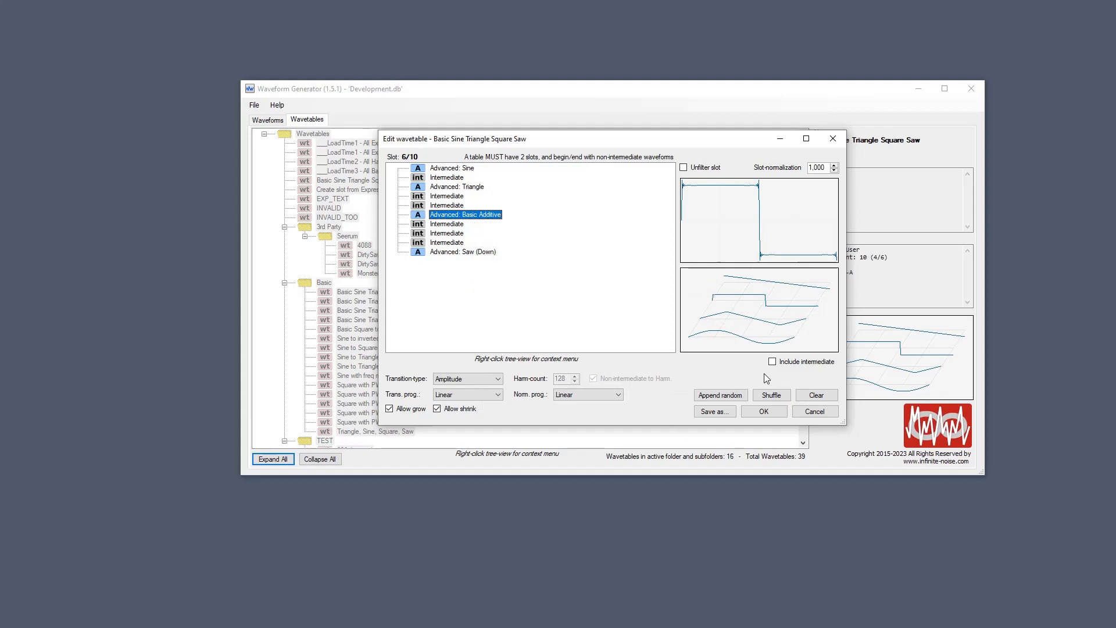
Step: Open the resampled slot in the Basic Additive editor and set the amplitude scale to Logarithmic
double_click(481, 215)
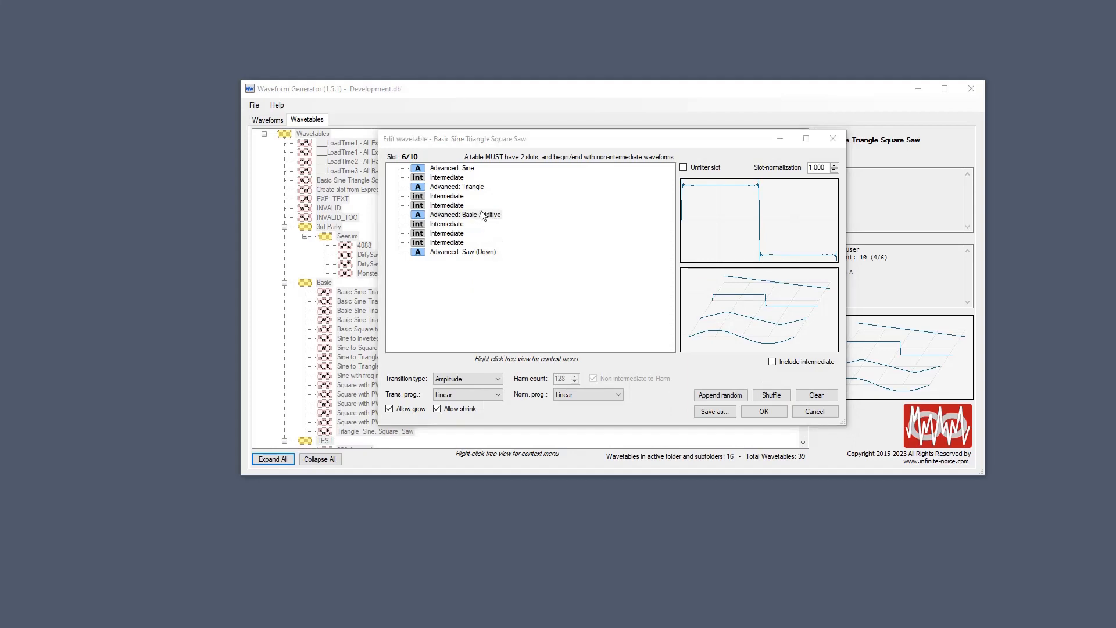
click(863, 200)
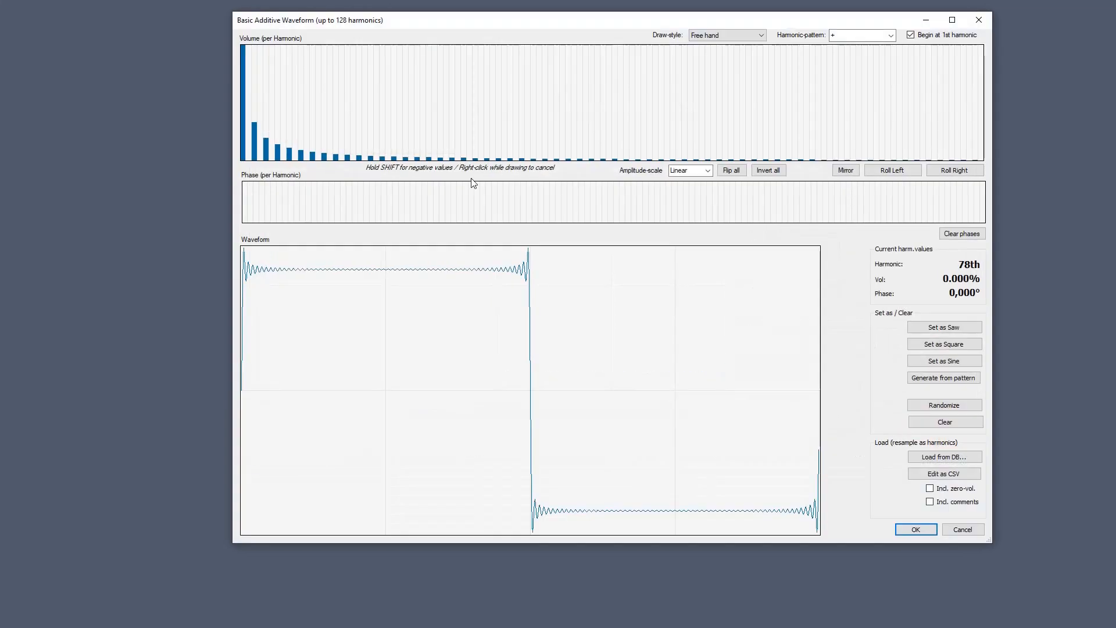
click(706, 170)
click(697, 190)
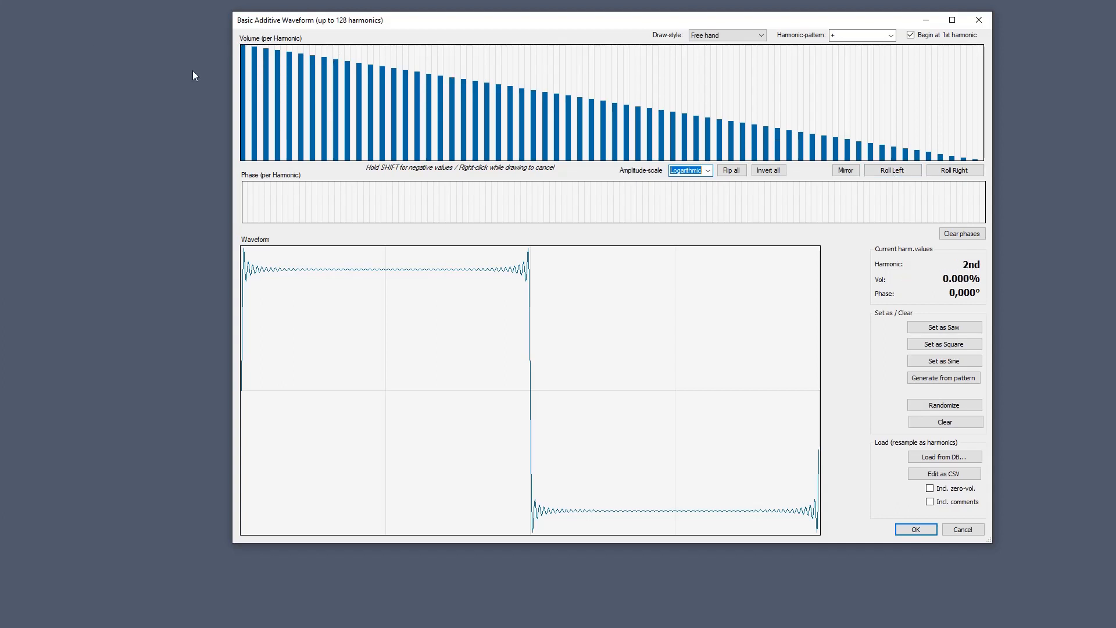
Step: Try adding volume to the 2nd and 4th harmonics, and undo both changes
click(249, 69)
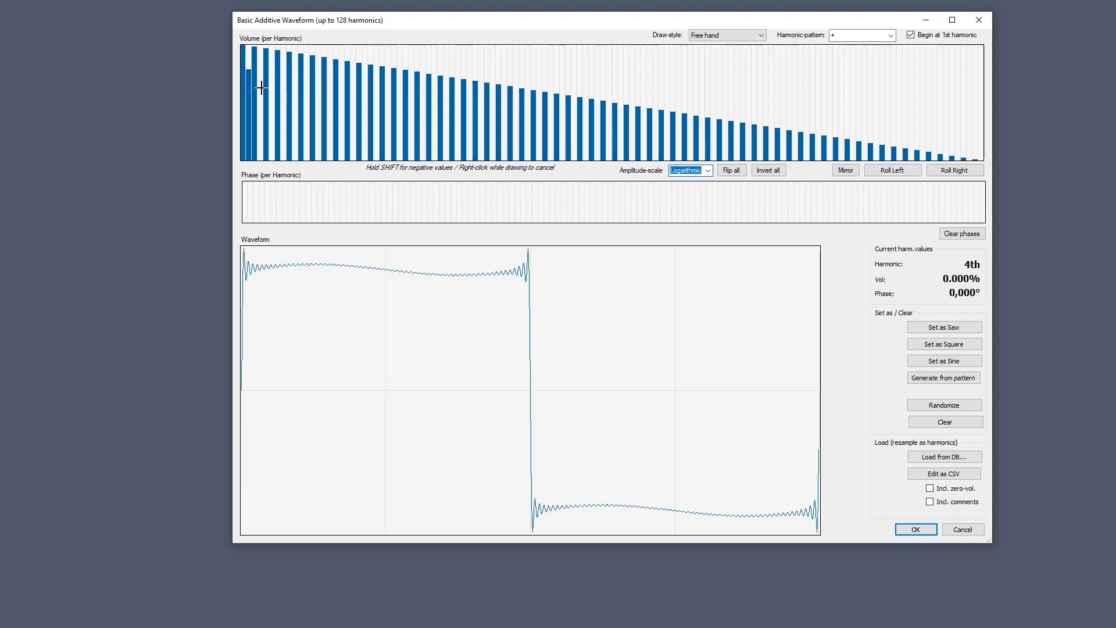
click(262, 87)
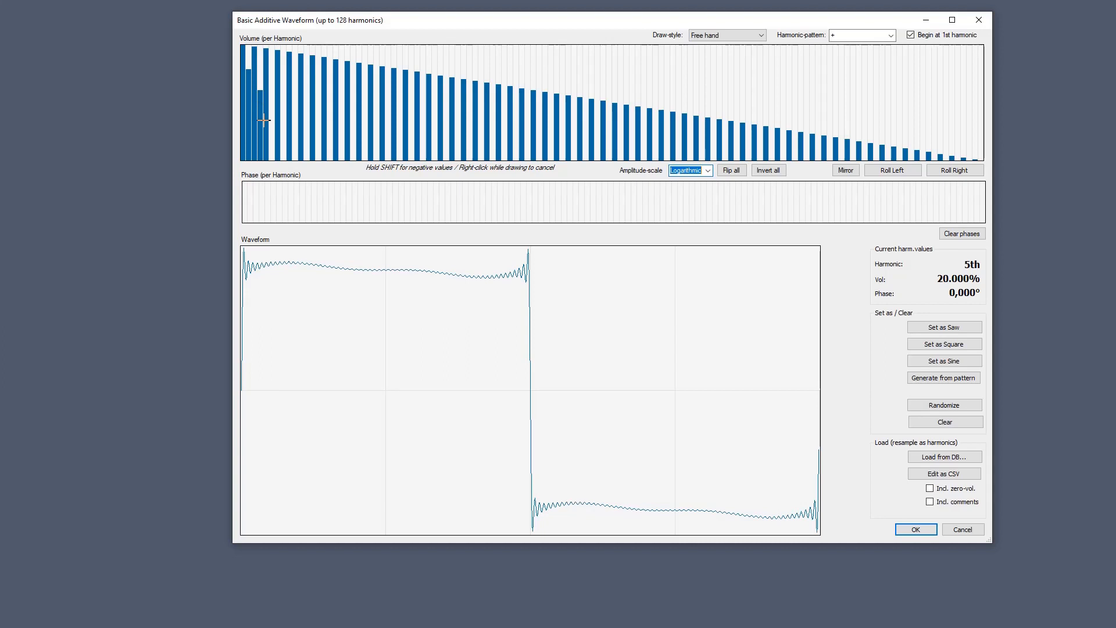
key(ctrl+z)
key(ctrl+z)
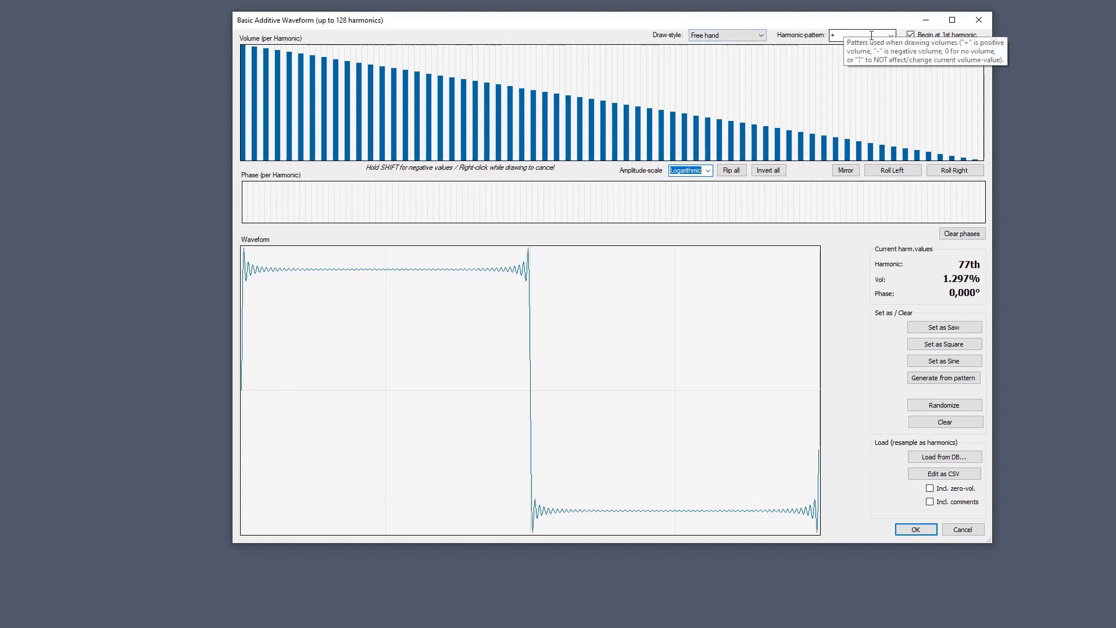
Step: Check the harmonic pattern entry and set the draw-style to Linear
click(834, 35)
click(837, 35)
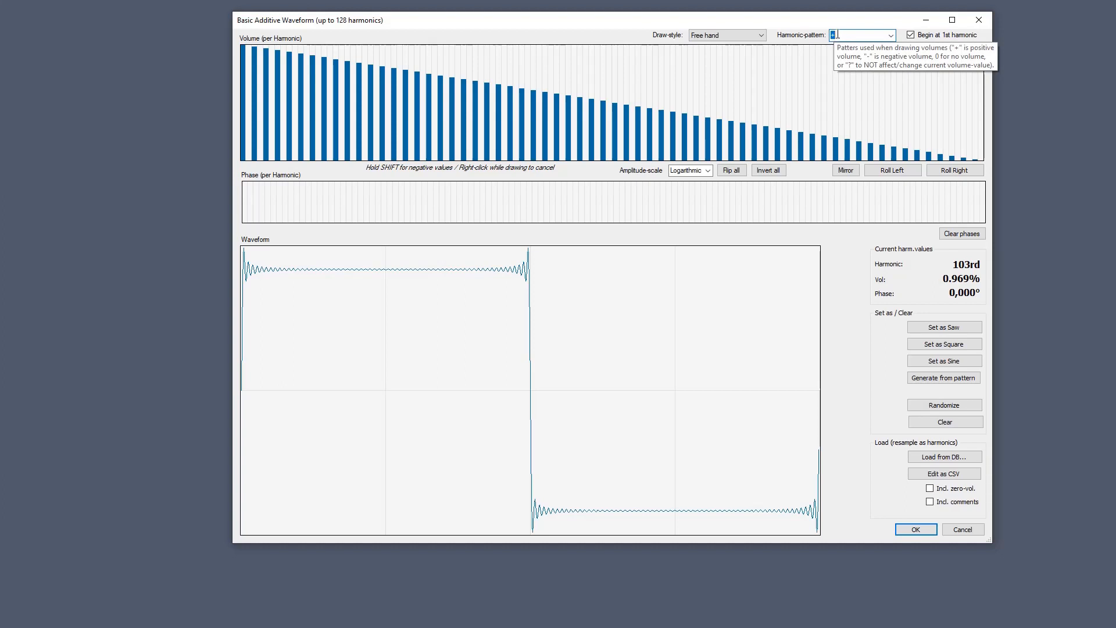
click(837, 35)
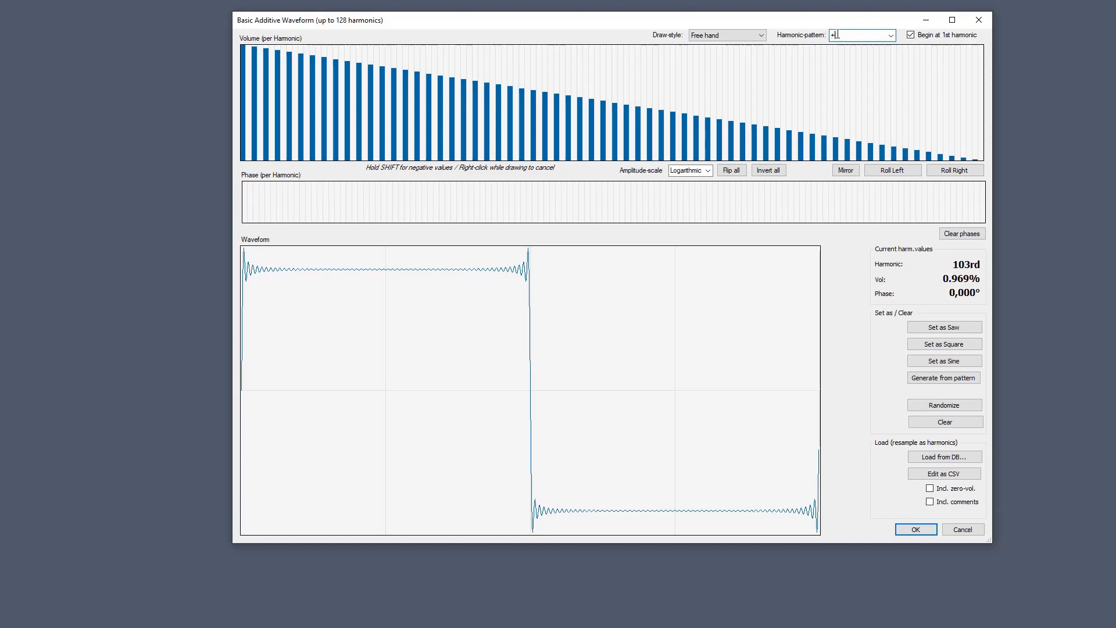
click(722, 37)
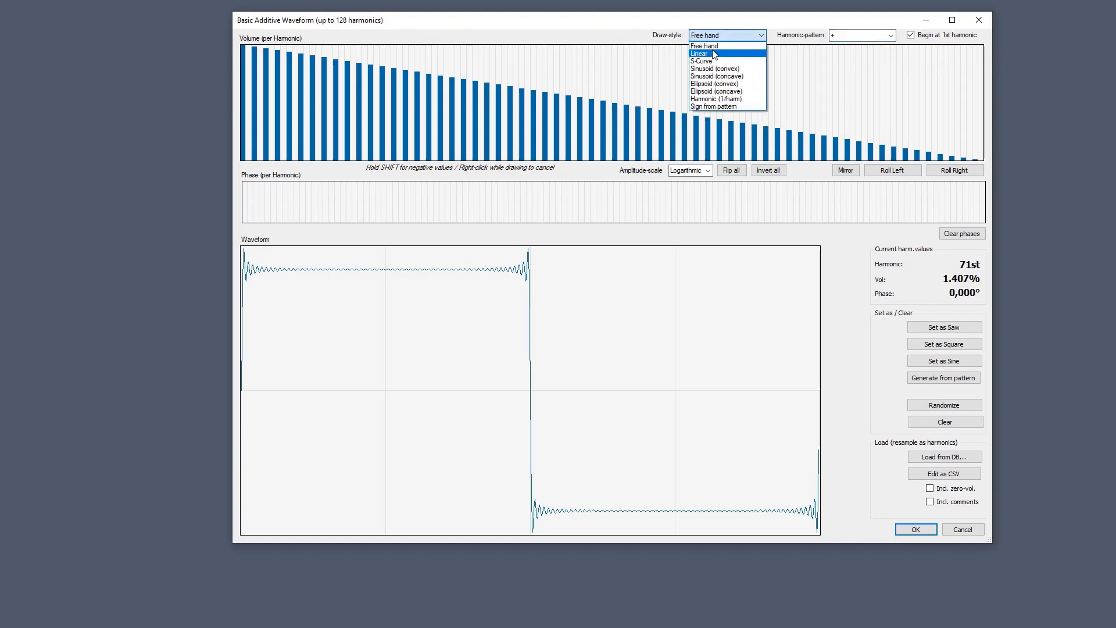
click(710, 54)
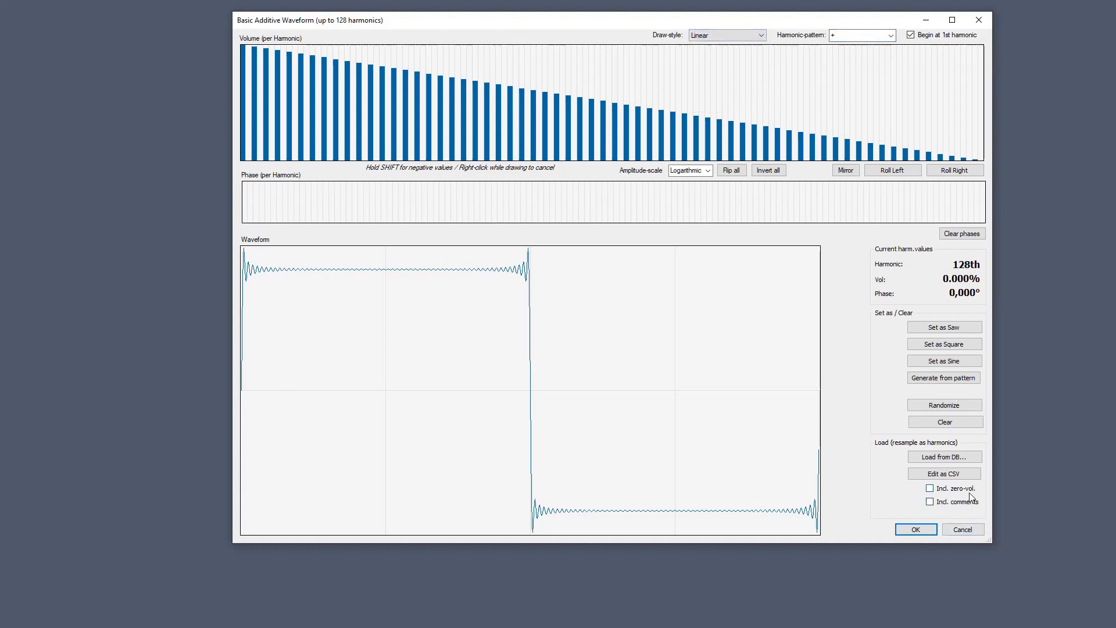
Step: Clear all harmonics and try drawing descending linear volumes, first with the + pattern and again with the harmonic pattern set to +-
click(947, 420)
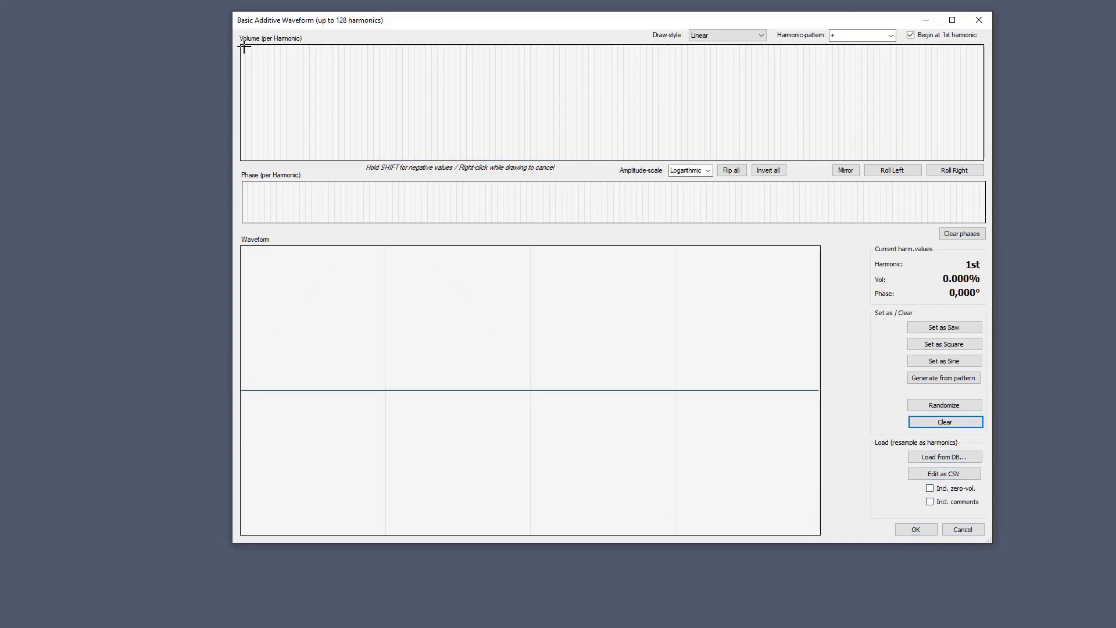
mouse_move(245, 48)
mouse_down()
mouse_move(697, 119)
mouse_move(898, 100)
mouse_move(889, 124)
mouse_up()
right_click(890, 125)
click(855, 36)
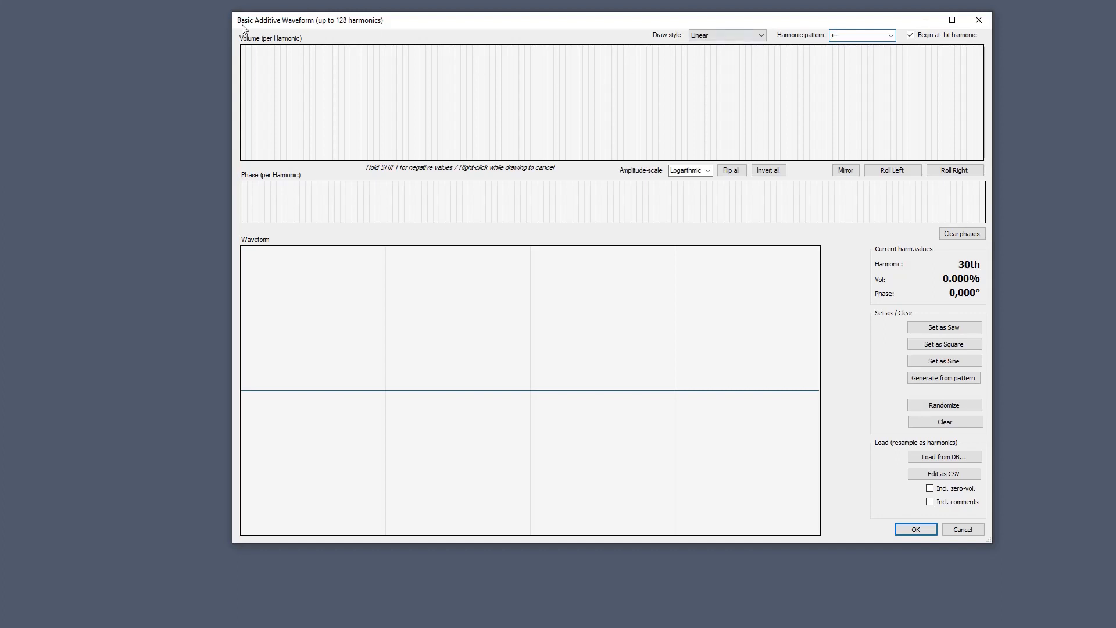
mouse_move(242, 48)
mouse_down()
mouse_move(643, 149)
mouse_move(677, 135)
mouse_up()
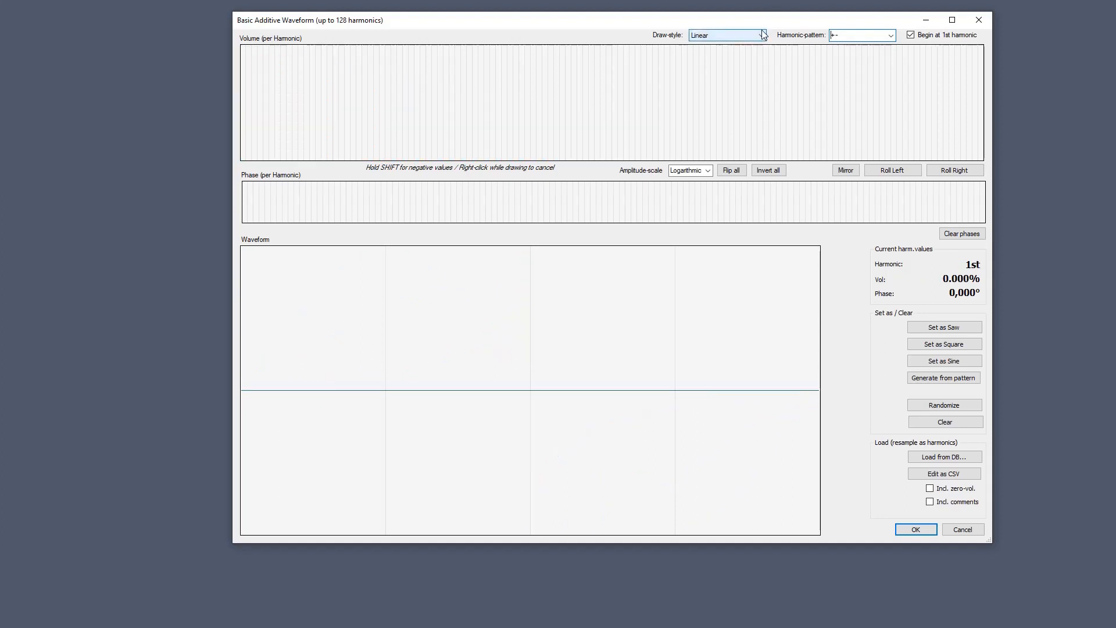
Step: Set the draw-style to S-Curve and draw a descending volume curve from the 1st to about the 99th harmonic
click(762, 36)
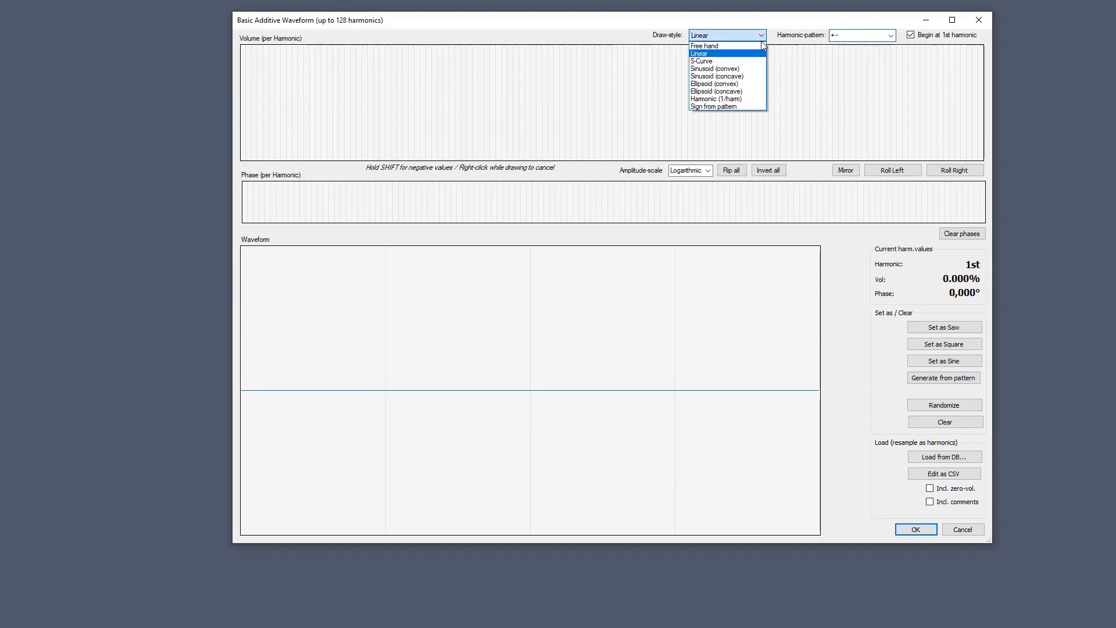
click(741, 61)
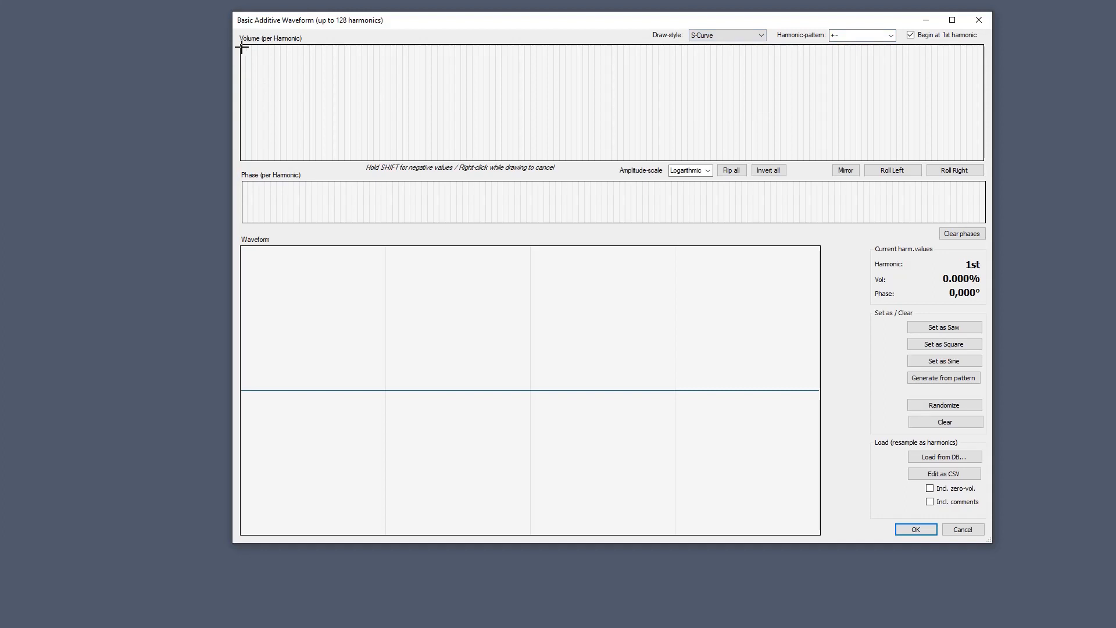
mouse_move(242, 48)
mouse_down()
mouse_move(819, 129)
mouse_move(815, 147)
mouse_up()
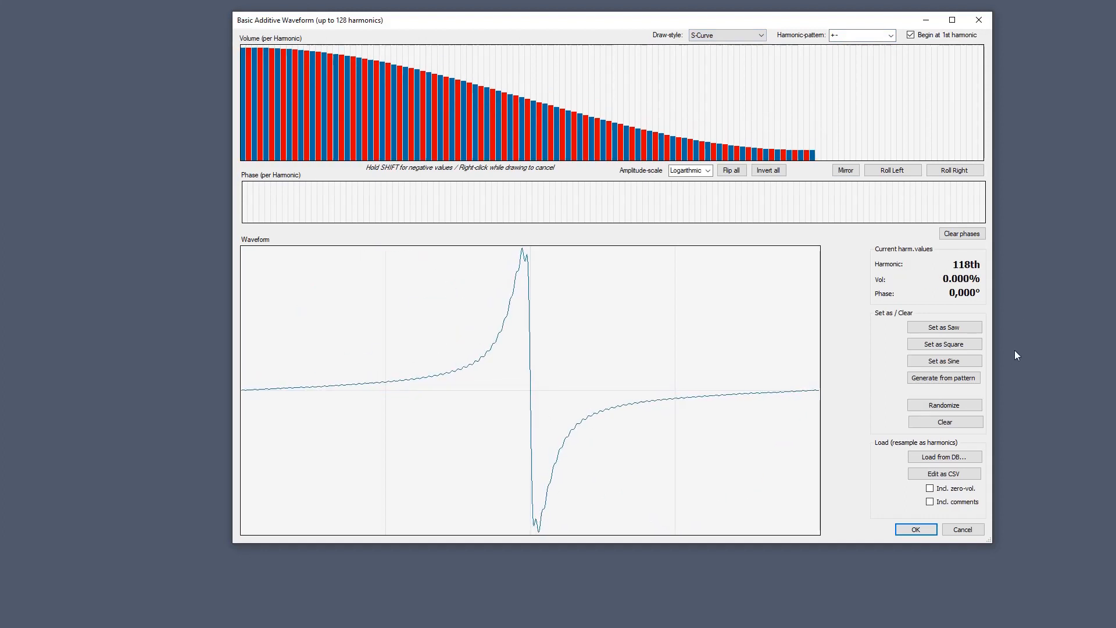
Step: Reset the harmonics to the square preset and set the harmonic pattern to ?-
click(970, 345)
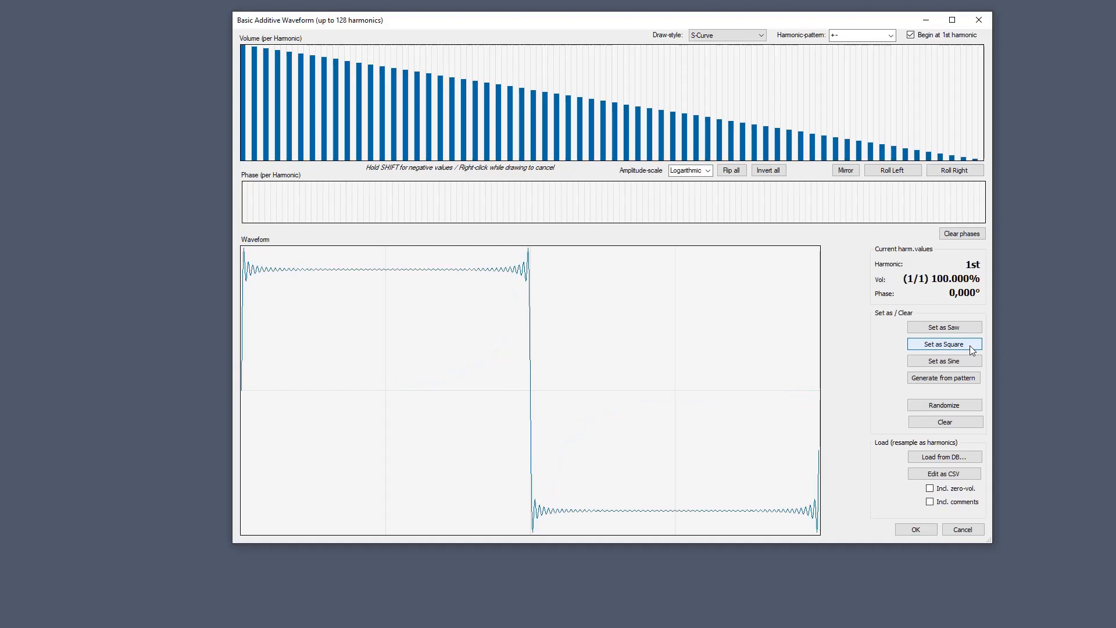
click(849, 35)
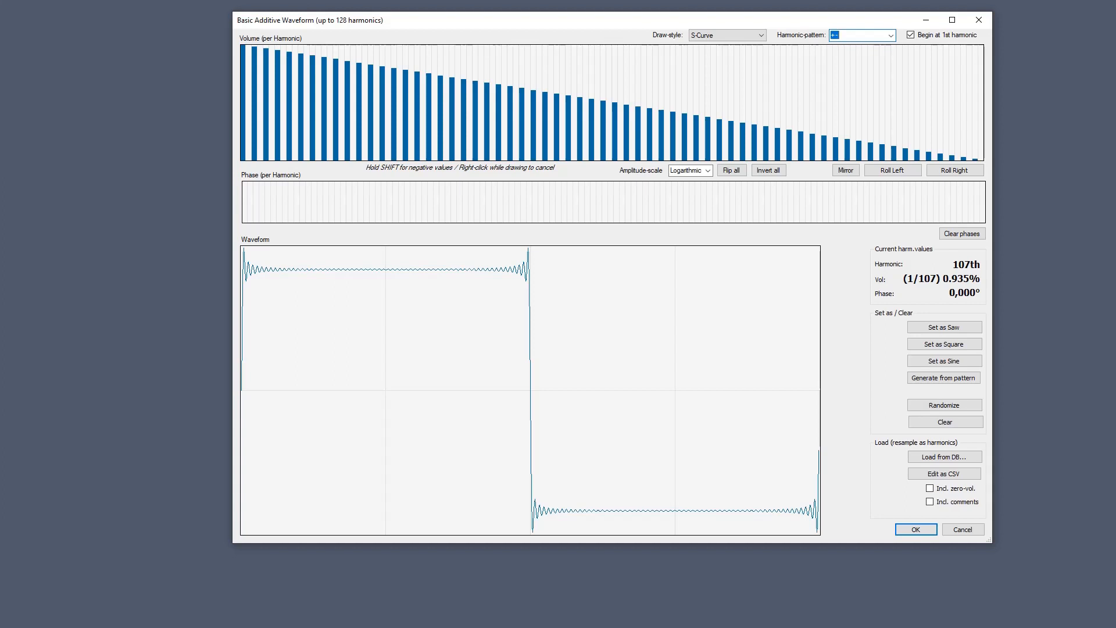
text(?)
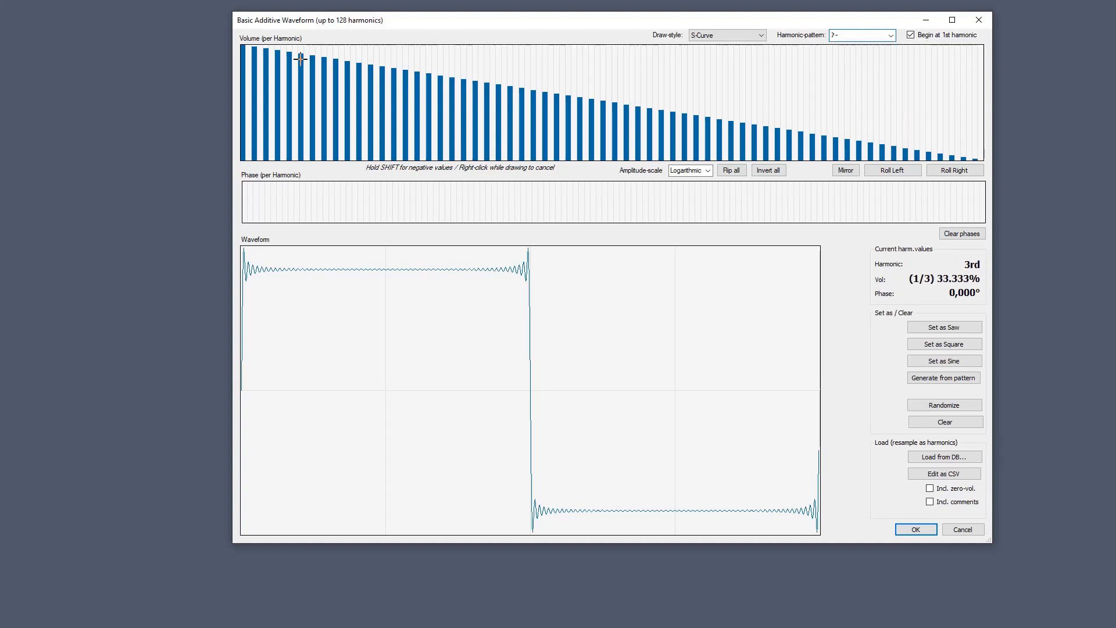
Step: Invert the sign of the 1st and 7th harmonics
right_click(243, 51)
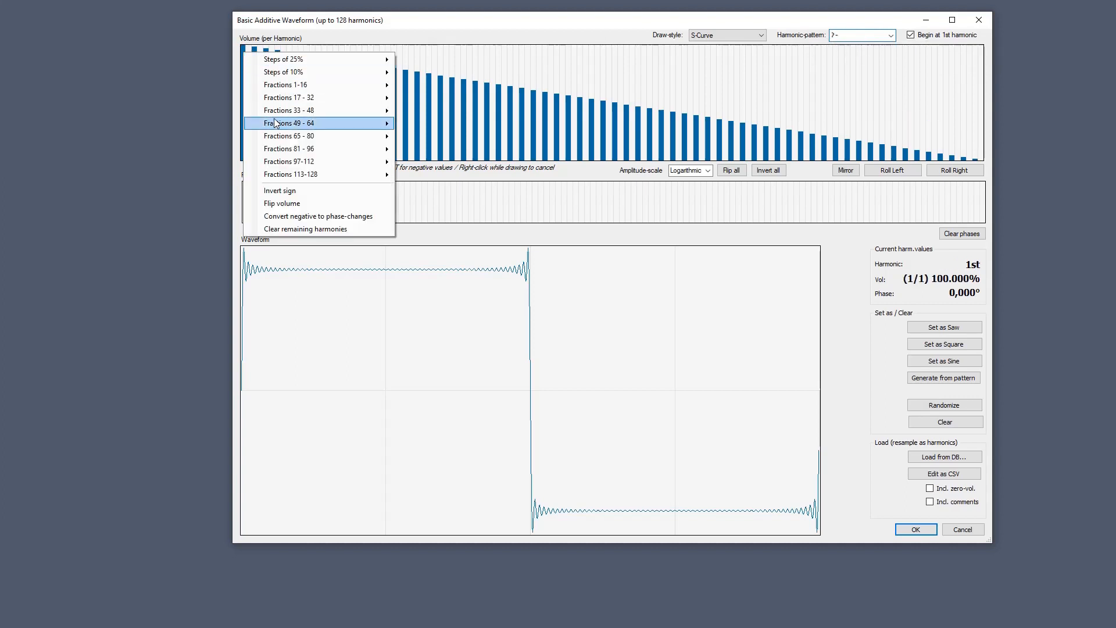
click(306, 189)
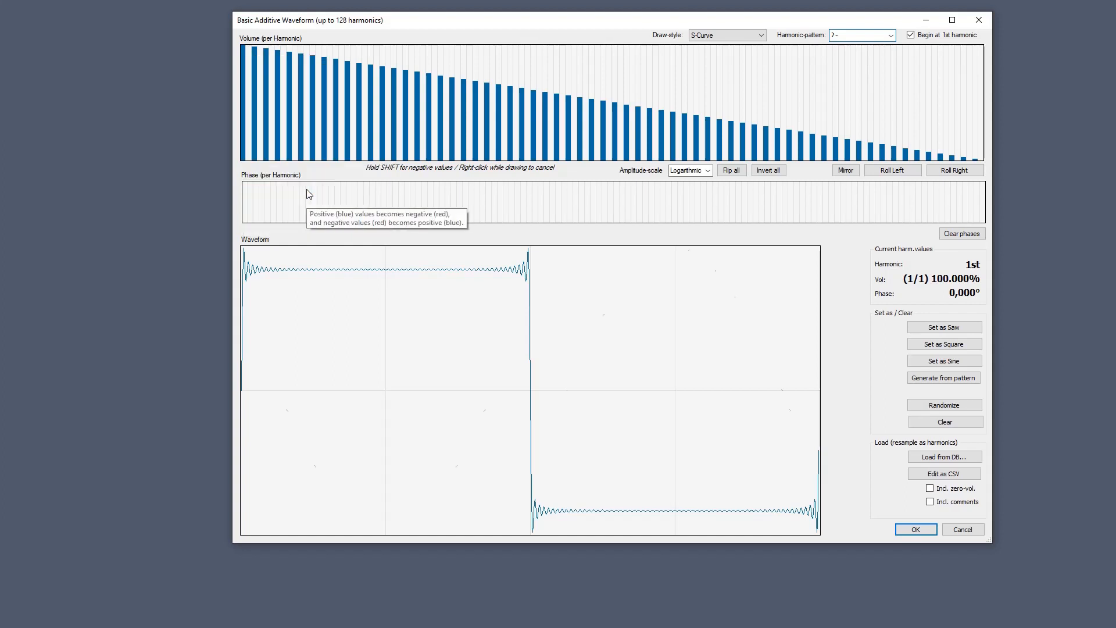
right_click(278, 60)
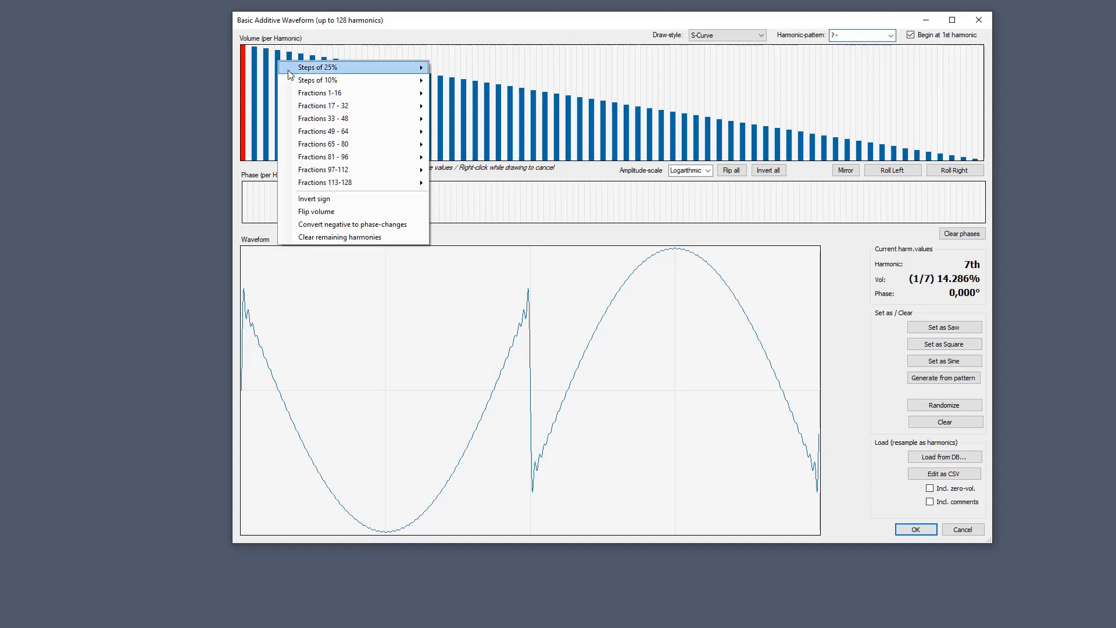
click(341, 200)
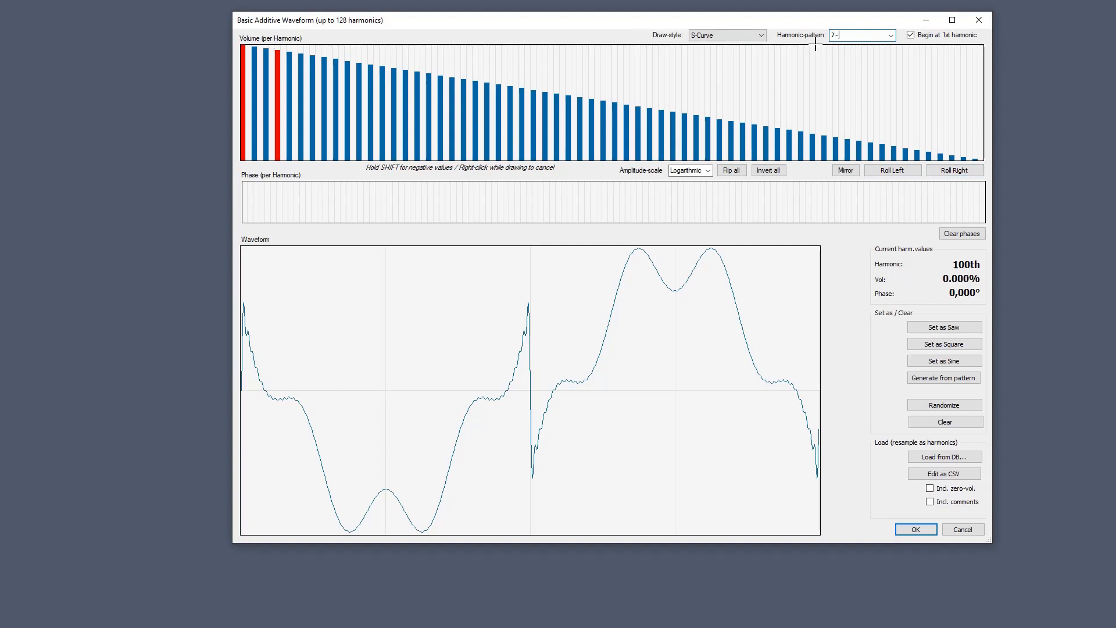
Step: Try drawing a descending S-curve of negative volumes on the lower even harmonics with the ?- pattern, and undo it
text(-)
mouse_move(243, 47)
mouse_down()
mouse_move(644, 165)
mouse_move(411, 158)
mouse_move(437, 157)
mouse_up()
drag(432, 160, 434, 160)
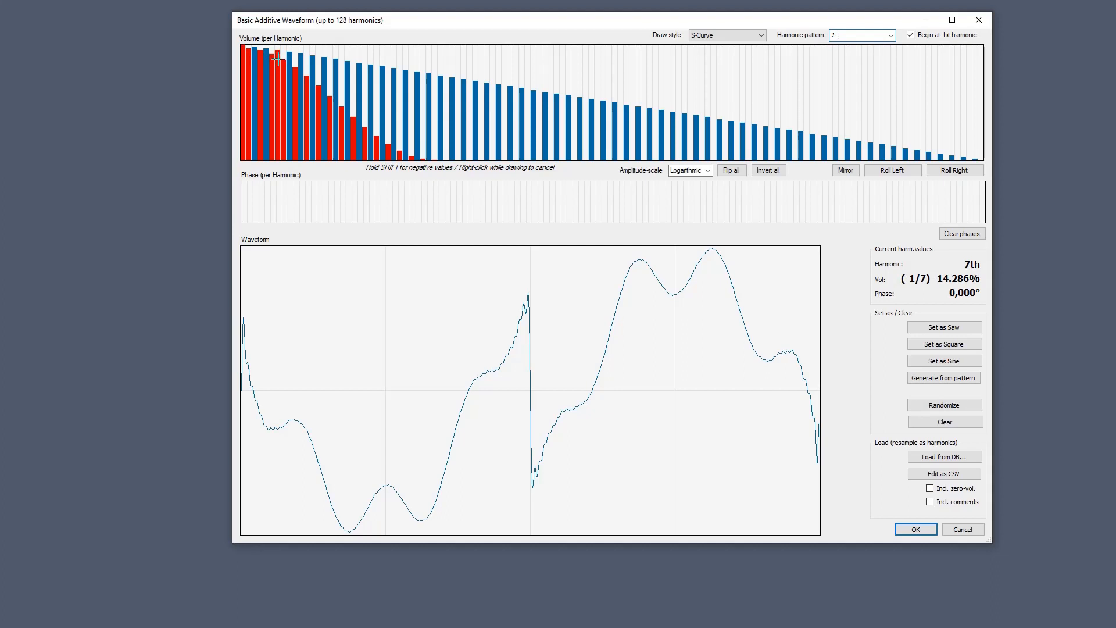
key(ctrl+z)
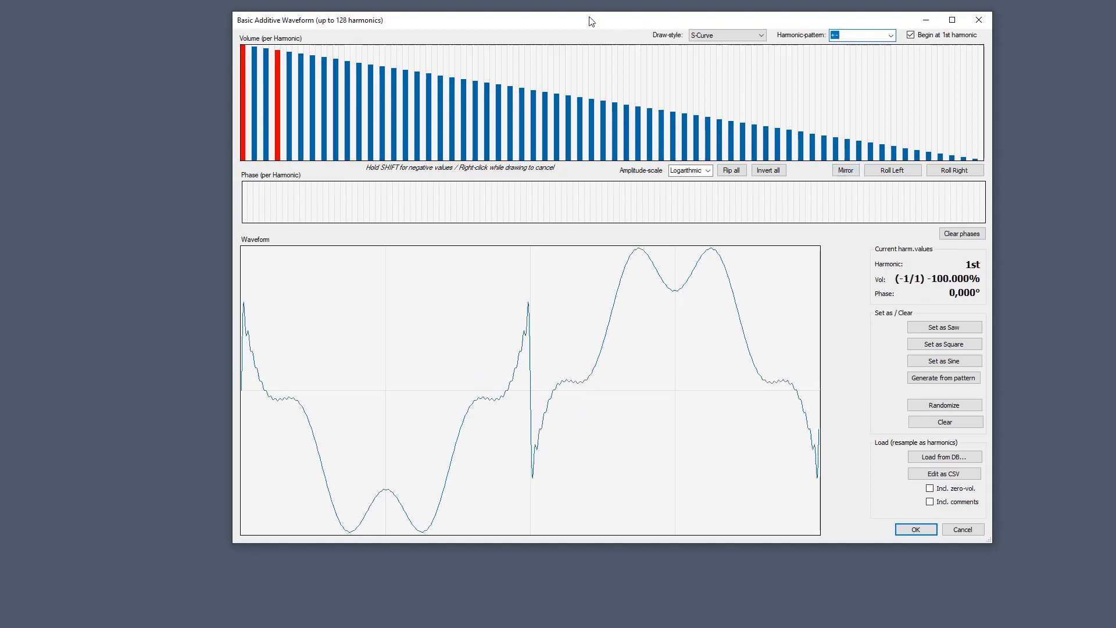
Step: Undo the sign inversions of the 1st and 7th harmonics, and try drawing a descending S-curve up to about the 46th harmonic with the +- pattern
key(ctrl+z)
key(ctrl+z)
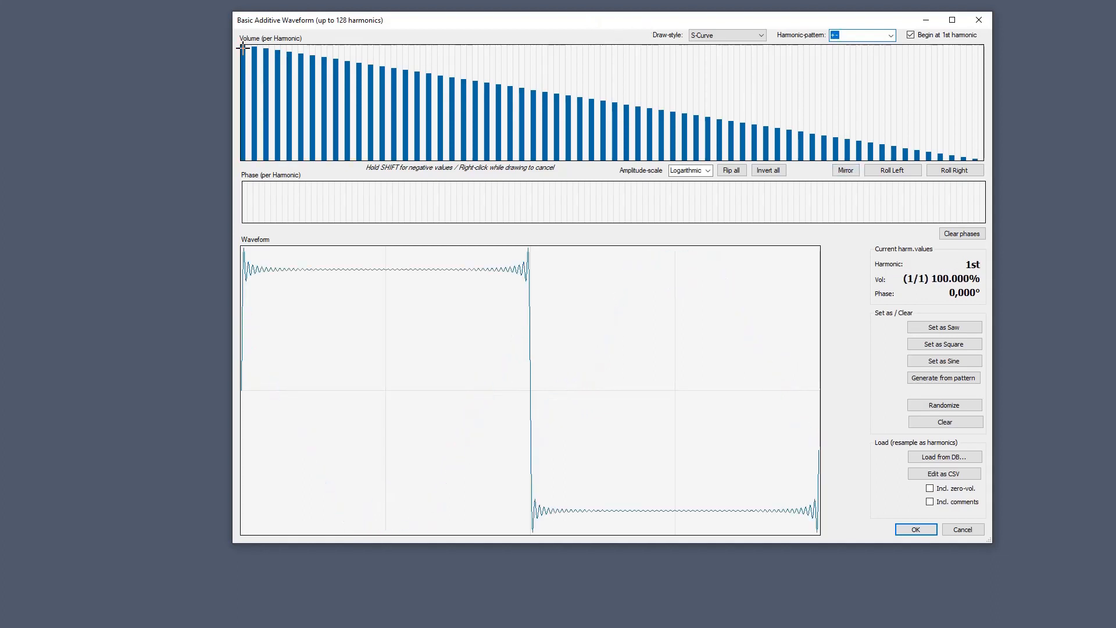
mouse_move(243, 48)
mouse_down()
mouse_move(436, 87)
mouse_move(578, 167)
mouse_move(500, 160)
mouse_up()
right_click(500, 160)
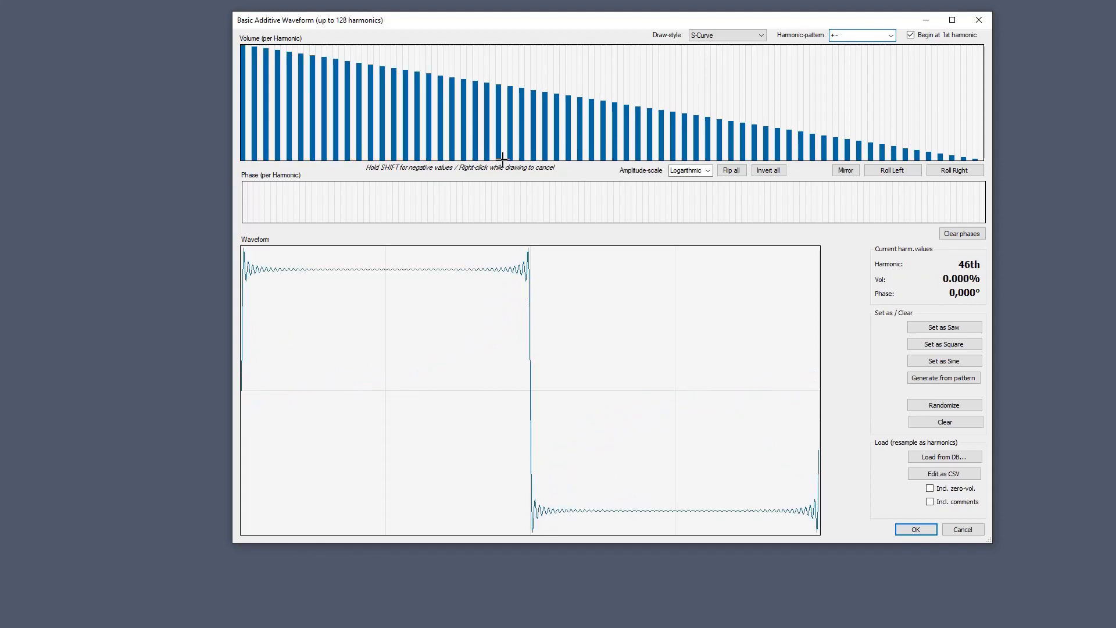
Step: Set the harmonic pattern to ?- and draw a descending S-curve of negative volumes on the even harmonics up to about the 22nd
double_click(866, 32)
text(?)
mouse_move(243, 49)
mouse_down()
mouse_move(272, 93)
mouse_move(370, 157)
mouse_up()
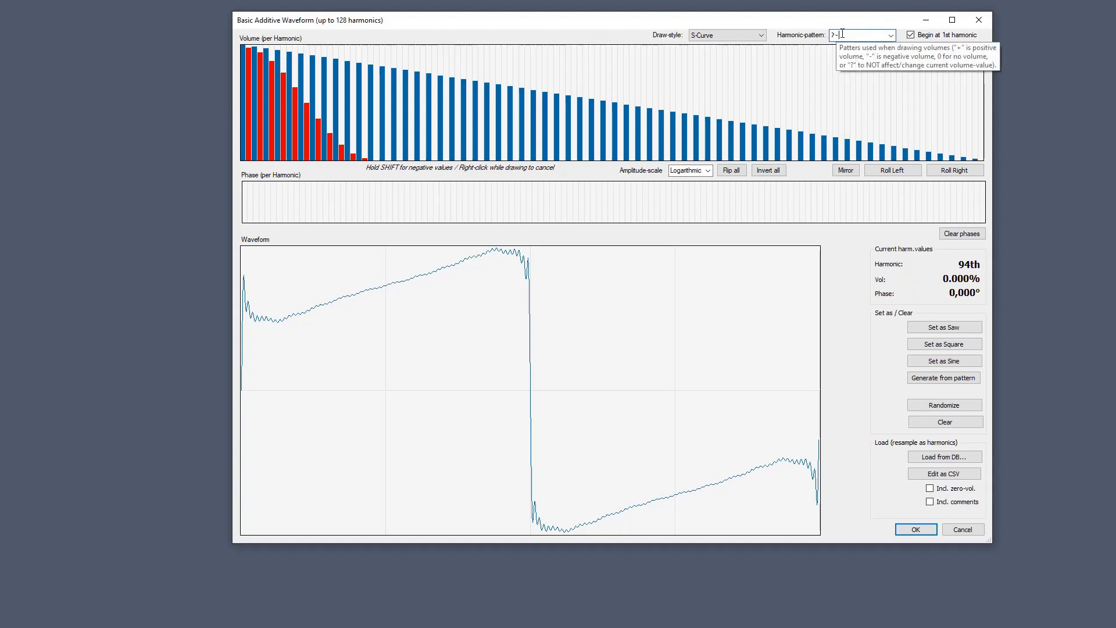
Step: Close the harmonics, waveform-slot and wavetable editors without saving, and select the 4088 wavetable in the Seerum folder
click(980, 20)
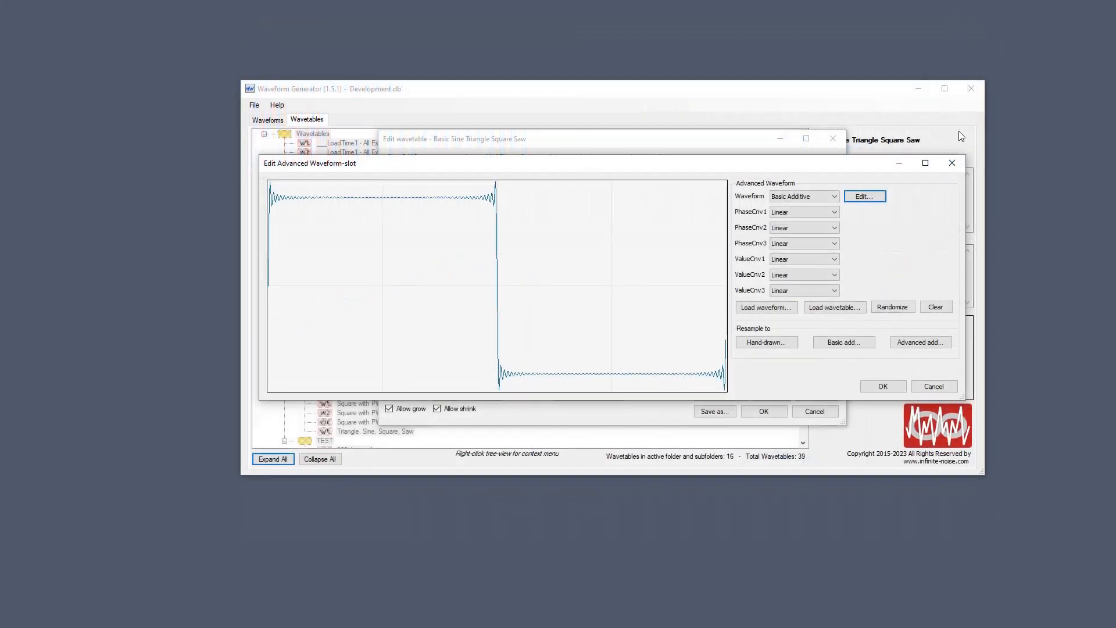
click(961, 160)
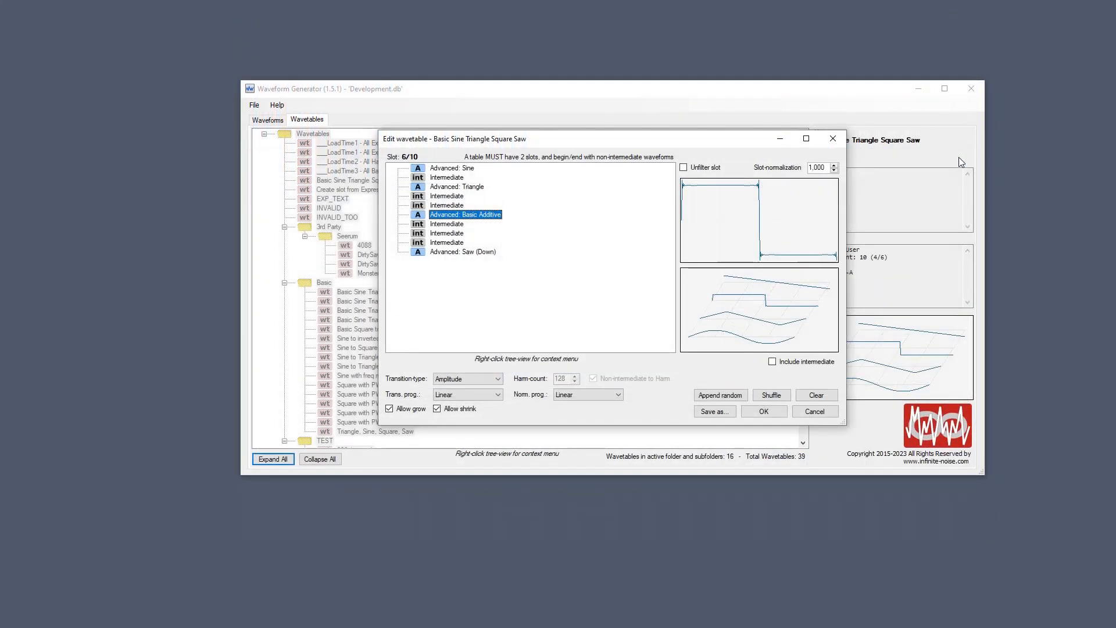
click(831, 137)
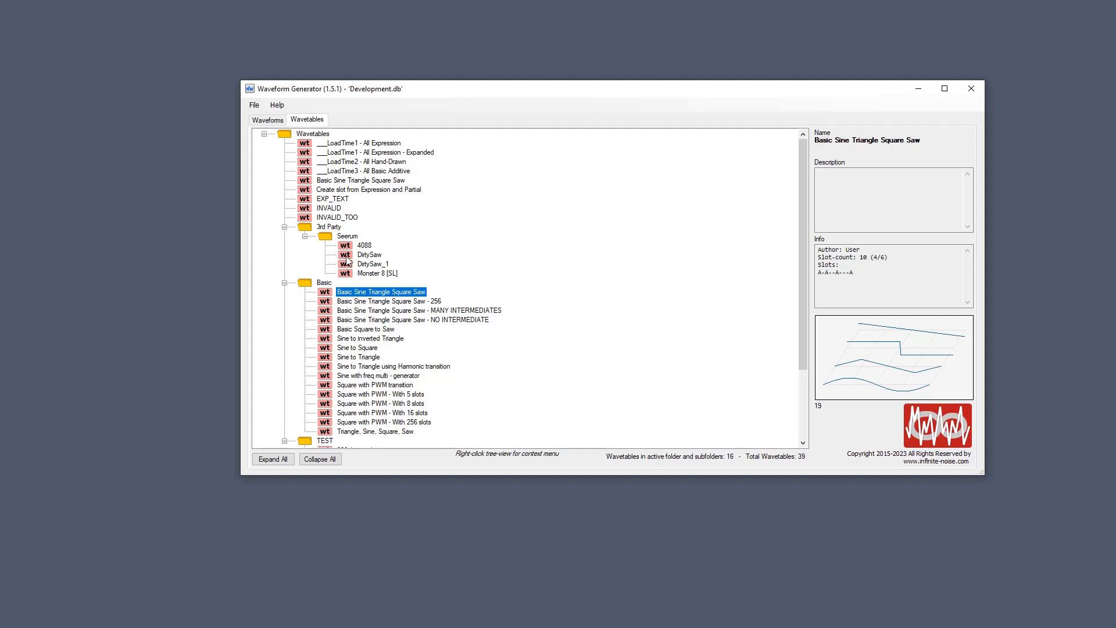
click(362, 245)
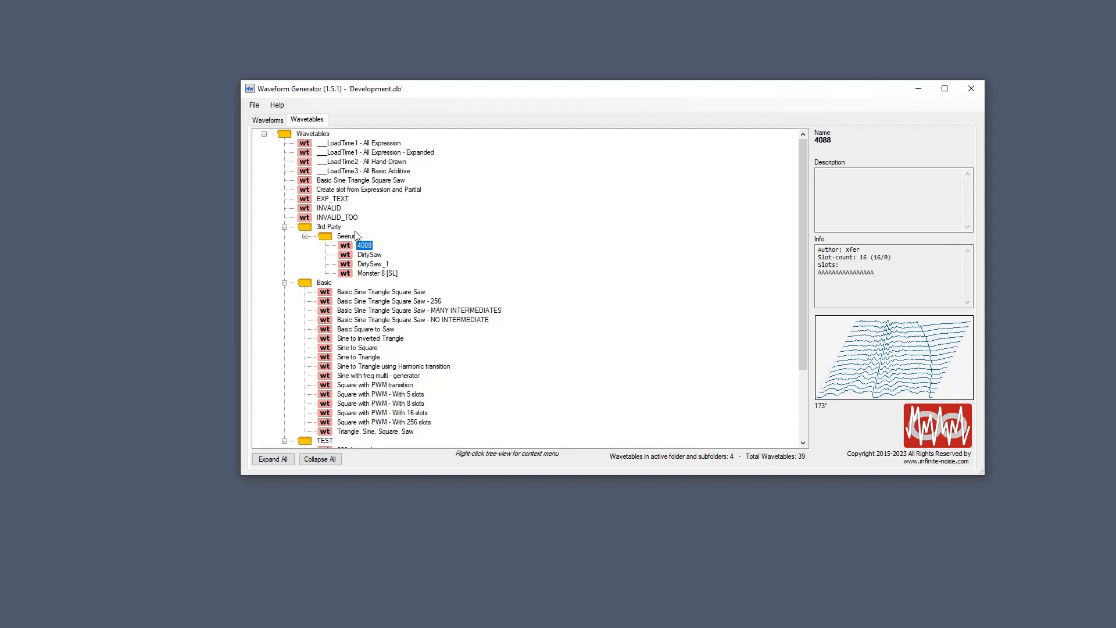
Step: Turn on auto reduce when resampling to hand-drawn waveform in the general settings, and close the settings
click(270, 121)
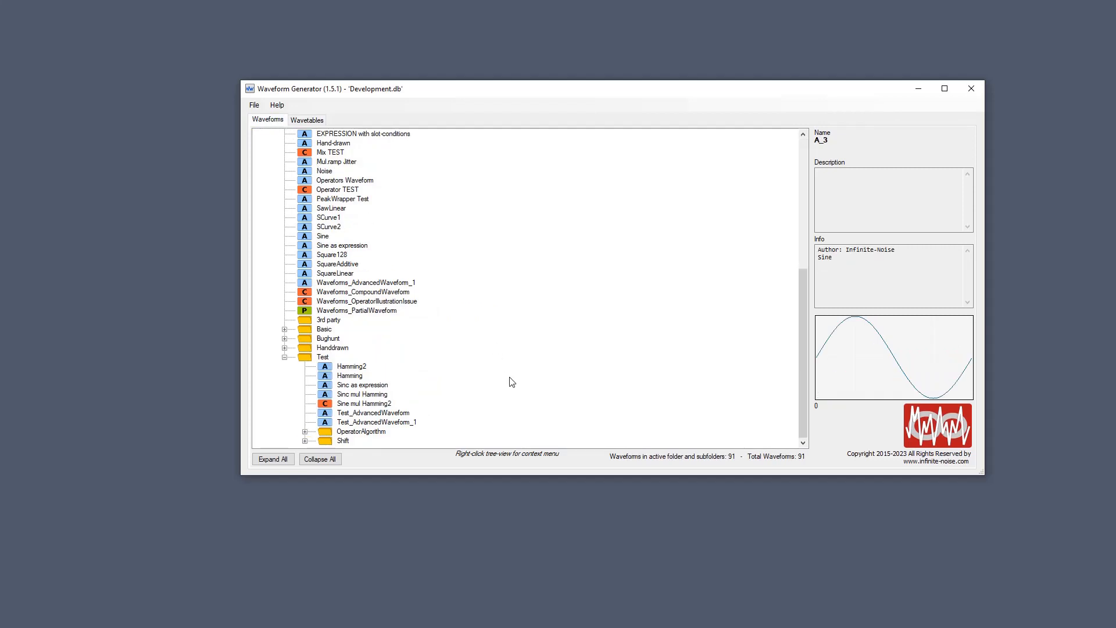
click(255, 105)
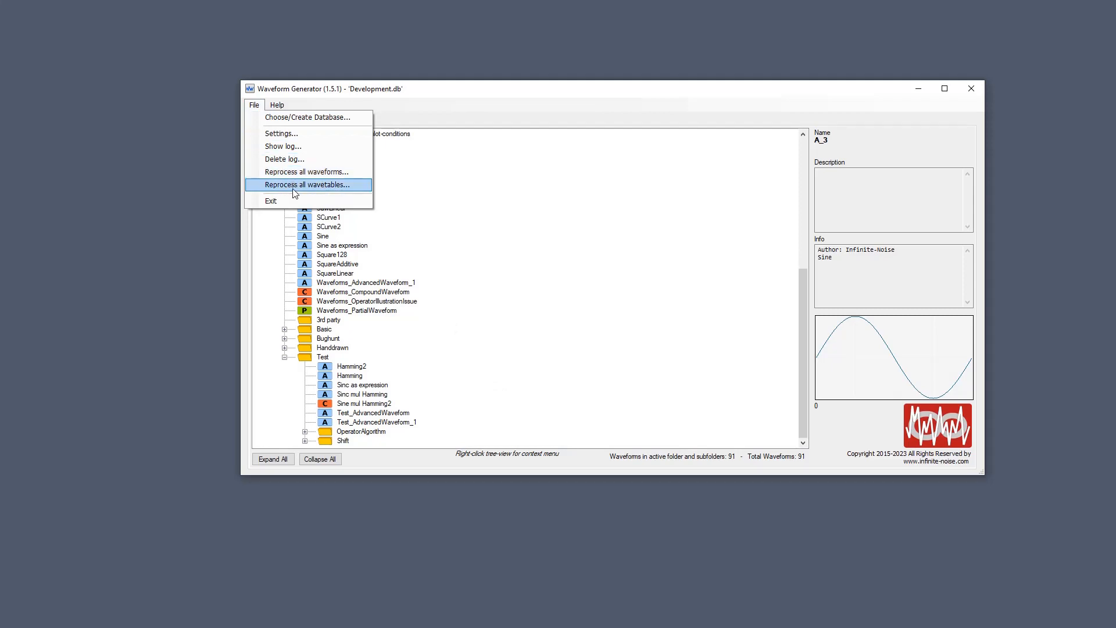
click(289, 144)
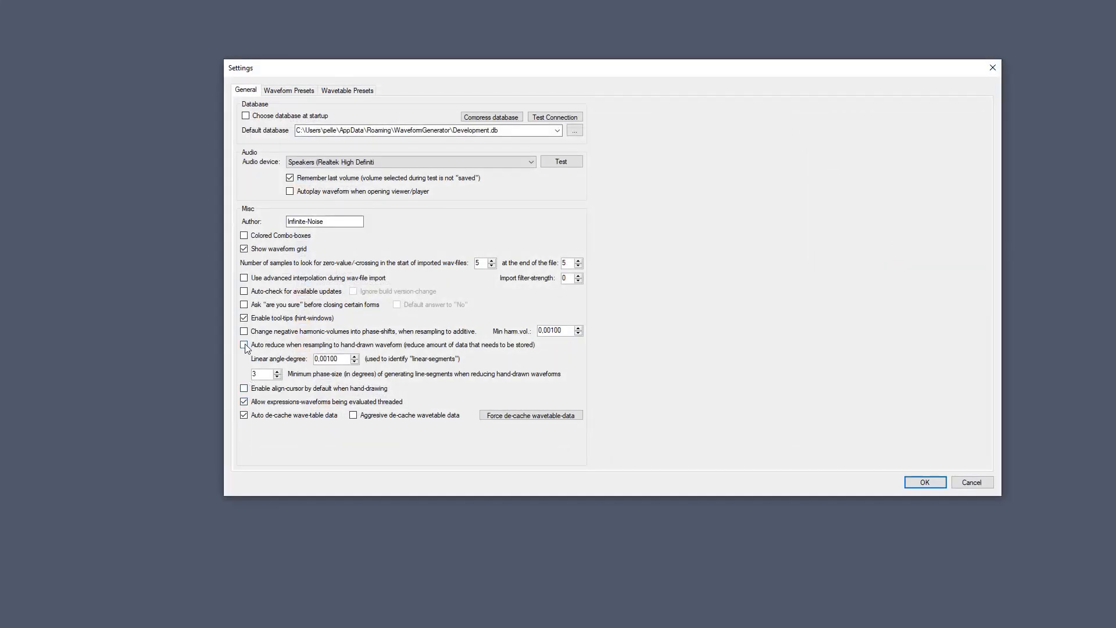
click(245, 345)
click(994, 66)
click(640, 371)
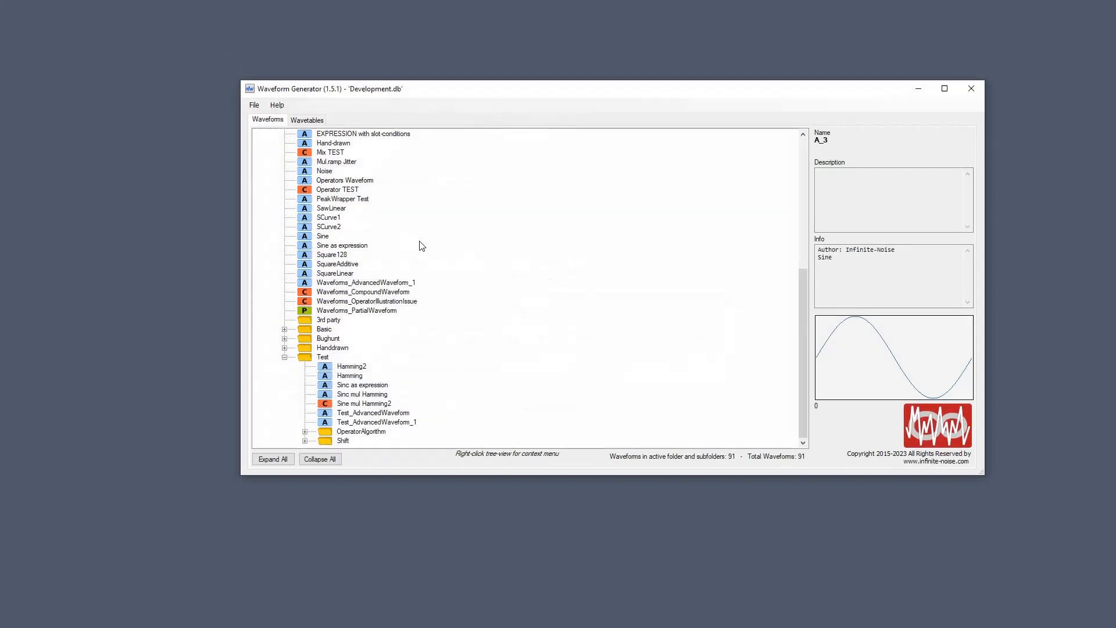
Step: Add a new Advanced waveform as a sibling of PeakWrapper Test, and set its waveform type to Hand-drawn Wave
right_click(394, 199)
mouse_move(491, 256)
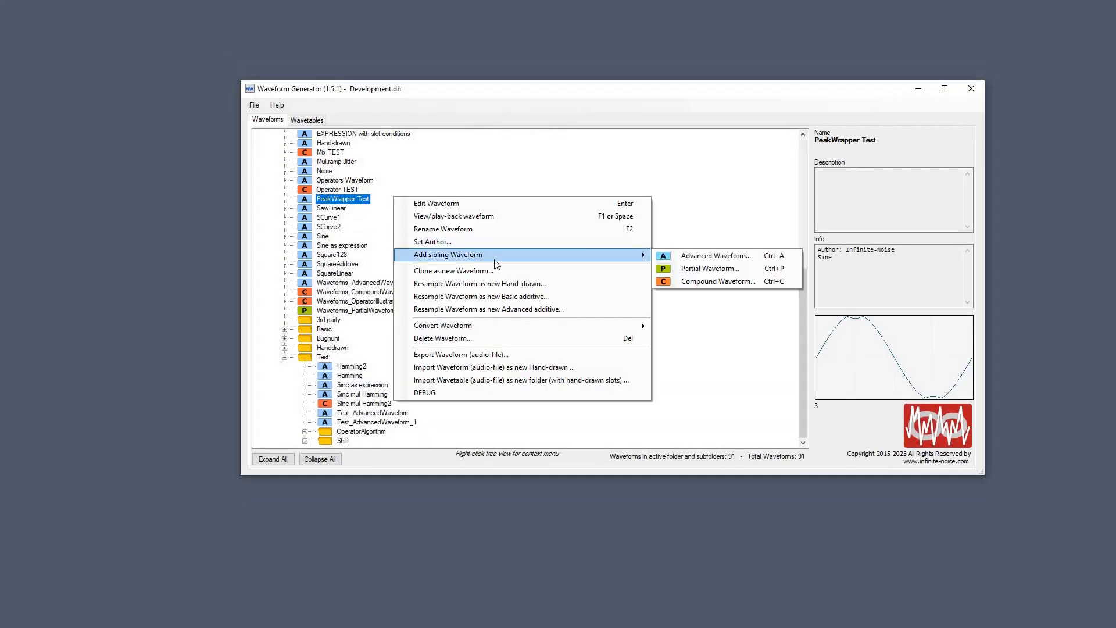
click(746, 255)
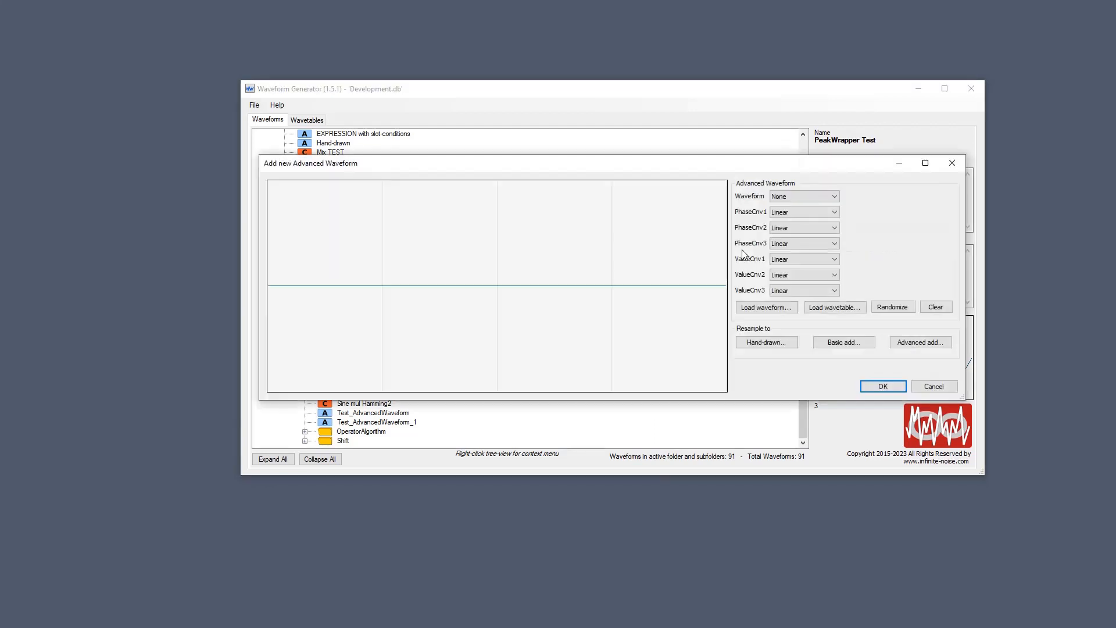
click(796, 197)
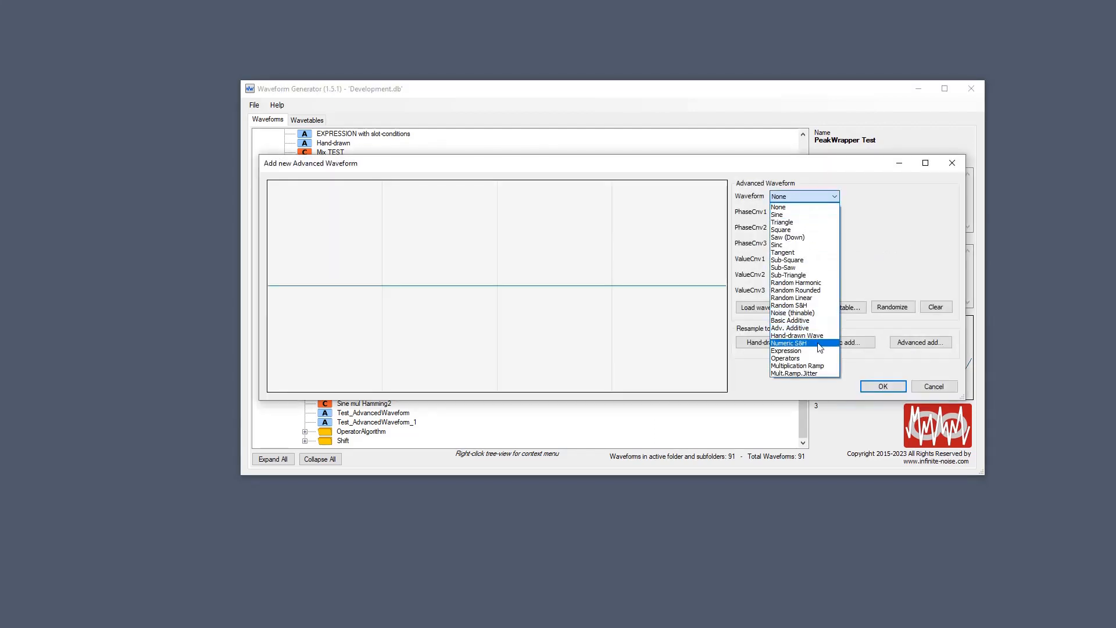
click(809, 341)
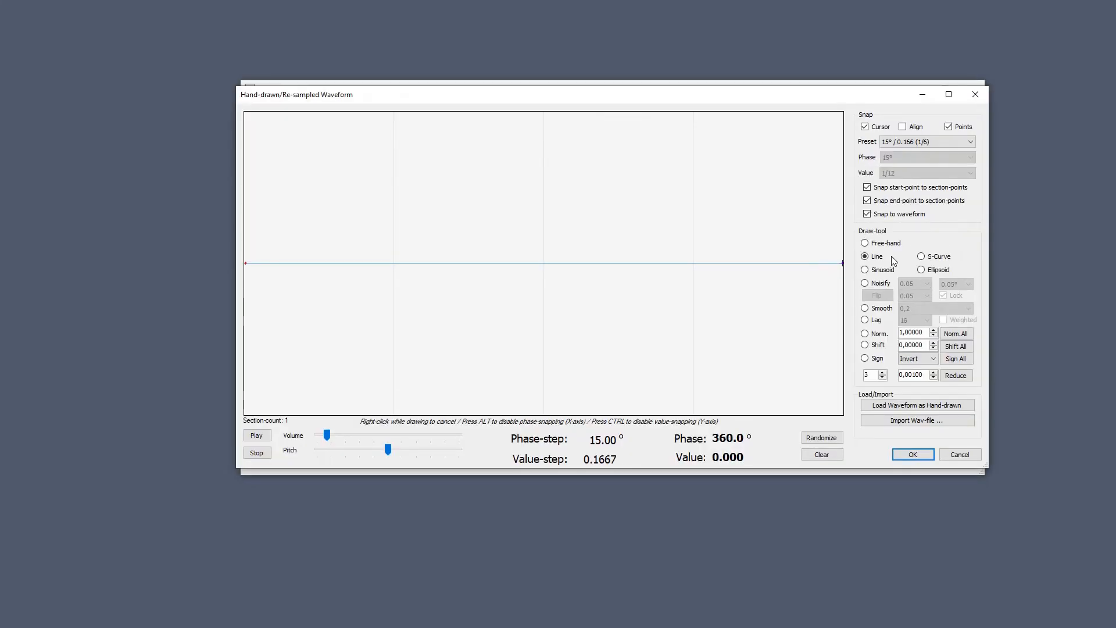
Step: Draw connected lines level at 0.5 to 60°, stepwise down to 0 near 150°, up to about 0.33 at 285°, and down to -0.33 at 360°
click(248, 187)
click(295, 188)
click(342, 187)
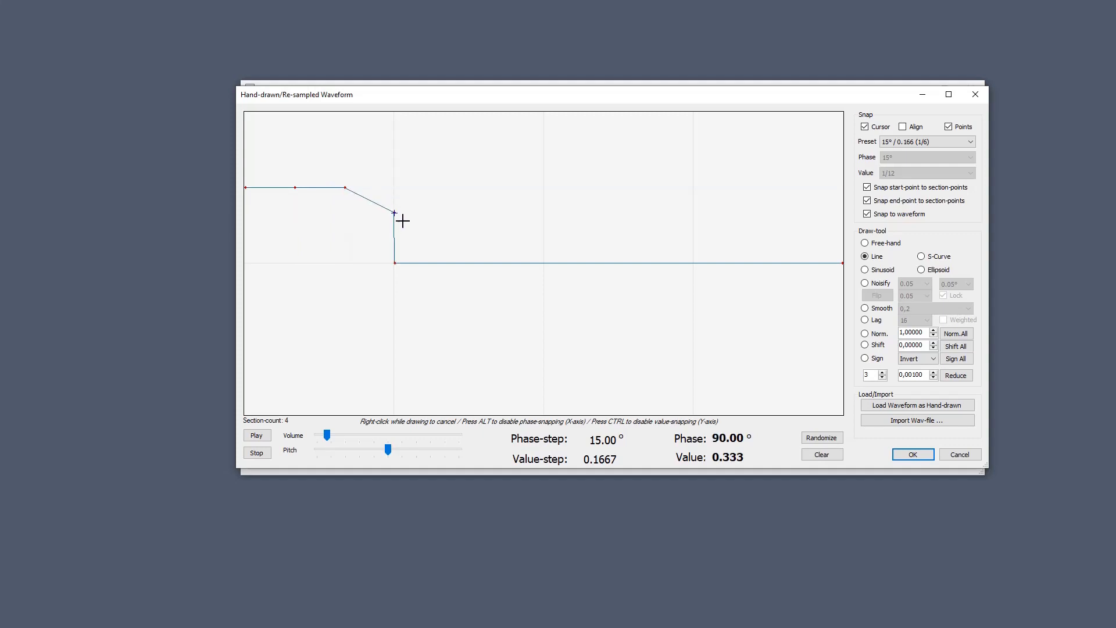
click(395, 212)
click(444, 238)
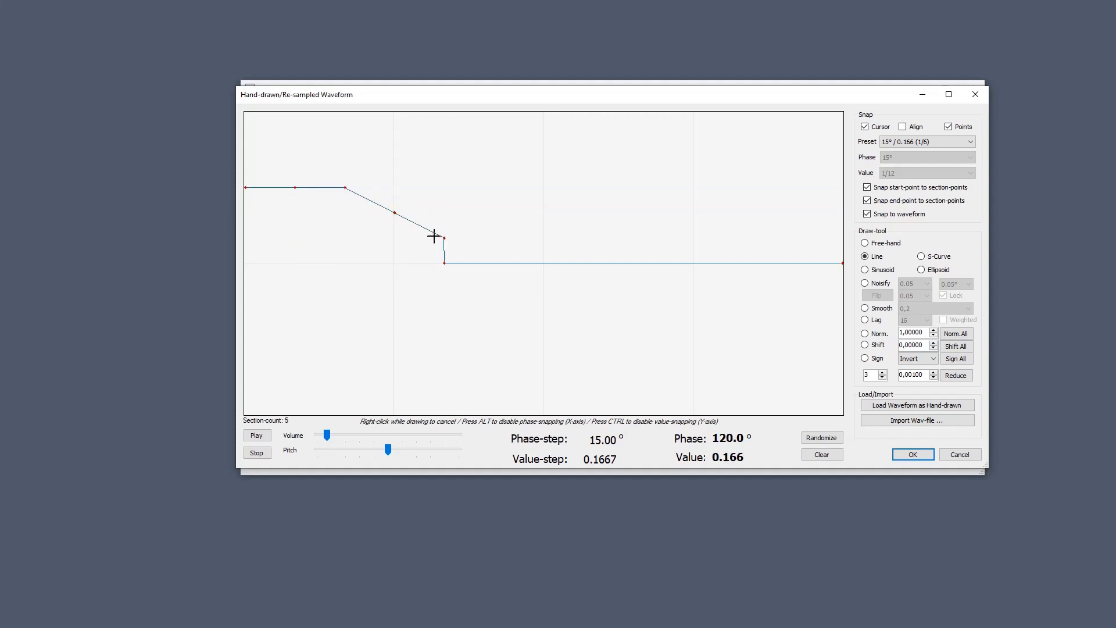
click(498, 263)
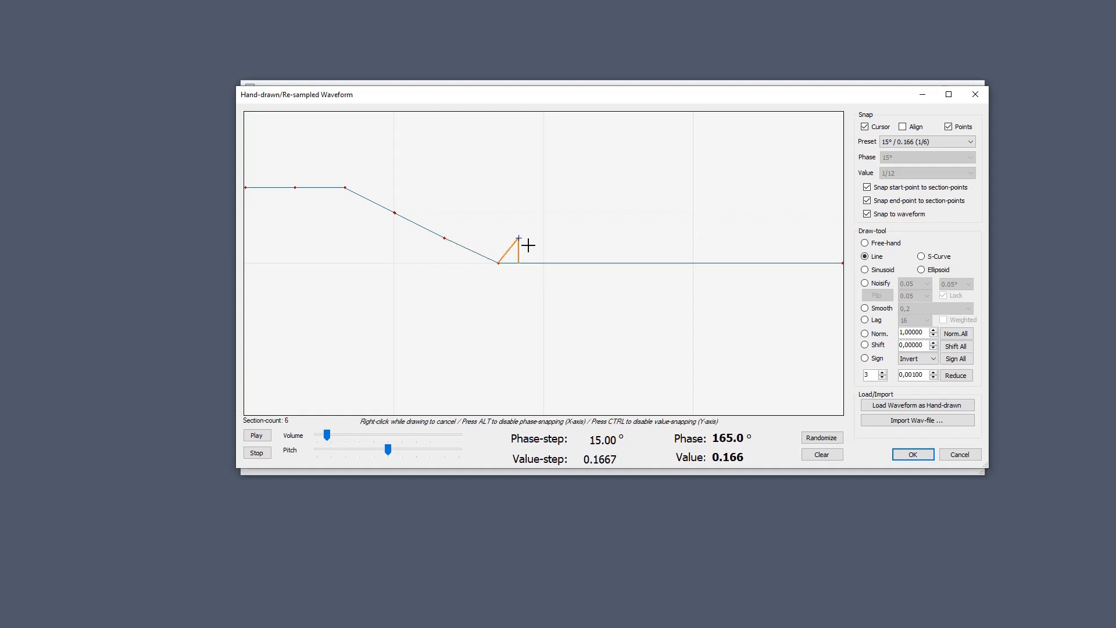
click(716, 212)
click(844, 314)
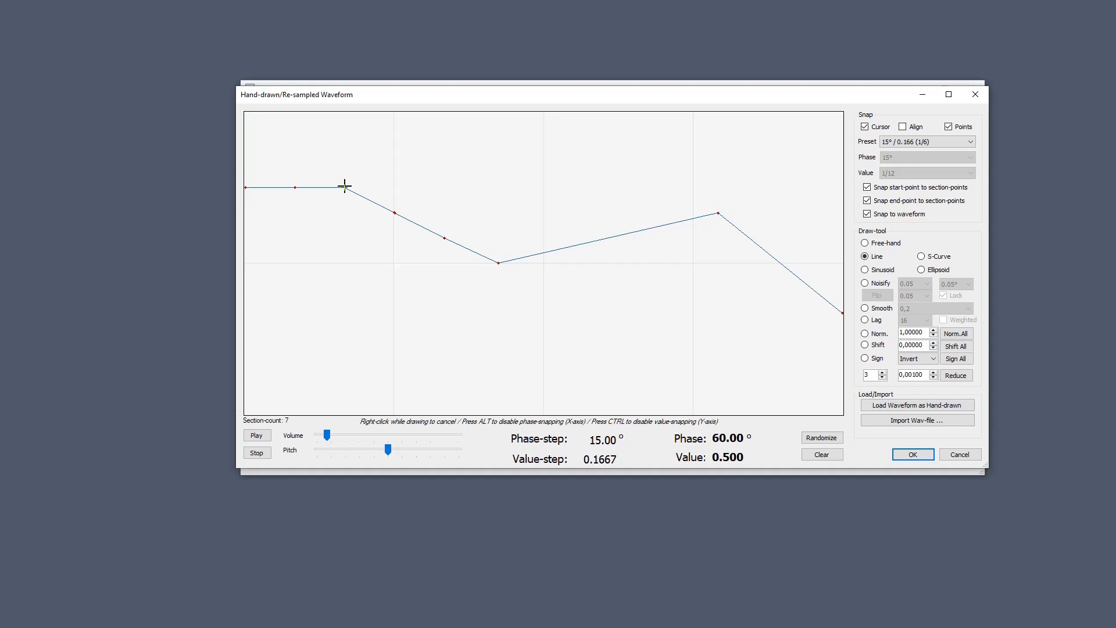
Step: Reduce the hand-drawn waveform's data with a linear angle of 0,10000, and close both waveform editors without saving
click(294, 188)
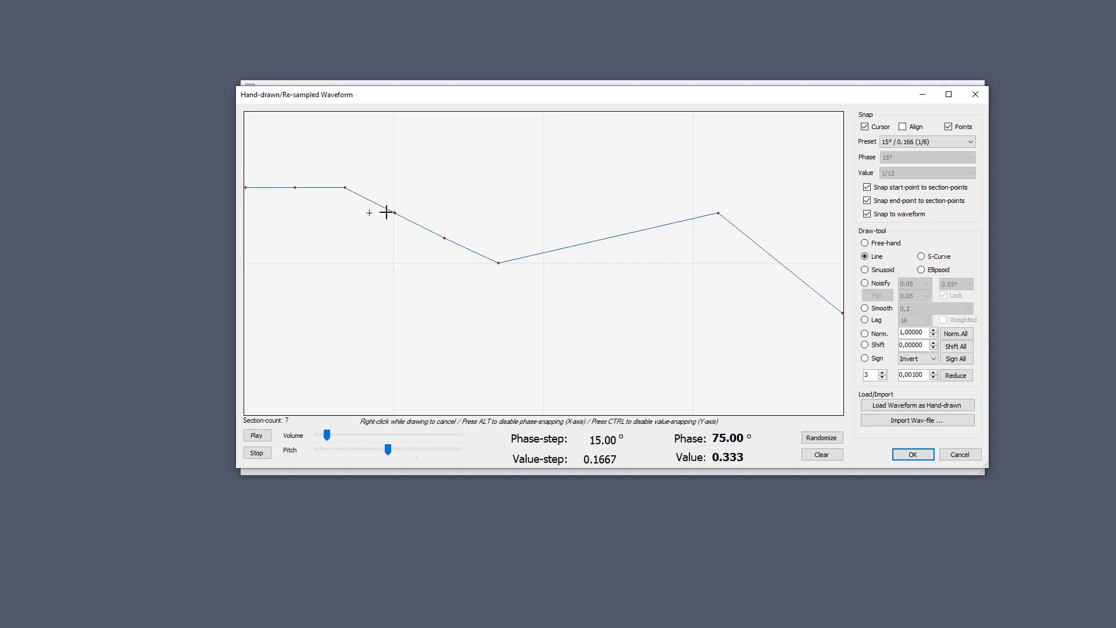
click(444, 244)
drag(923, 374, 900, 377)
click(907, 375)
click(870, 373)
mouse_move(285, 421)
click(956, 375)
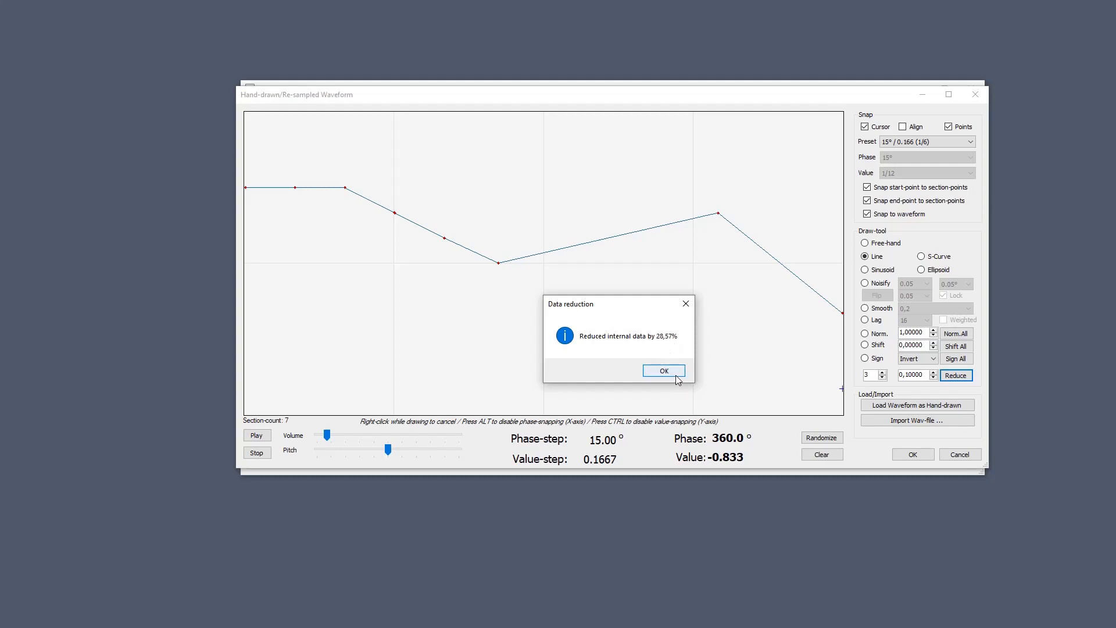
click(674, 370)
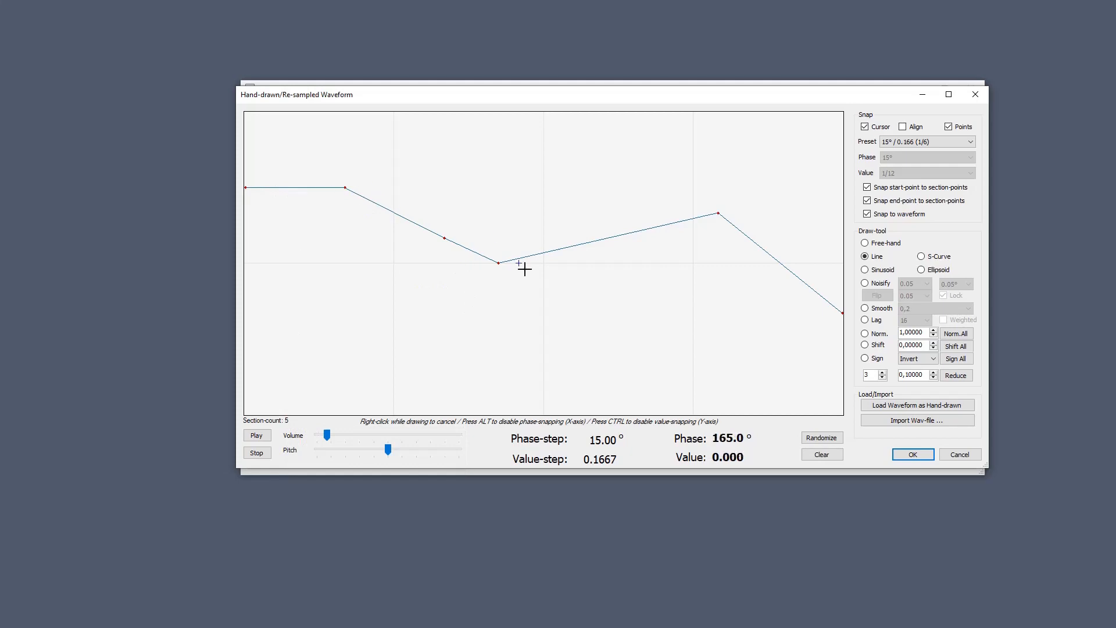
click(976, 97)
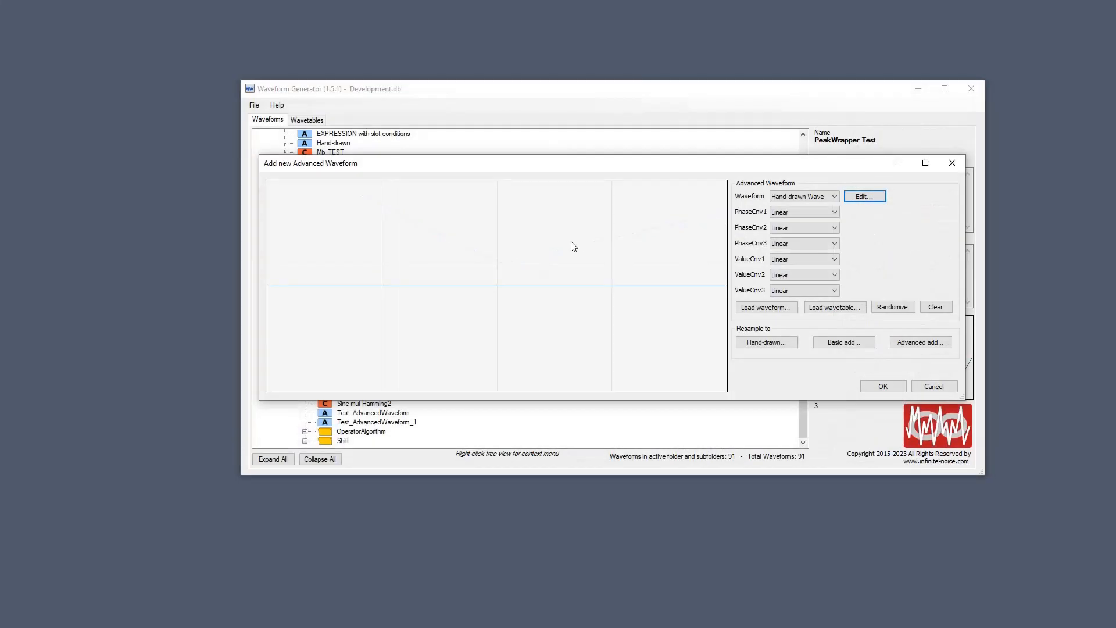
click(951, 165)
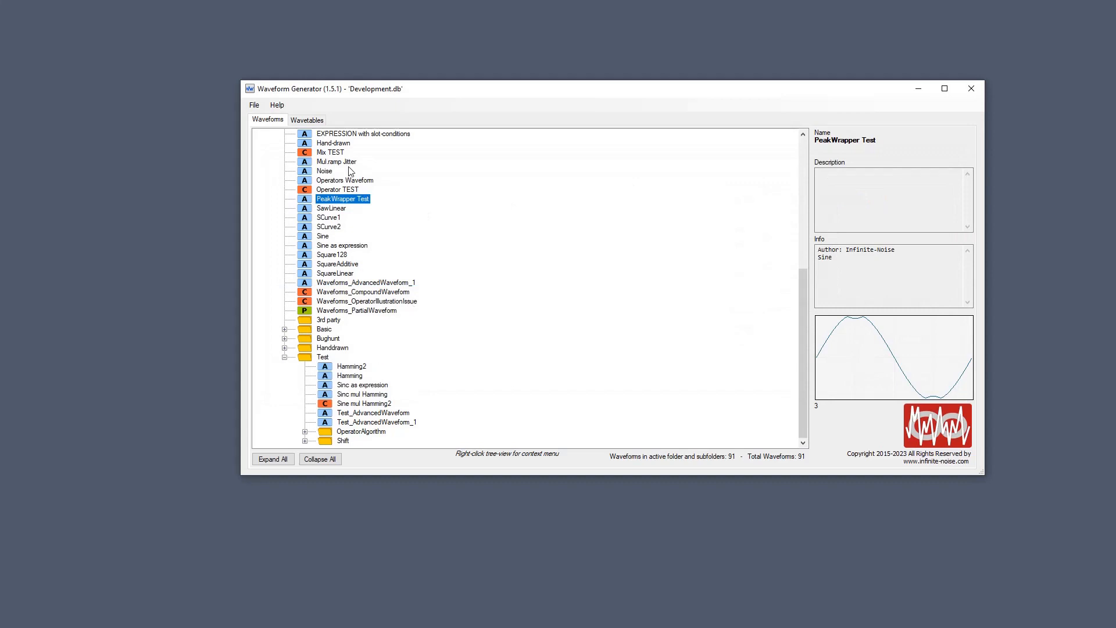
Step: Switch to the wavetables, and confirm the program settings with auto reduce for hand-drawn resampling enabled
click(317, 123)
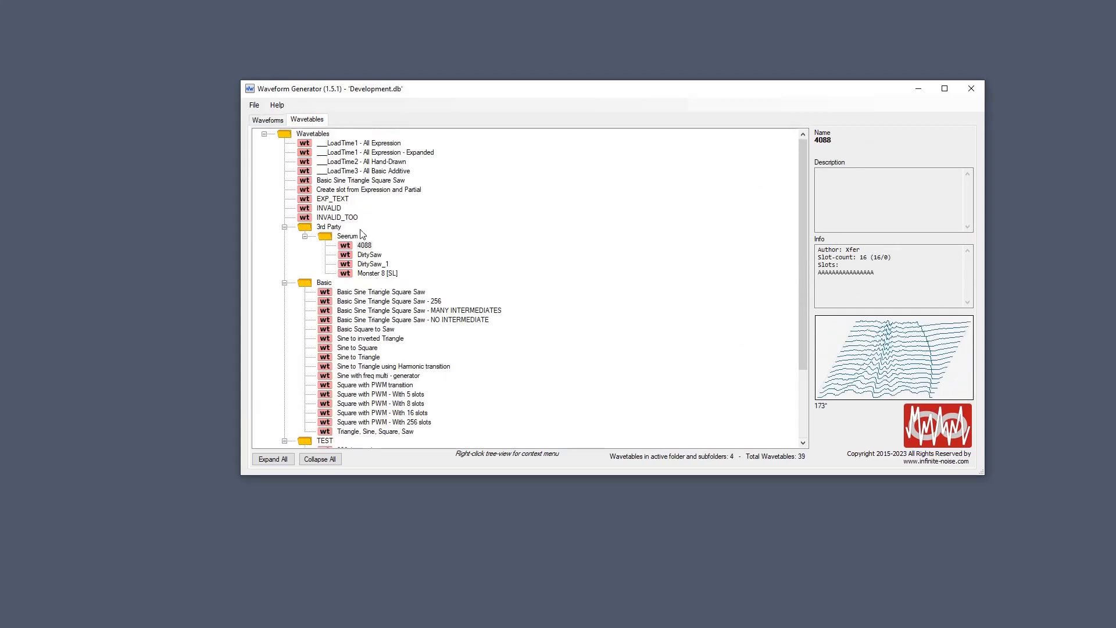
right_click(351, 234)
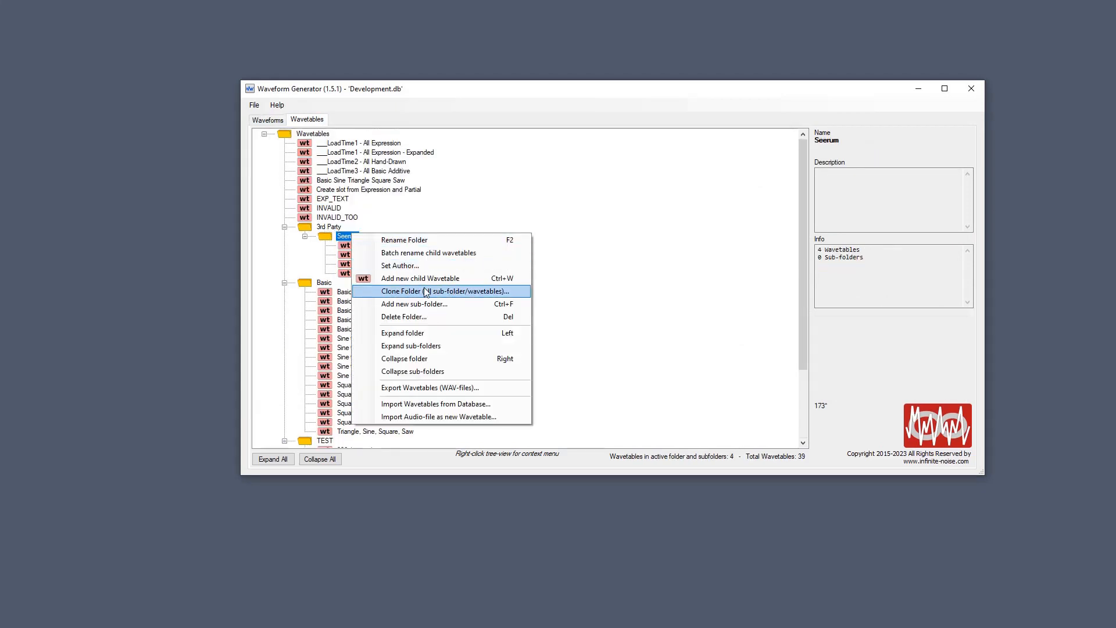
click(254, 105)
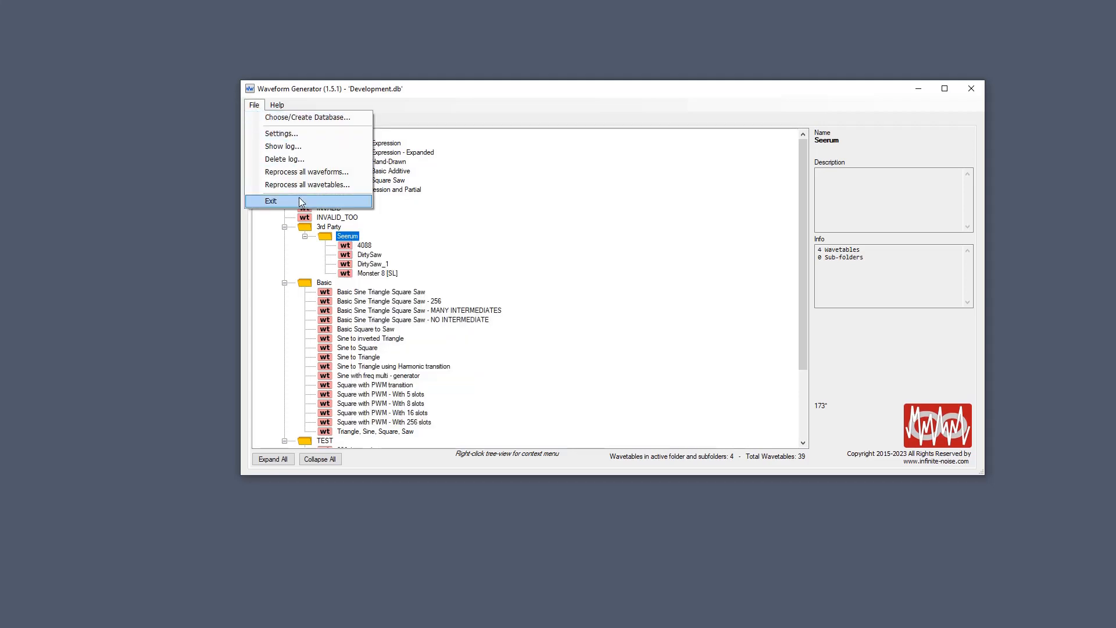
click(291, 137)
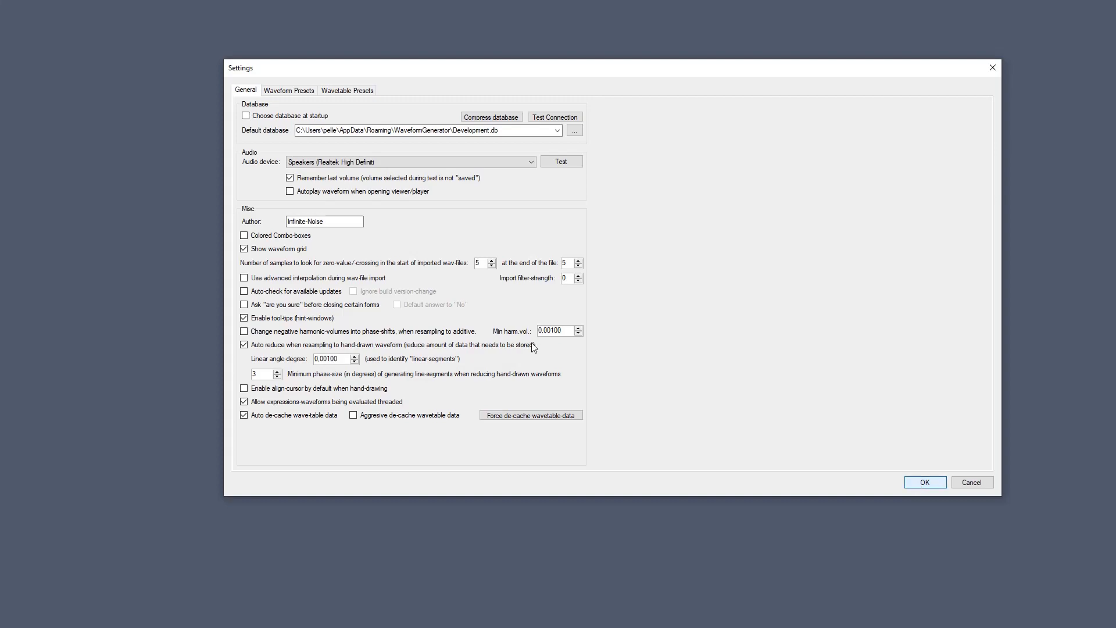
click(925, 482)
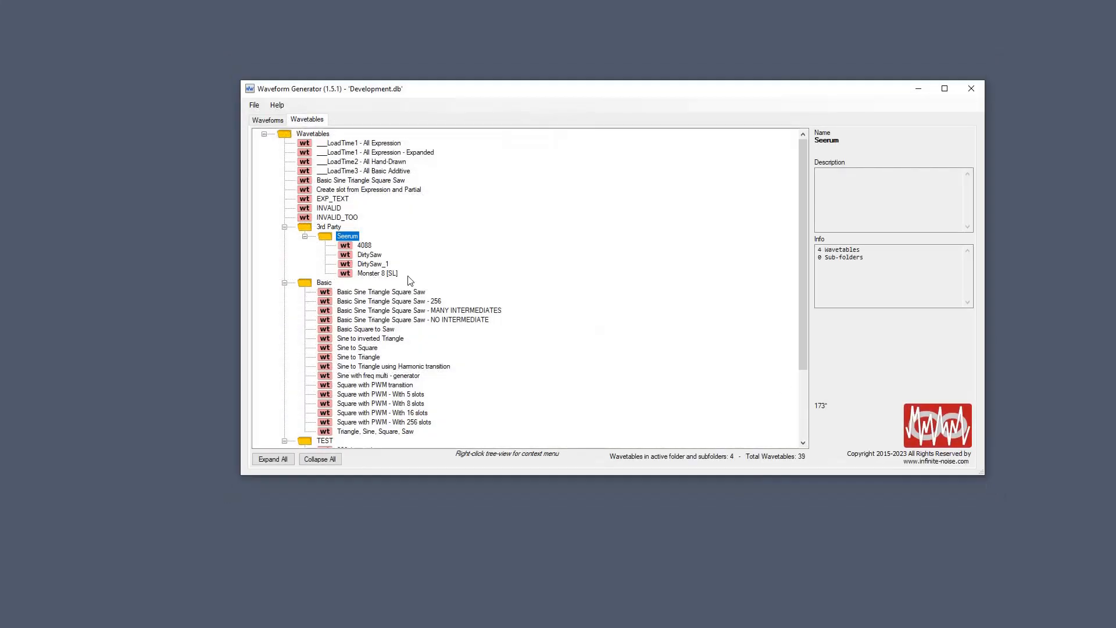
Step: Import PerfectSQSteps.wav from Serum's Digital tables into the Seerum folder as a new wavetable, keeping the default import settings and name
right_click(349, 235)
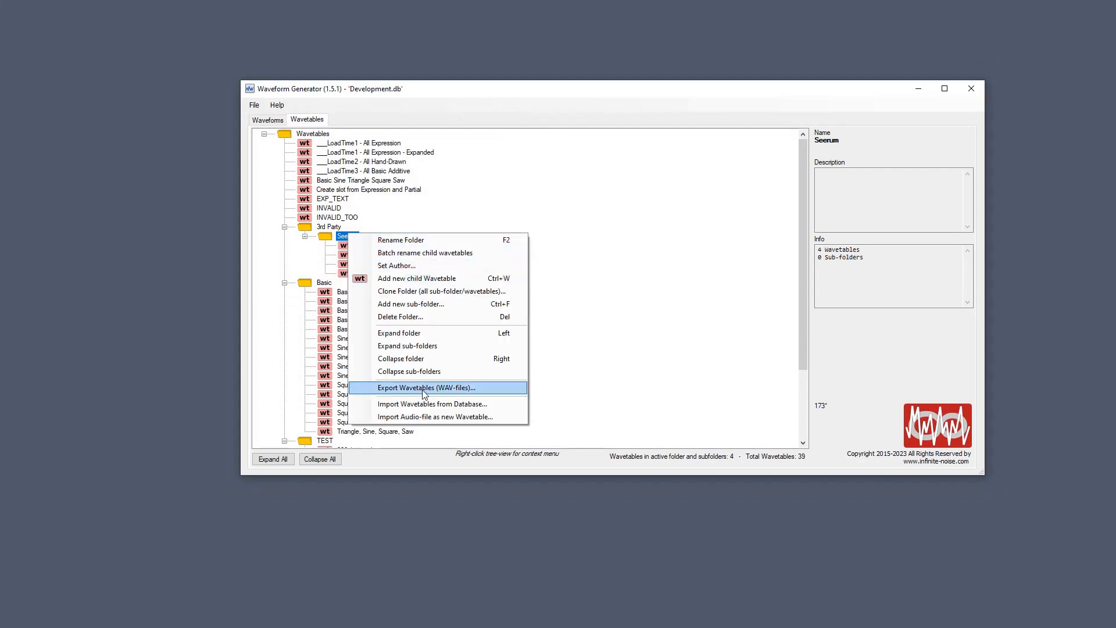
click(428, 414)
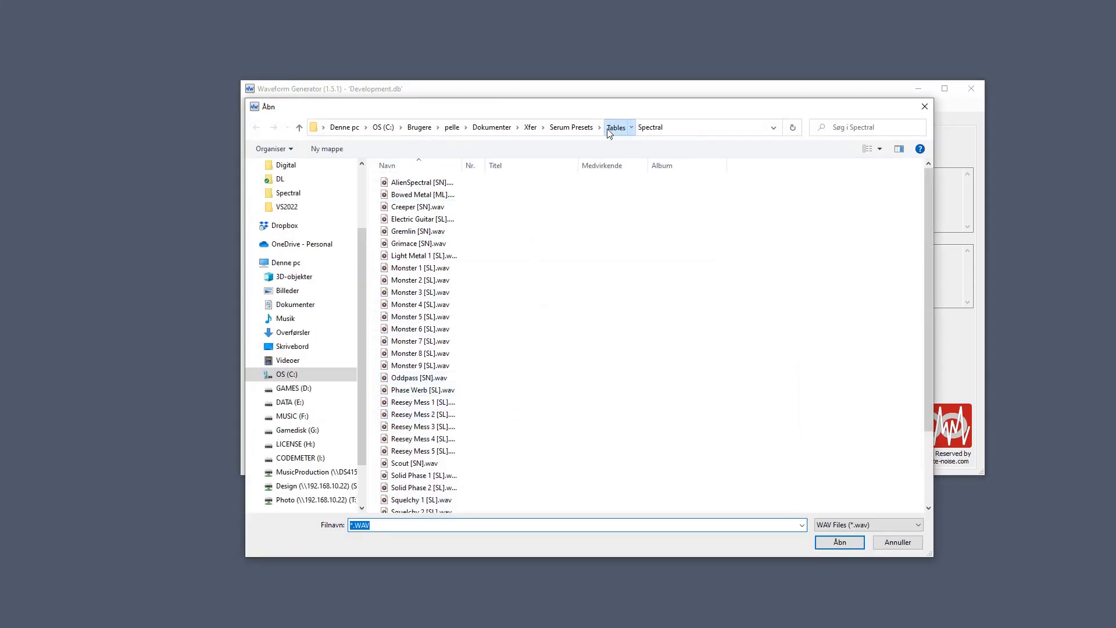
click(616, 127)
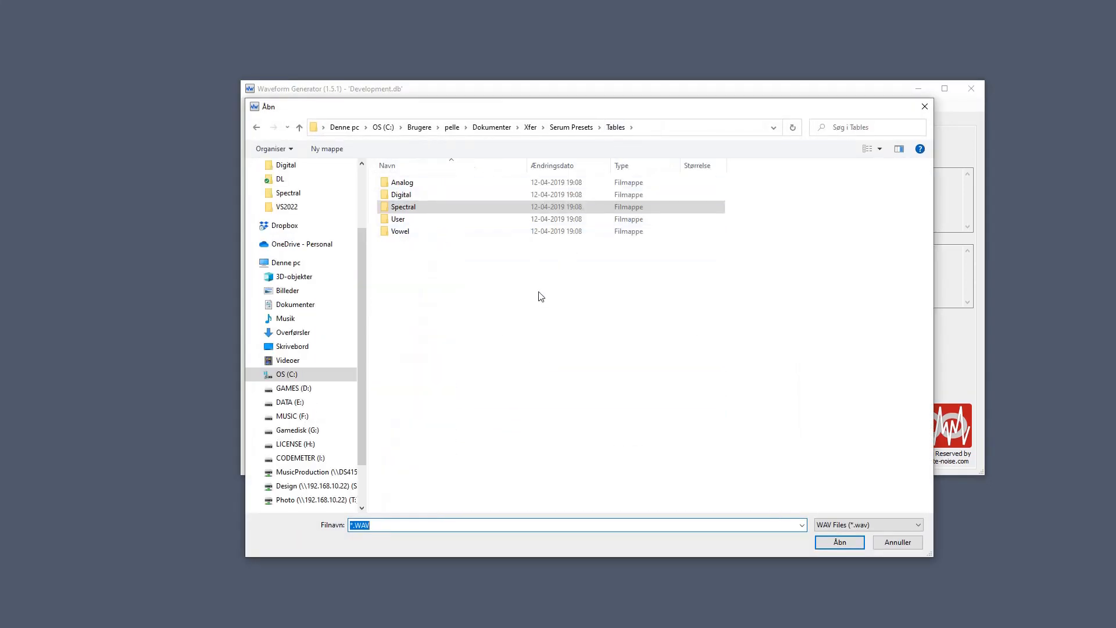
double_click(419, 221)
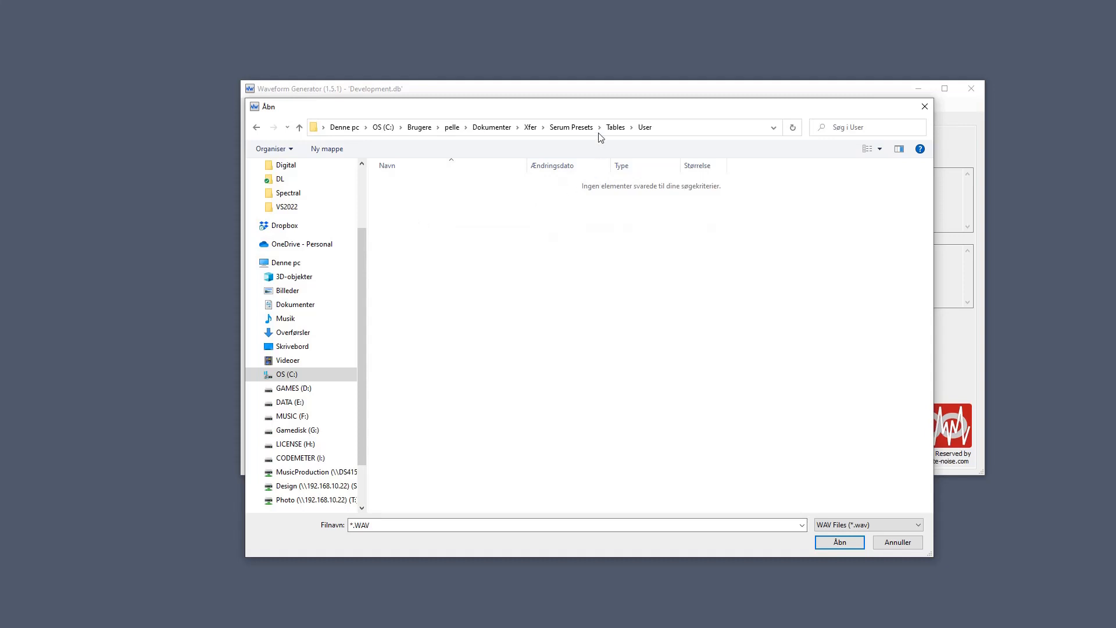
click(614, 127)
click(432, 201)
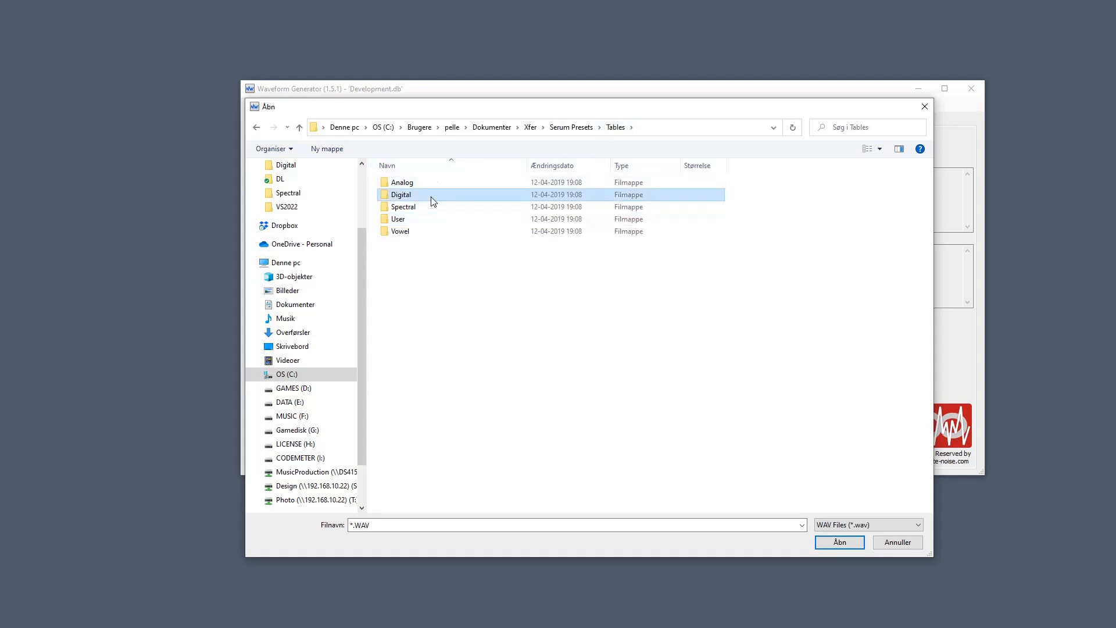
double_click(431, 201)
scroll(430, 383, down, 5)
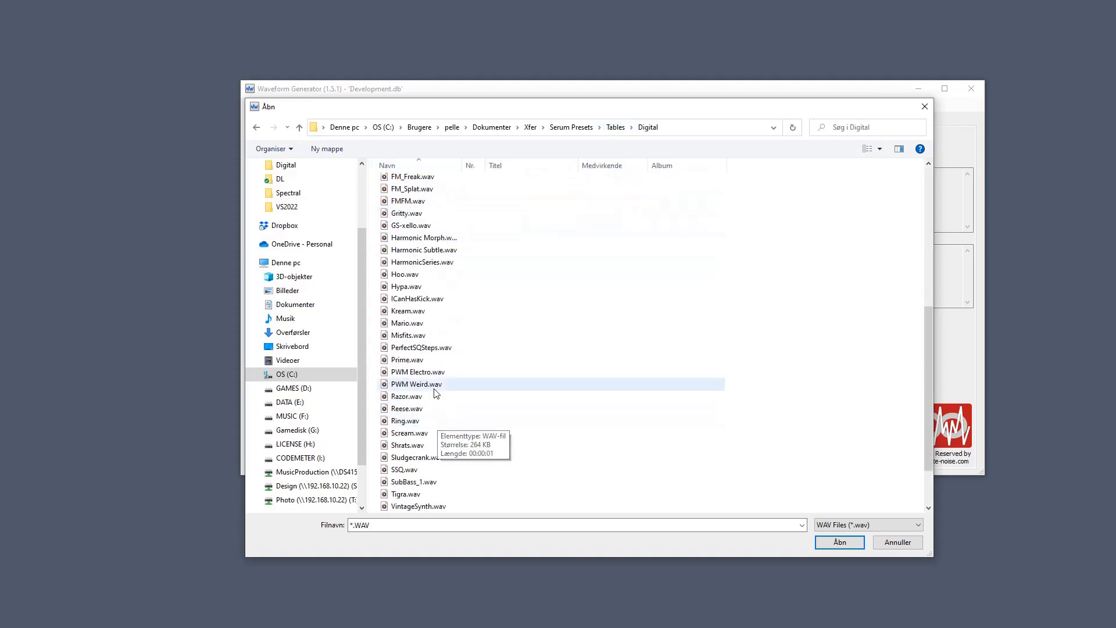
double_click(415, 349)
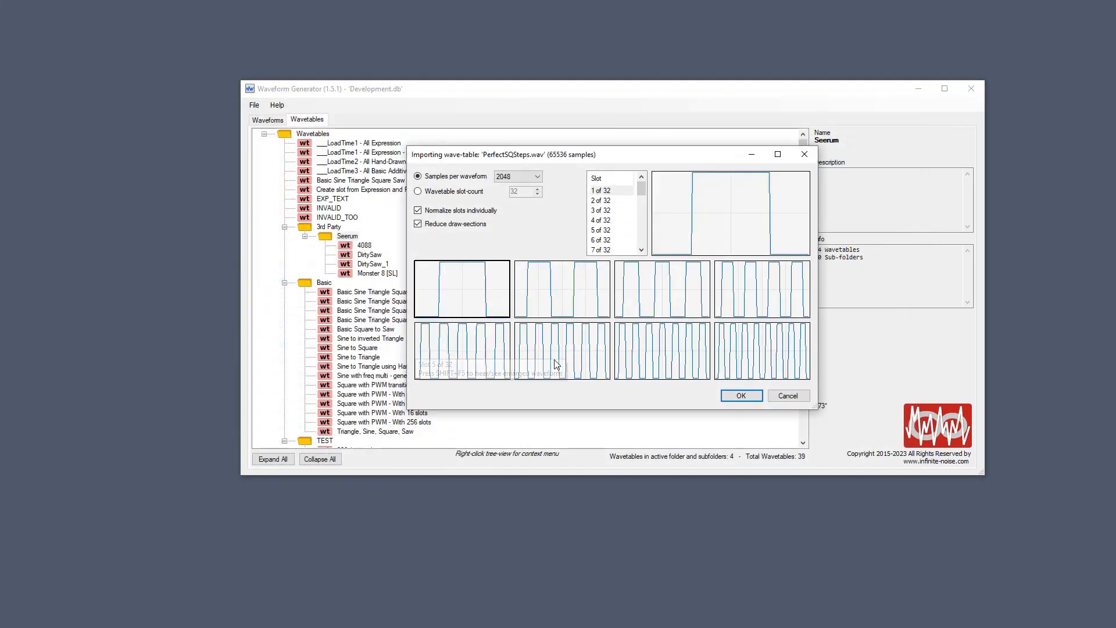
click(757, 397)
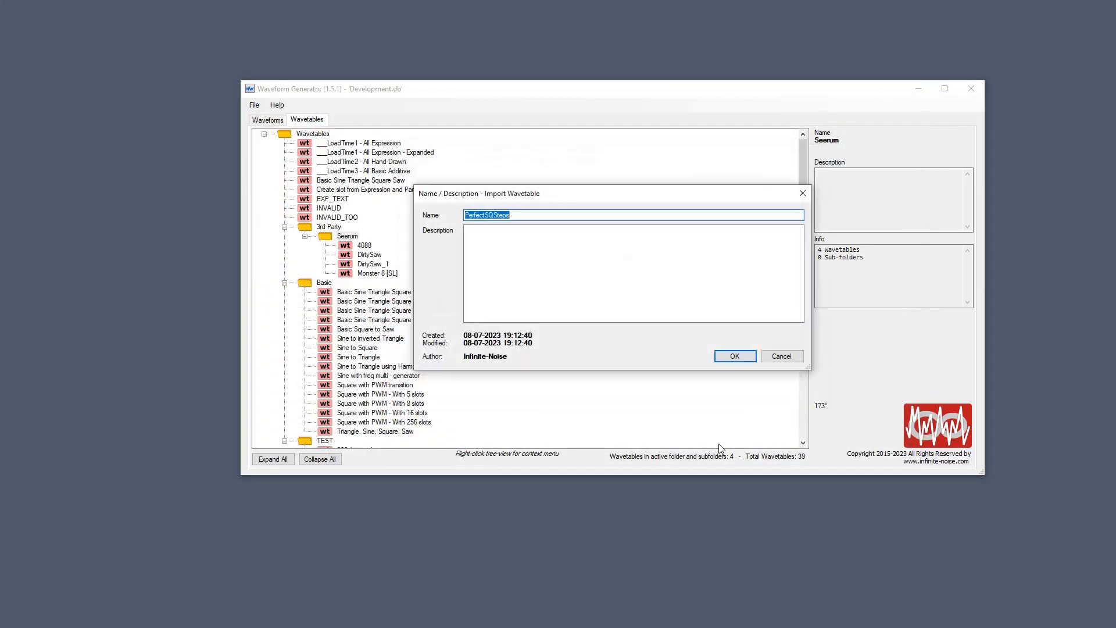
click(734, 356)
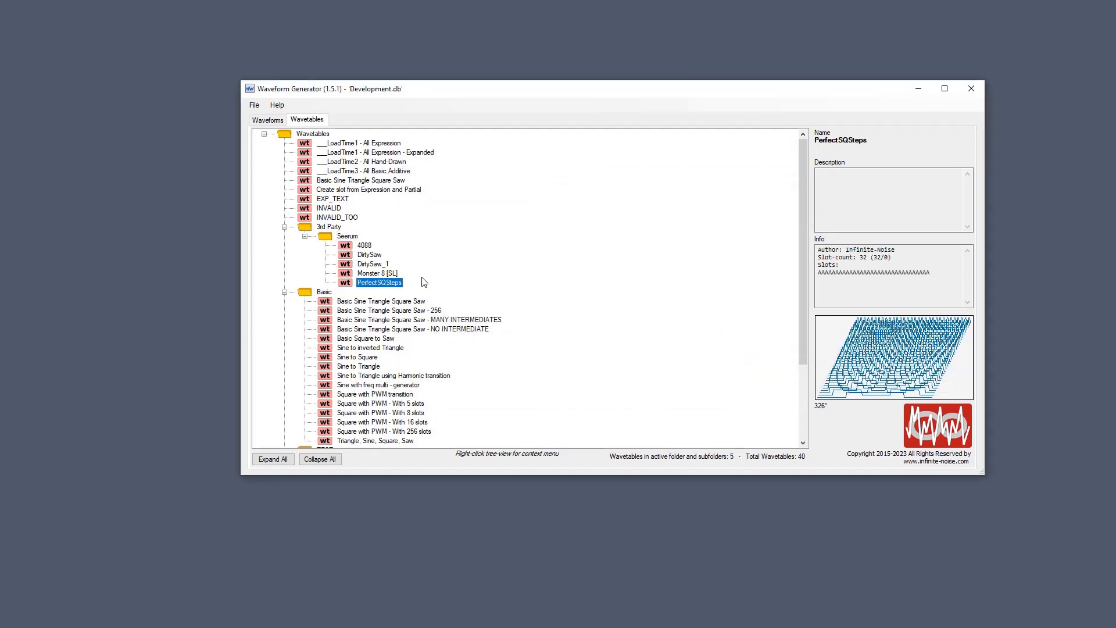
Step: Examine the section list of the hand-drawn waveform in slot 6 of PerfectSQSteps, briefly play it, and close its drawing editor
double_click(378, 284)
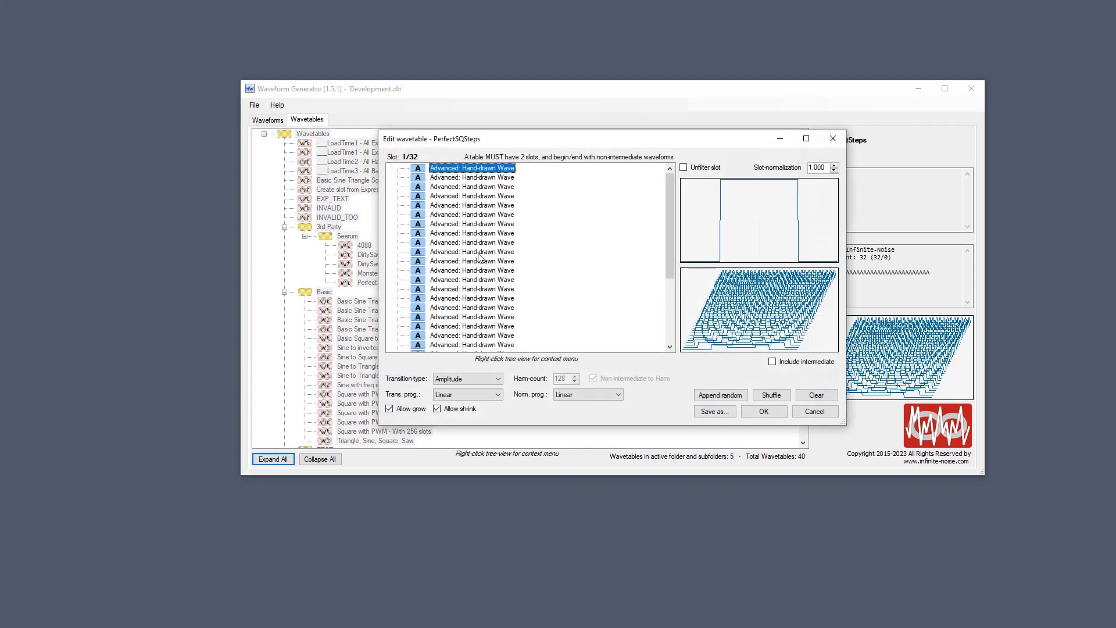
click(456, 216)
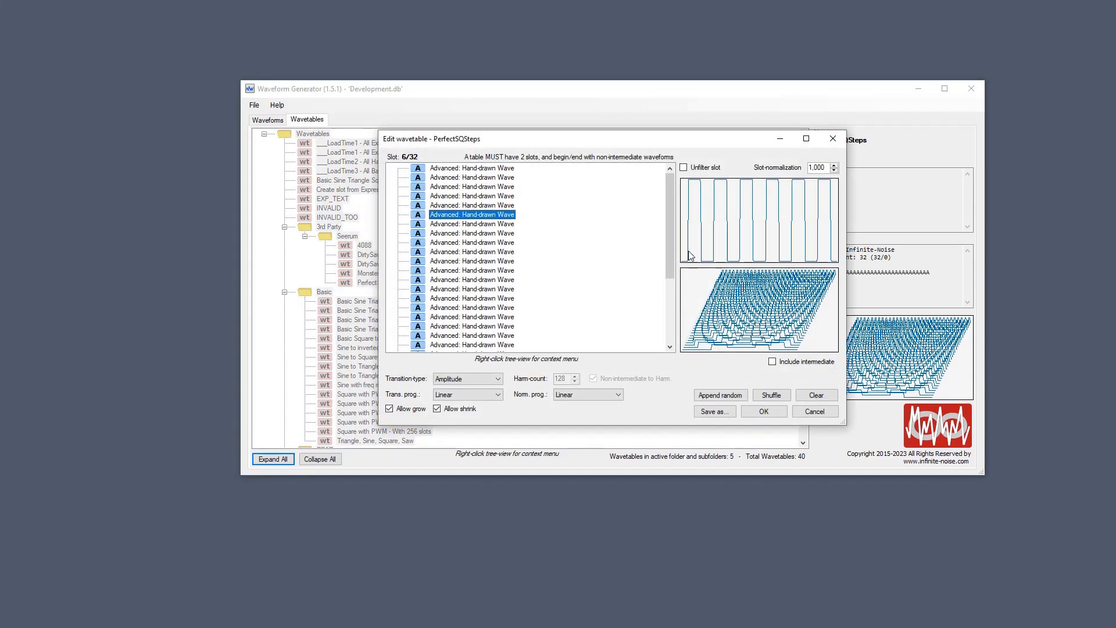
double_click(455, 215)
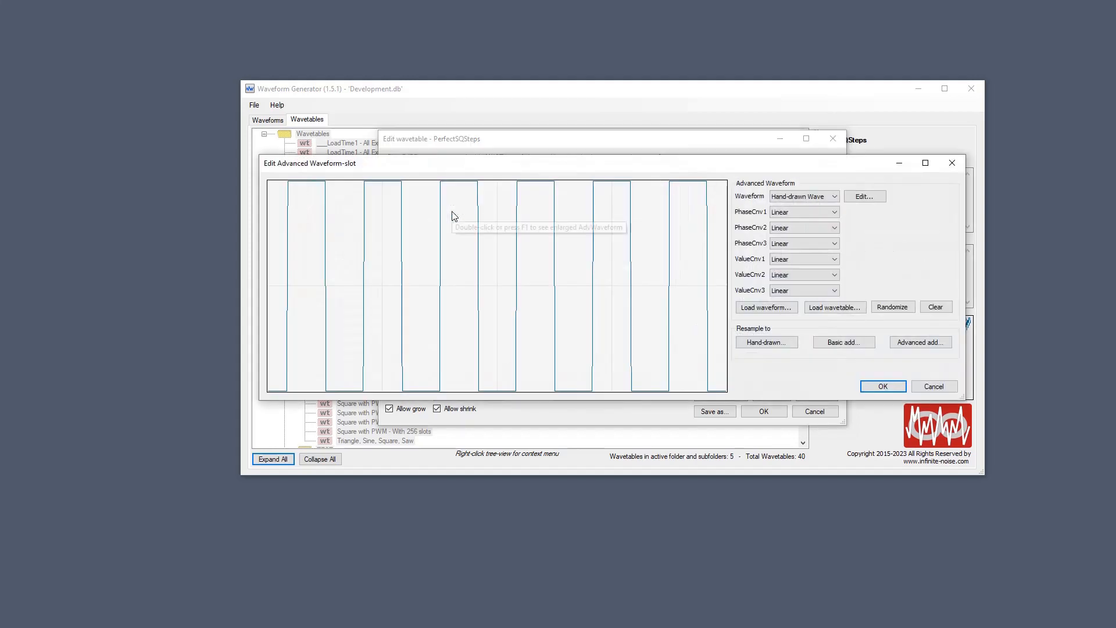
click(862, 197)
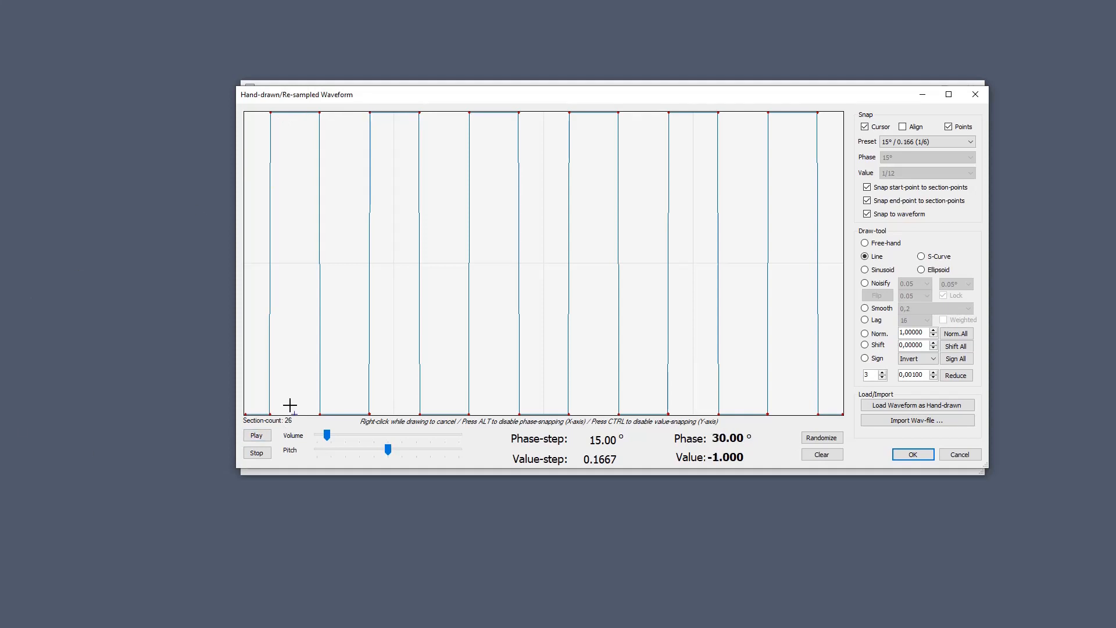
mouse_move(288, 424)
click(263, 437)
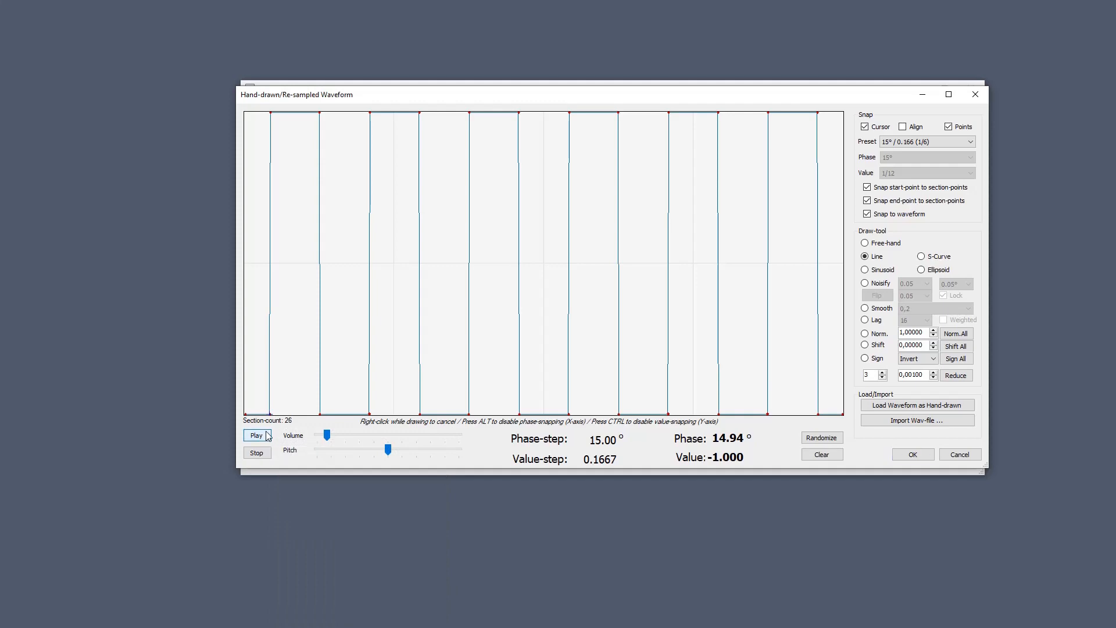
click(264, 453)
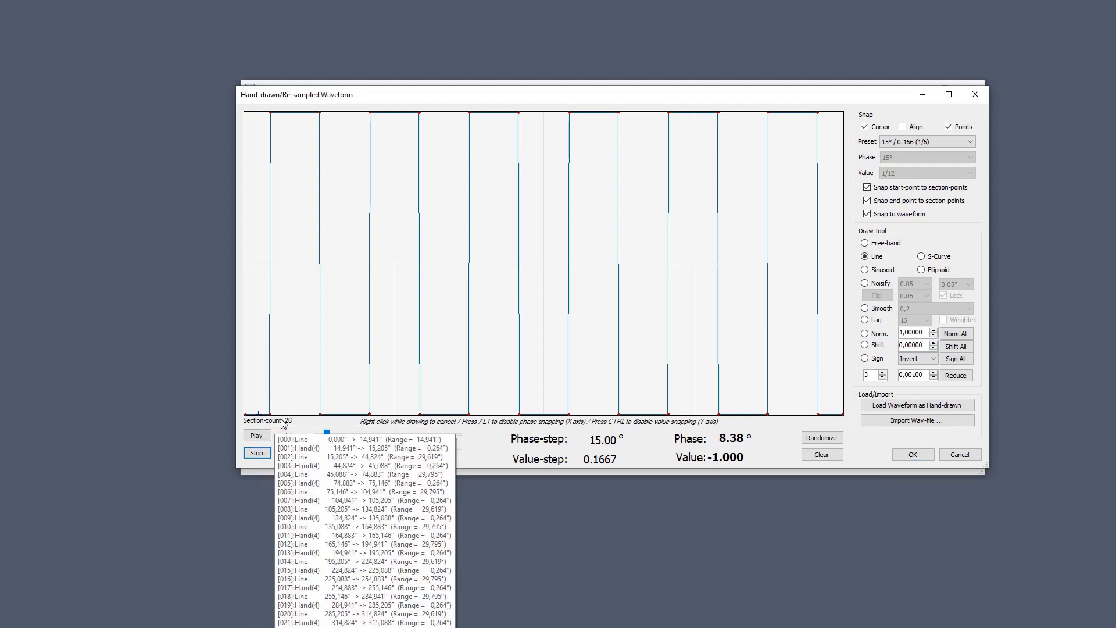
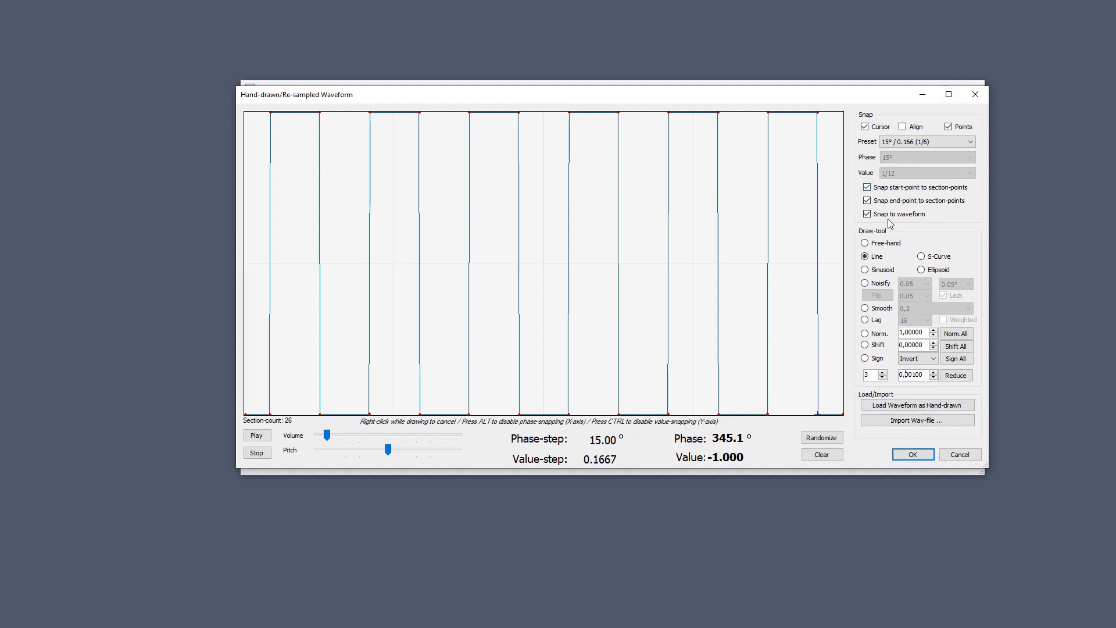
click(975, 95)
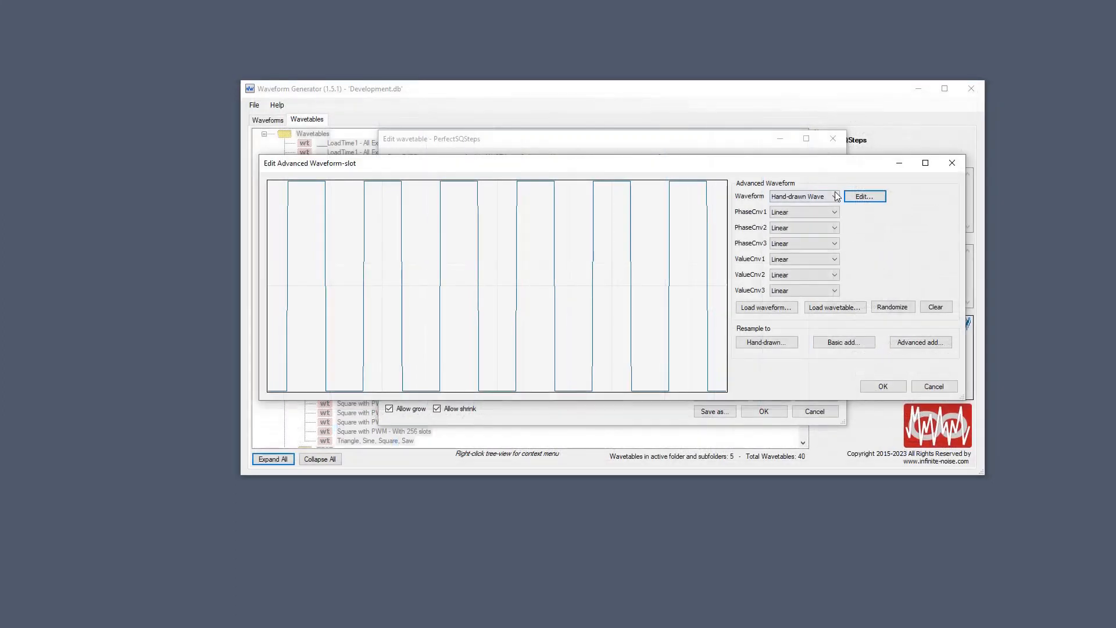
Step: Change the slot's waveform to Sine and resample it to a hand-drawn waveform
click(792, 196)
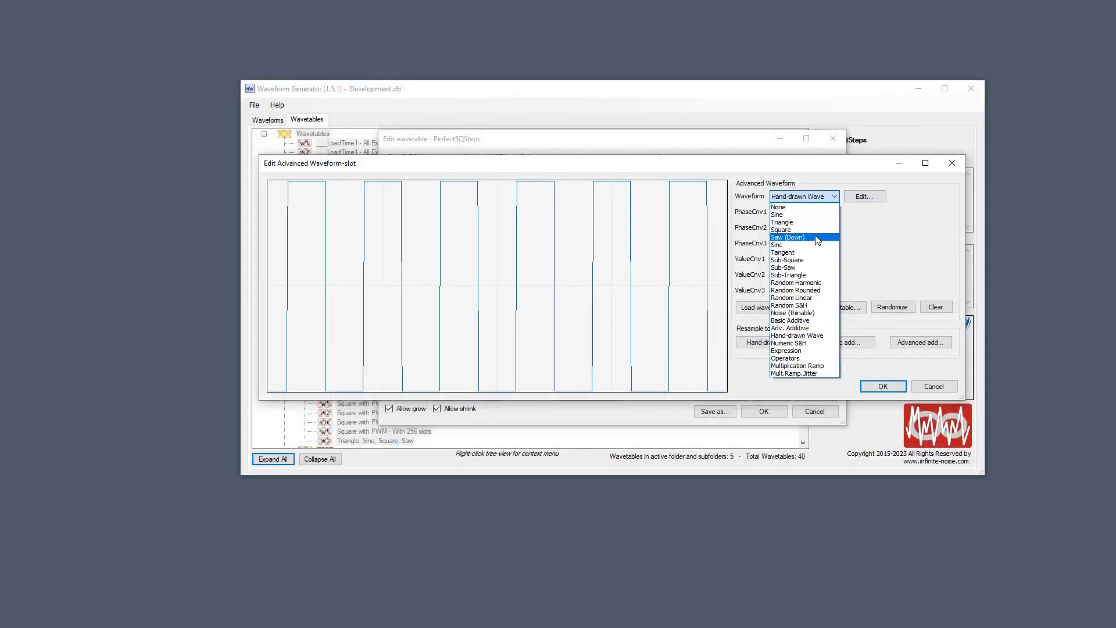
click(807, 215)
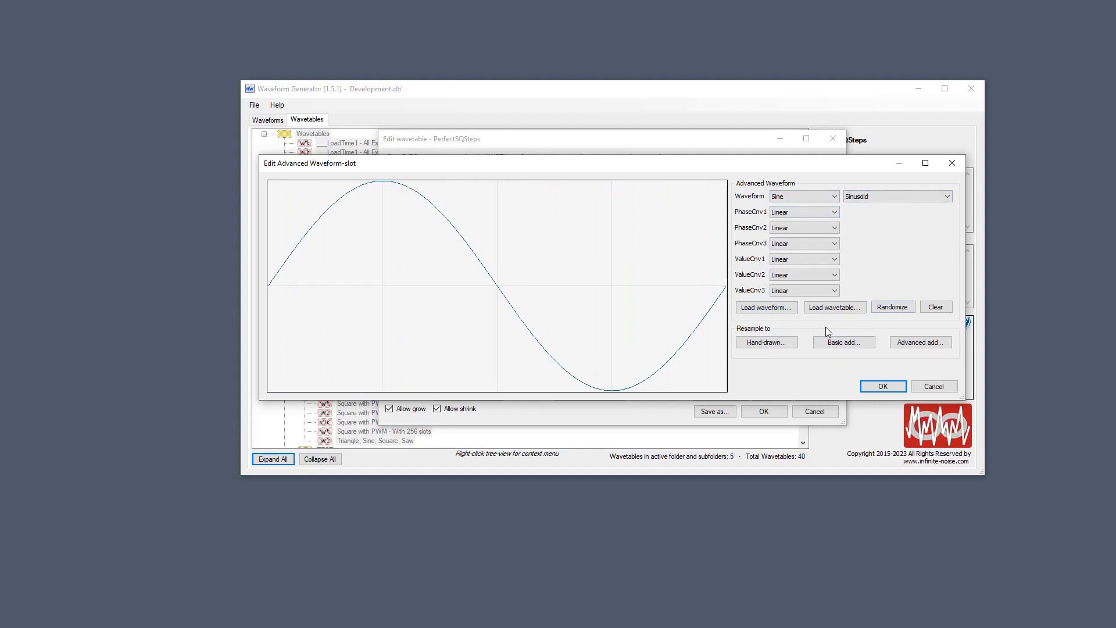
click(788, 344)
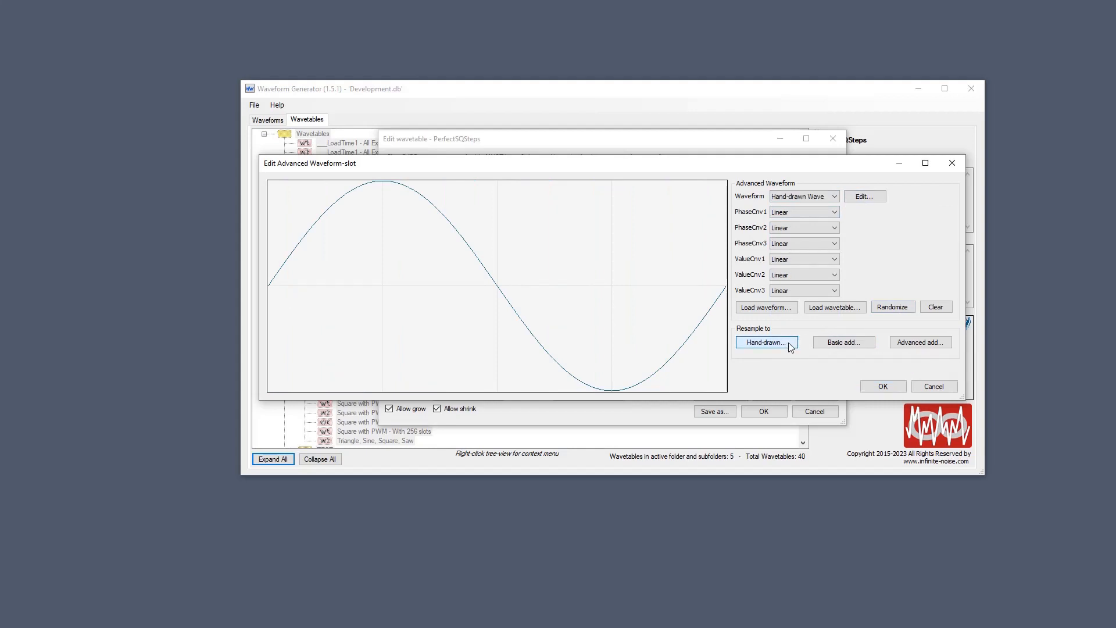
Step: Reduce the resampled sine's data with a linear angle of 0,10000, and close both waveform editors without saving
click(863, 197)
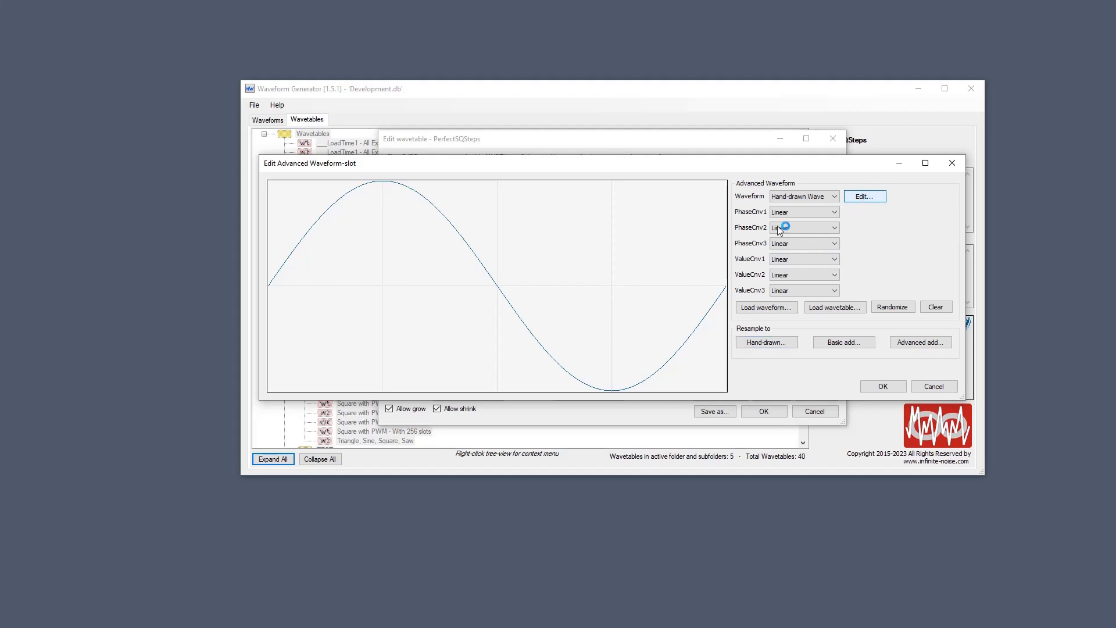
mouse_move(278, 421)
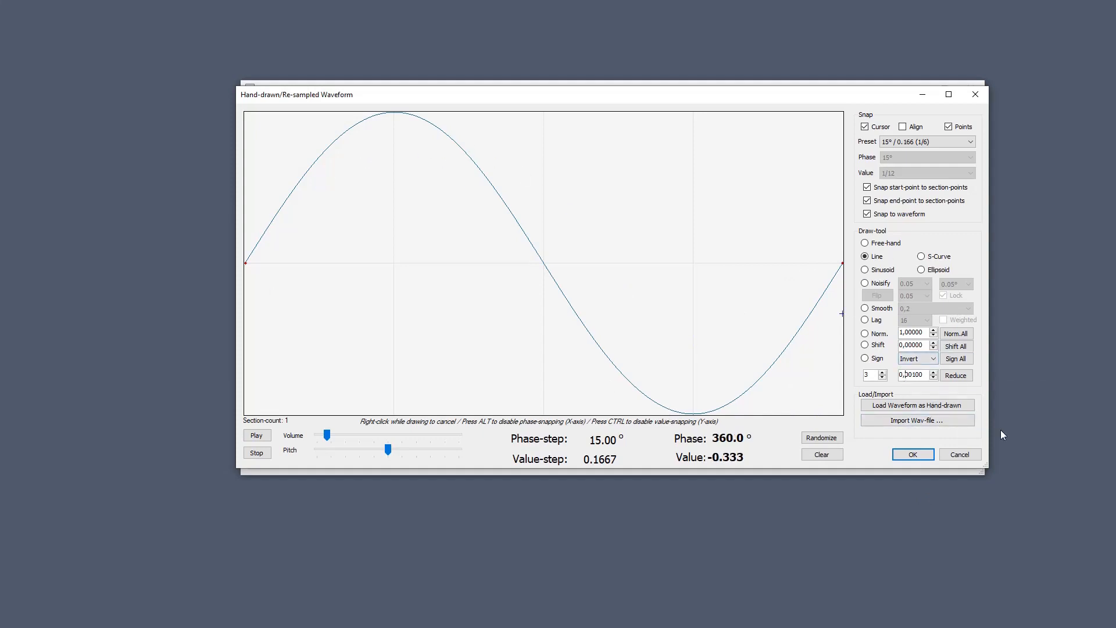
key(shift+End)
text(1)
click(956, 375)
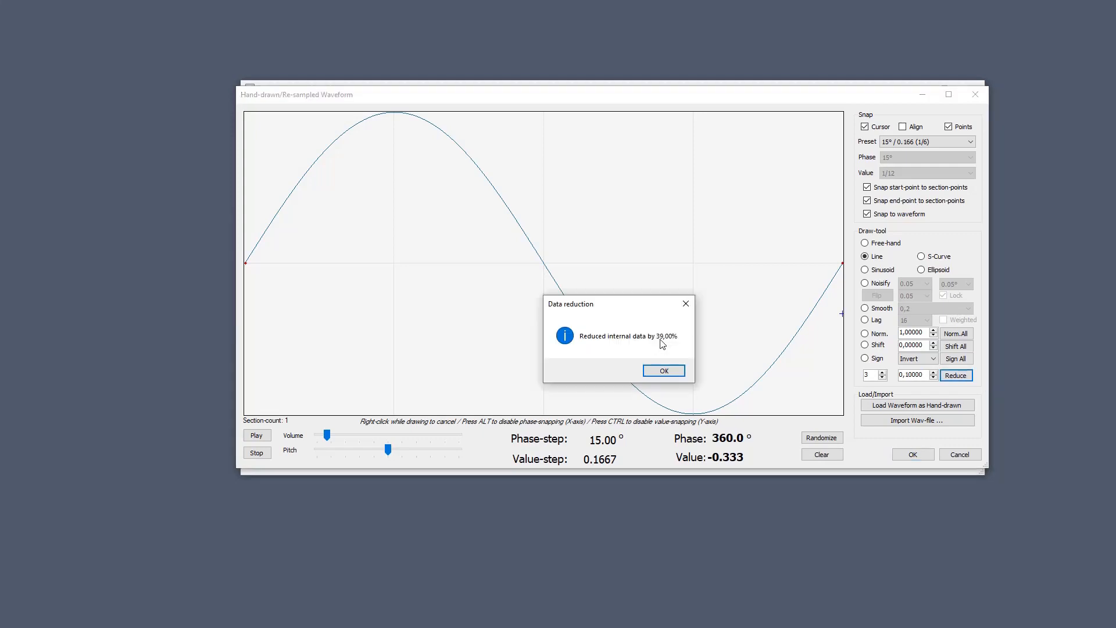
click(665, 369)
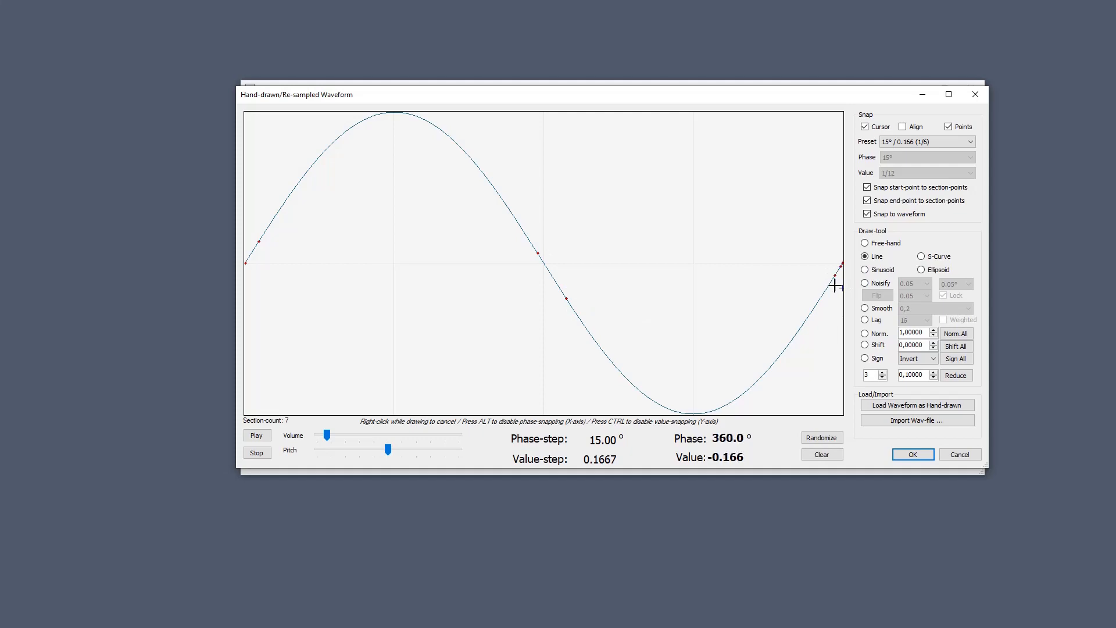
click(975, 94)
click(946, 163)
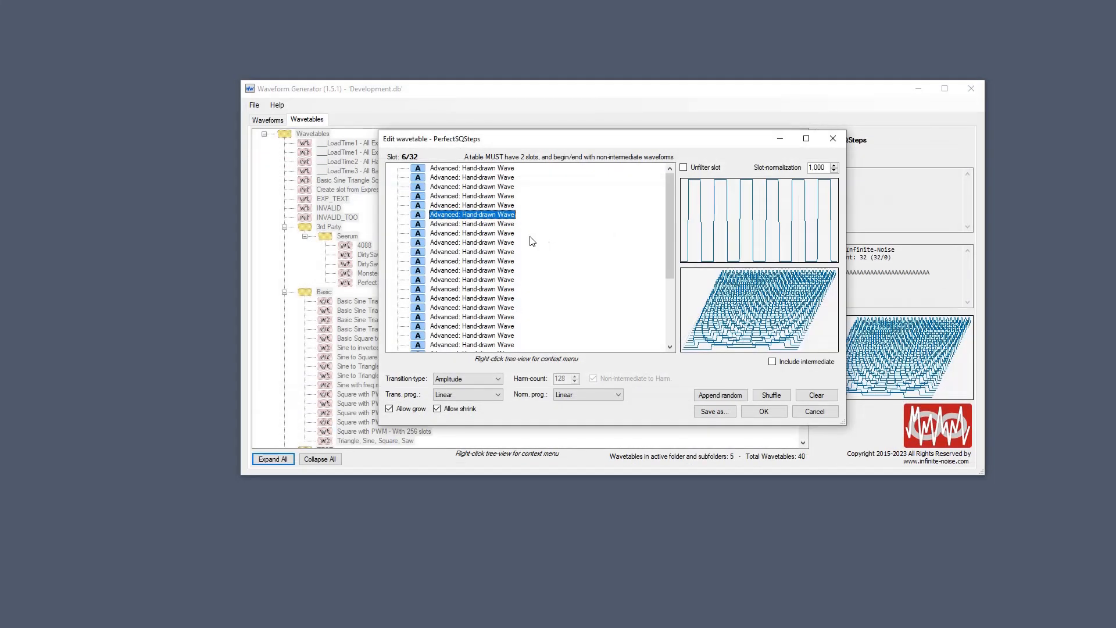
Step: Insert a new compound waveform at slot 3, and set the first advanced waveform of Partial 1 to Sine
right_click(508, 186)
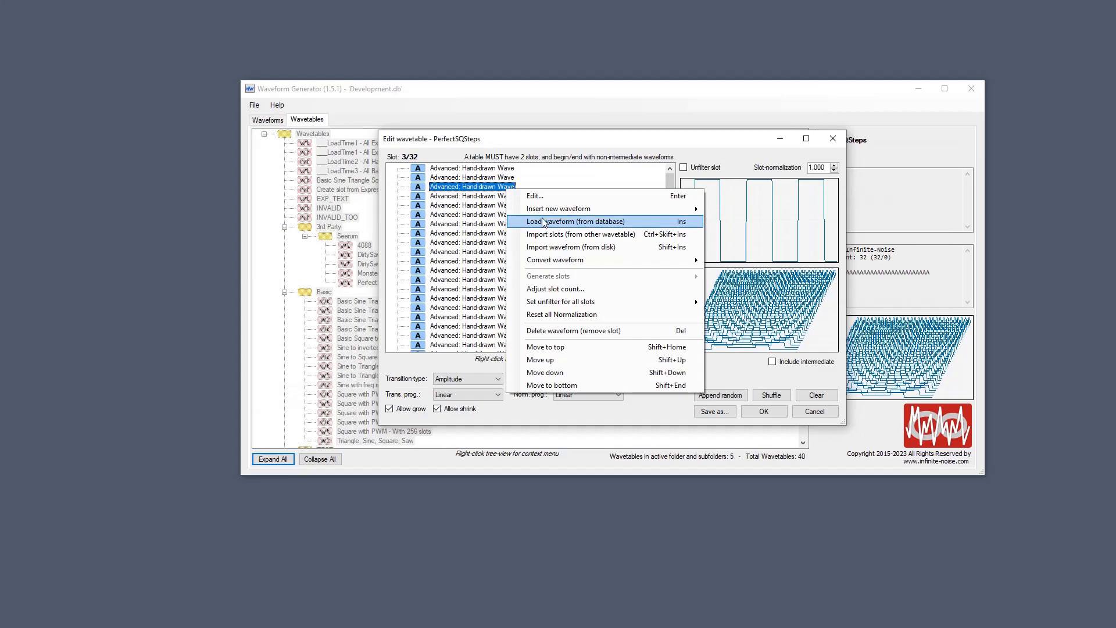
mouse_move(541, 209)
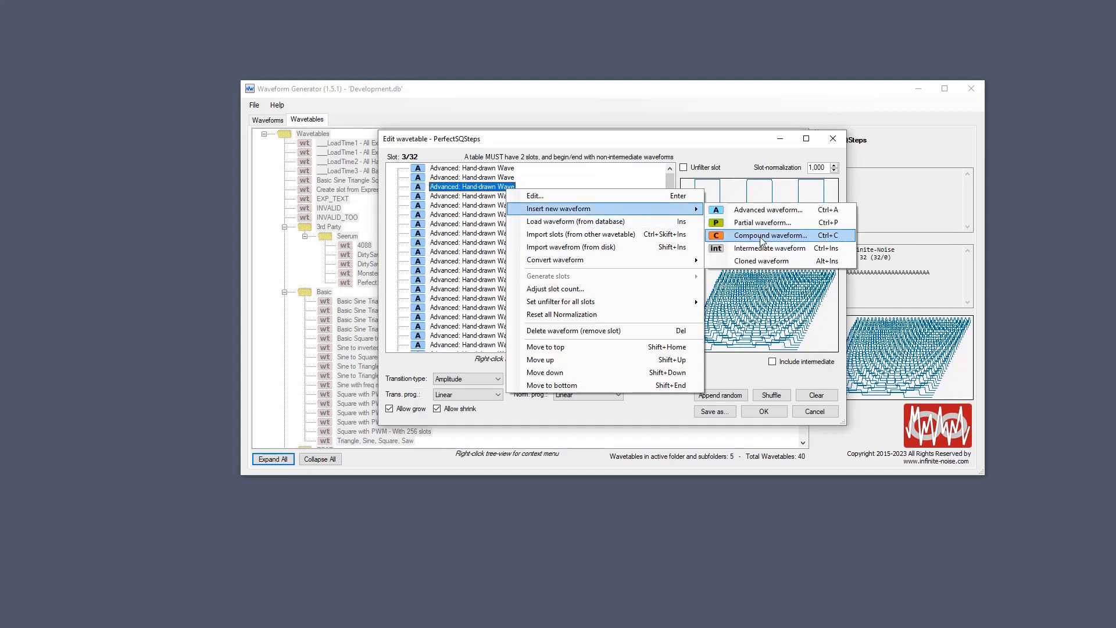
click(763, 236)
click(423, 176)
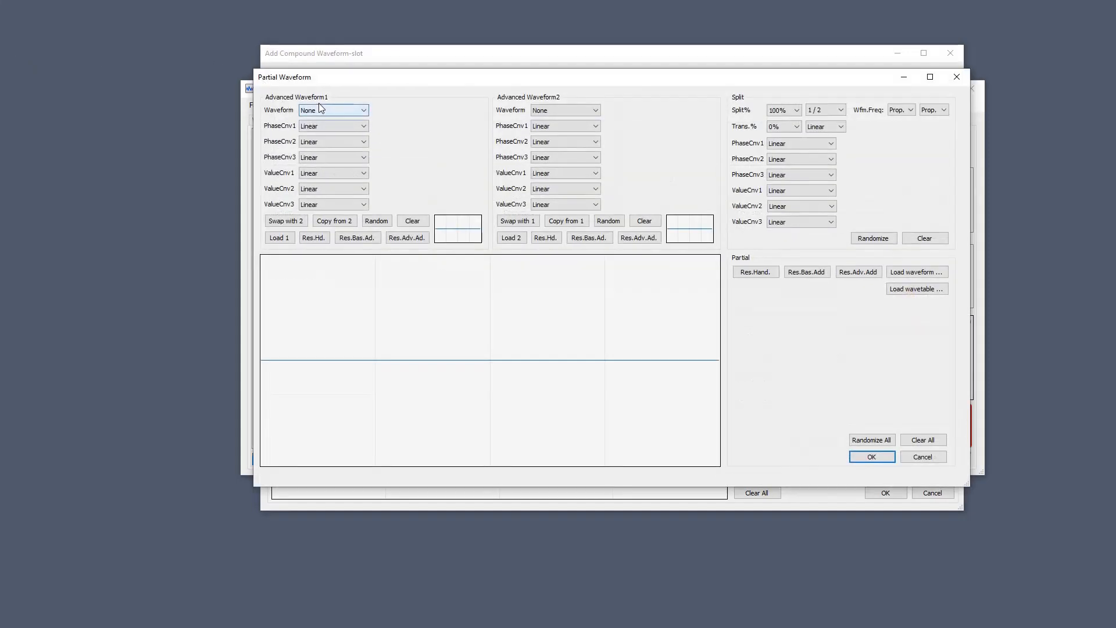
click(323, 109)
click(334, 128)
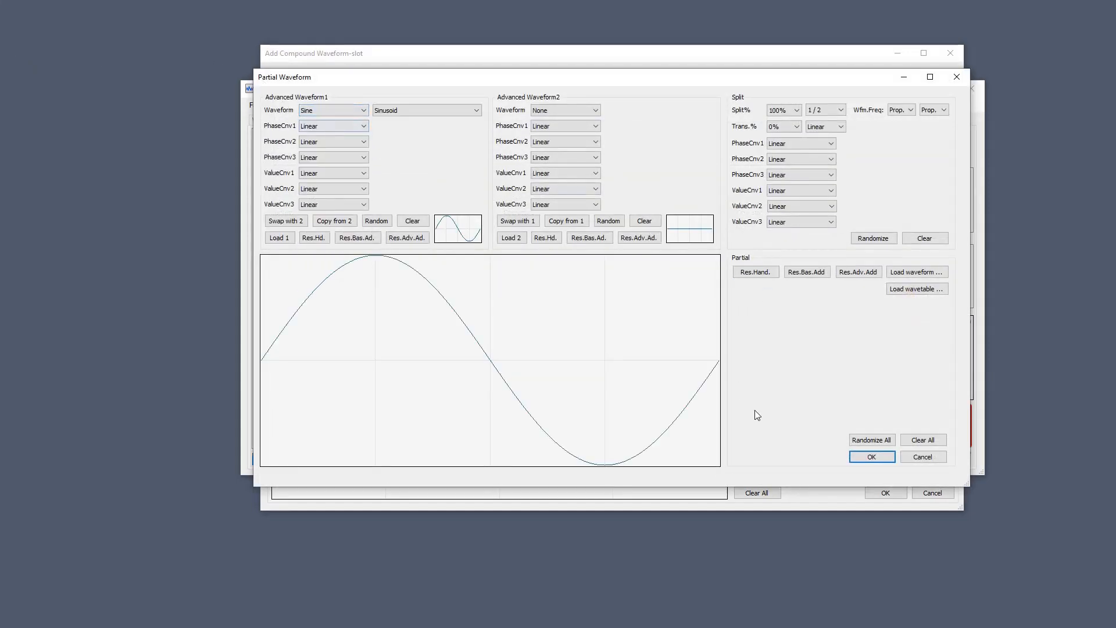
click(870, 457)
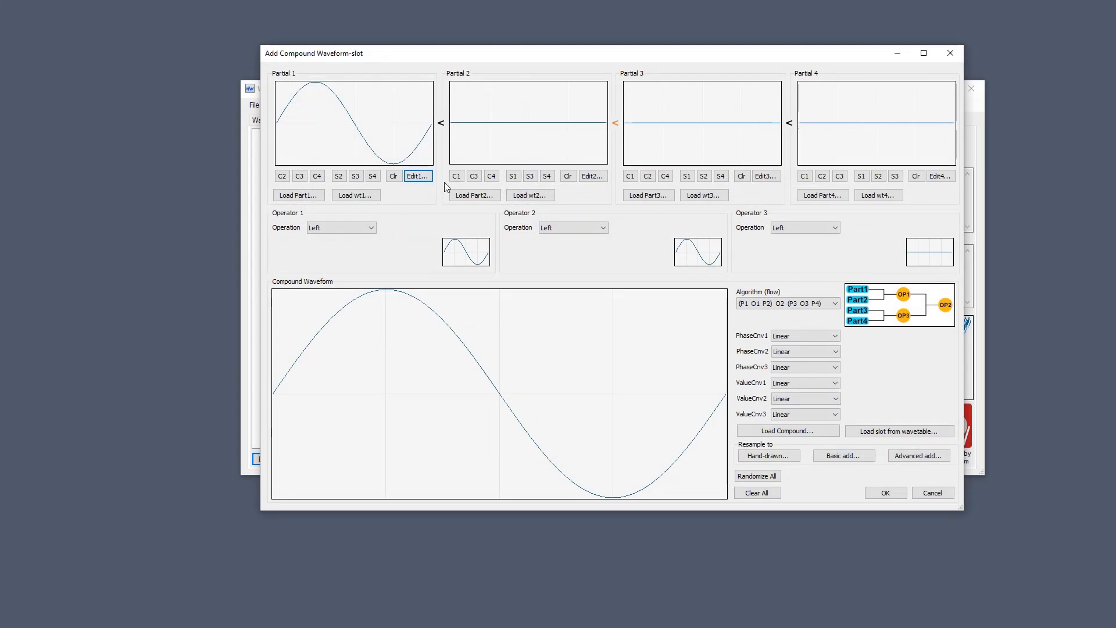
Step: Copy Partial 1 into Partial 2, and resample the copy's first advanced waveform to hand-drawn
click(457, 177)
click(594, 176)
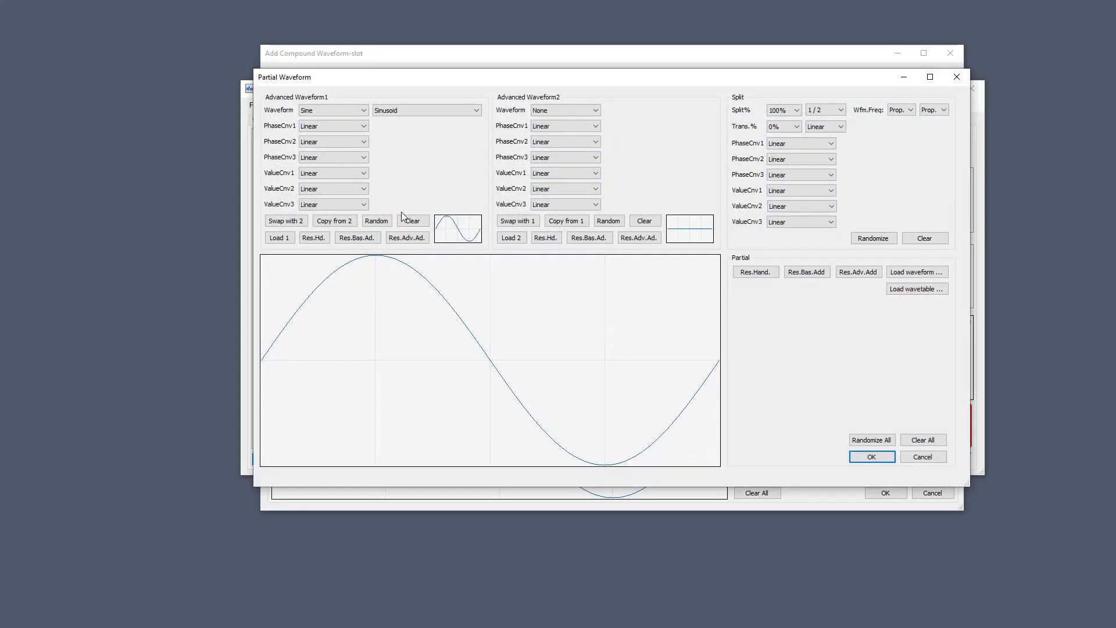
click(315, 239)
Step: Reduce the data of Partial 2's hand-drawn waveform with a linear angle of 0,01000
click(394, 109)
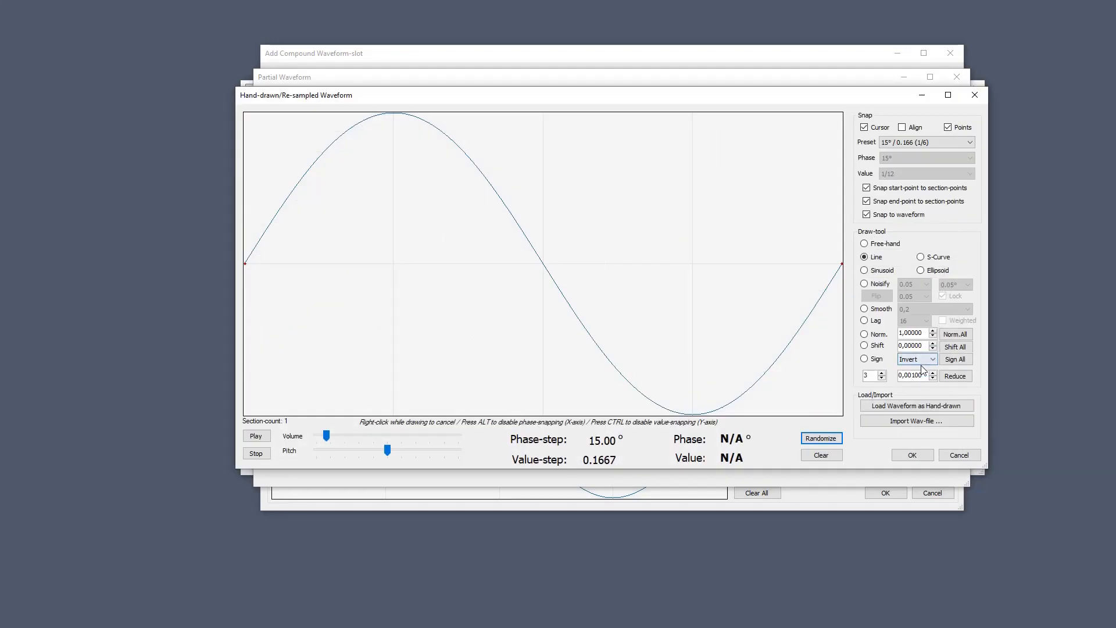
click(911, 375)
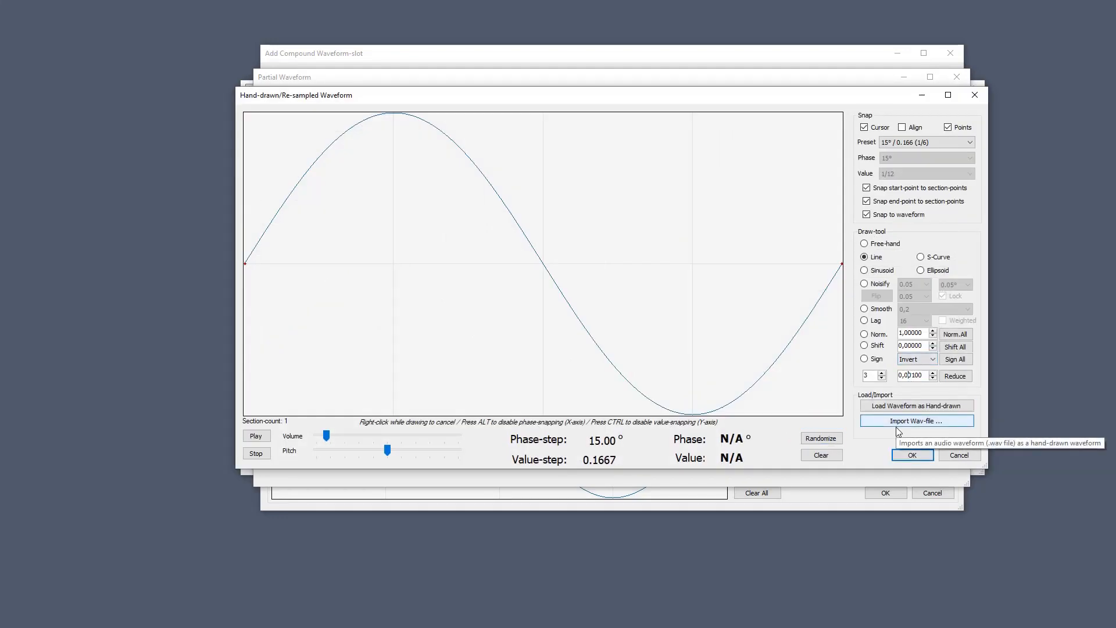
click(964, 376)
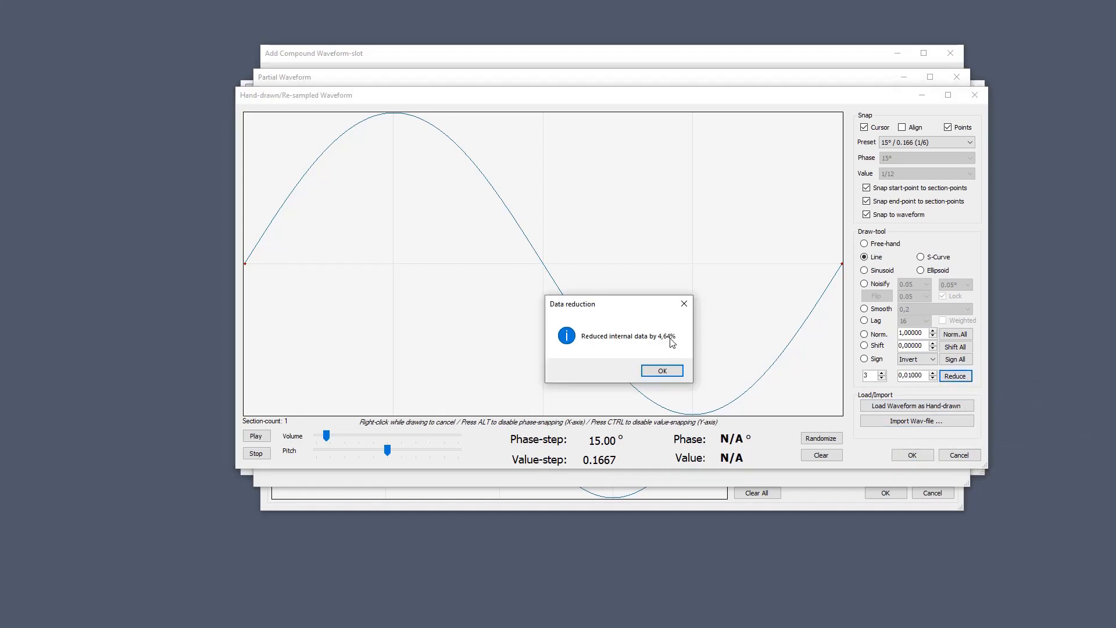
click(666, 370)
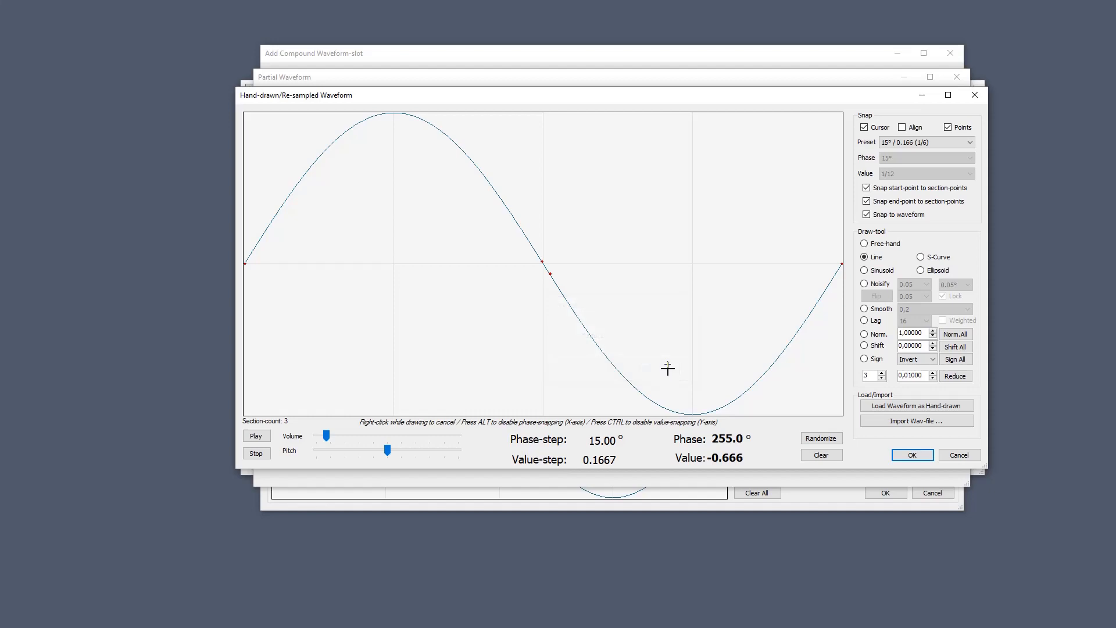
Step: Accept the reduced hand-drawn waveform for Partial 2, and set Operator 1 to Subtract
click(912, 454)
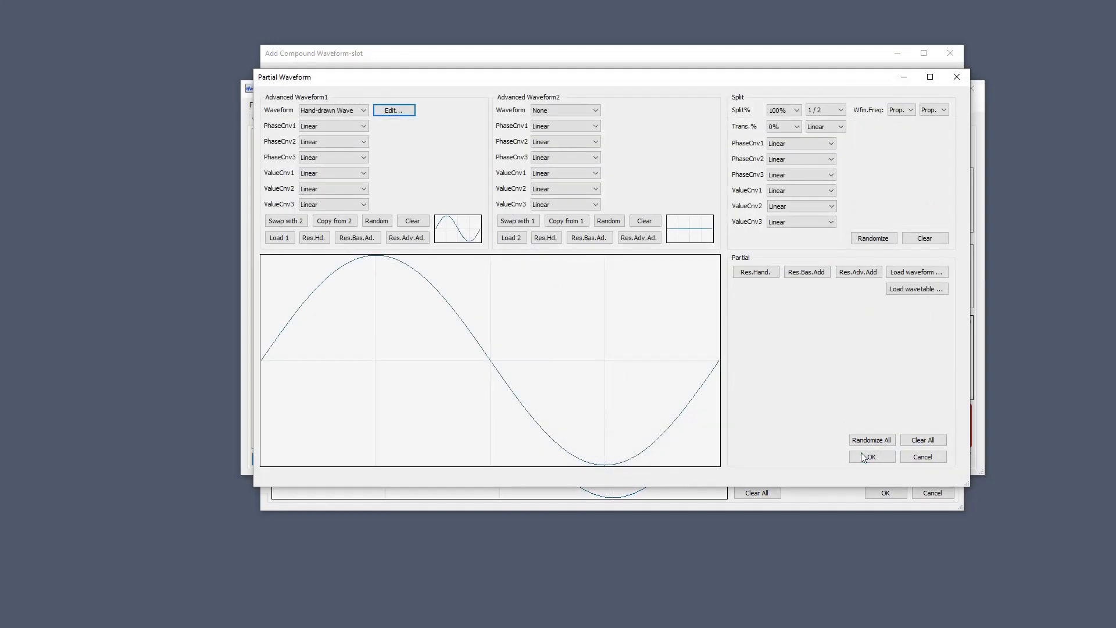
click(871, 457)
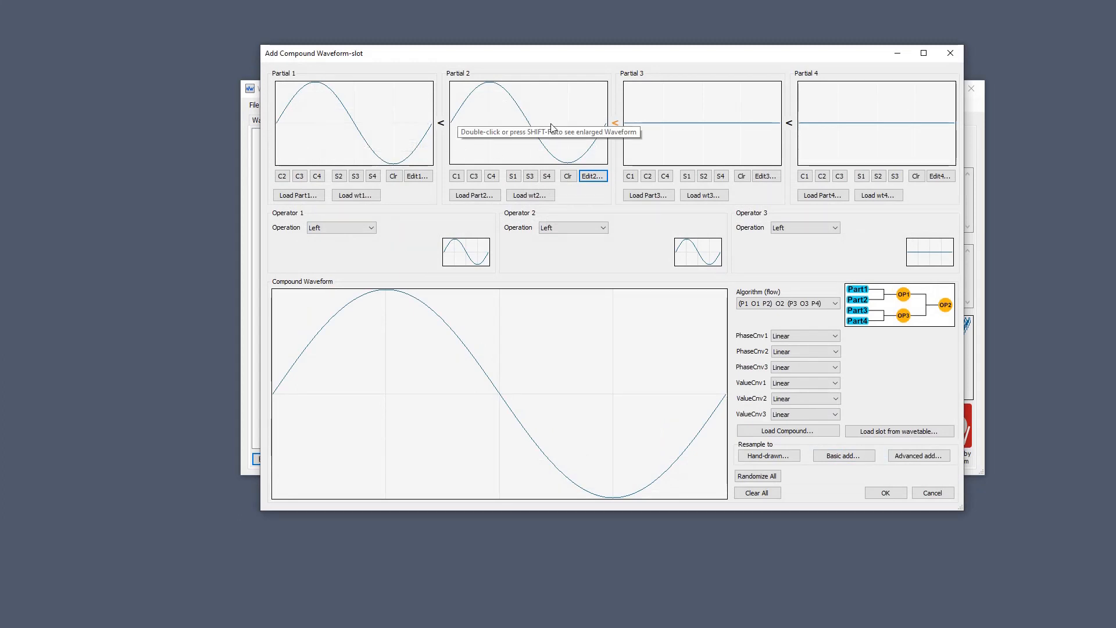
click(372, 231)
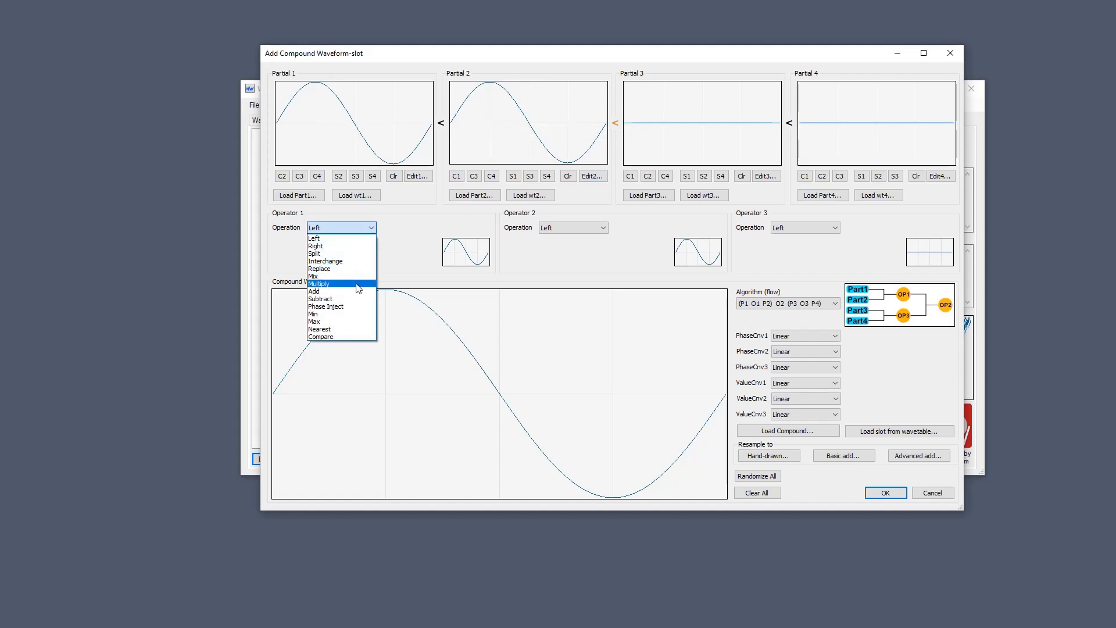
click(358, 298)
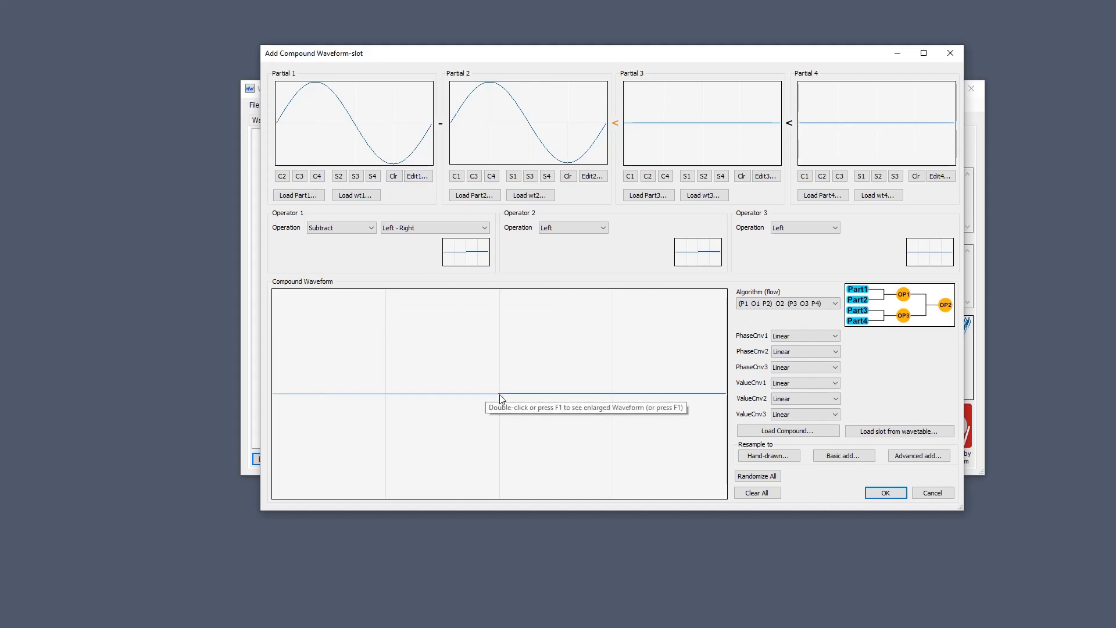
Step: Examine the compound waveform in the enlarged viewer, and close the compound slot and wavetable editors without saving
double_click(497, 336)
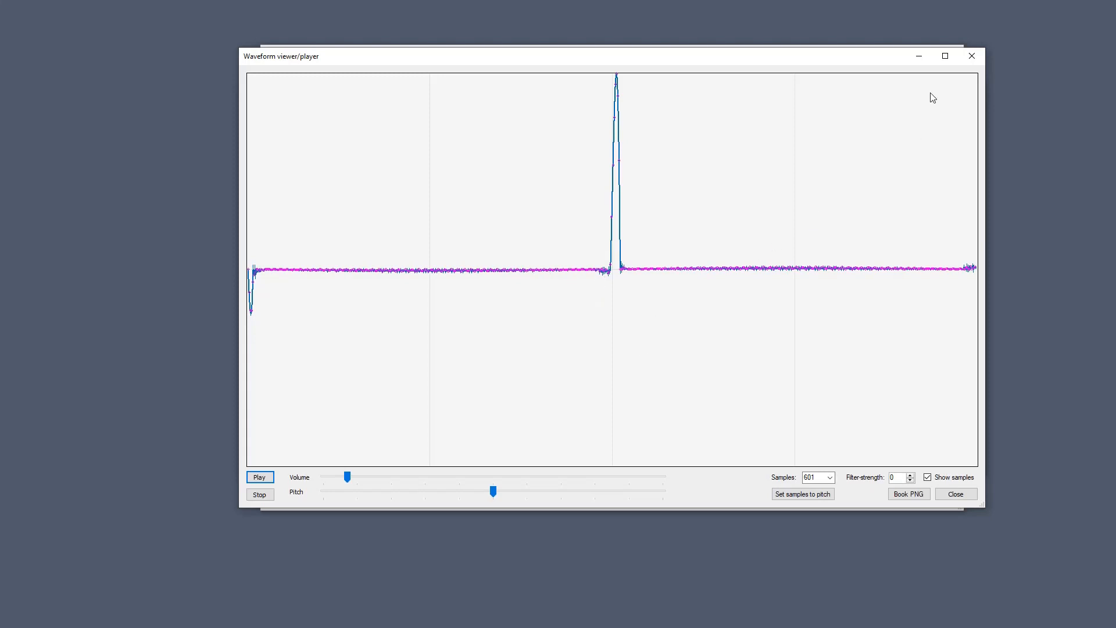
click(970, 57)
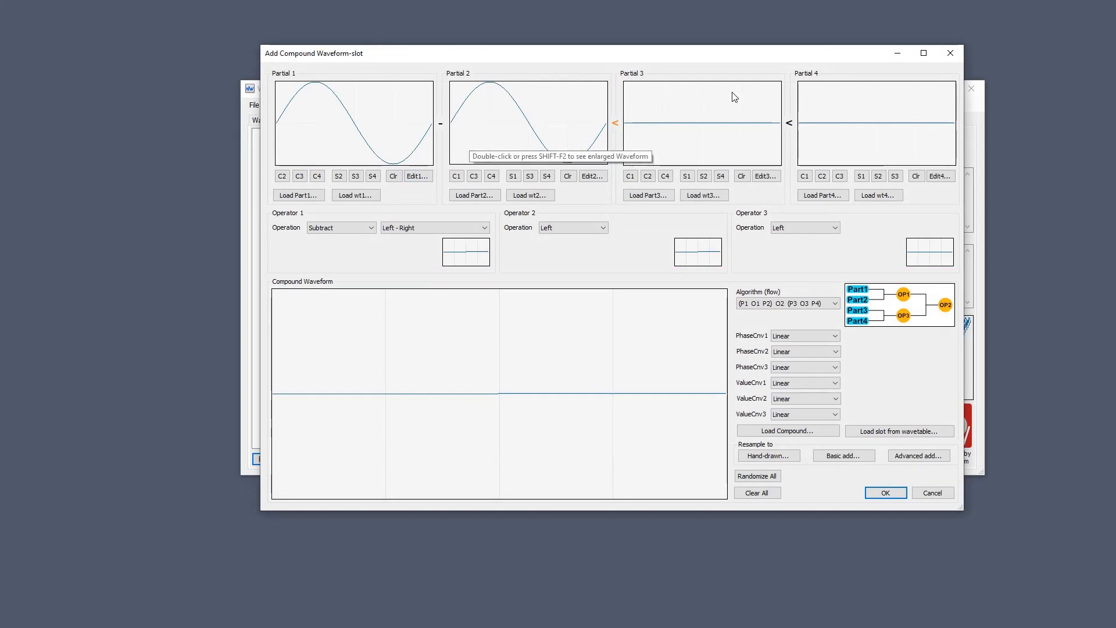
click(946, 58)
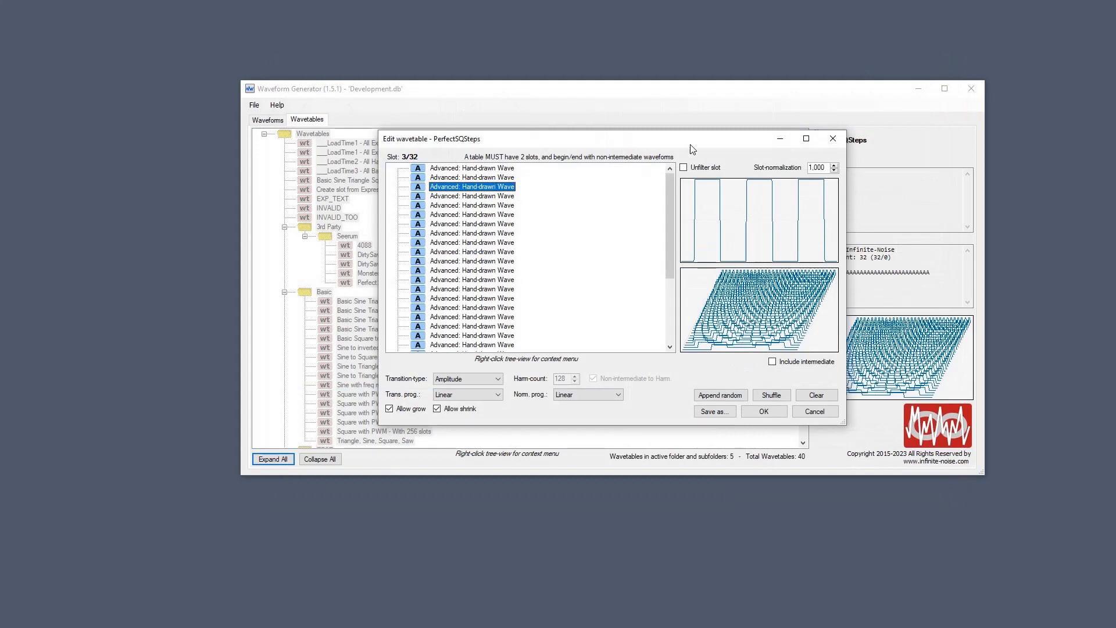
click(820, 137)
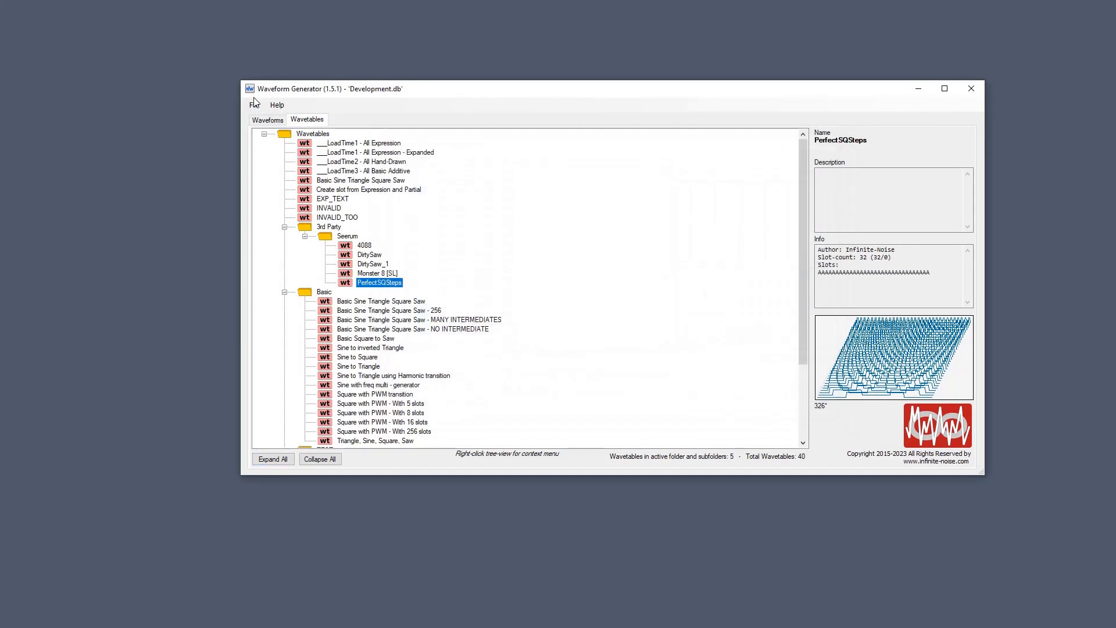
Step: Review the auto-reduce options for hand-drawn resampling in the general settings, and close the settings without saving
click(254, 104)
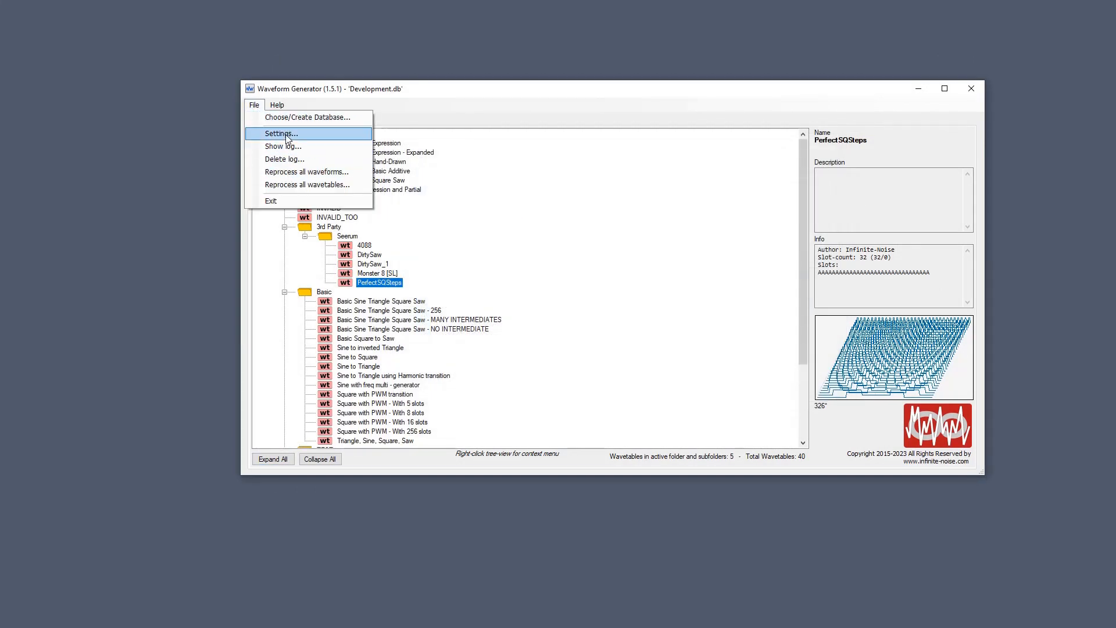
click(281, 133)
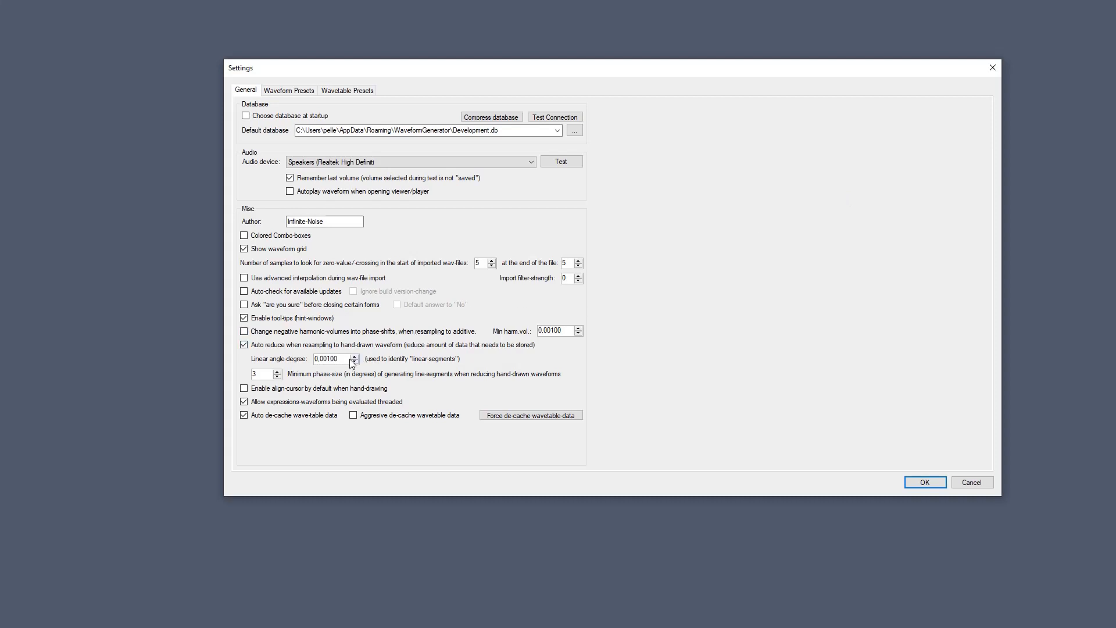
mouse_move(336, 364)
click(970, 484)
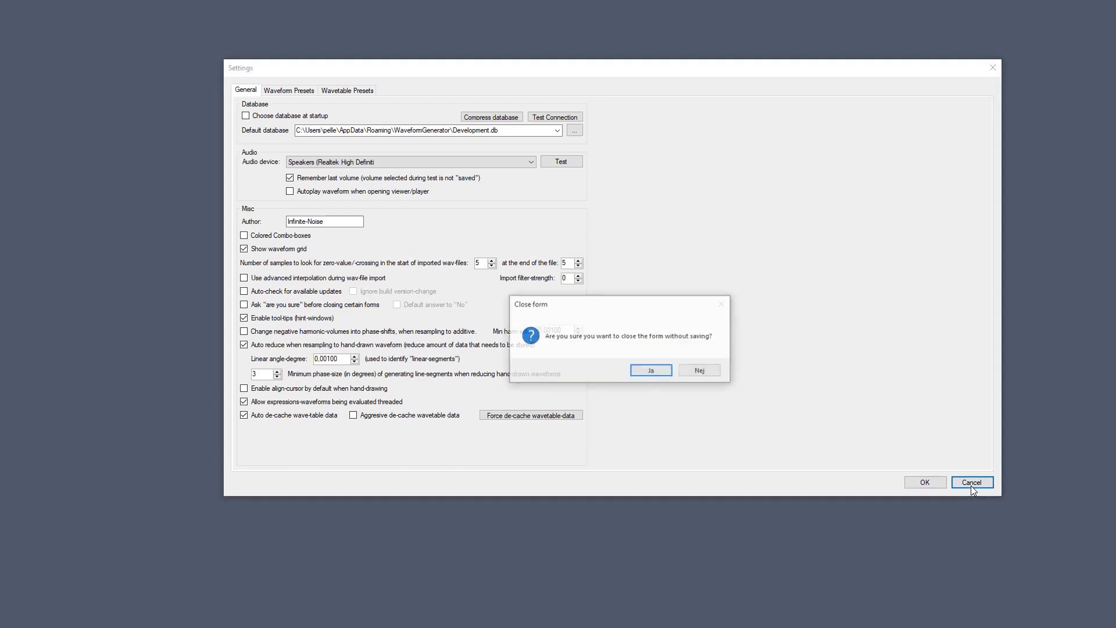
click(637, 370)
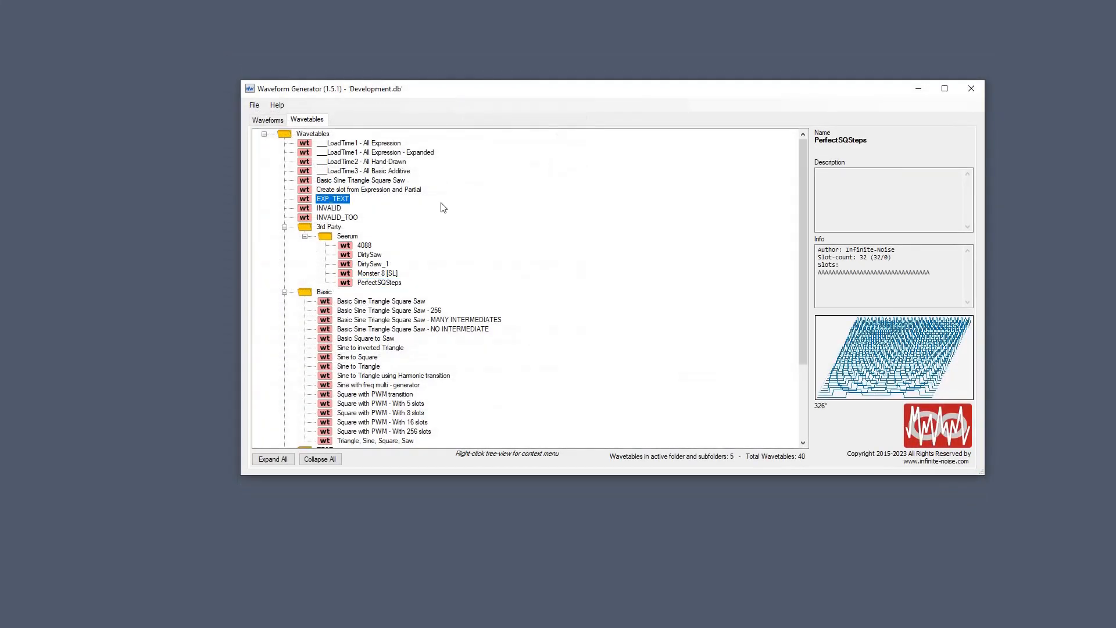
Step: Add a new Advanced waveform as a sibling of the Noise waveform, and set its waveform to Sine
right_click(440, 200)
click(267, 121)
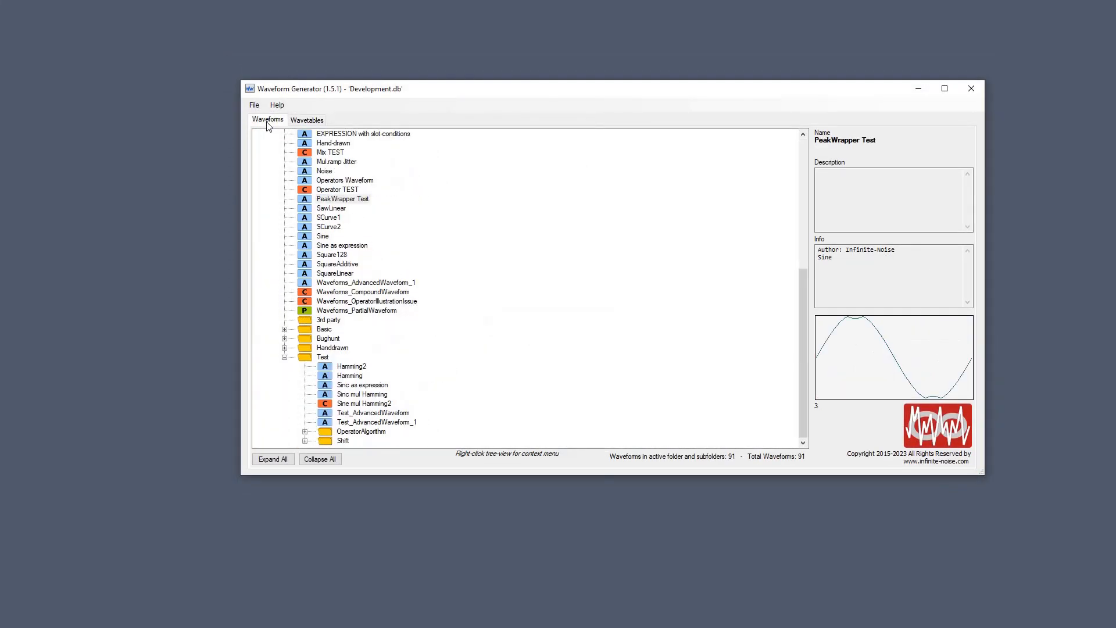
right_click(358, 169)
mouse_move(508, 225)
click(650, 226)
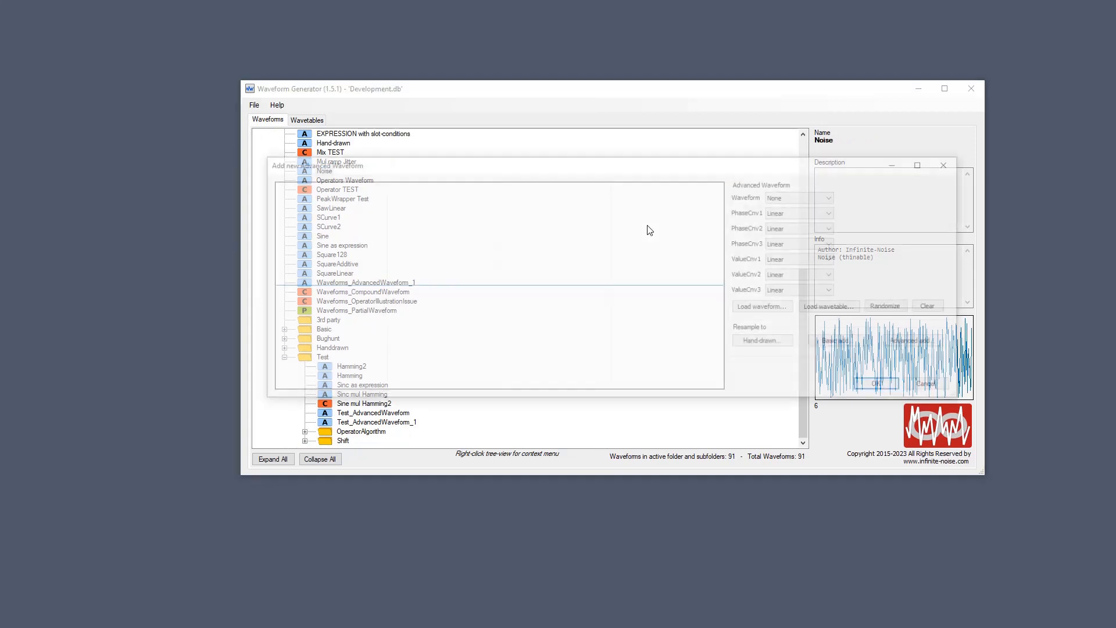
click(815, 198)
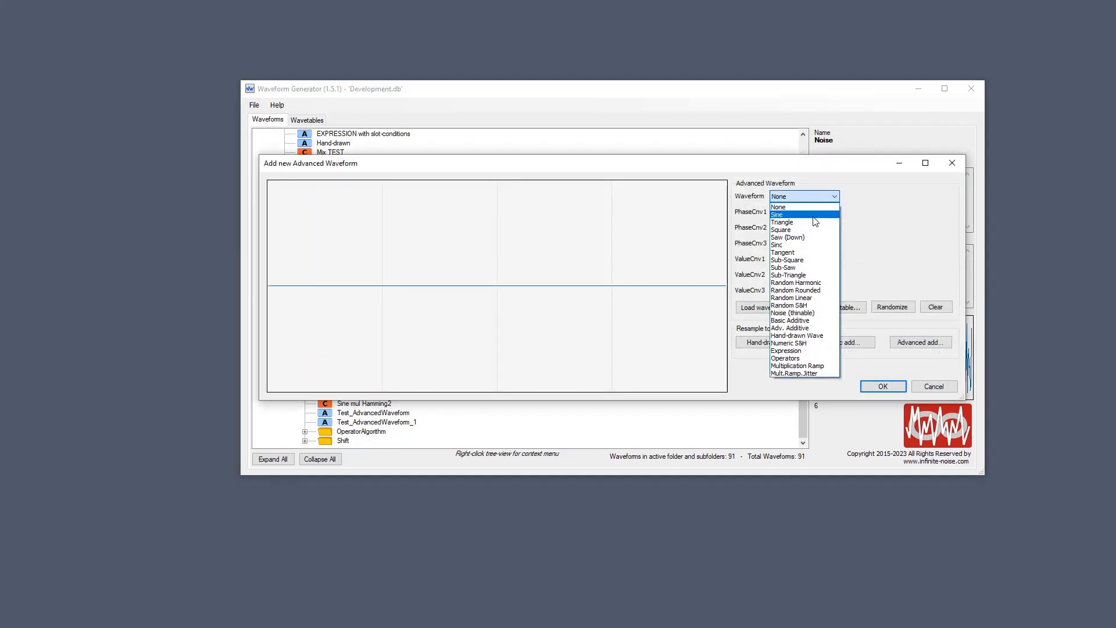
click(814, 216)
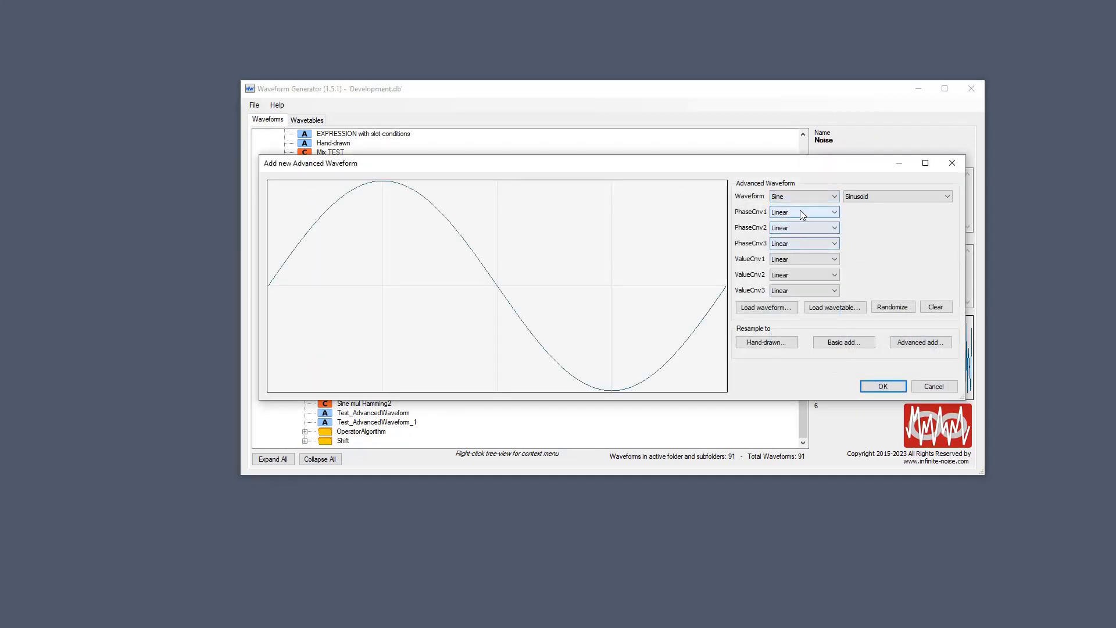
Step: Set PhaseCnv1 to Exponential, and try its L/R Norm mode followed by L/R Rev
click(800, 211)
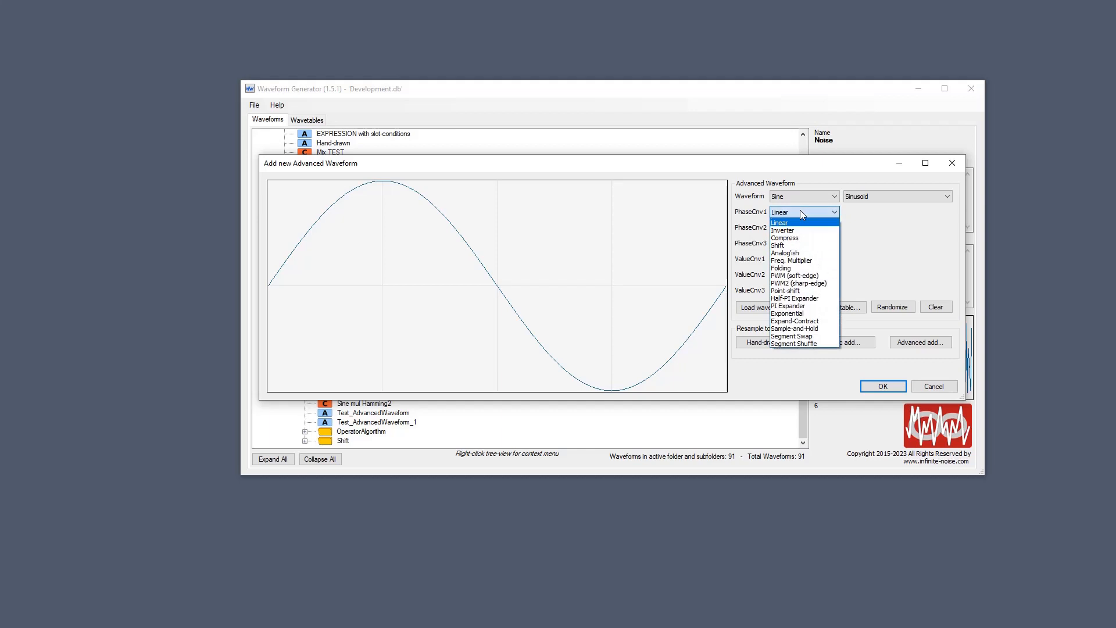
click(815, 315)
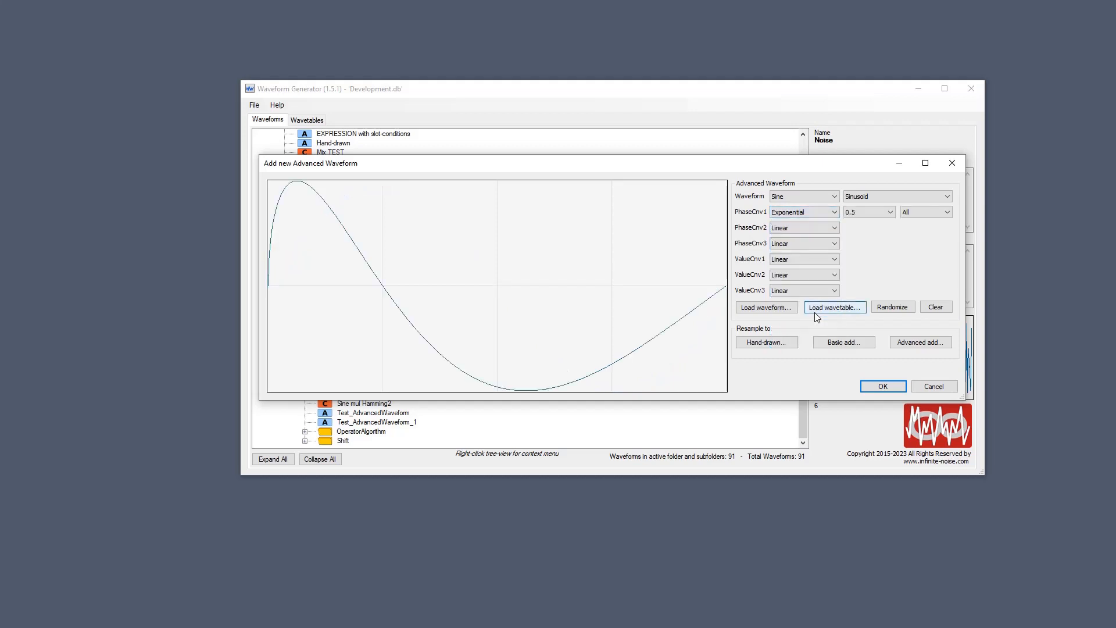
click(914, 215)
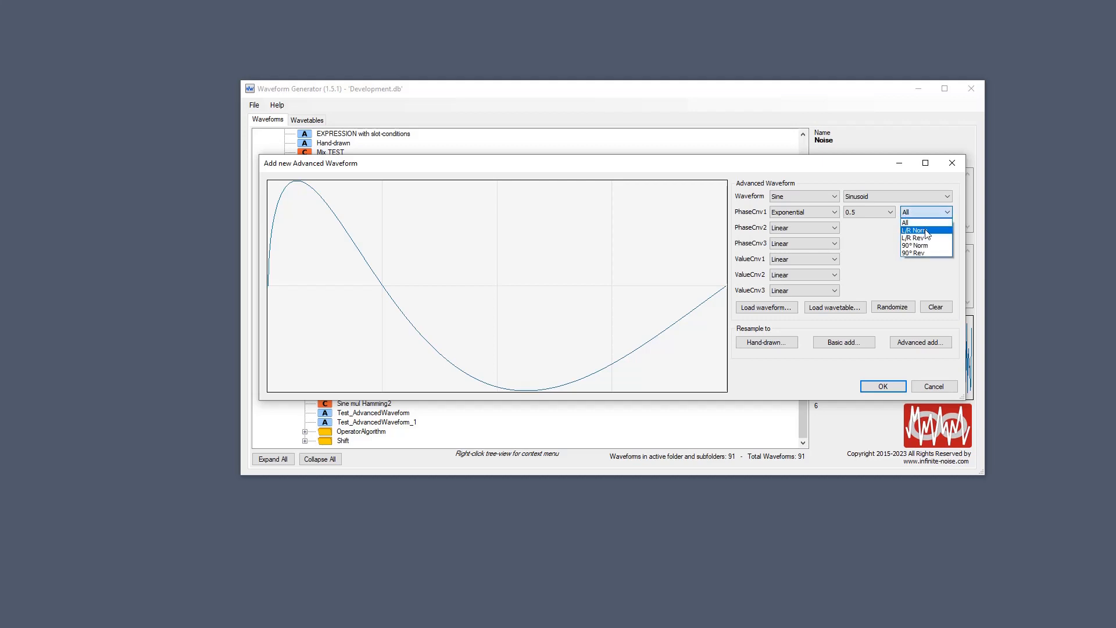
click(926, 231)
click(923, 215)
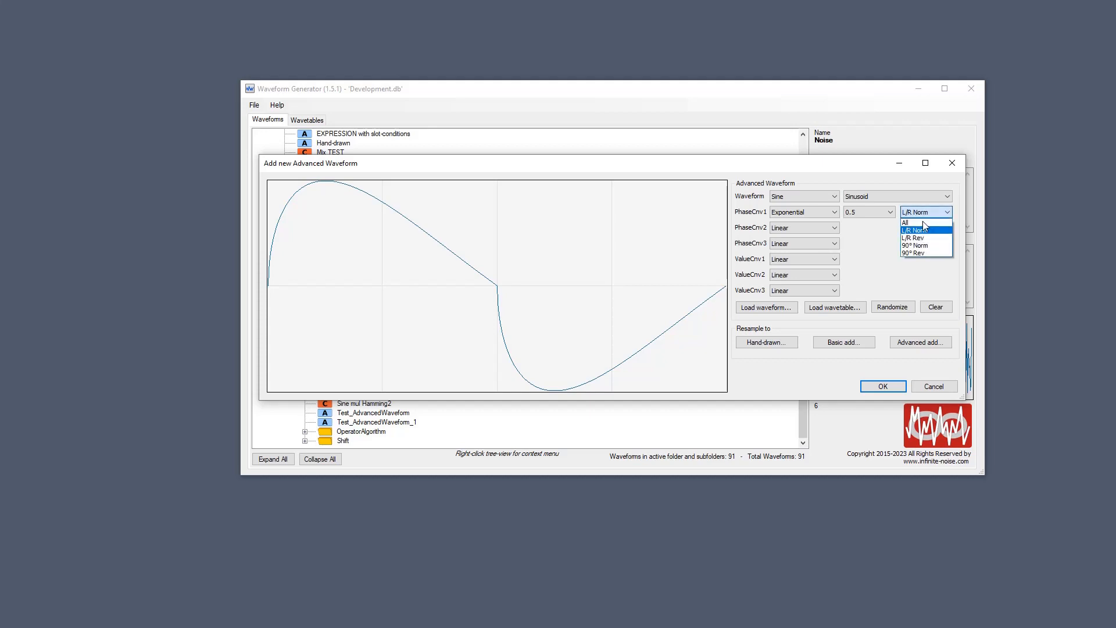
click(923, 238)
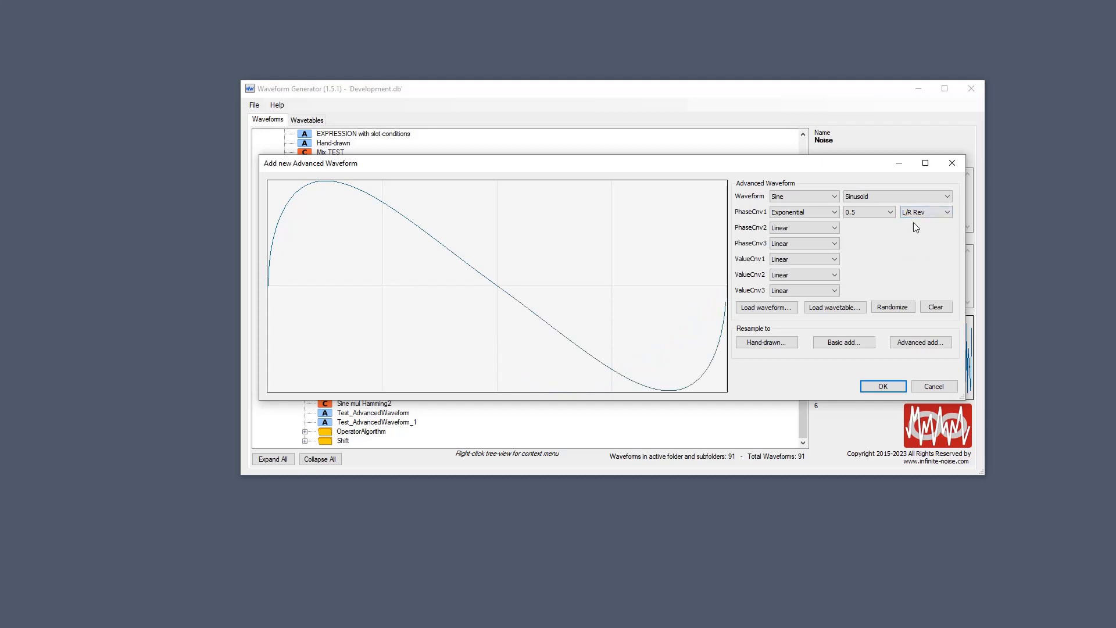
Step: Vary the Exponential factor up and down in L/R Rev mode, ending at 2.3
scroll(870, 212, down, 12)
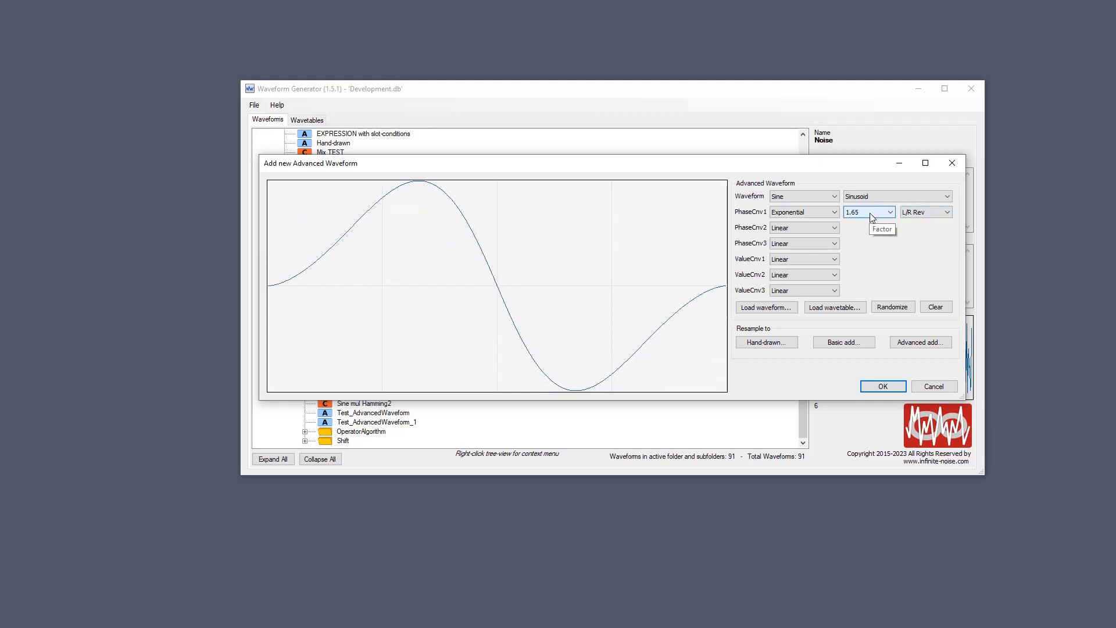
scroll(870, 211, down, 5)
scroll(870, 211, up, 6)
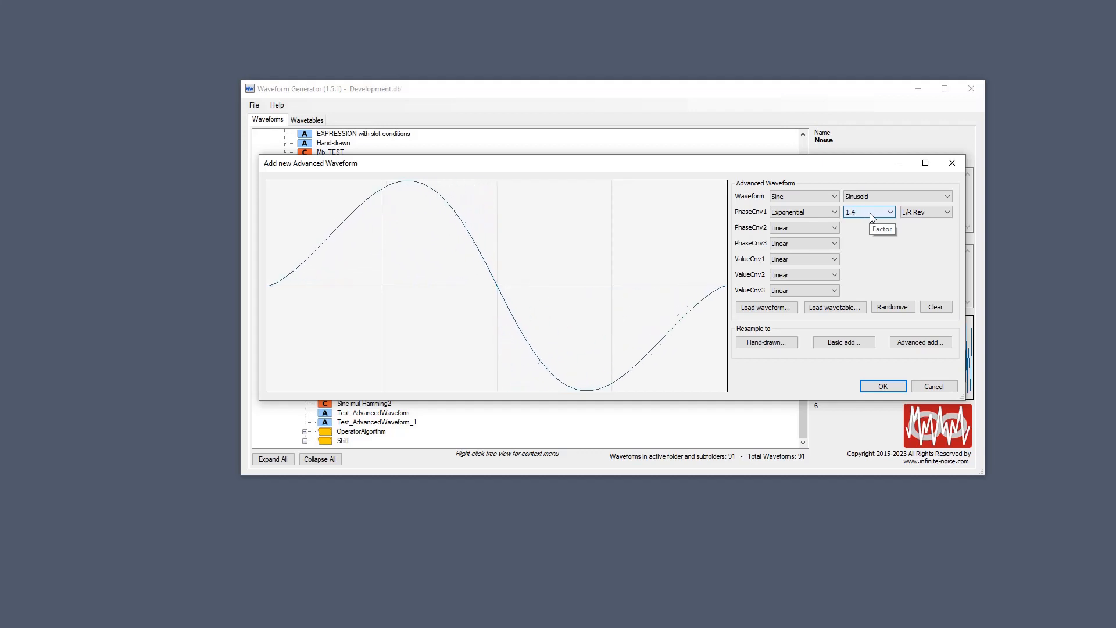
scroll(870, 212, up, 10)
scroll(870, 212, down, 15)
scroll(870, 211, up, 12)
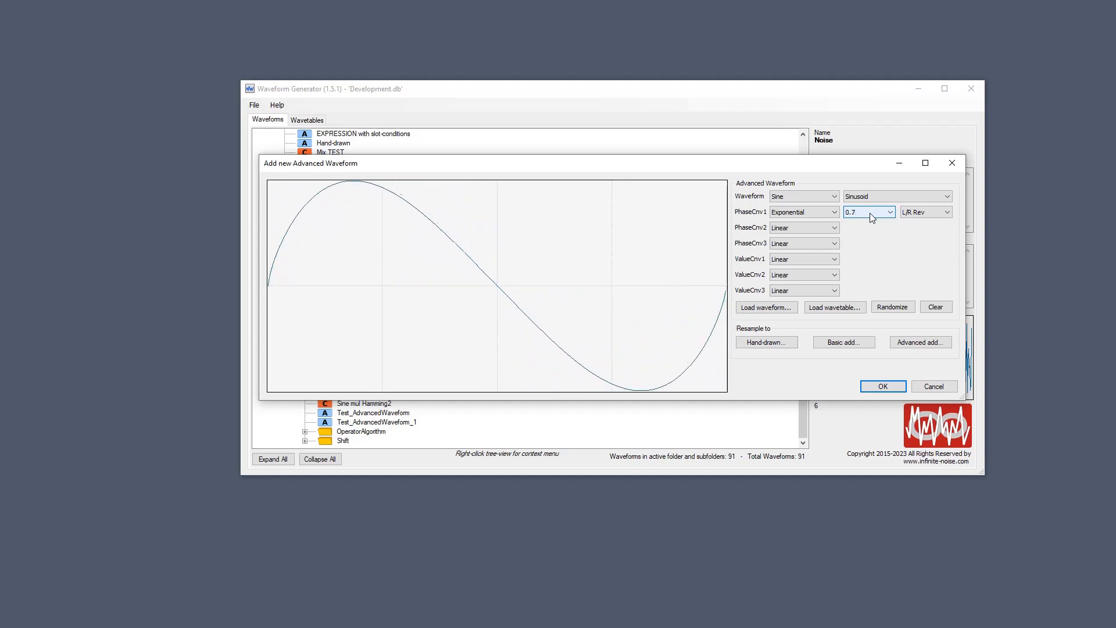
scroll(869, 212, down, 20)
scroll(869, 213, up, 12)
scroll(869, 212, down, 8)
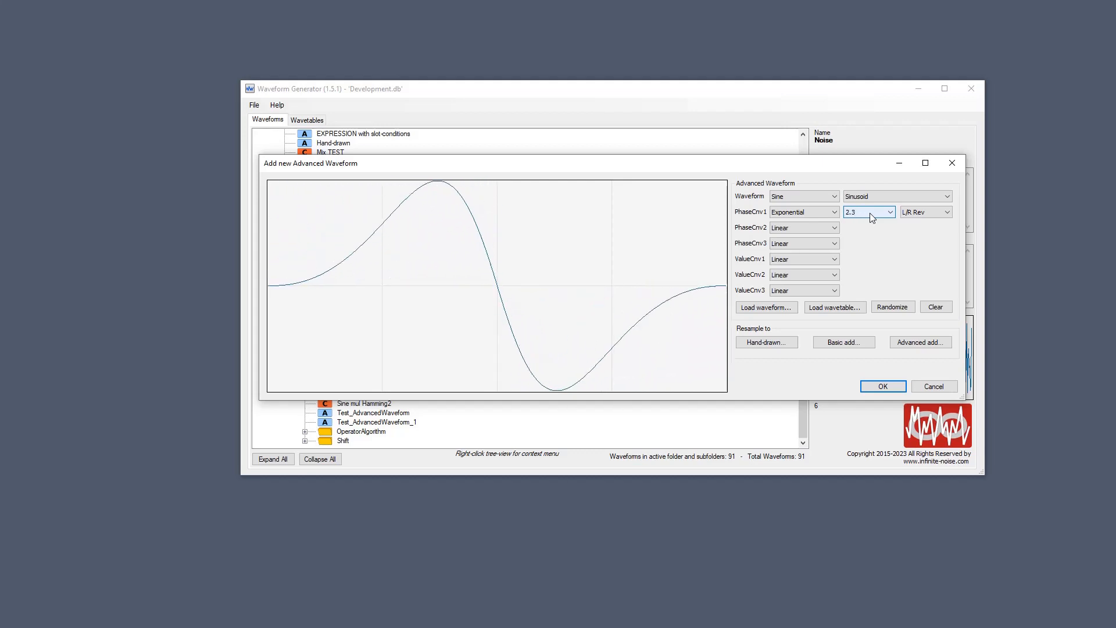
Step: Switch the Exponential phase converter to 90° Norm, and vary its factor, ending at 10
click(924, 216)
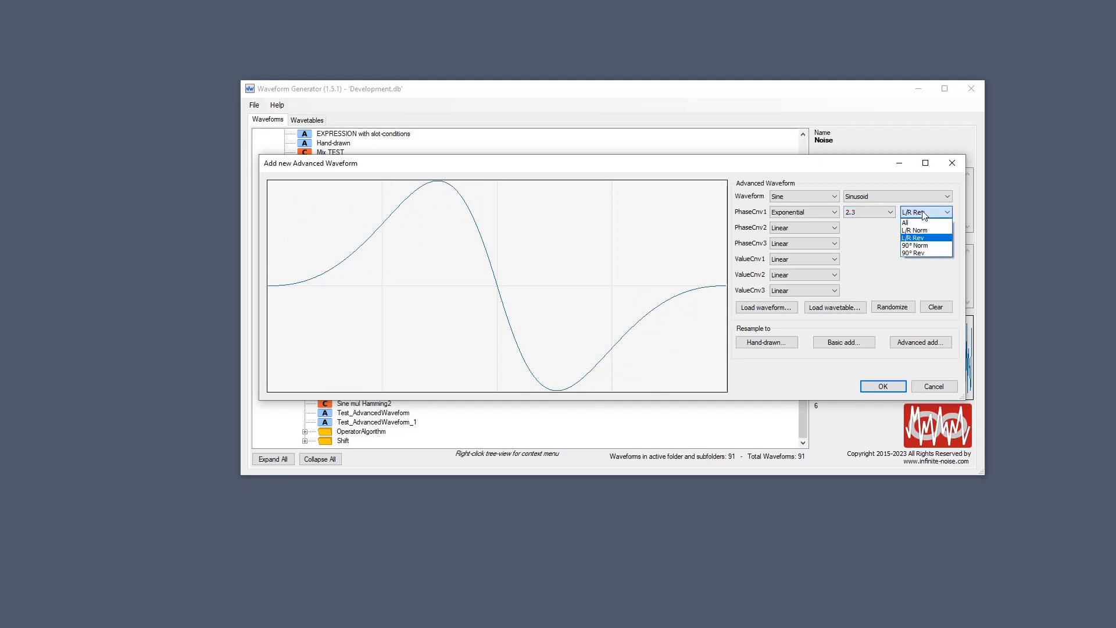
click(914, 245)
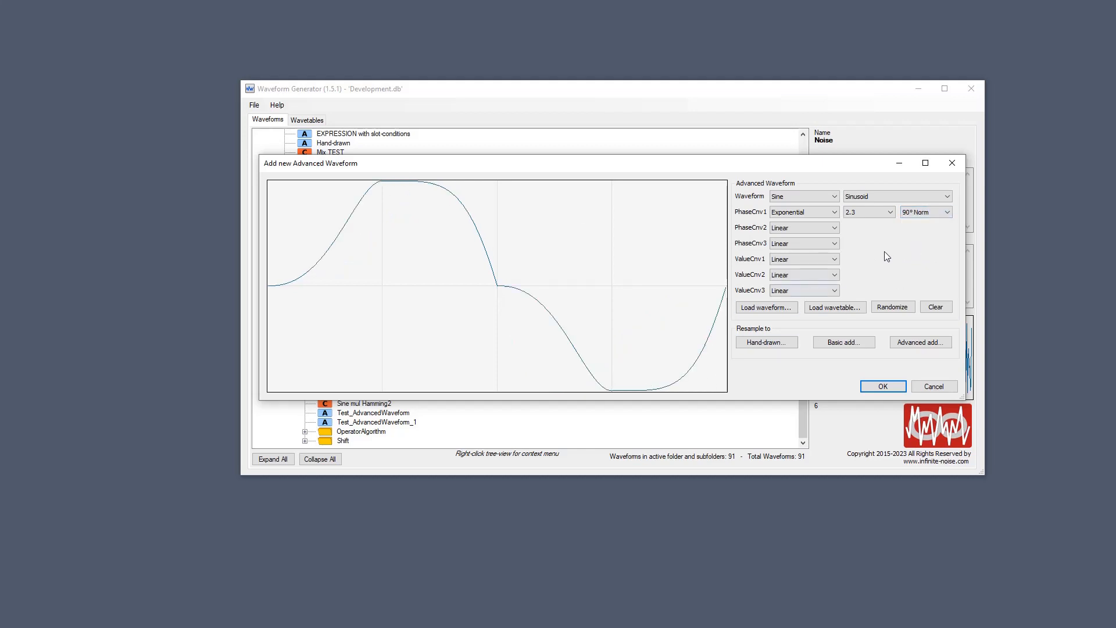
scroll(879, 209, down, 6)
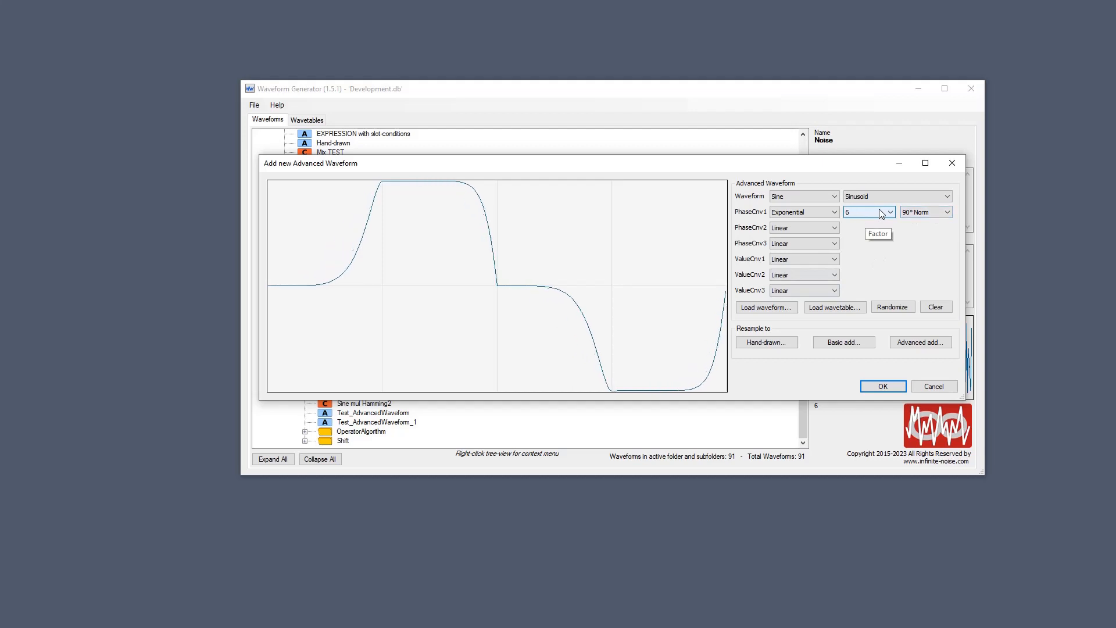
scroll(879, 209, down, 5)
scroll(879, 209, up, 20)
scroll(879, 209, down, 8)
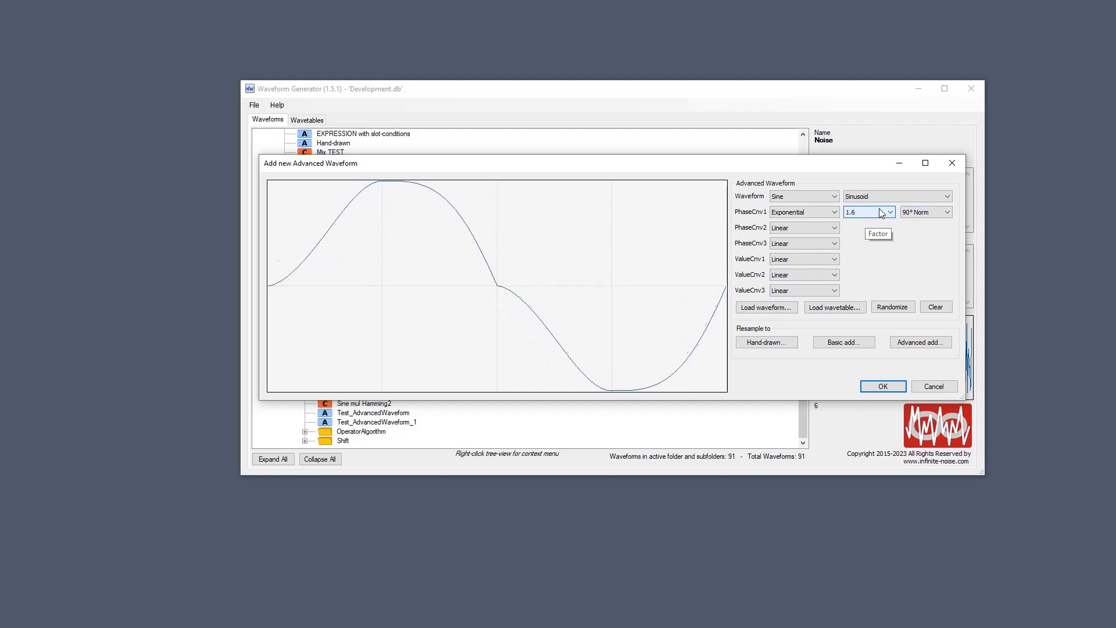
scroll(878, 211, down, 10)
Step: Switch the Exponential phase converter to 90° Rev, vary its factor down to 5, and discard the new waveform
click(925, 212)
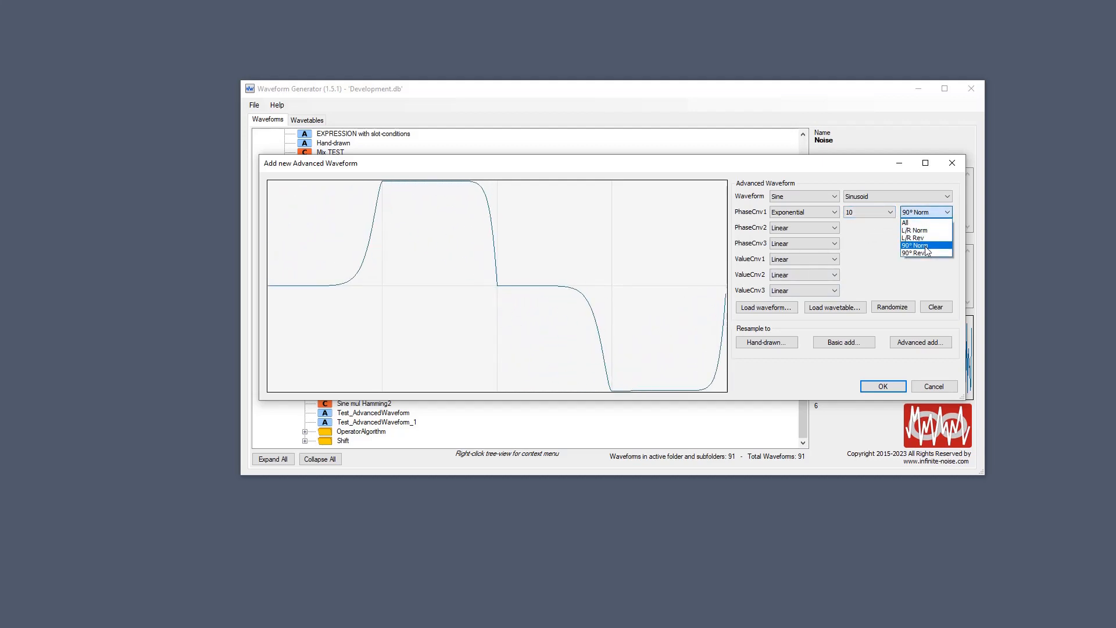
click(926, 253)
scroll(868, 212, up, 15)
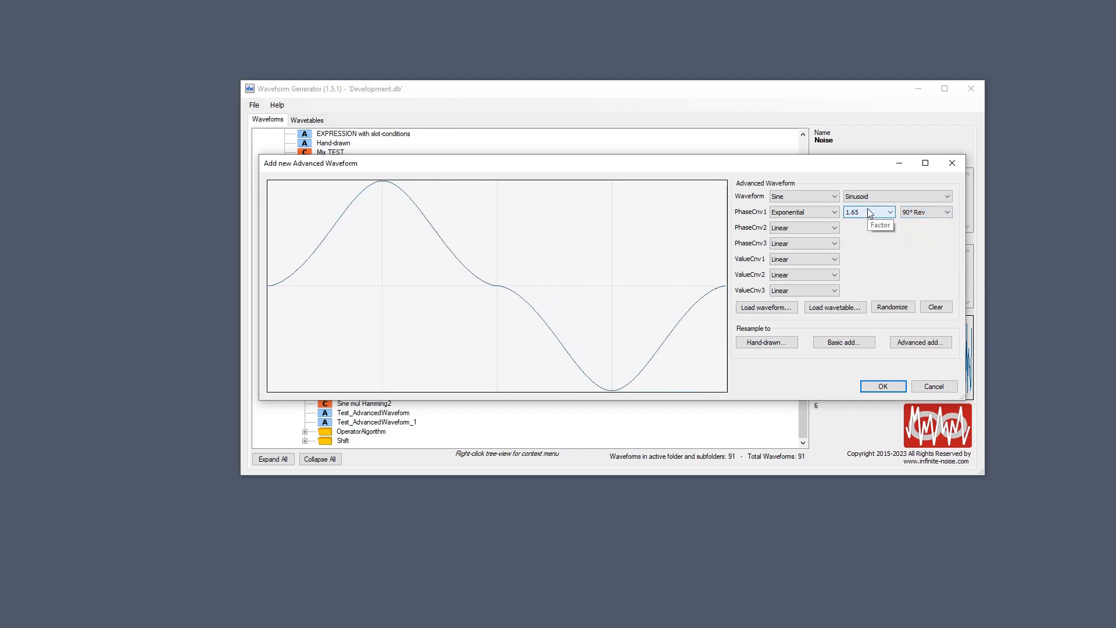
scroll(868, 209, up, 6)
scroll(868, 209, down, 20)
scroll(867, 209, up, 15)
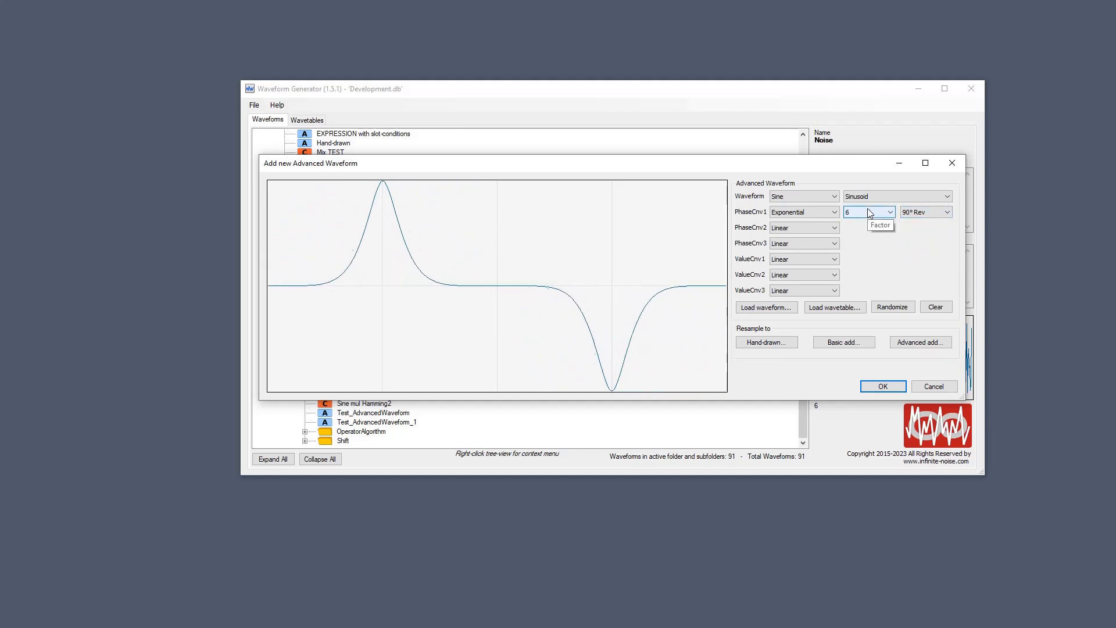
scroll(868, 211, up, 6)
scroll(869, 210, down, 10)
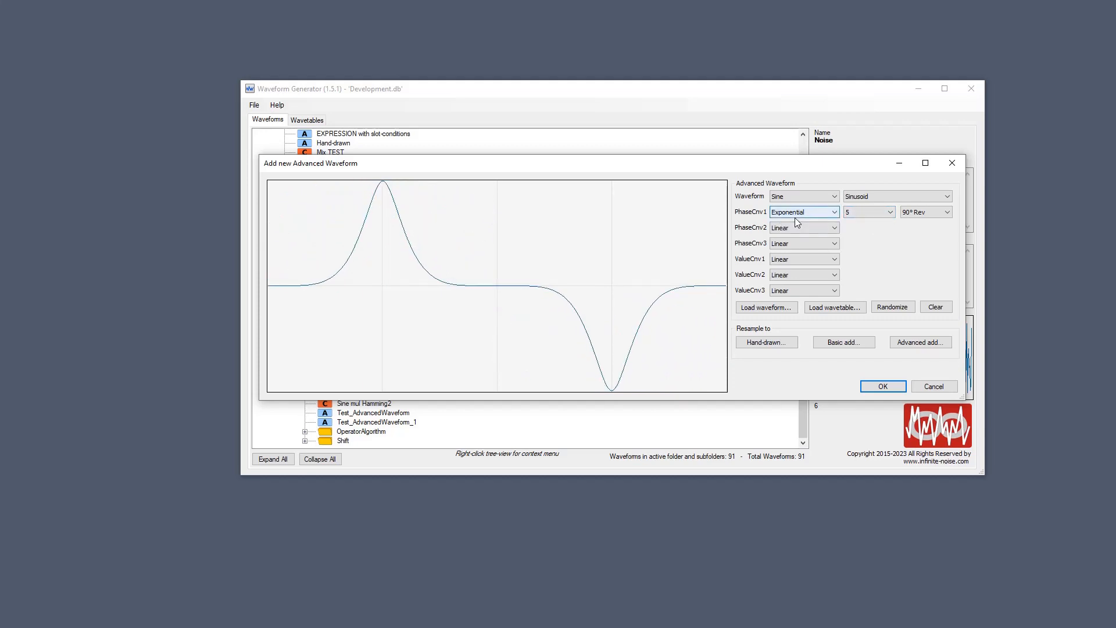
key(Escape)
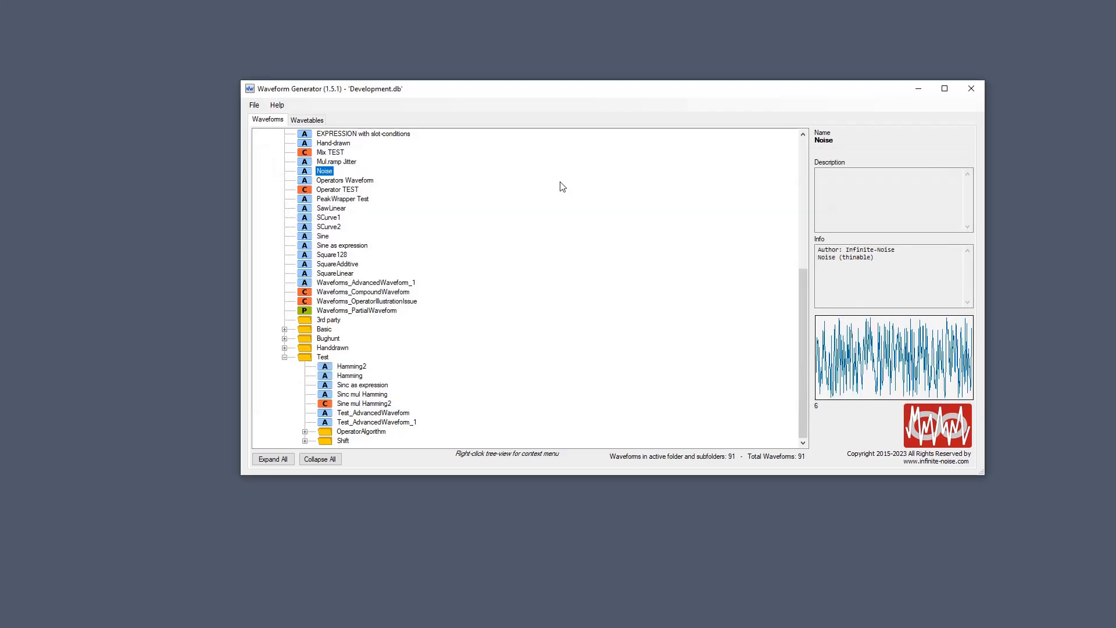
Step: Add a sibling Advanced waveform next to Operators Waveform, set it to Hand-drawn Wave, and randomize its curve in the hand-drawing editor
right_click(413, 181)
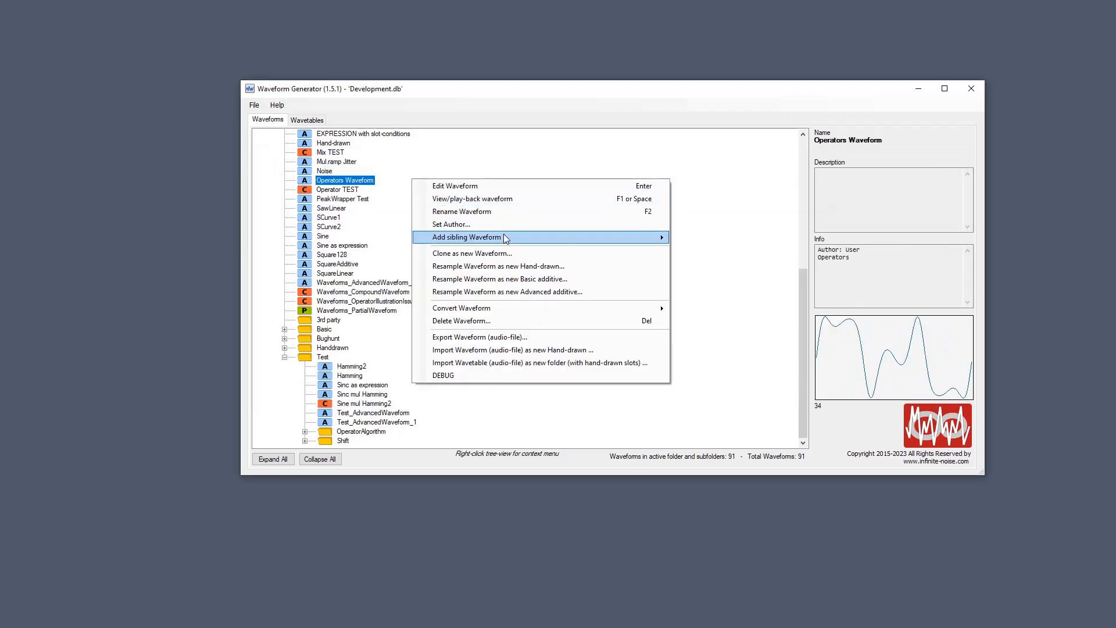
mouse_move(662, 241)
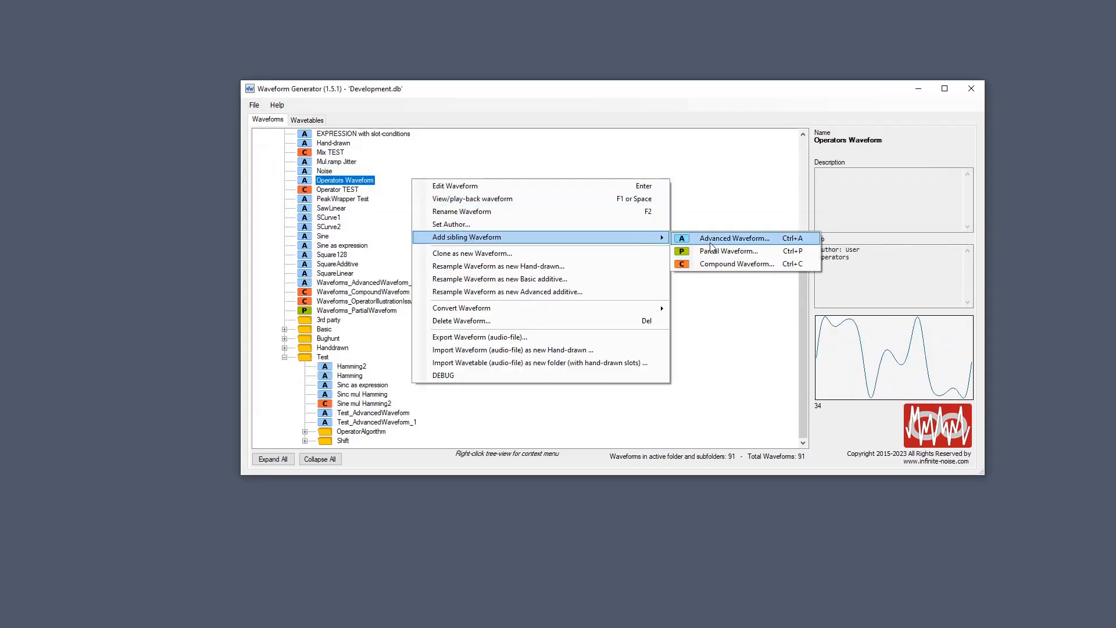
click(709, 240)
click(808, 197)
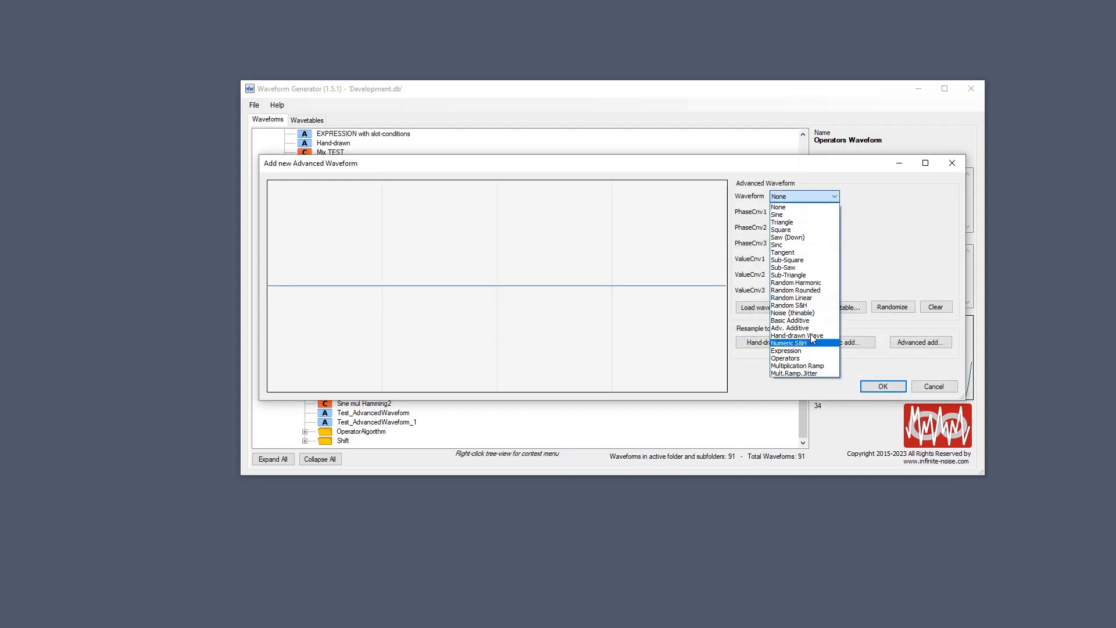
click(809, 338)
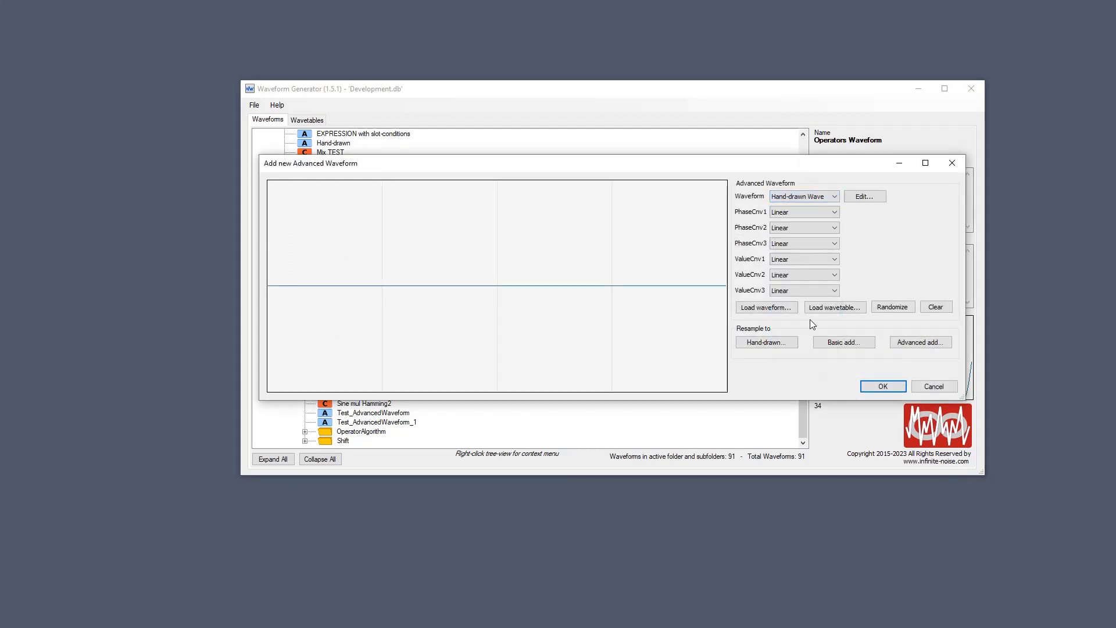
click(861, 200)
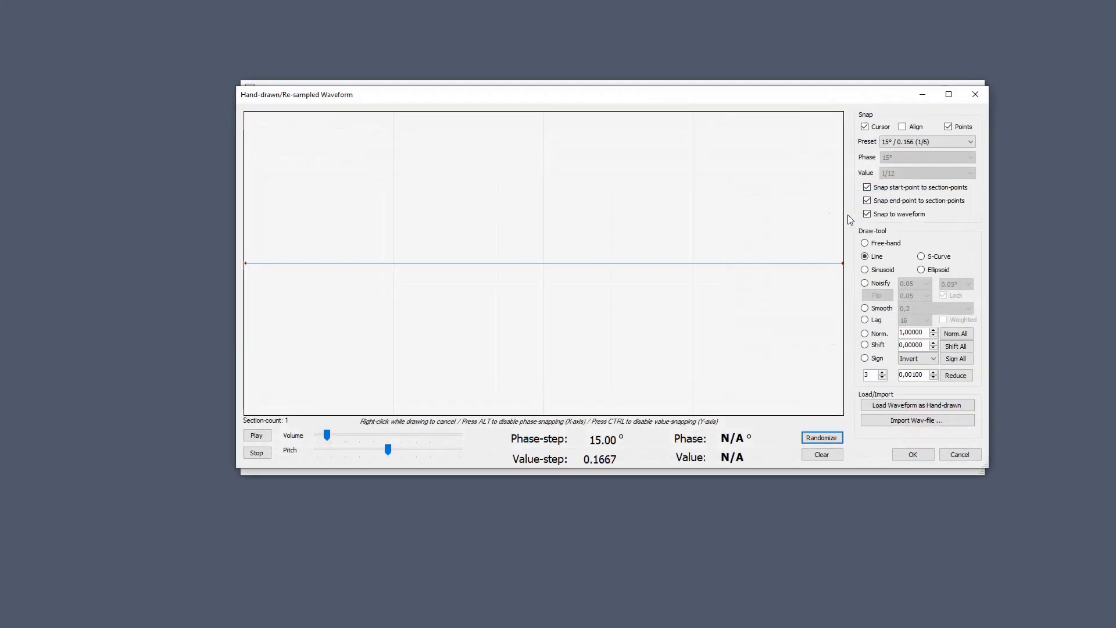
click(825, 440)
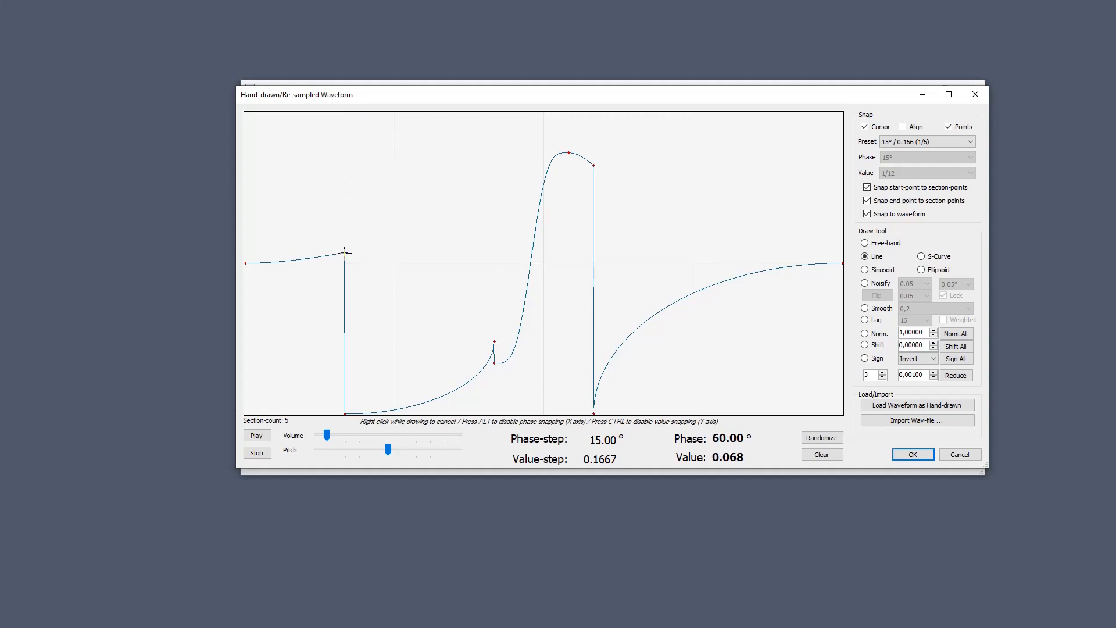
Step: Try the Align cursor on and off, toggle cursor snapping, re-enable Align, and discard the new hand-drawn waveform
click(902, 127)
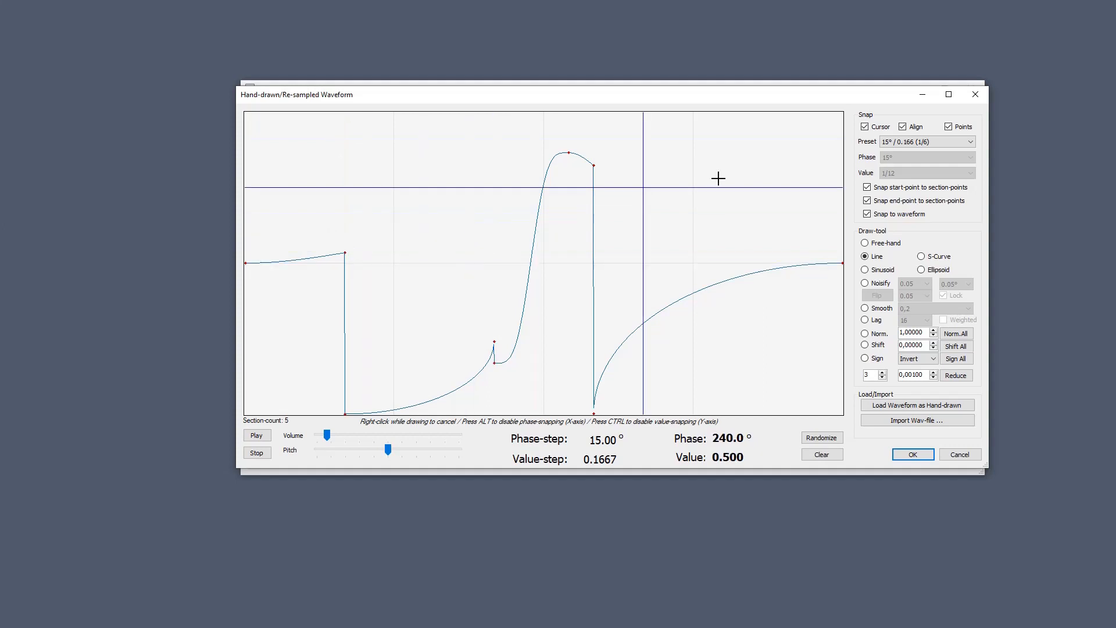
key(space)
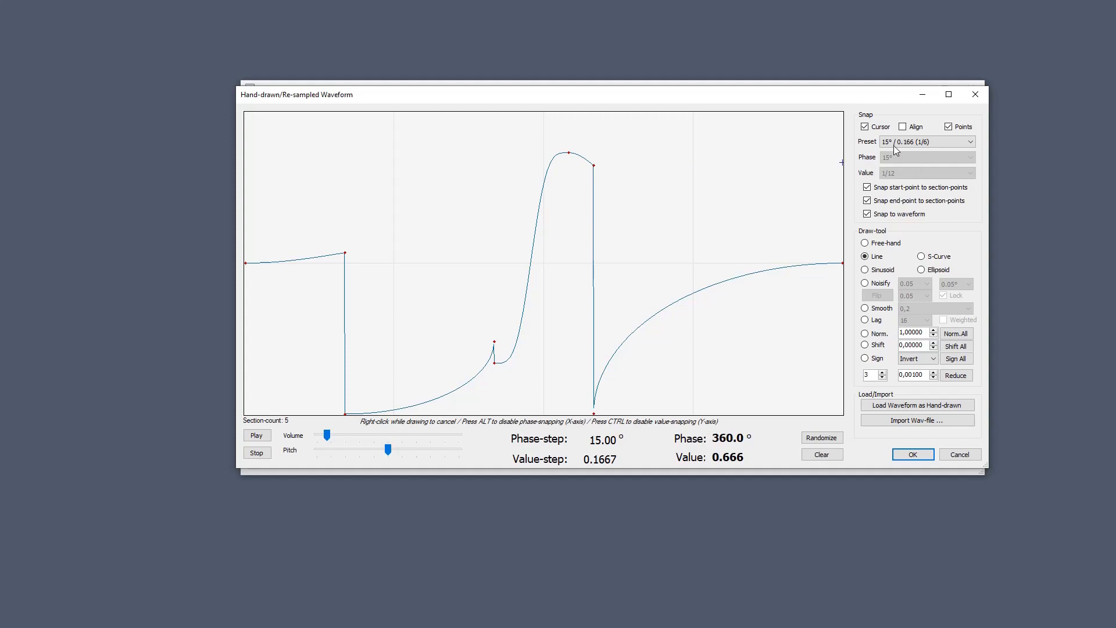
click(878, 129)
click(878, 129)
click(907, 129)
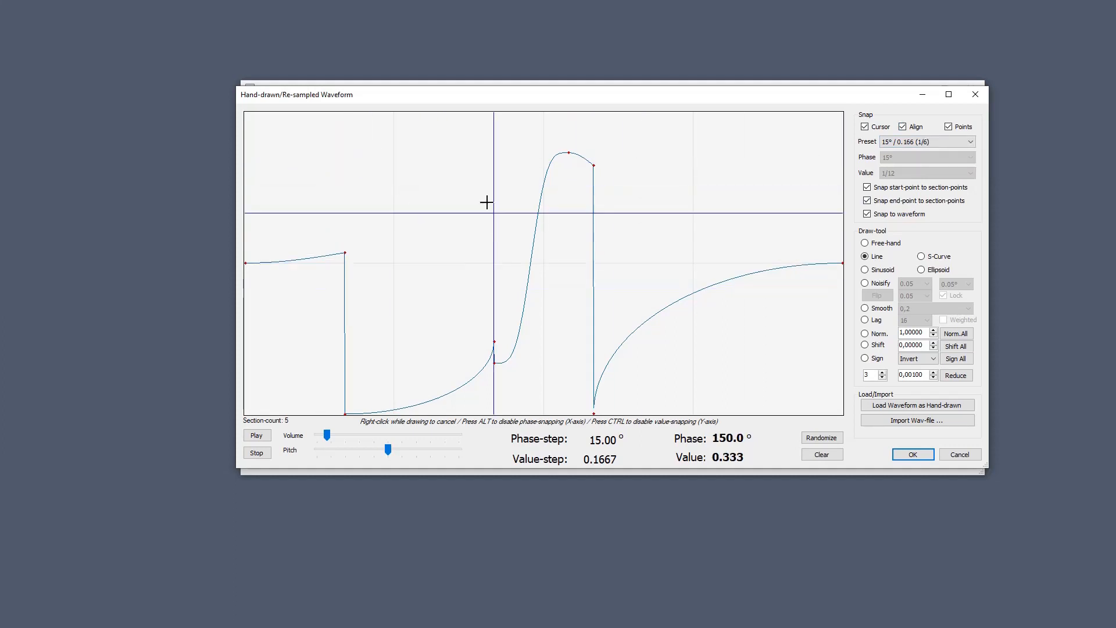
click(975, 94)
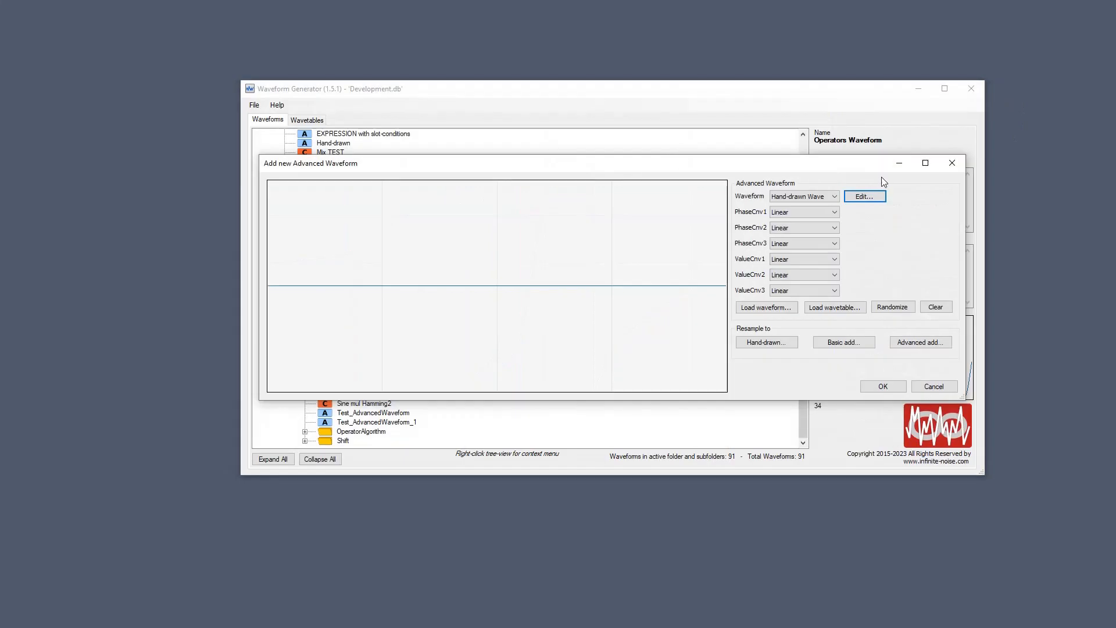
click(952, 163)
Step: Enable the align-cursor by default when hand-drawing in the general settings
click(253, 105)
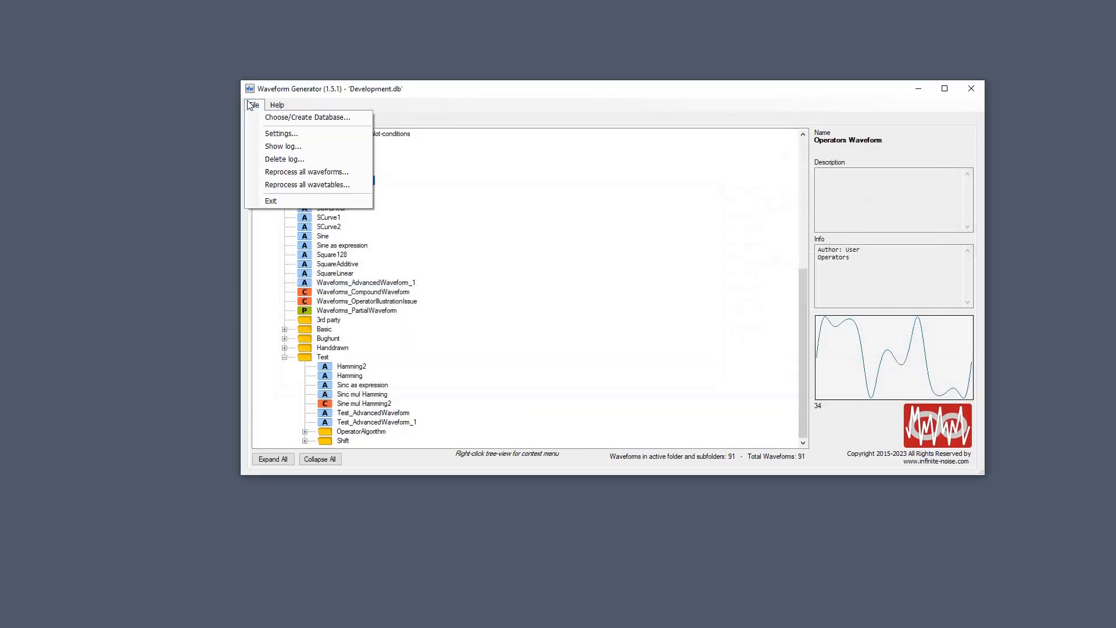
click(281, 133)
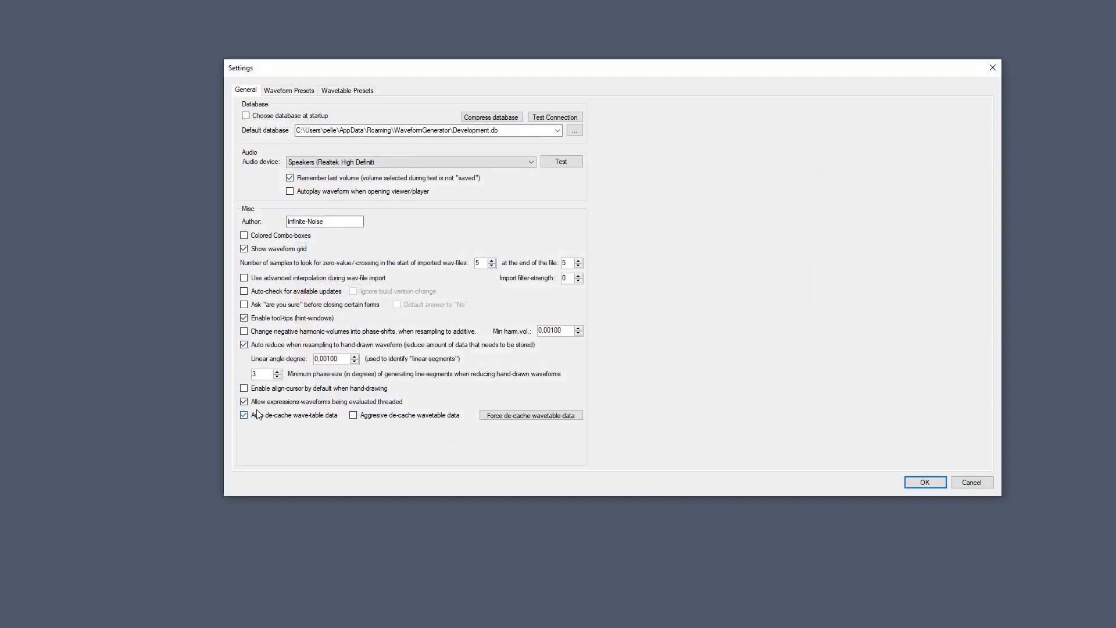
click(925, 483)
Step: Check the default align cursor in the editor of a new Advanced Hand-drawn Wave beside PeakWrapper Test, and discard that waveform
right_click(366, 198)
mouse_move(472, 255)
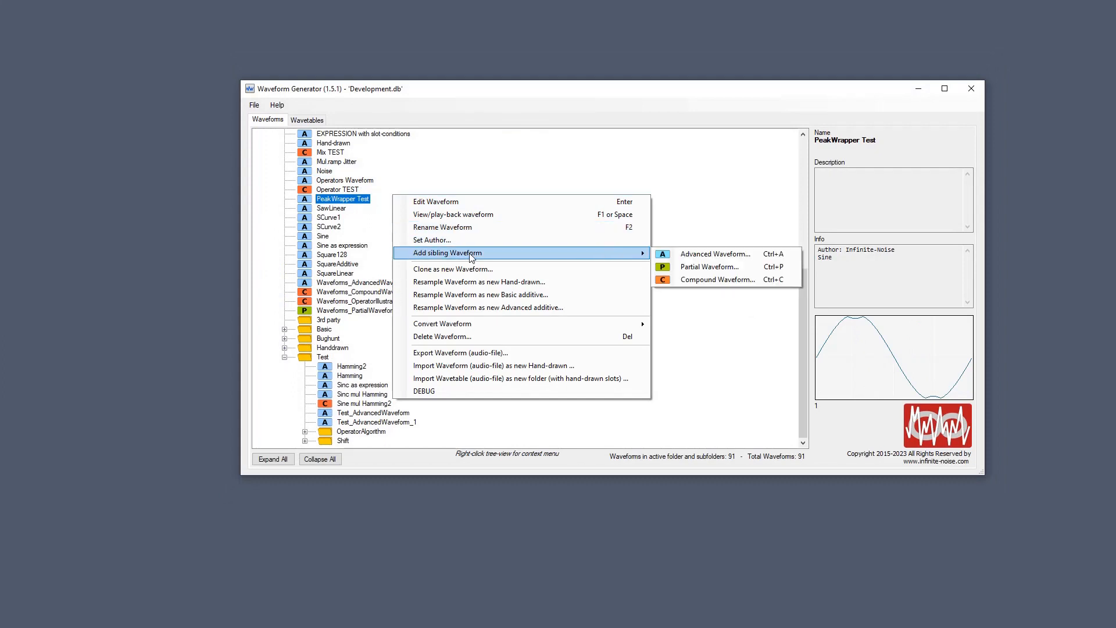
click(721, 255)
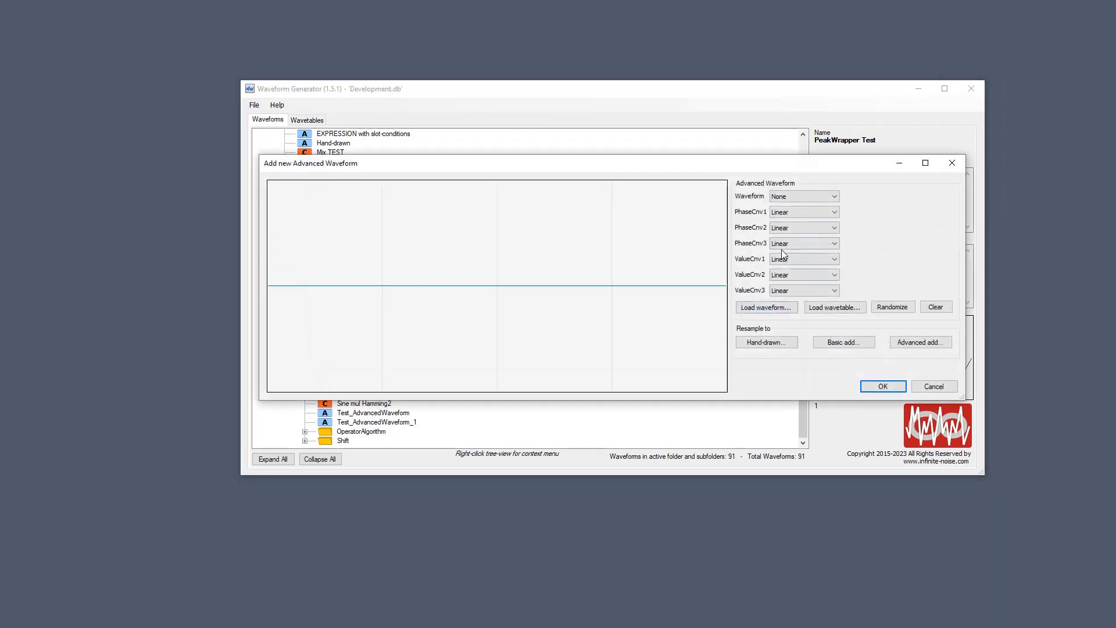
click(792, 195)
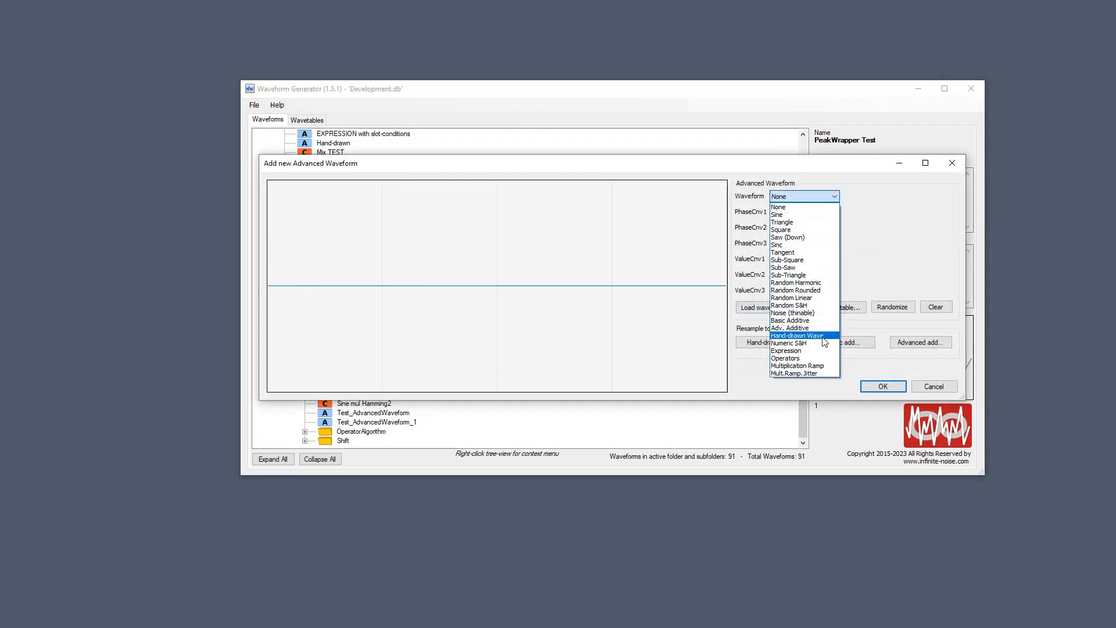
click(824, 340)
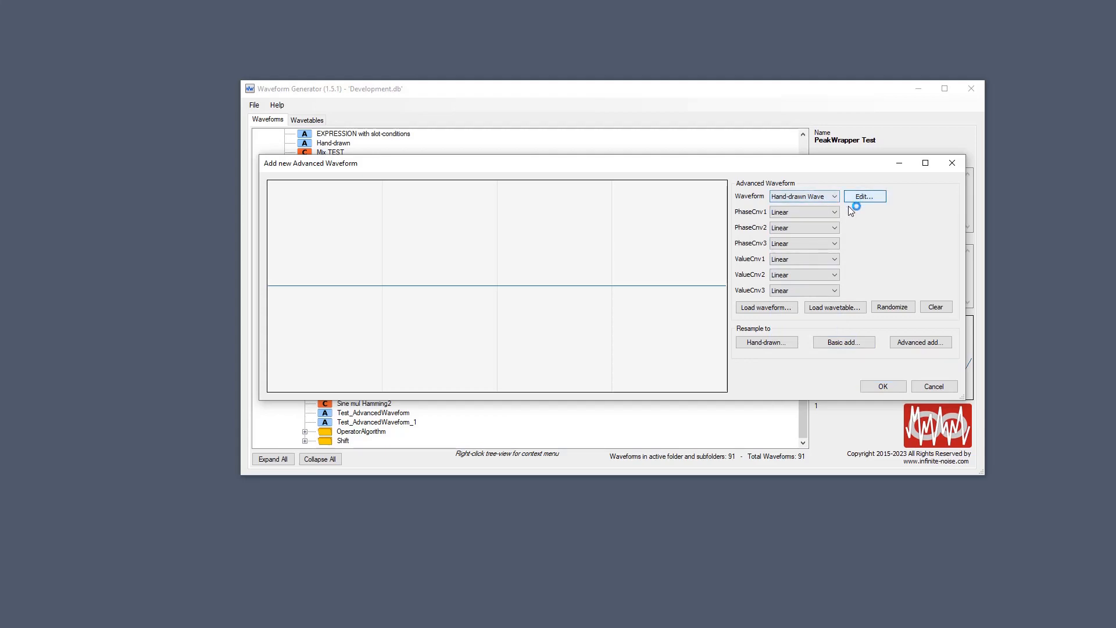
click(850, 199)
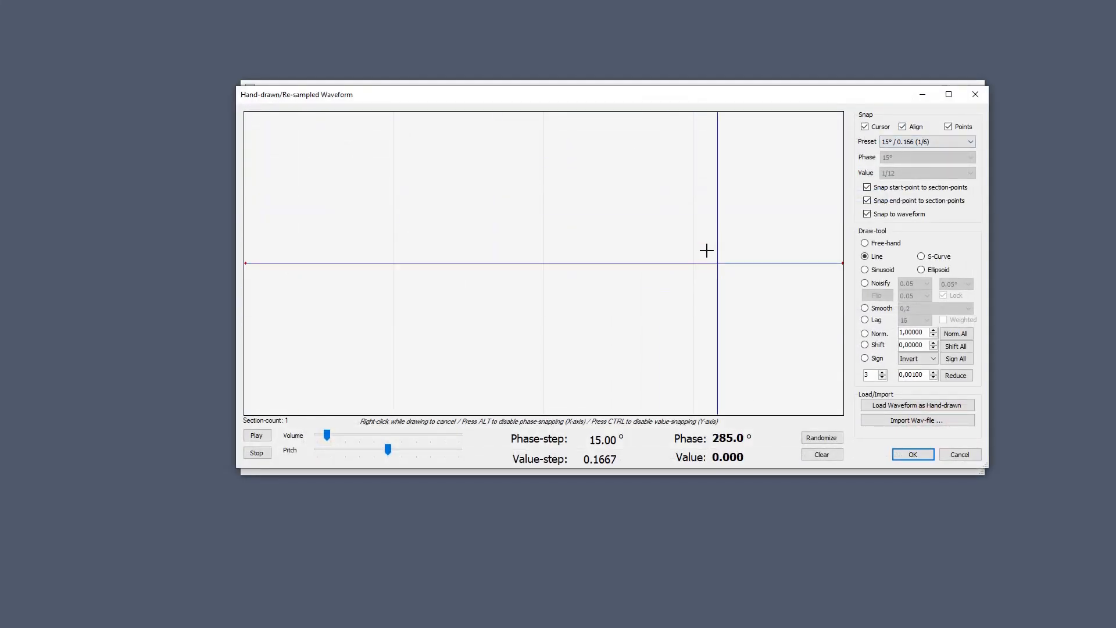
key(Escape)
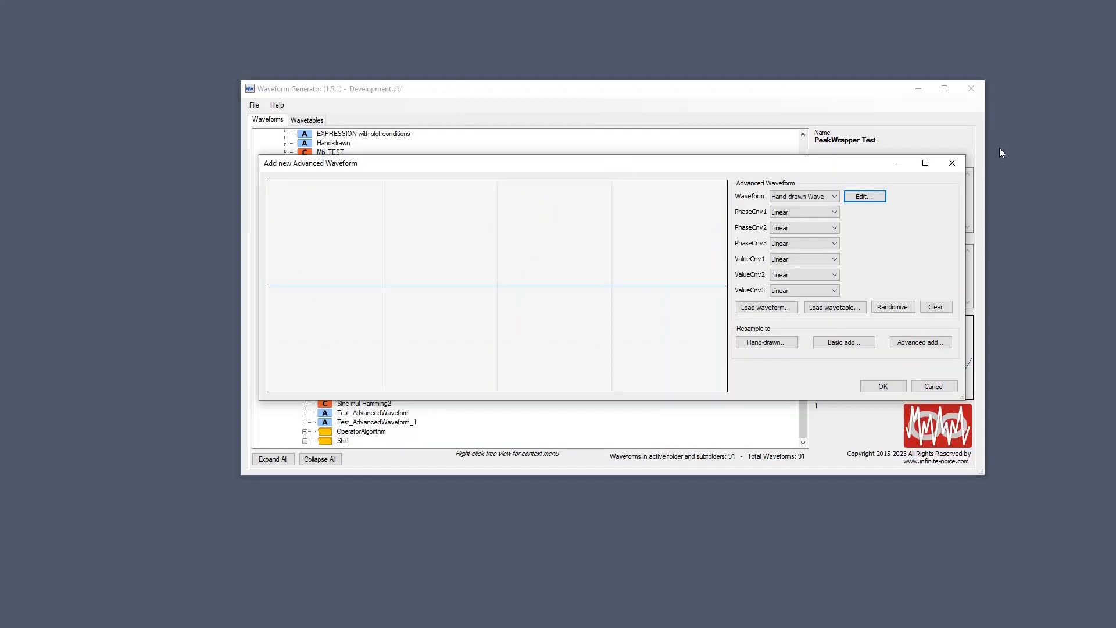
click(952, 163)
Step: Test the connection to SoundBank.db in the database chooser, and leave the chooser without switching databases
click(259, 108)
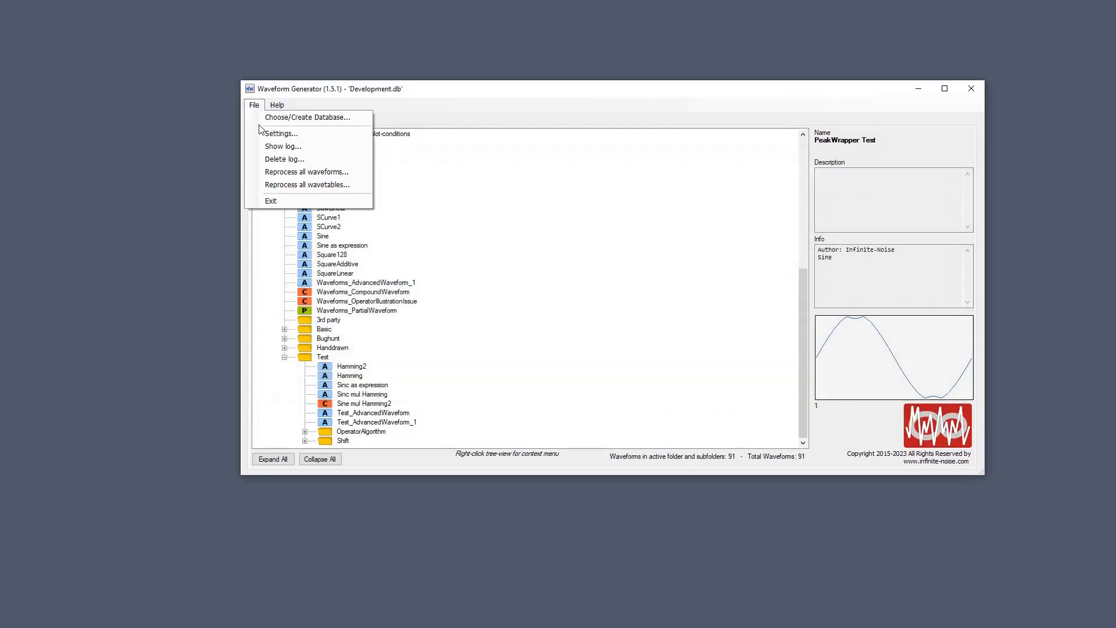
click(276, 117)
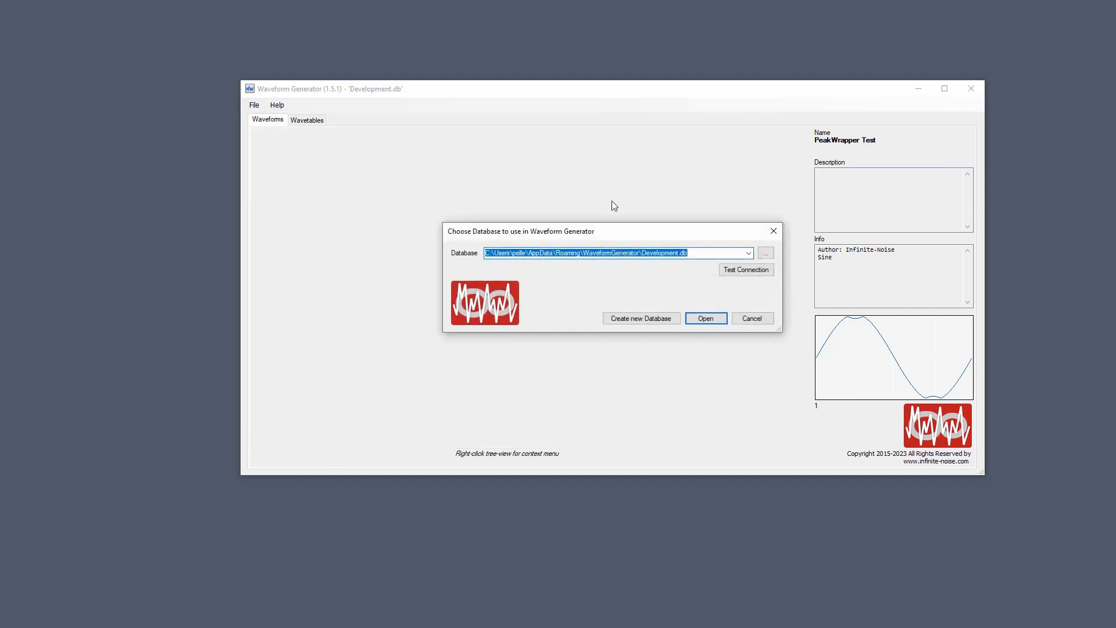
click(751, 253)
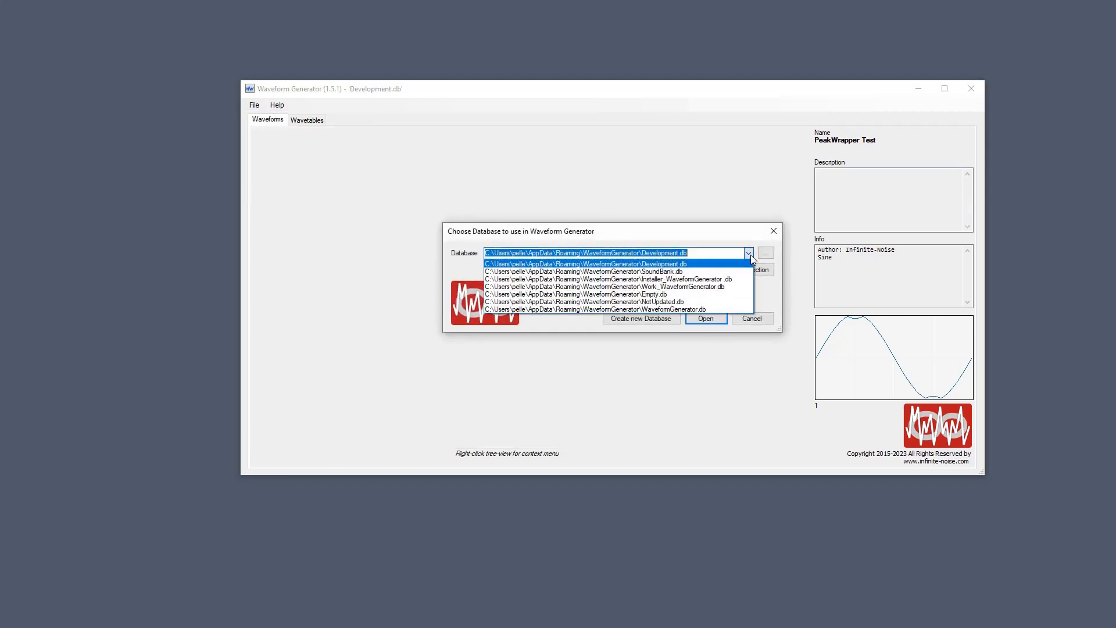
click(692, 269)
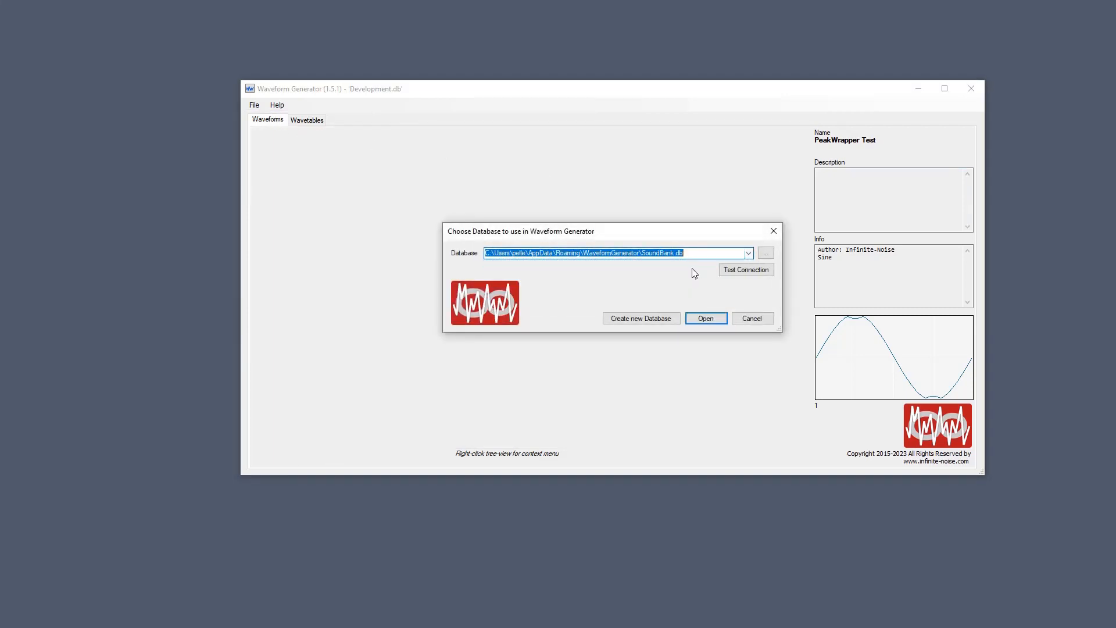
click(736, 269)
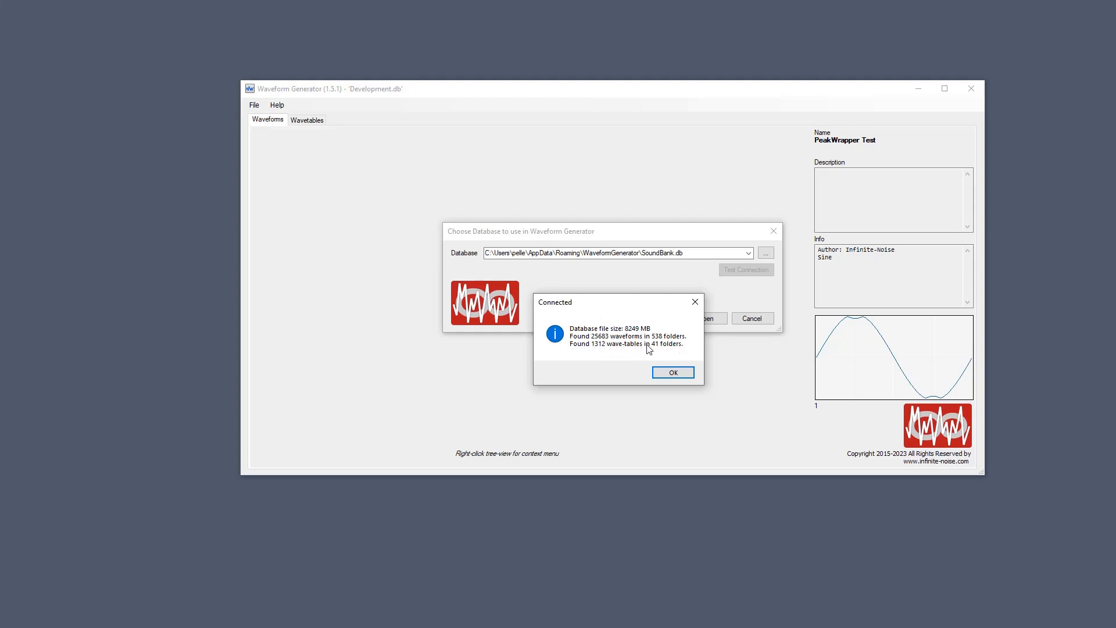
key(Return)
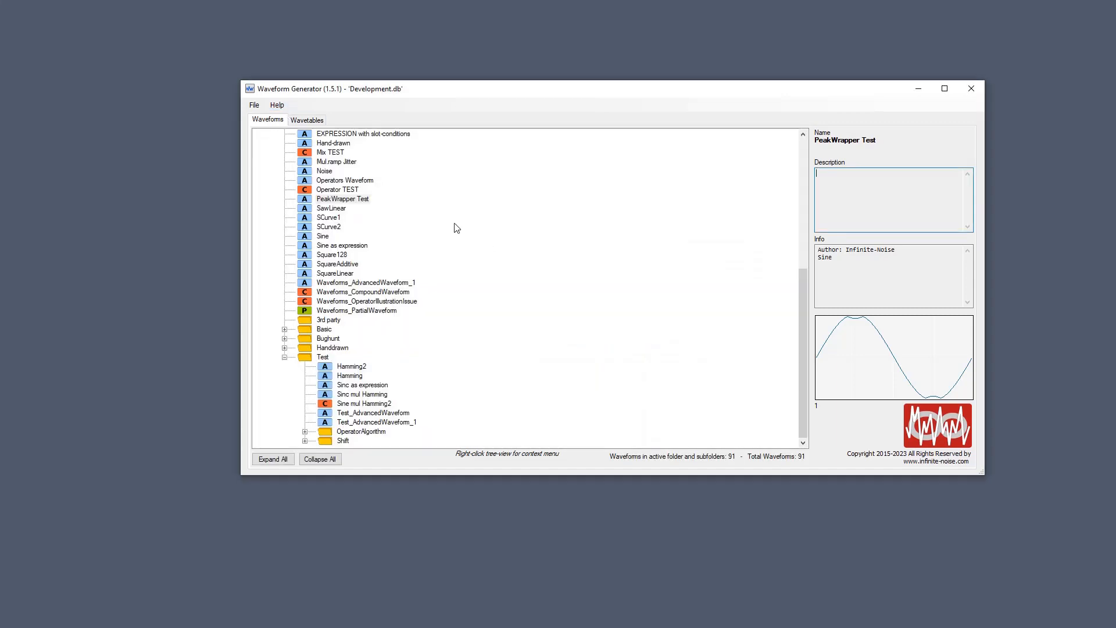
Step: Read the version 1.5.1 history, highlight the known issue about cloning or exporting folders with large wavetables, and close it
click(277, 105)
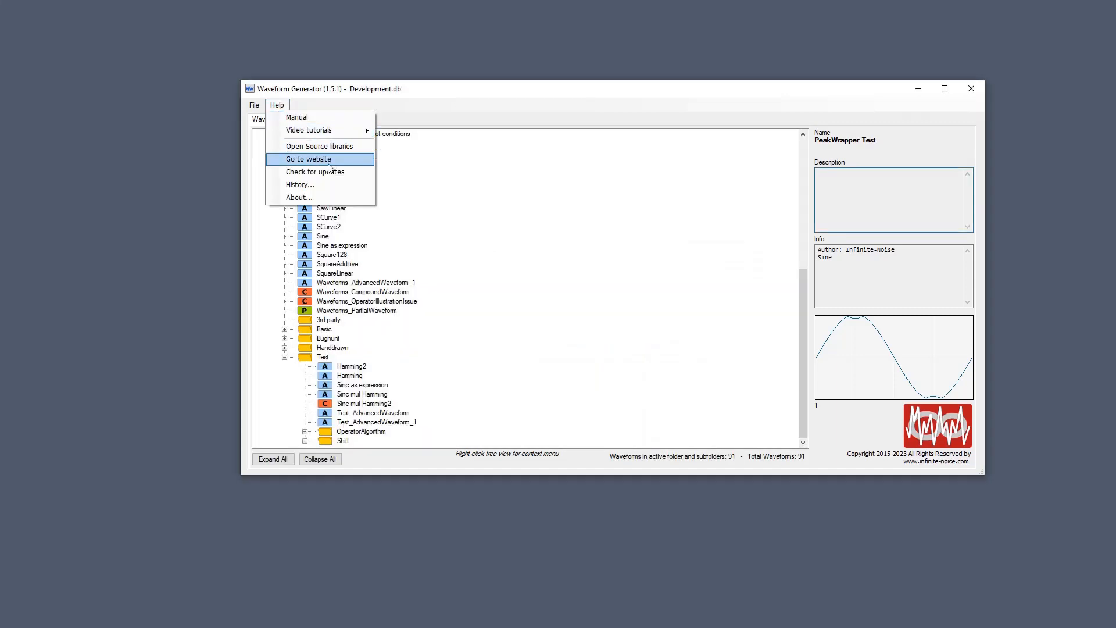
click(329, 185)
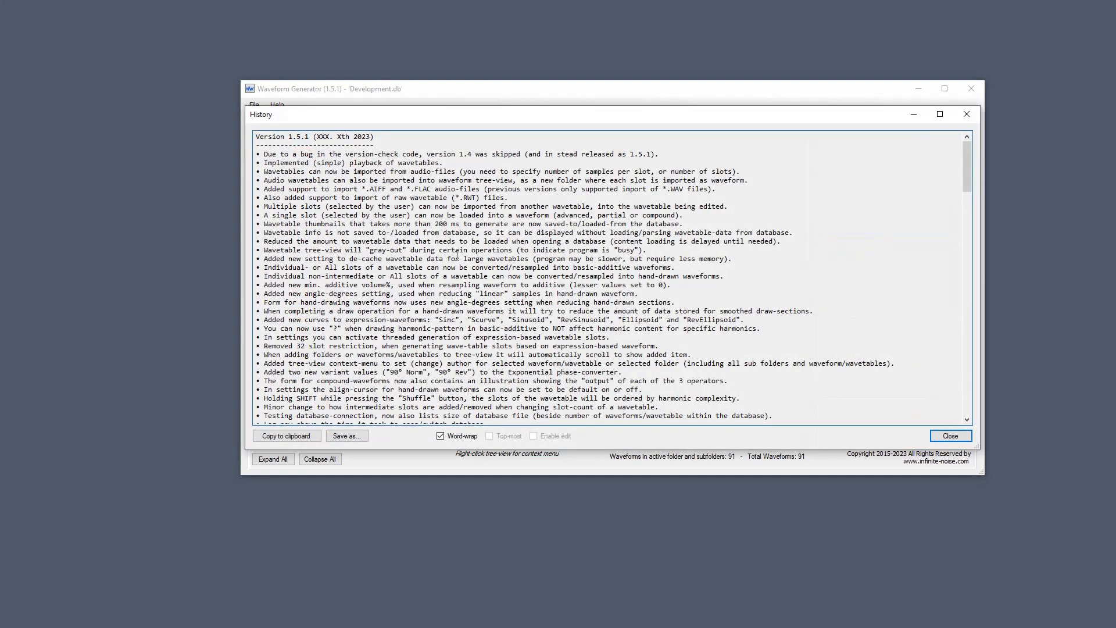
drag(593, 107, 608, 25)
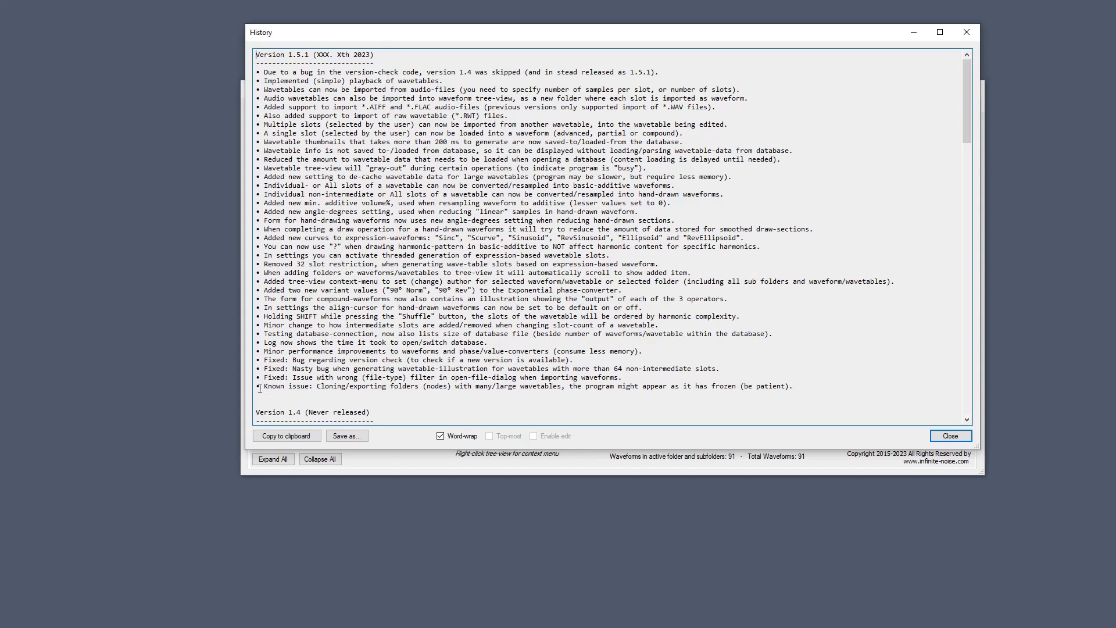
drag(265, 389, 767, 393)
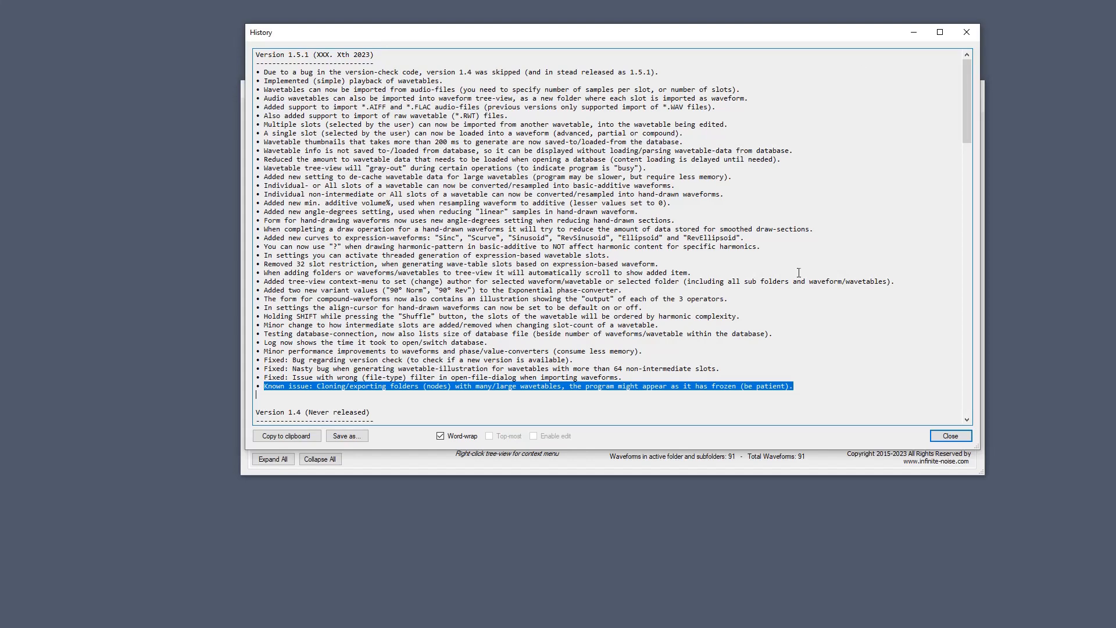
click(966, 32)
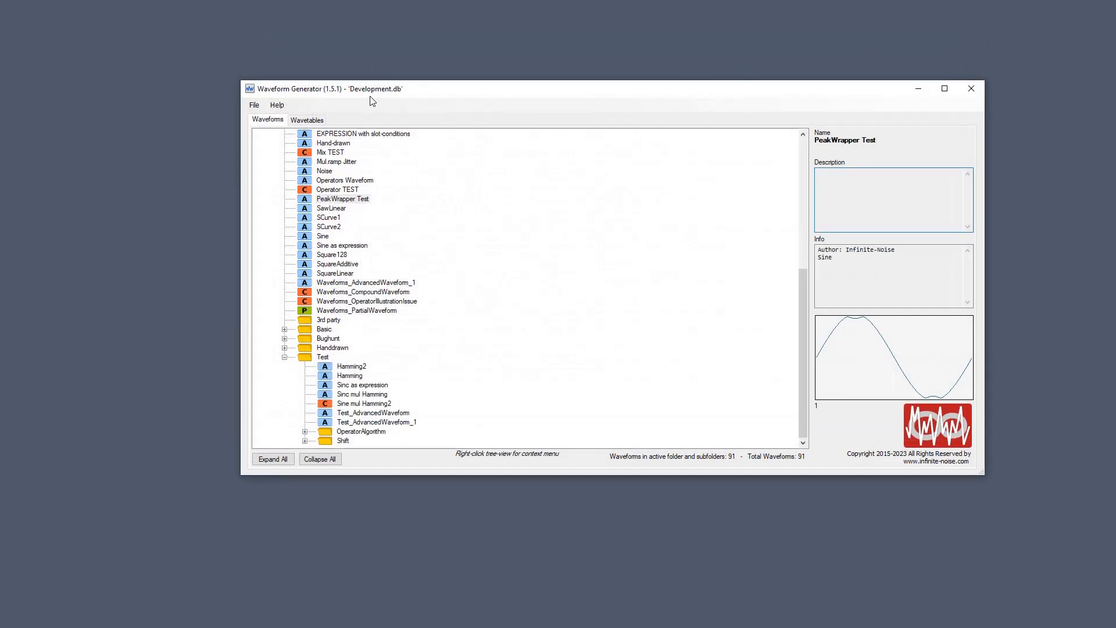
Step: Show the wavetable tree and look over the folder commands for the Wavetables root and the 3rd Party folder
click(308, 120)
right_click(323, 134)
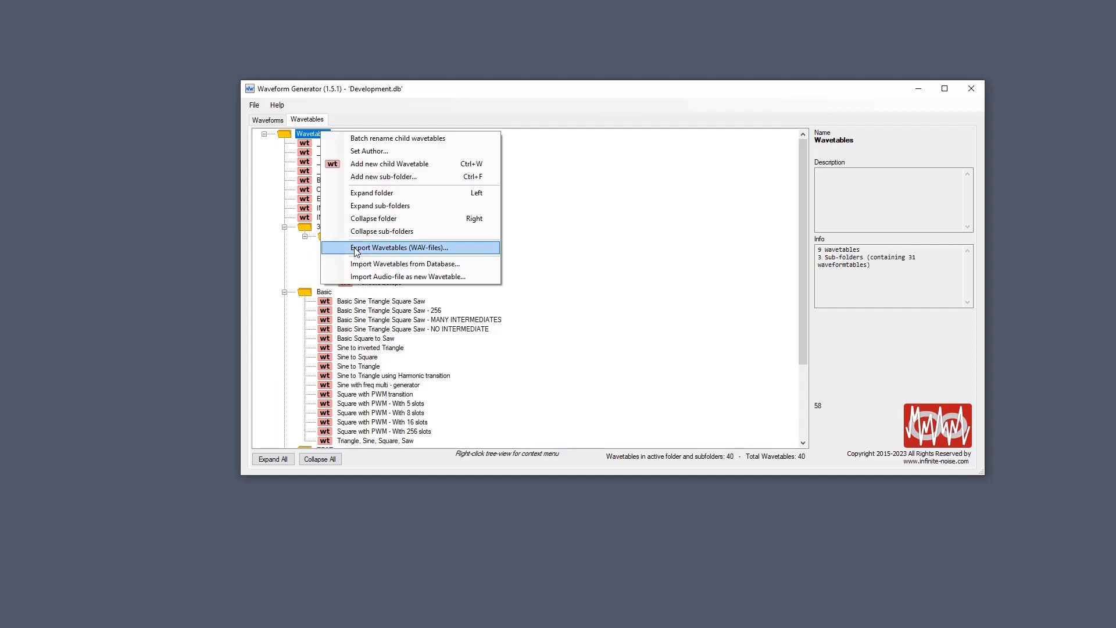
click(326, 303)
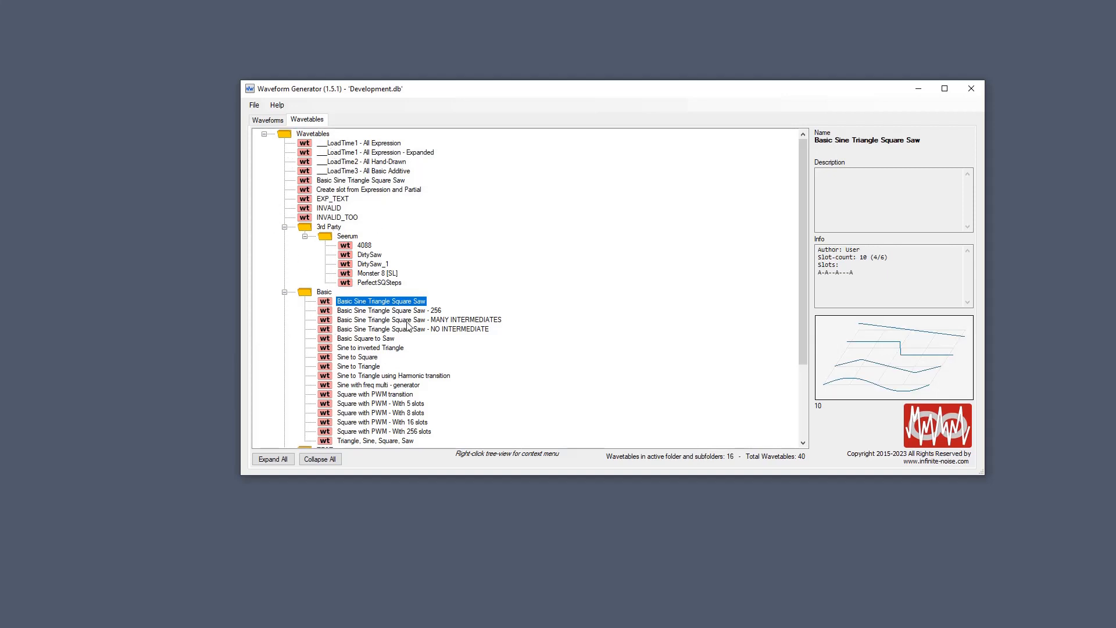
right_click(323, 227)
click(387, 218)
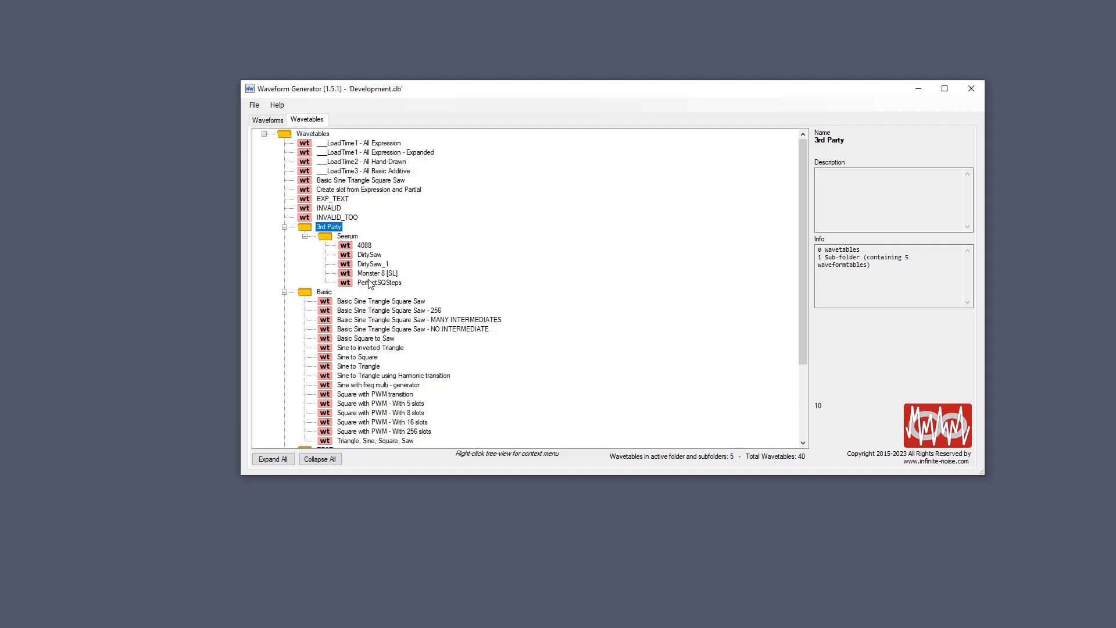
Step: Export the 3rd Party folder's wavetables to E:\temp as 44.1 kHz 16-bit mono WAV files with 2048 samples, each as one full-wavetable file
right_click(338, 229)
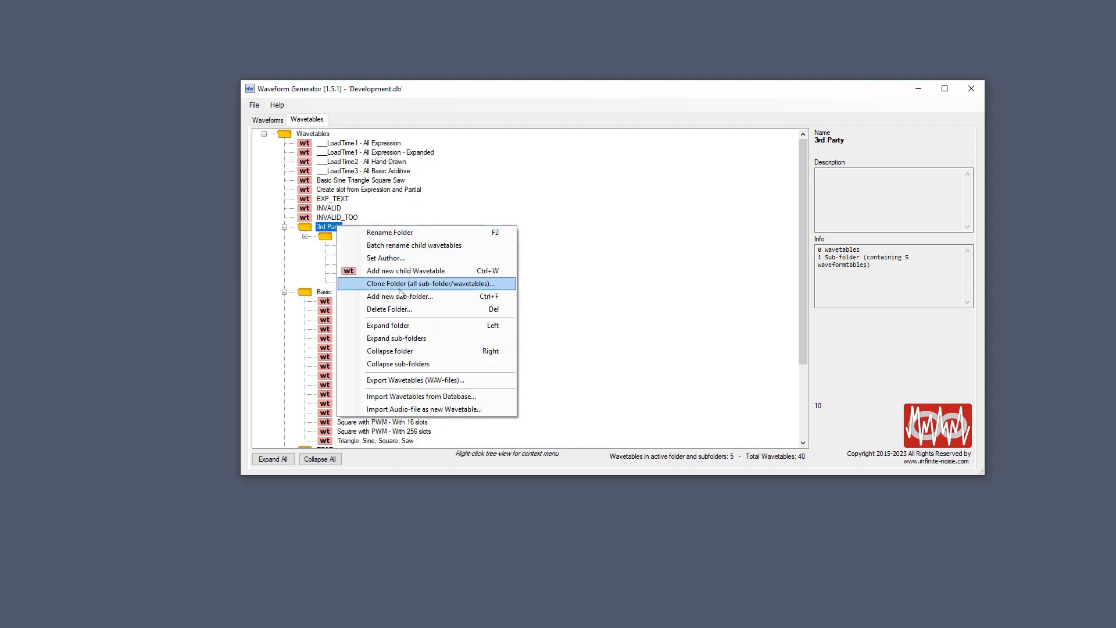
click(427, 384)
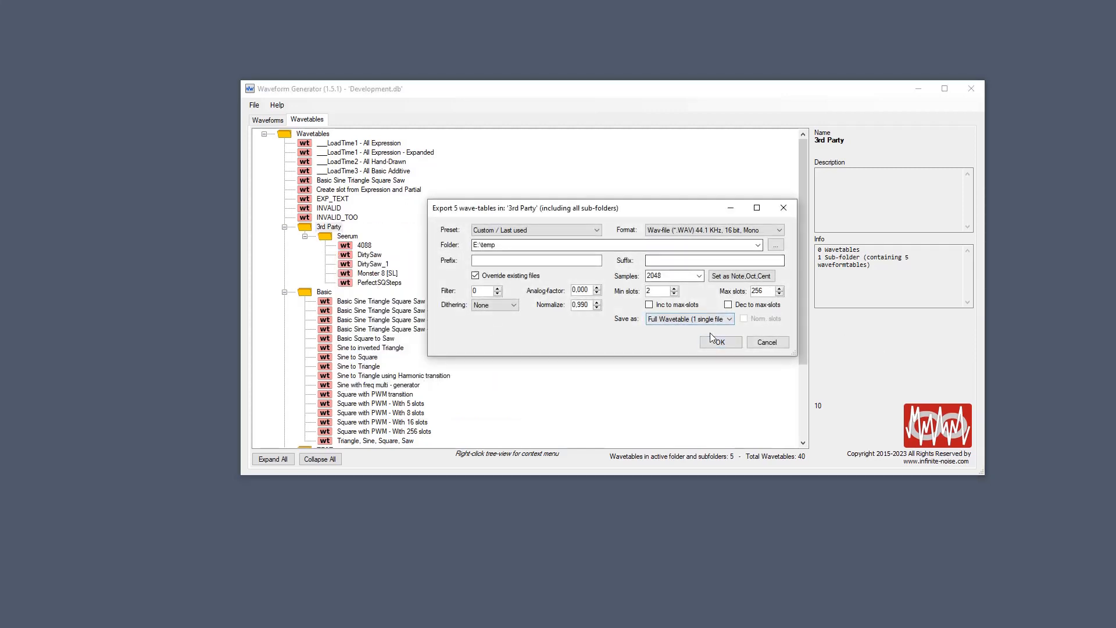
click(716, 340)
click(612, 325)
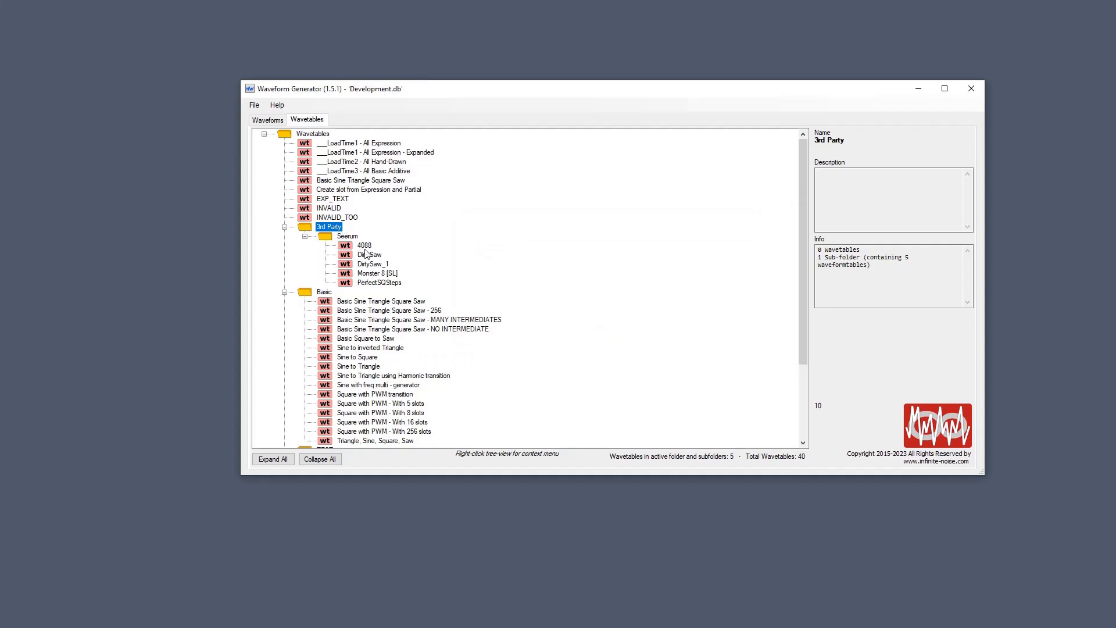
Step: Clone the 3rd Party folder with all its wetables as 3rd Party_Clone, and expand the clone and its Seerum sub-folder
right_click(342, 229)
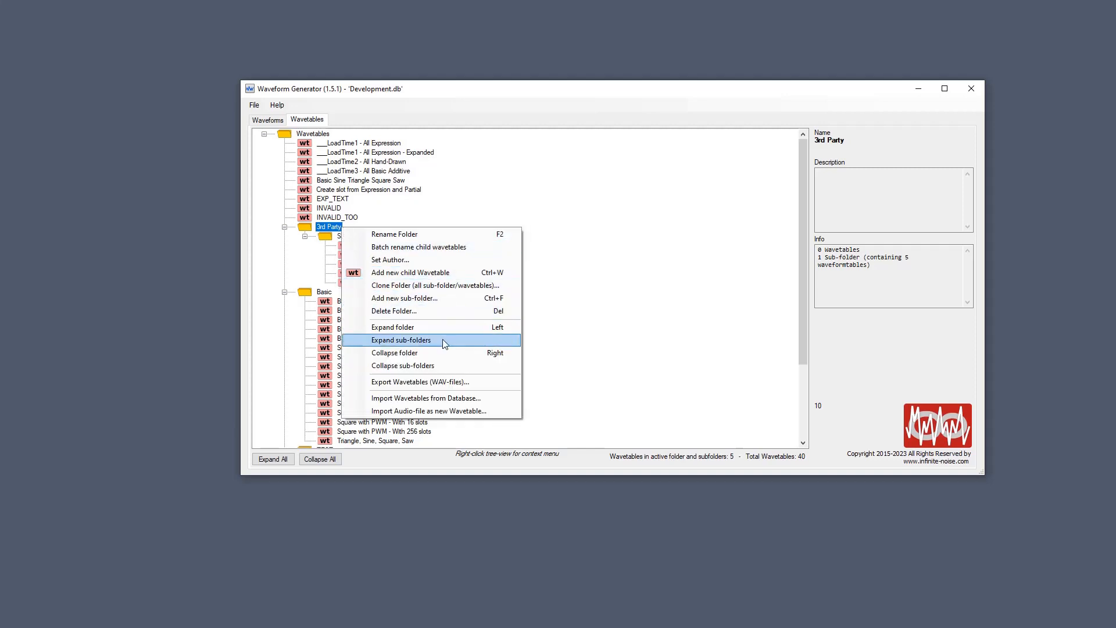
click(438, 286)
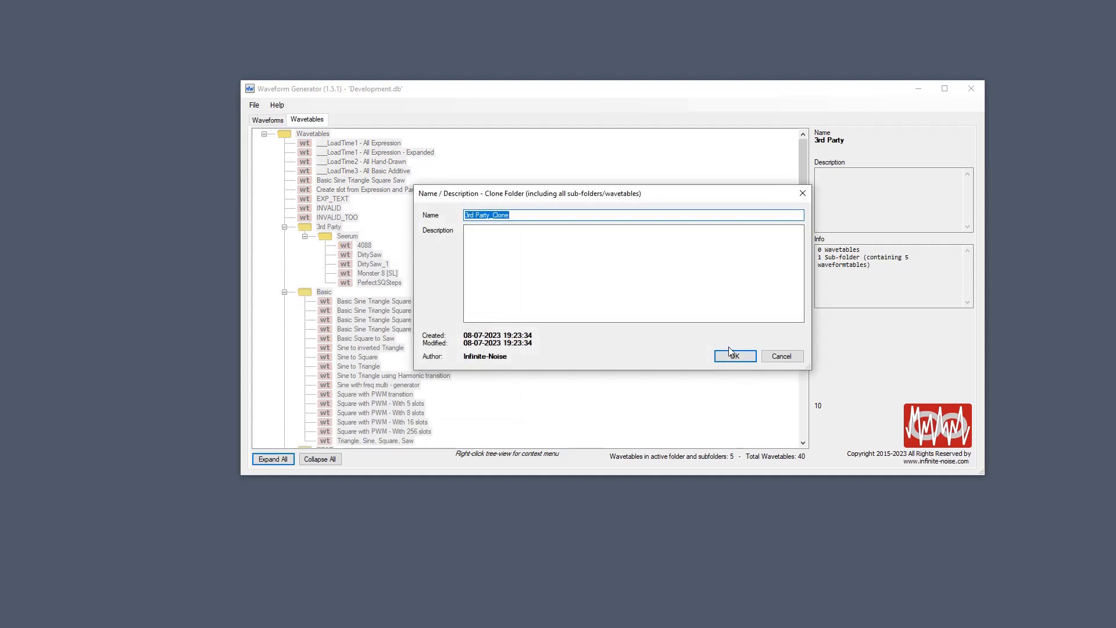
click(731, 353)
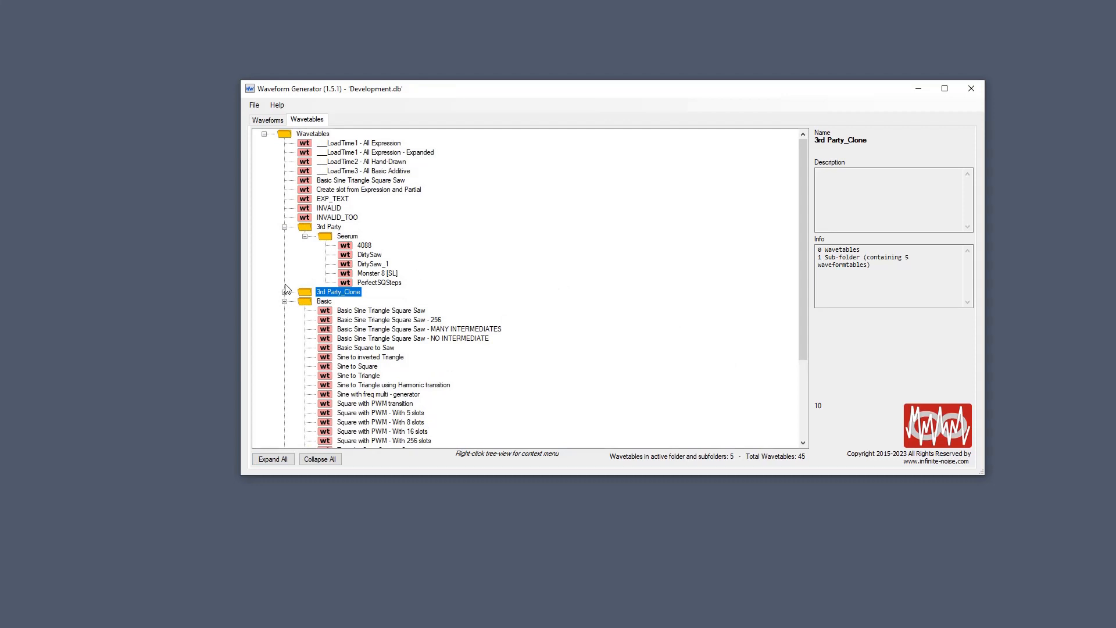
click(284, 292)
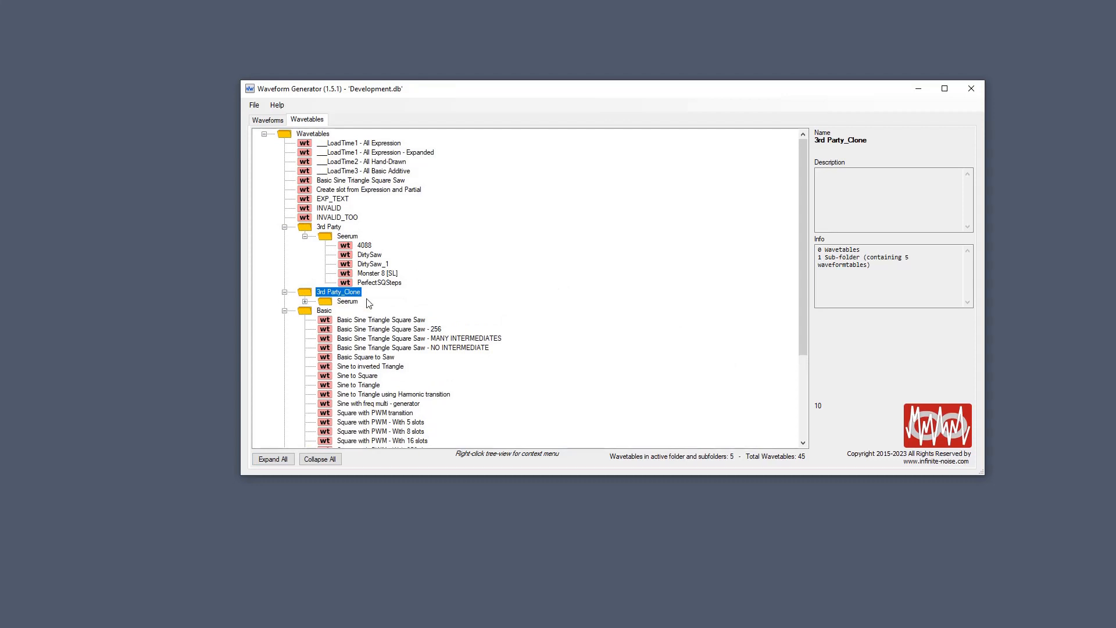
click(305, 301)
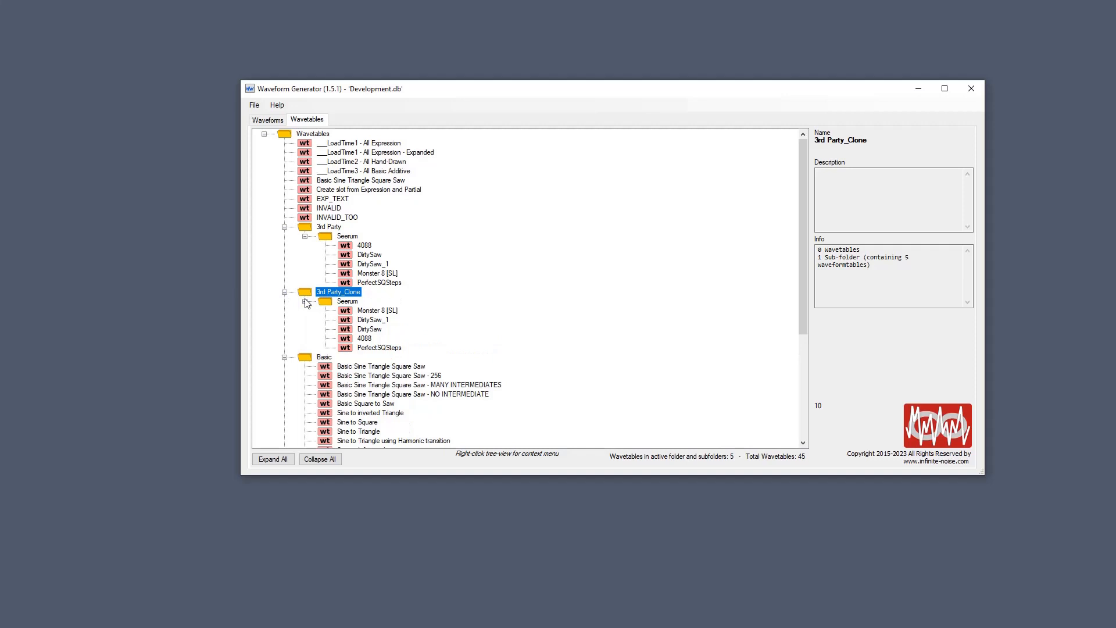
Step: Look over PerfectSQSteps, Monster 8 [SL] and the cloned folder, then view the original Monster 8 [SL] in the wavetable editor and close it unchanged
click(396, 283)
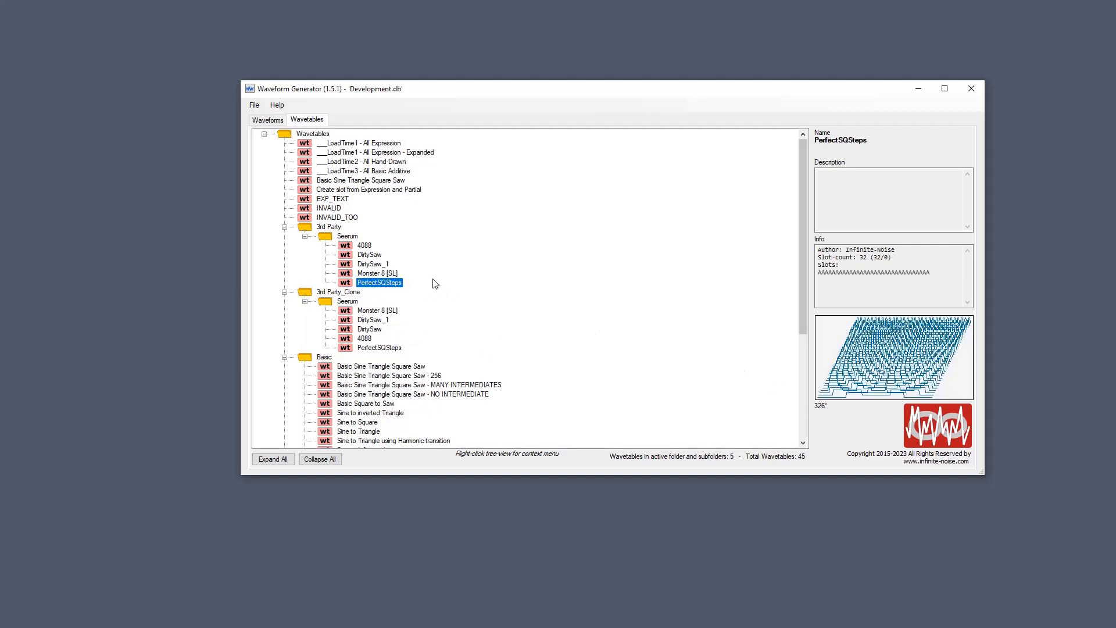
click(391, 273)
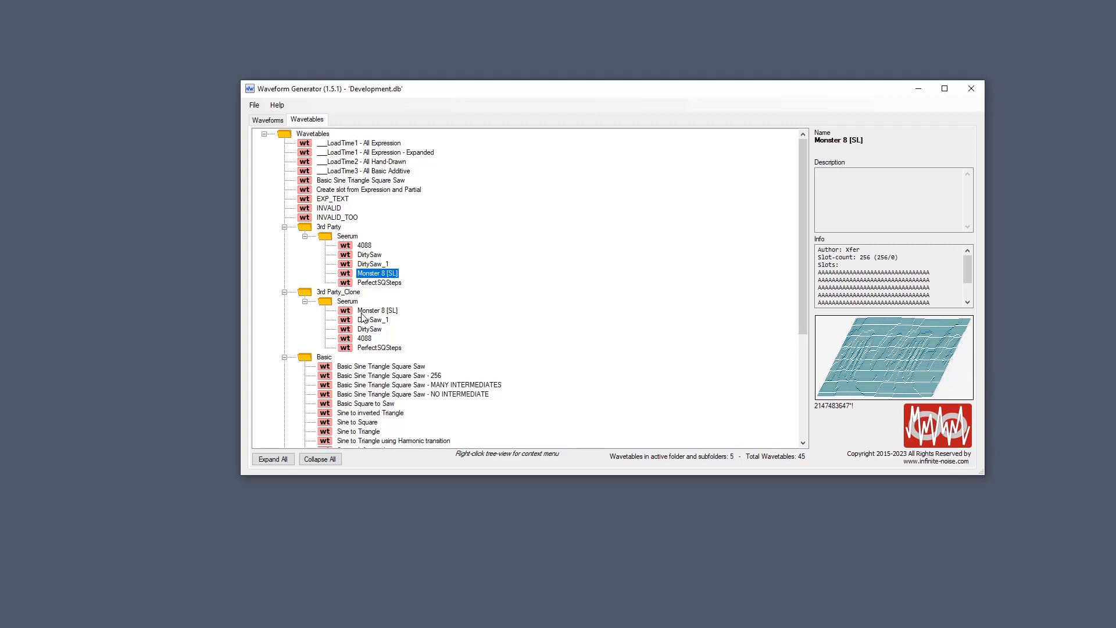
click(349, 291)
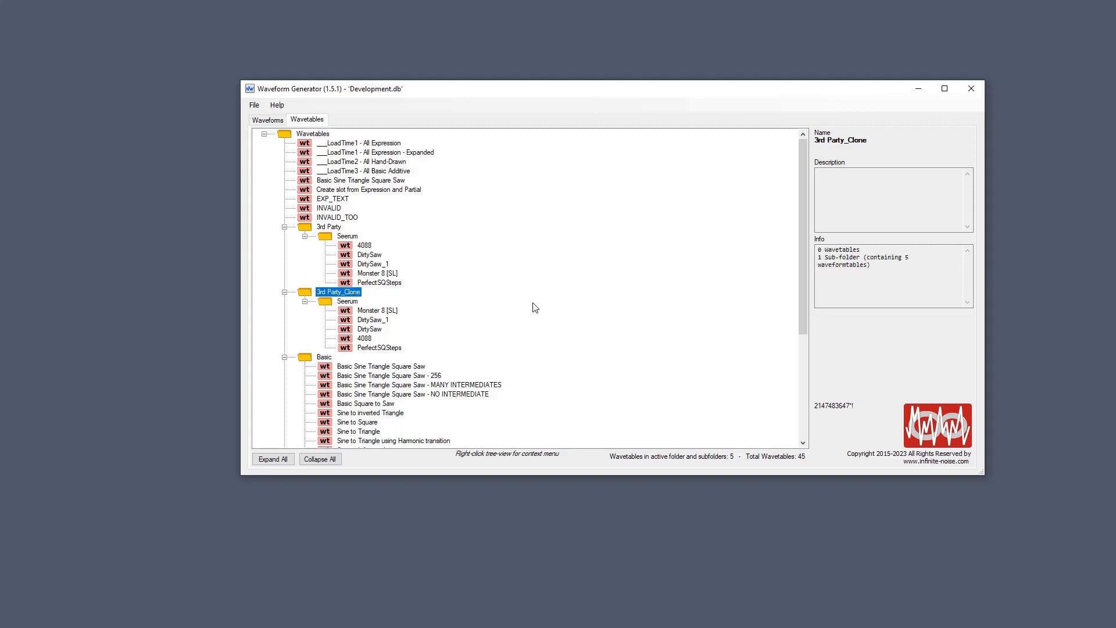
click(377, 273)
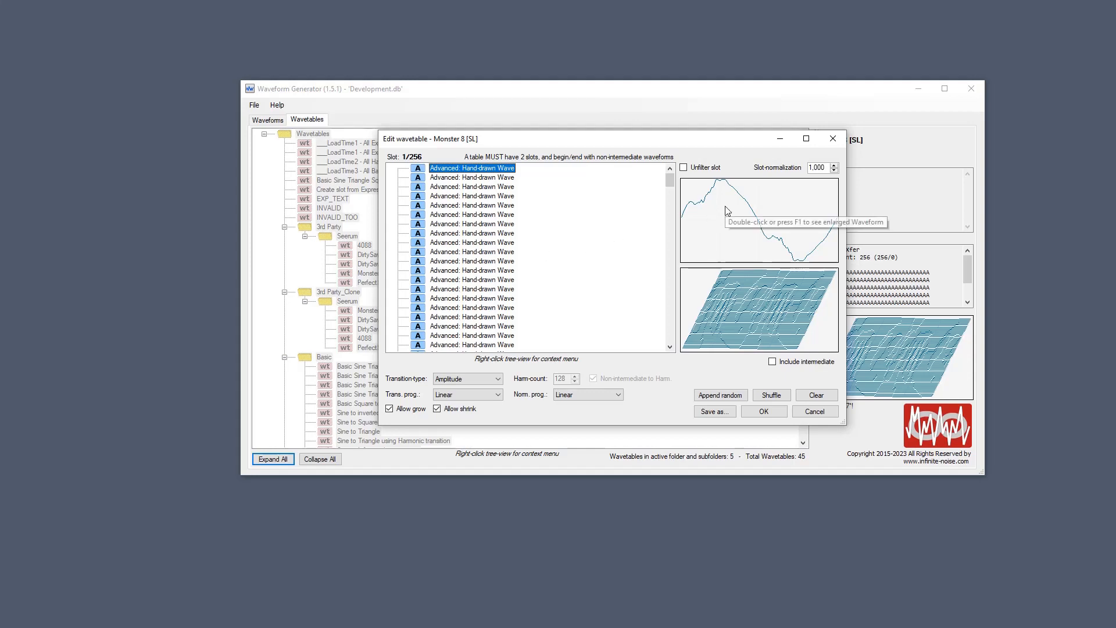
click(833, 138)
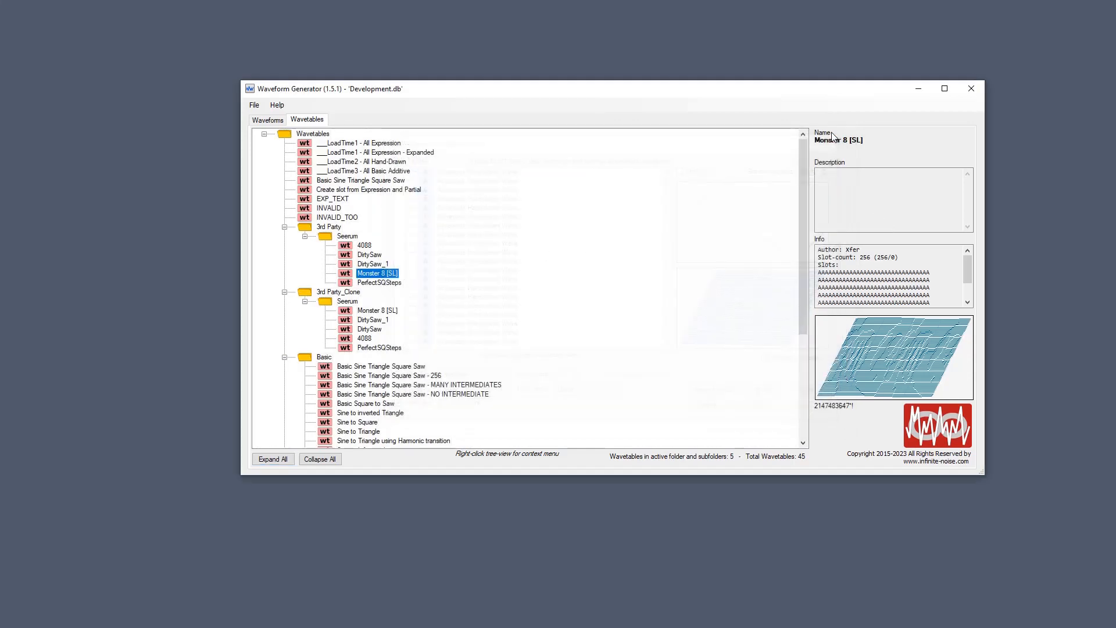